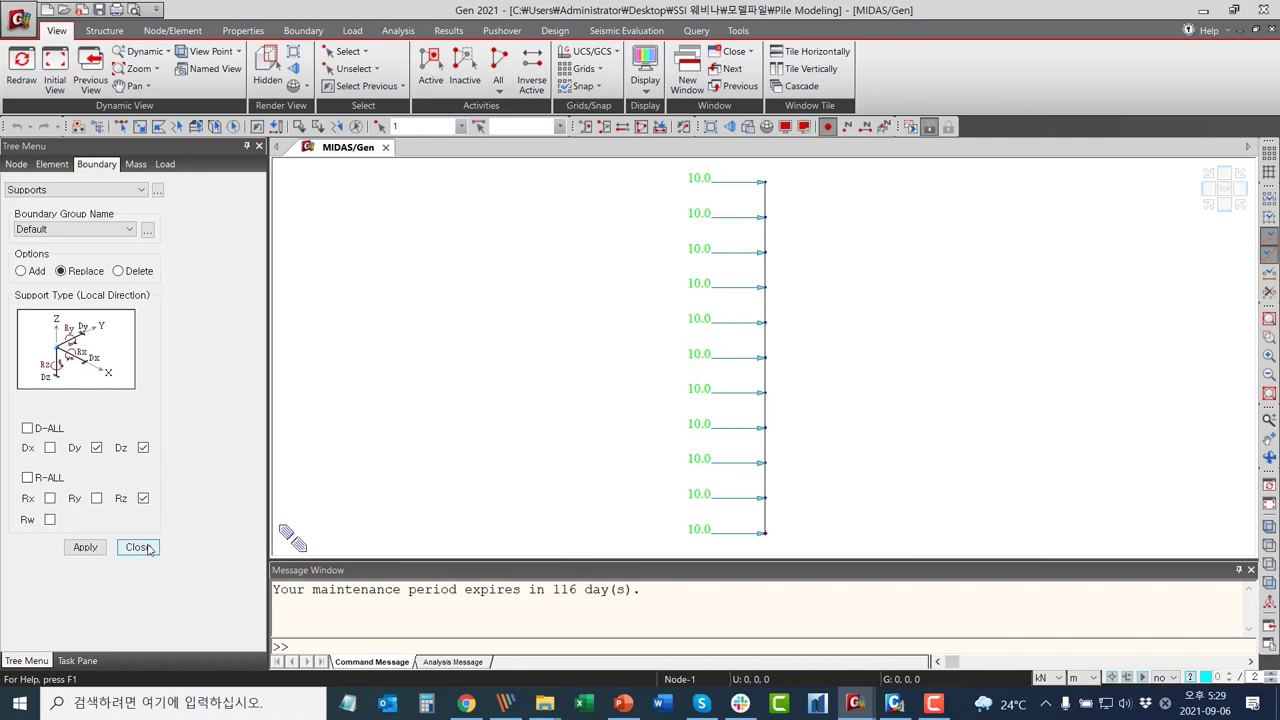
# Review the restrained directions of the Type 2 supports, then close the support settings without changing them.
pyautogui.click(138, 547)
pyautogui.click(117, 324)
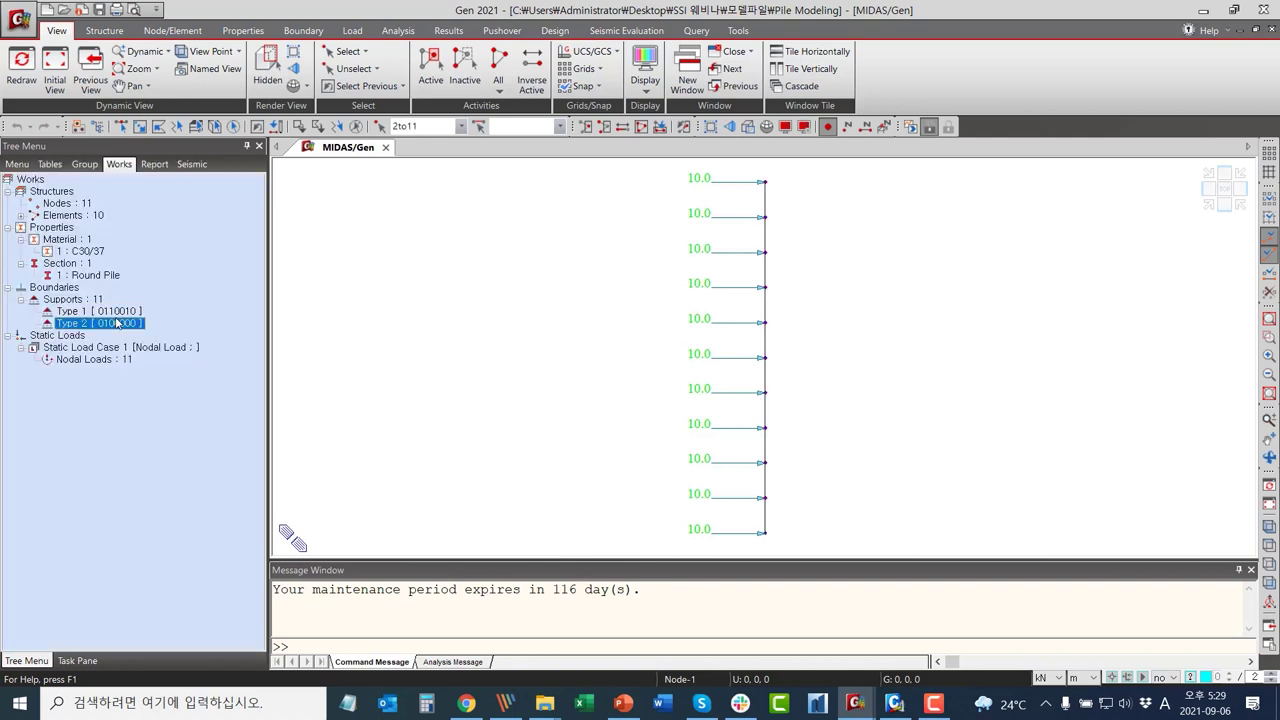
pyautogui.rightClick(117, 324)
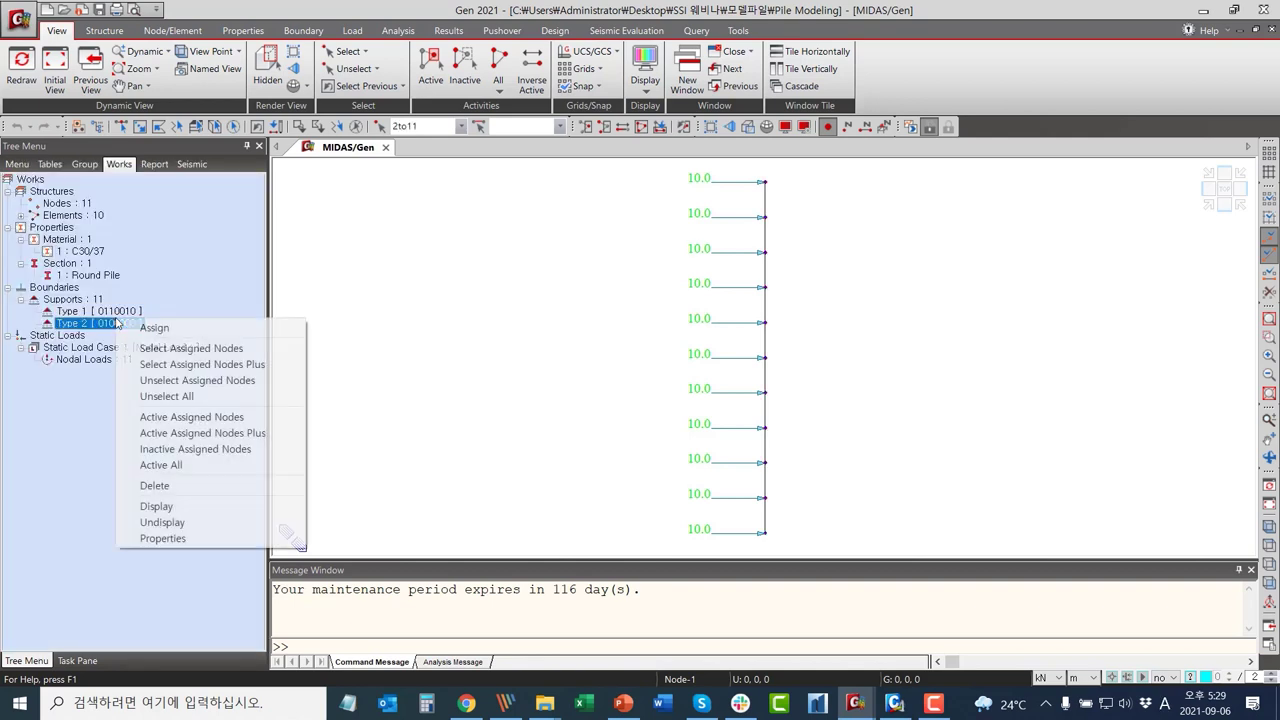
pyautogui.click(165, 538)
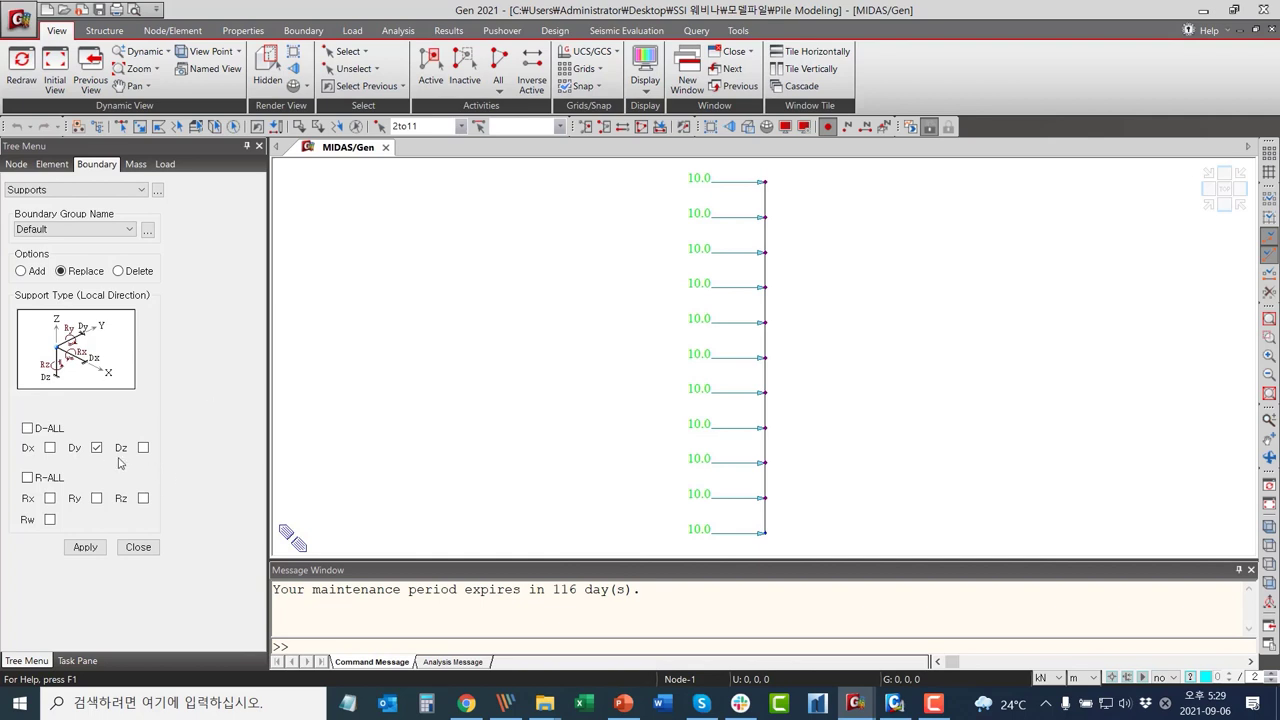
pyautogui.click(138, 547)
# Show the pile in an isometric view with its full section rendered as a solid.
pyautogui.click(1207, 210)
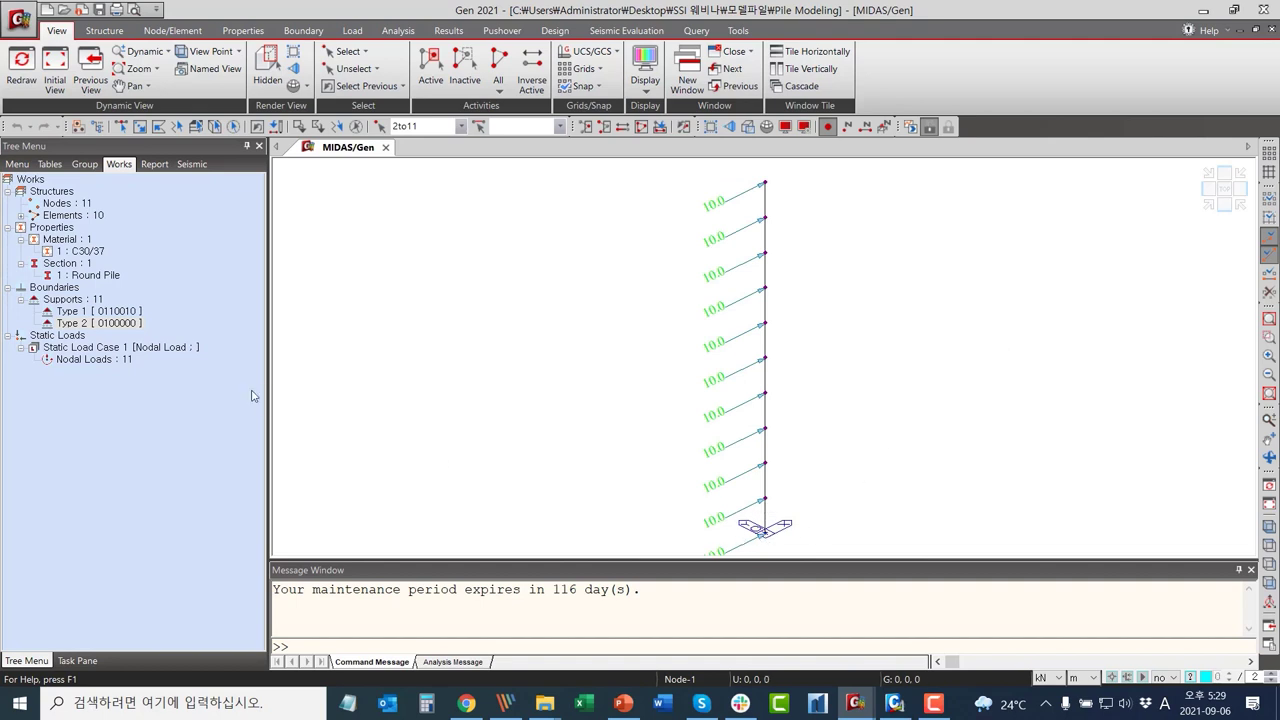
pyautogui.click(153, 402)
pyautogui.click(112, 363)
pyautogui.click(455, 295)
pyautogui.hotkey('ctrl', 'h')
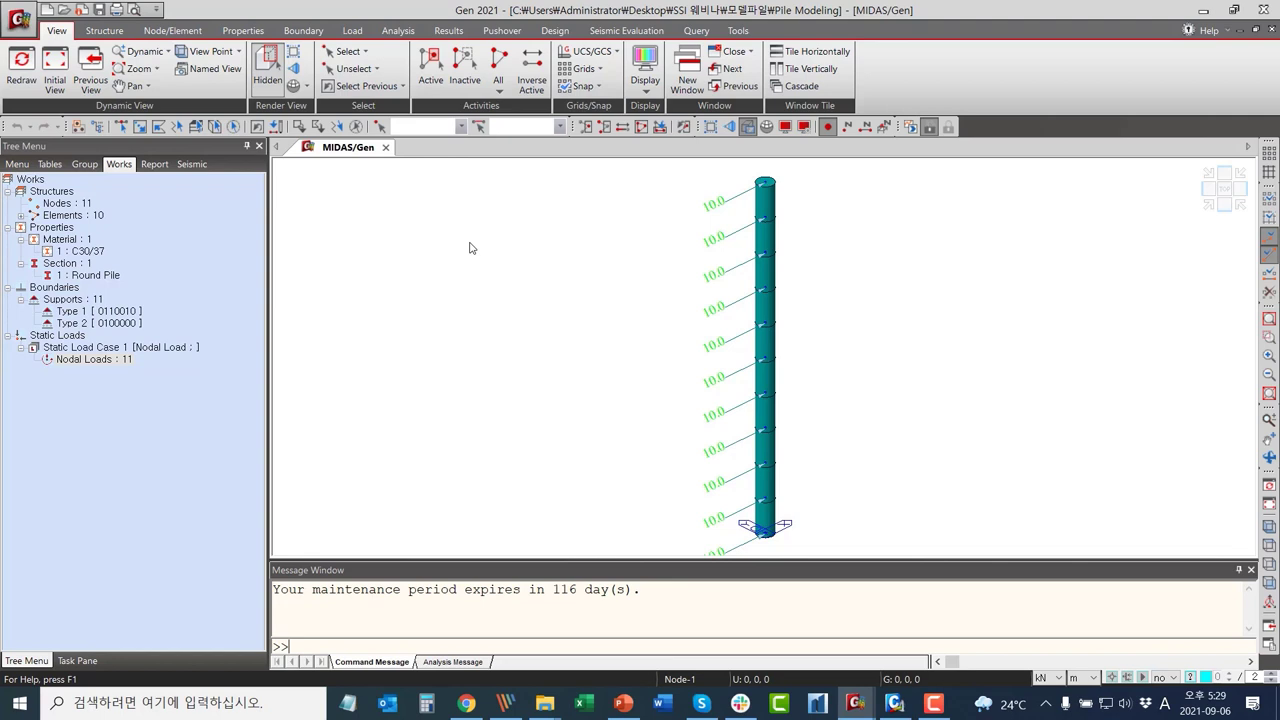
# Export the model to the MXT file (for FEA/GTS) Pile Modeling.mxt, look through the exported text and close it.
pyautogui.click(19, 20)
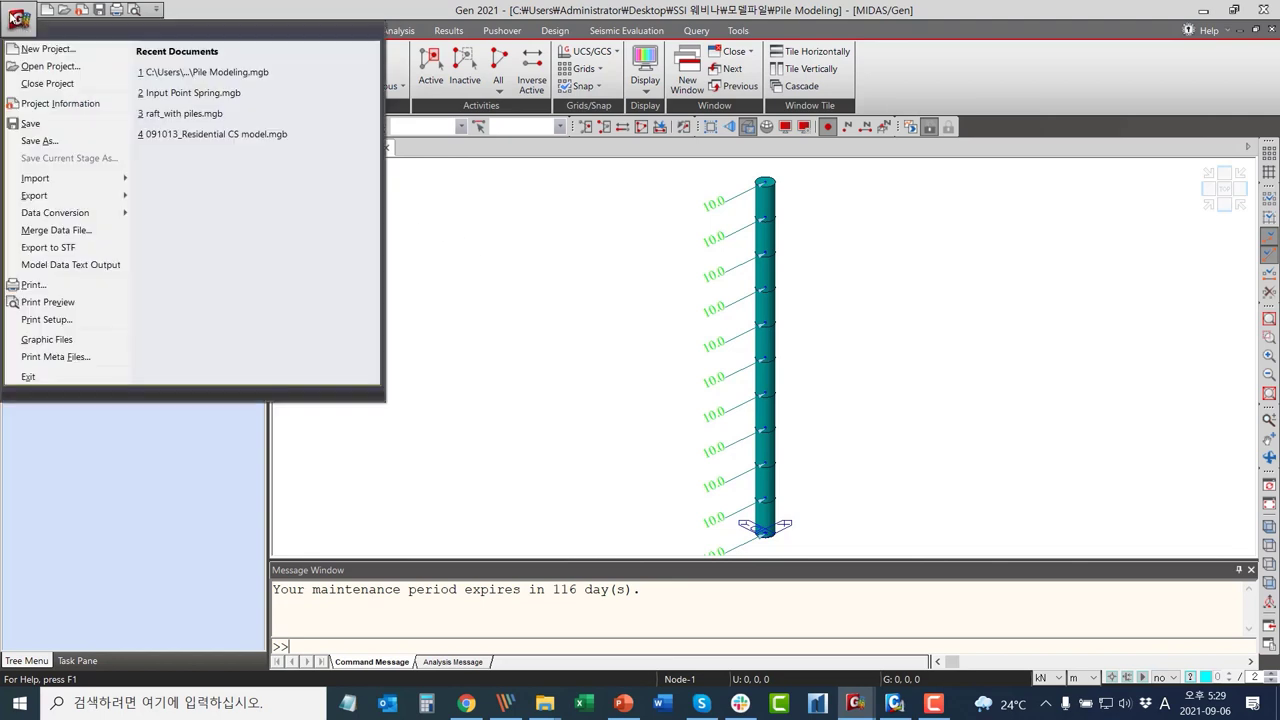
pyautogui.moveTo(55, 202)
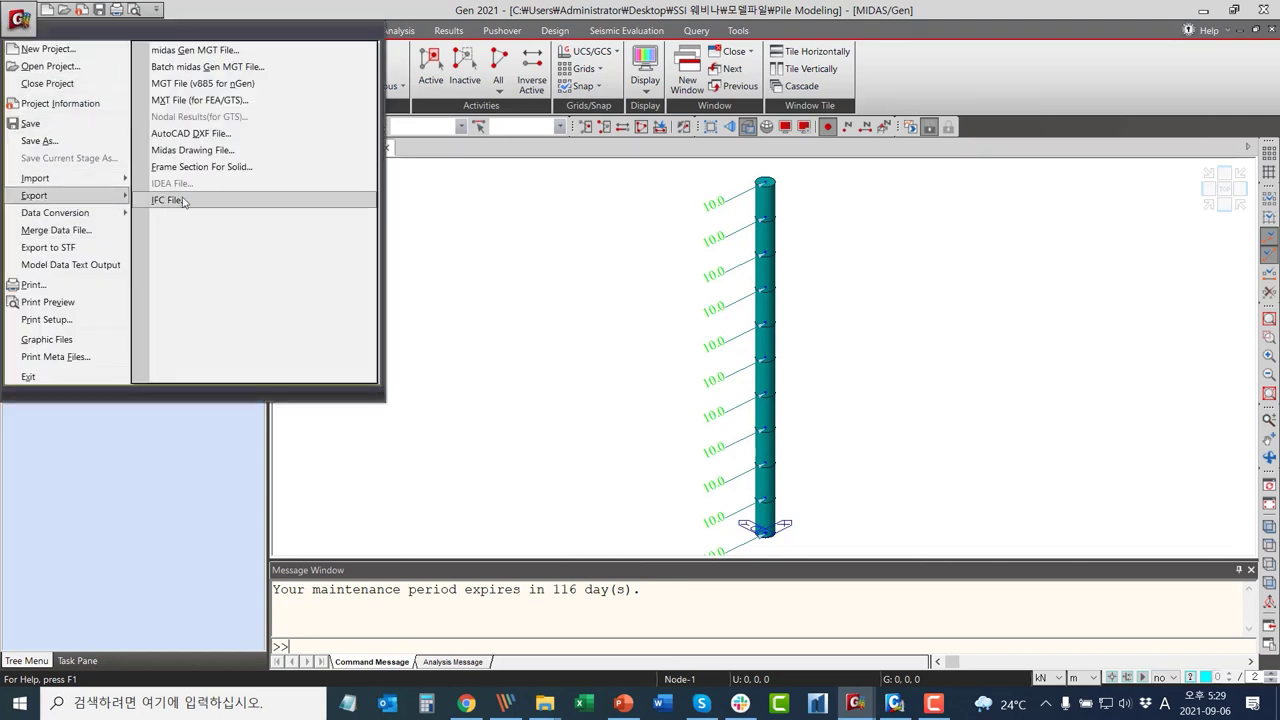
pyautogui.click(241, 104)
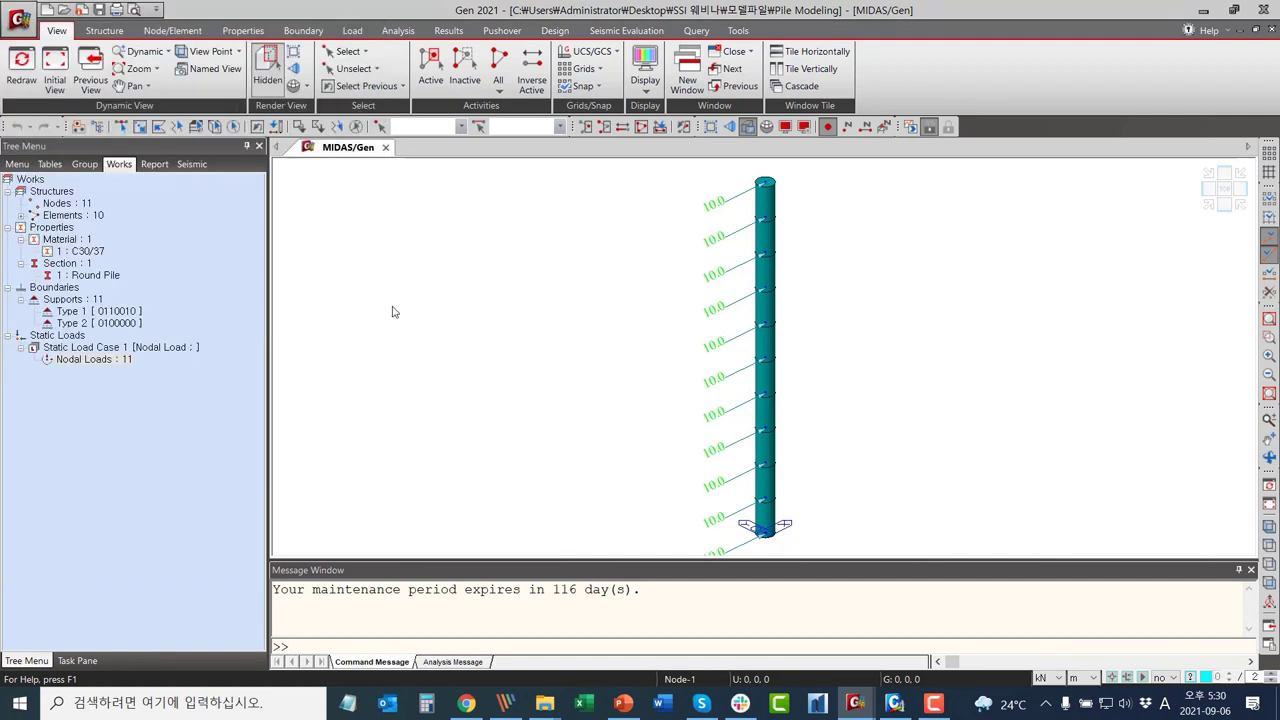
pyautogui.click(845, 466)
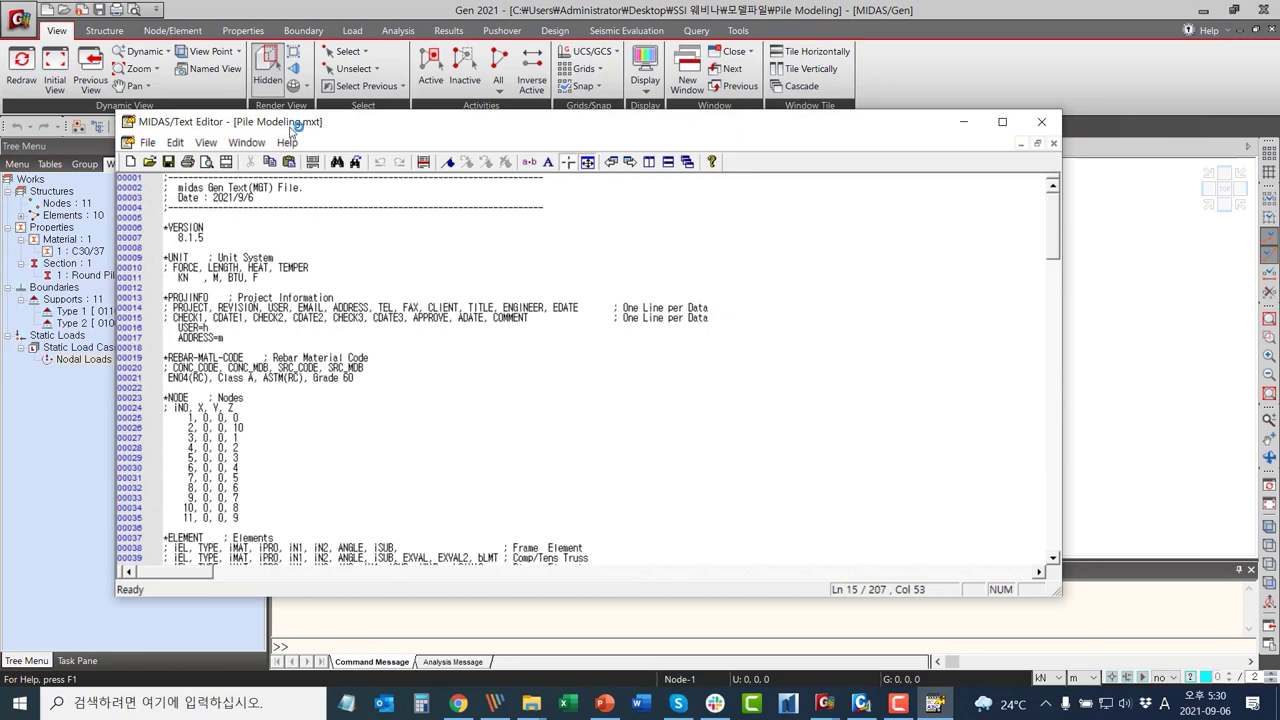
pyautogui.scroll(-20, 322, 397)
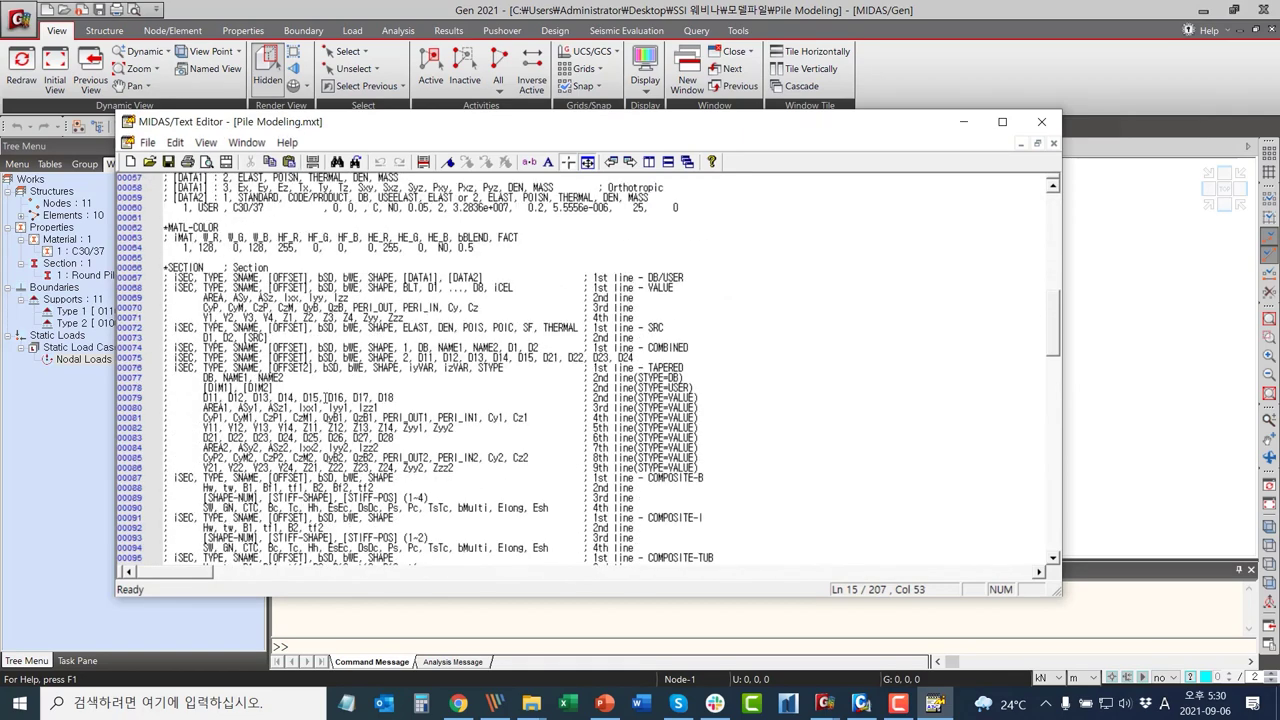
pyautogui.scroll(-20, 324, 397)
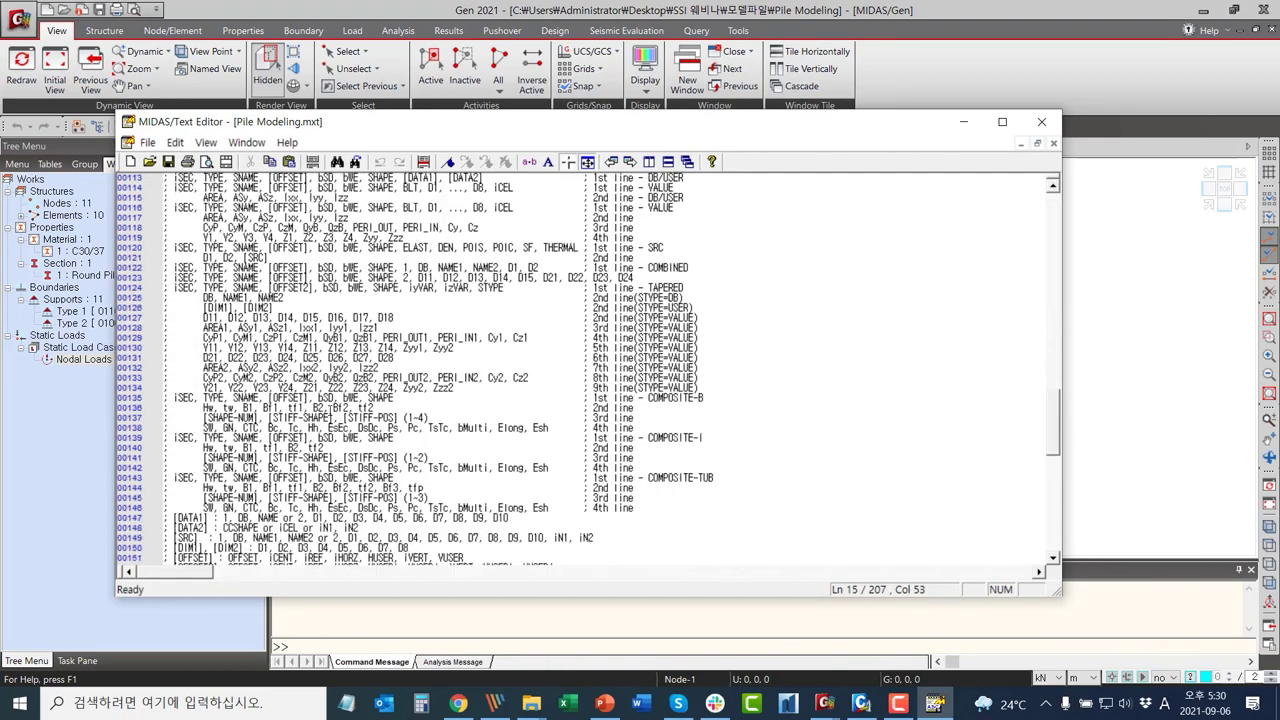
pyautogui.scroll(-15, 329, 412)
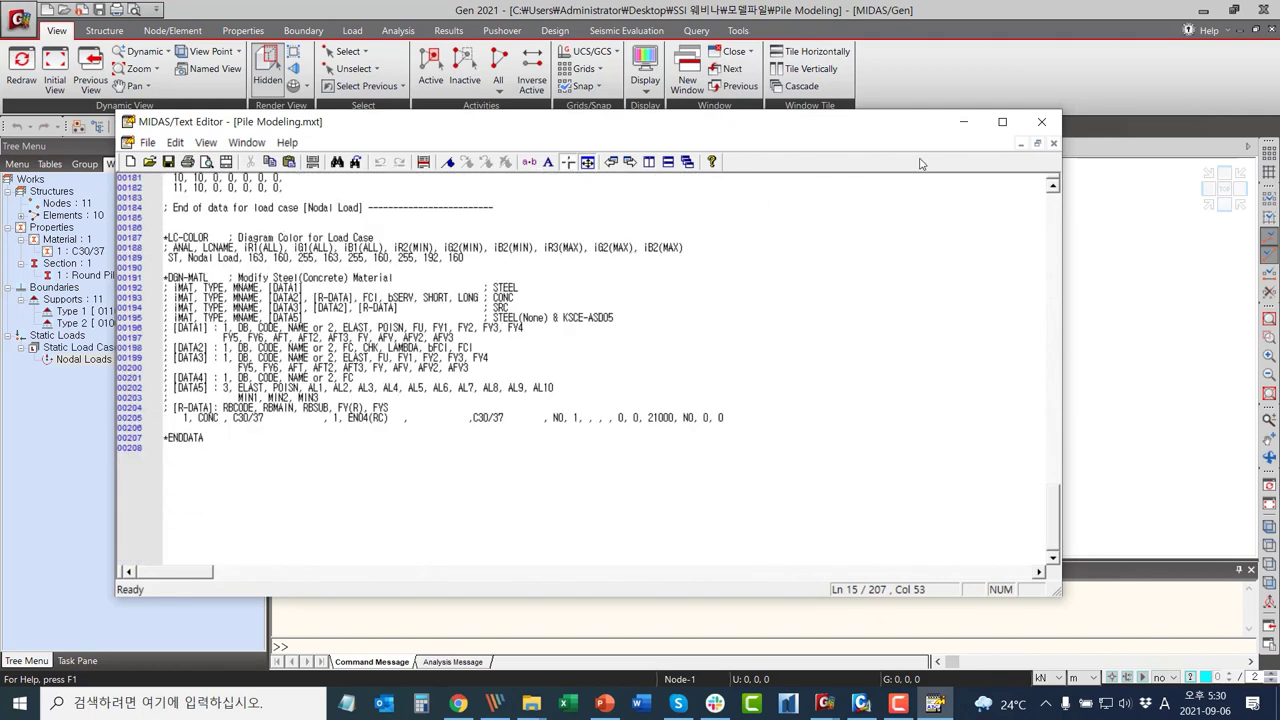
pyautogui.click(1040, 122)
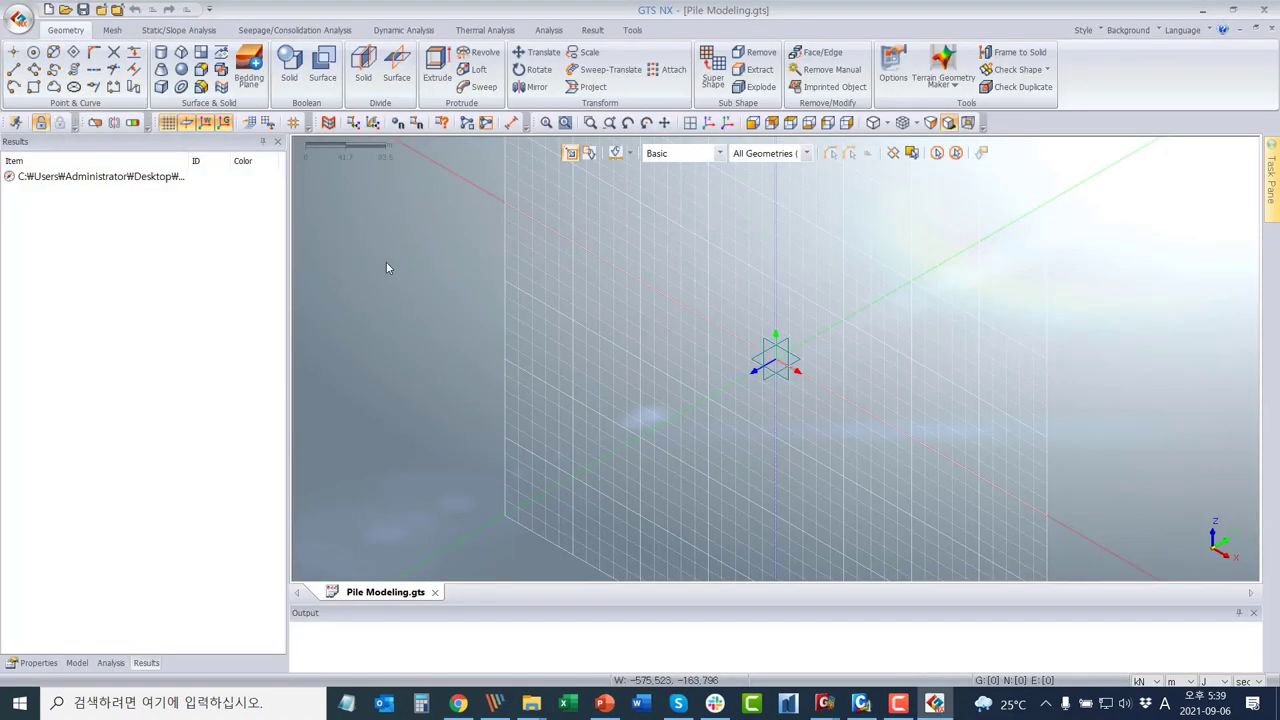
# Switch to GTS NX and import the midas MXT file Pile Modeling.mxt.
pyautogui.click(16, 19)
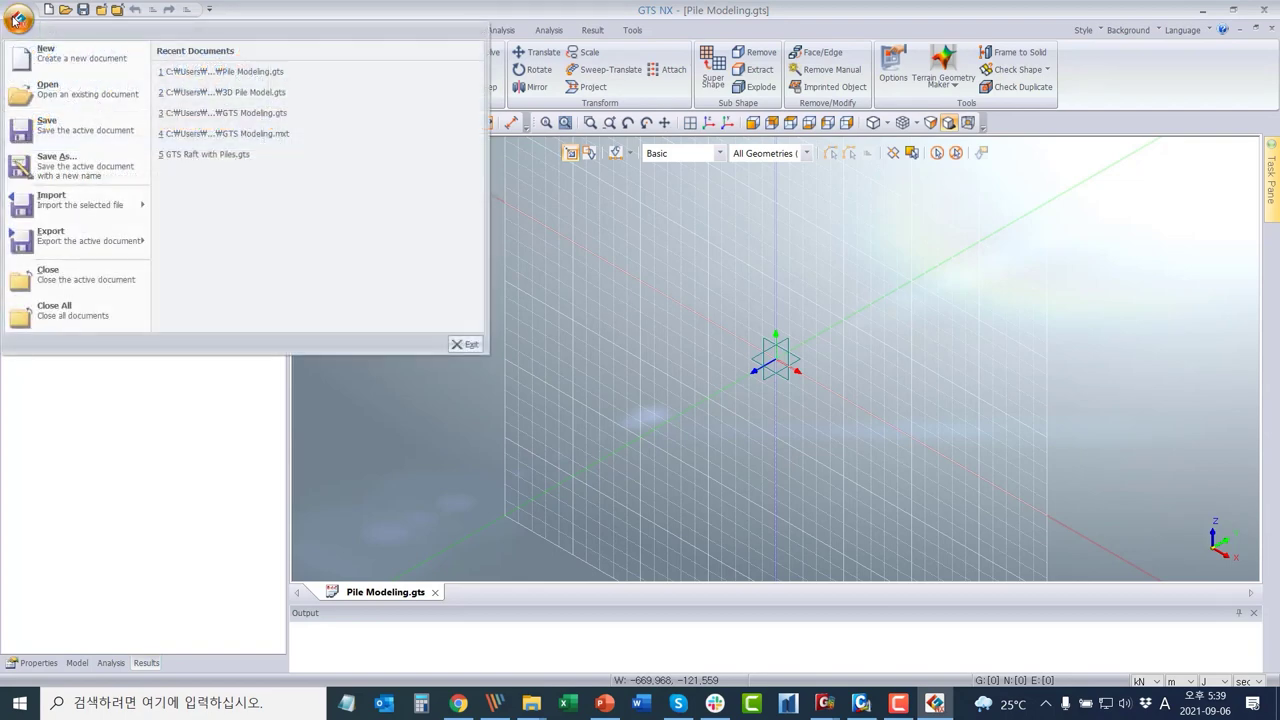
pyautogui.moveTo(85, 203)
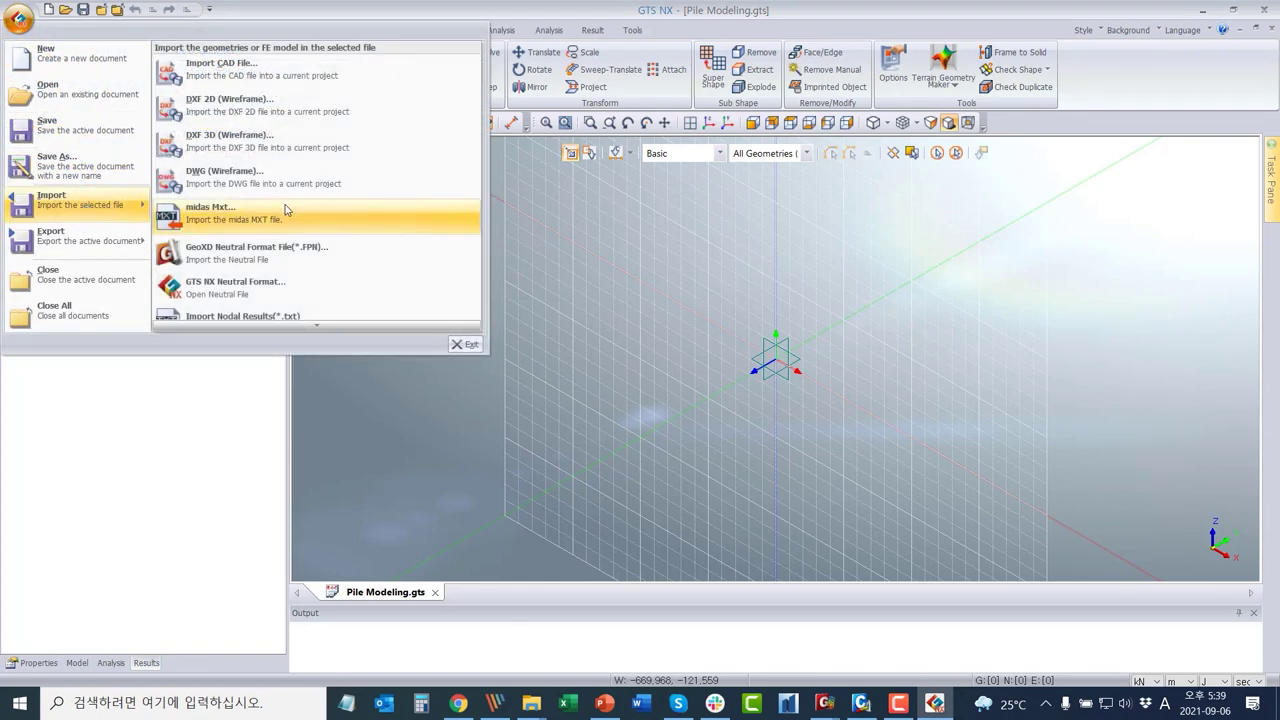
pyautogui.click(287, 208)
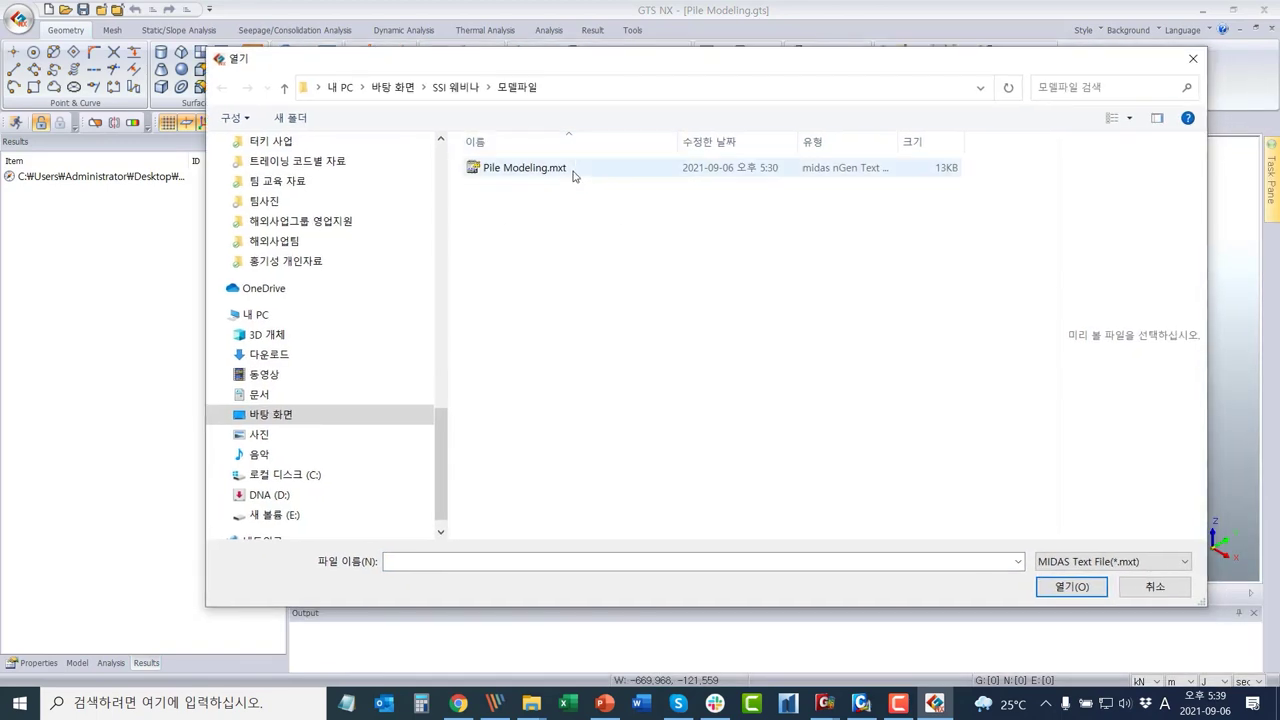
pyautogui.click(574, 172)
pyautogui.click(1060, 586)
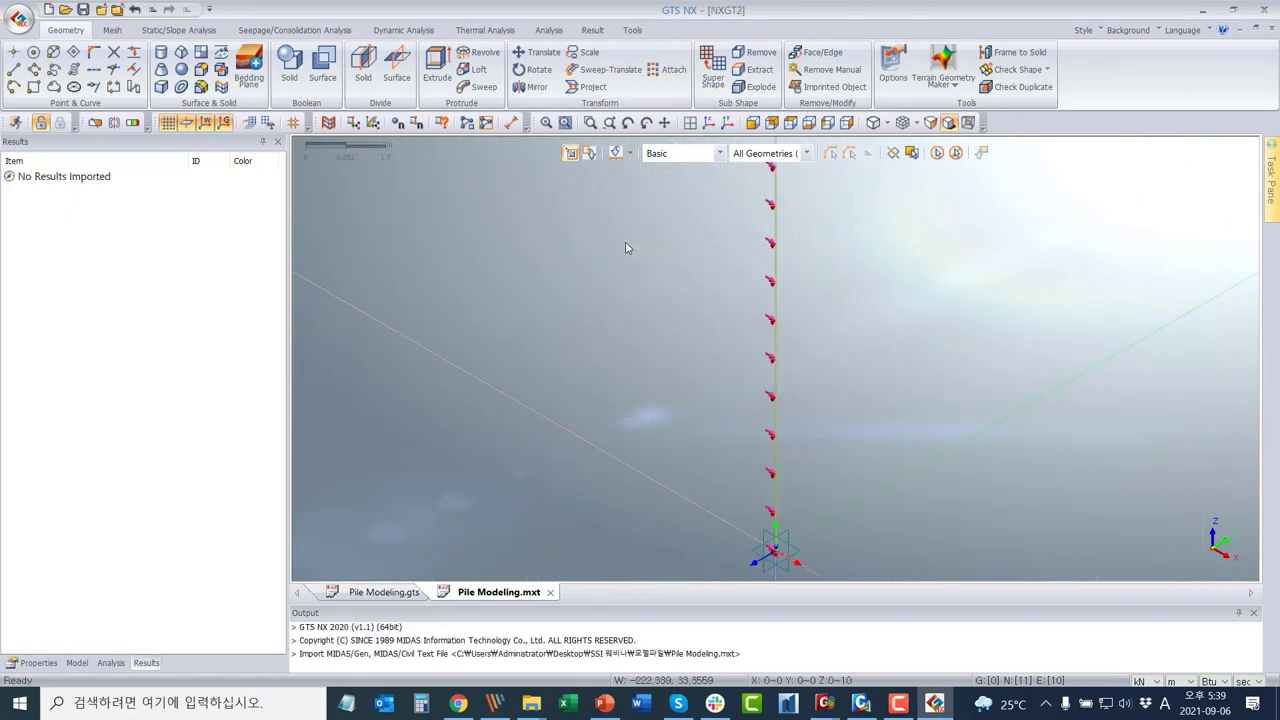
# Examine the imported boundary condition sets BC Set-1 and BC Set-2 and their constraints.
pyautogui.click(84, 664)
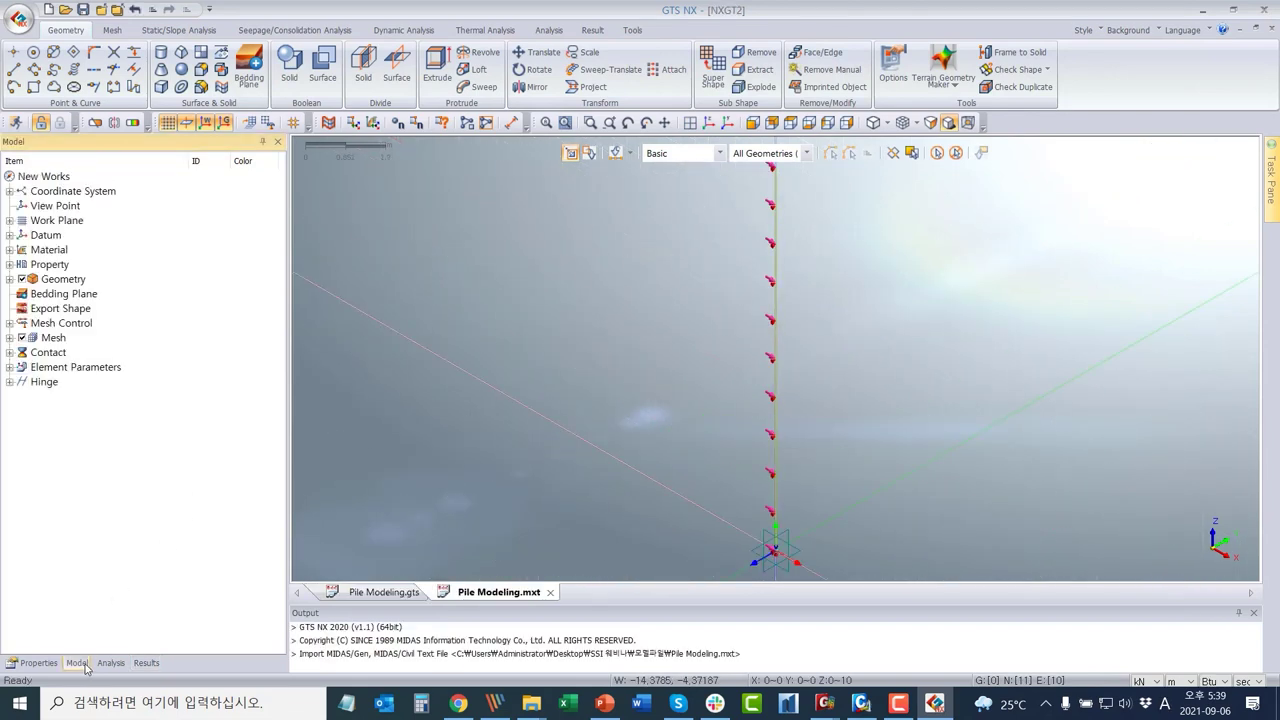
pyautogui.click(111, 663)
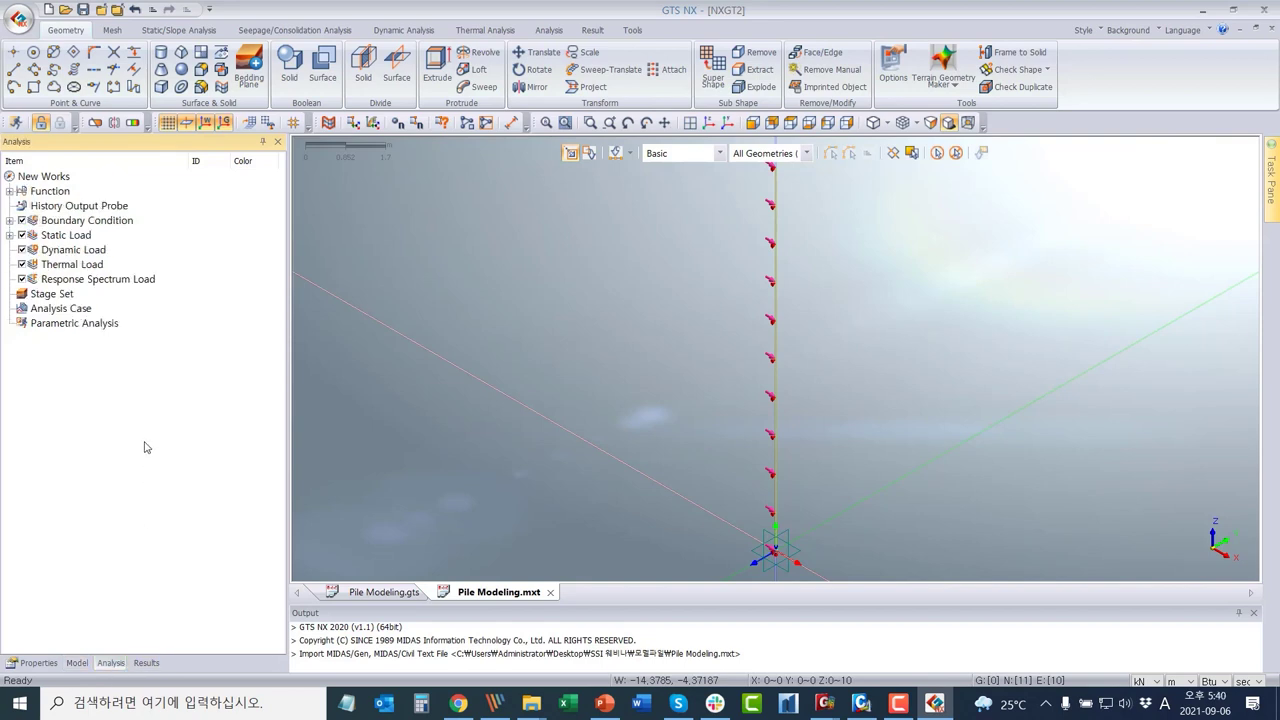
pyautogui.click(9, 220)
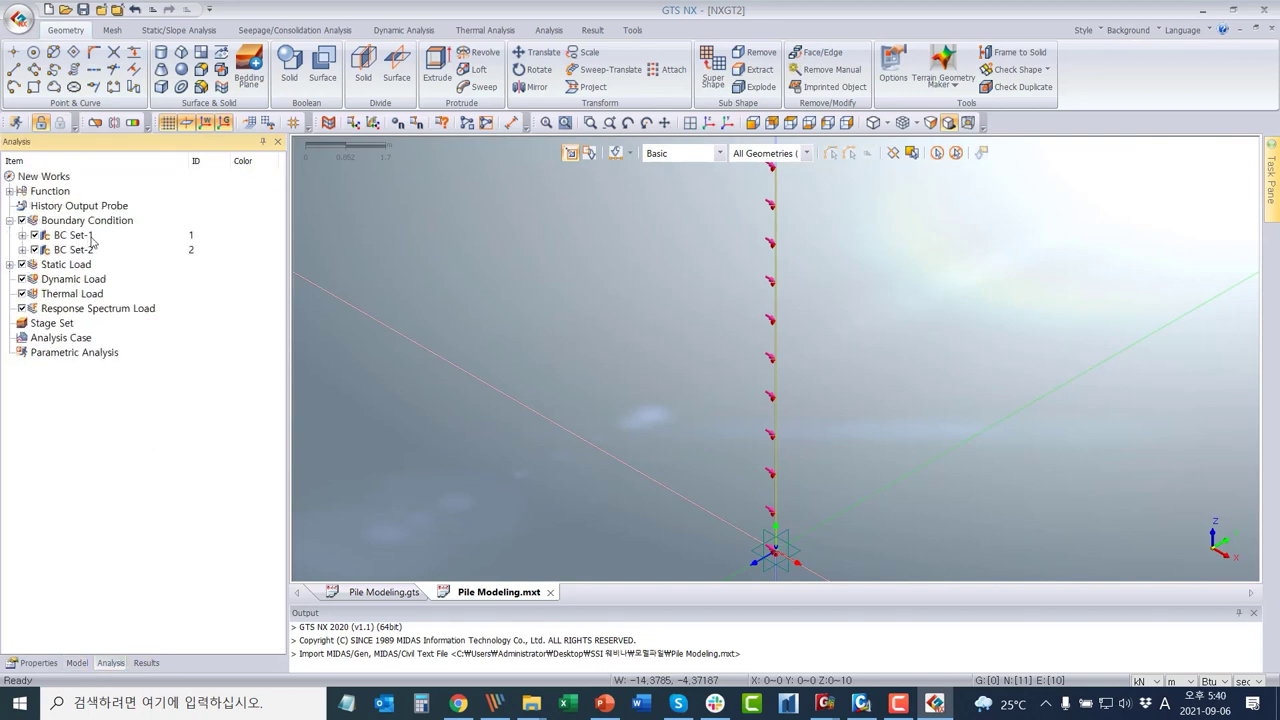
pyautogui.click(22, 235)
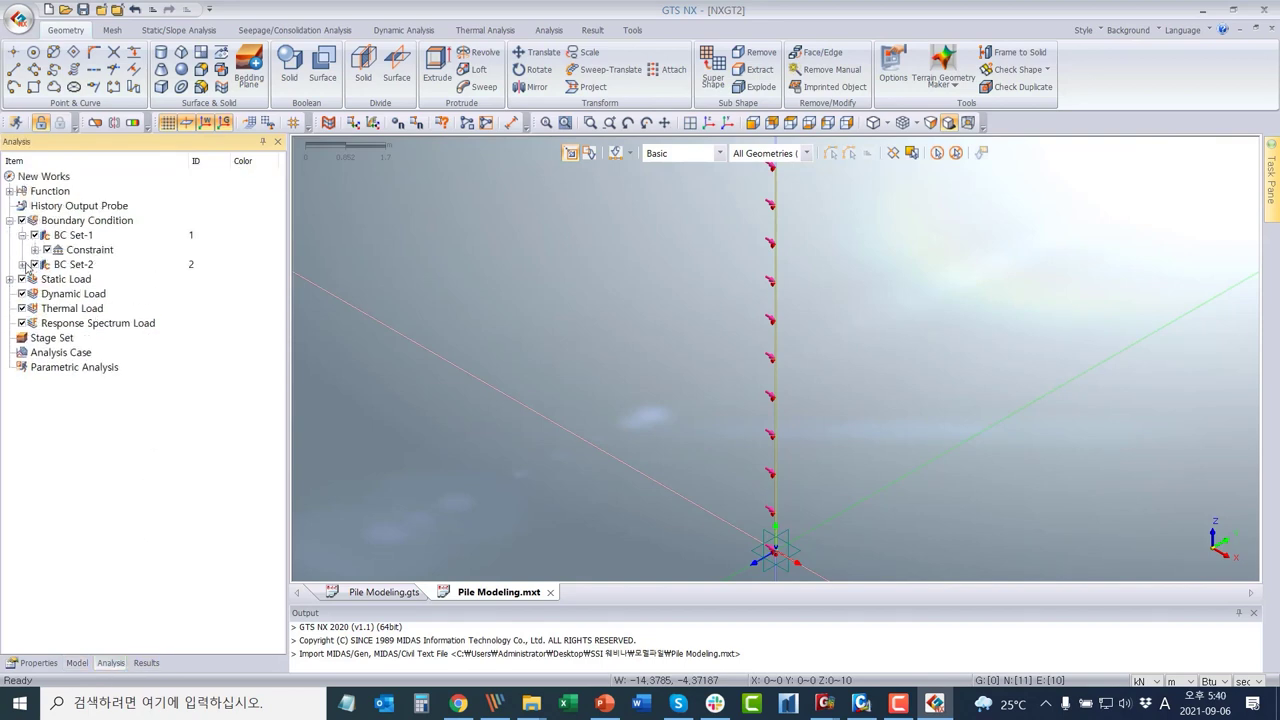
pyautogui.click(22, 264)
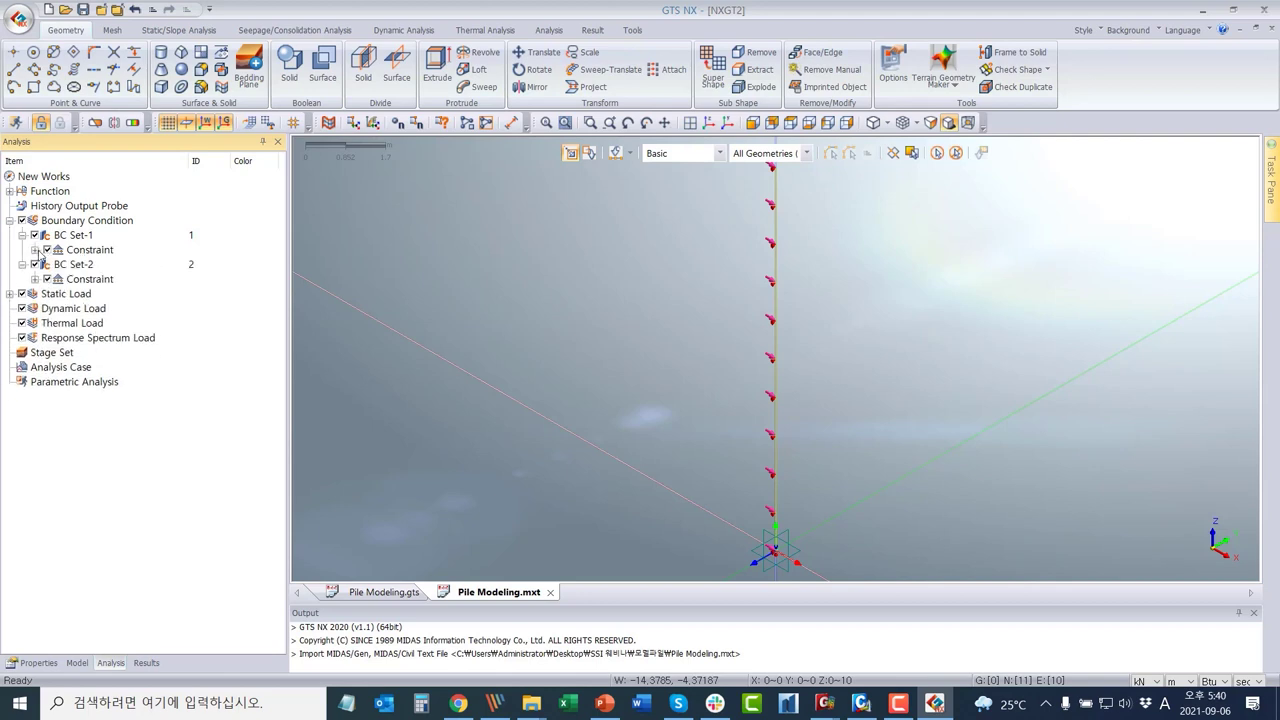
pyautogui.click(35, 279)
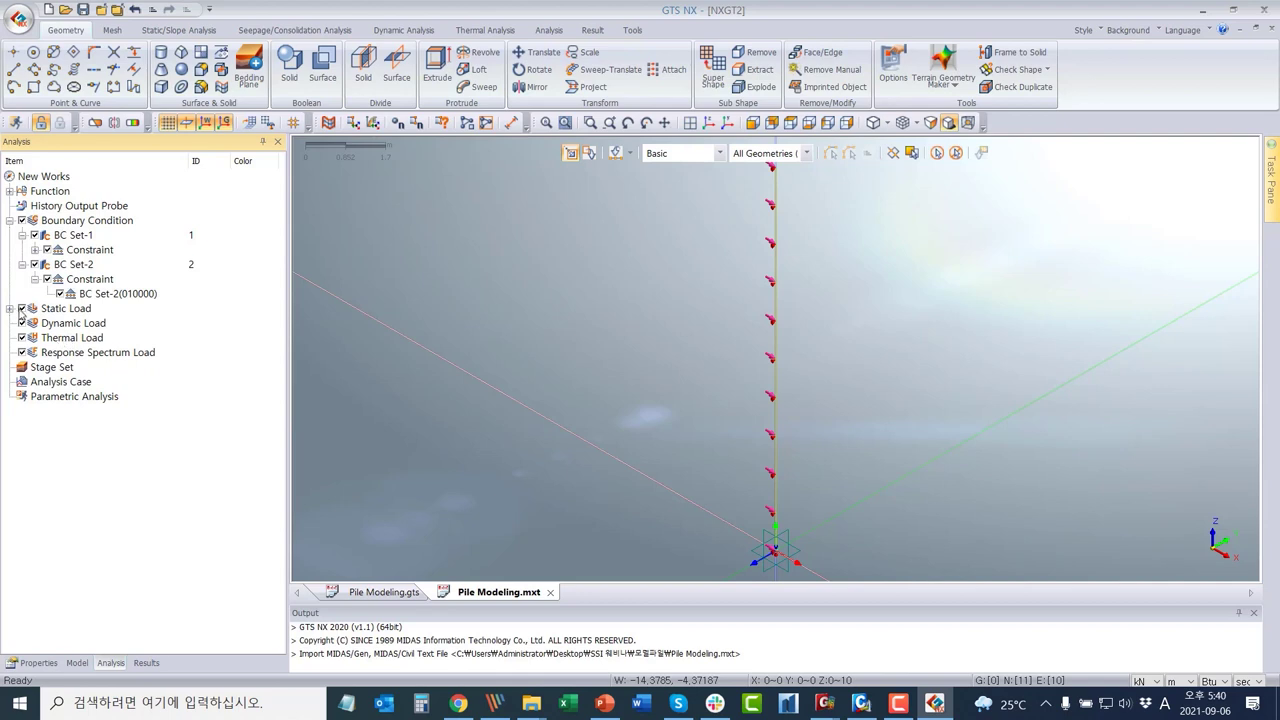
# Inspect the definition of the force Force_1 in the imported Nodal Load set and leave it unchanged.
pyautogui.click(10, 308)
pyautogui.click(22, 323)
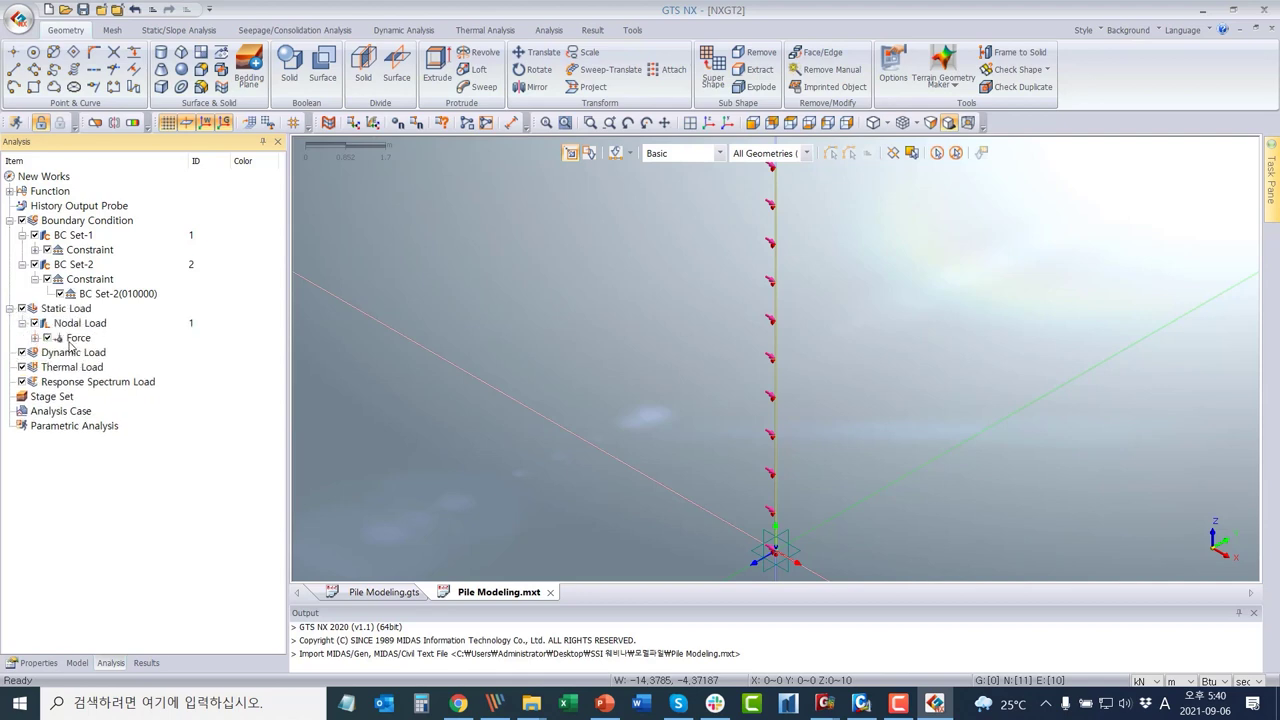
pyautogui.click(42, 341)
pyautogui.click(35, 339)
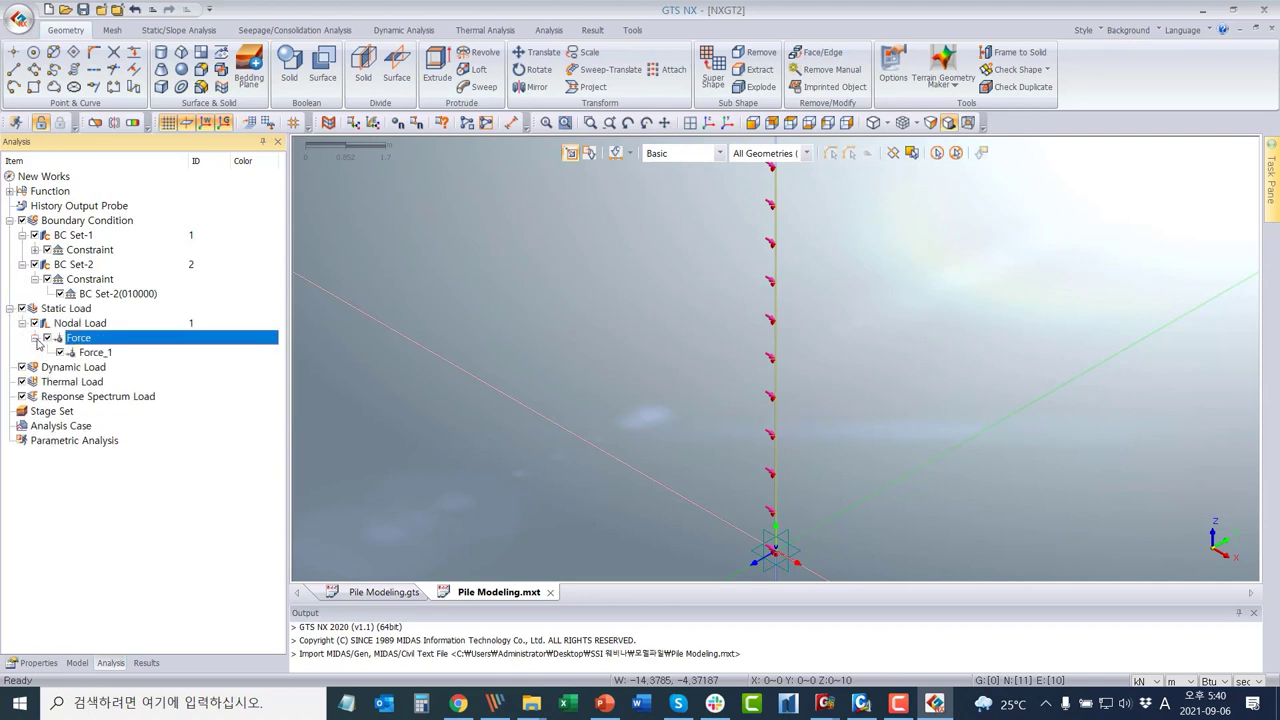
pyautogui.rightClick(88, 353)
pyautogui.click(116, 360)
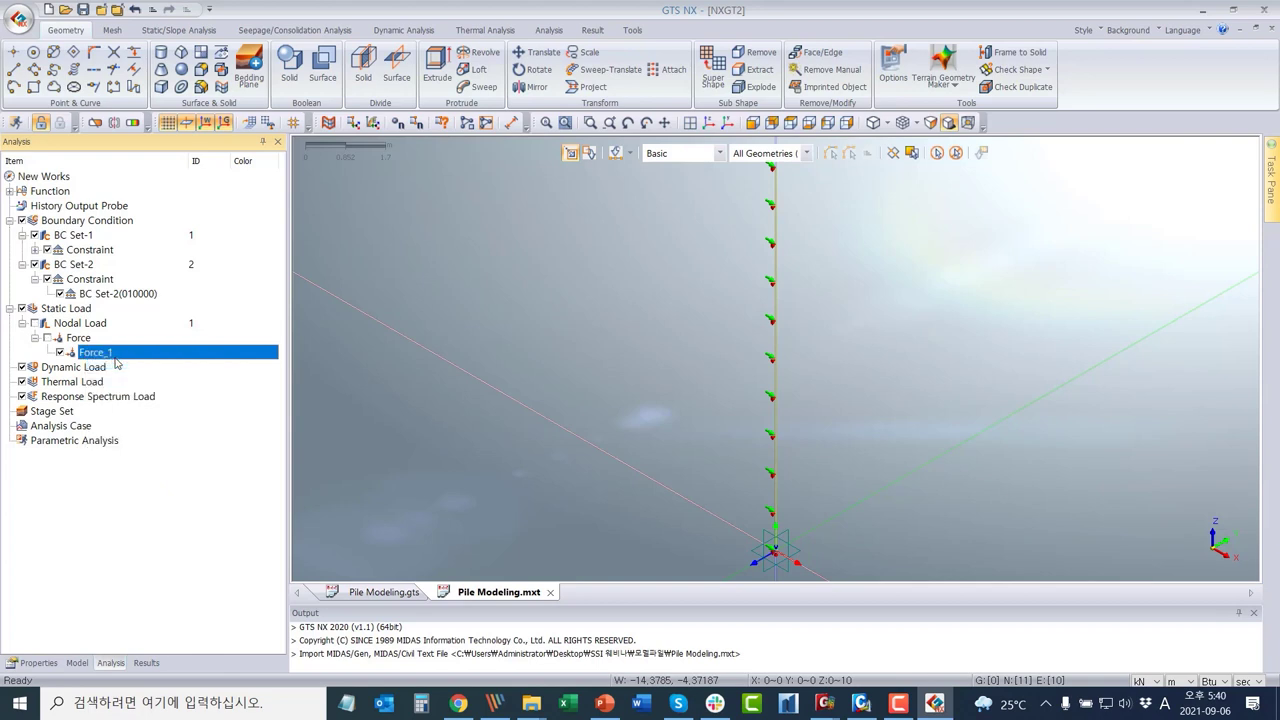
pyautogui.rightClick(116, 355)
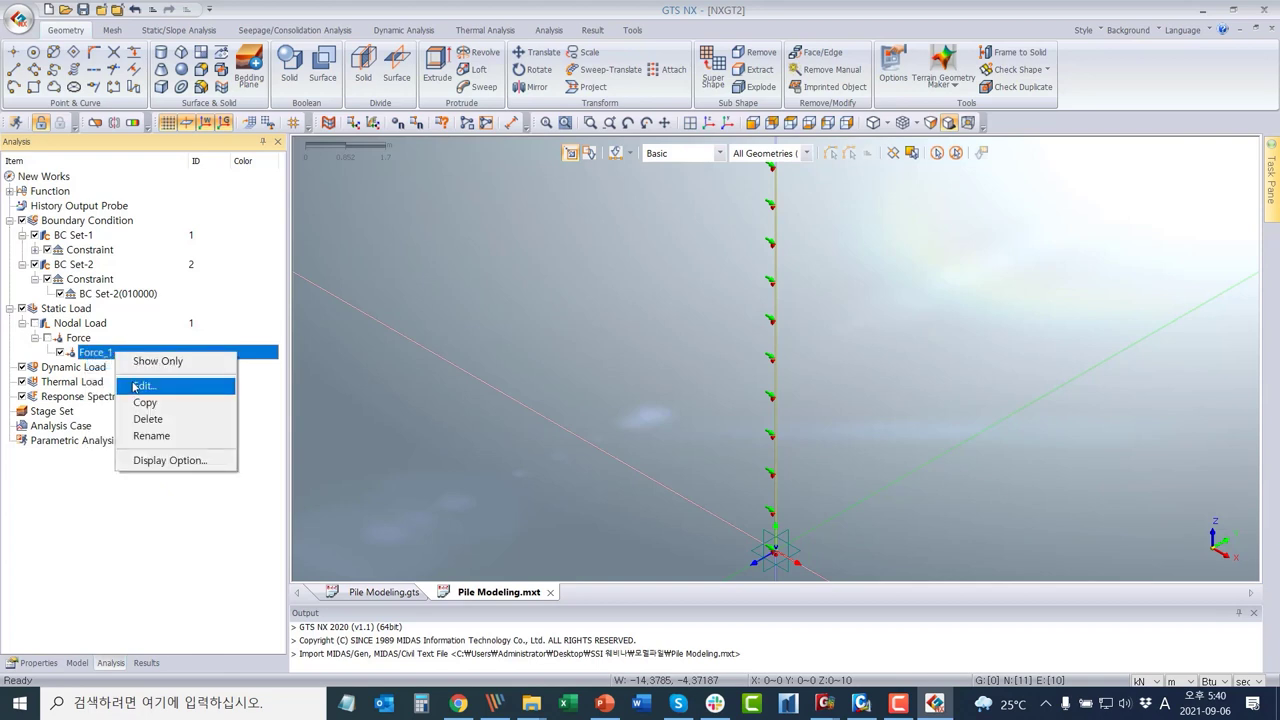
pyautogui.click(137, 386)
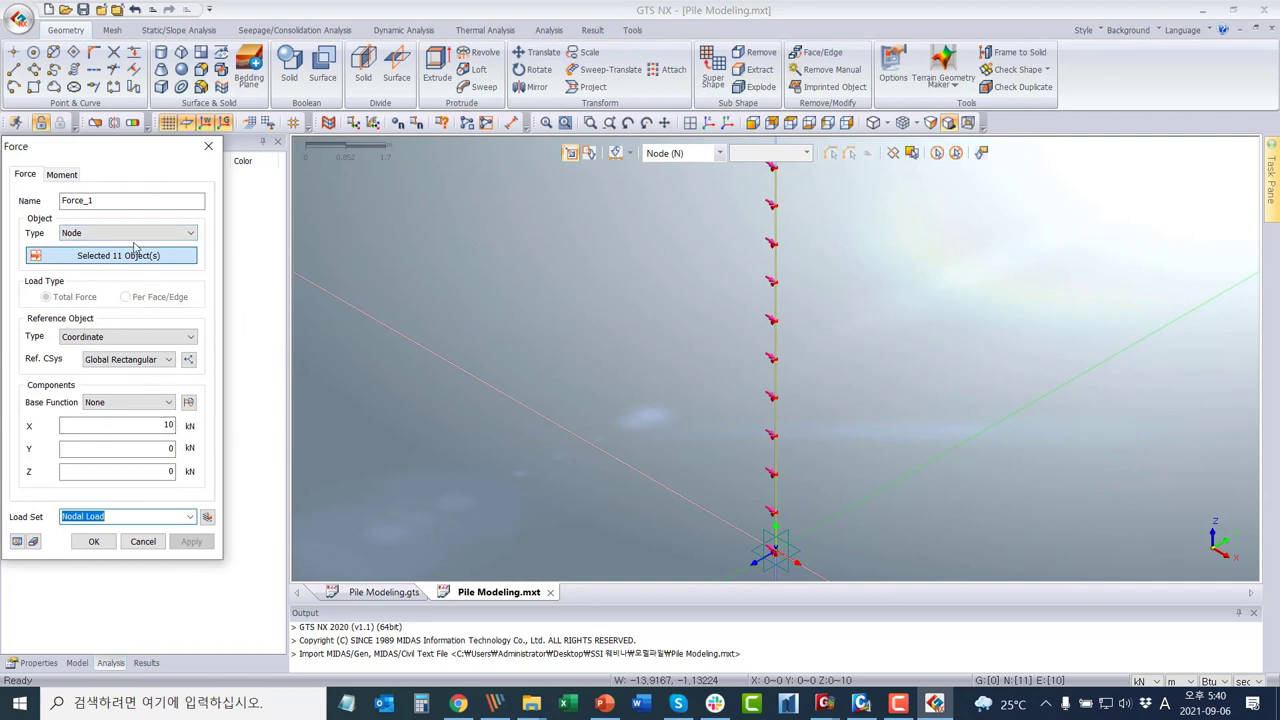
pyautogui.click(143, 541)
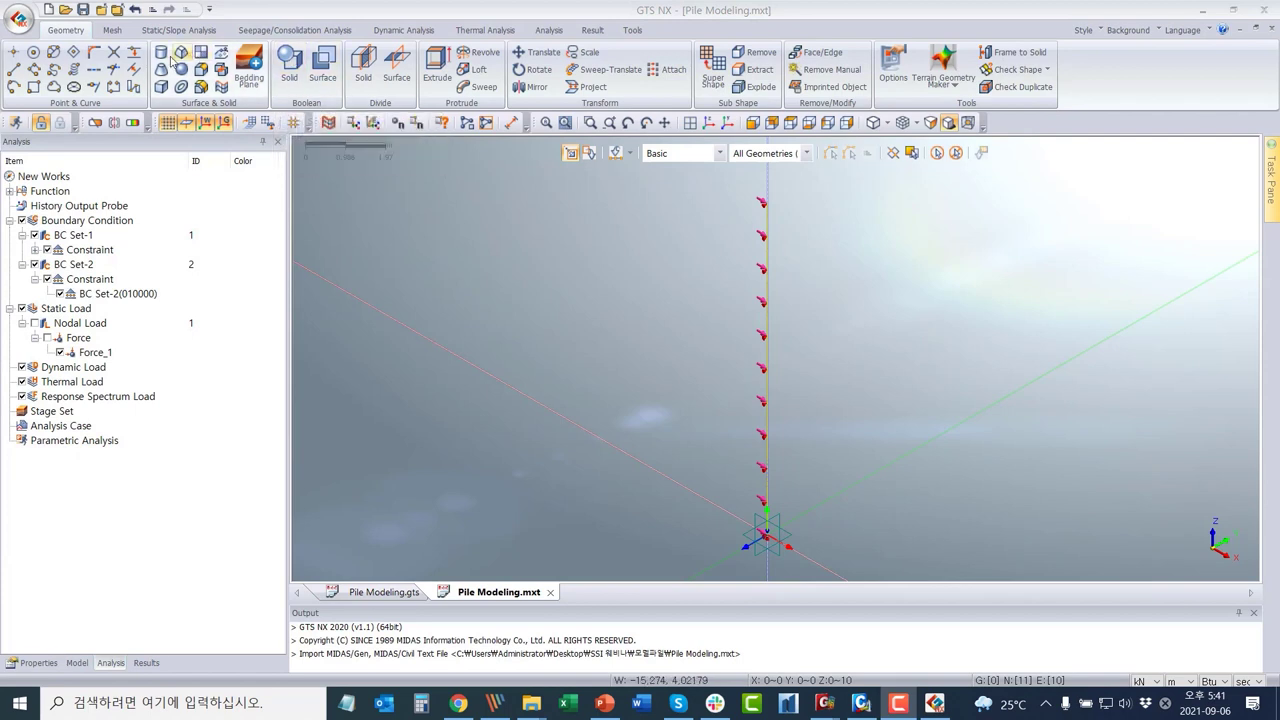
# Try a solid box of 100 by 100 by 100 m at the pile's base, then undo its creation.
pyautogui.click(162, 87)
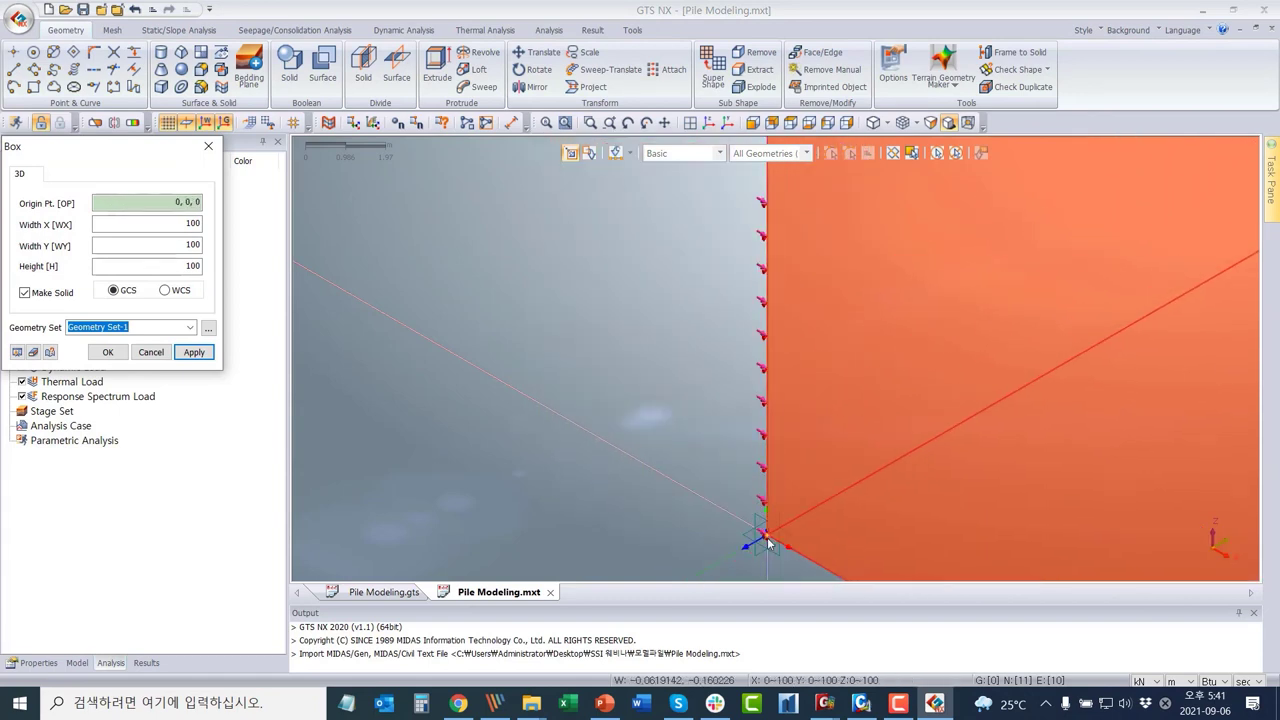
pyautogui.scroll(-3, 772, 500)
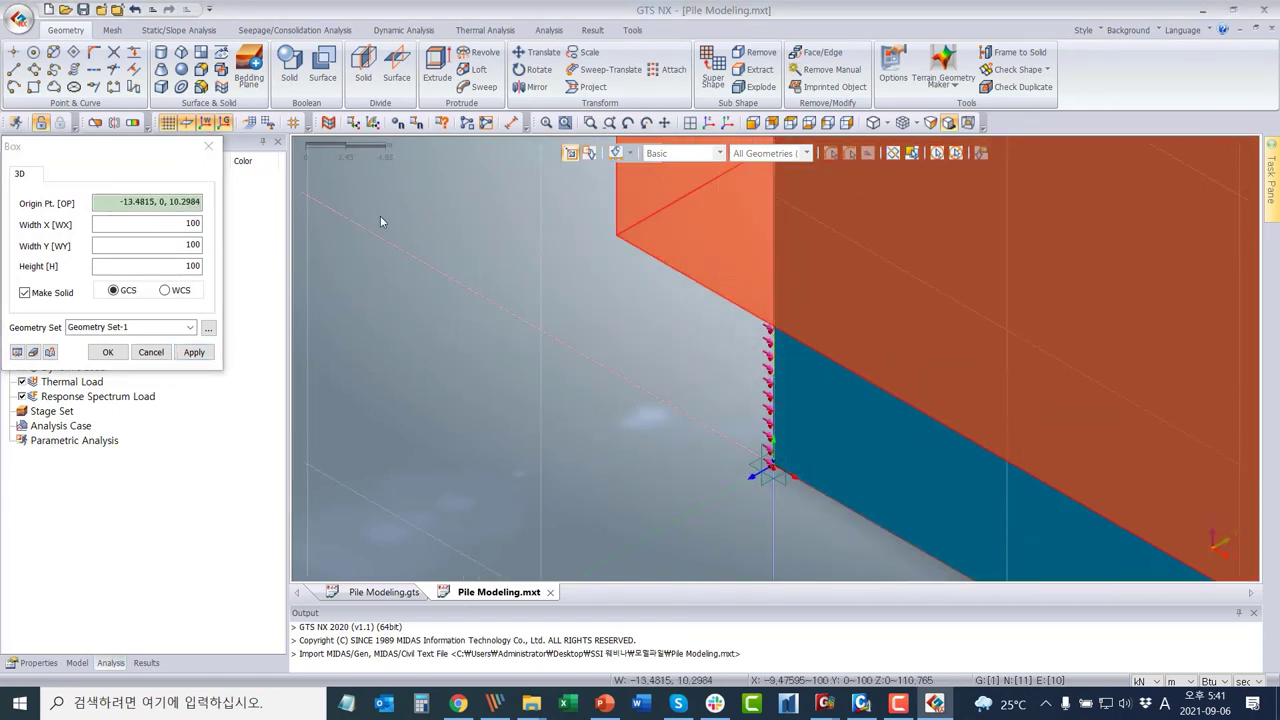
pyautogui.click(208, 146)
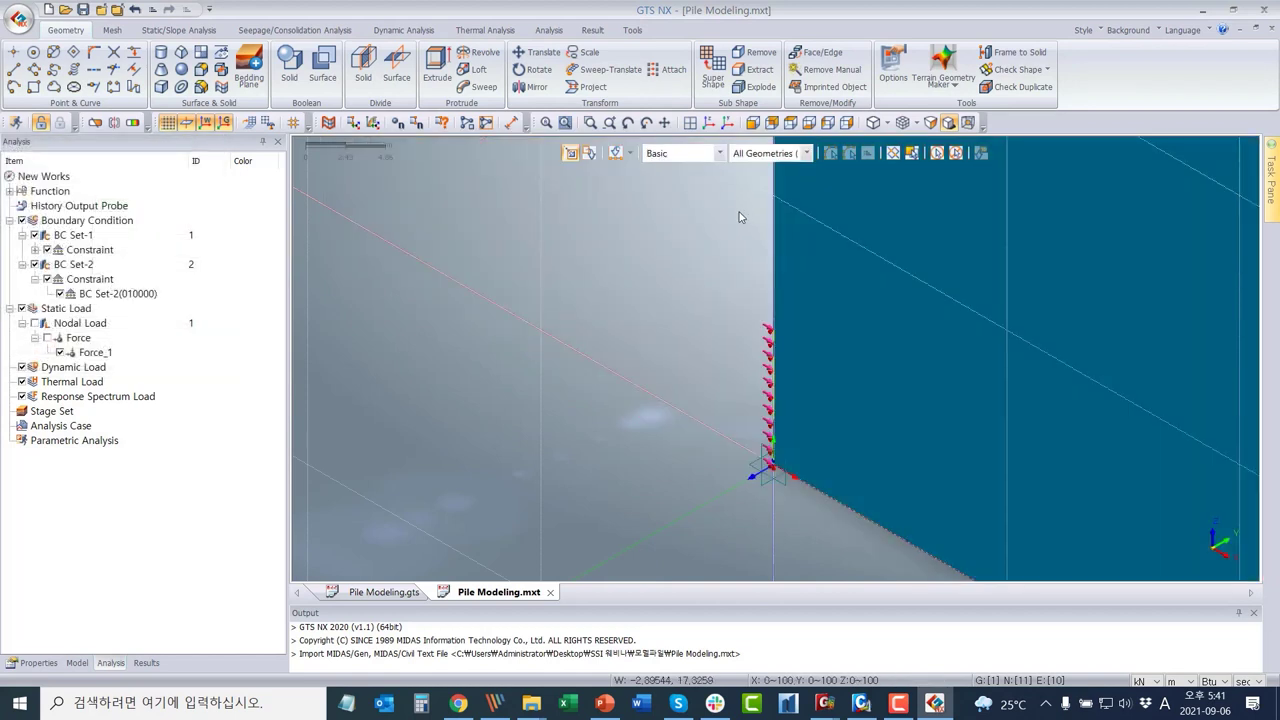
pyautogui.hotkey('ctrl', 'z')
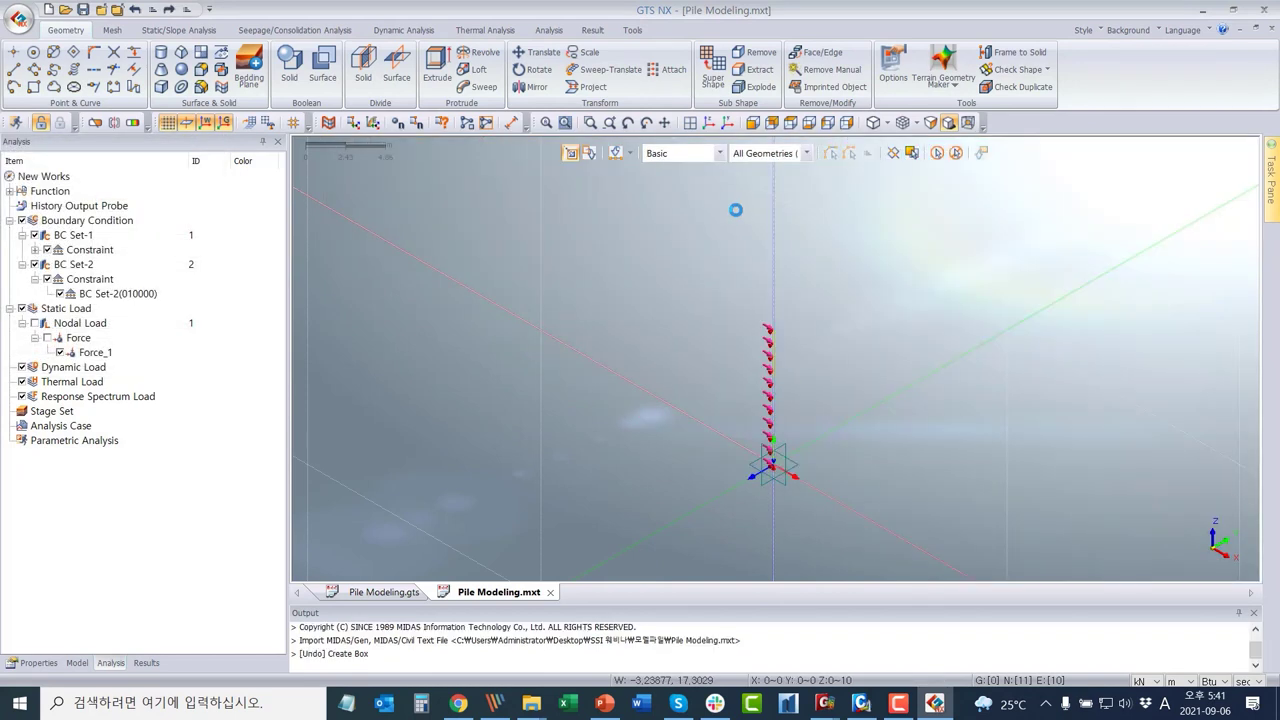
# Examine the Bedding Plane Wizard, its list of defined bedding planes and the Terrain Geometry Maker options without creating anything.
pyautogui.click(249, 72)
pyautogui.moveTo(251, 147); pyautogui.dragTo(483, 74)
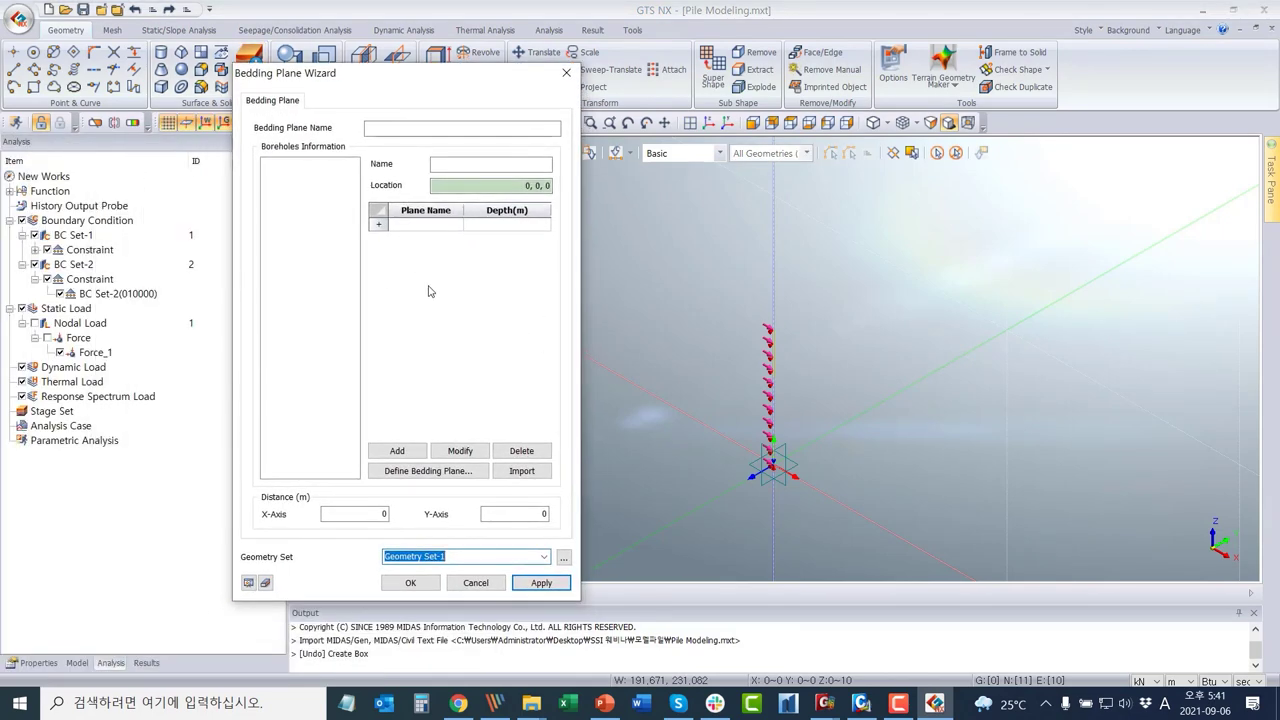
pyautogui.click(467, 468)
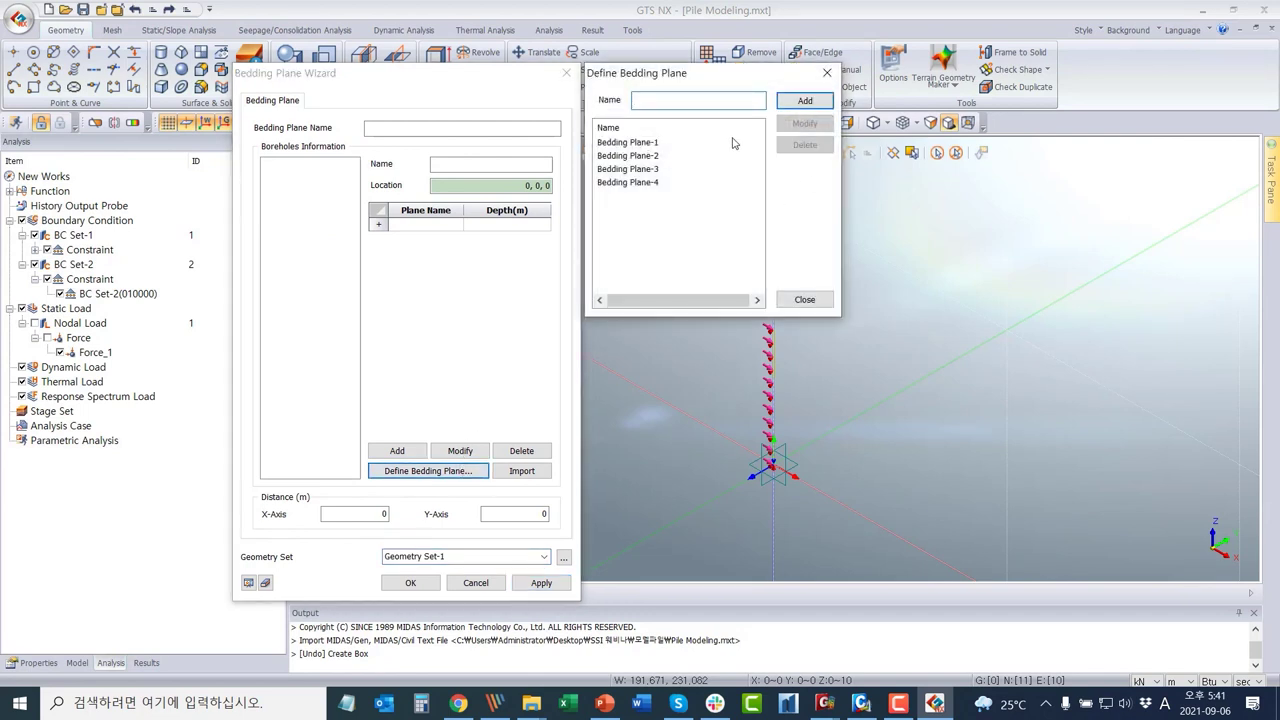
pyautogui.click(827, 73)
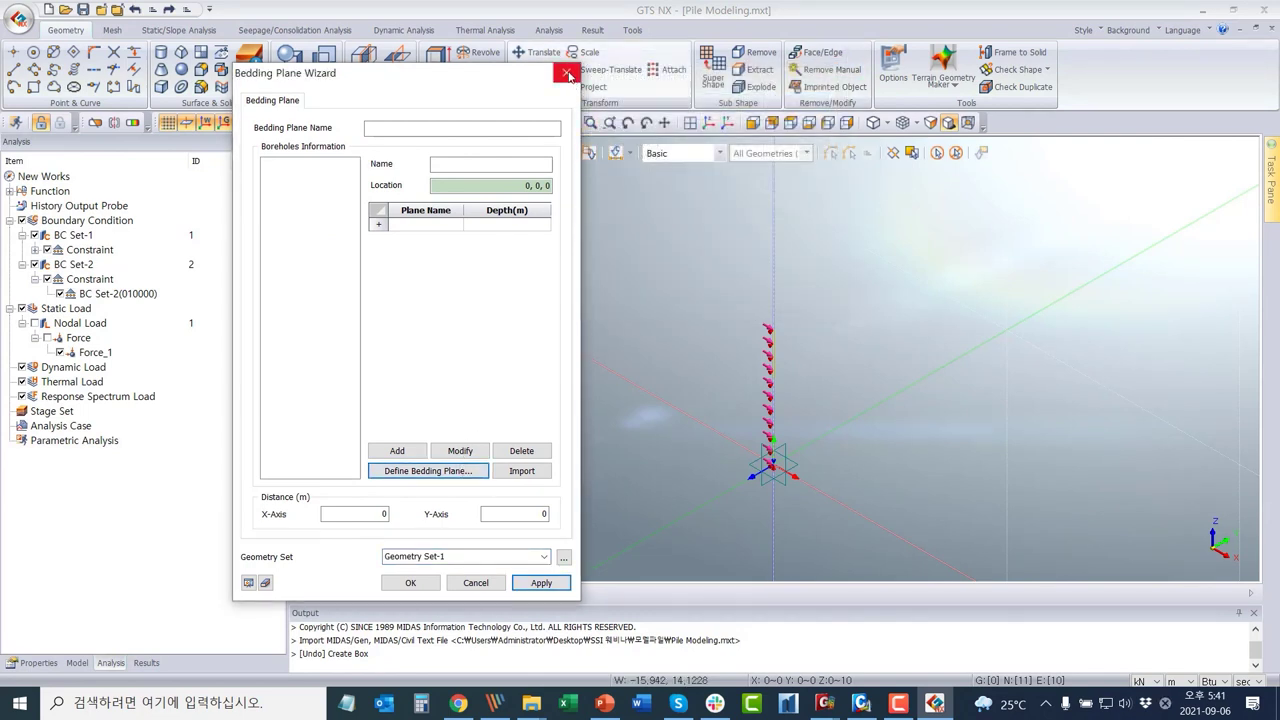
pyautogui.click(567, 74)
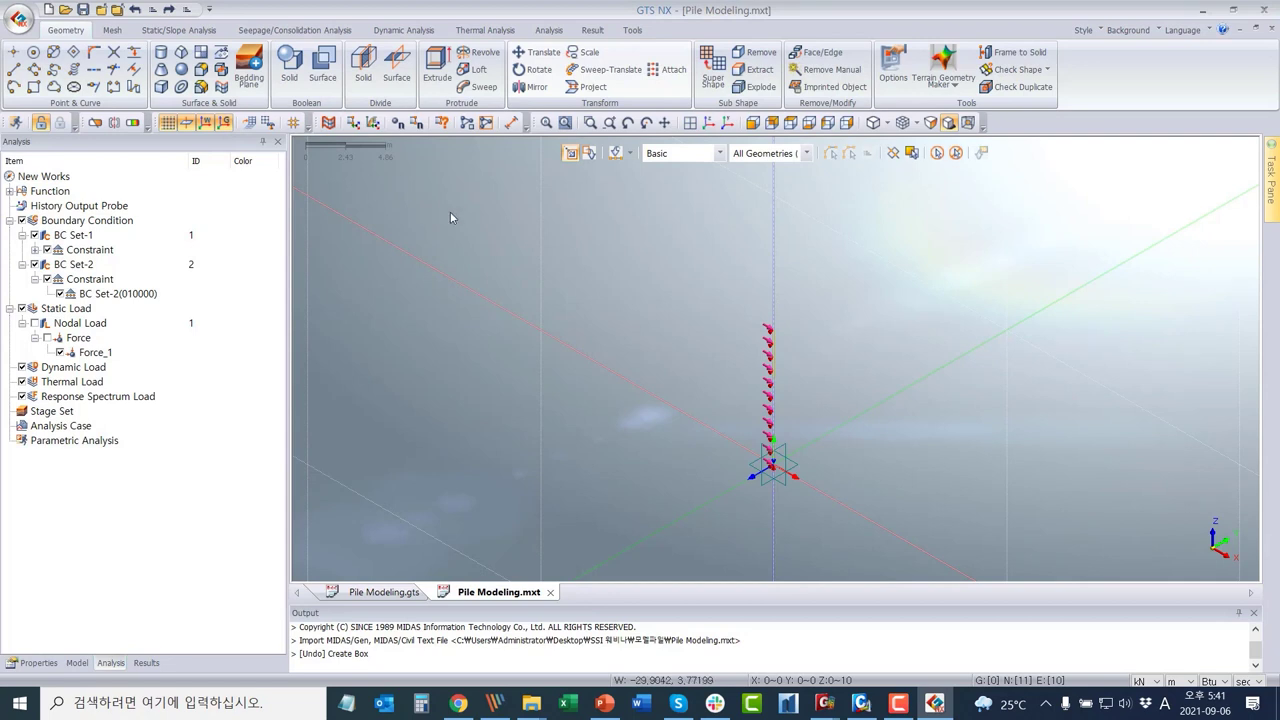
pyautogui.click(941, 84)
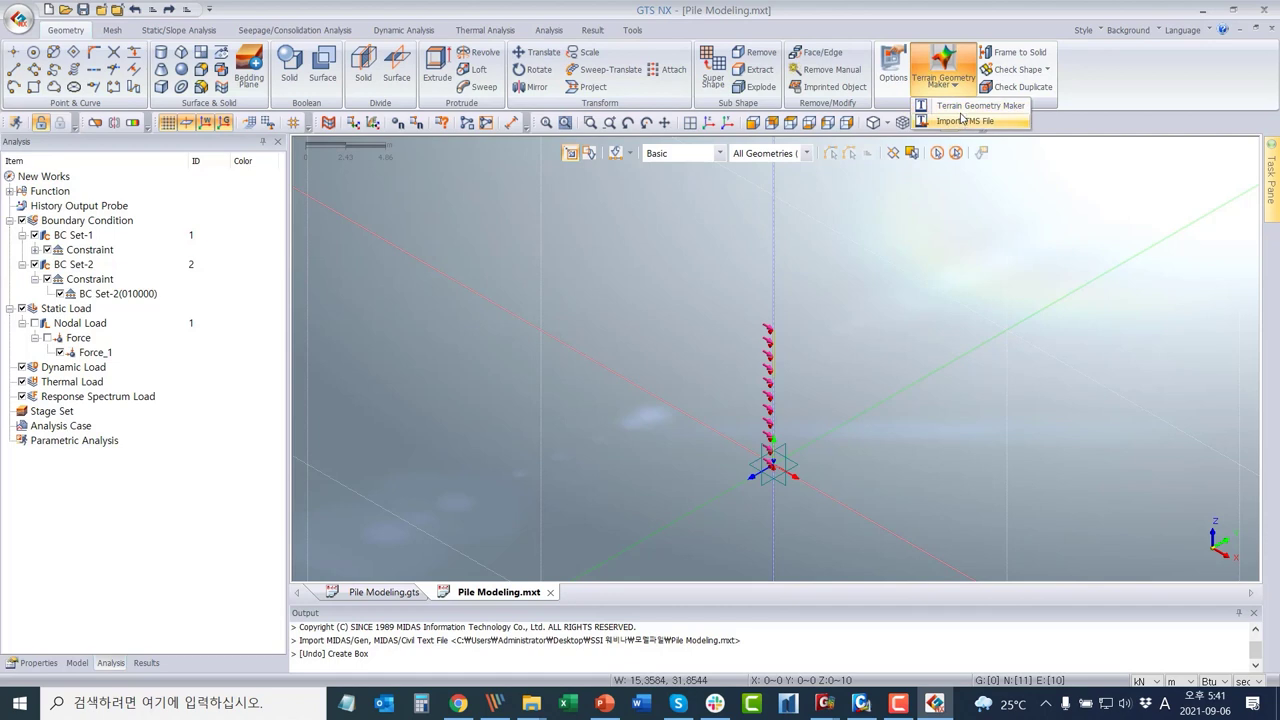
pyautogui.click(950, 88)
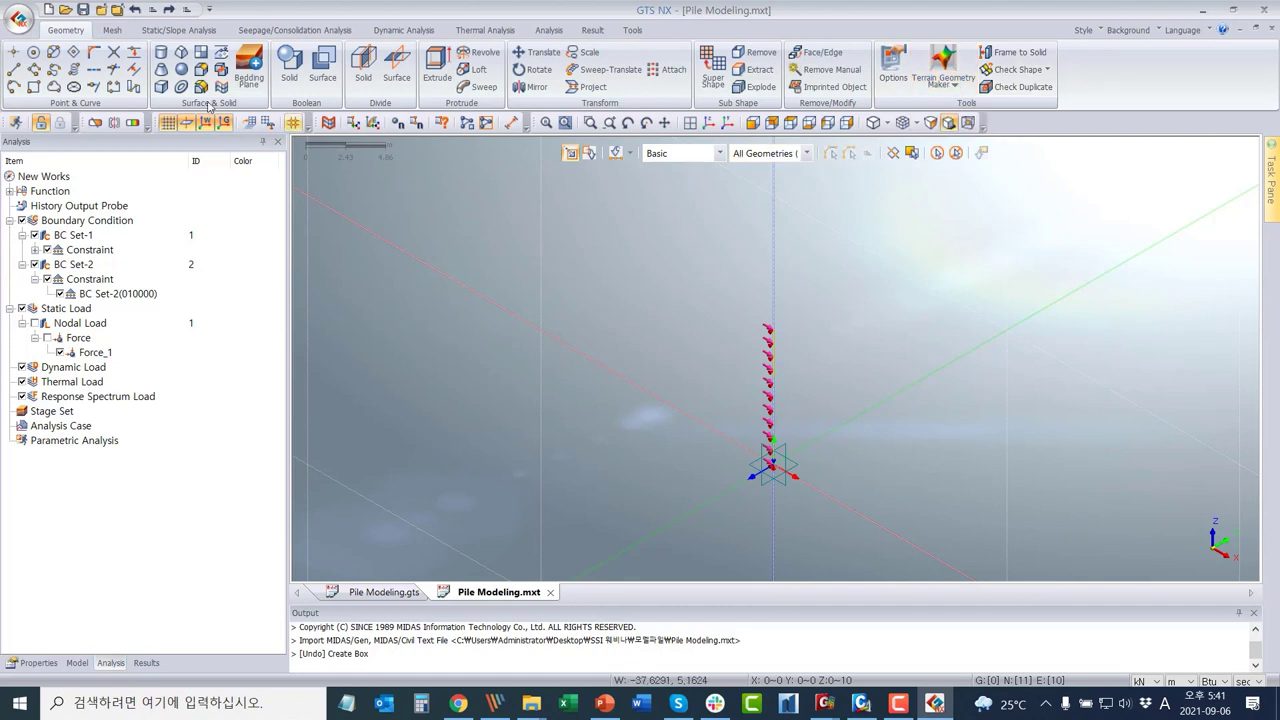
# Import the Parasolid CAD file 3D Soil model.X_T into the current model with metres as the length unit.
pyautogui.click(21, 24)
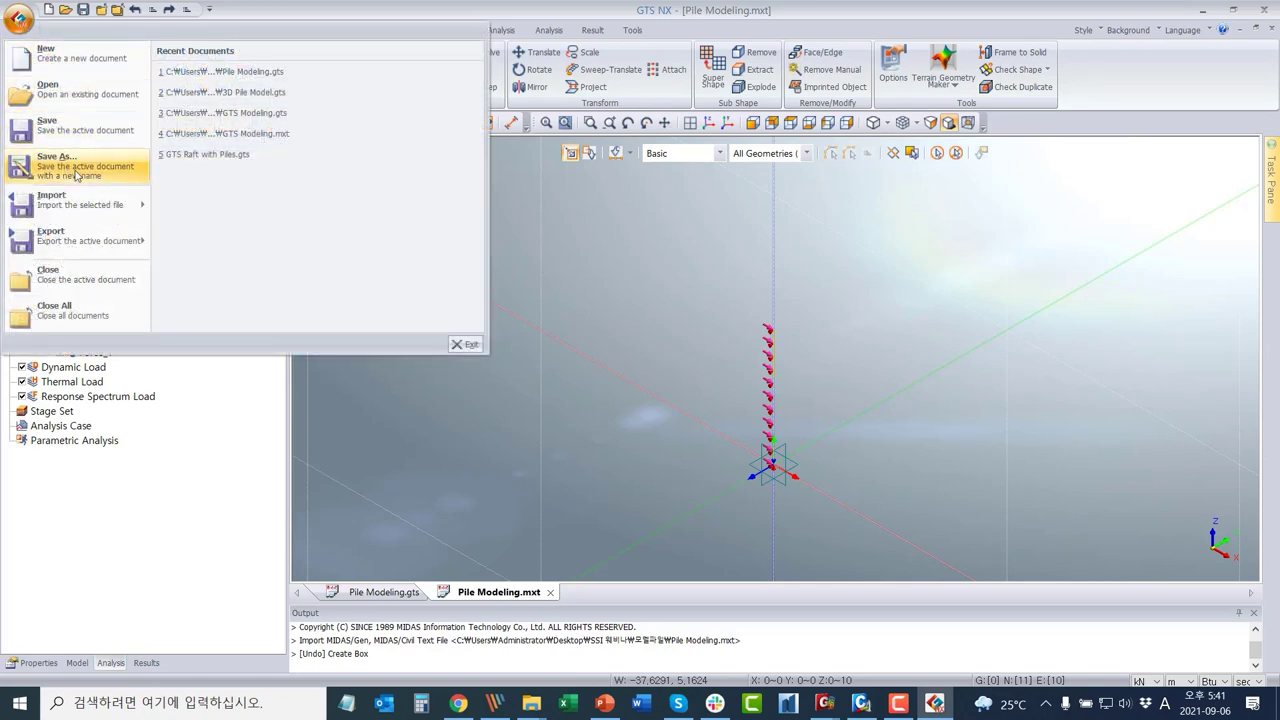
pyautogui.moveTo(88, 205)
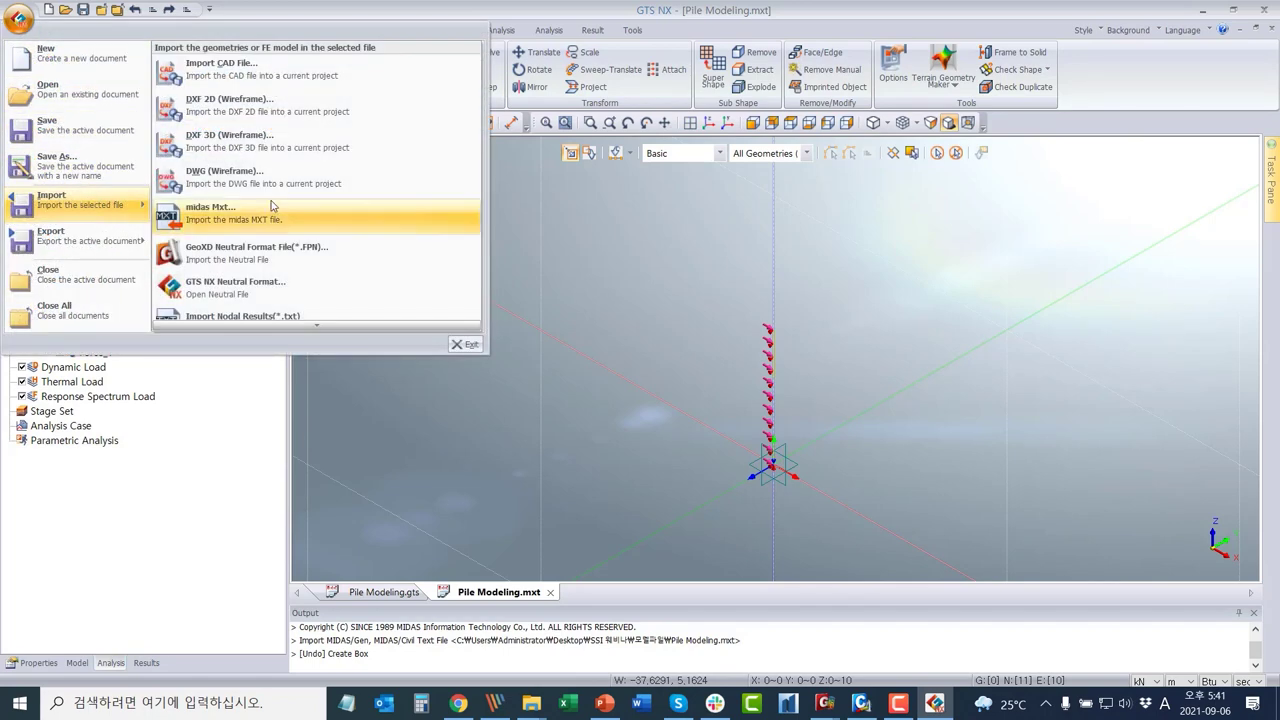
pyautogui.click(277, 83)
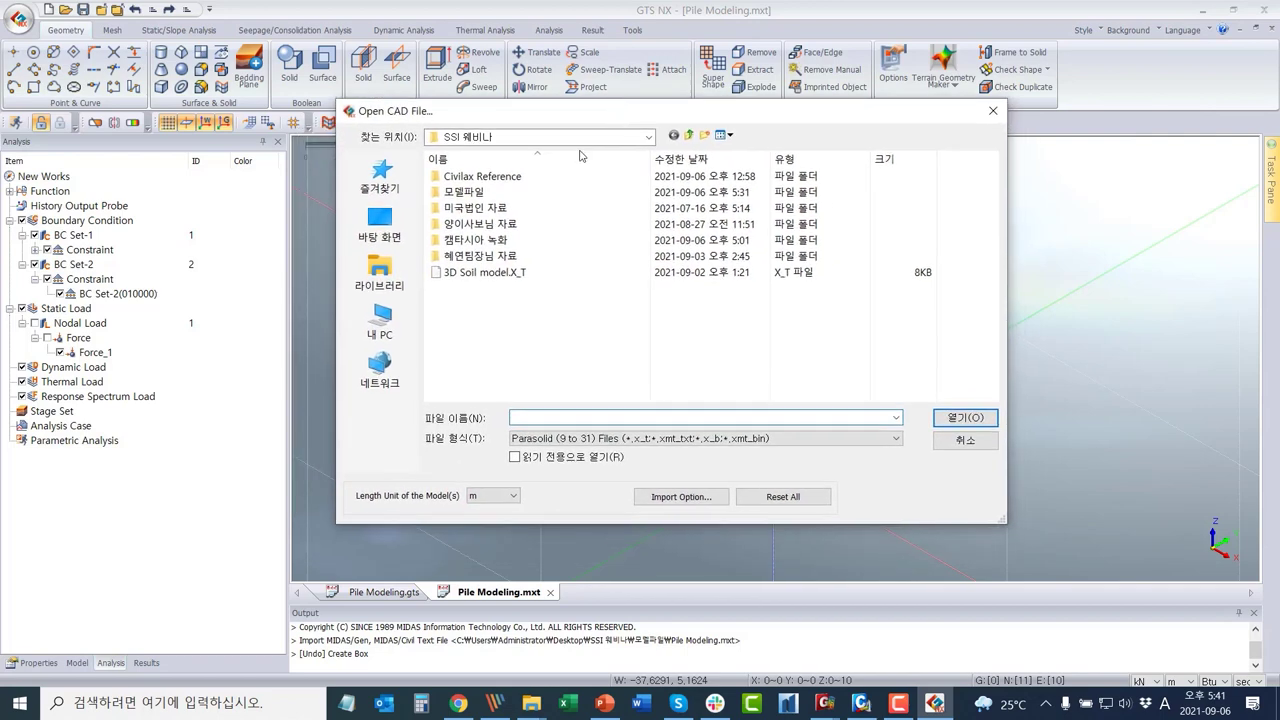
pyautogui.click(900, 272)
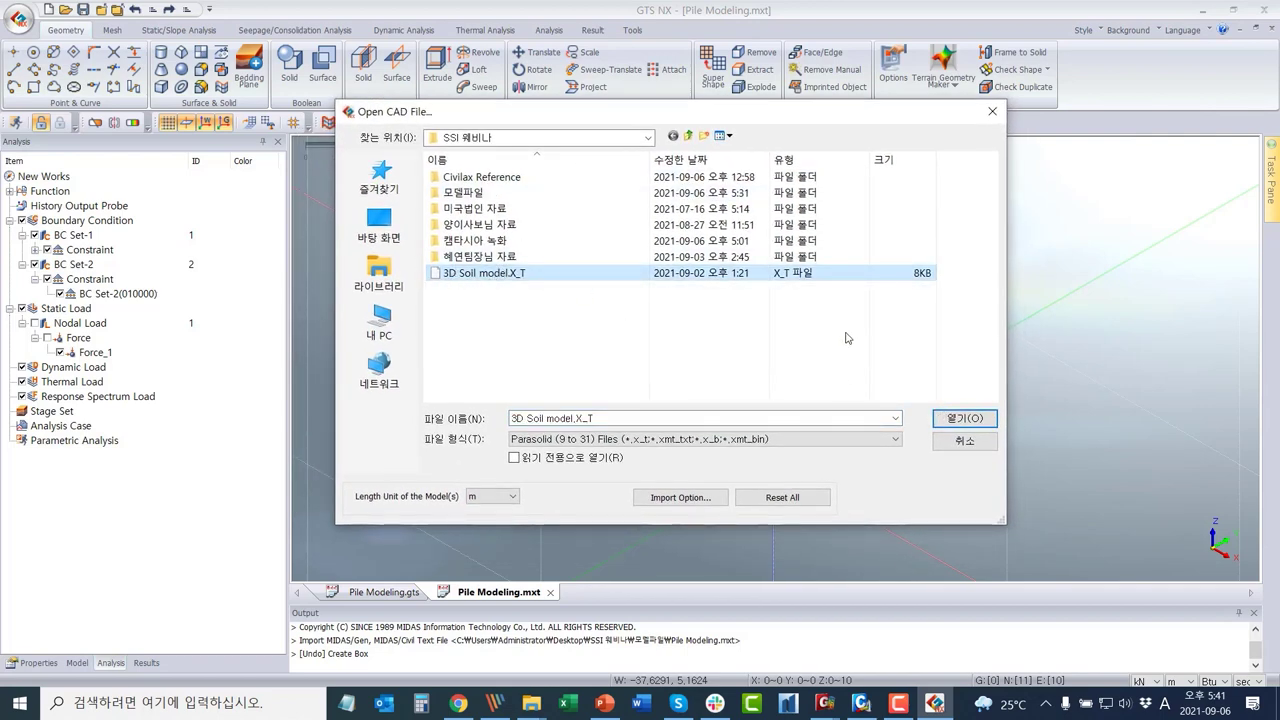
pyautogui.click(972, 417)
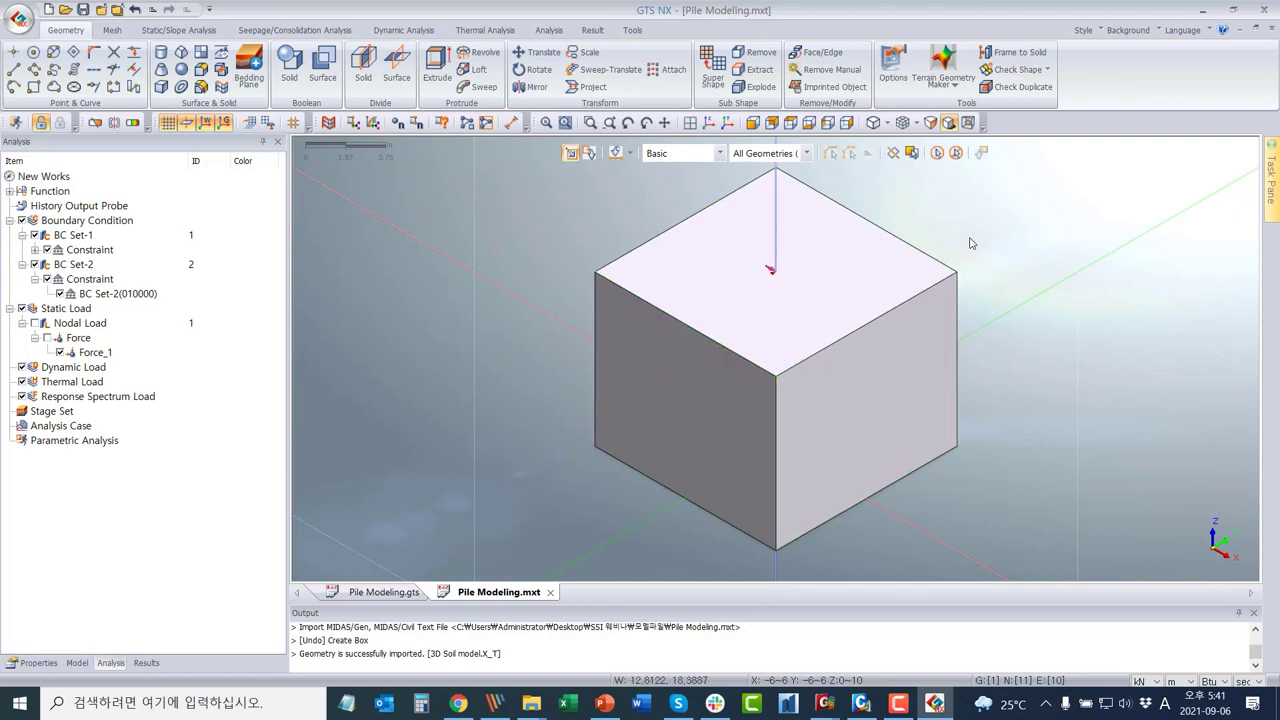
# Measure the point-to-point lengths of the two front bottom edges of the imported soil block.
pyautogui.scroll(-2, 511, 364)
pyautogui.scroll(2, 512, 364)
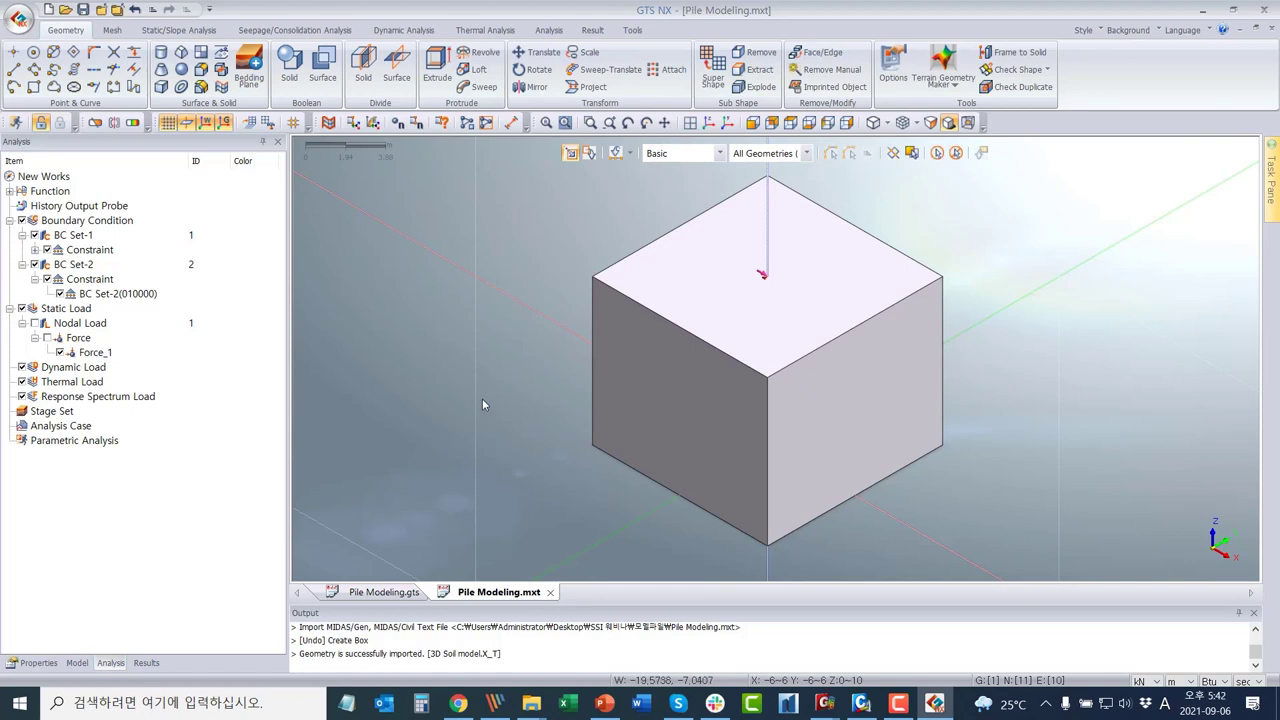
pyautogui.hotkey('ctrl', 'm')
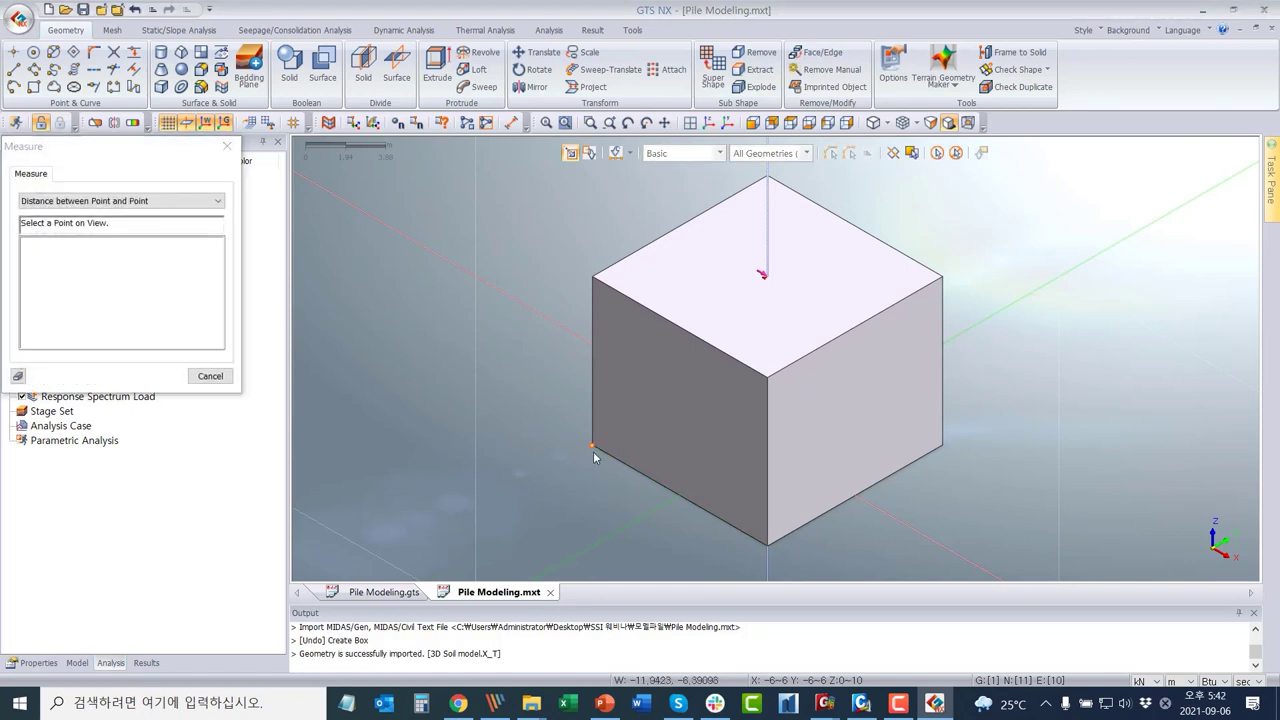
pyautogui.click(593, 451)
pyautogui.click(765, 545)
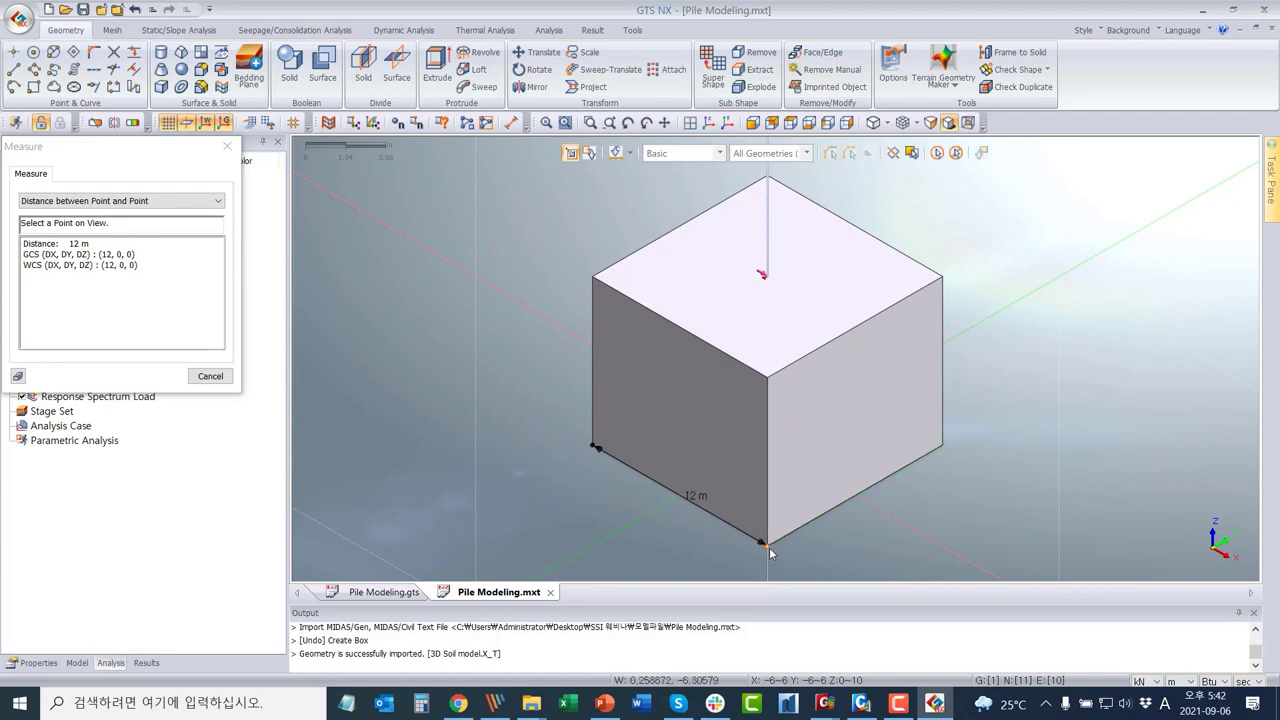
pyautogui.click(769, 546)
pyautogui.click(941, 446)
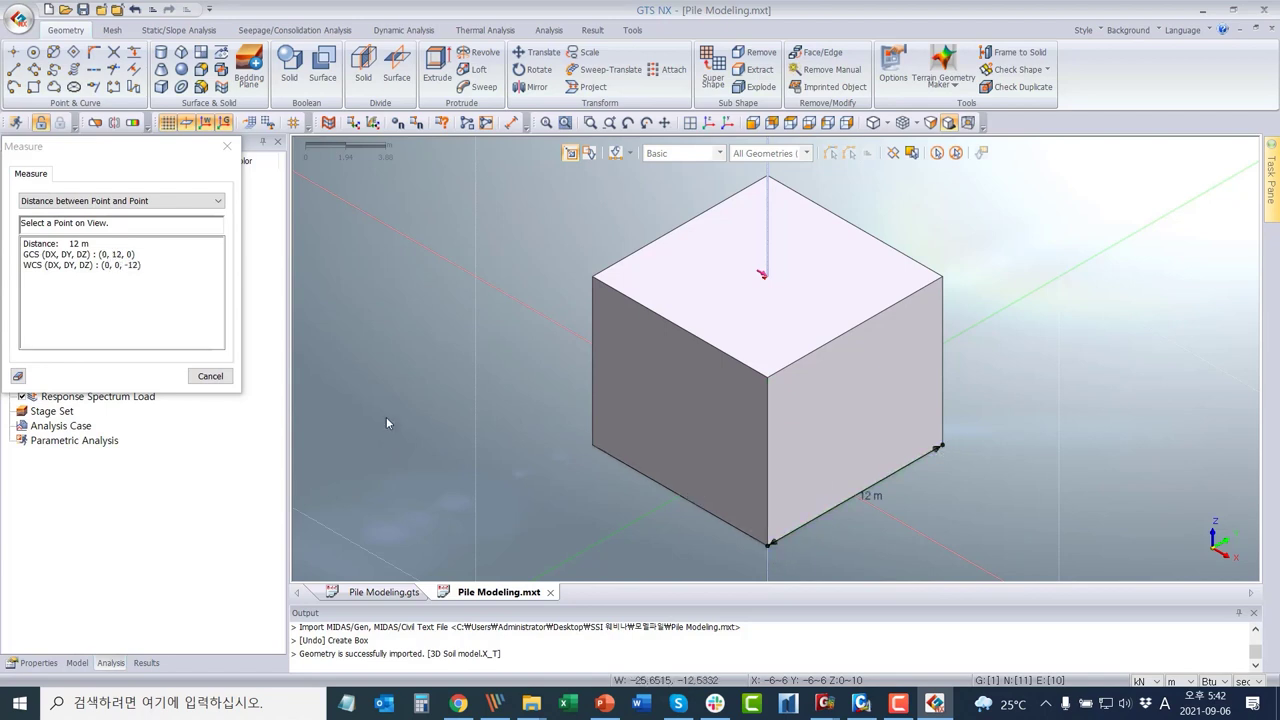
pyautogui.click(208, 377)
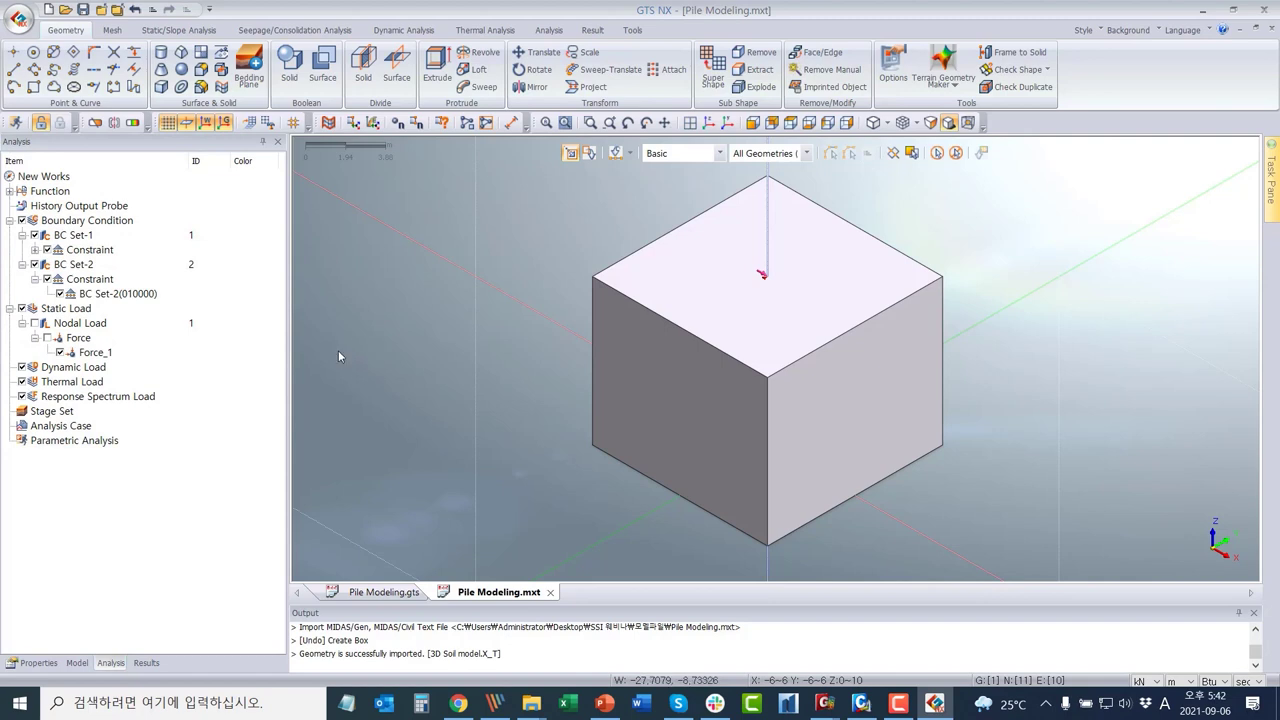
# Examine the model tree's Geometry Set-1 down to its solid body, and the mesh sets.
pyautogui.click(77, 663)
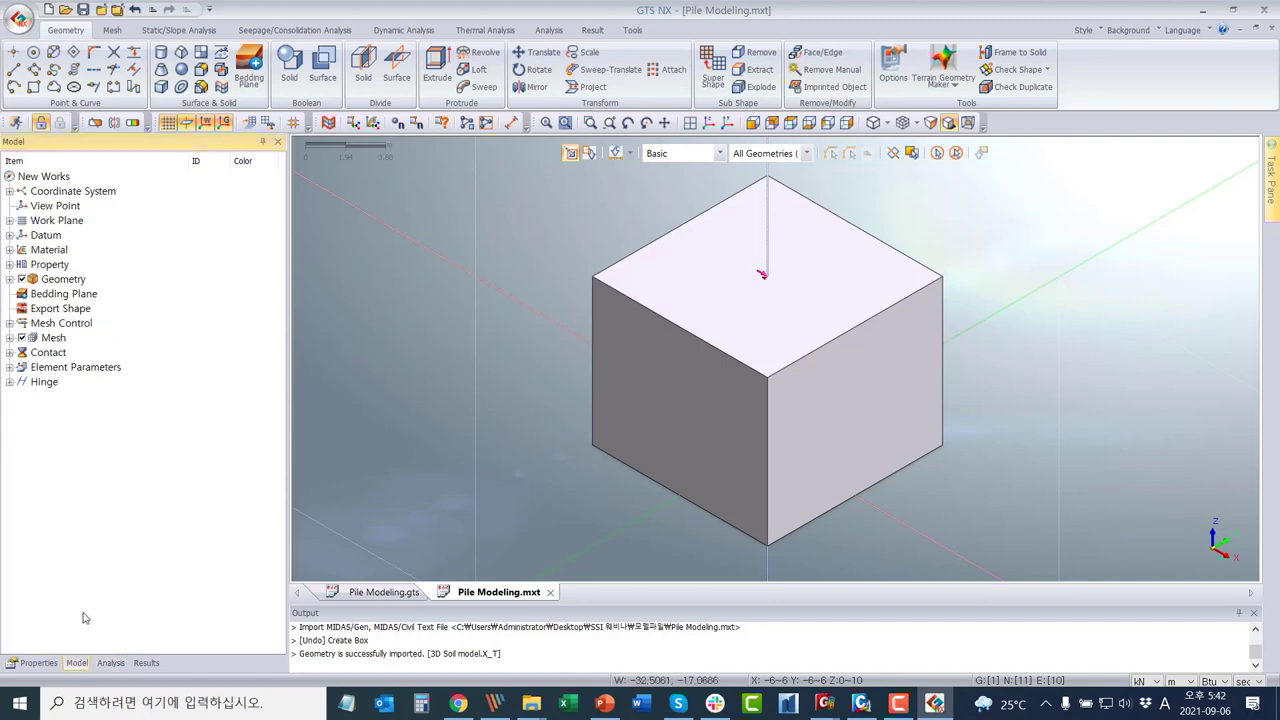
pyautogui.click(10, 279)
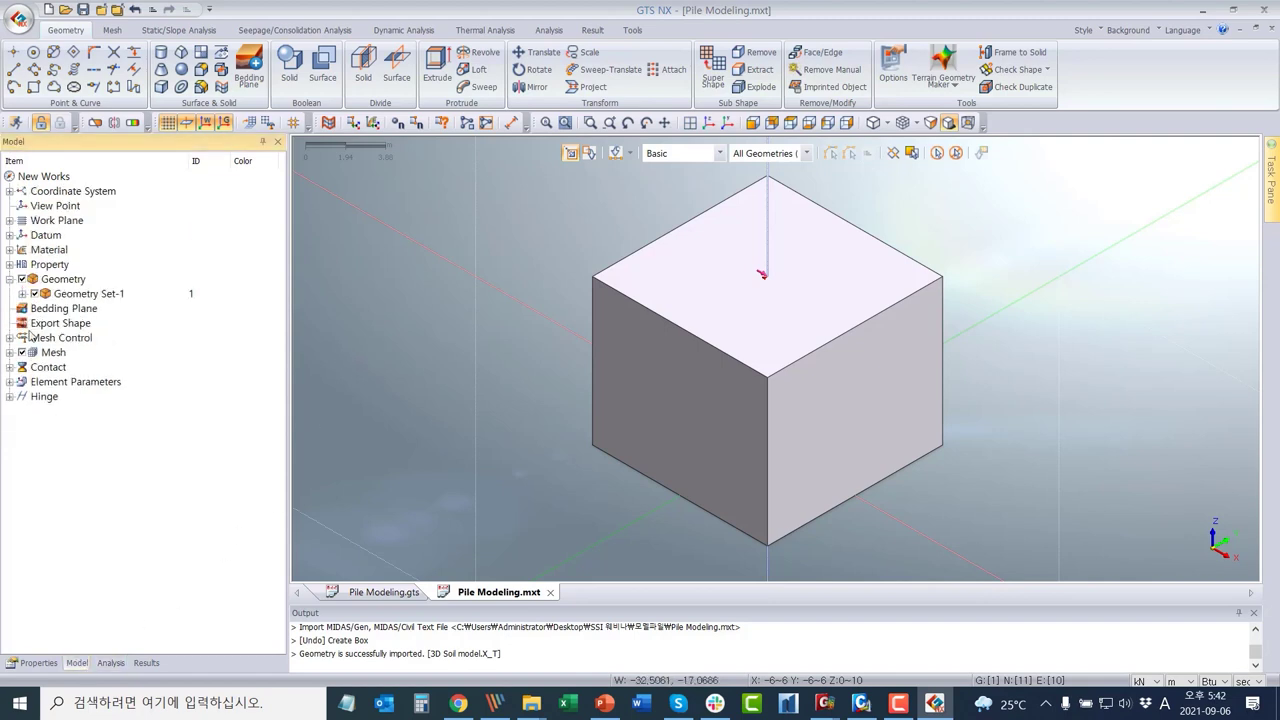
pyautogui.click(22, 293)
pyautogui.click(35, 308)
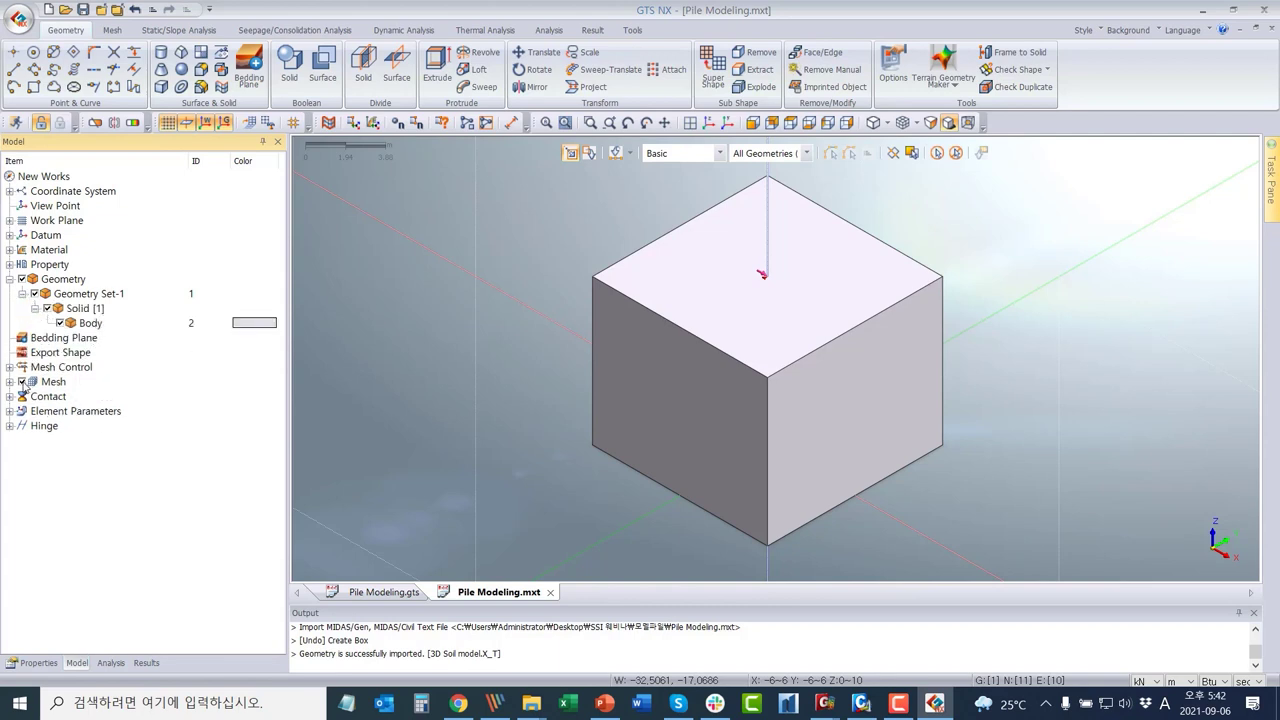
pyautogui.click(10, 382)
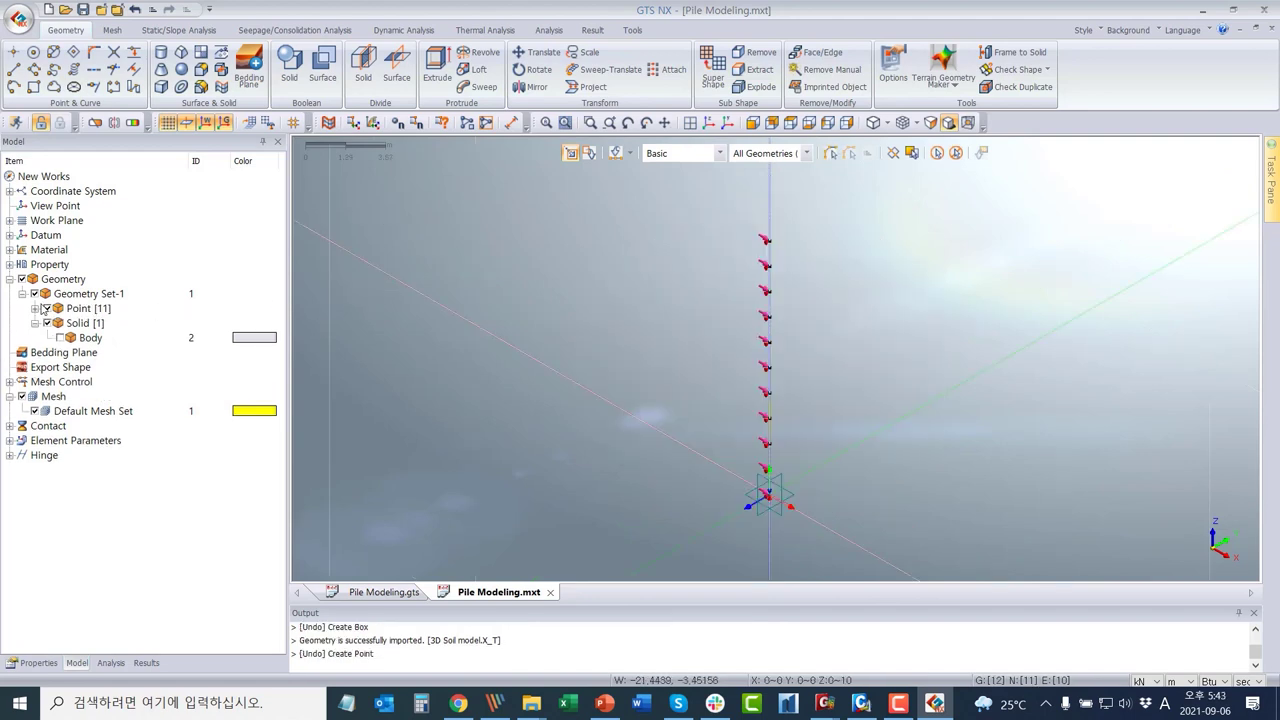
# Check the points listed in Geometry Set-1 and display the solid Body again.
pyautogui.click(36, 308)
pyautogui.click(35, 308)
pyautogui.click(60, 338)
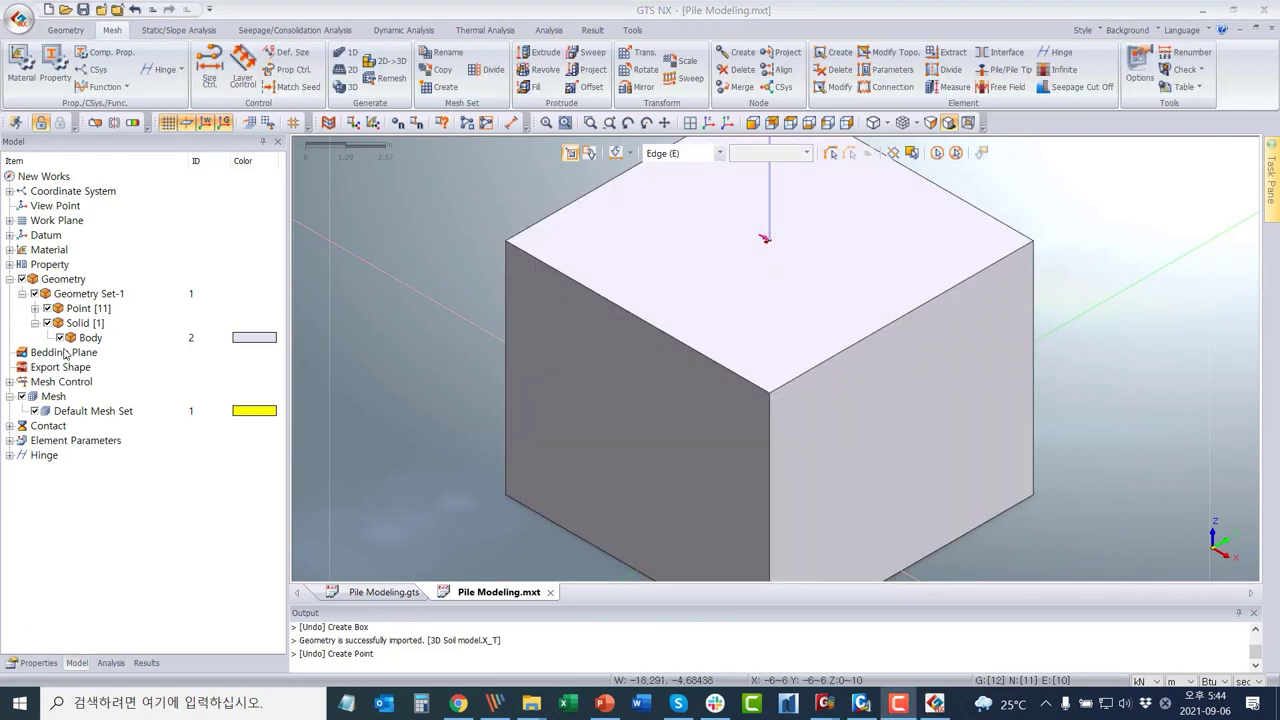
# Examine the isotropic materials already defined in the model.
pyautogui.click(9, 249)
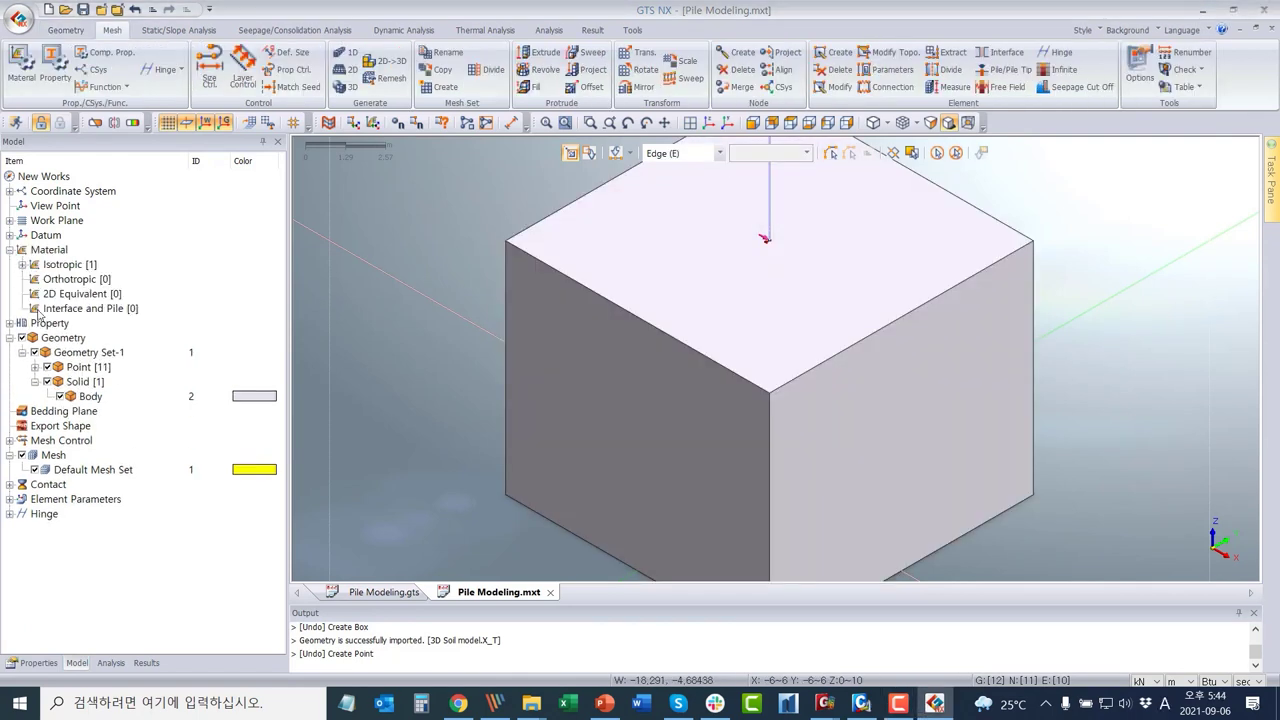
pyautogui.click(22, 264)
pyautogui.click(86, 267)
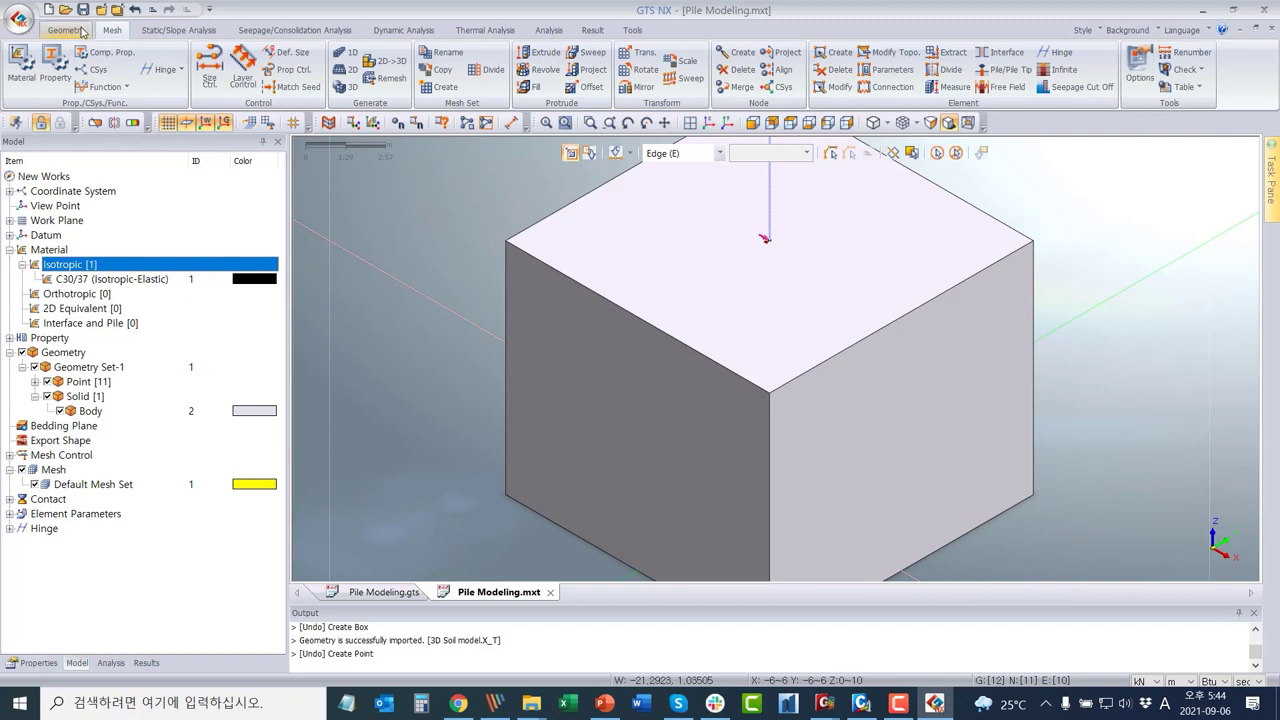
# Start a new isotropic material with ID 2 and set its model type to Mohr-Coulomb.
pyautogui.click(22, 62)
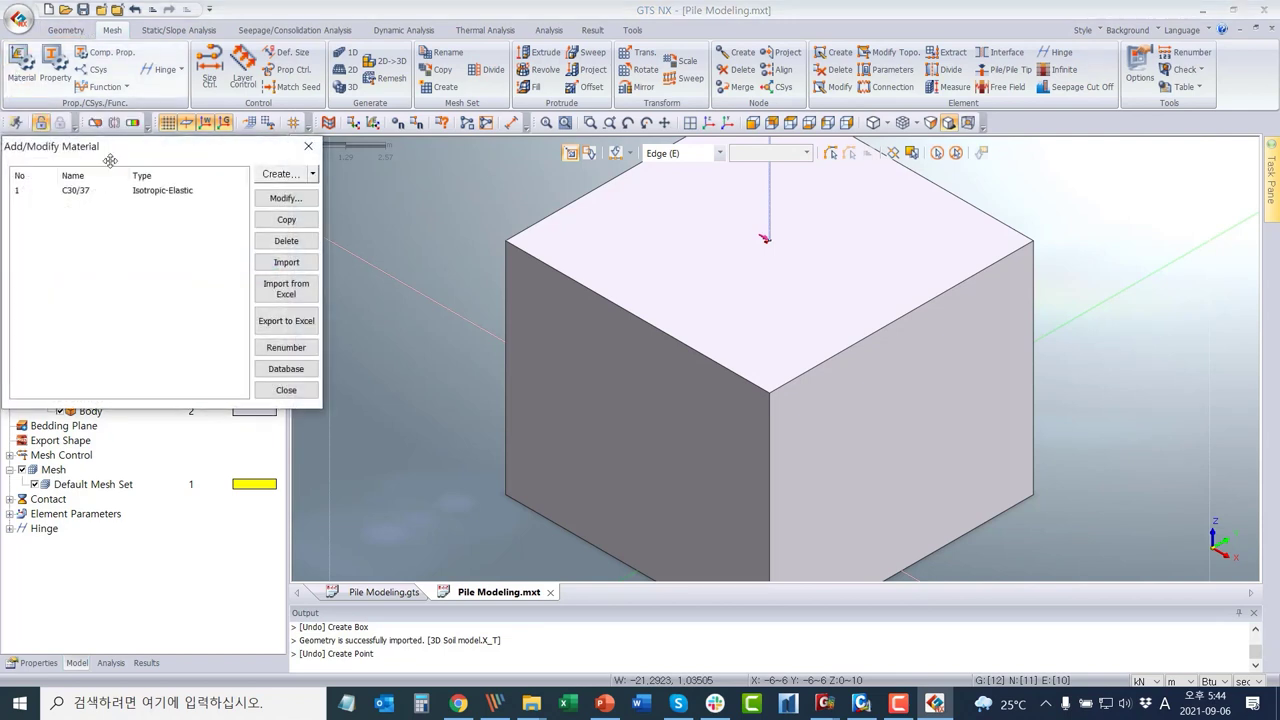
pyautogui.moveTo(110, 160); pyautogui.dragTo(224, 161)
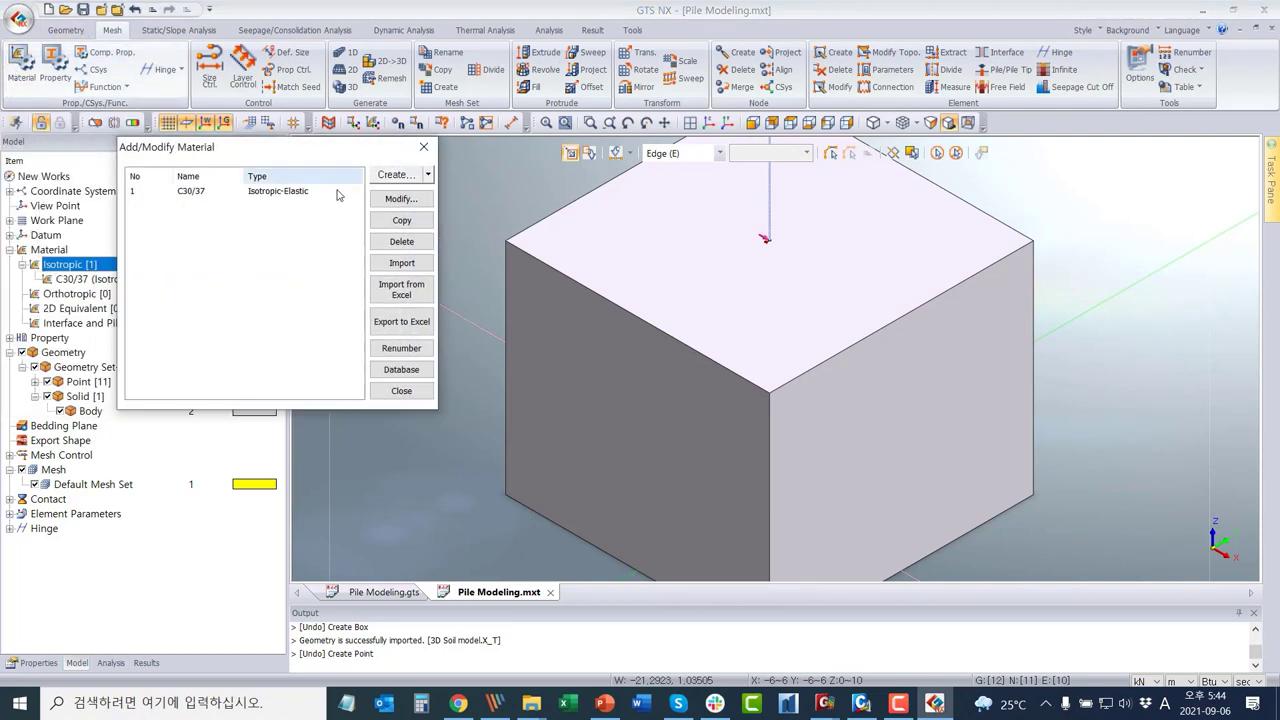
pyautogui.click(405, 177)
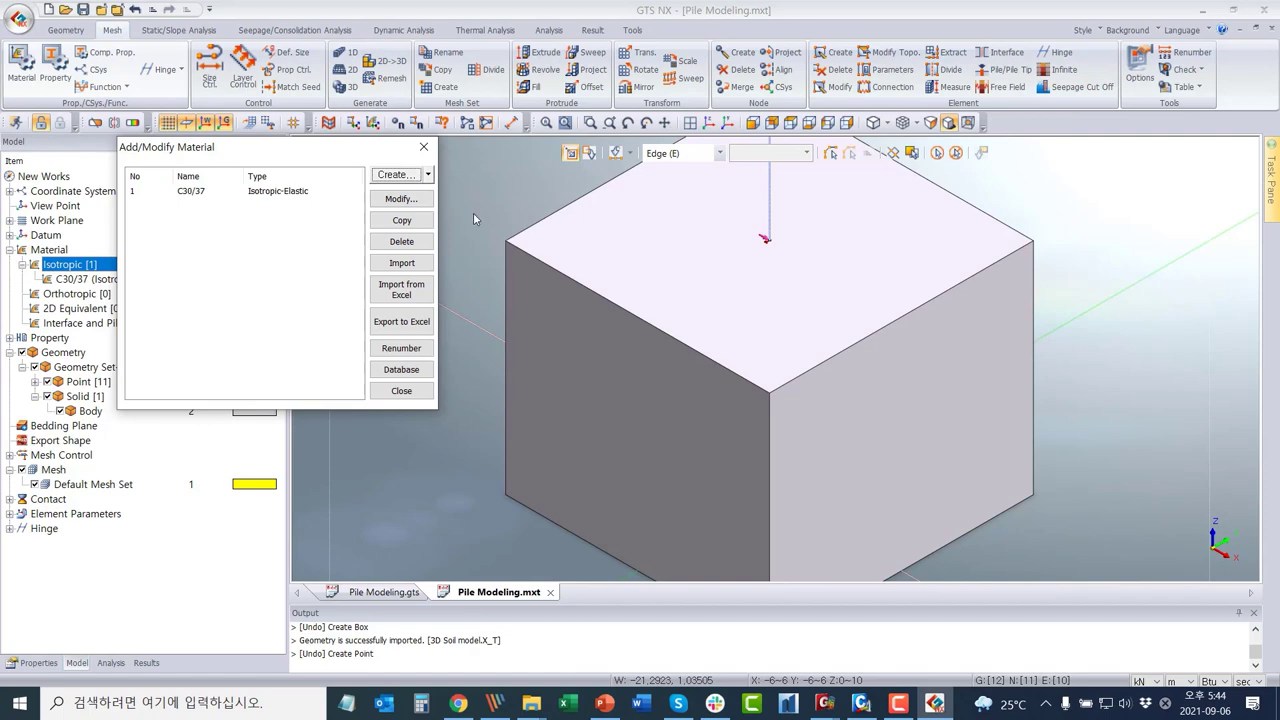
pyautogui.click(428, 175)
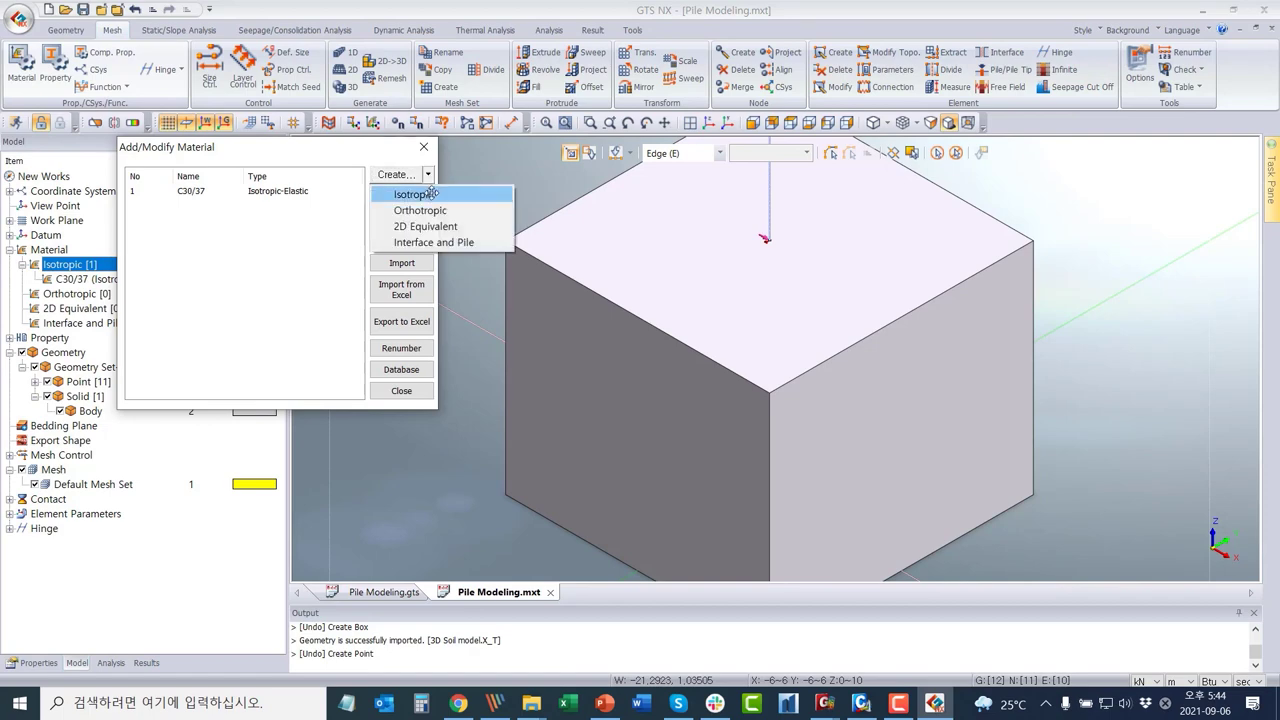
pyautogui.click(425, 194)
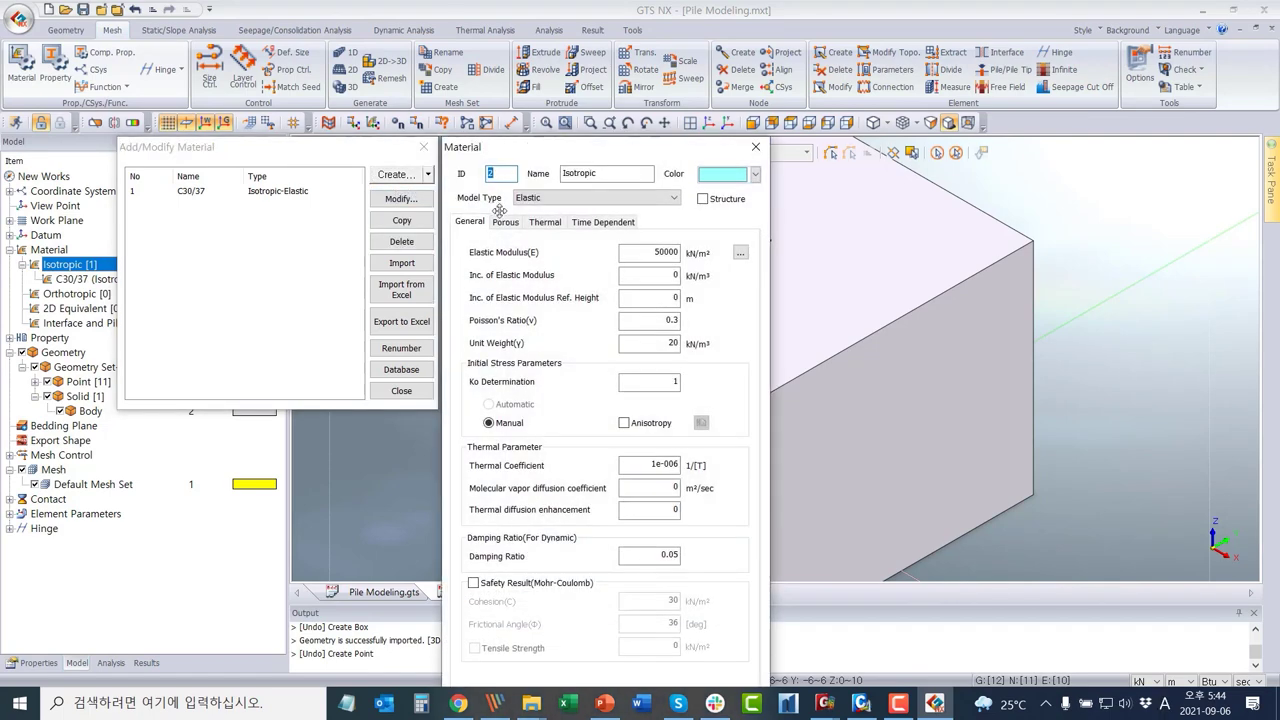
pyautogui.click(608, 197)
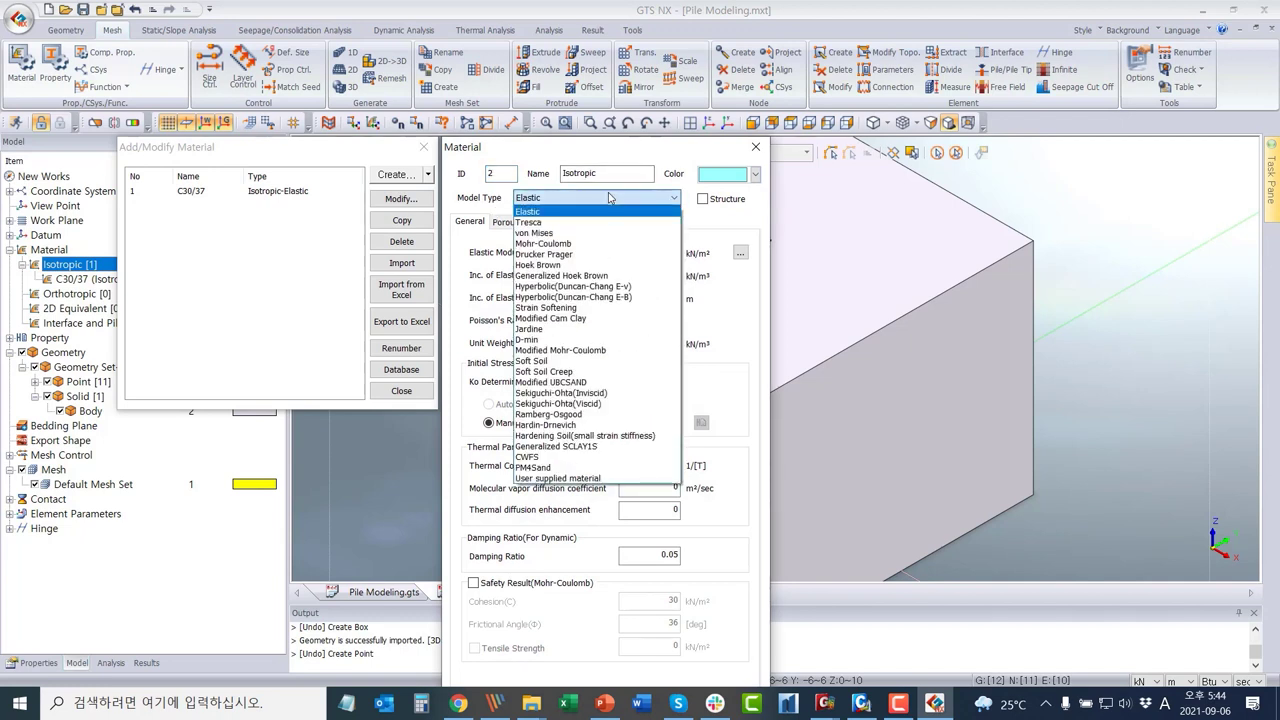
pyautogui.click(608, 245)
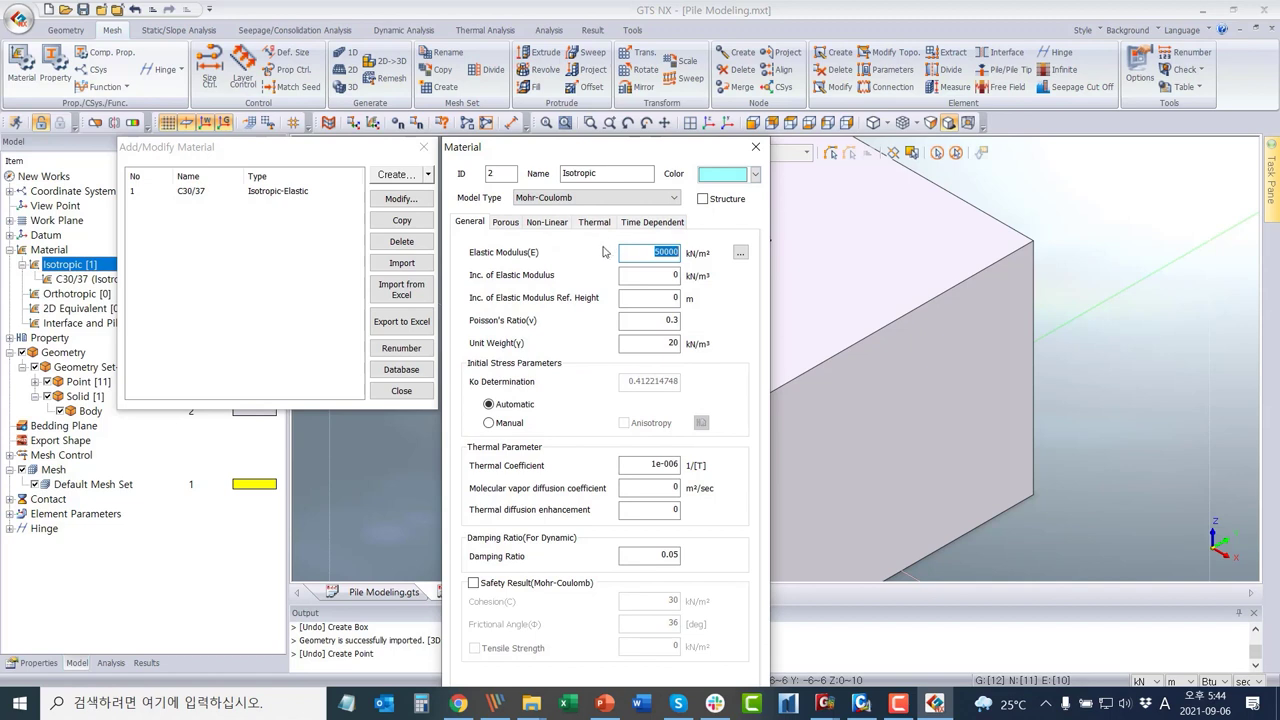
# Review the new material's elastic modulus and non-linear strength parameters, and accept the Mohr-Coulomb material with its default values.
pyautogui.click(655, 252)
pyautogui.click(548, 222)
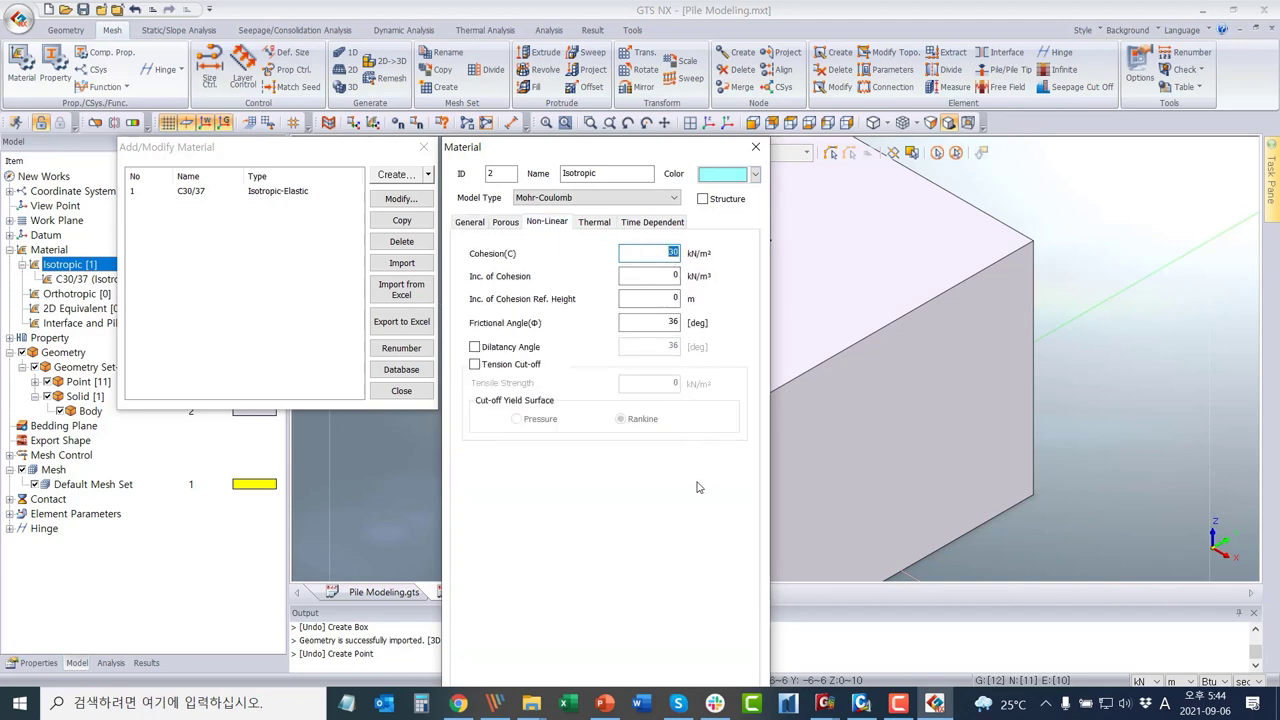
pyautogui.moveTo(695, 150); pyautogui.dragTo(698, 40)
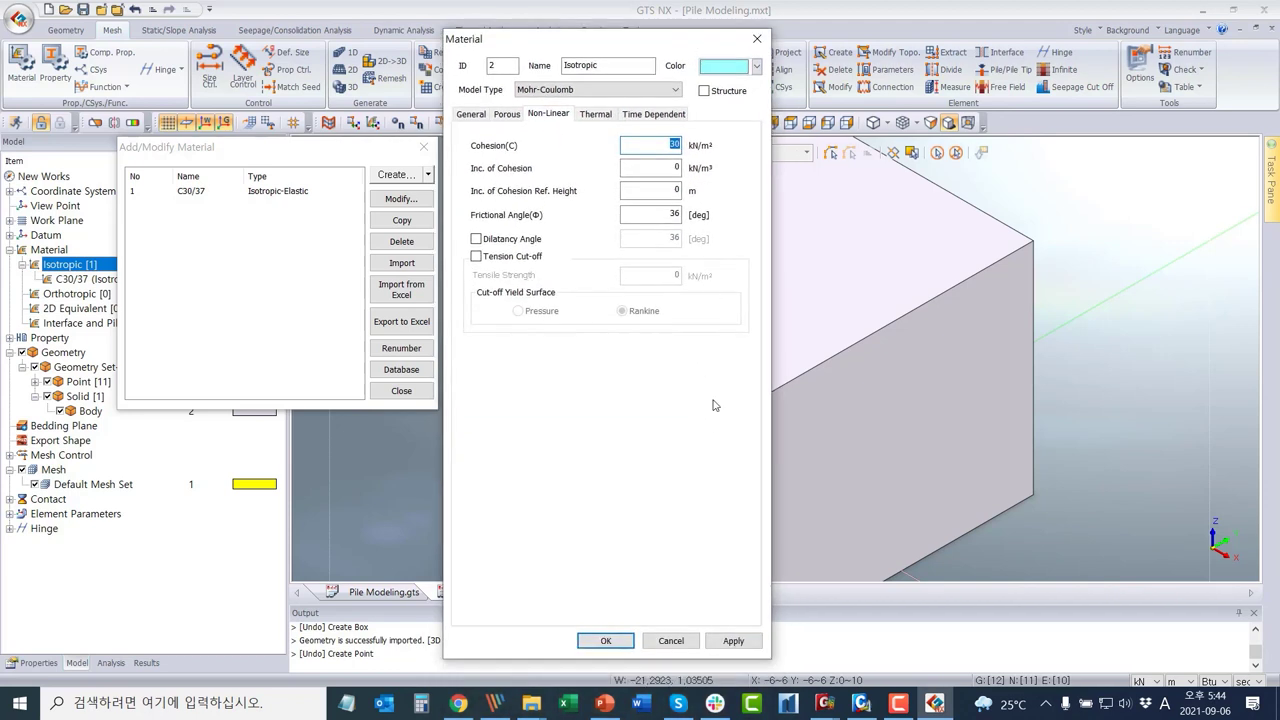
pyautogui.click(632, 640)
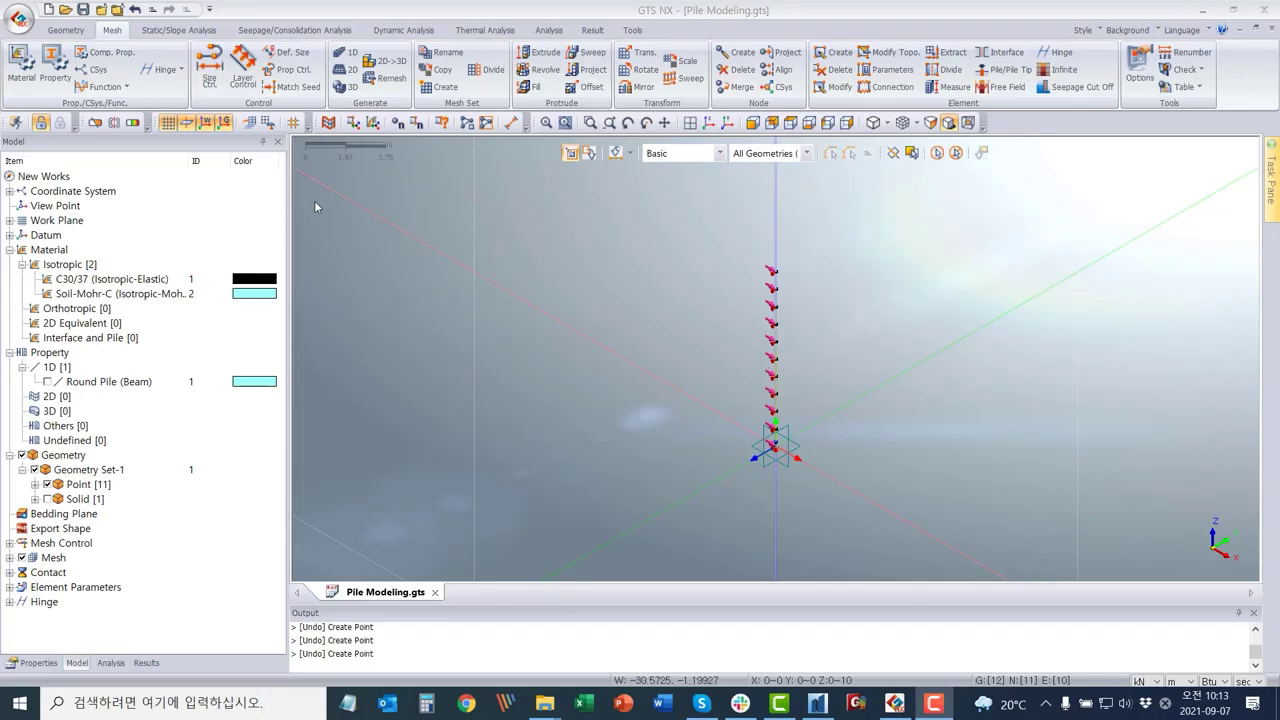
# Create a 3D solid property with ID 2 named Soil that uses the Soil-Mohr-C material, and close the property list.
pyautogui.click(55, 65)
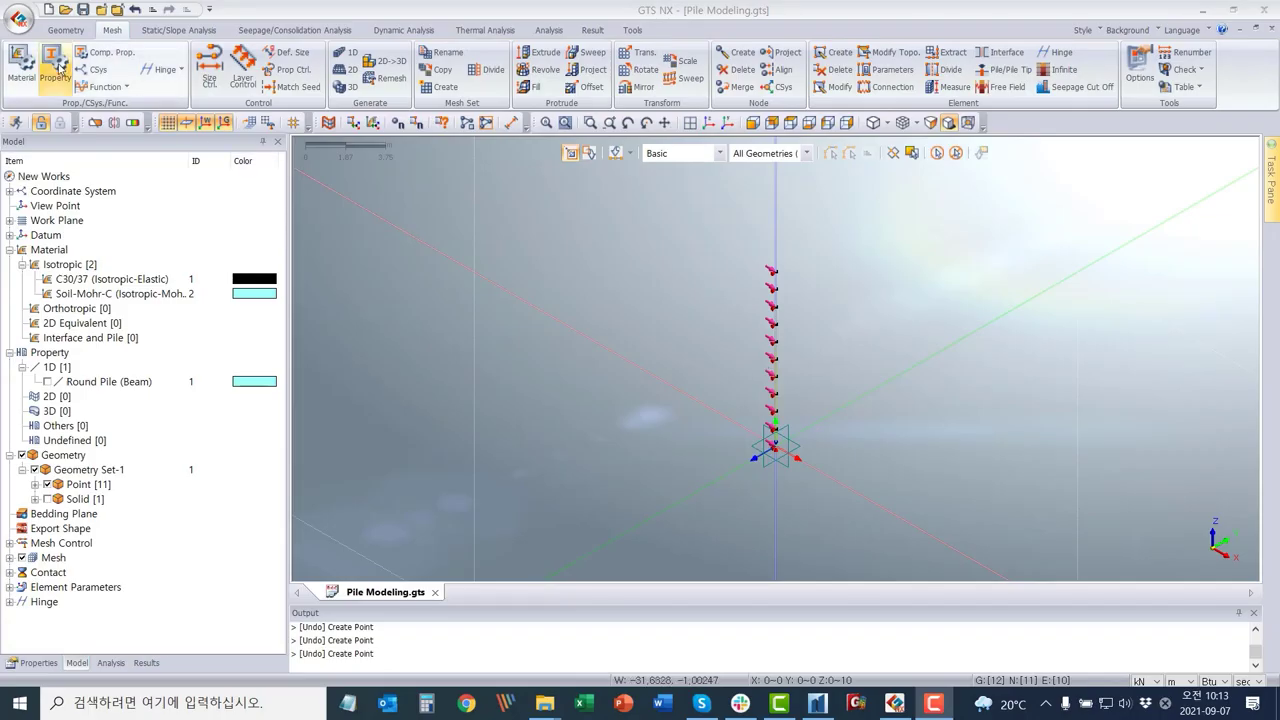
pyautogui.moveTo(180, 137); pyautogui.dragTo(352, 152)
pyautogui.click(478, 189)
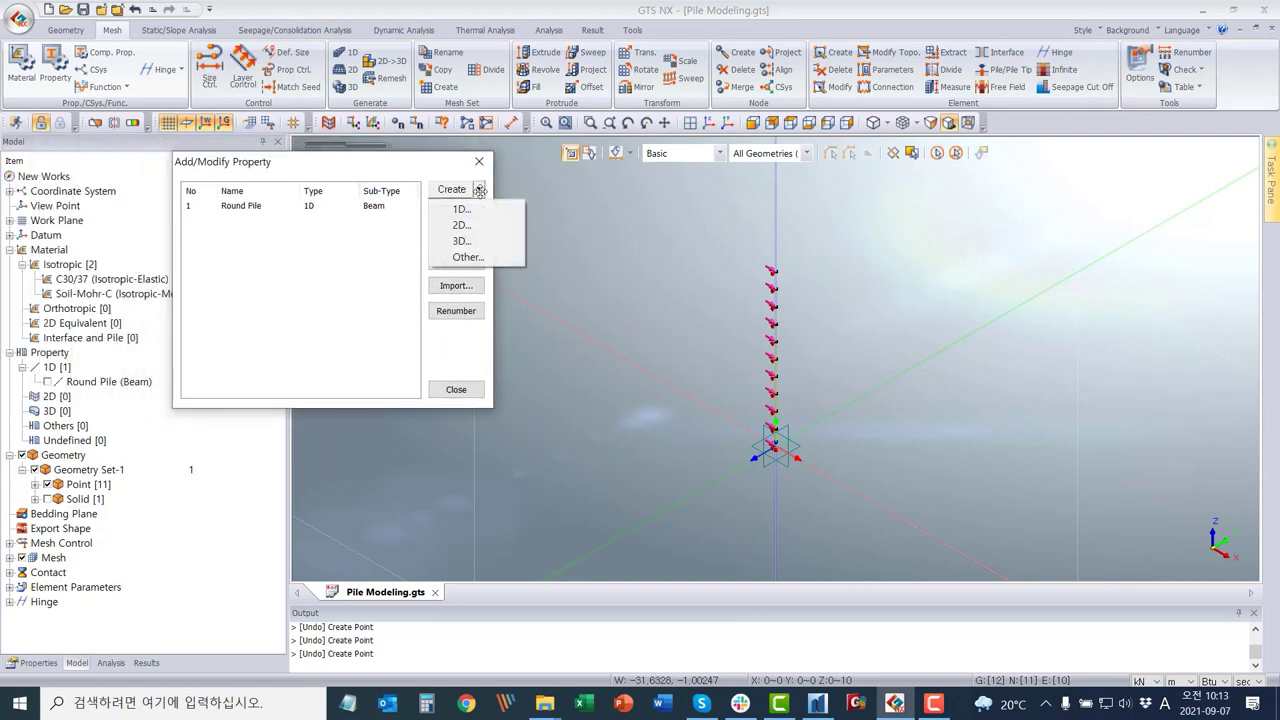
pyautogui.click(463, 241)
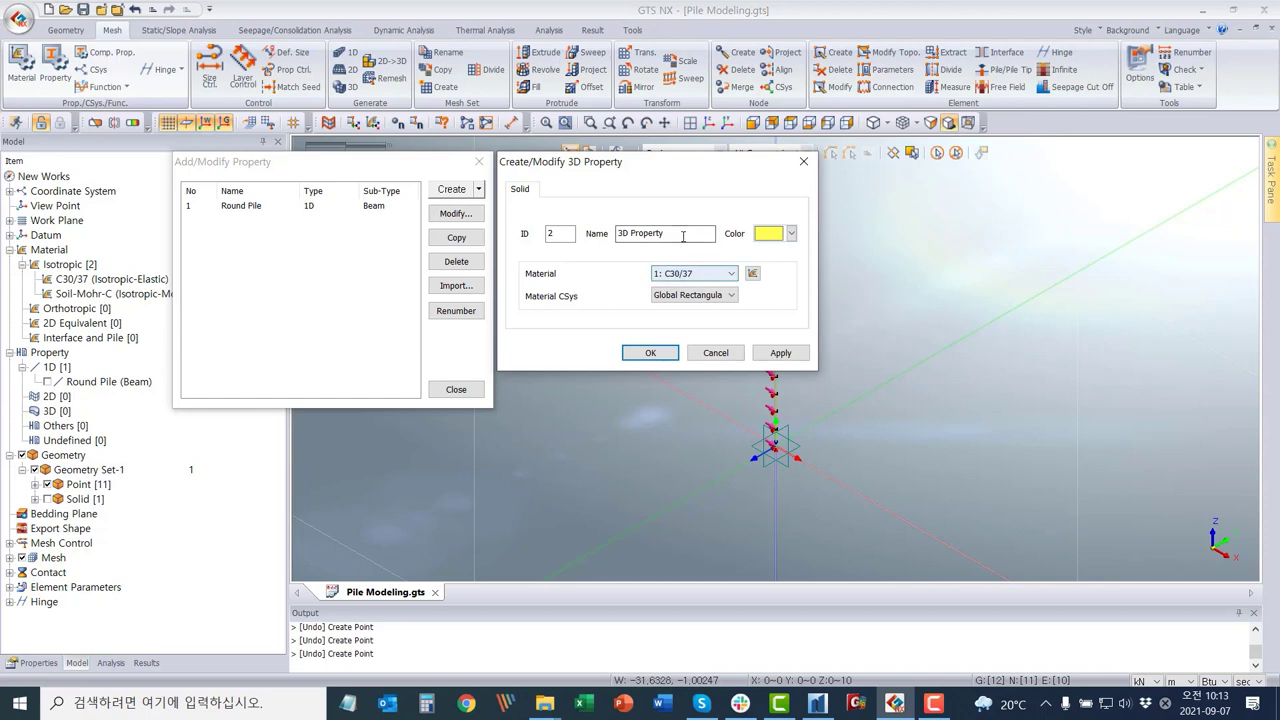
pyautogui.moveTo(712, 234); pyautogui.dragTo(620, 235)
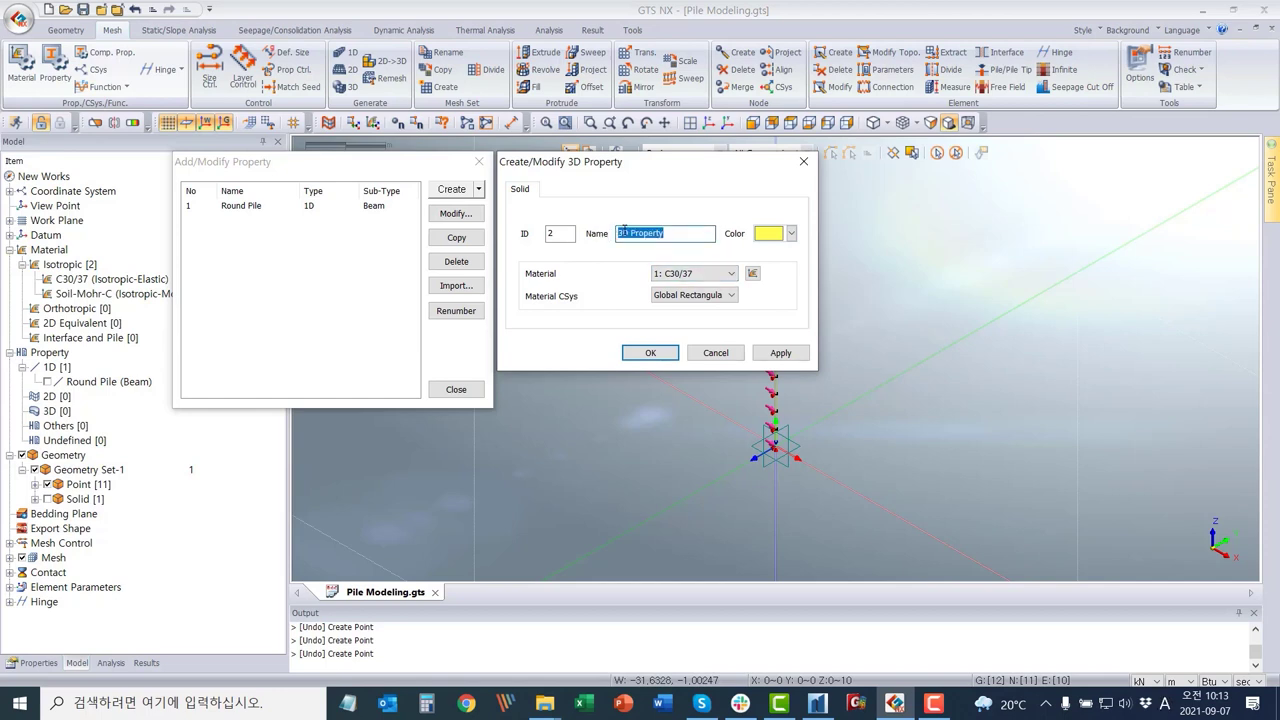
pyautogui.write('Soil')
pyautogui.click(693, 273)
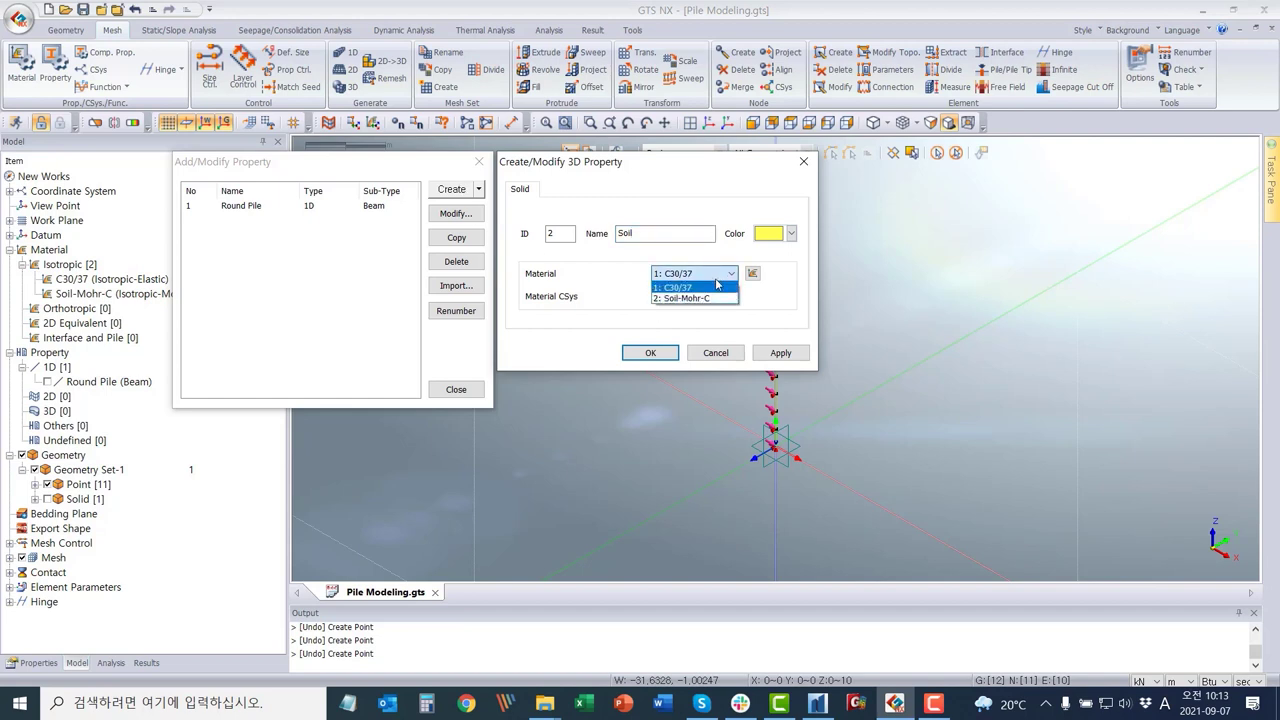
pyautogui.click(688, 293)
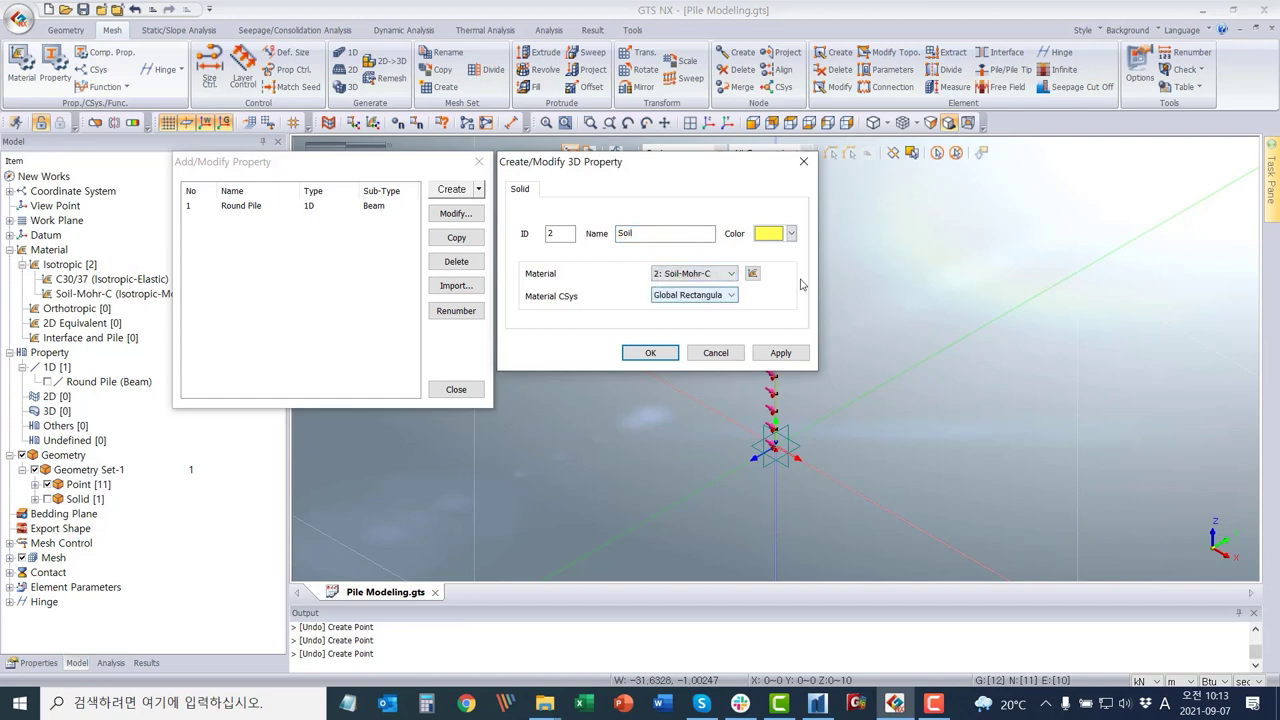
pyautogui.click(650, 352)
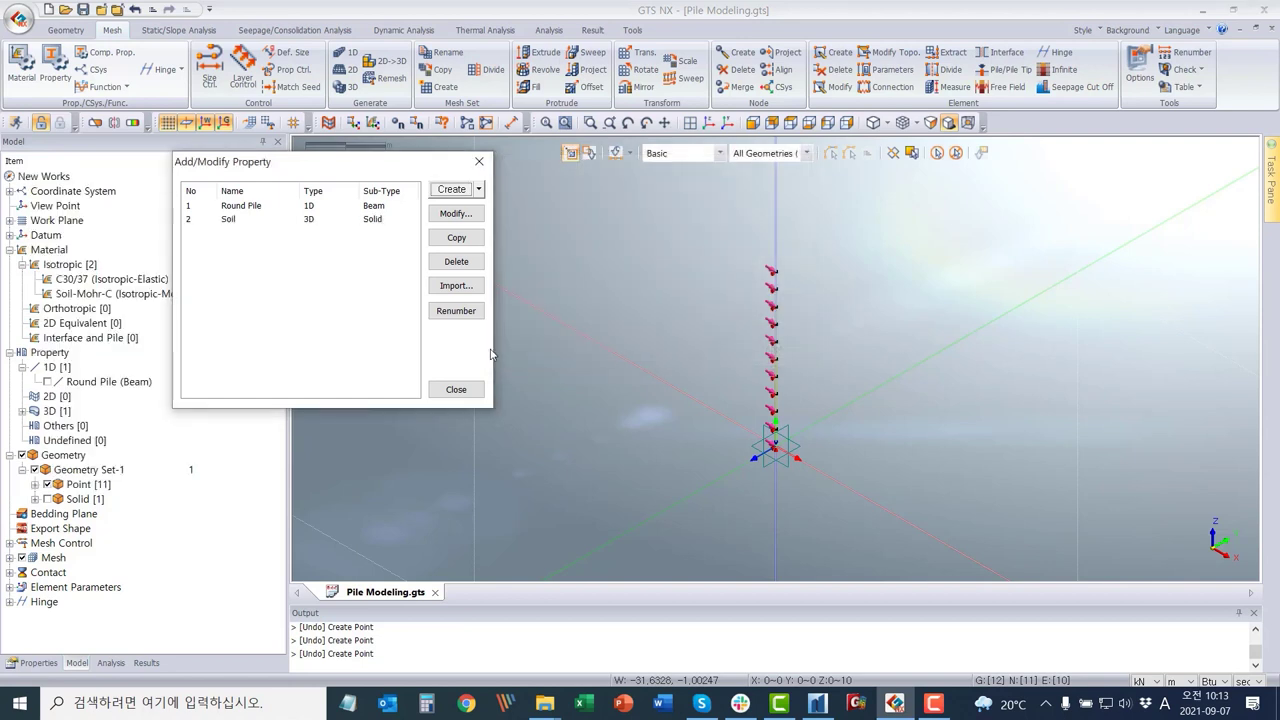
pyautogui.click(358, 222)
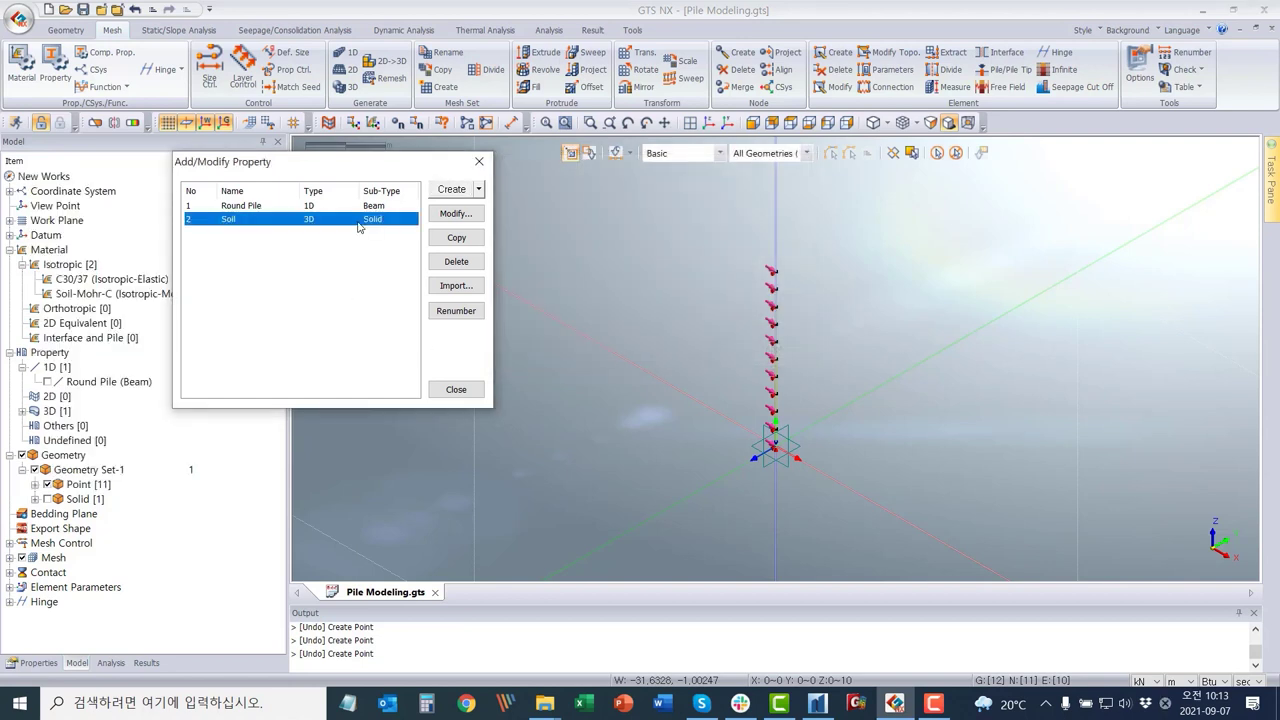
pyautogui.click(372, 209)
pyautogui.click(478, 158)
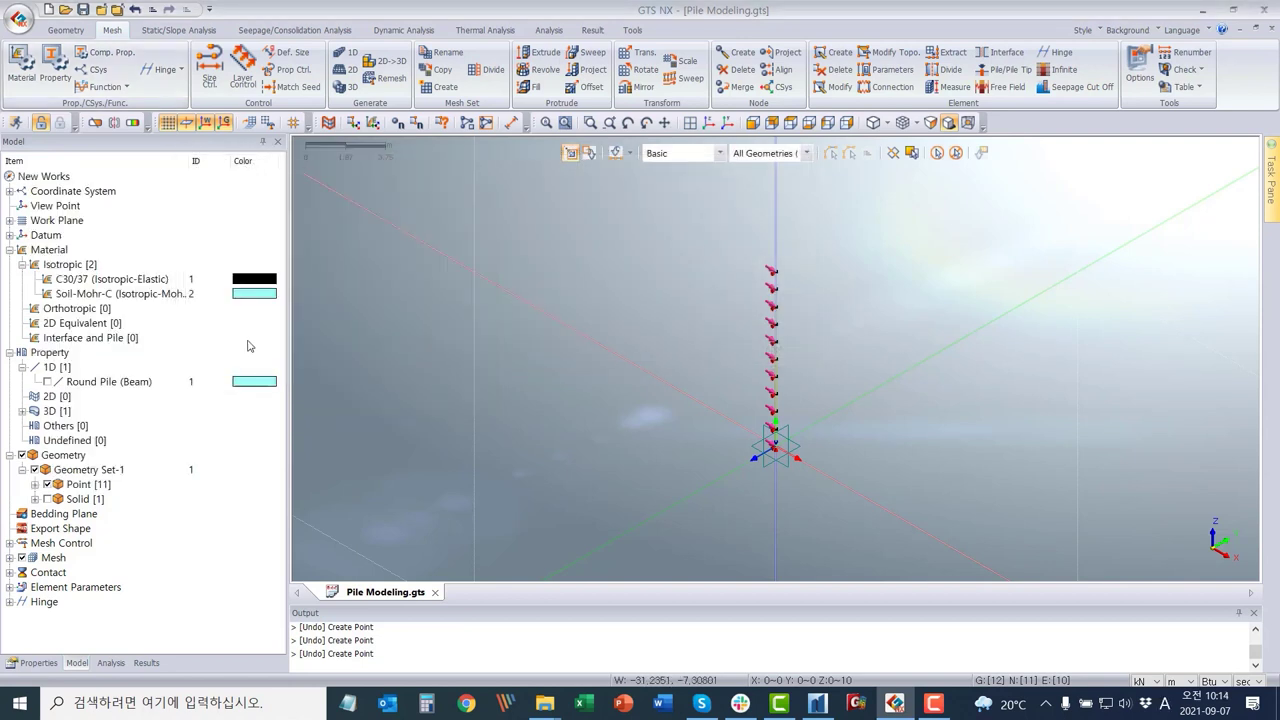
# Expand the 3D properties to find the unused Soil property, and display the solid of Geometry Set-1 again.
pyautogui.click(23, 411)
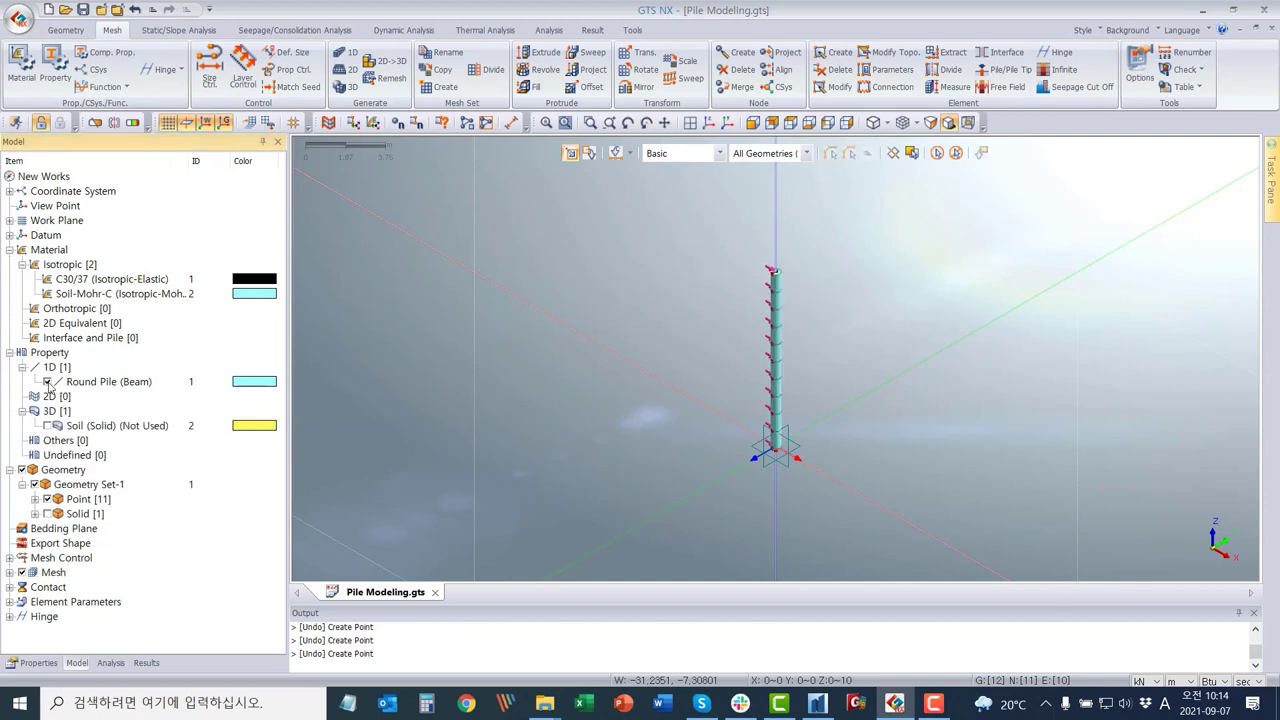
pyautogui.click(50, 429)
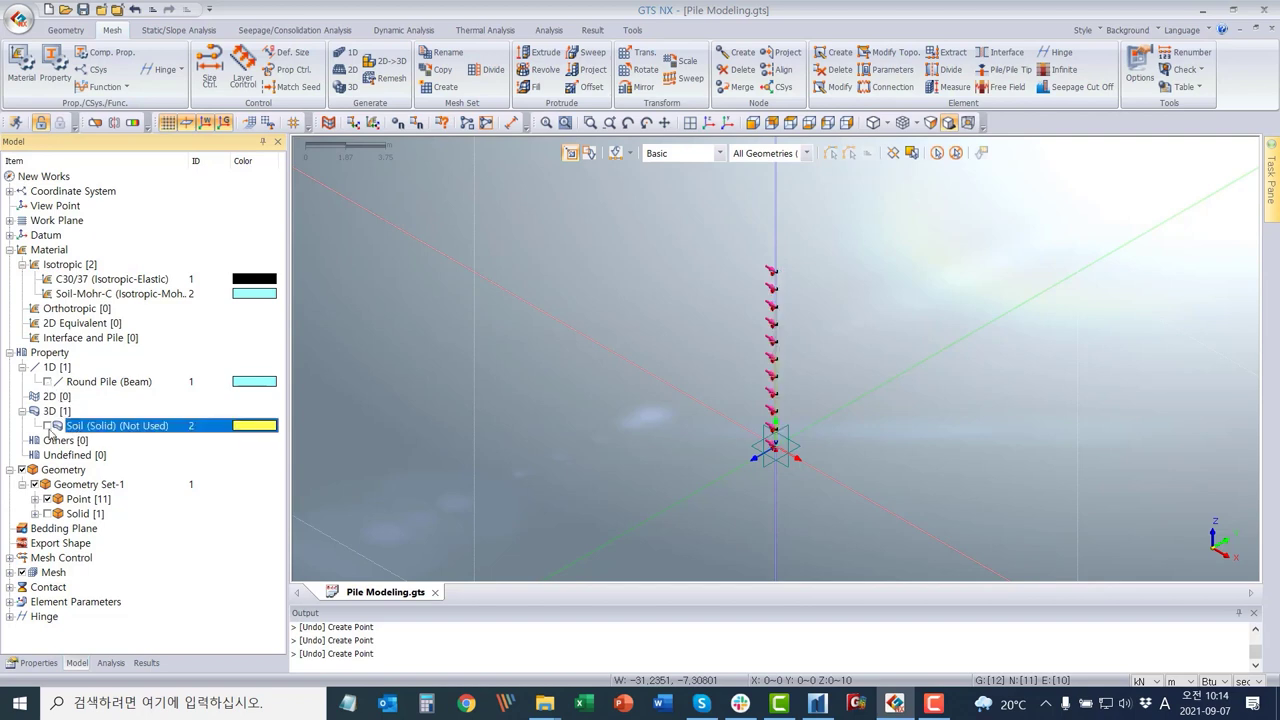
pyautogui.click(46, 513)
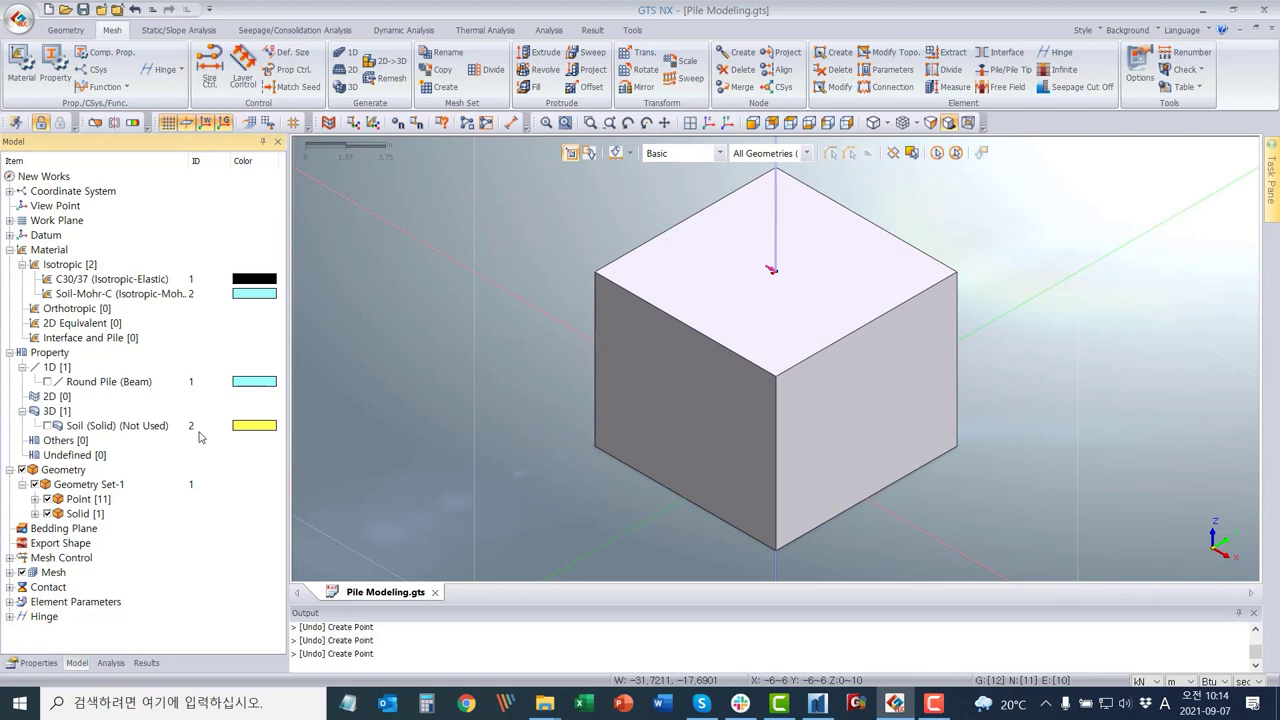
pyautogui.click(116, 427)
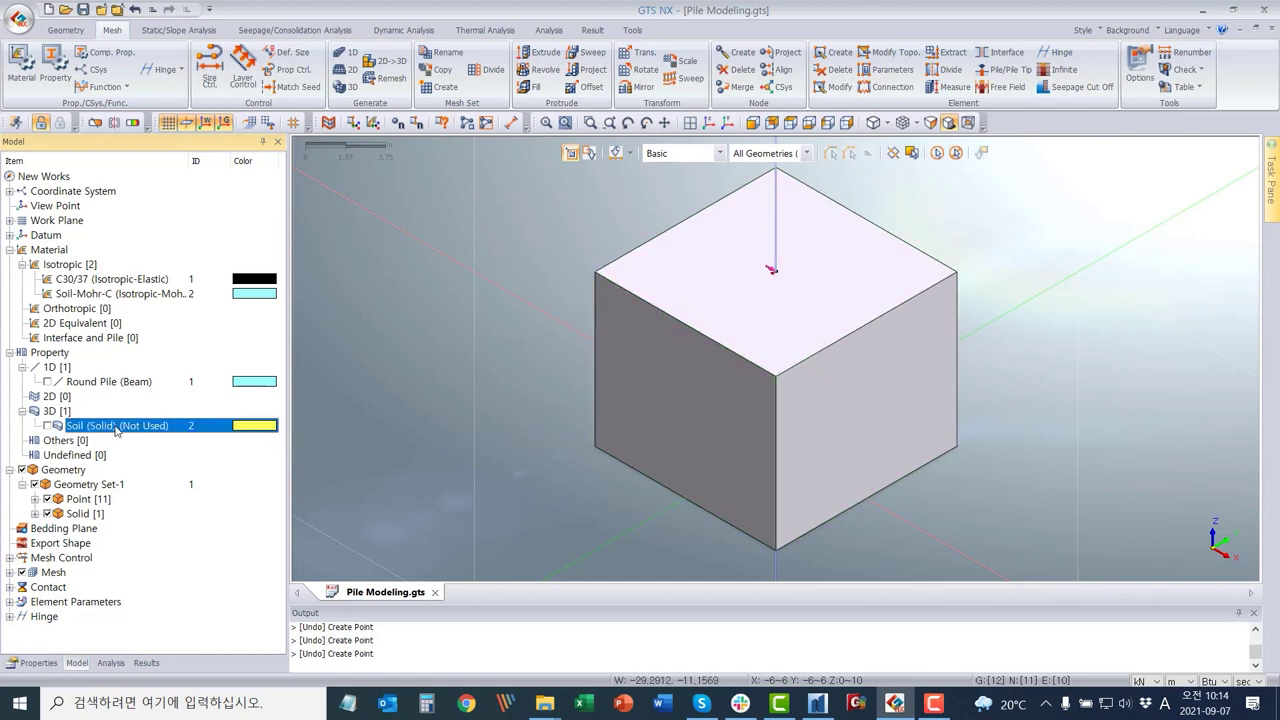
pyautogui.click(254, 455)
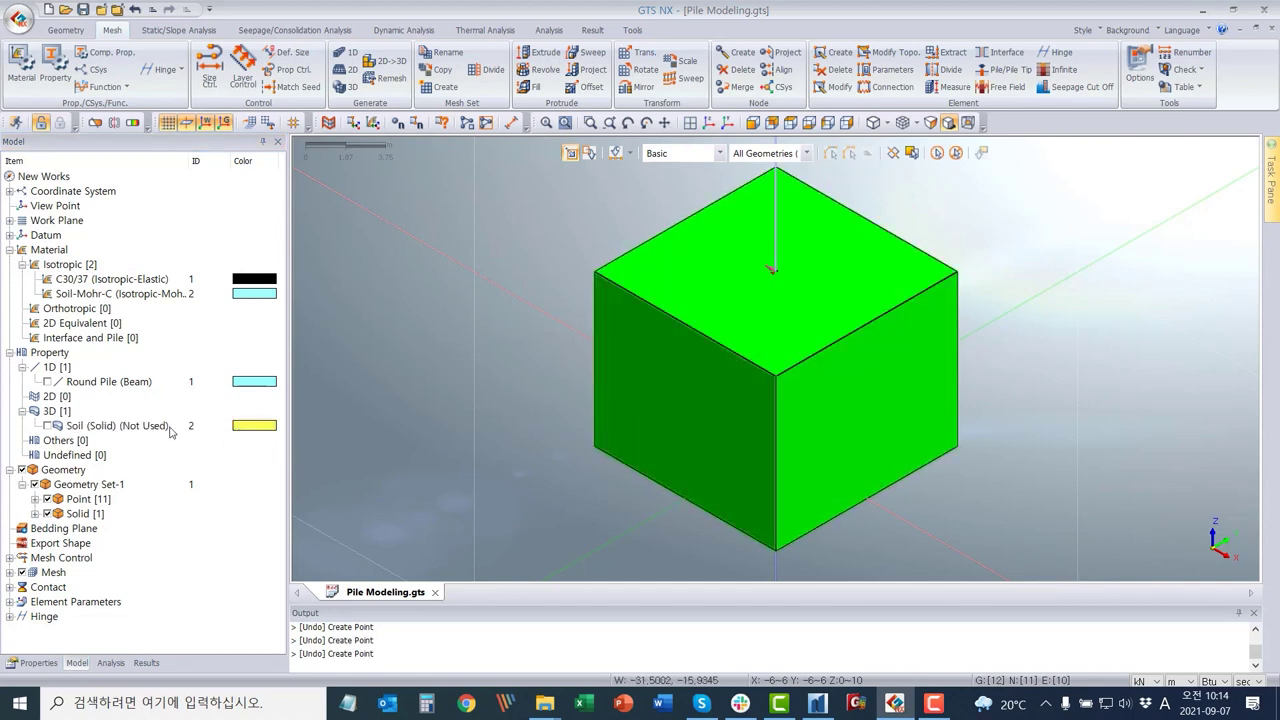
pyautogui.click(170, 428)
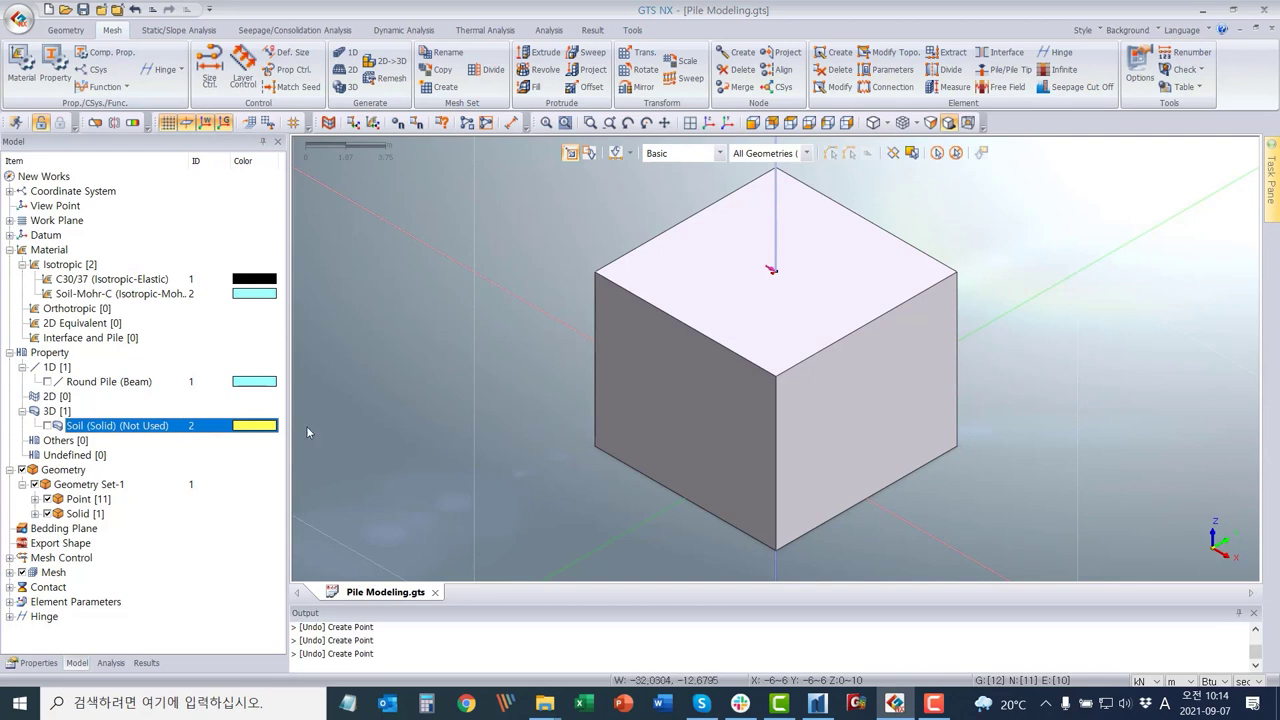
# Set up a solid mesh for the soil block with element size 1 and the Hybrid Mesher.
pyautogui.click(616, 308)
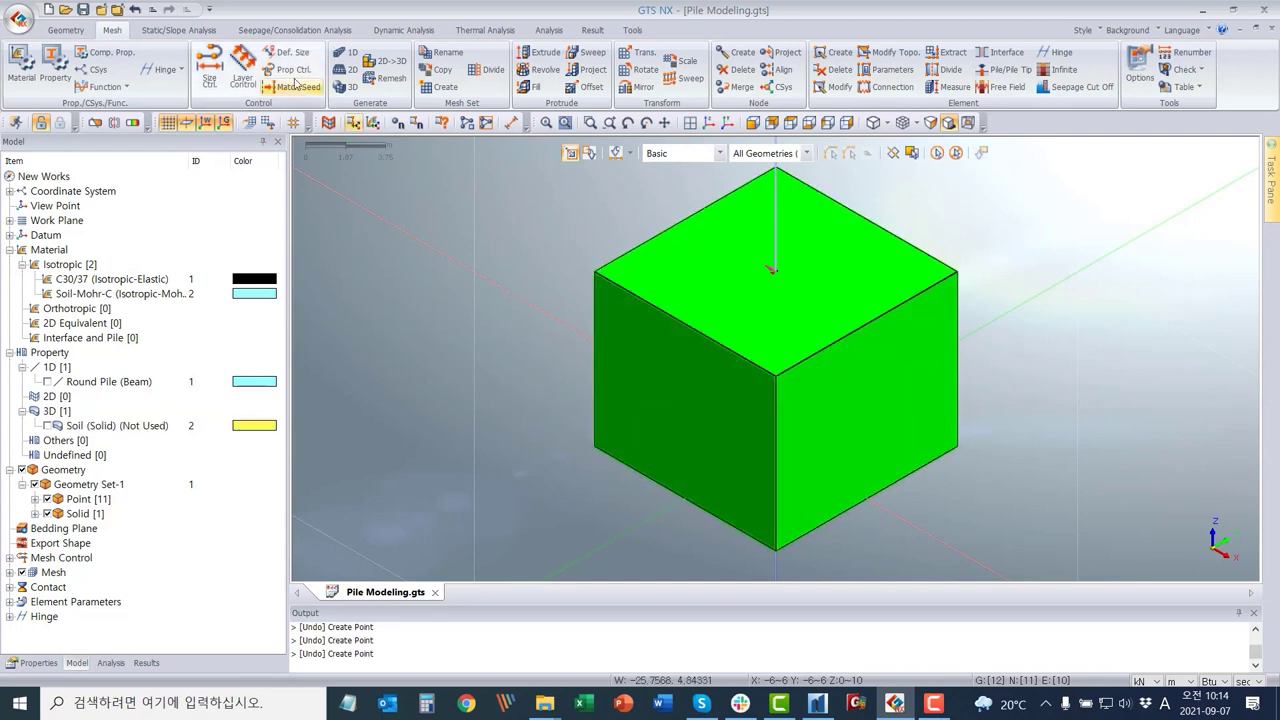
pyautogui.click(353, 88)
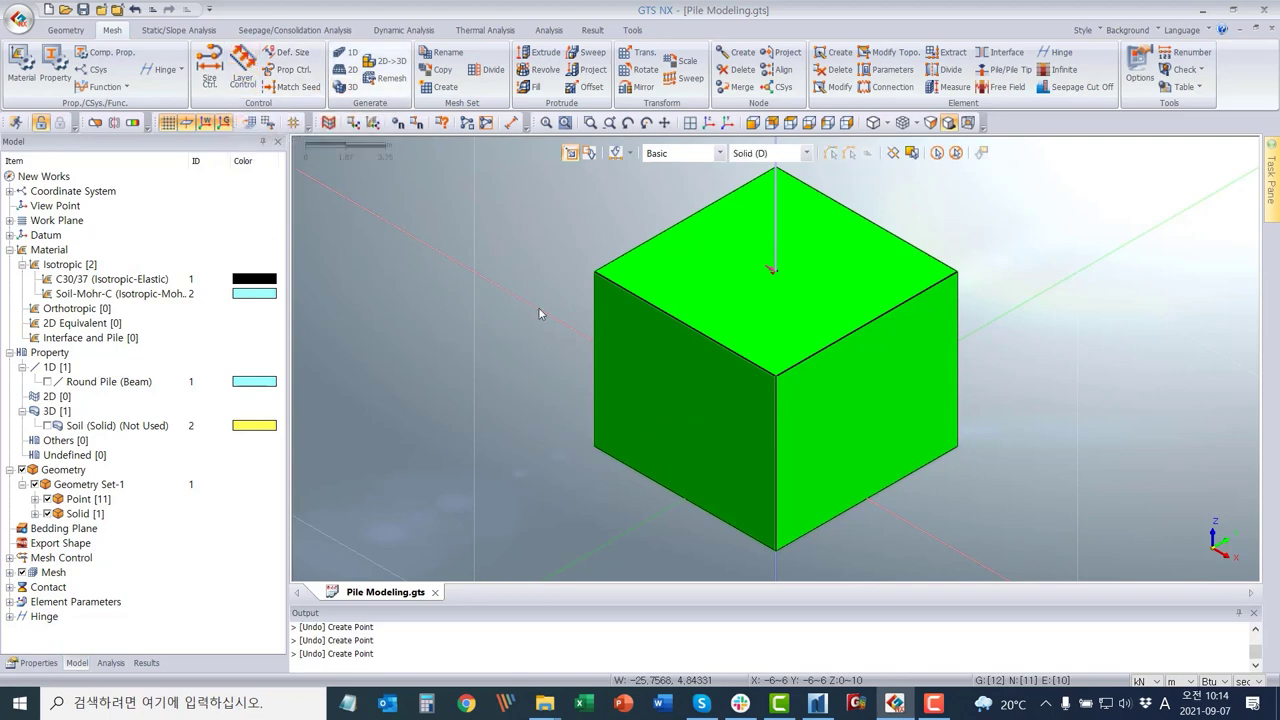
pyautogui.moveTo(153, 147); pyautogui.dragTo(433, 147)
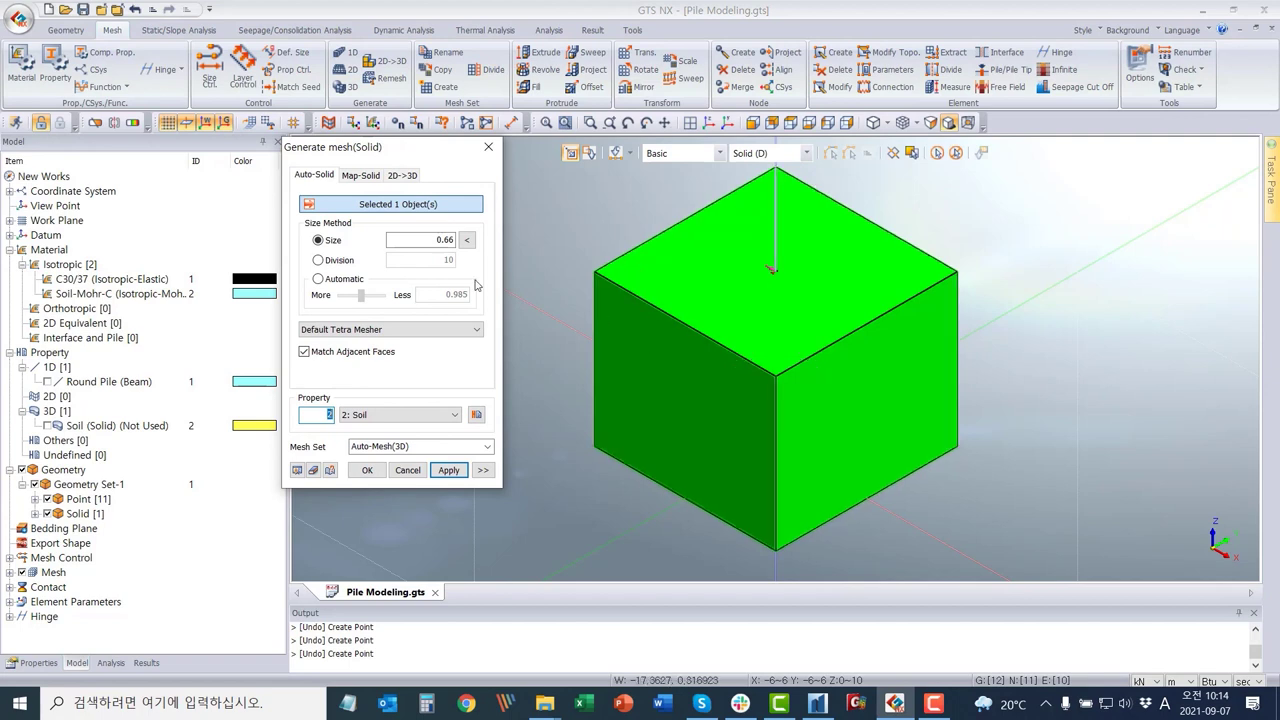
pyautogui.doubleClick(437, 241)
pyautogui.write('1')
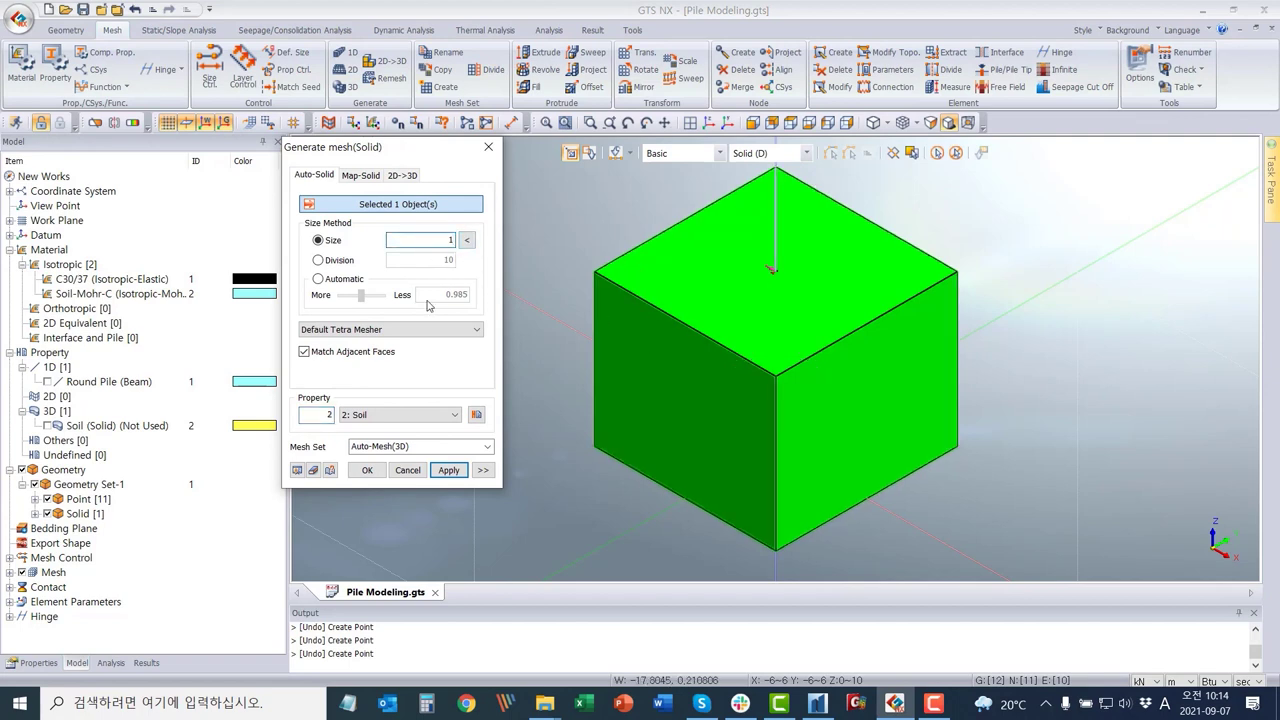
pyautogui.click(396, 332)
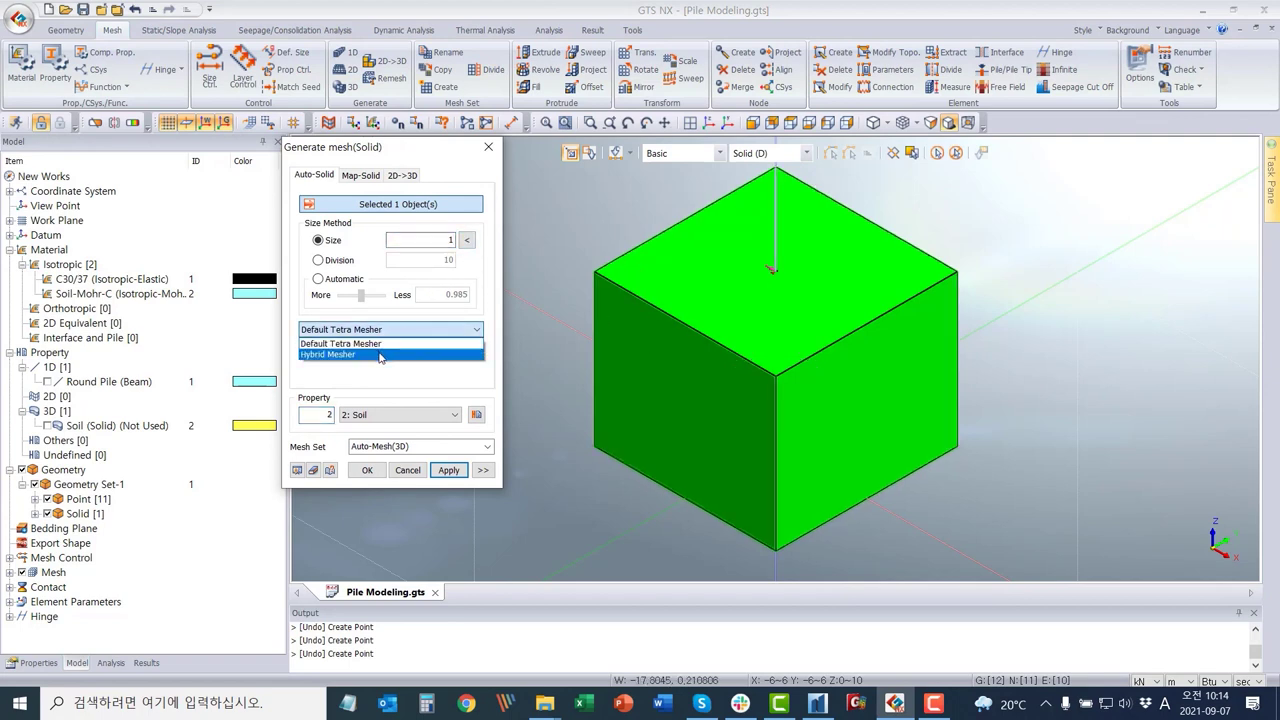
pyautogui.click(380, 357)
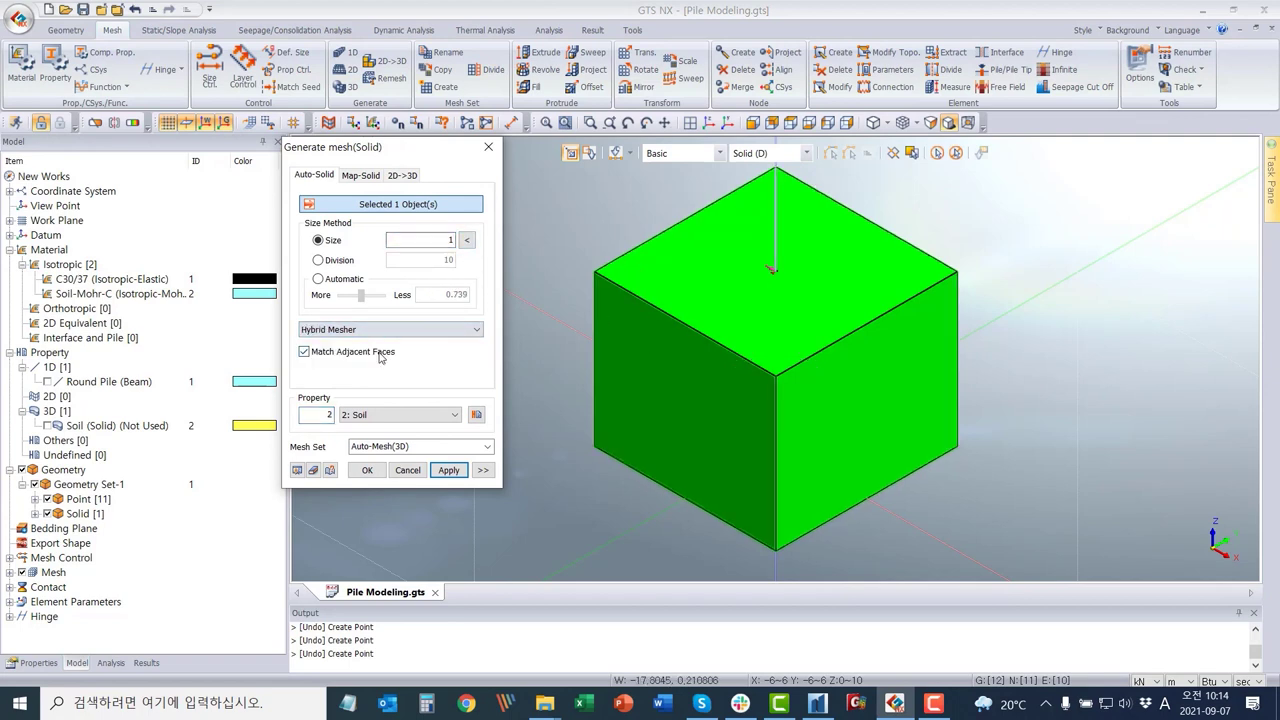
# Keep the Soil property and the default advanced options, and generate the soil mesh in the Auto-Mesh(3D) set.
pyautogui.click(395, 415)
pyautogui.click(421, 427)
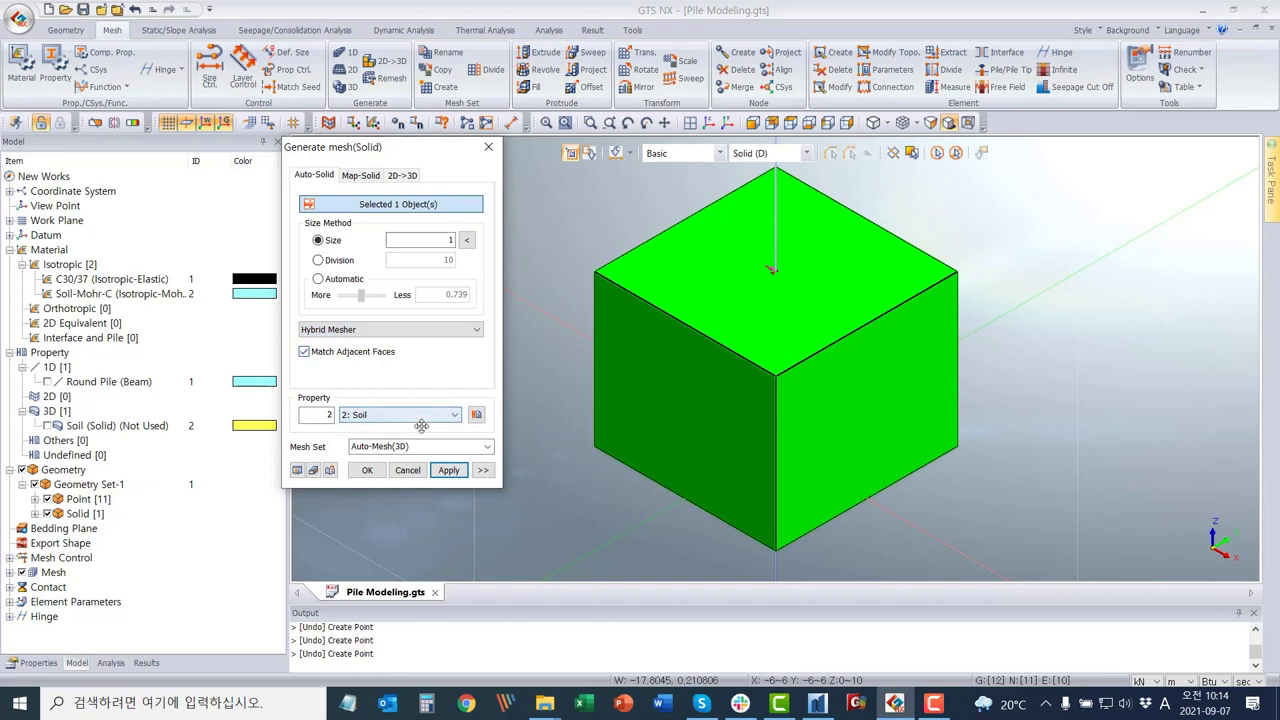
pyautogui.click(483, 470)
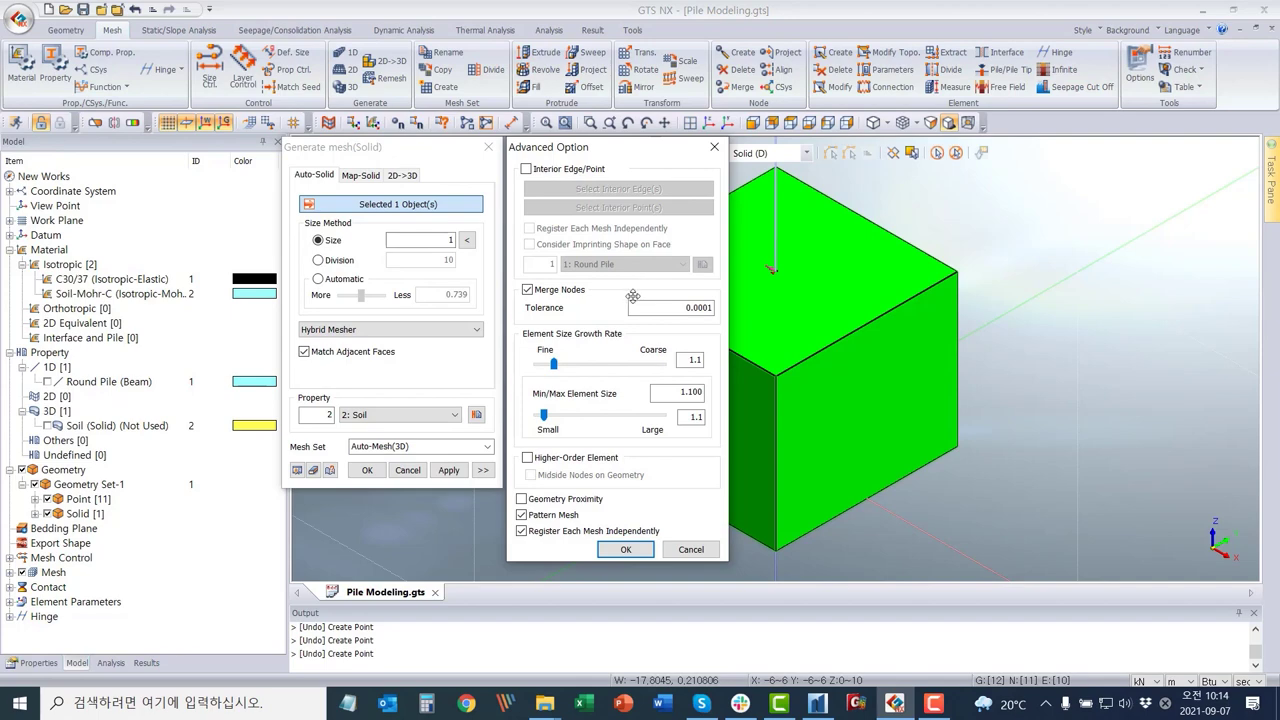
pyautogui.click(626, 549)
pyautogui.click(368, 471)
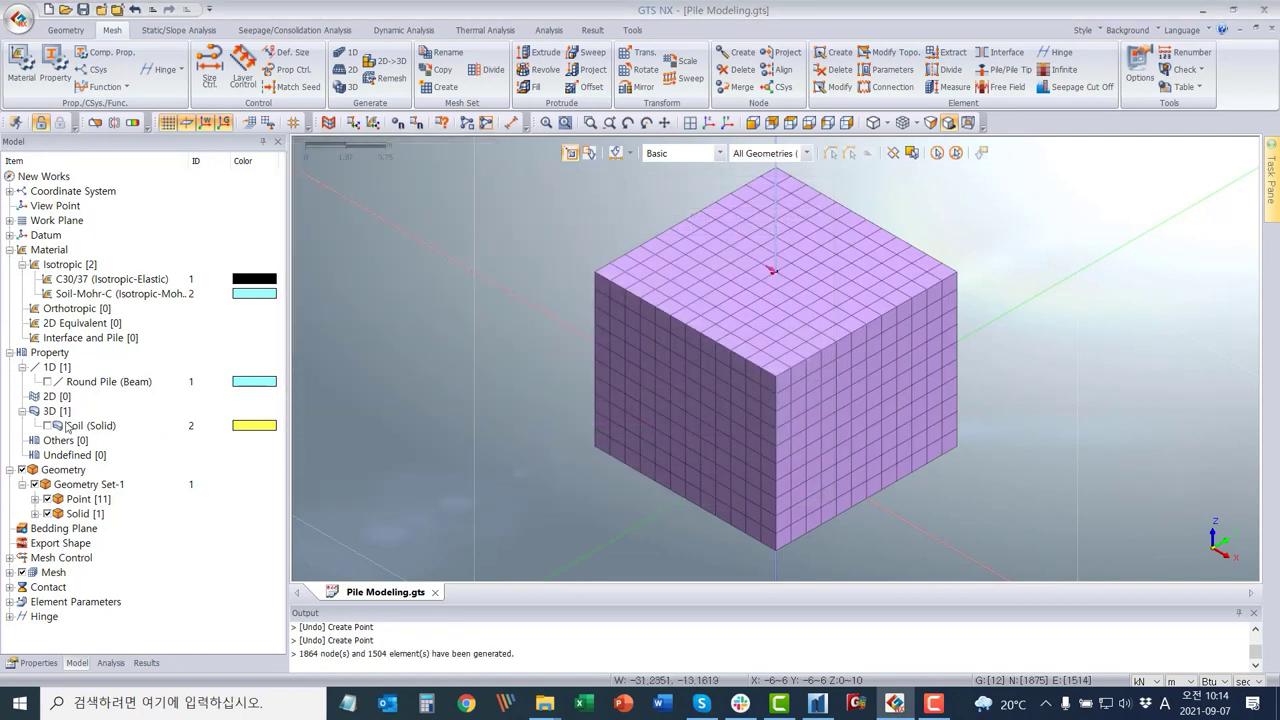
# Turn on the display of the Round Pile and Soil properties, and highlight Auto-Mesh(3D) among the mesh sets.
pyautogui.click(47, 426)
pyautogui.click(84, 513)
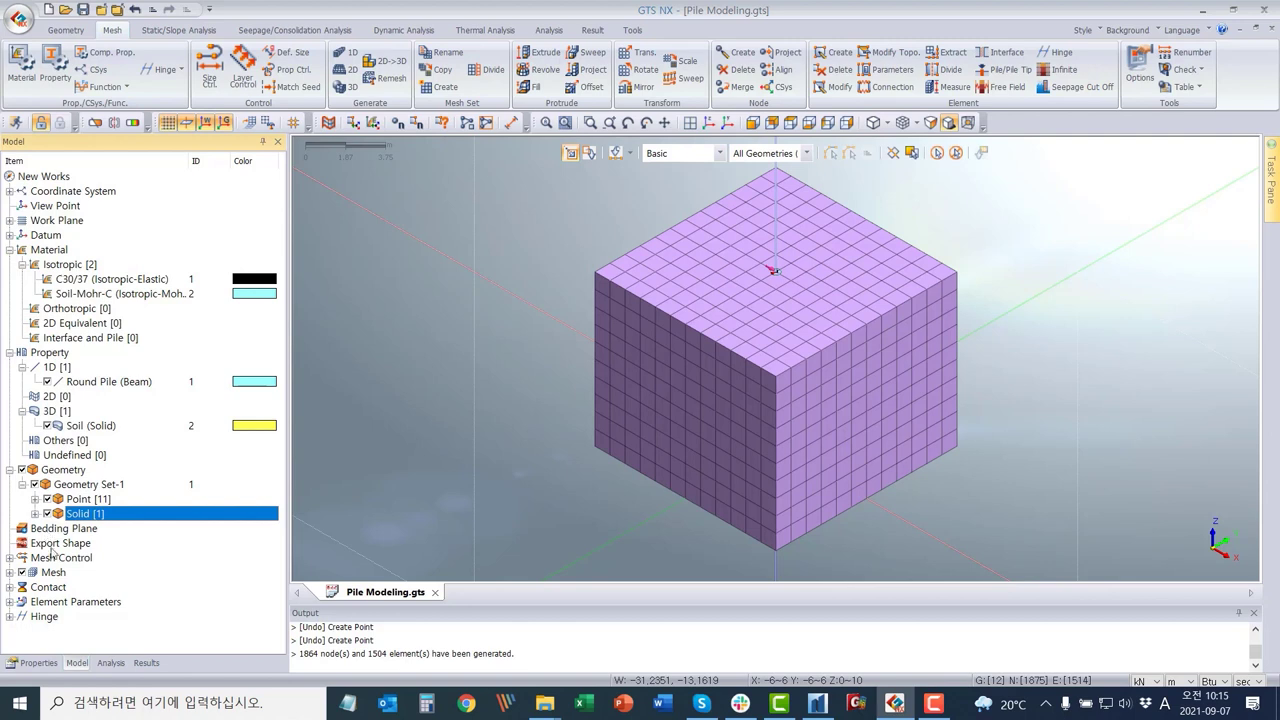
pyautogui.click(9, 572)
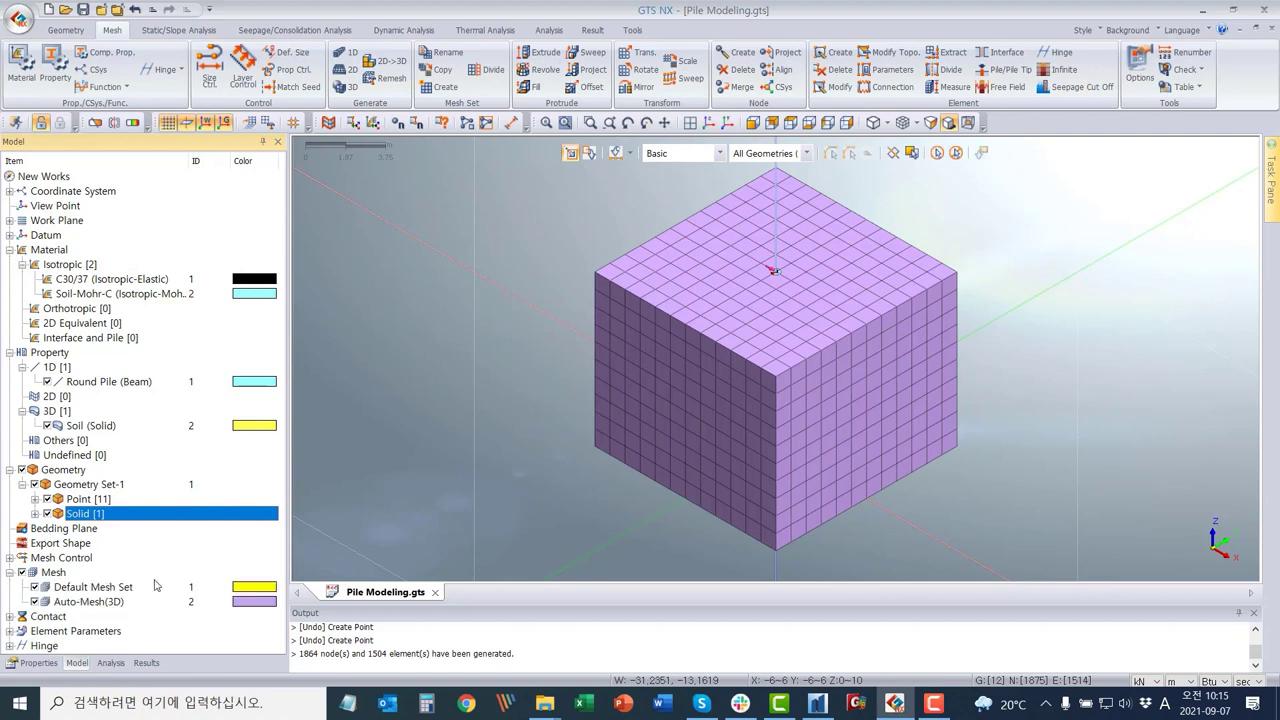
pyautogui.click(90, 601)
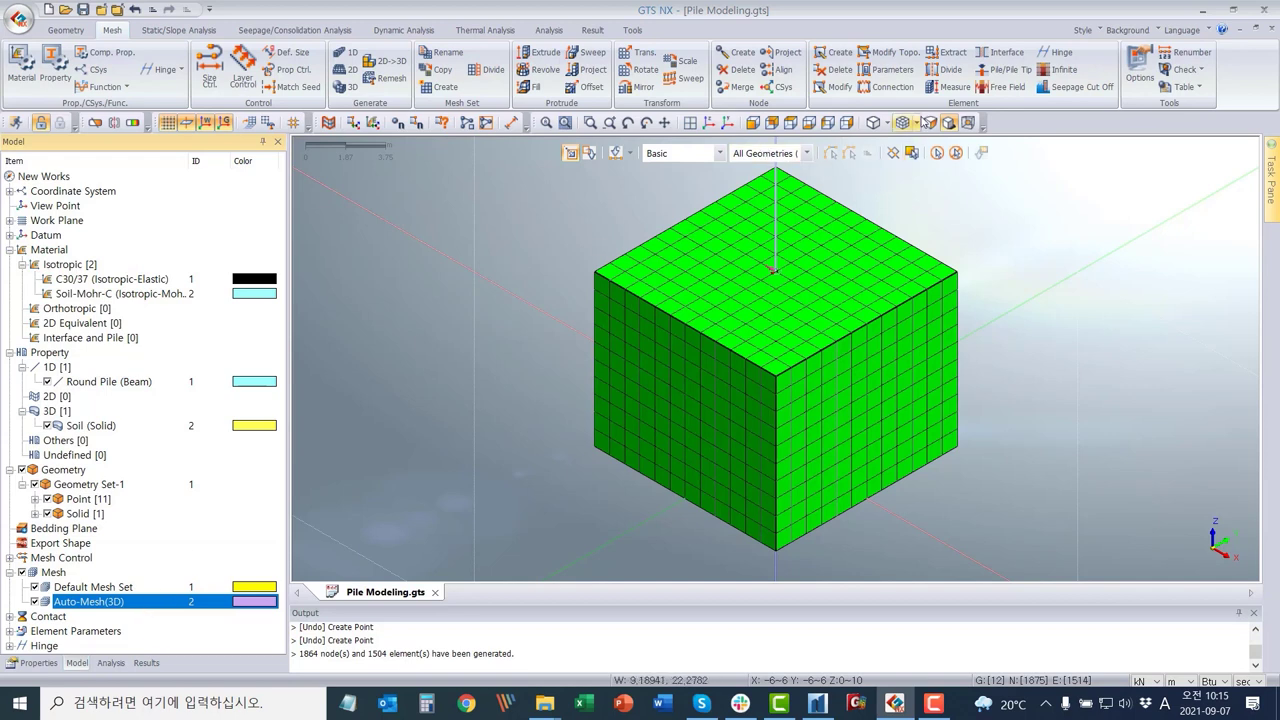
# Show all meshes and hide Auto-Mesh(3D) temporarily to inspect the pile inside the soil block.
pyautogui.click(920, 123)
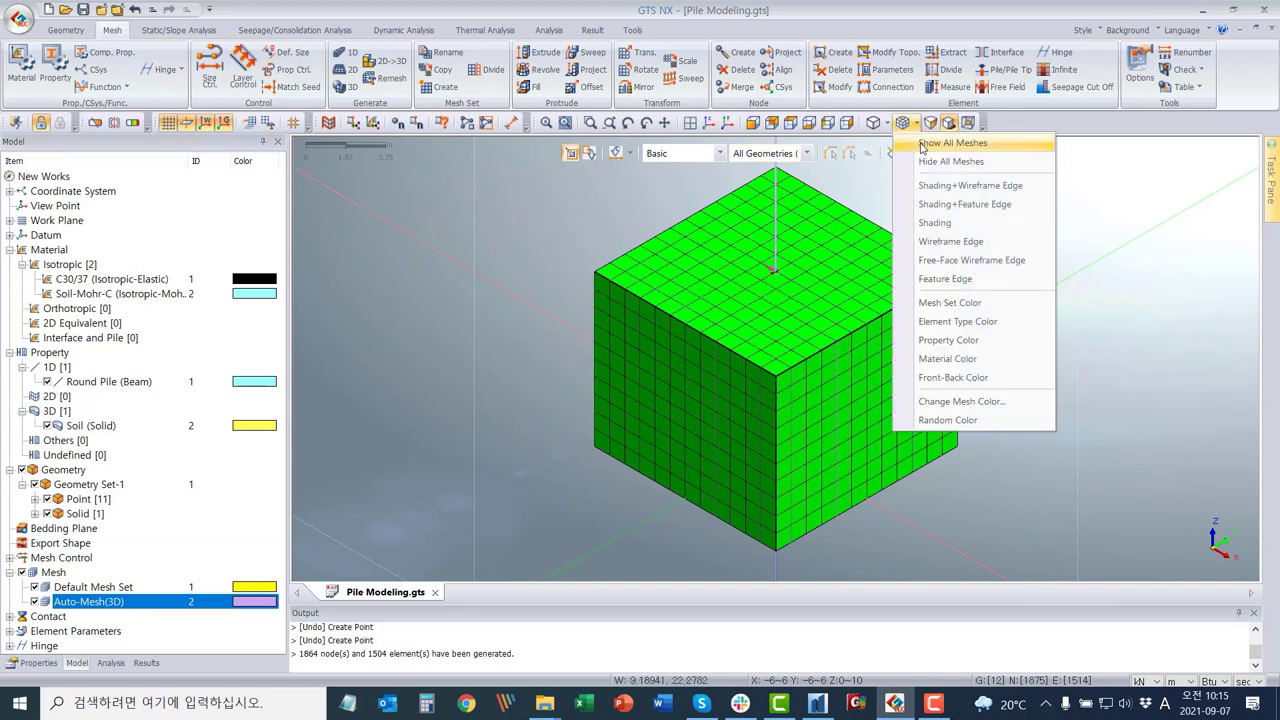
pyautogui.click(925, 143)
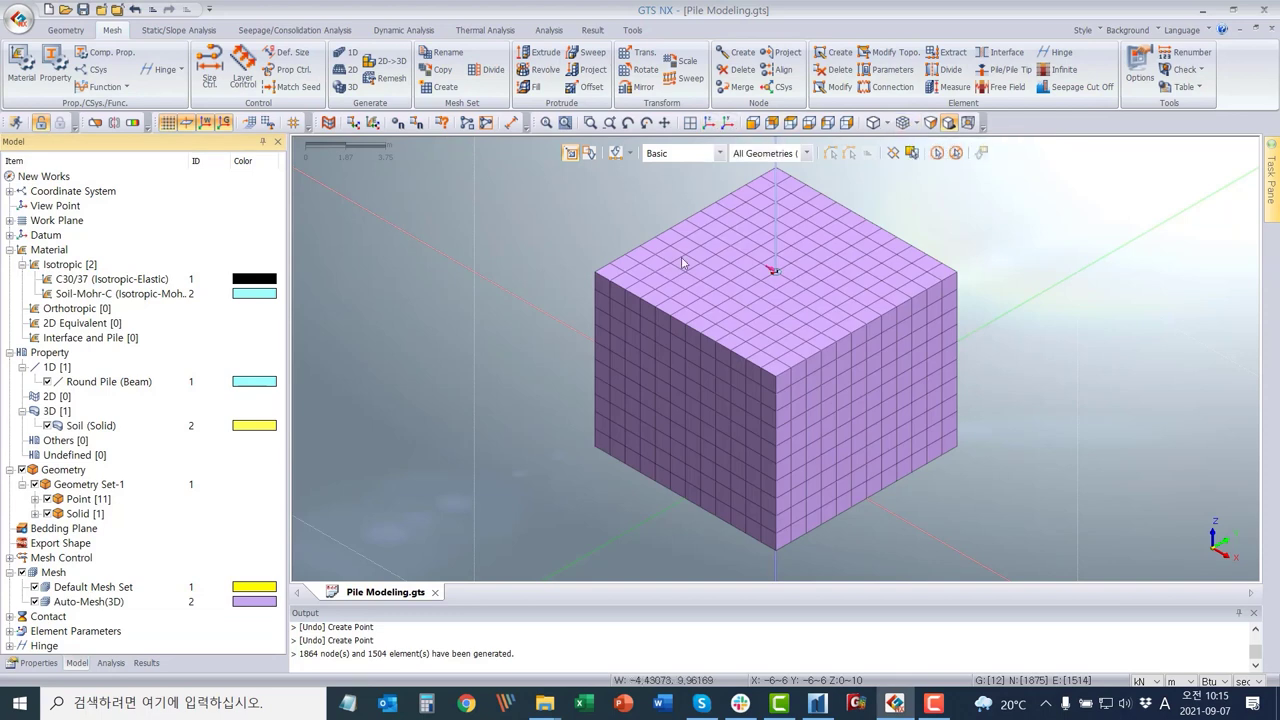
pyautogui.click(35, 601)
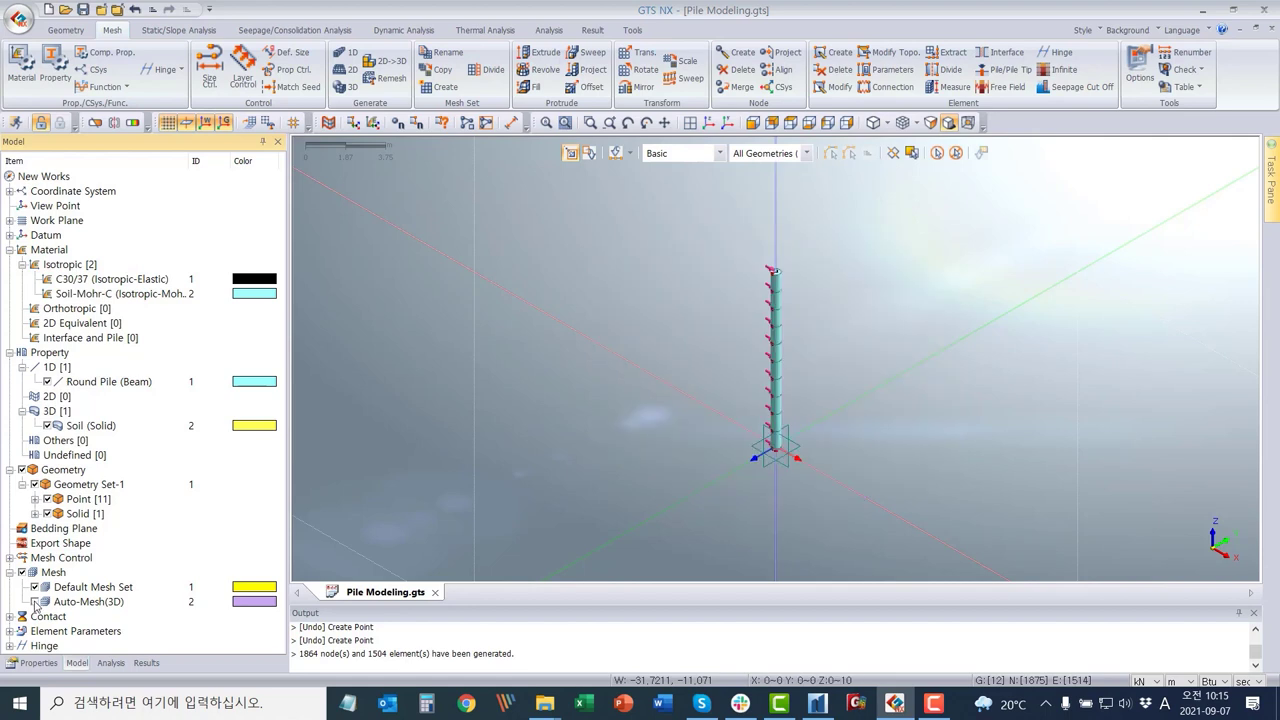
pyautogui.click(35, 601)
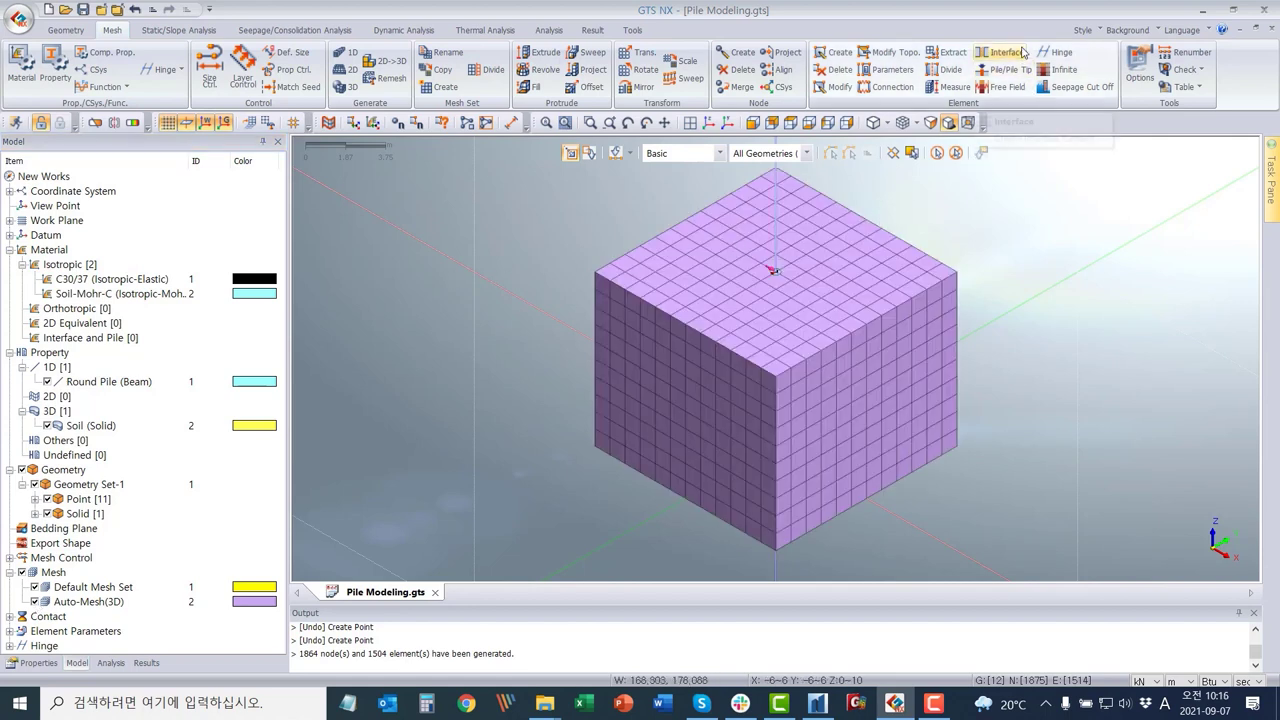
pyautogui.click(990, 88)
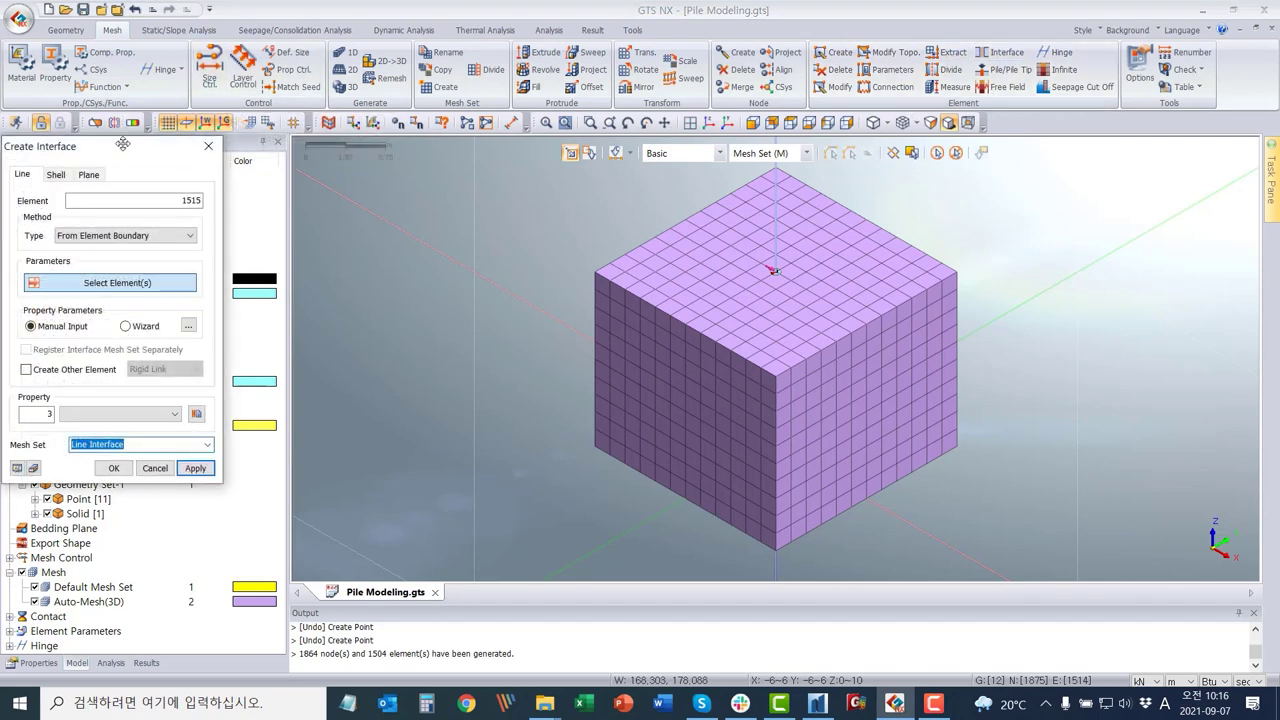
pyautogui.moveTo(122, 145); pyautogui.dragTo(462, 147)
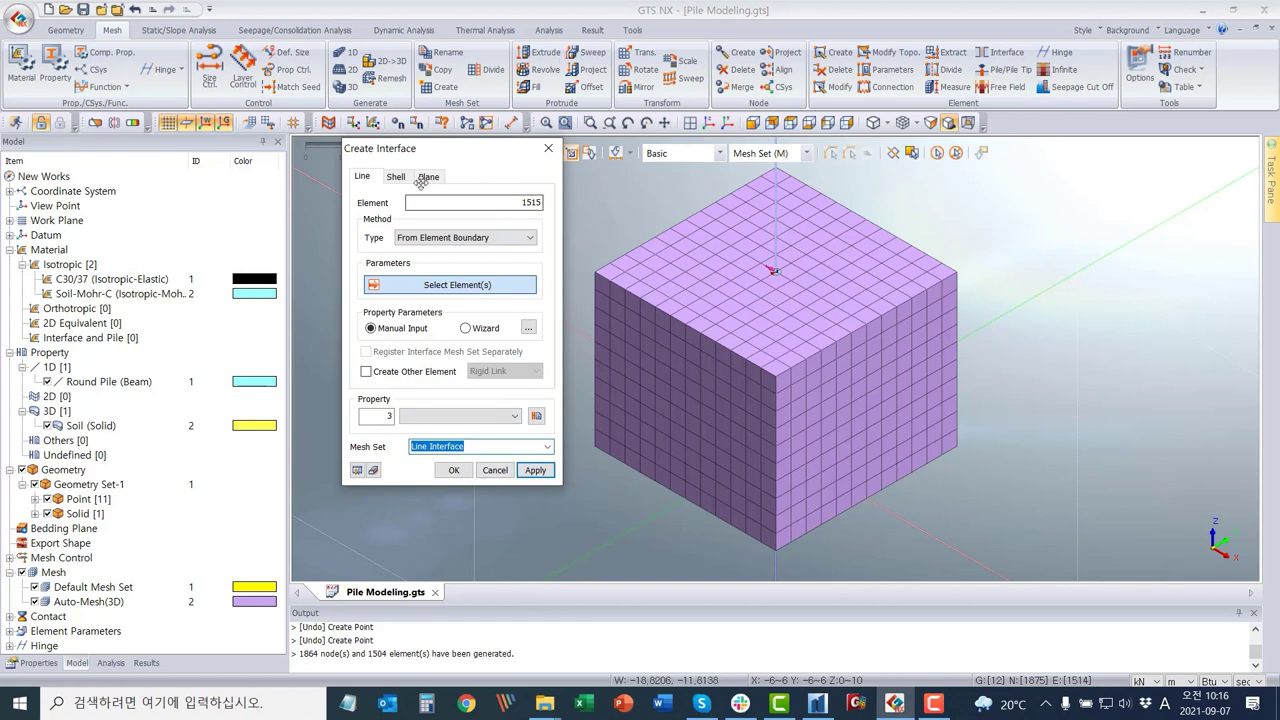
pyautogui.click(548, 150)
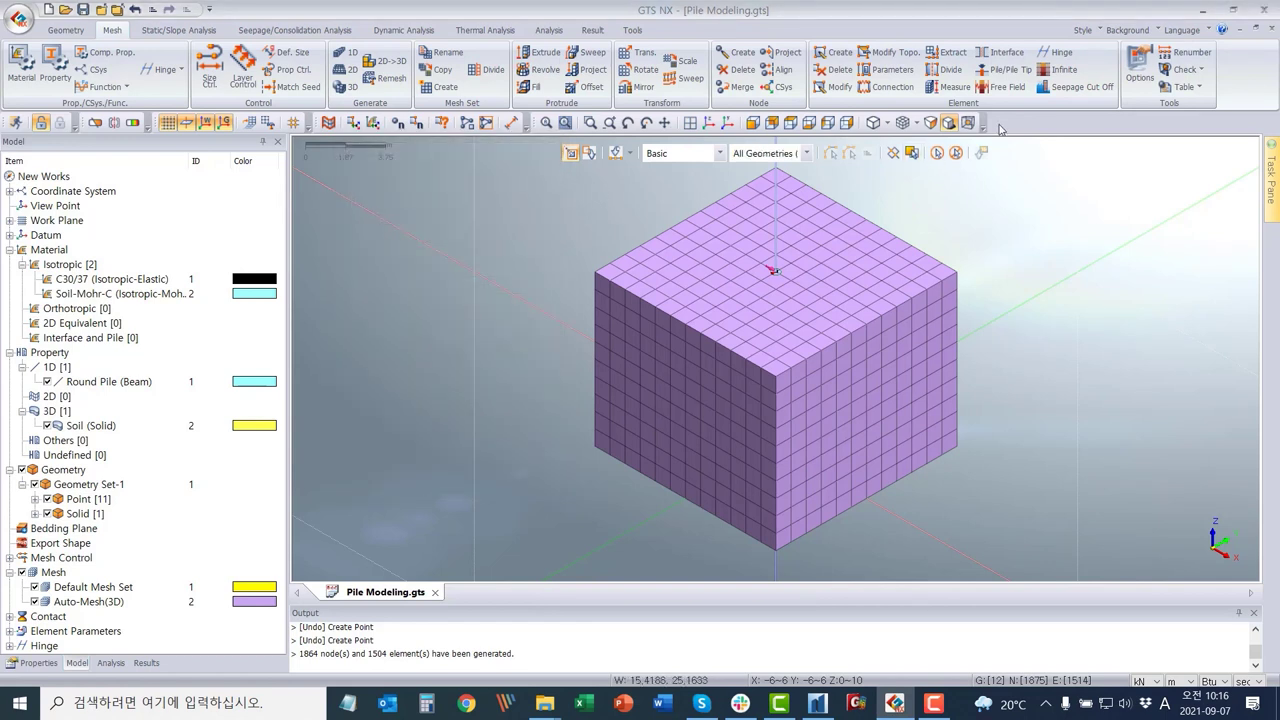
# Review the Extract Element settings for geometry edges with the Round Pile property, and view the options for extracting from mesh.
pyautogui.click(950, 55)
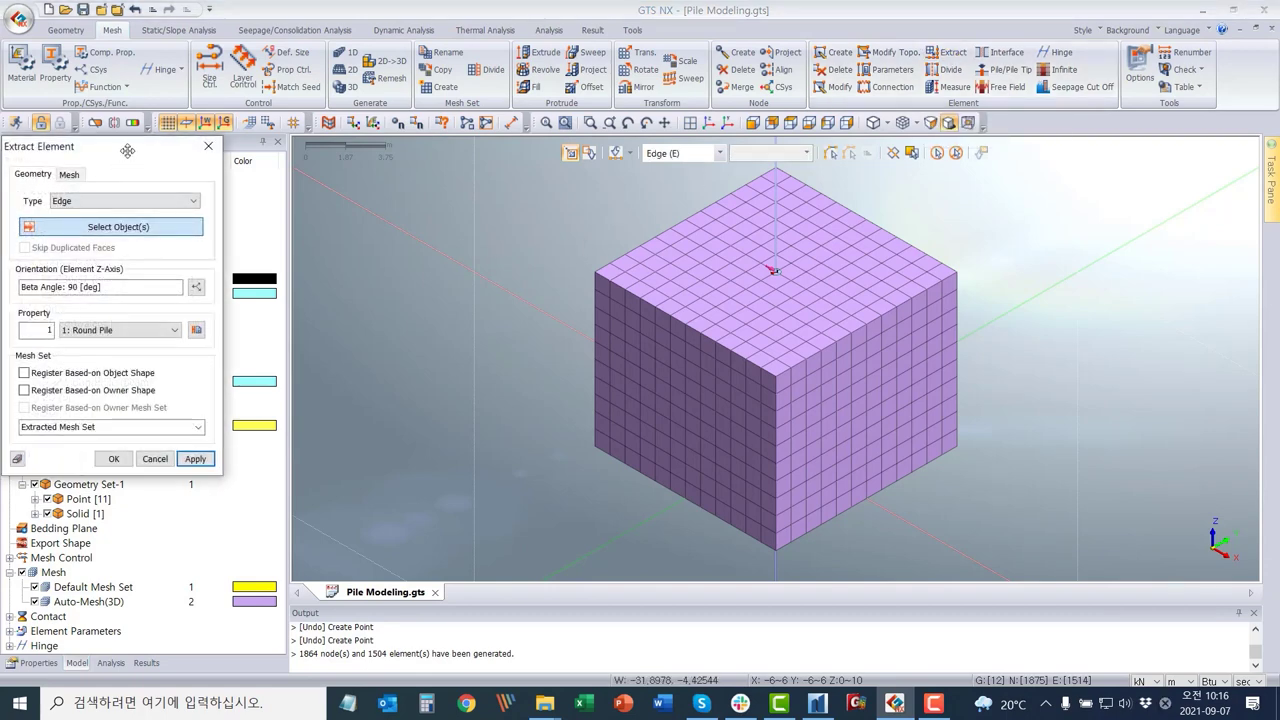
pyautogui.moveTo(127, 150); pyautogui.dragTo(446, 154)
pyautogui.click(428, 206)
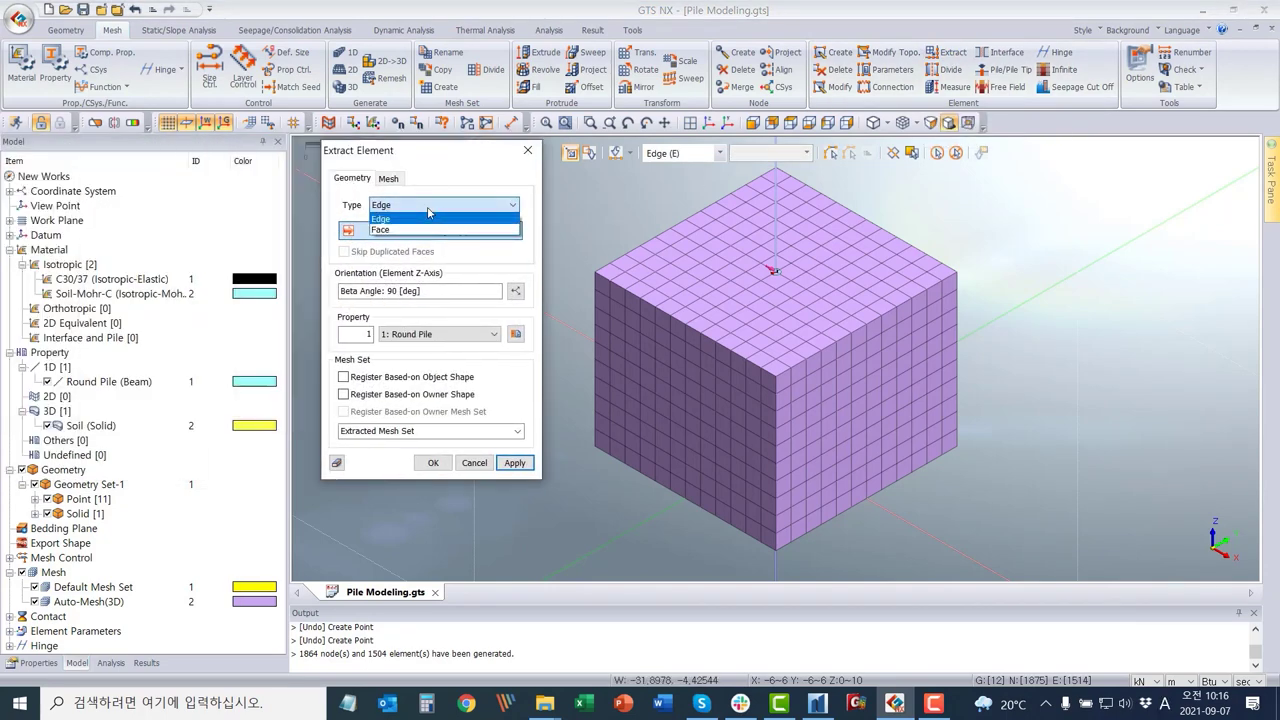
pyautogui.click(495, 218)
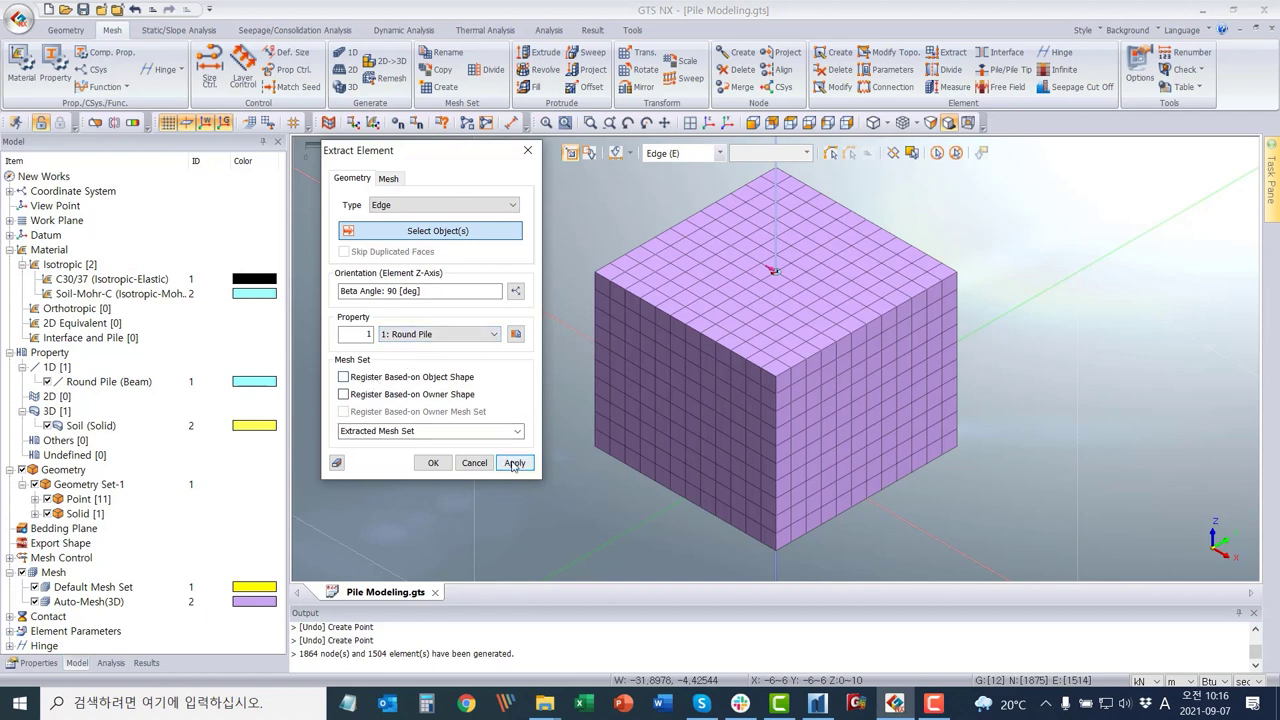
pyautogui.click(389, 178)
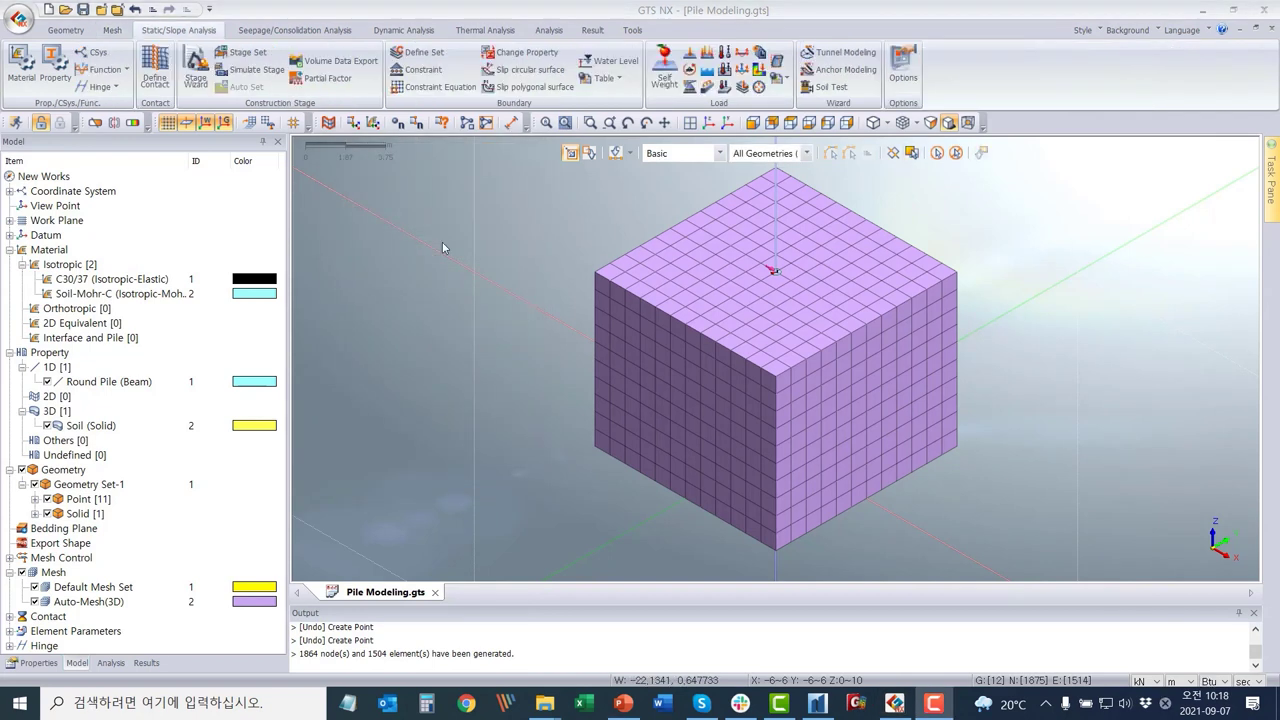
# Apply automatic ground constraints named Constraint-3 to all mesh sets in BC Set-1.
pyautogui.press('n')
pyautogui.click(423, 69)
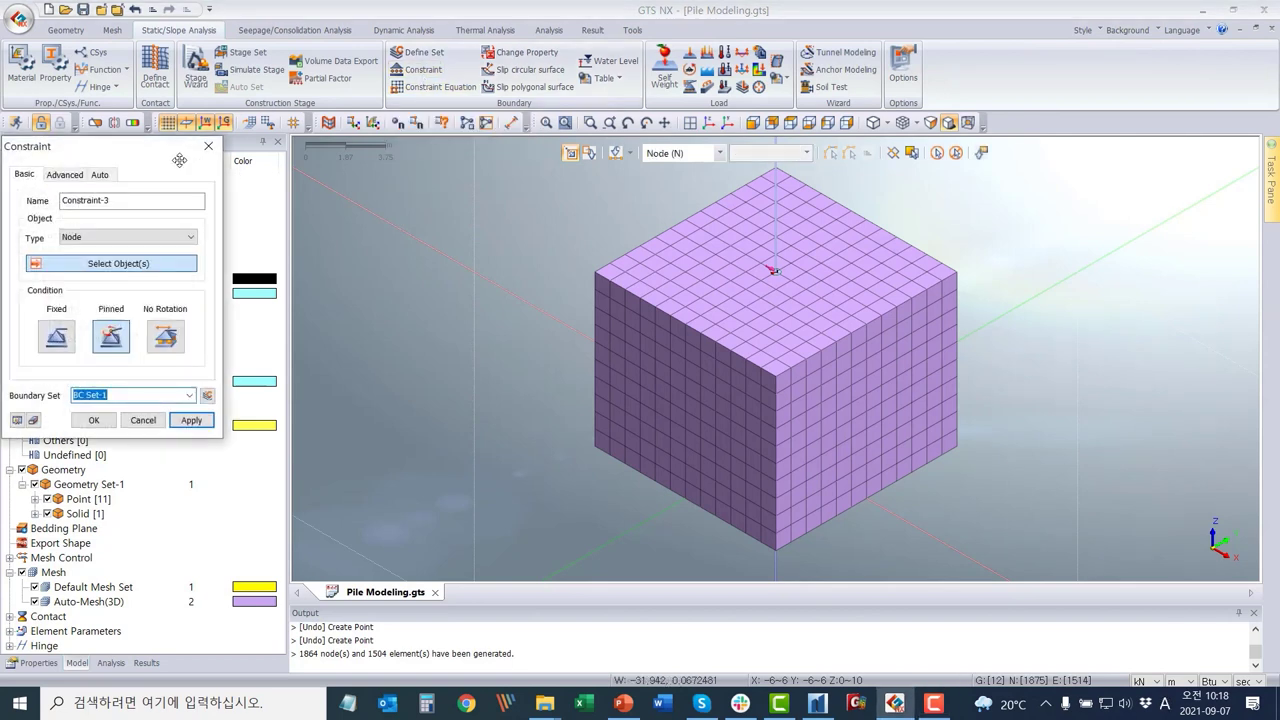
pyautogui.moveTo(177, 160); pyautogui.dragTo(475, 165)
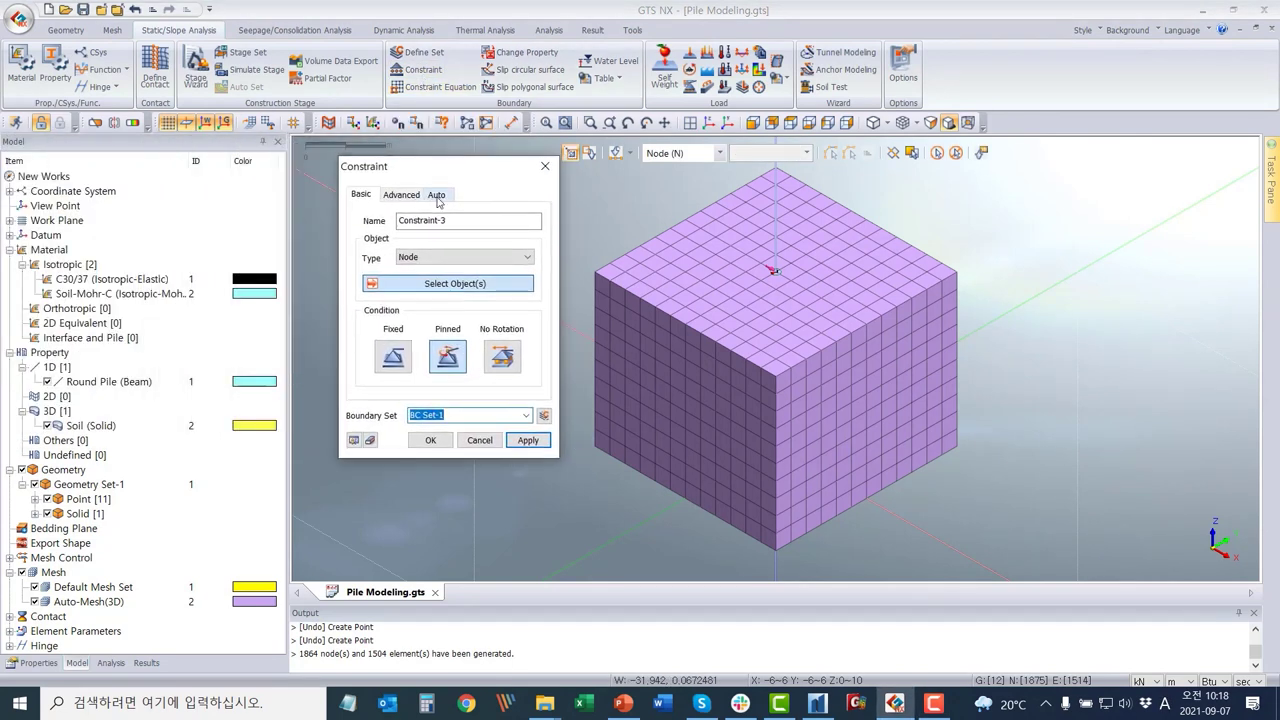
pyautogui.click(453, 194)
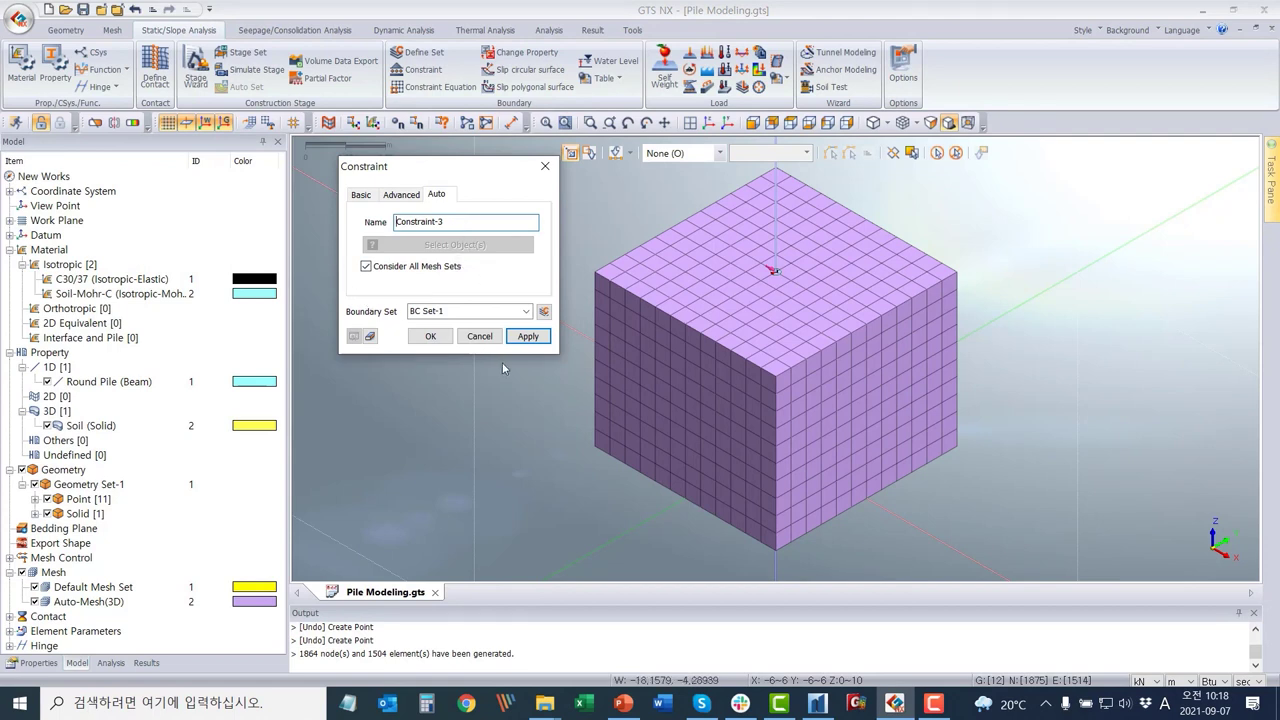
pyautogui.click(430, 336)
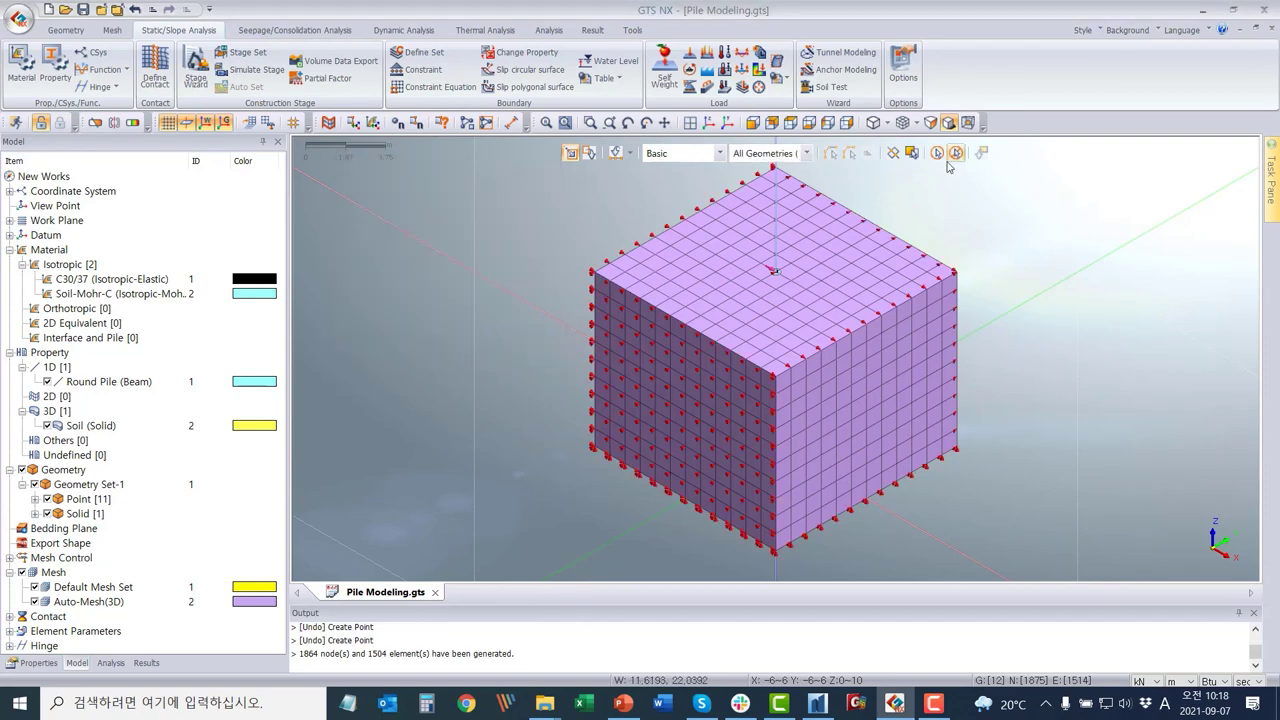
# Apply a Fixed constraint named Constraint-9 to all base nodes of the soil block in BC Set-1.
pyautogui.click(773, 122)
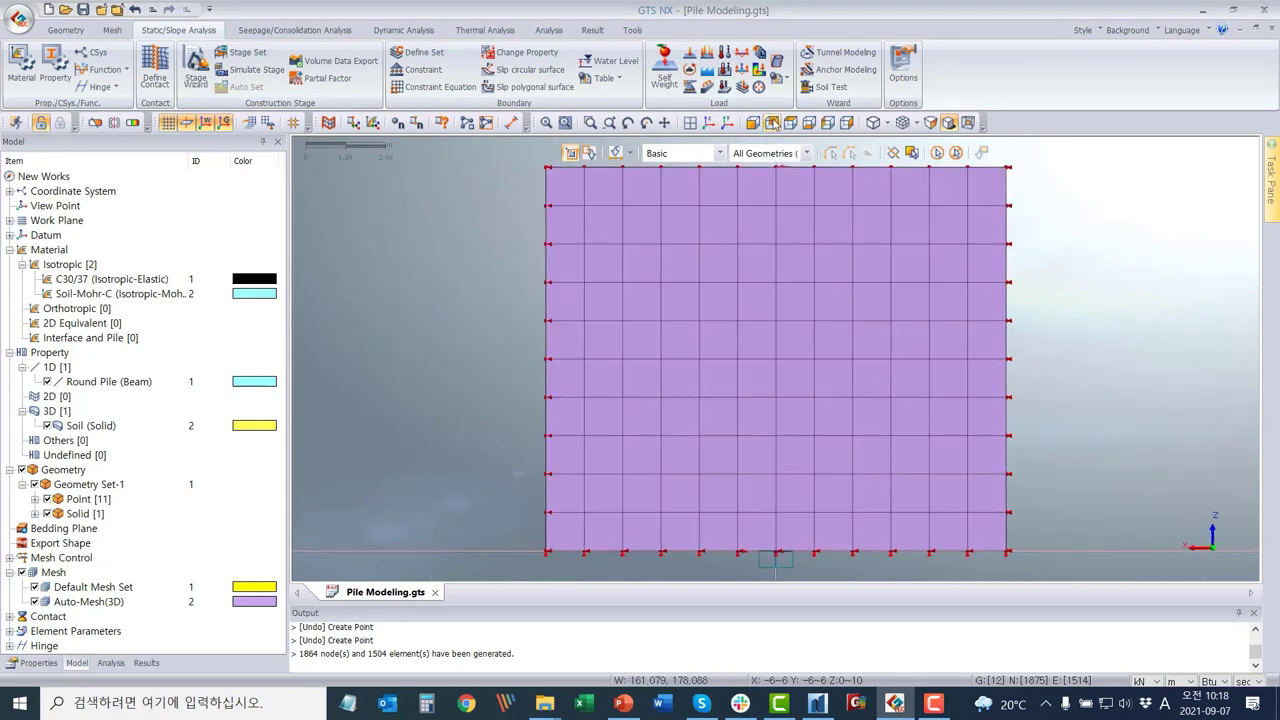
pyautogui.click(790, 122)
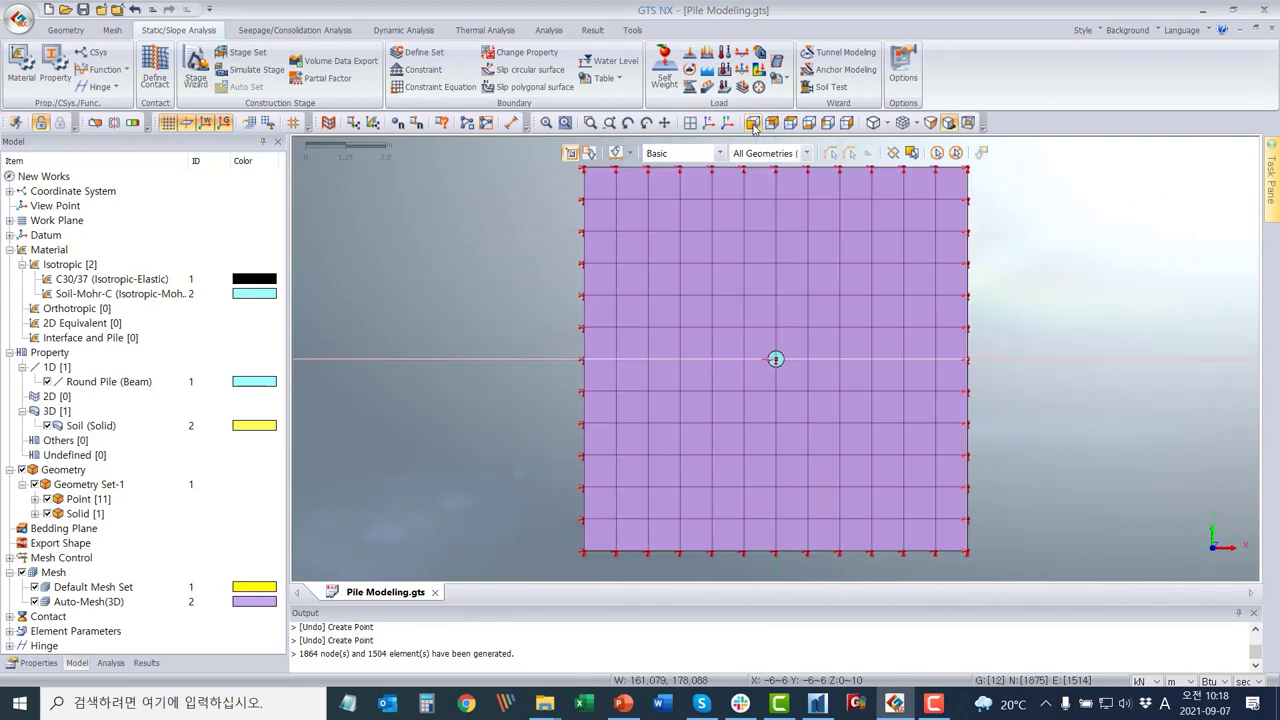
pyautogui.click(753, 122)
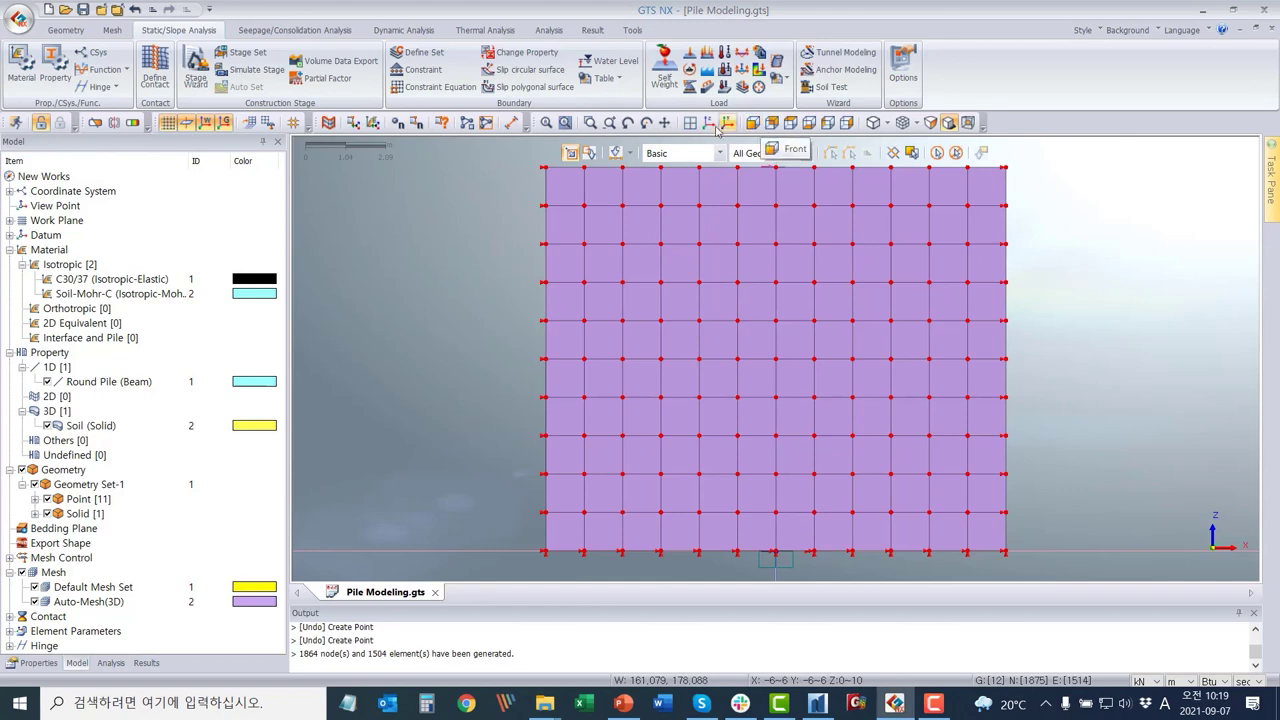
pyautogui.click(873, 122)
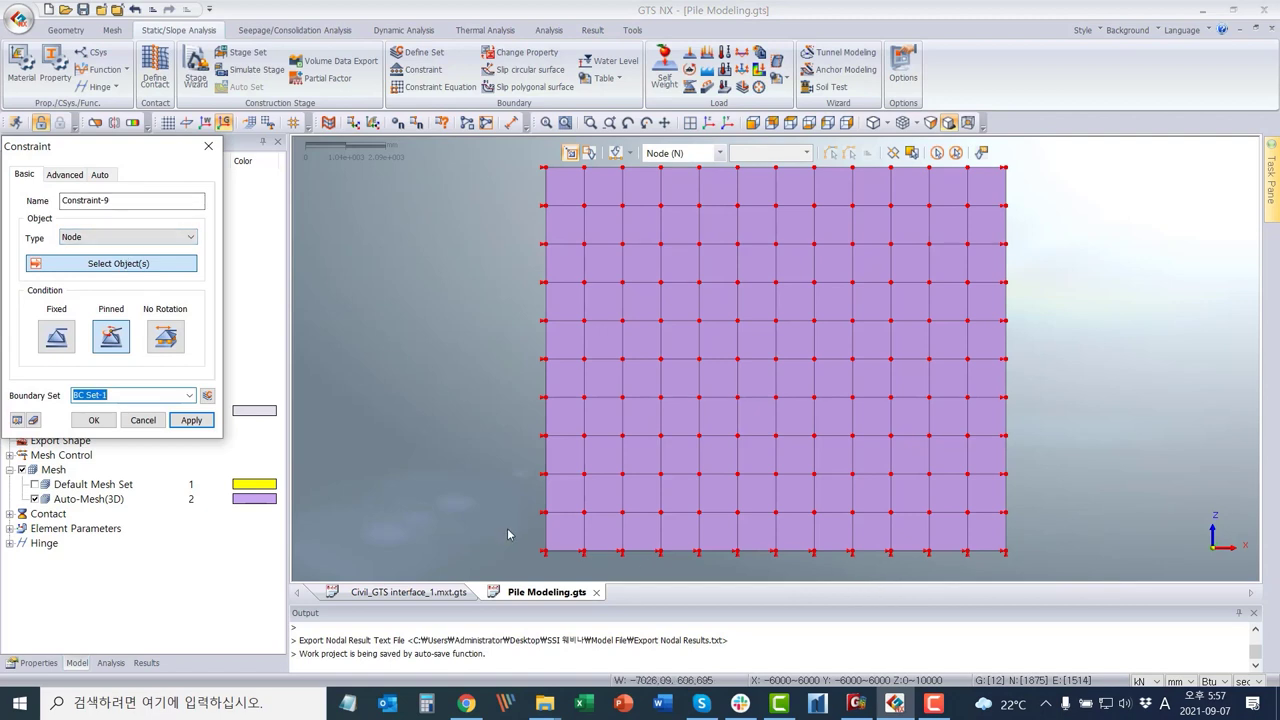
pyautogui.moveTo(508, 532); pyautogui.dragTo(1070, 568)
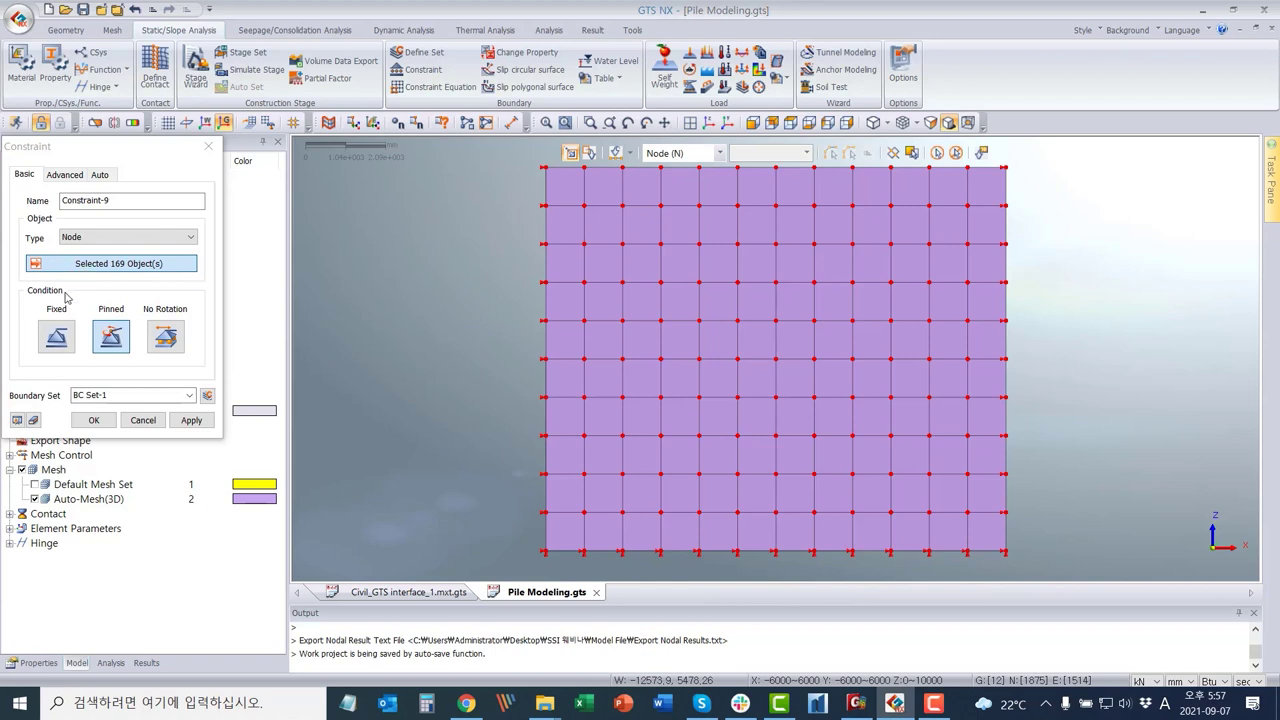
pyautogui.click(60, 336)
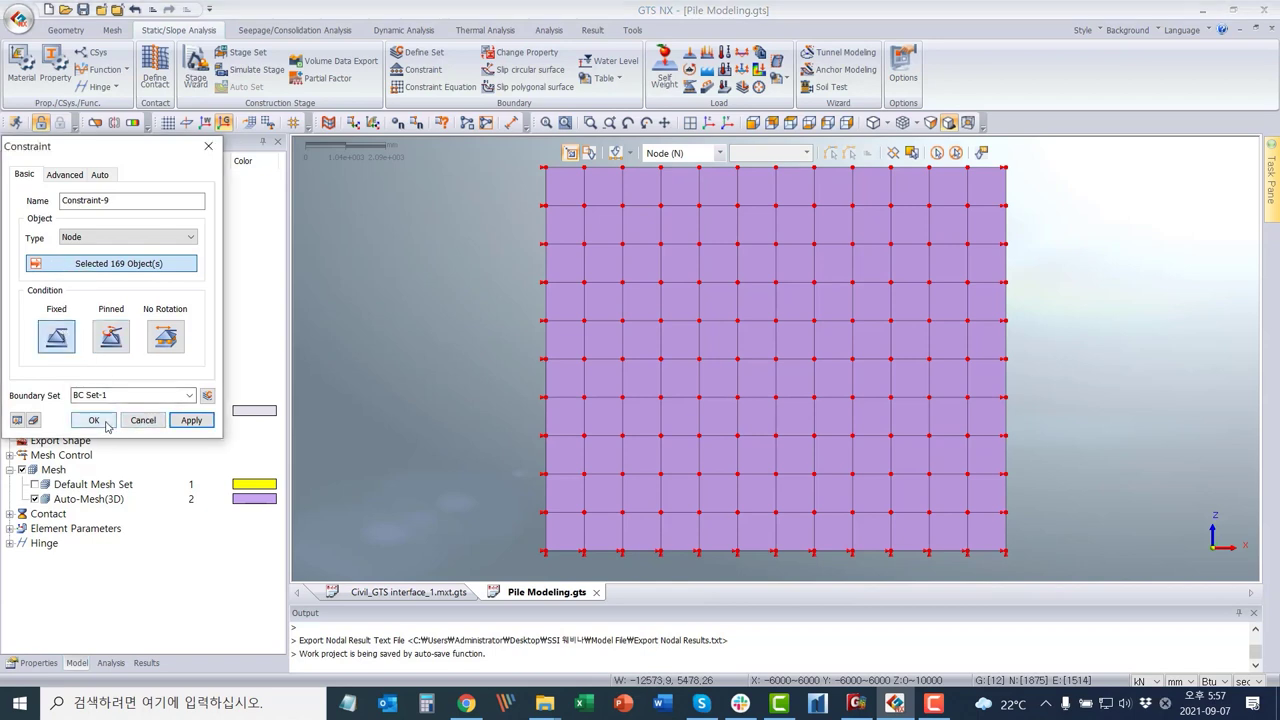
pyautogui.click(160, 398)
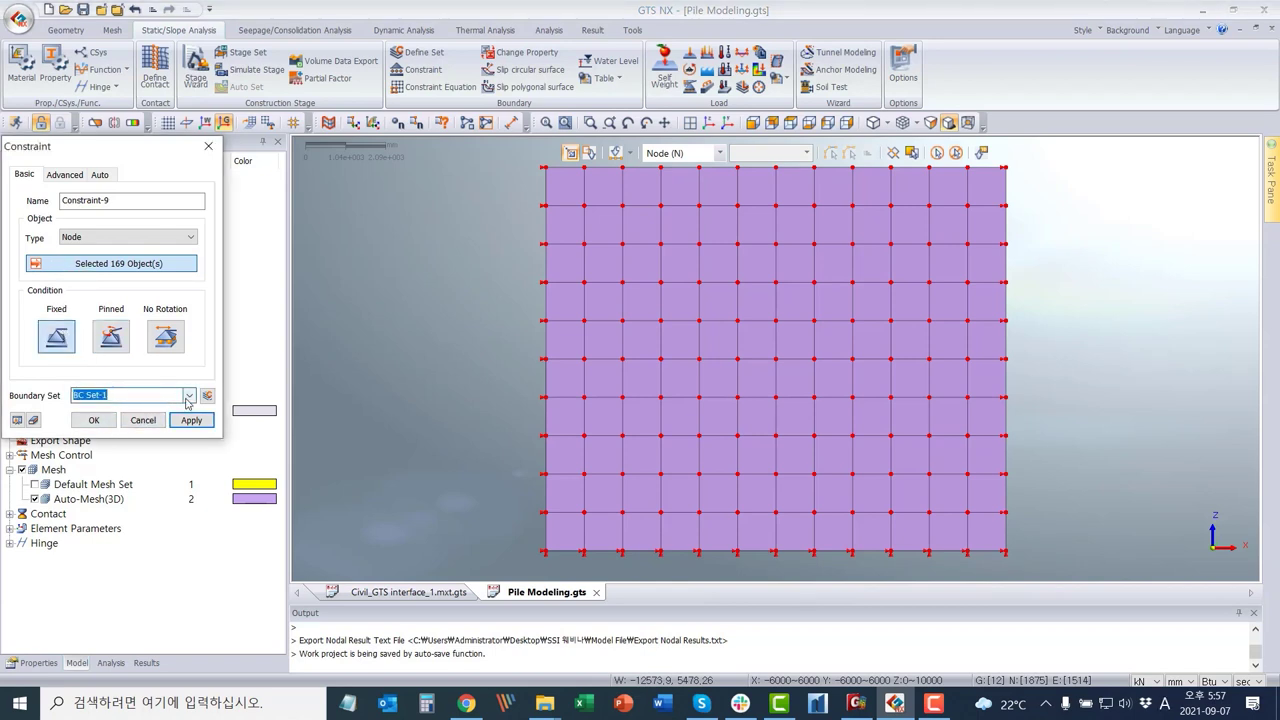
pyautogui.click(95, 420)
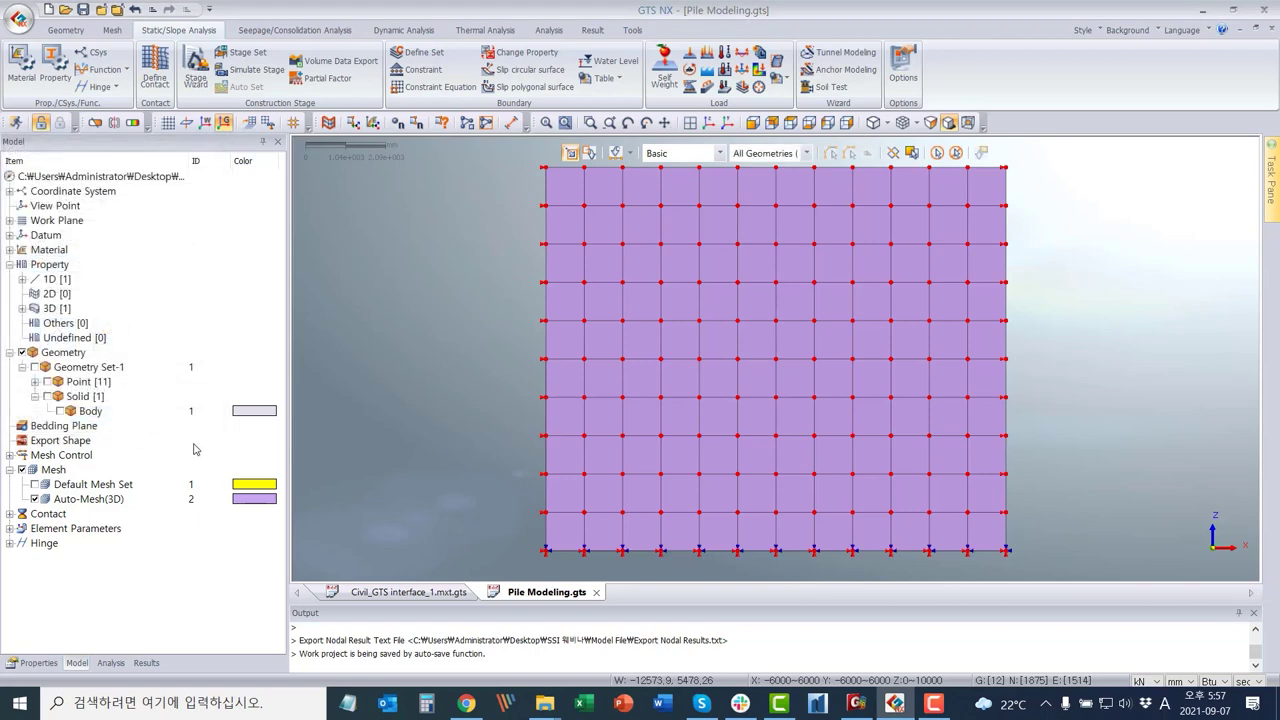
# Review the constraints listed in BC Set-1, highlighting the fixed base constraint and the MinX and MaxX side constraints on the model.
pyautogui.click(709, 122)
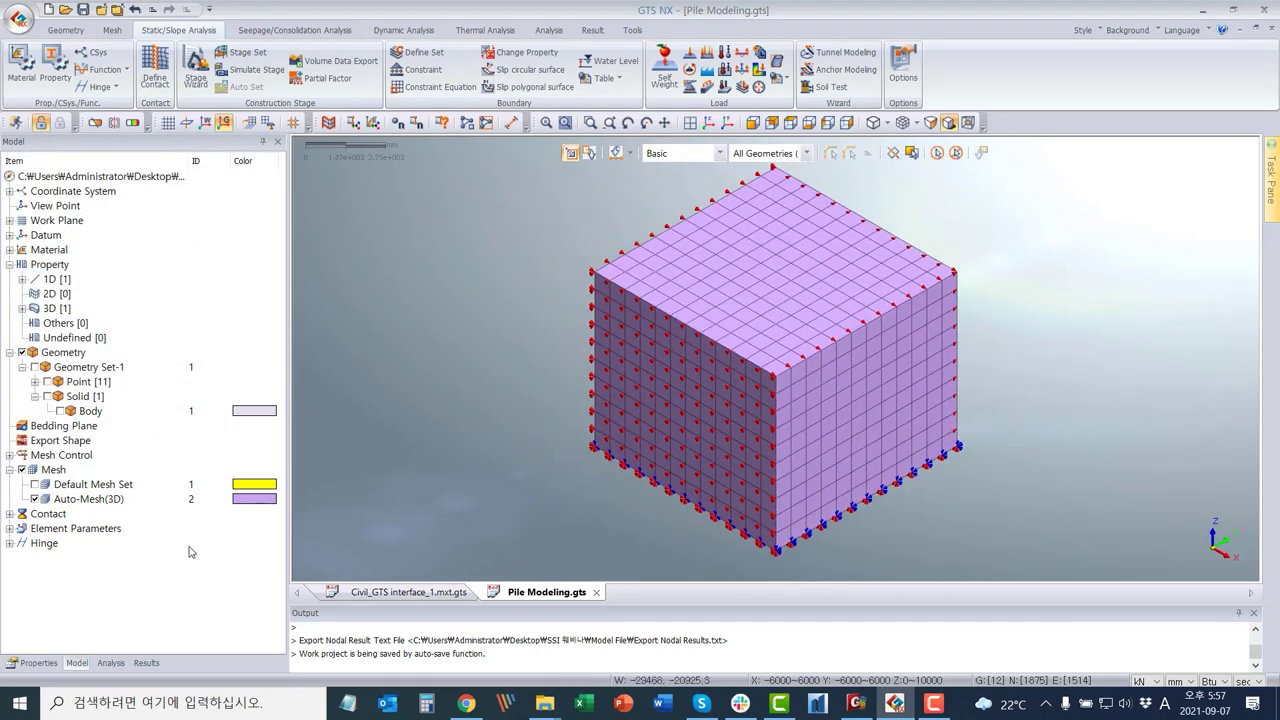
pyautogui.click(169, 594)
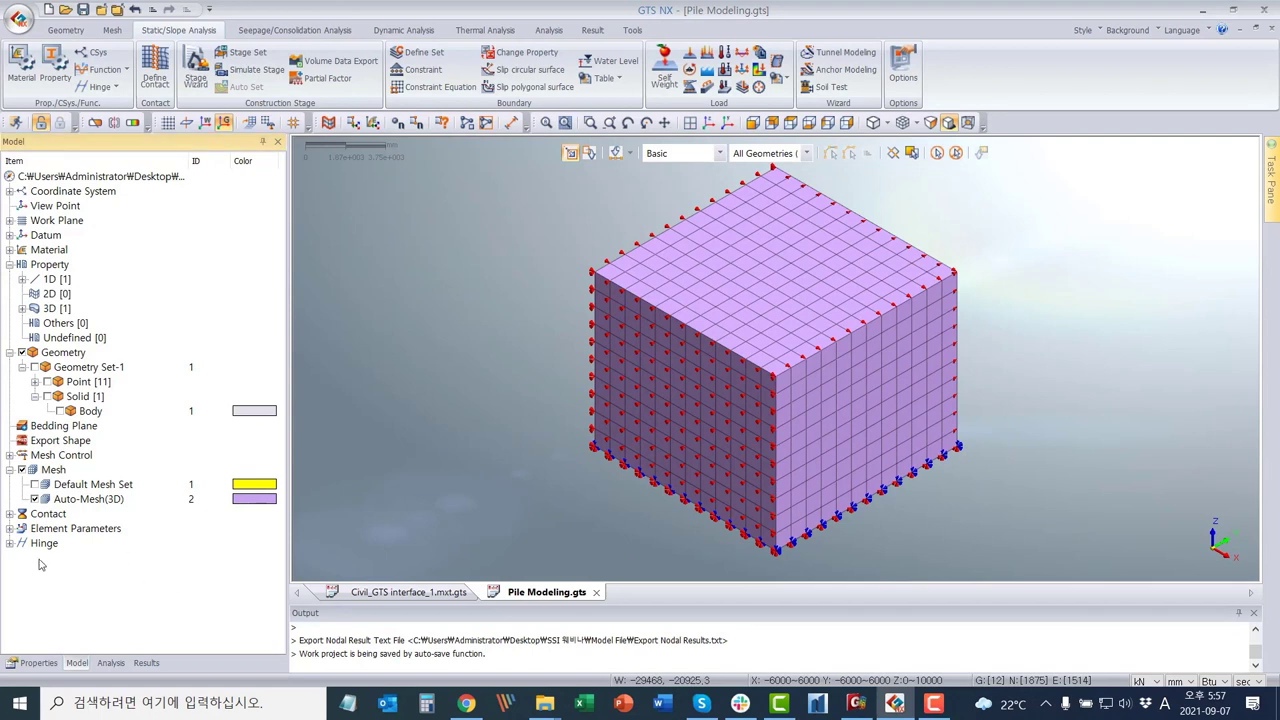
pyautogui.click(103, 656)
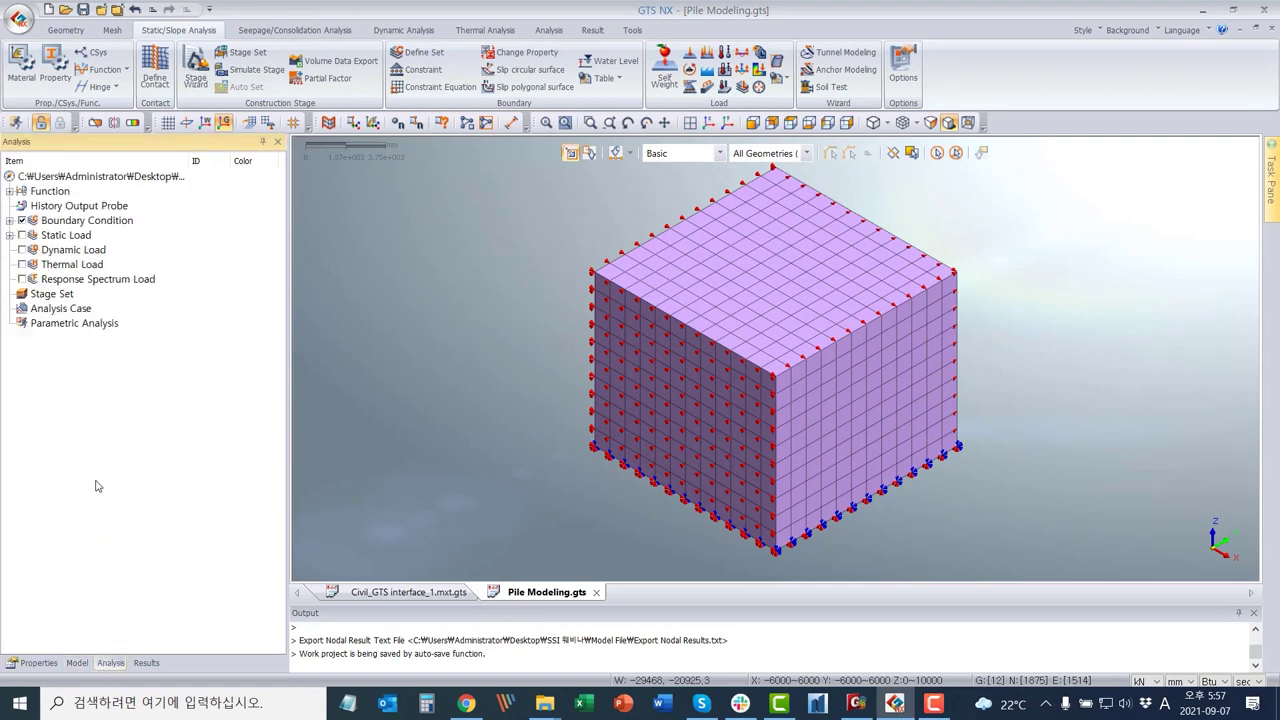
pyautogui.click(10, 220)
pyautogui.doubleClick(66, 249)
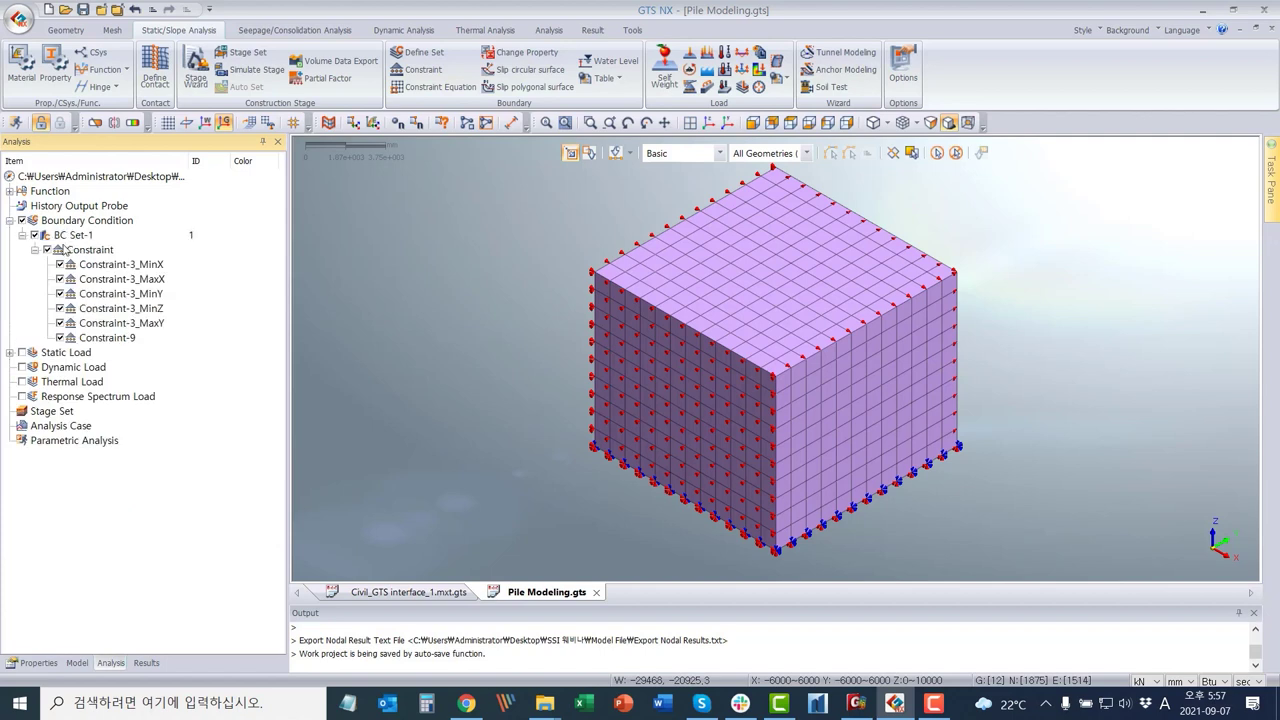
pyautogui.click(124, 338)
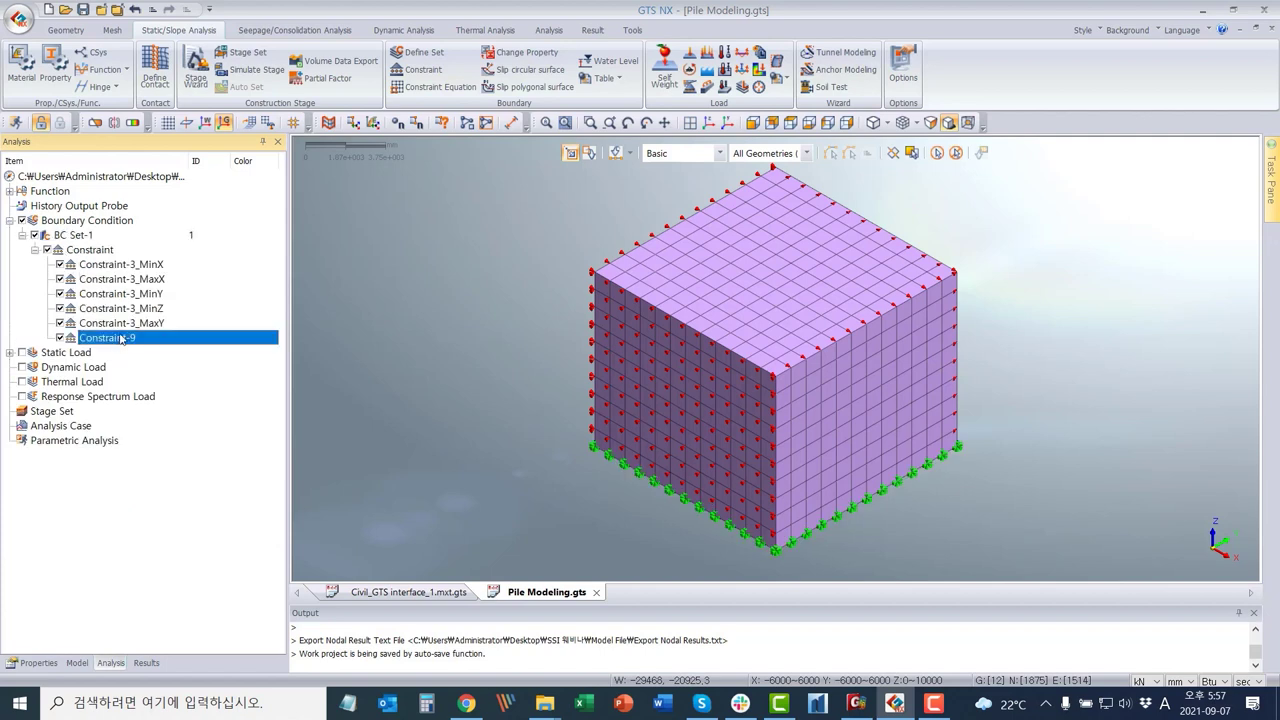
pyautogui.click(128, 268)
pyautogui.click(129, 282)
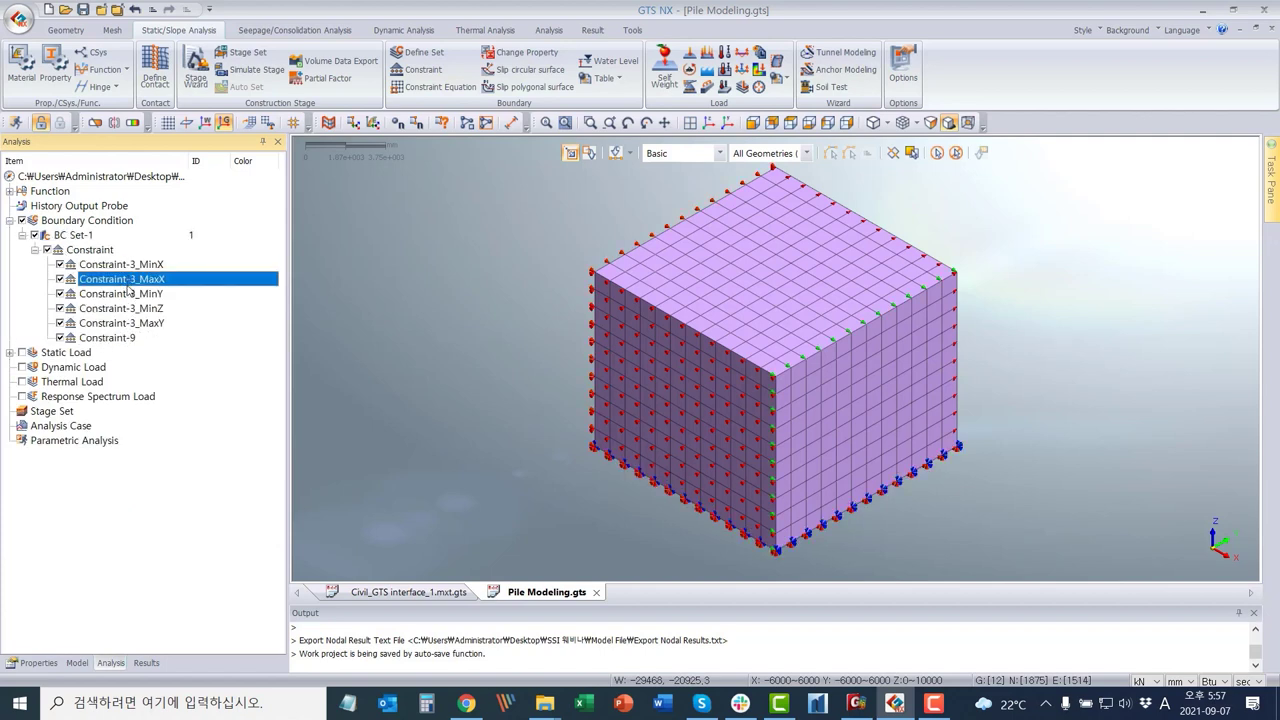
pyautogui.click(158, 505)
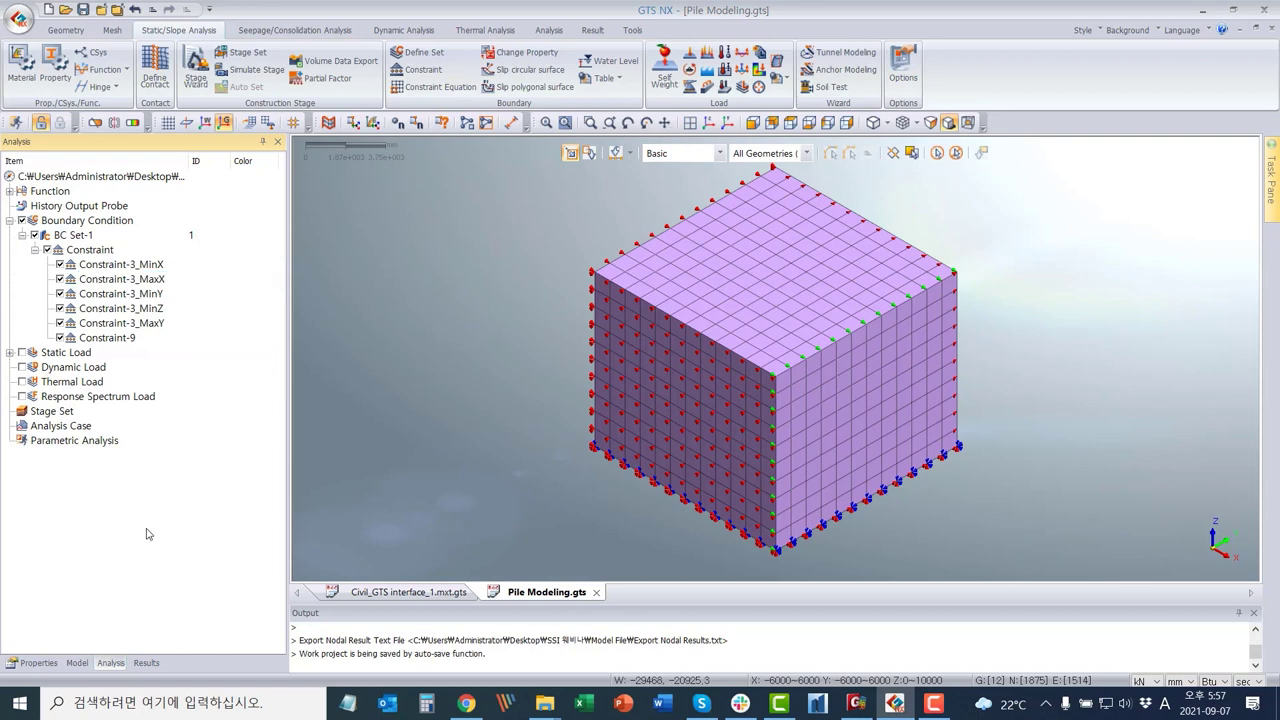
pyautogui.click(450, 200)
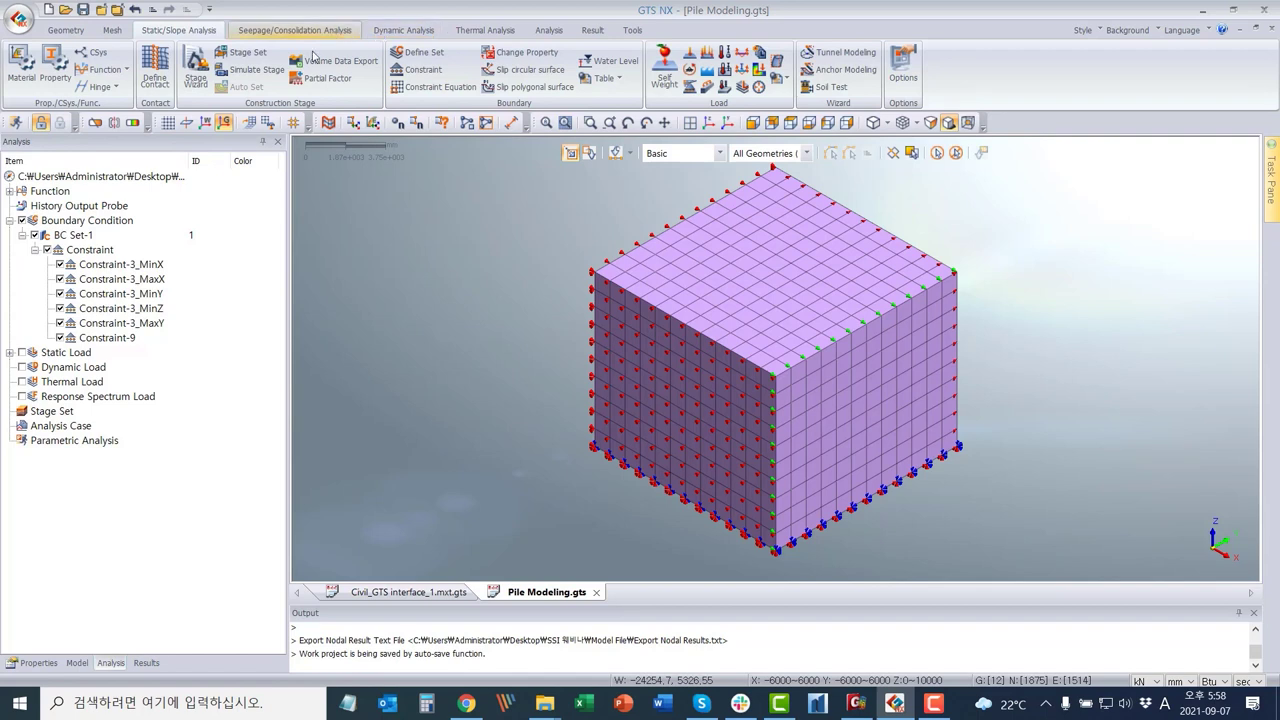
# Examine the entries of the Nodal Load set under the static loads.
pyautogui.click(10, 353)
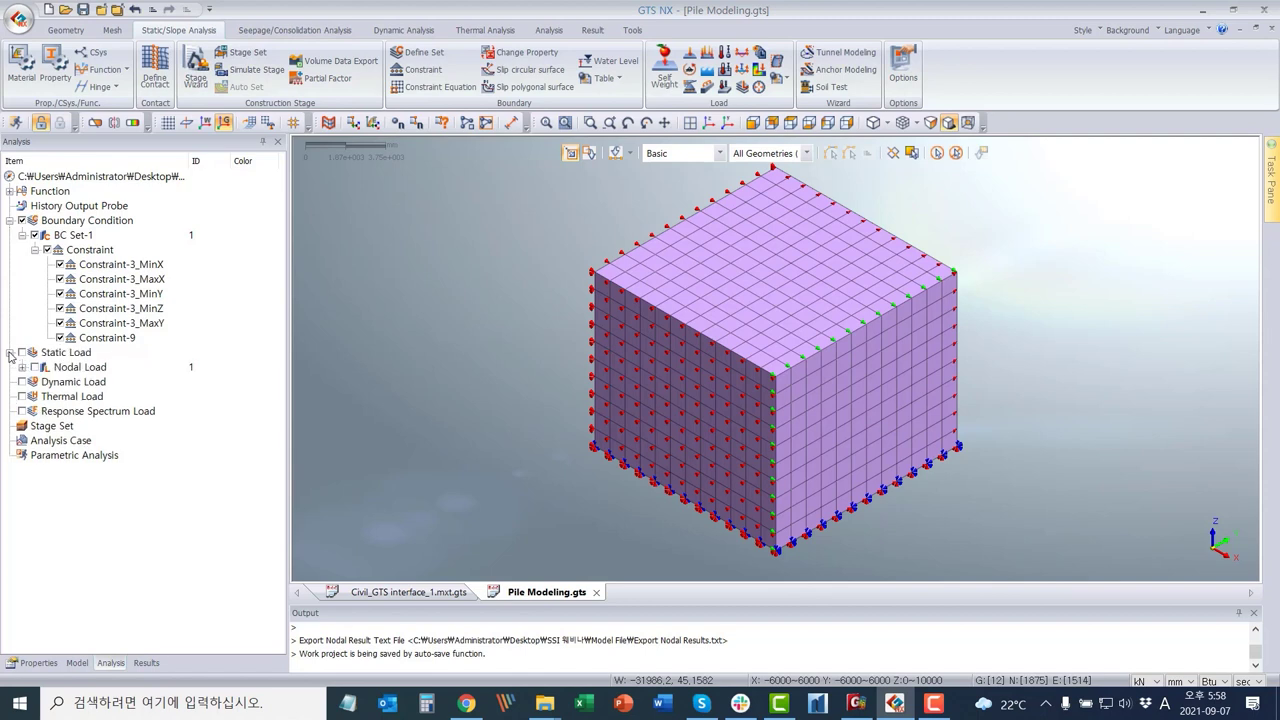
pyautogui.click(22, 367)
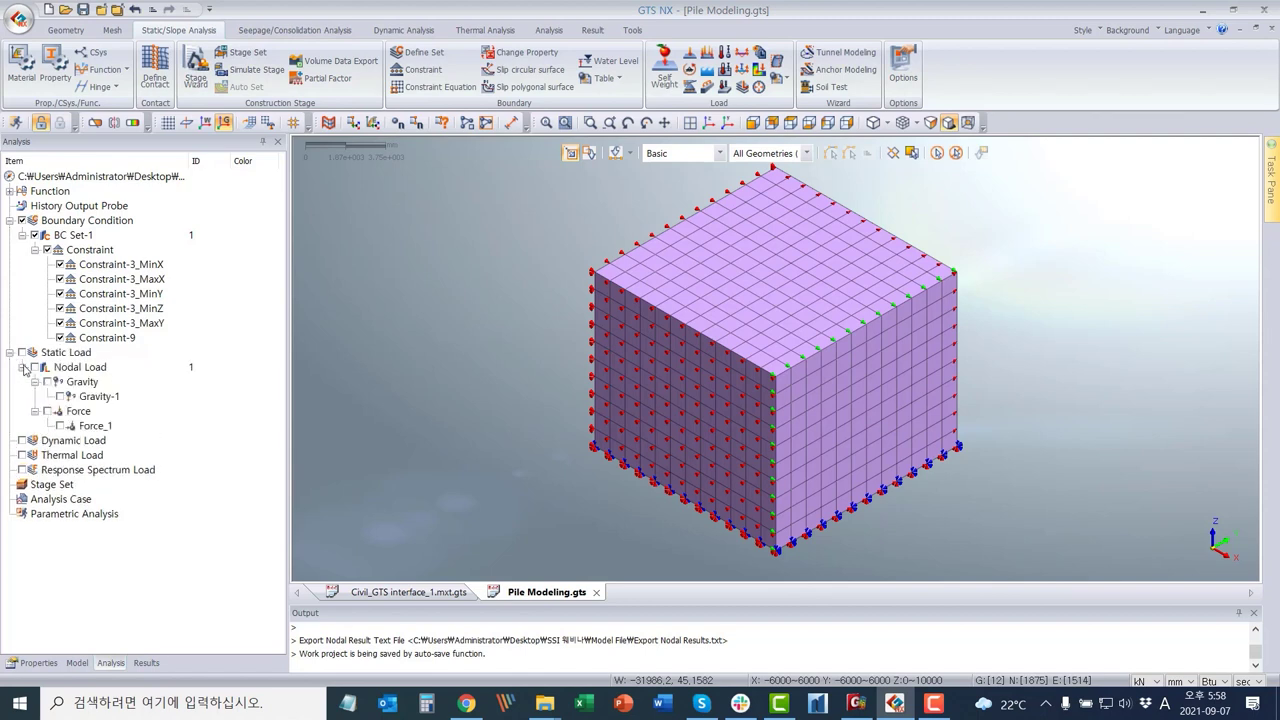
pyautogui.click(22, 367)
pyautogui.click(10, 353)
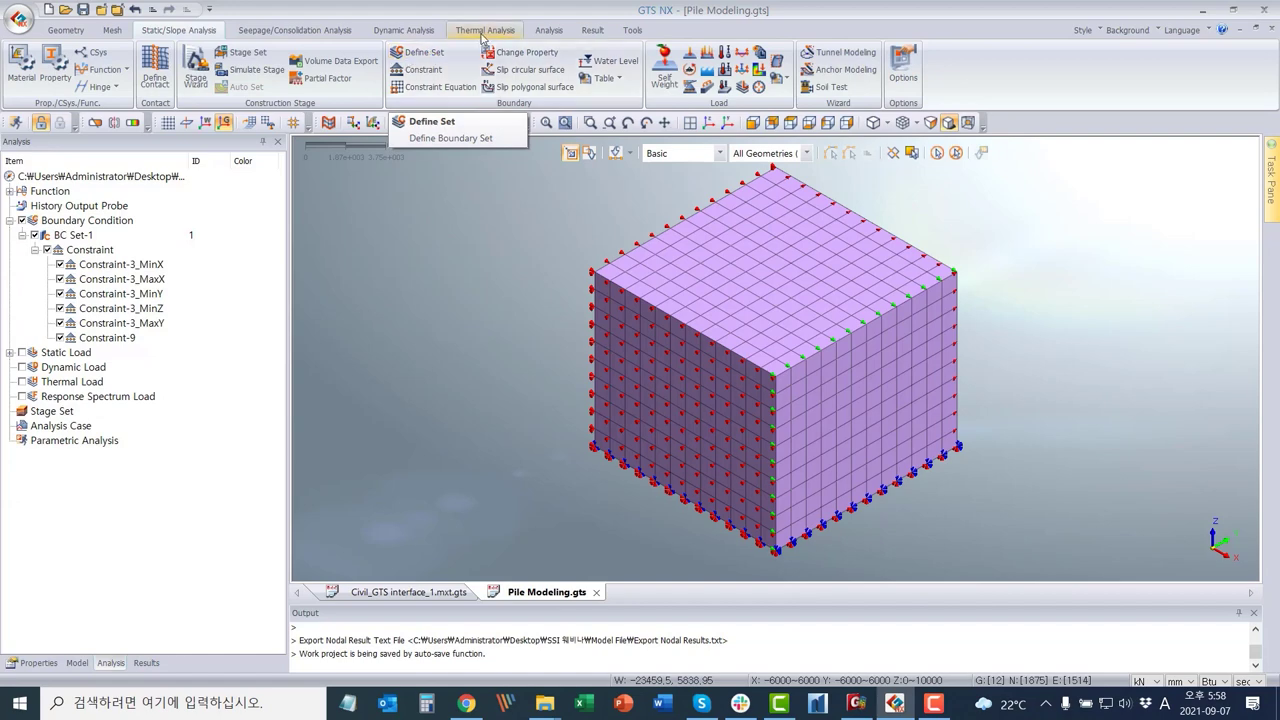
# Start a new analysis case titled NL with the Nonlinear Static solution type.
pyautogui.click(547, 31)
pyautogui.click(22, 68)
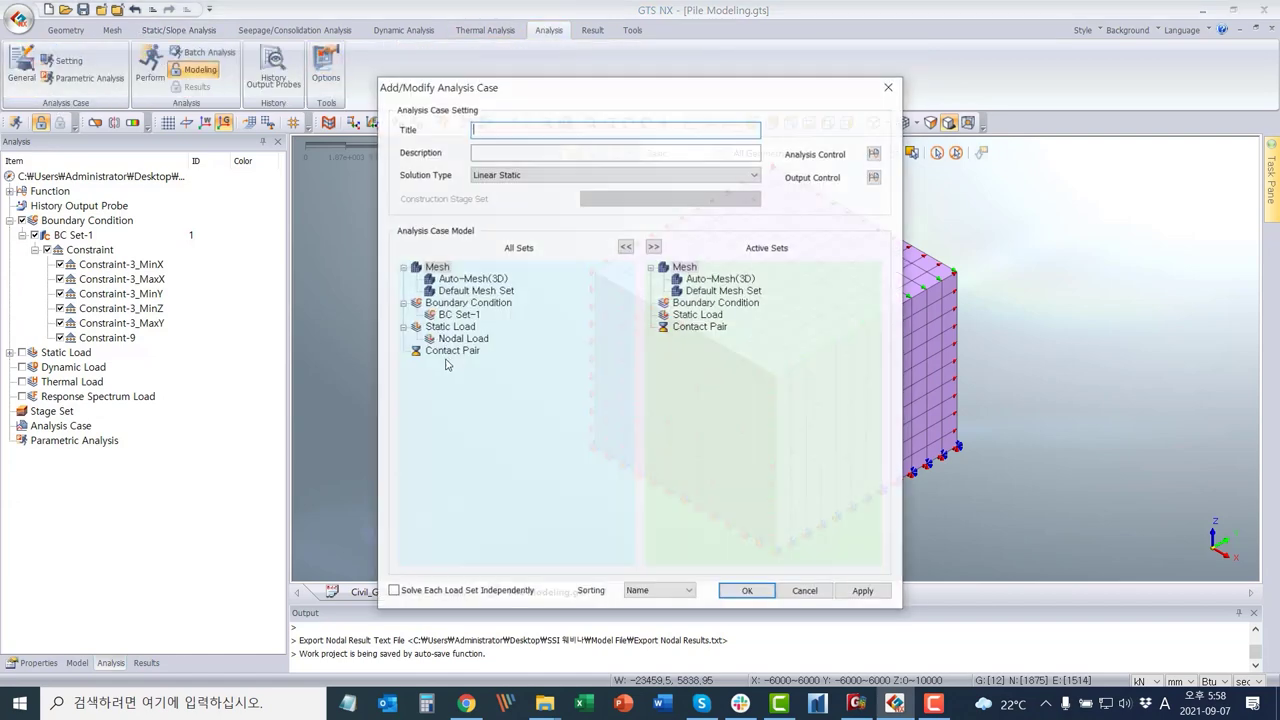
pyautogui.click(519, 128)
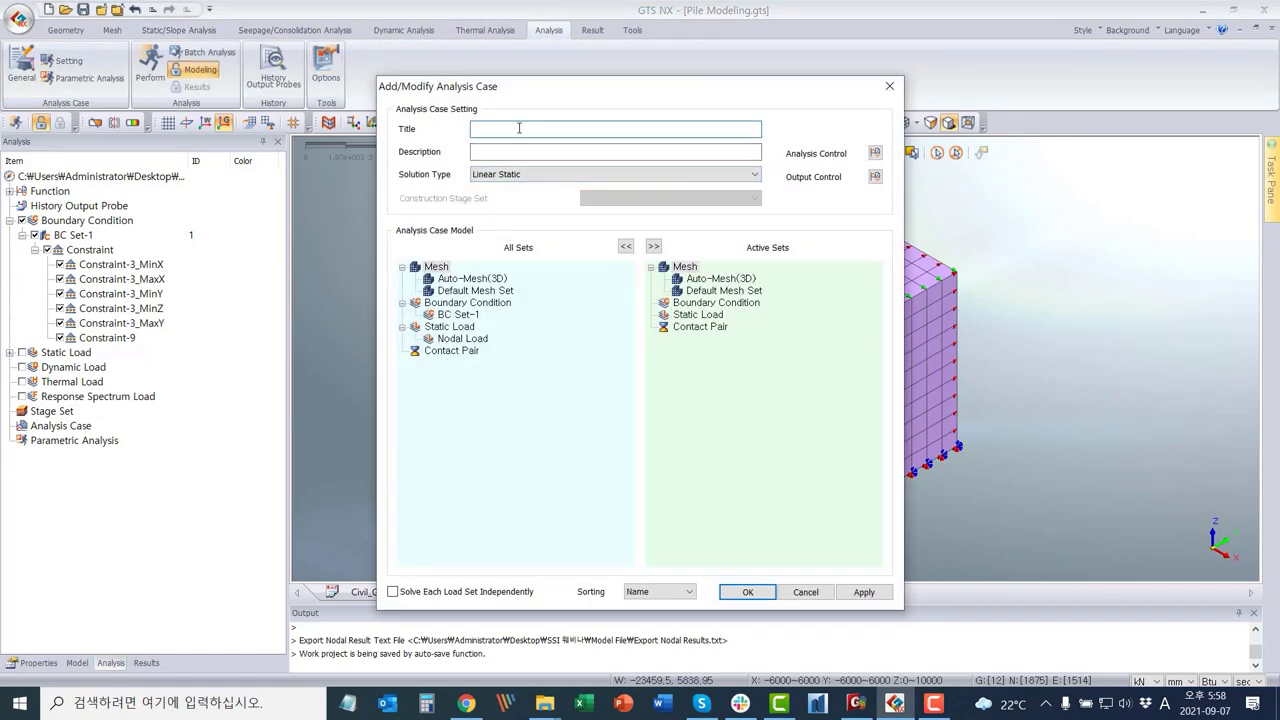
pyautogui.write('NL')
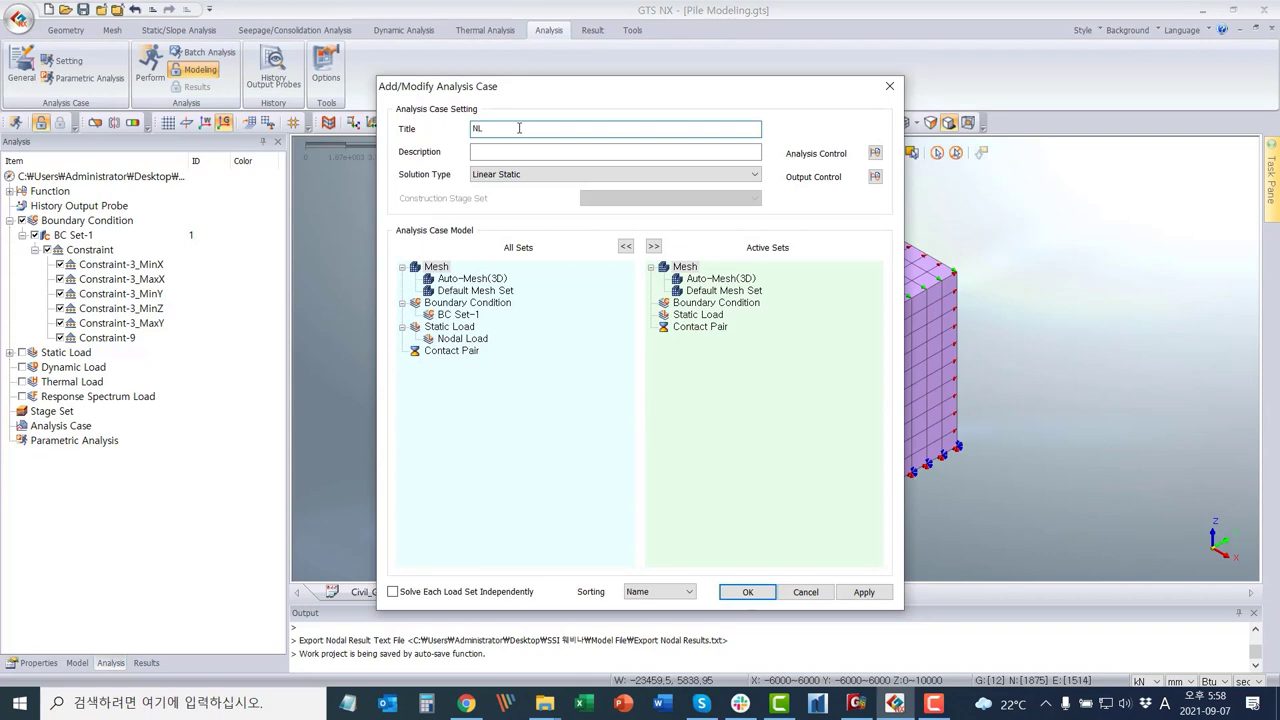
pyautogui.click(583, 174)
pyautogui.click(572, 200)
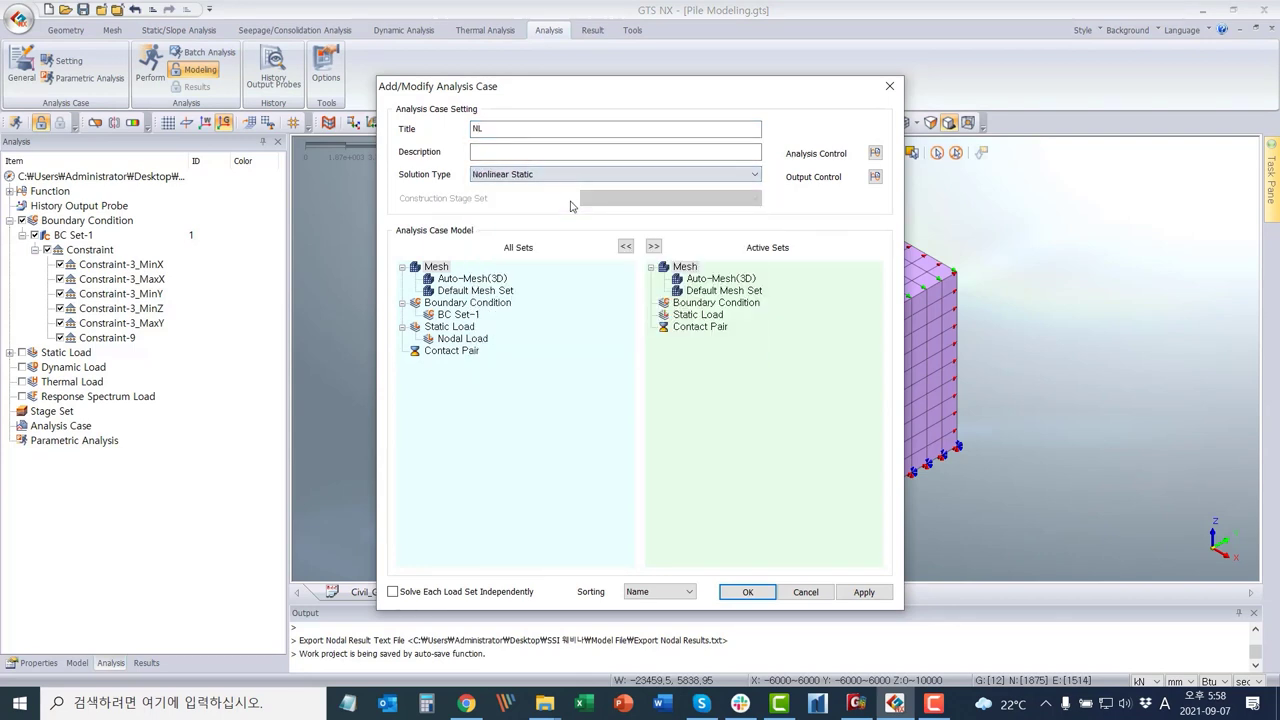
# Include in-situ analysis with self-weight in the NL case's analysis control and set the number of load increments to 5.
pyautogui.click(875, 154)
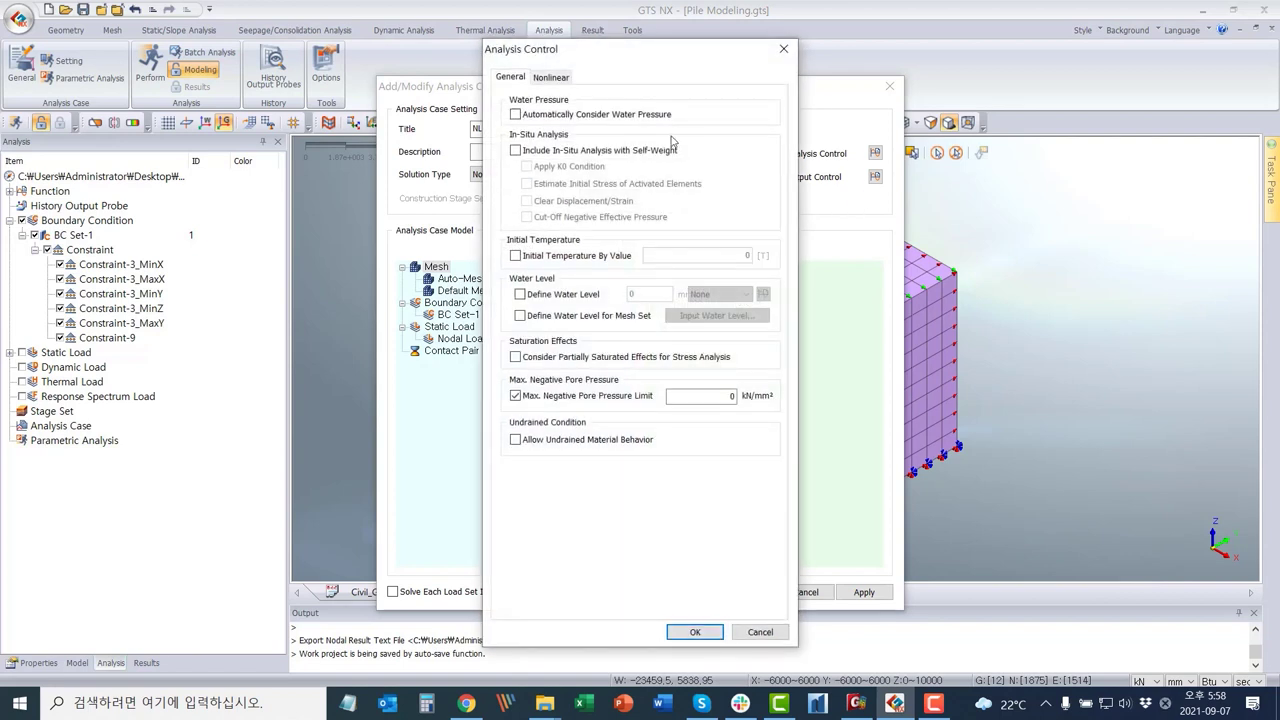
pyautogui.click(552, 151)
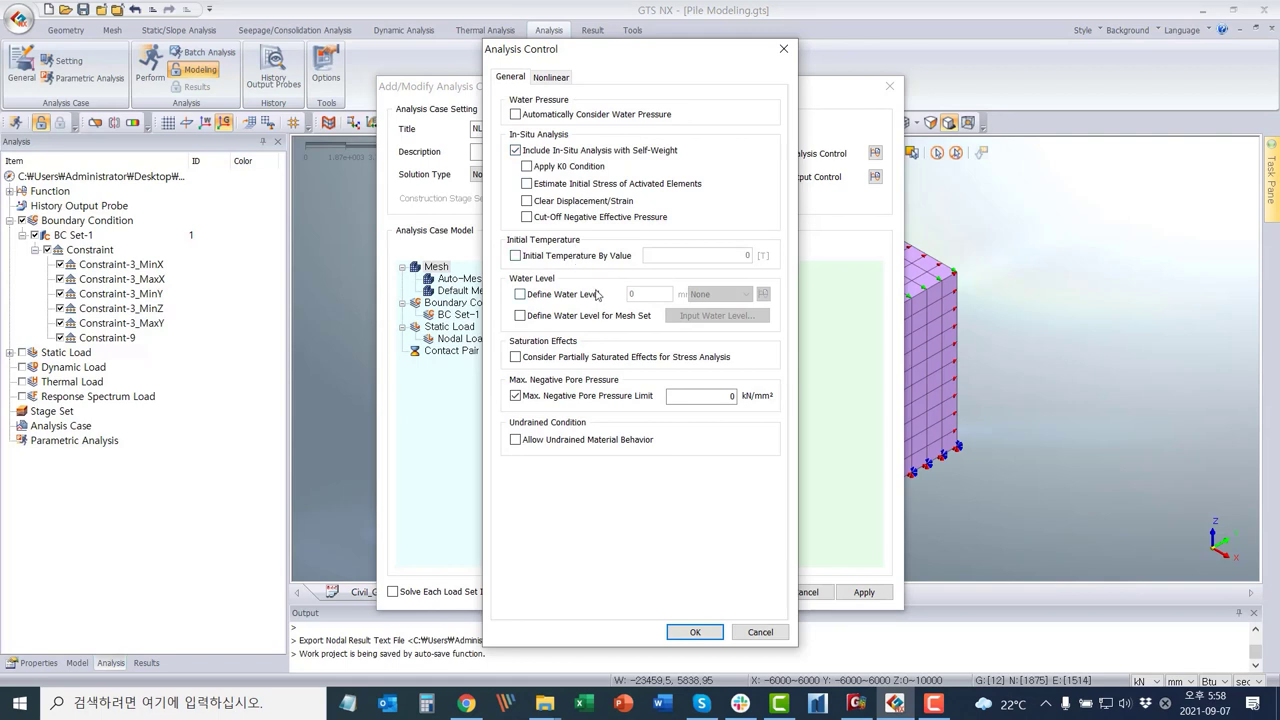
pyautogui.click(563, 79)
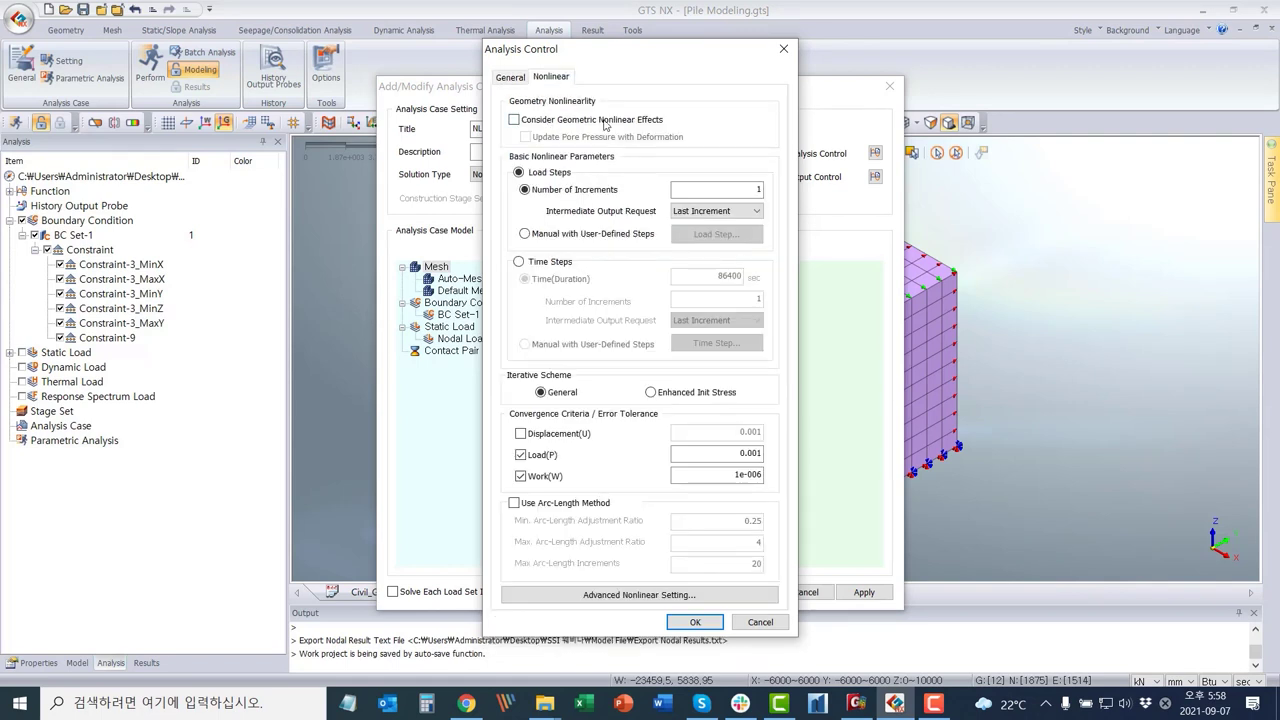
pyautogui.doubleClick(676, 189)
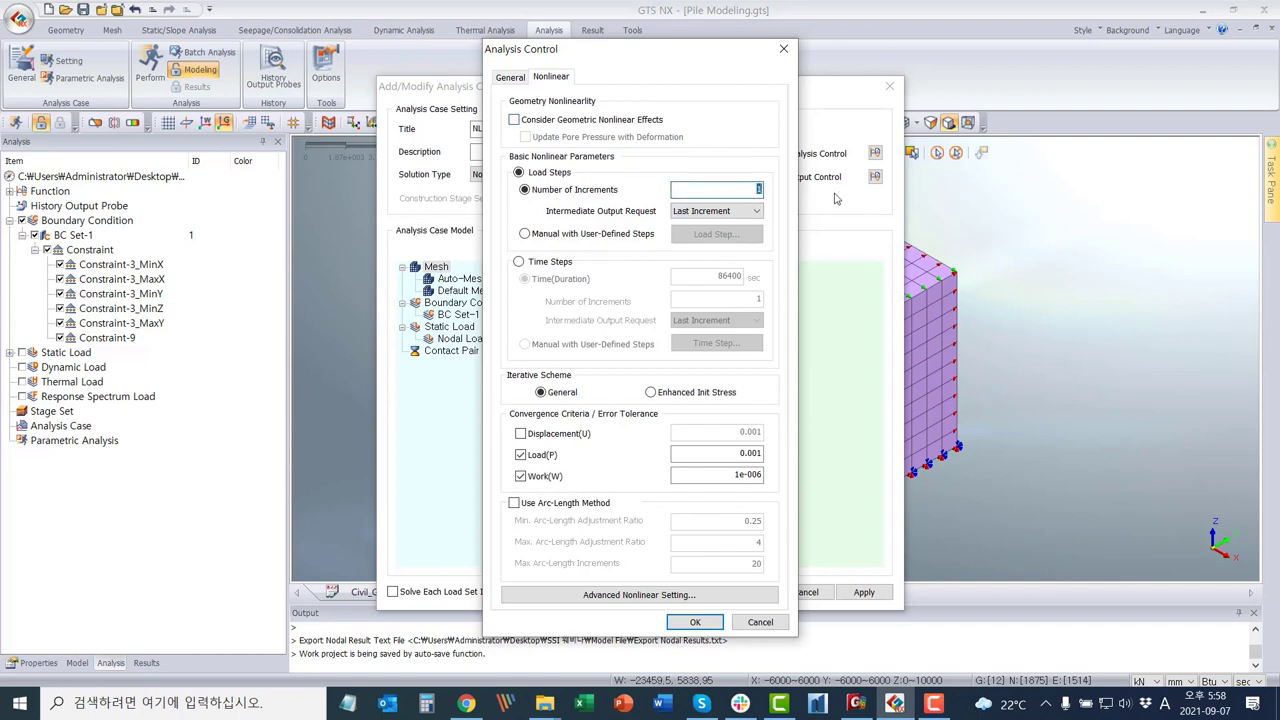
pyautogui.click(707, 629)
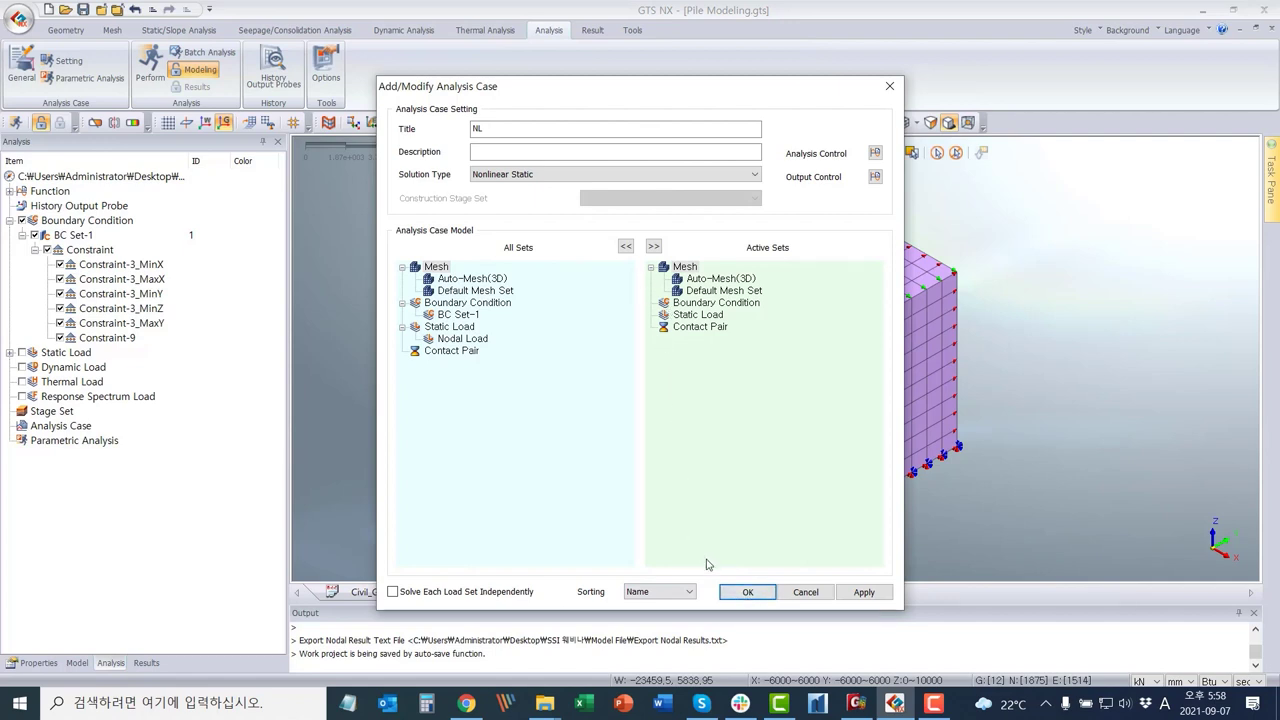
# Activate BC Set-1 and the Nodal Load set for the NL case alongside both mesh sets, and save the analysis case.
pyautogui.click(653, 246)
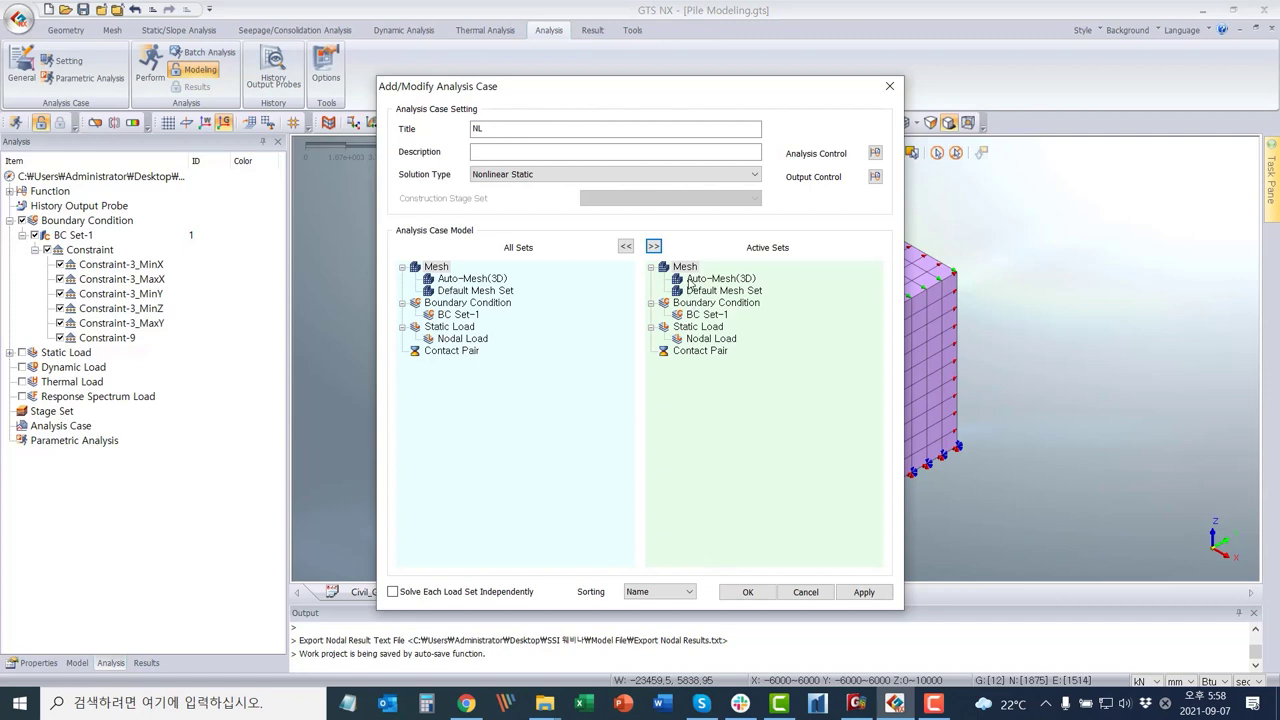
pyautogui.click(689, 280)
pyautogui.click(693, 291)
pyautogui.click(696, 315)
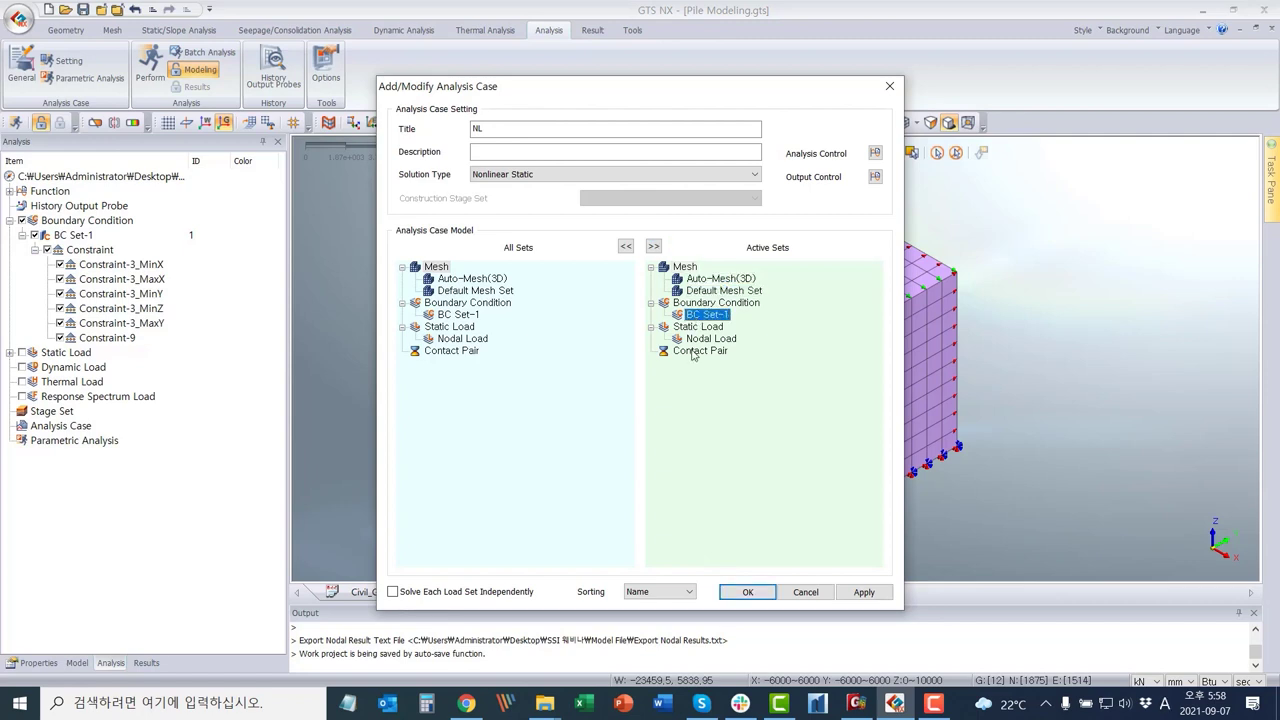
pyautogui.press('Down')
pyautogui.press('Down')
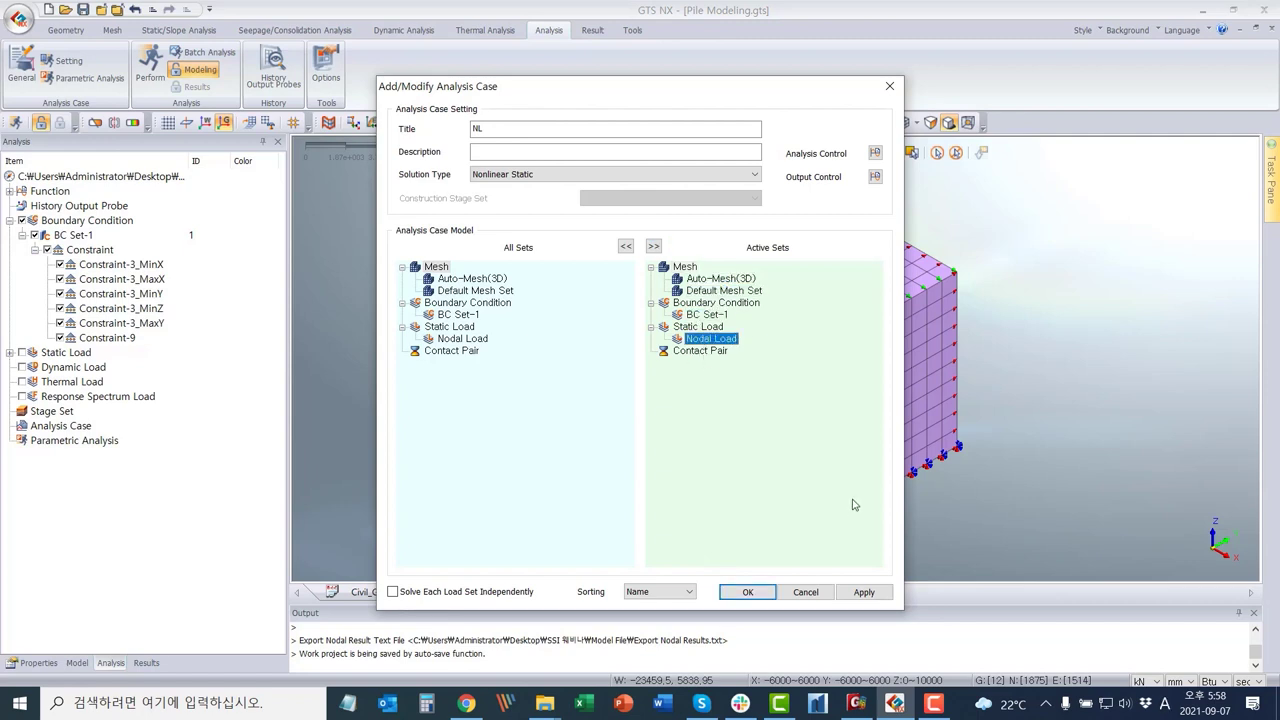
pyautogui.click(757, 596)
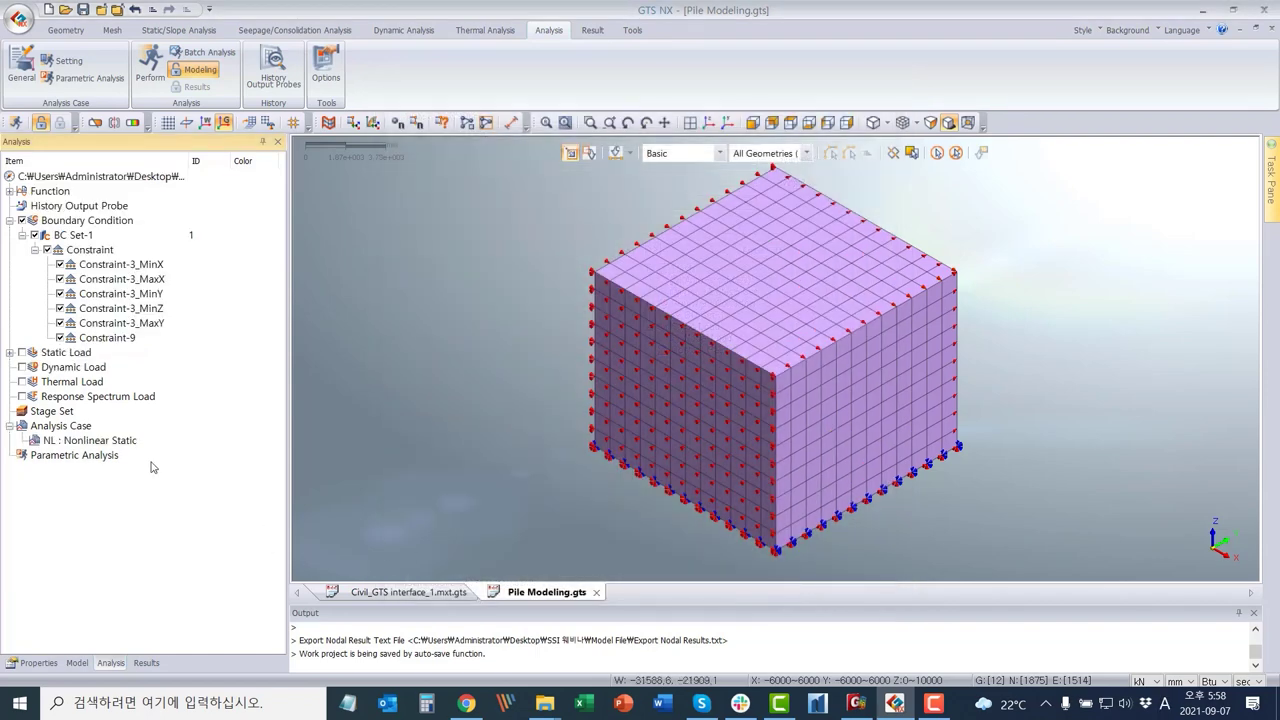
# Run the NL nonlinear static analysis case.
pyautogui.click(124, 441)
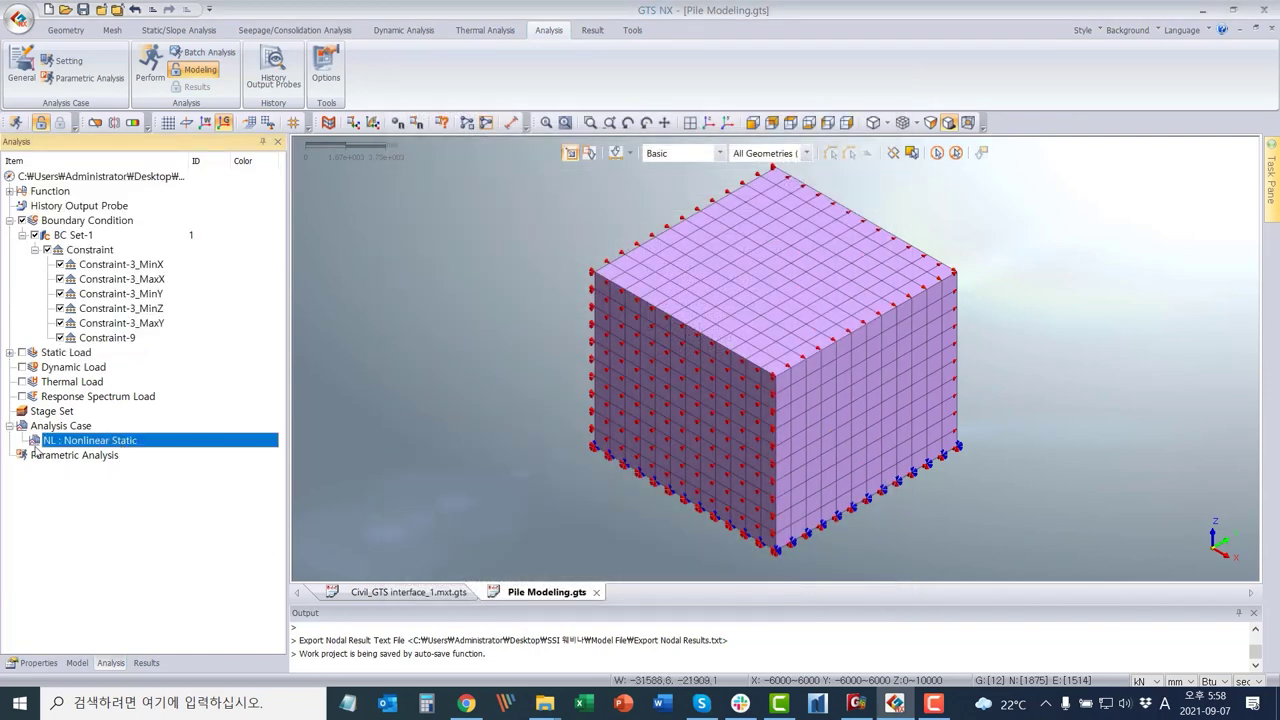
pyautogui.rightClick(126, 444)
pyautogui.click(170, 463)
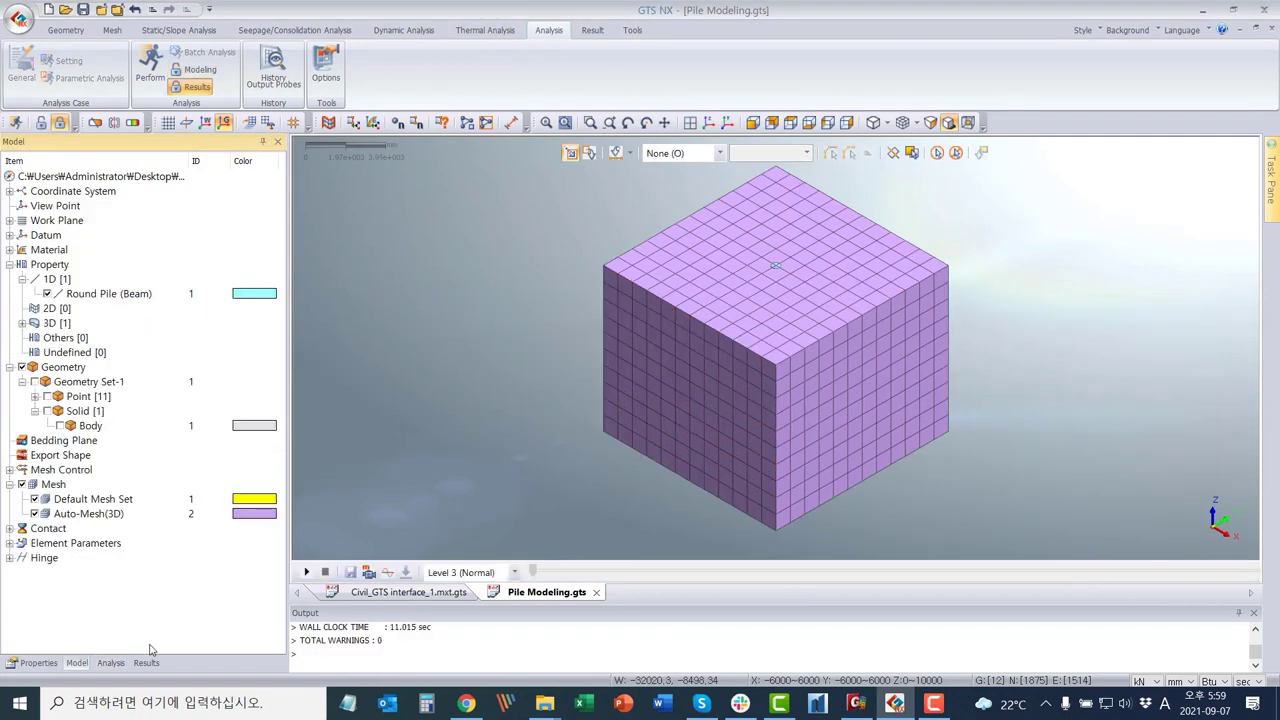
# Display the total translation and TX translation contours for the Nonlinear Static step INCR=5 of the NL results.
pyautogui.click(150, 662)
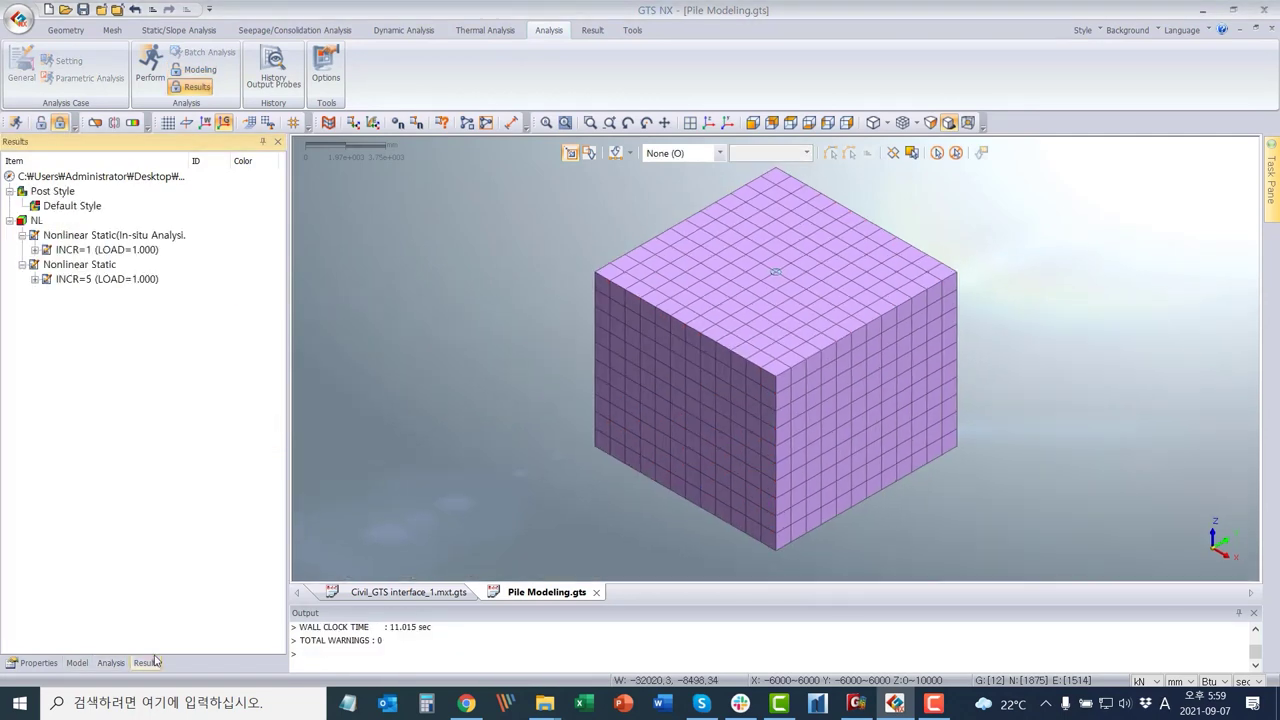
pyautogui.moveTo(190, 159); pyautogui.dragTo(252, 160)
pyautogui.click(34, 280)
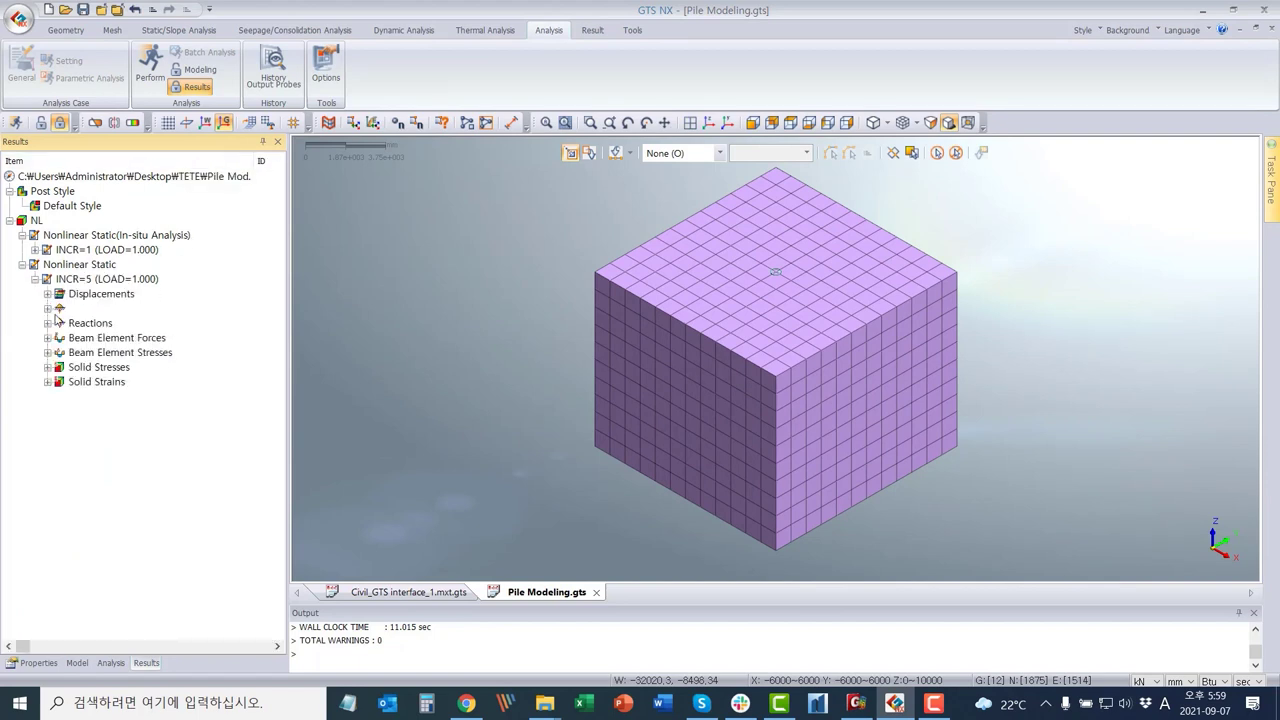
pyautogui.click(47, 294)
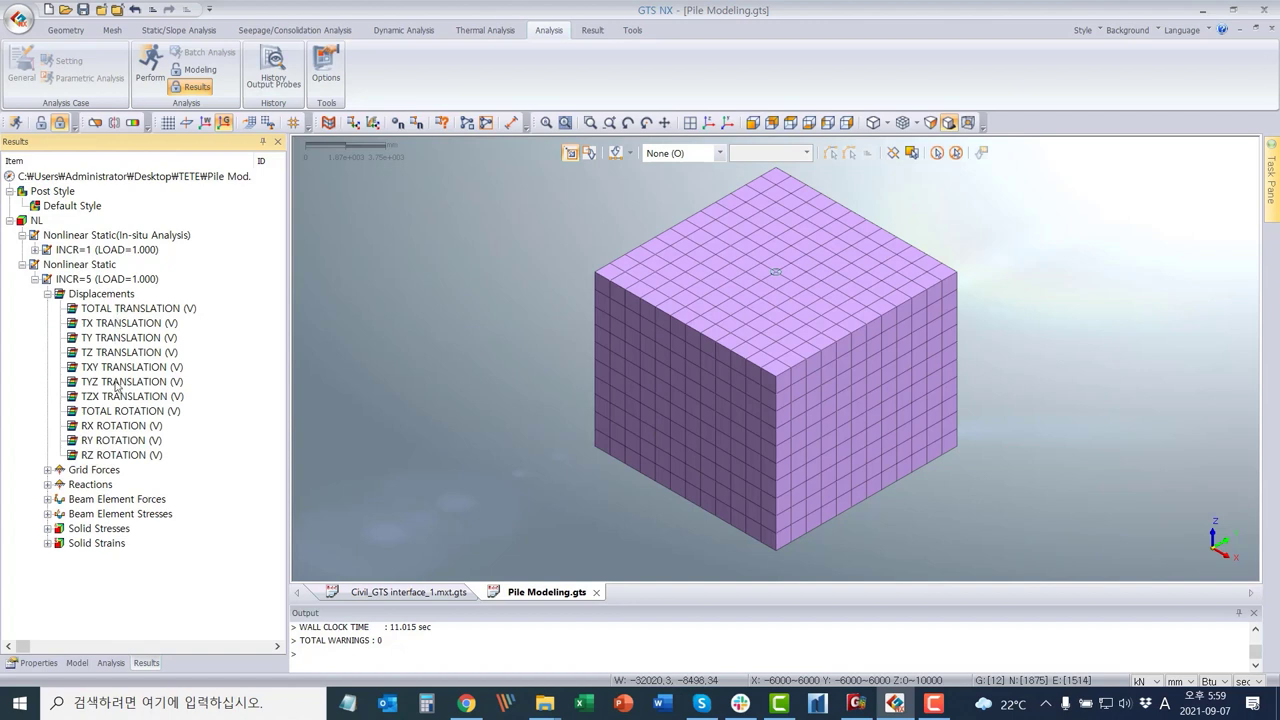
pyautogui.doubleClick(146, 312)
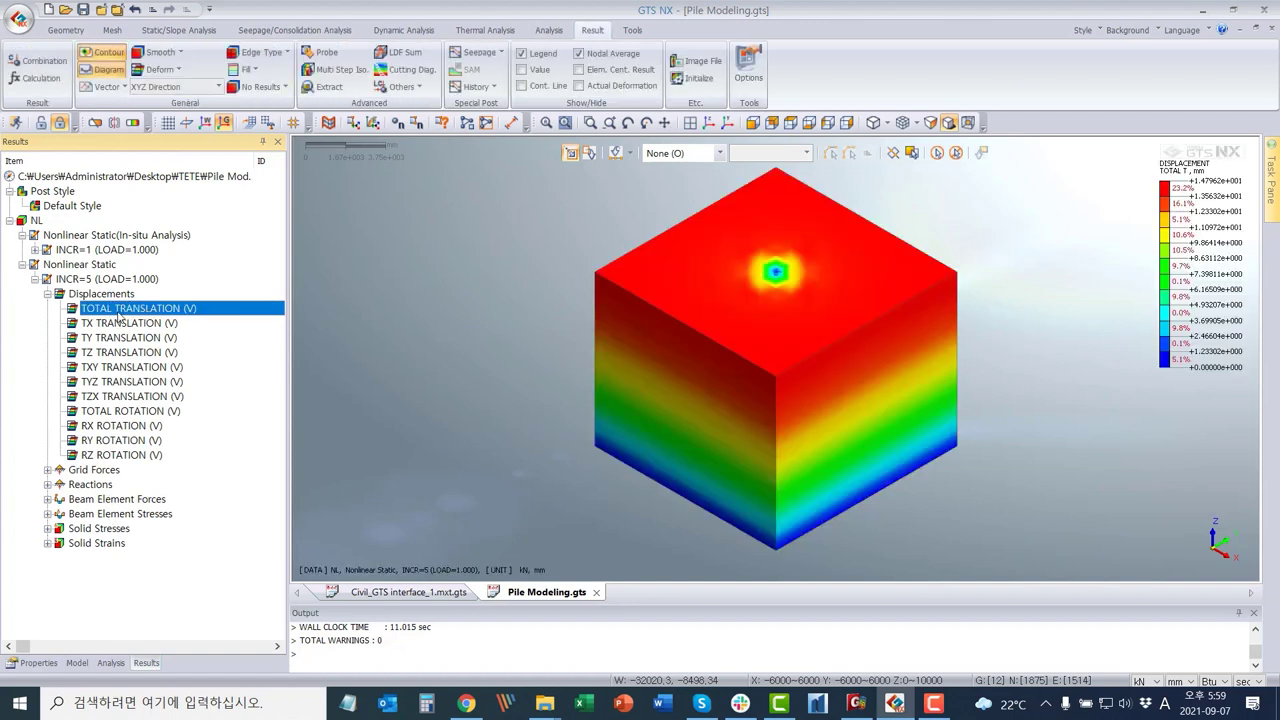
pyautogui.doubleClick(173, 323)
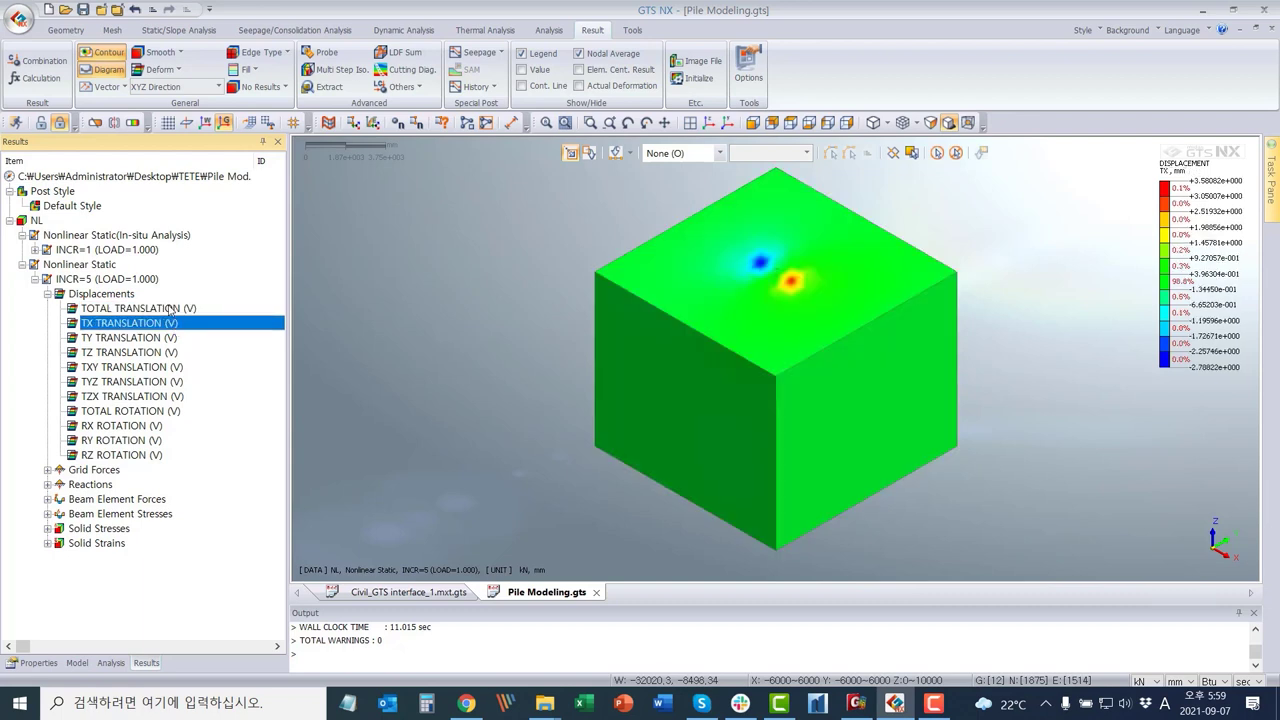
# Probe the TX displacement at the nodes in the red and blue spots on the soil block's top face.
pyautogui.click(324, 88)
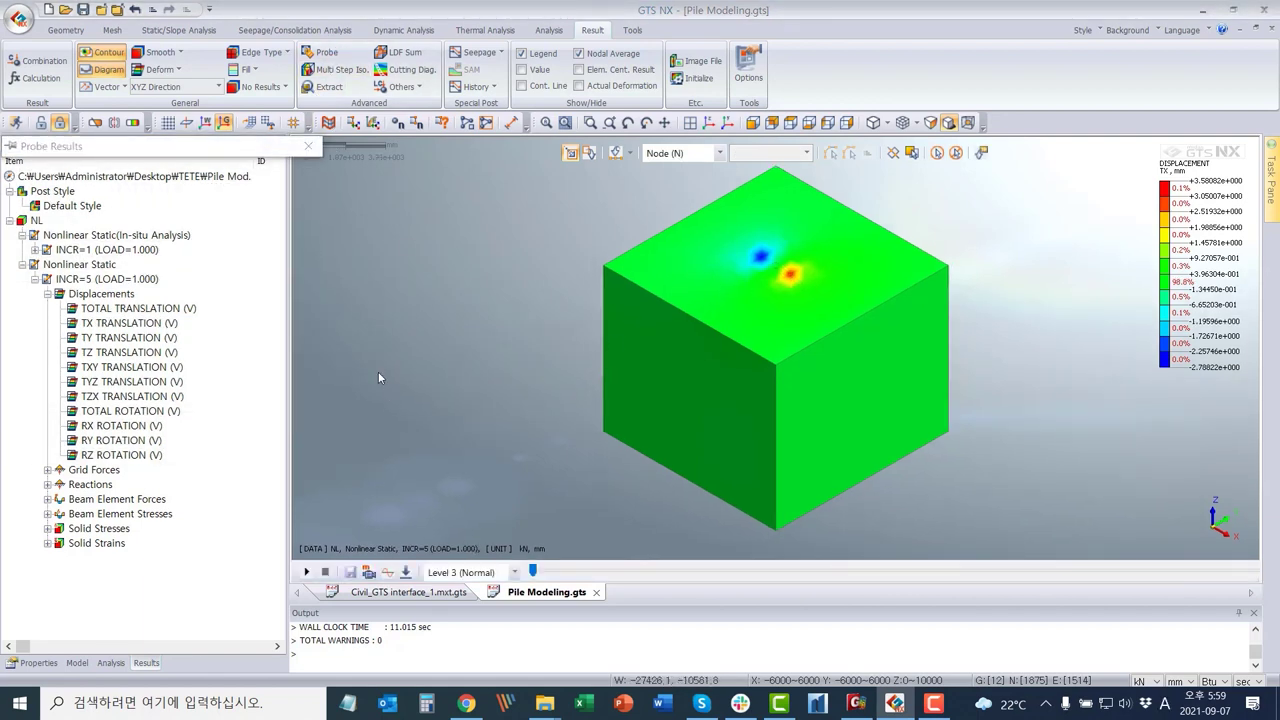
pyautogui.click(235, 148)
pyautogui.moveTo(235, 148); pyautogui.dragTo(489, 167)
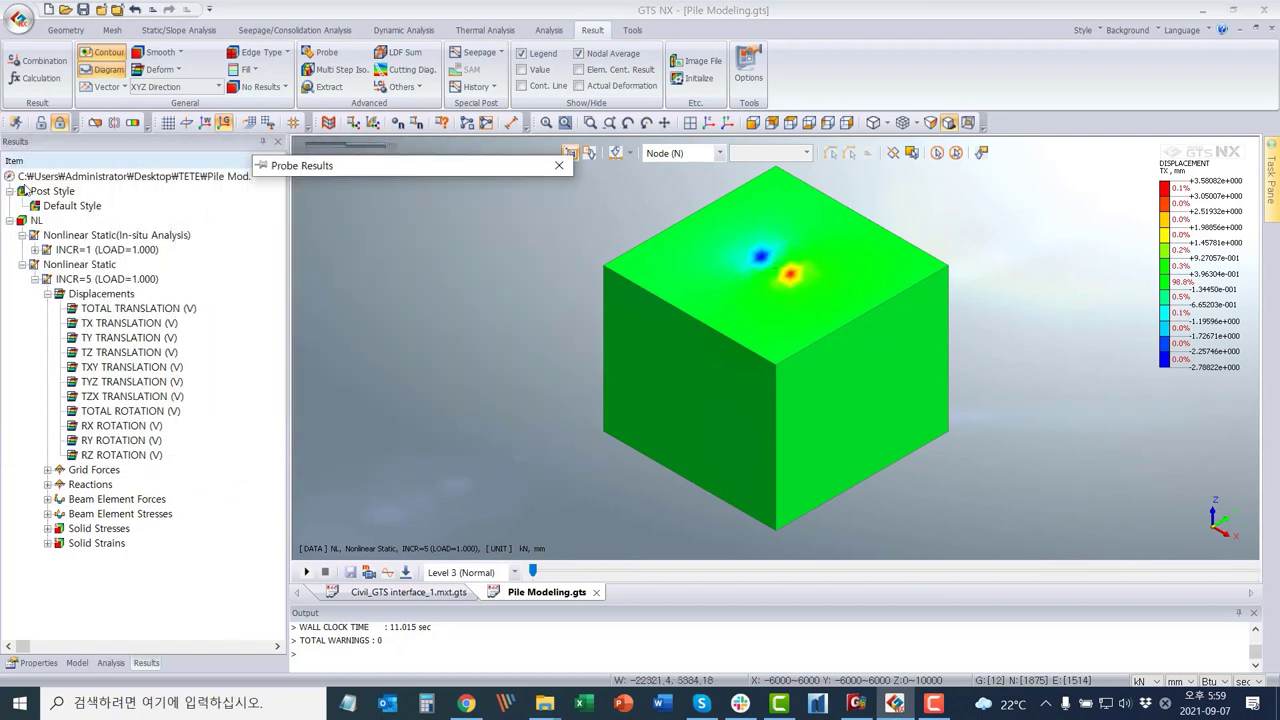
pyautogui.click(265, 169)
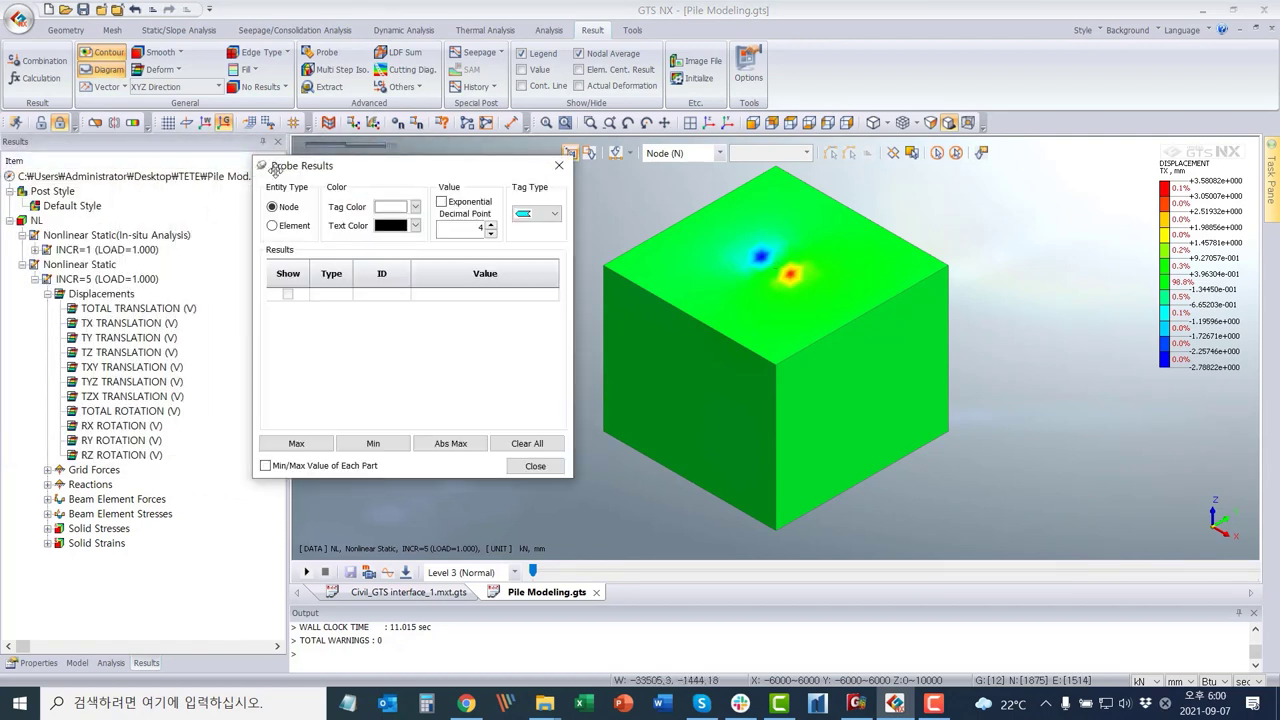
pyautogui.click(795, 278)
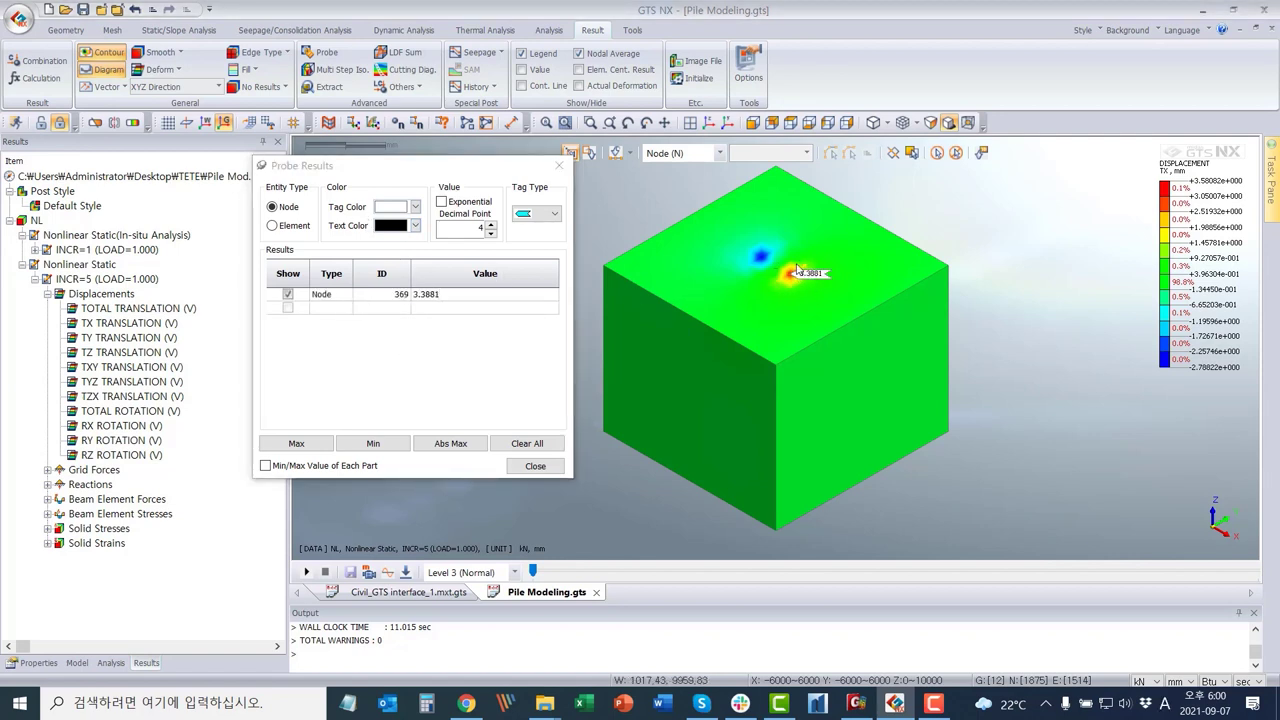
pyautogui.click(761, 257)
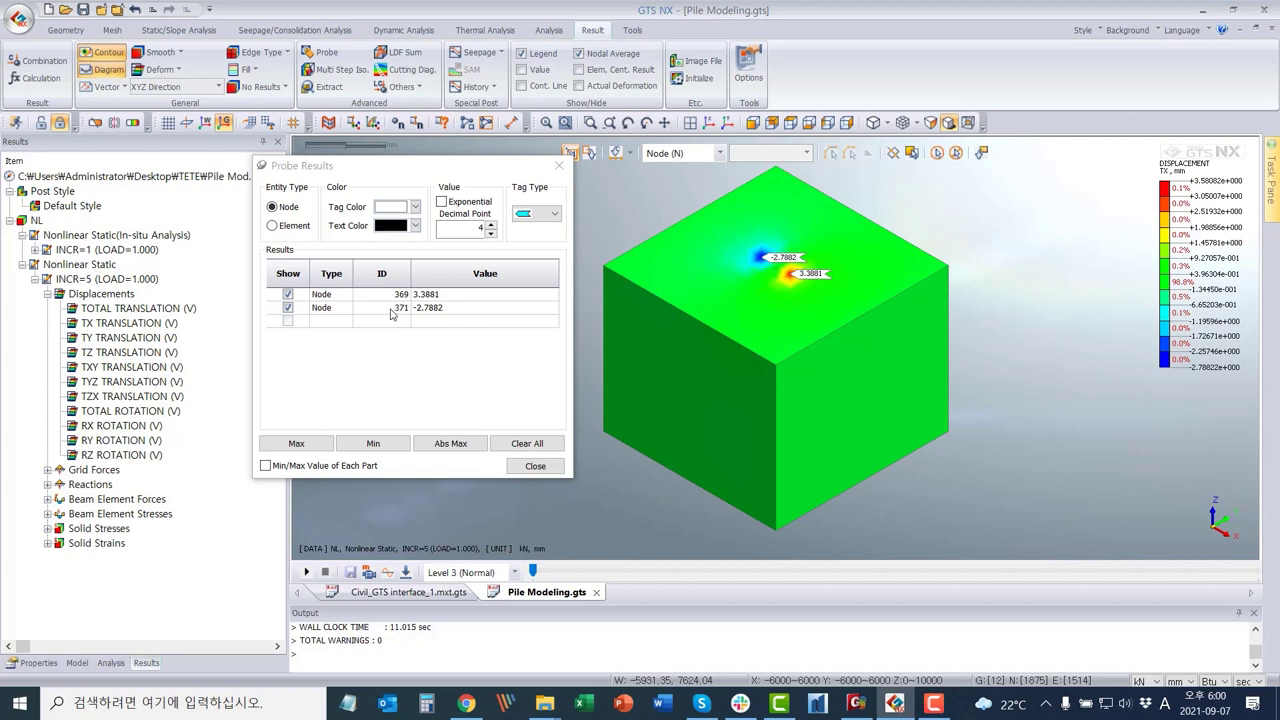
pyautogui.click(557, 166)
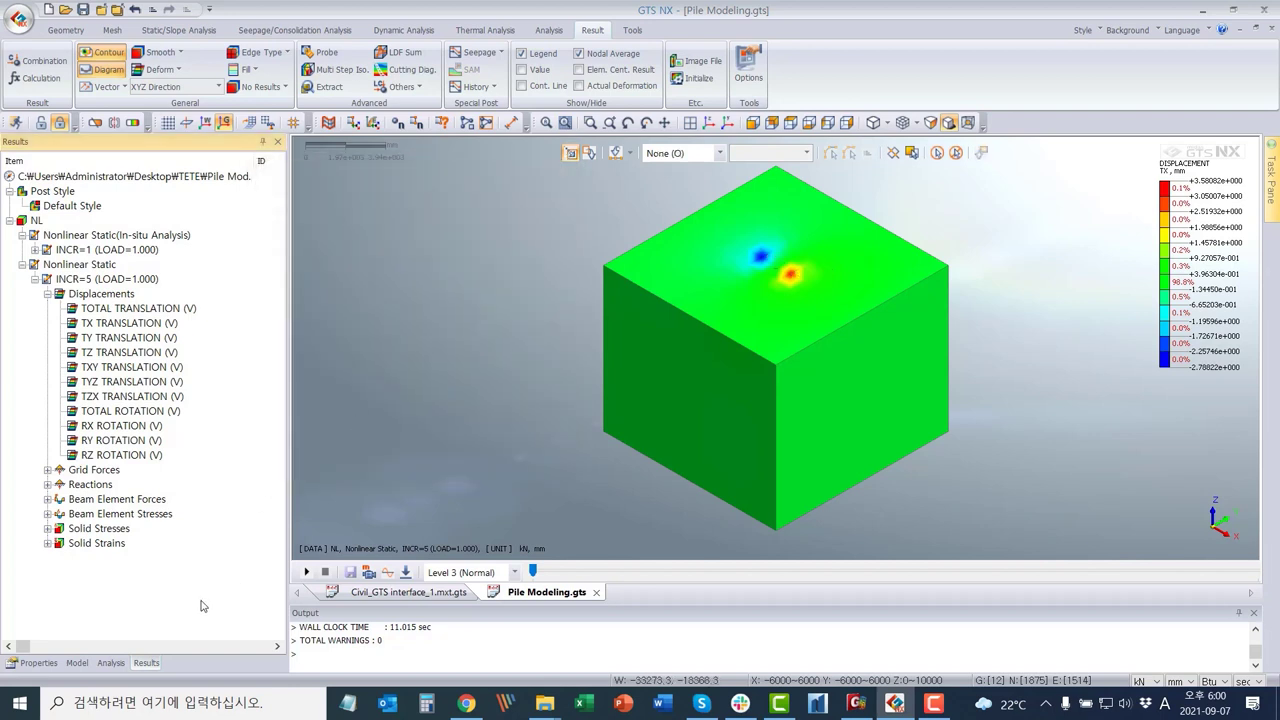
# Hide the Auto-Mesh(3D) soil mesh to inspect the TX displacement of the pile alone, and show the mesh again.
pyautogui.click(76, 663)
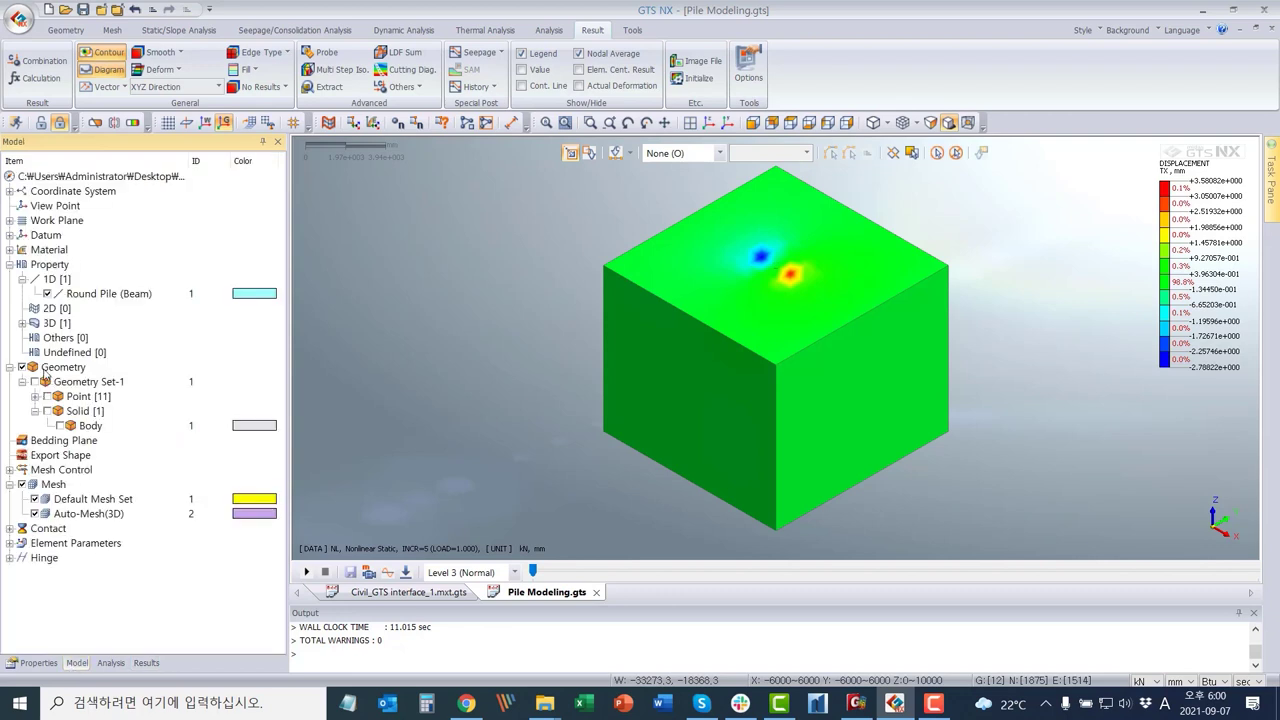
pyautogui.click(35, 513)
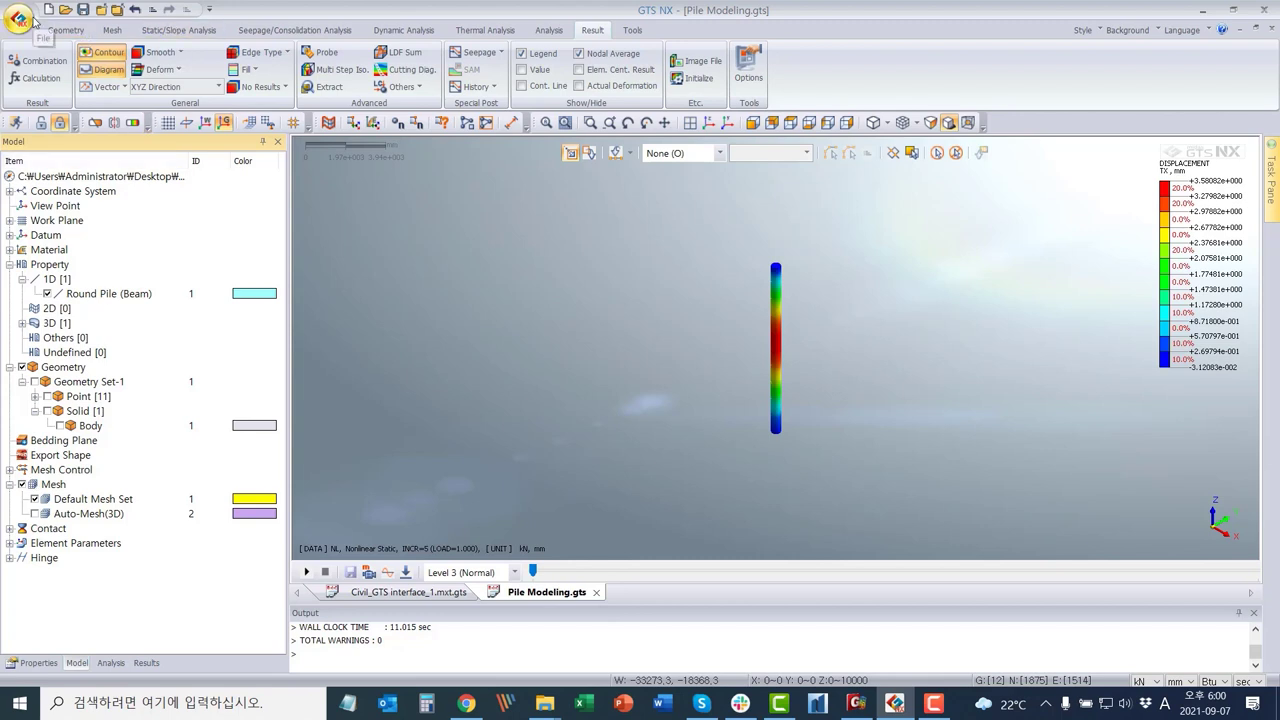
pyautogui.click(35, 513)
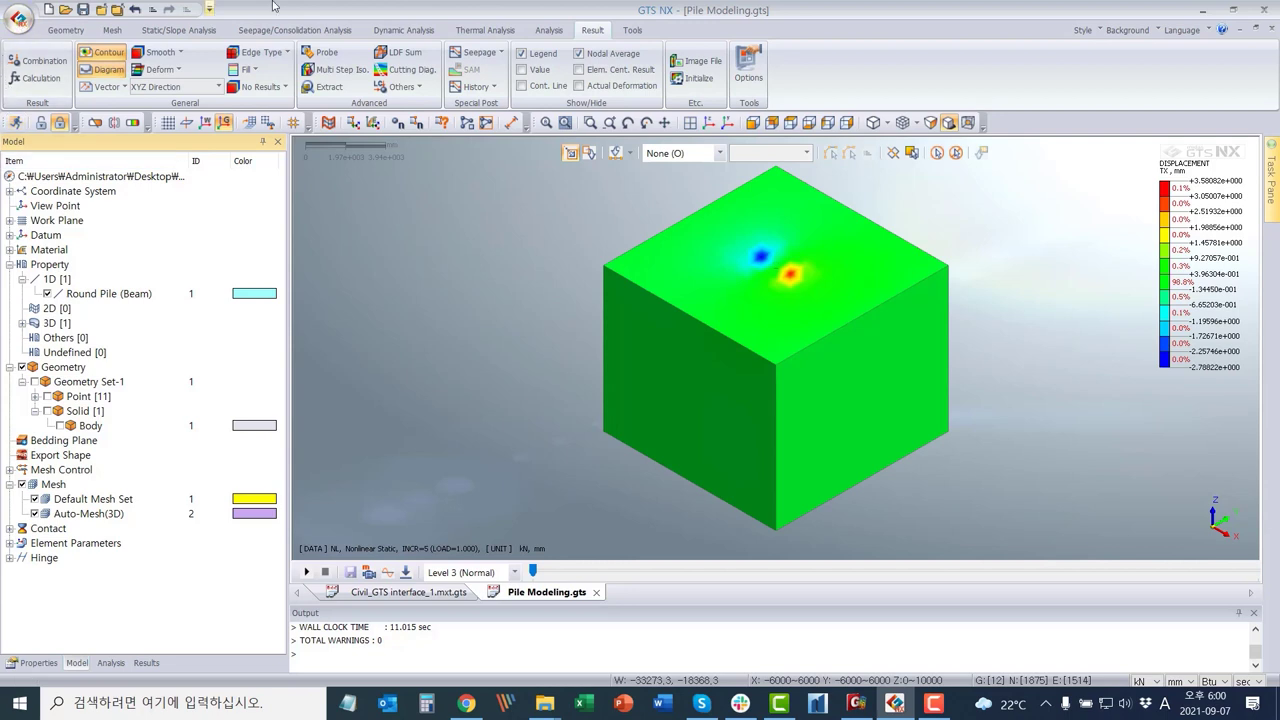
# Set up a nodal results export by load set for Nodal Load, with analysis set NL and Forces-Displacements results, choosing the result components.
pyautogui.click(20, 19)
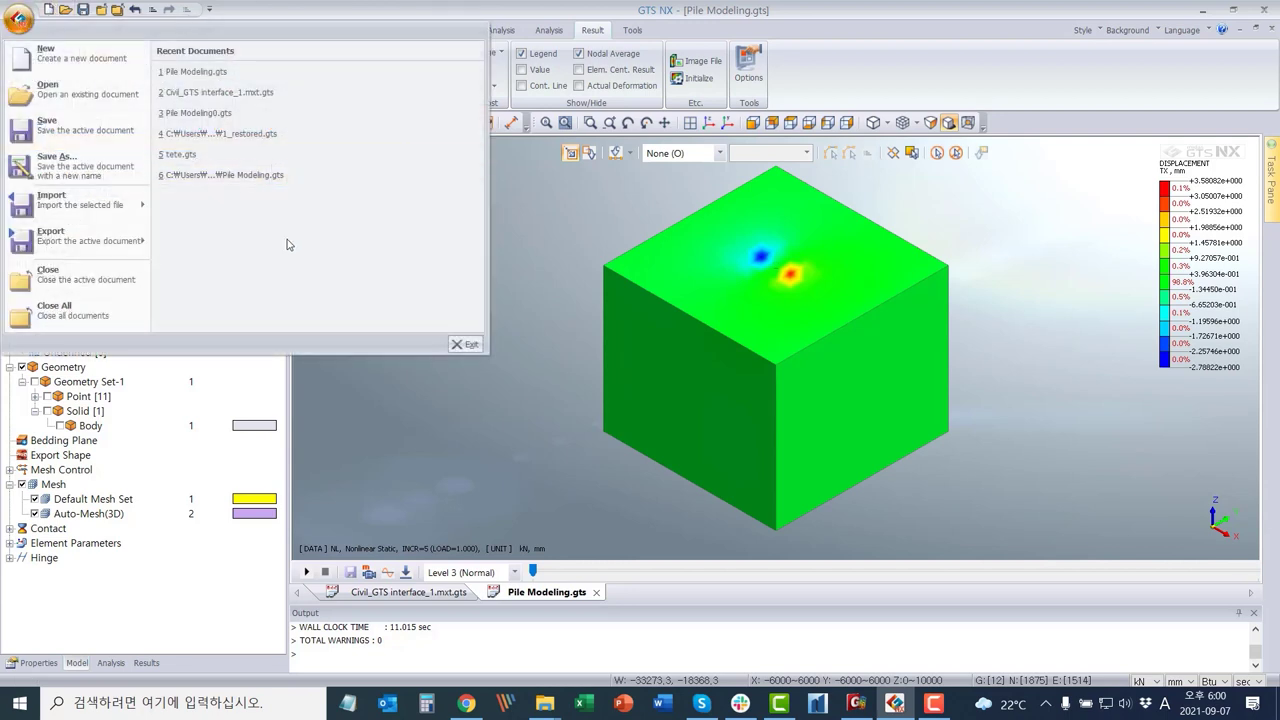
pyautogui.moveTo(140, 234)
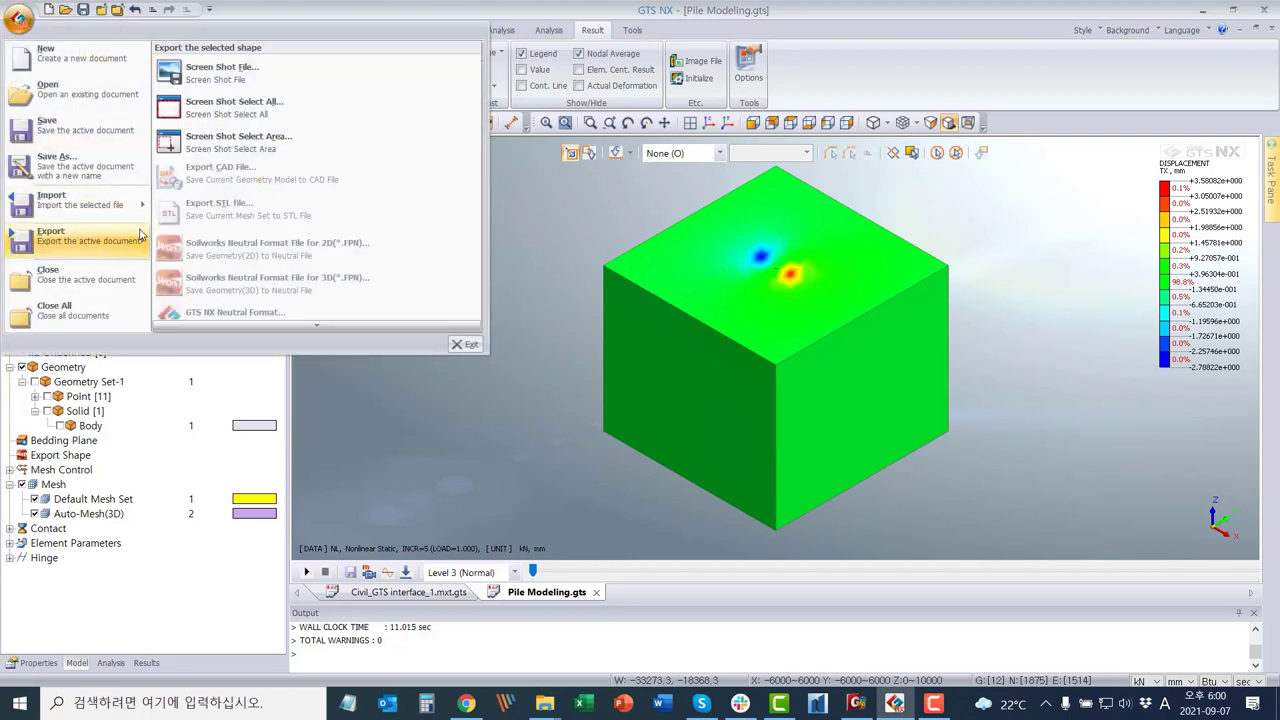
pyautogui.scroll(-3, 250, 240)
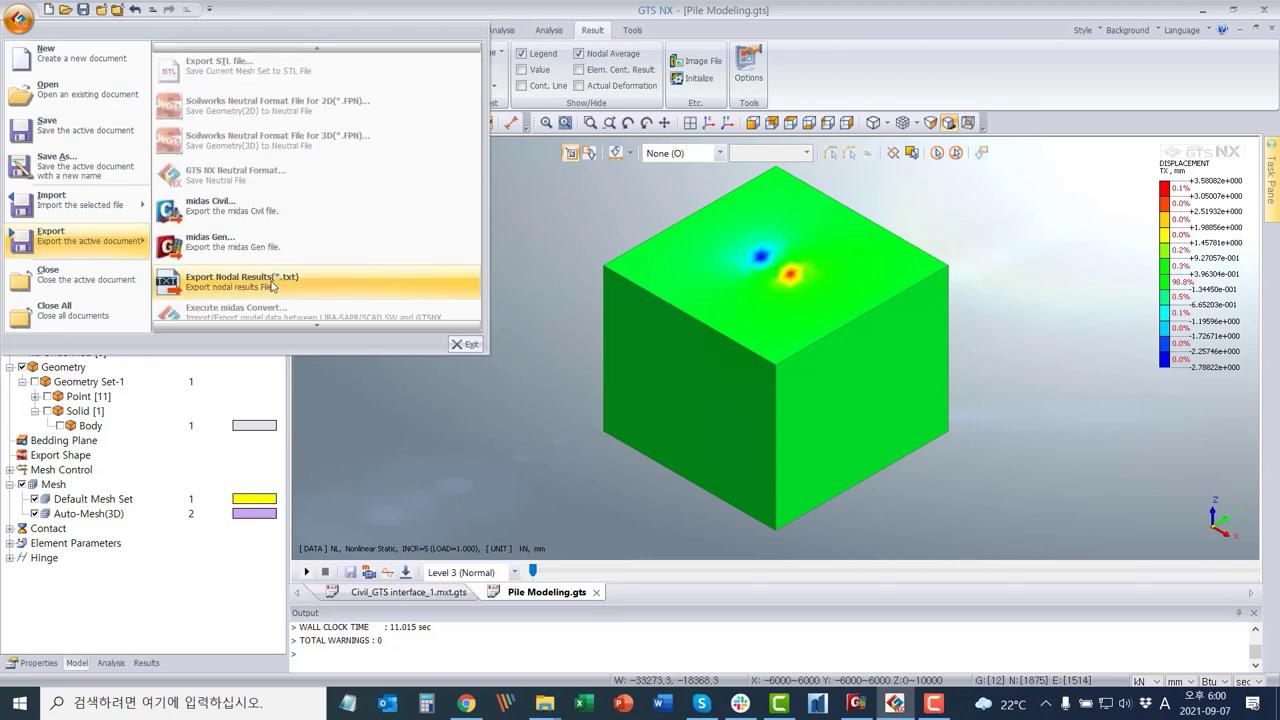
pyautogui.click(271, 287)
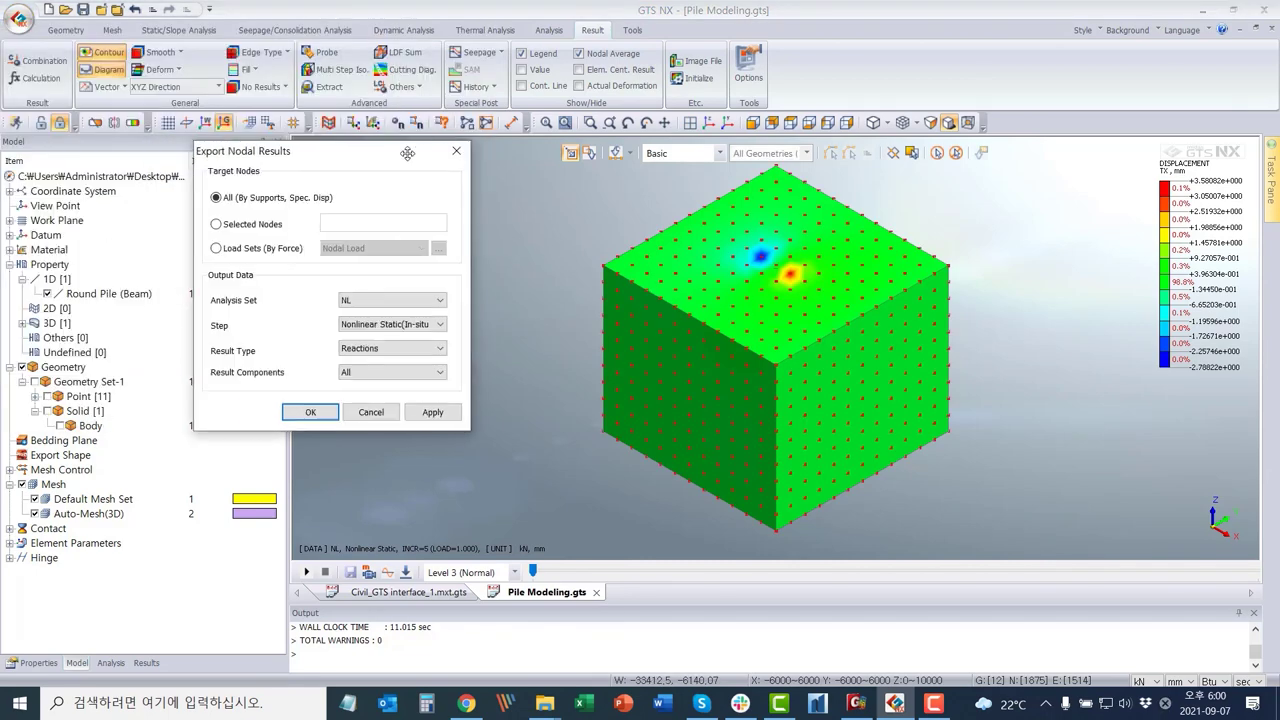
pyautogui.click(291, 251)
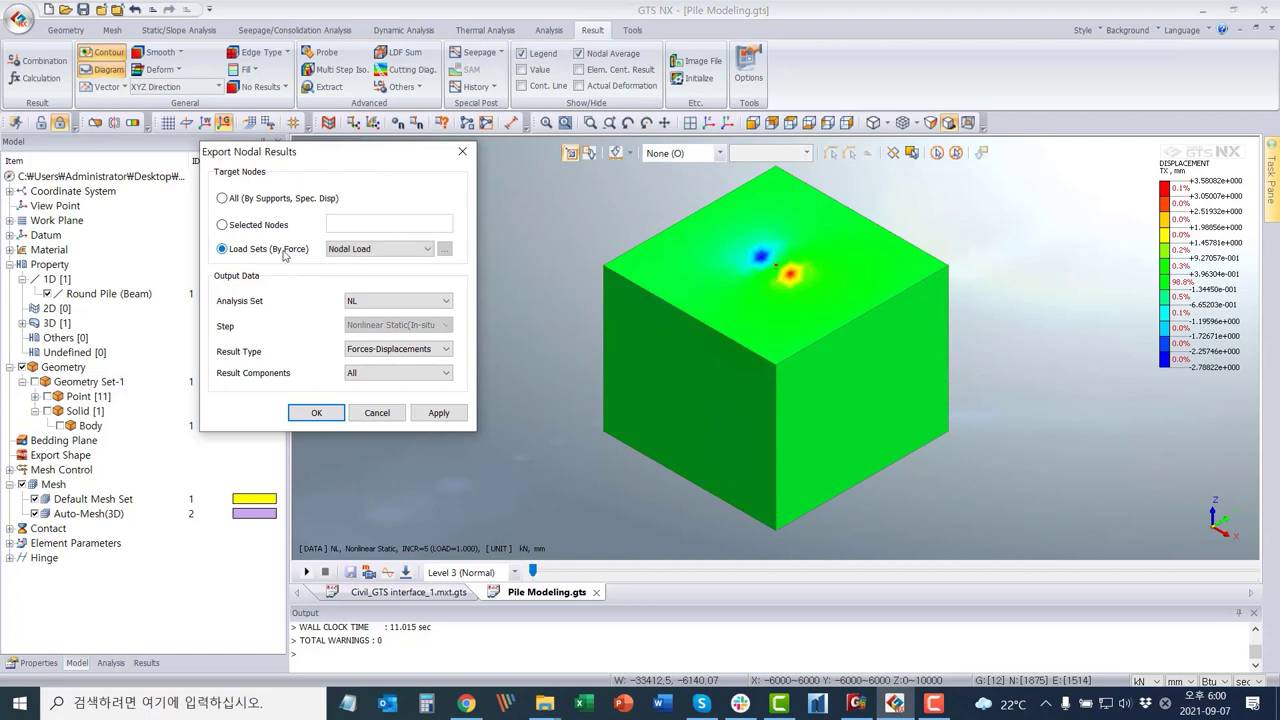
pyautogui.click(386, 256)
pyautogui.click(383, 259)
pyautogui.click(427, 349)
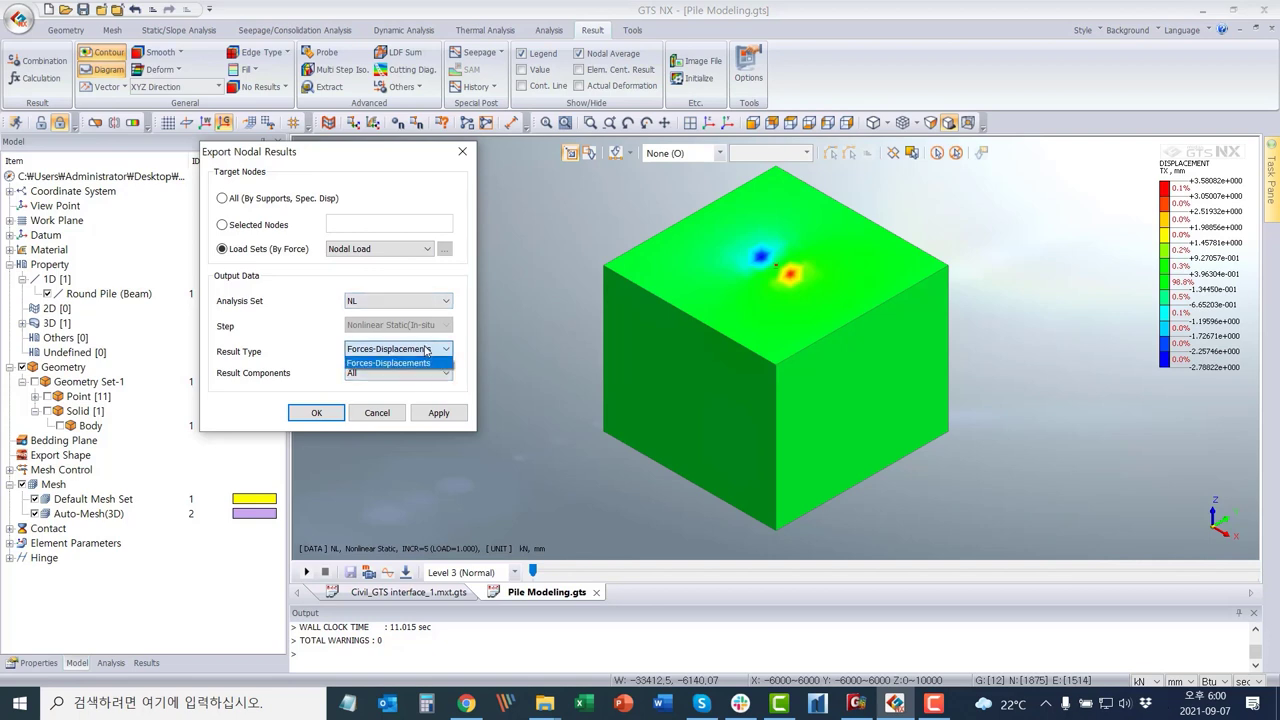
pyautogui.click(427, 349)
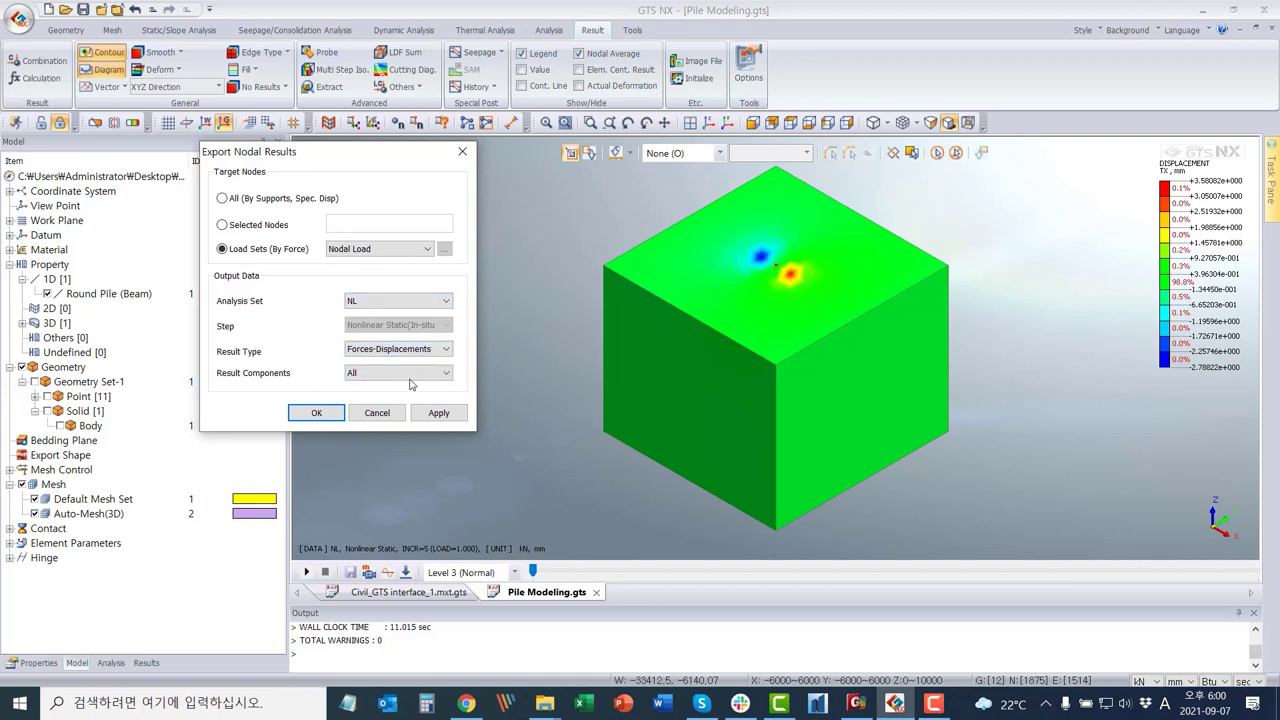
pyautogui.click(409, 378)
pyautogui.click(415, 398)
# Save the exported nodal results over Export Nodal Results.txt in the Model File folder.
pyautogui.click(316, 413)
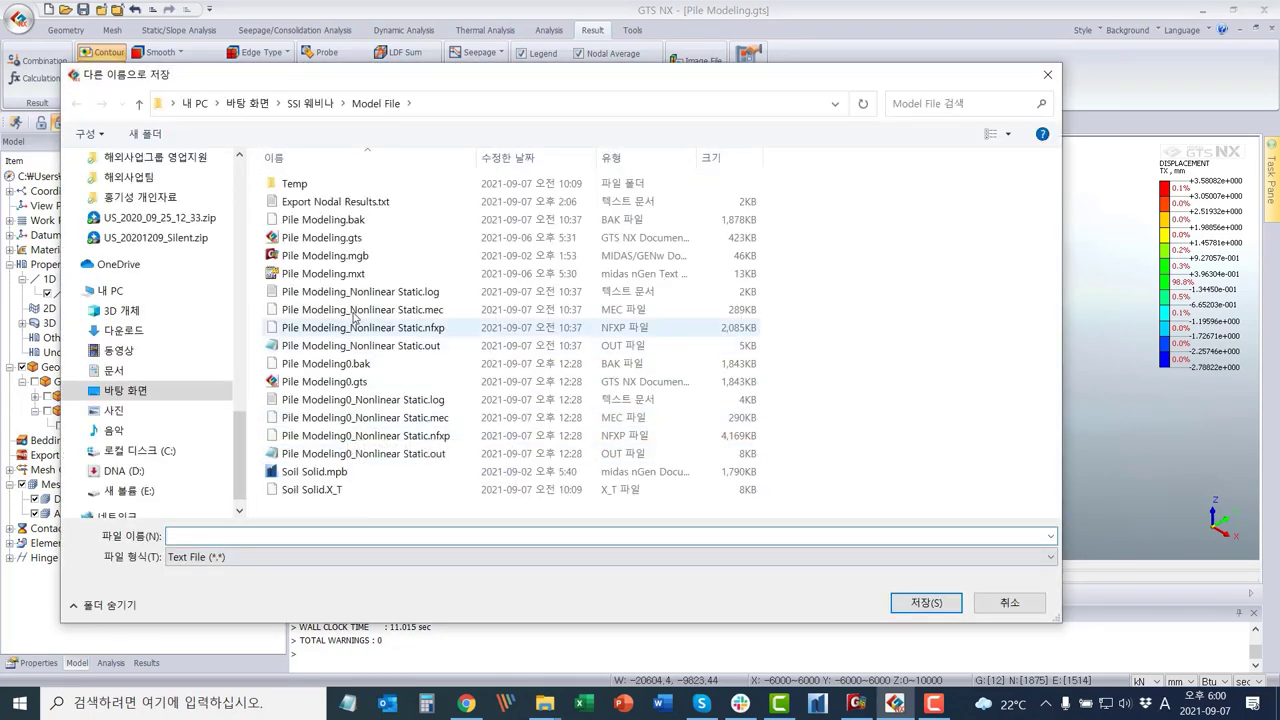
pyautogui.click(330, 201)
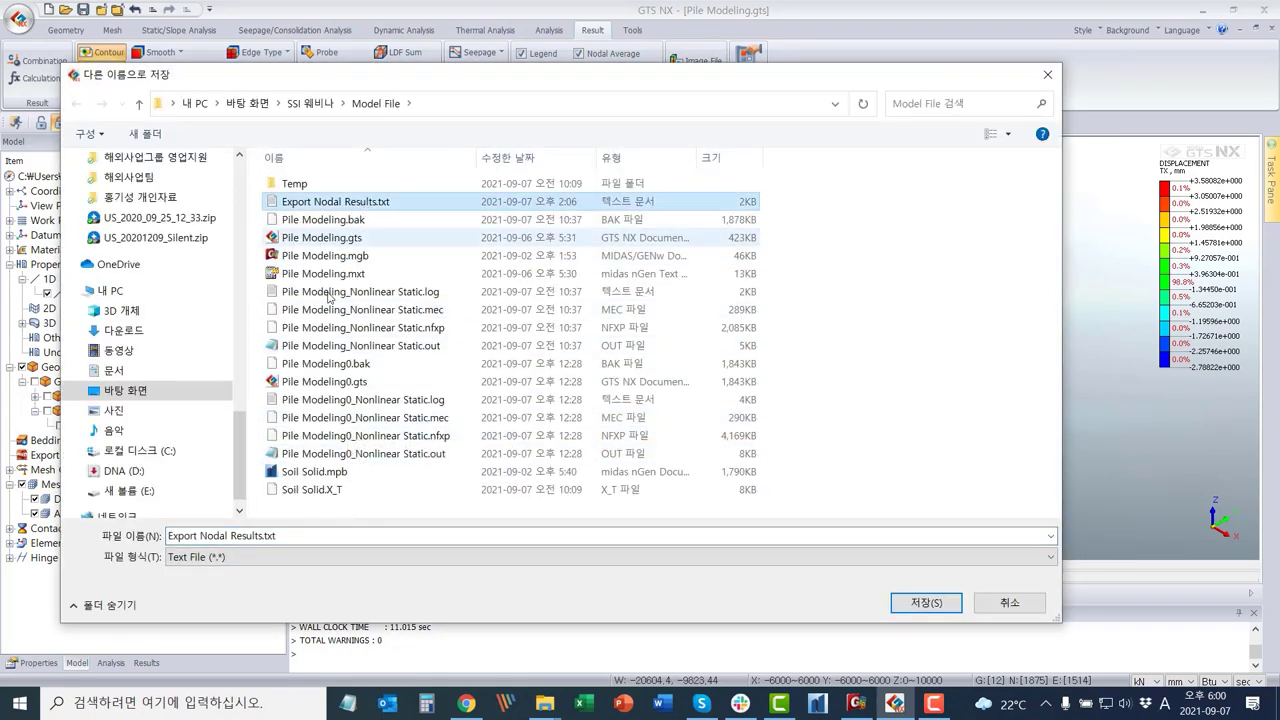
pyautogui.click(907, 605)
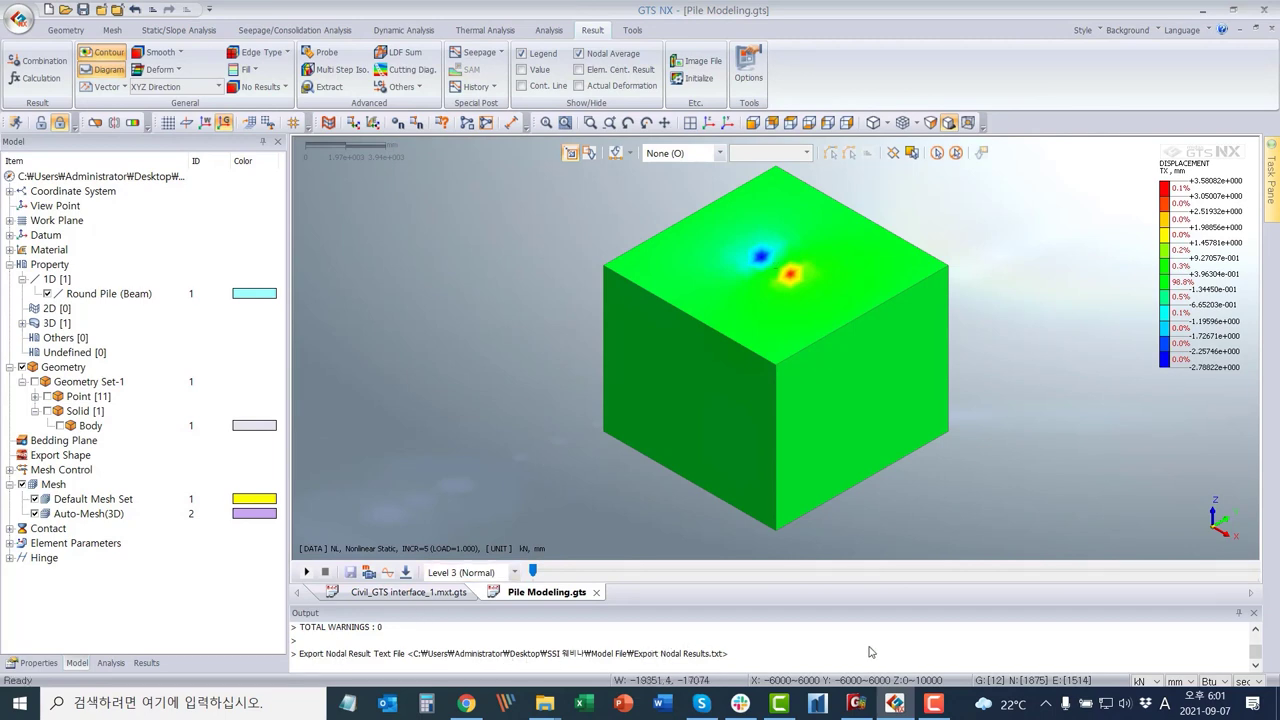
# Switch to midas Gen, show the pile in hidden view, and import Export Nodal Results.txt as nodal results for GTS.
pyautogui.click(857, 703)
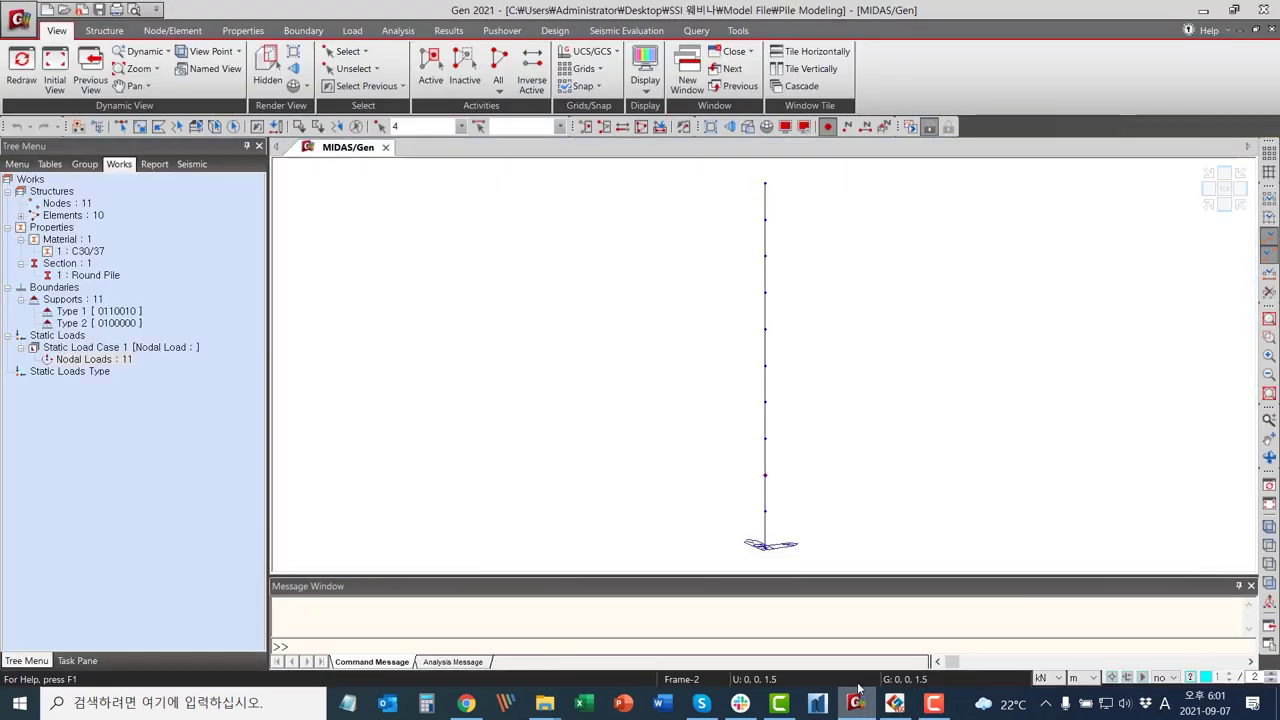
pyautogui.hotkey('ctrl', 'h')
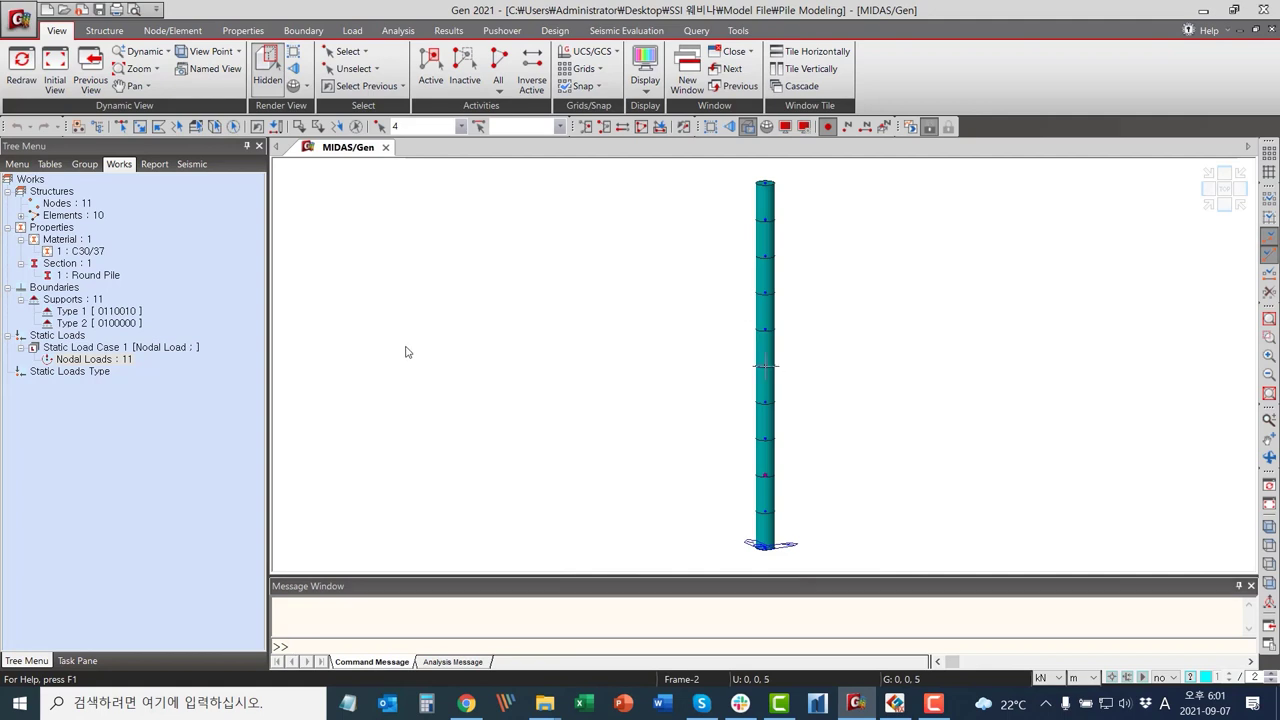
pyautogui.click(27, 14)
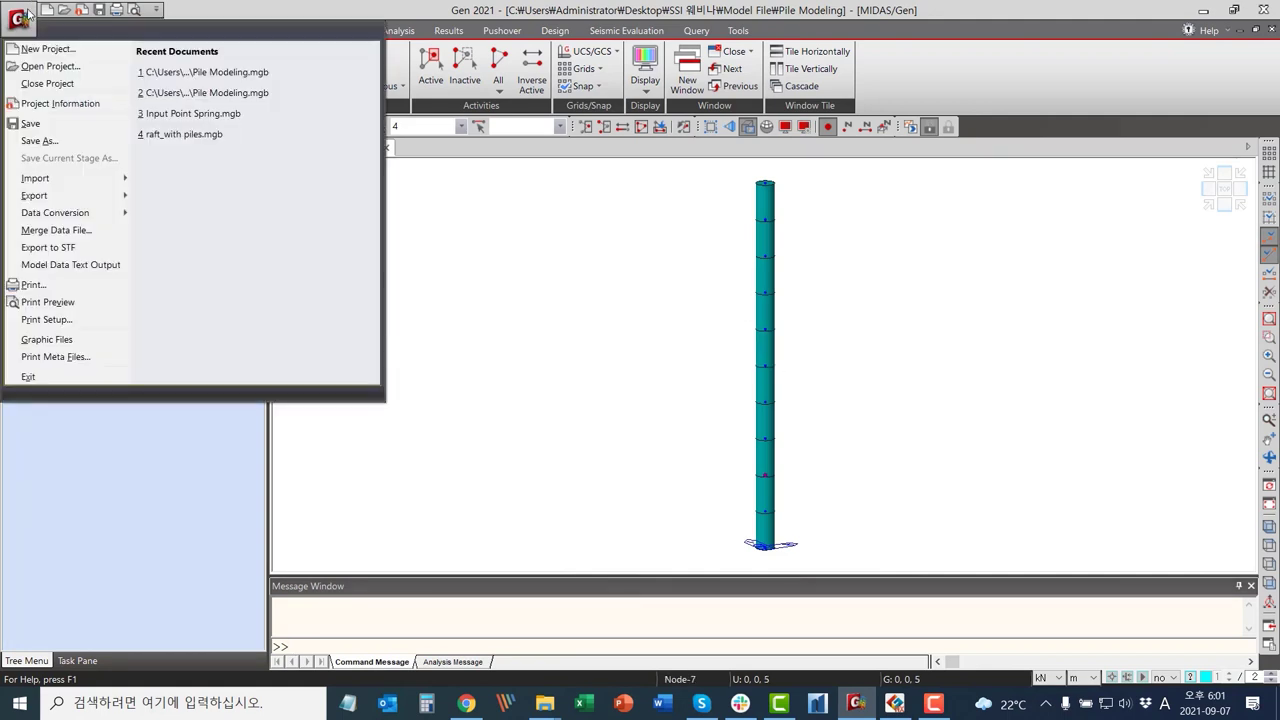
pyautogui.moveTo(65, 182)
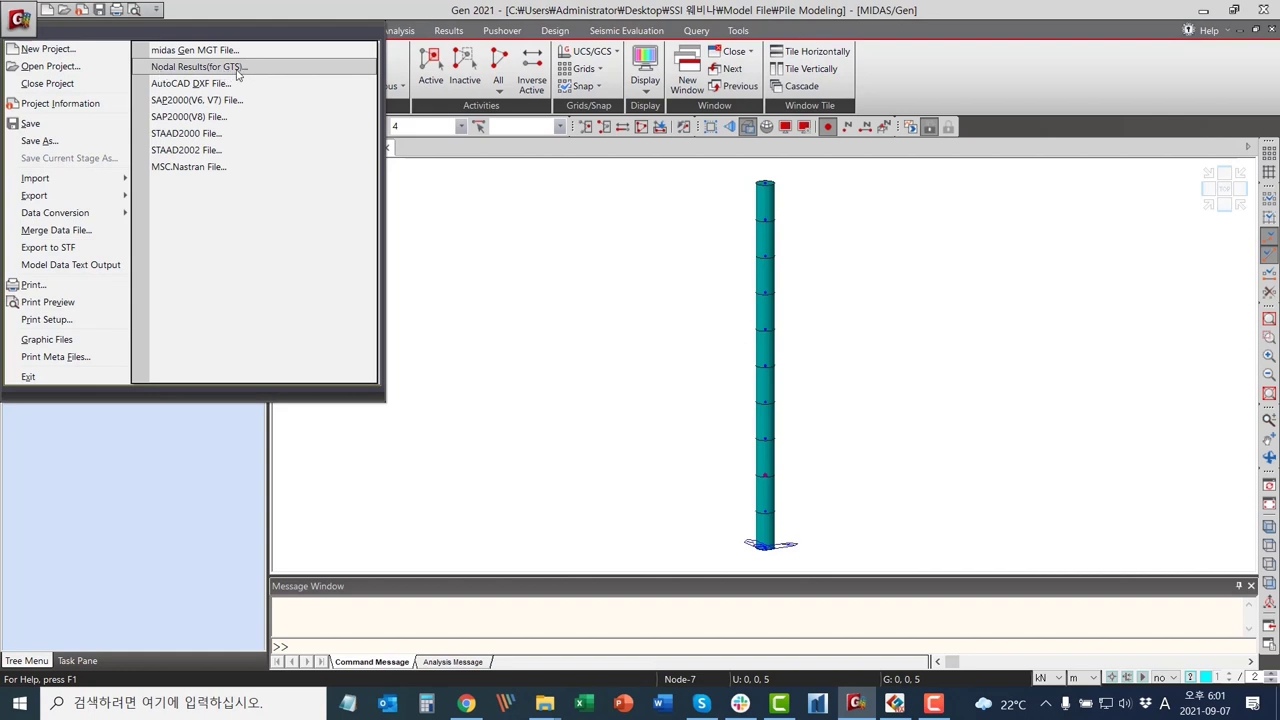
pyautogui.click(455, 335)
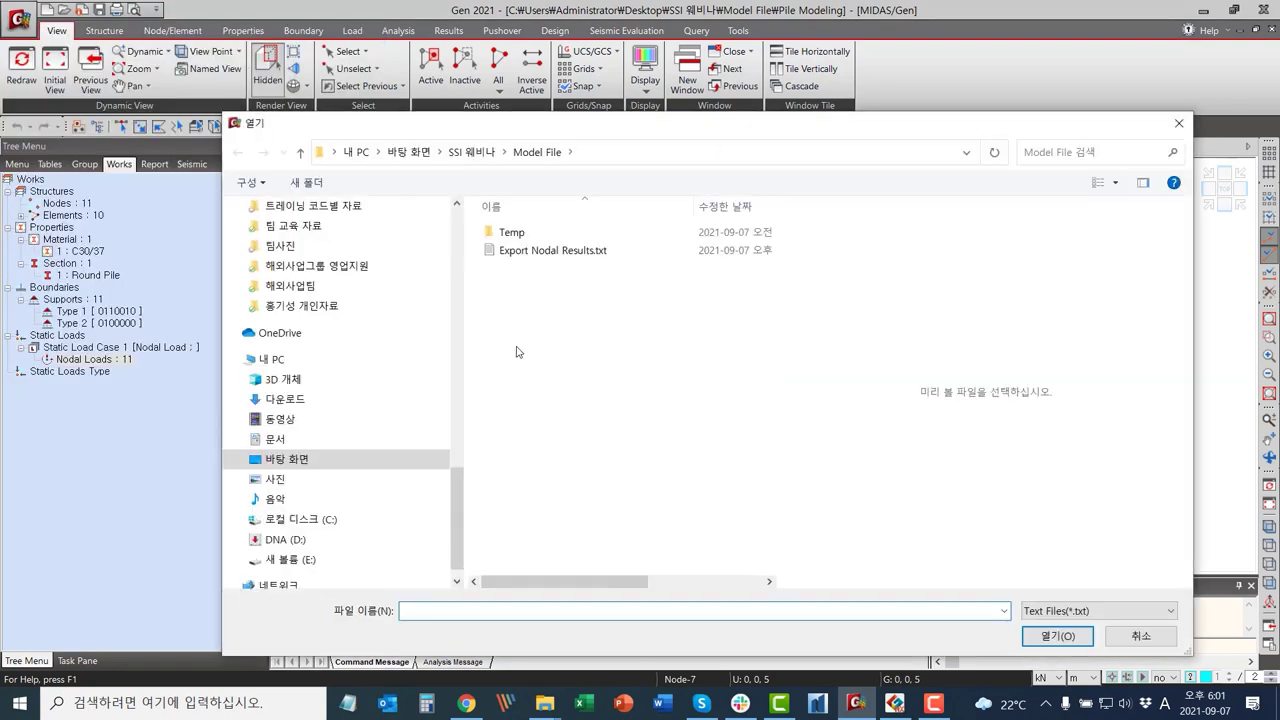
pyautogui.click(545, 250)
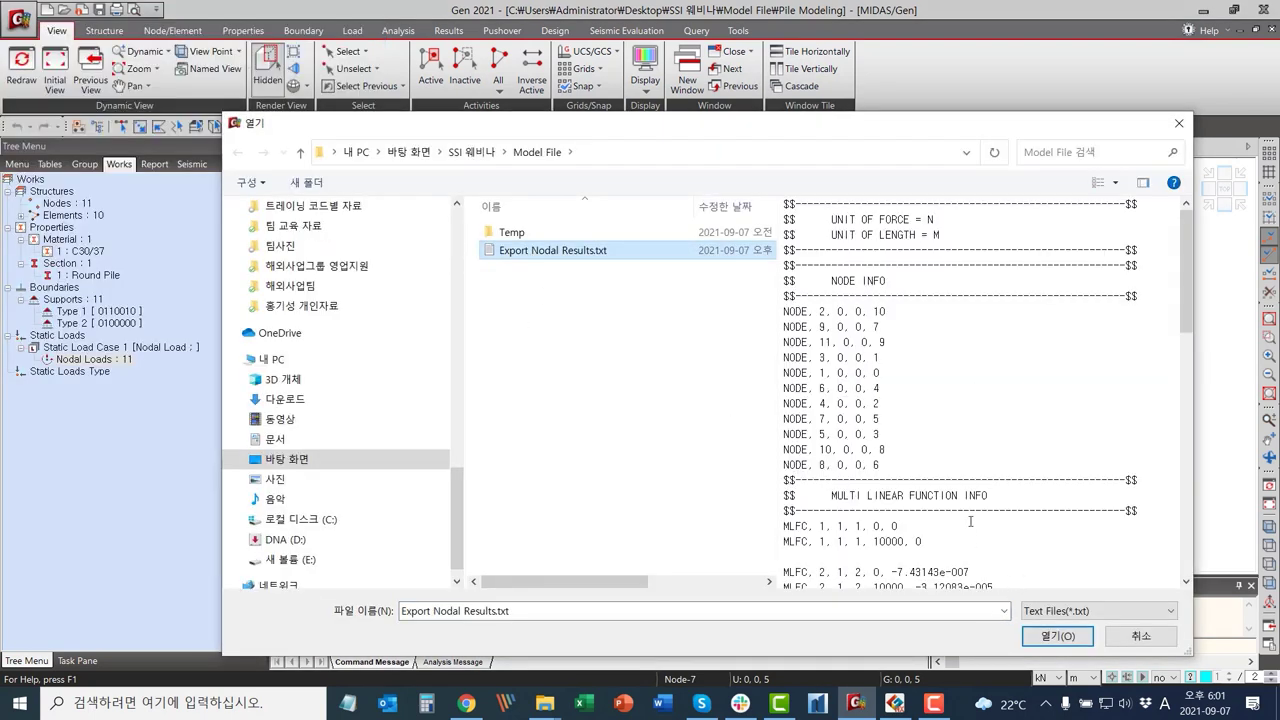
pyautogui.click(1045, 634)
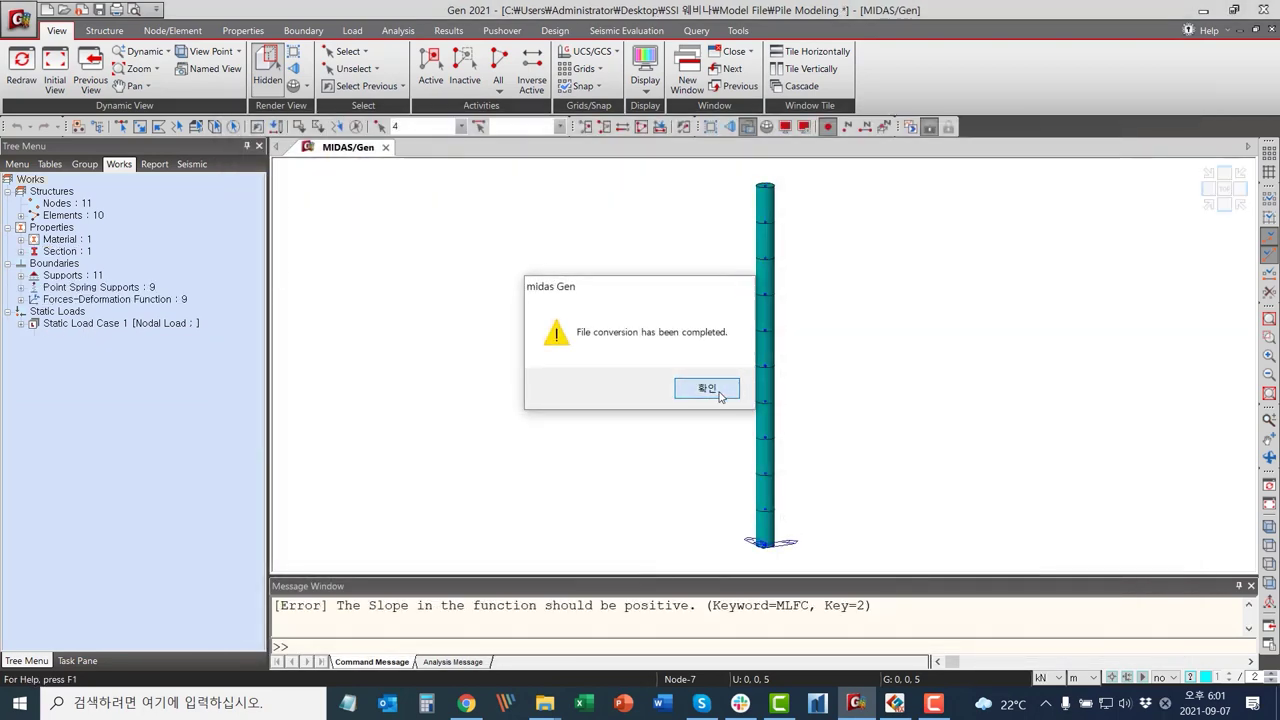
pyautogui.click(712, 390)
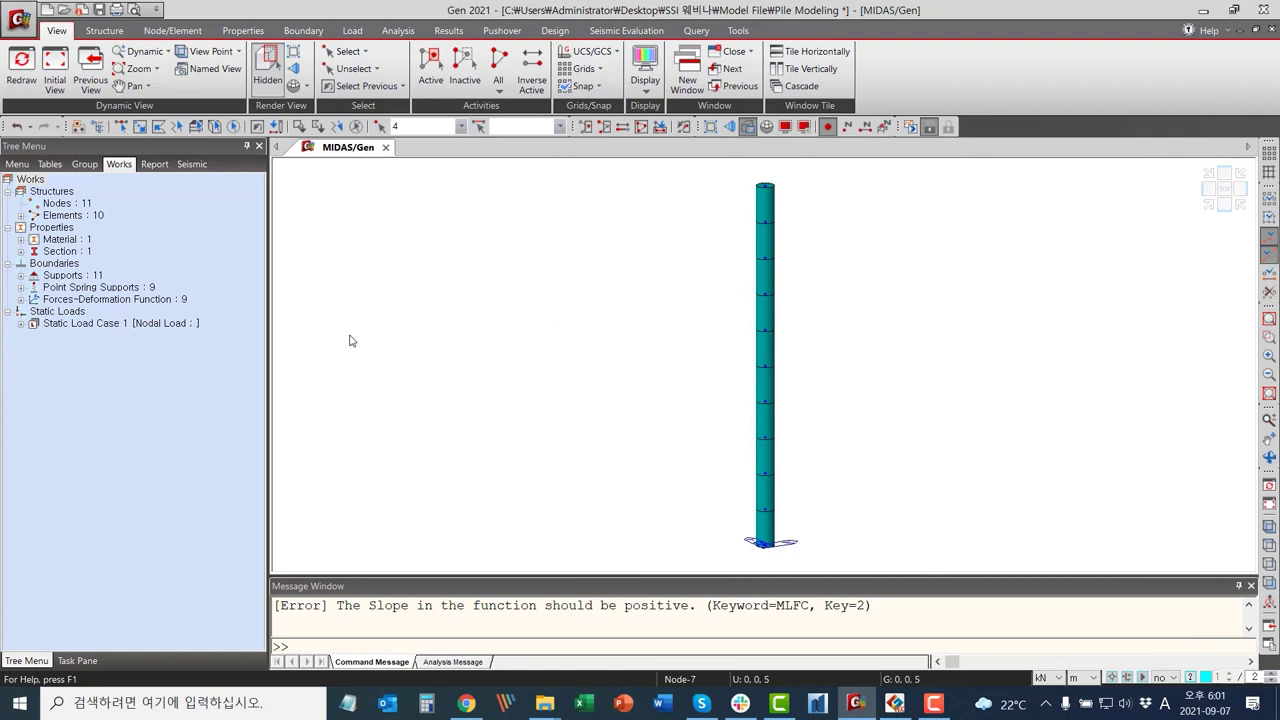
# Expand the point spring supports and forces-deformation functions in the works tree and check each multi-linear spring from Type 1 to Type 9.
pyautogui.click(21, 288)
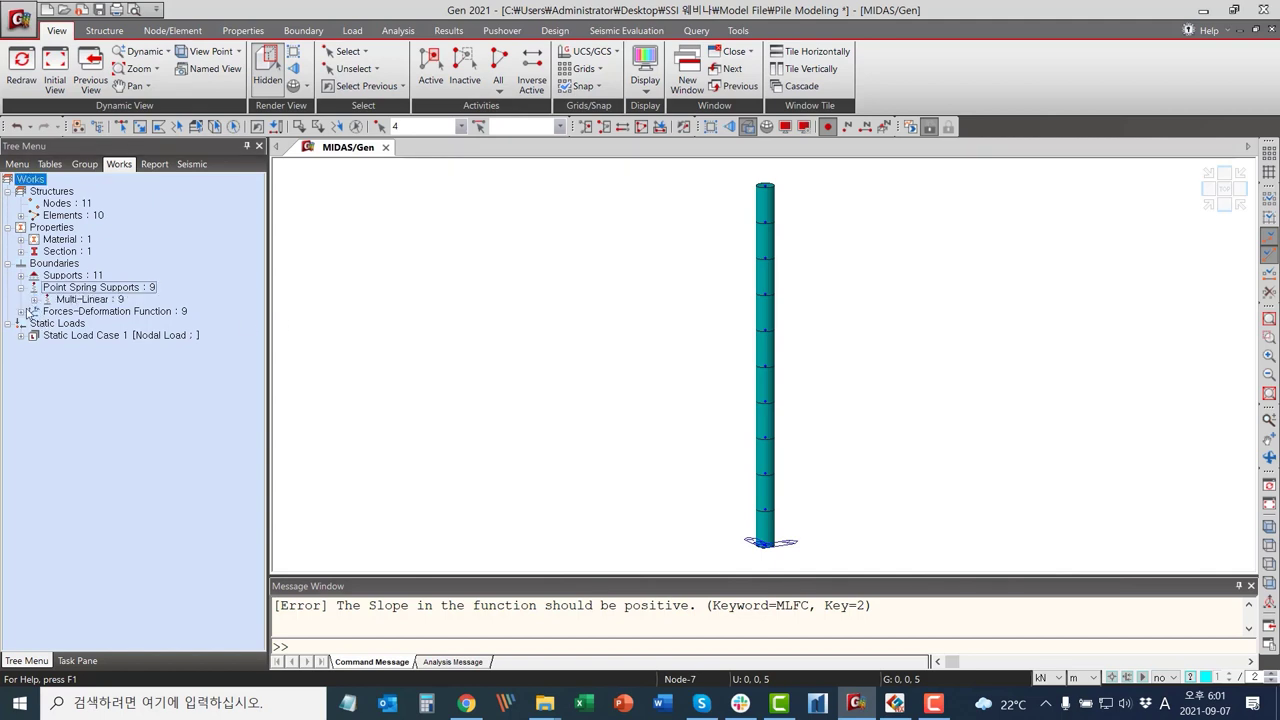
pyautogui.click(22, 312)
pyautogui.click(33, 300)
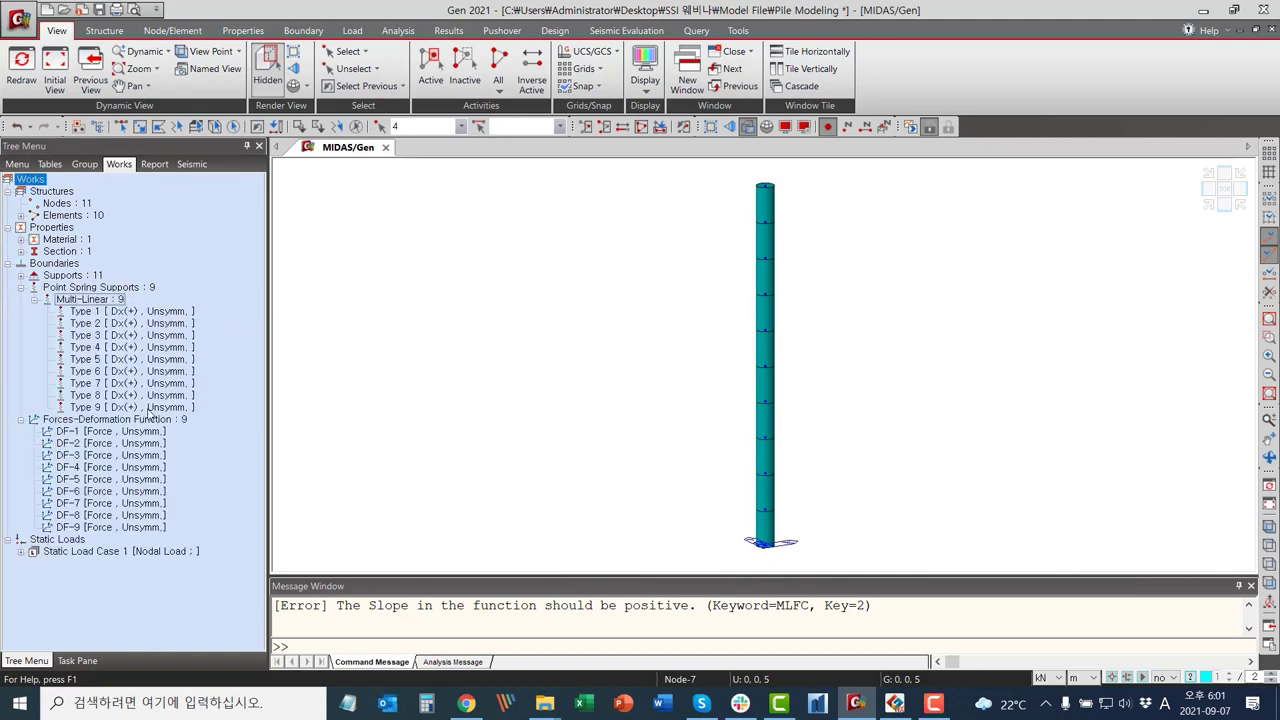
pyautogui.click(433, 323)
pyautogui.click(186, 312)
pyautogui.click(178, 324)
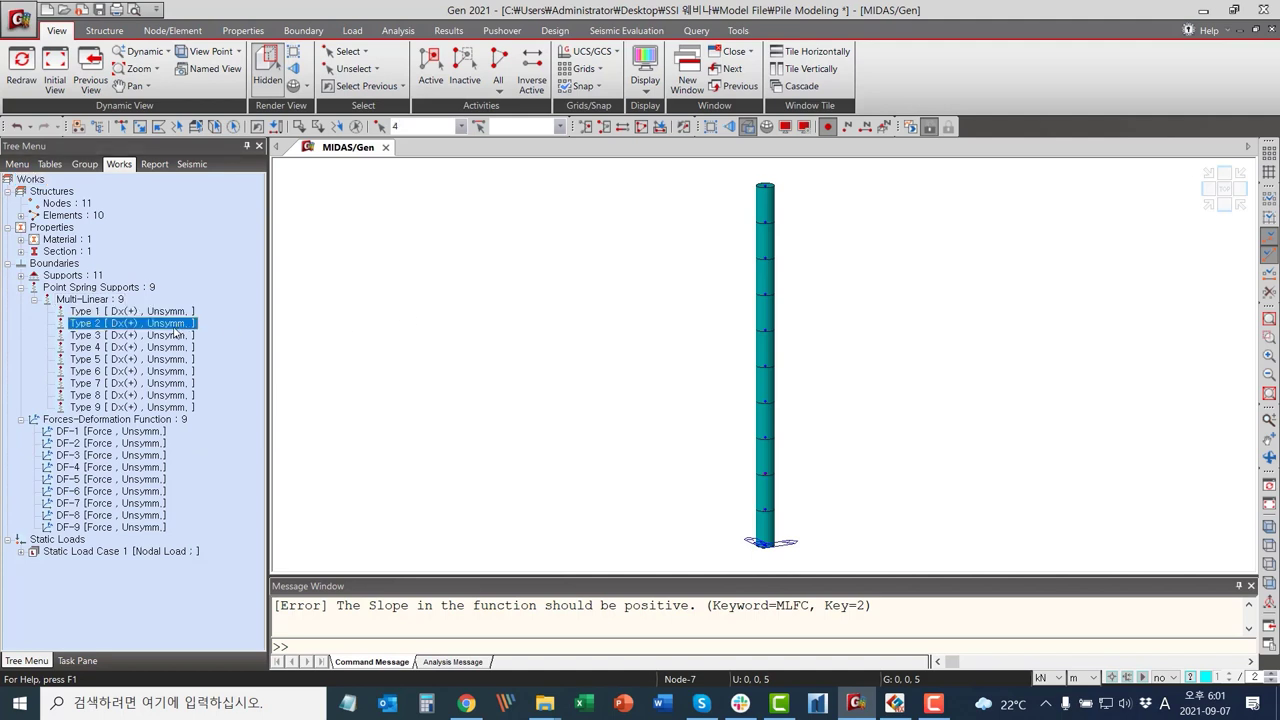
pyautogui.click(175, 336)
pyautogui.click(172, 348)
pyautogui.click(173, 360)
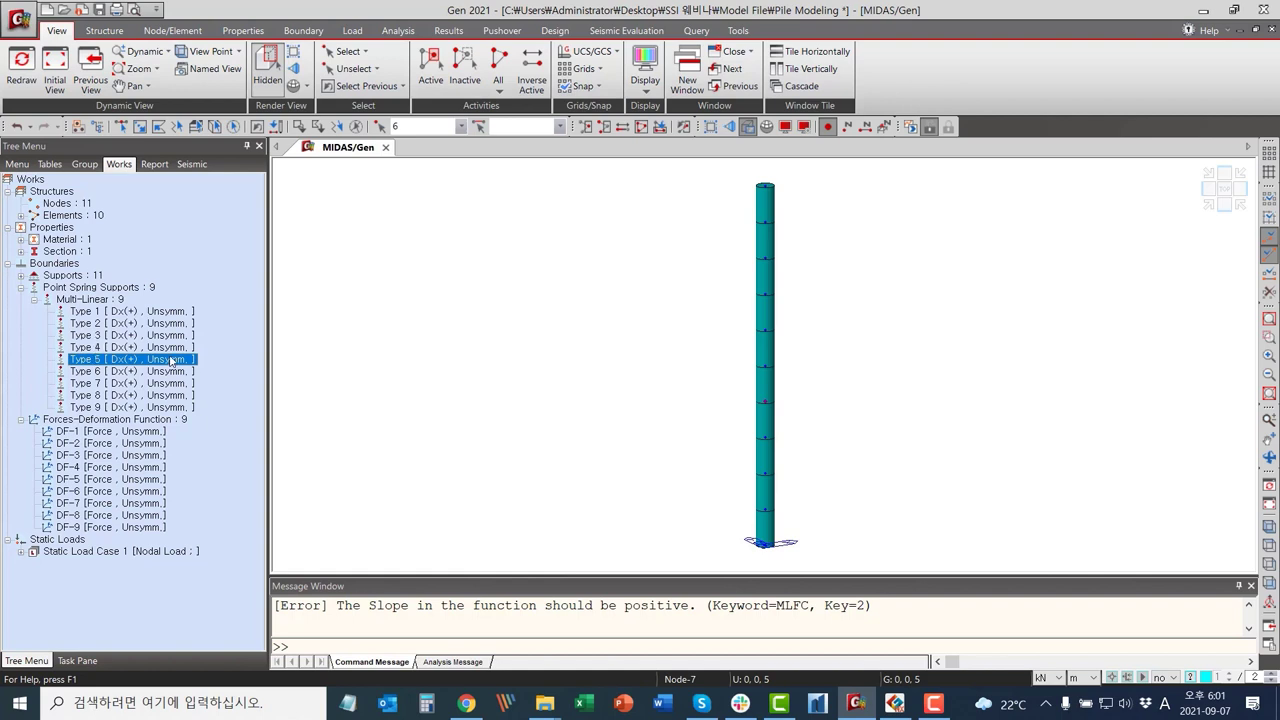
pyautogui.click(172, 373)
pyautogui.click(173, 384)
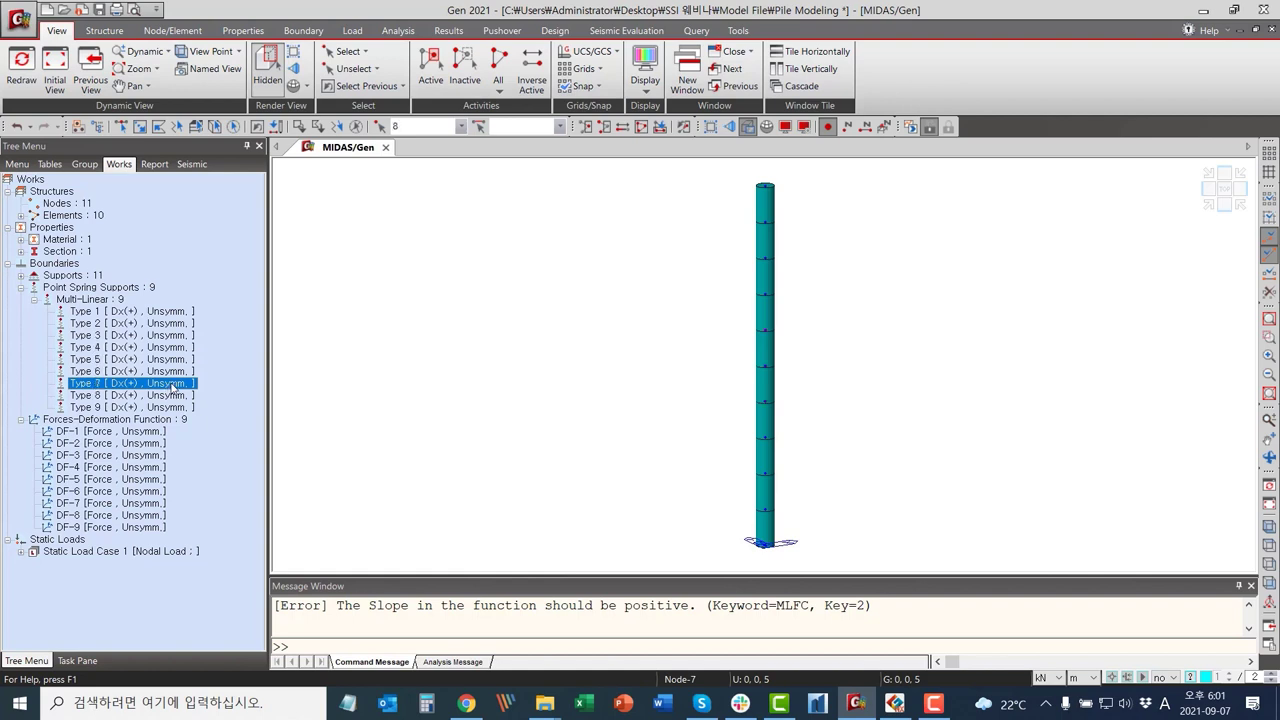
pyautogui.click(150, 396)
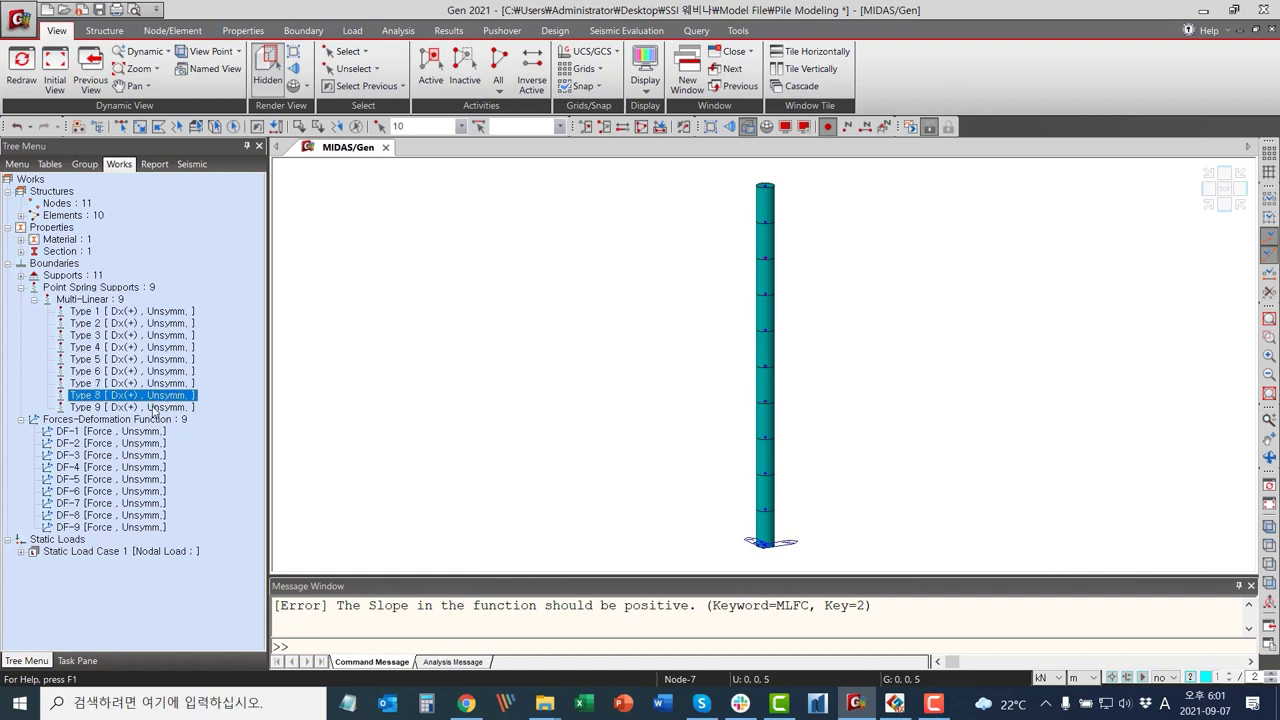
pyautogui.click(152, 408)
pyautogui.click(153, 421)
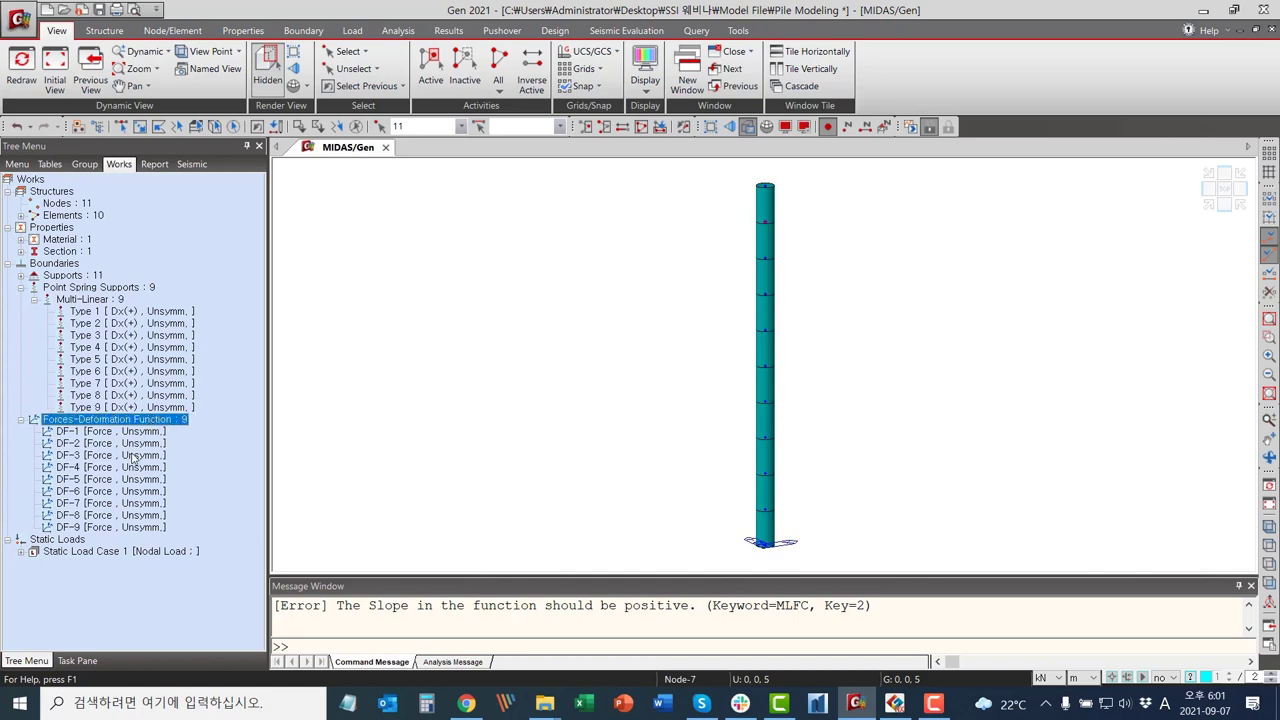
# Inspect the curves and table values of forces-deformation functions DF-4, DF-8 and DF-9 without changing them.
pyautogui.doubleClick(100, 467)
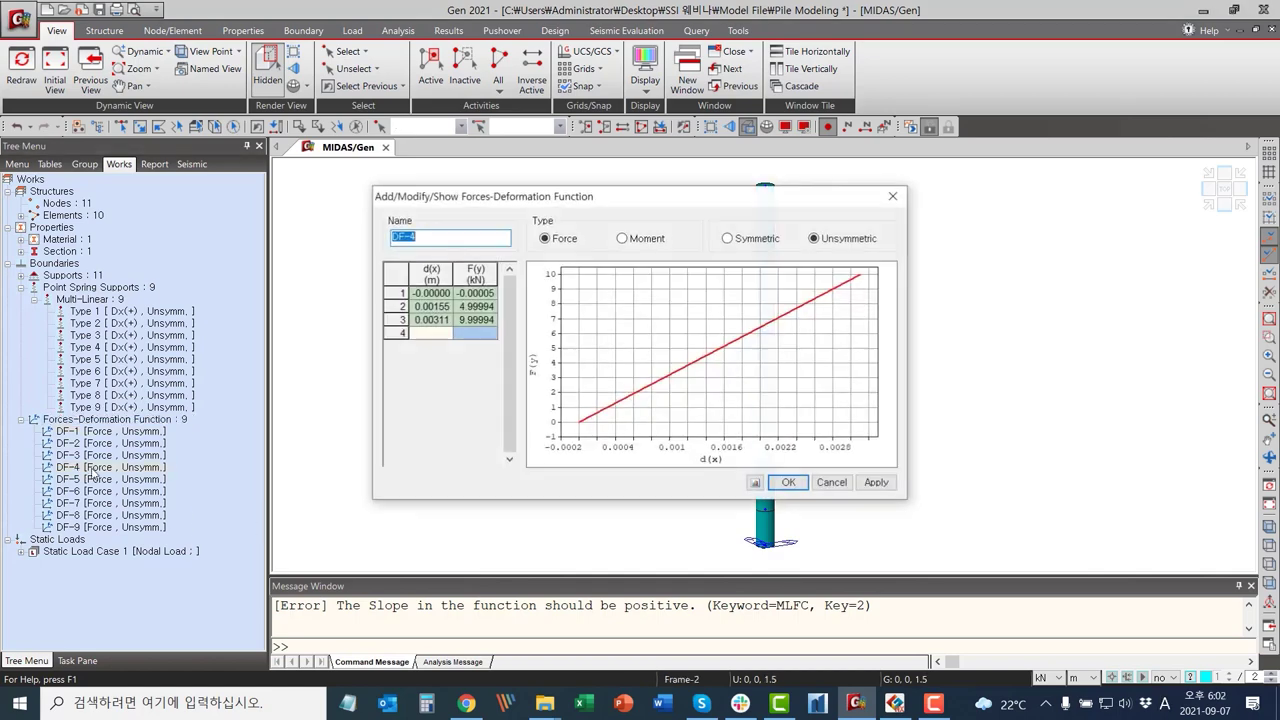
pyautogui.click(833, 484)
pyautogui.doubleClick(114, 516)
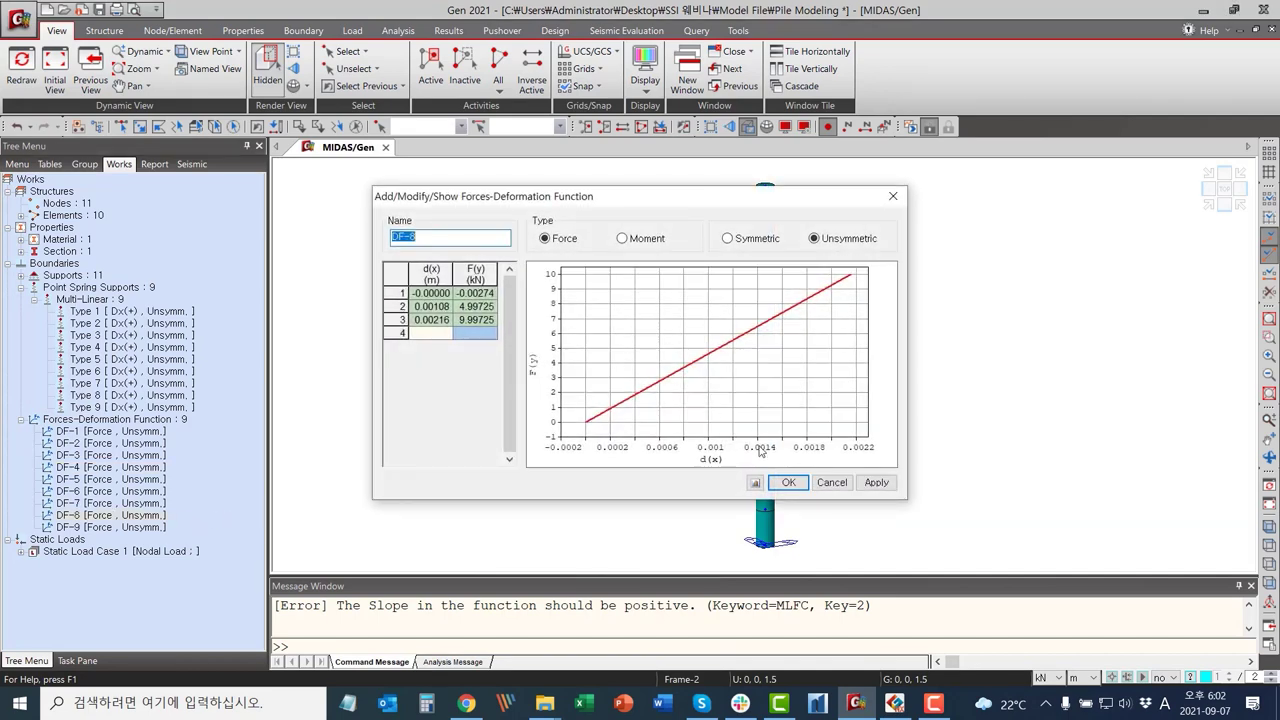
pyautogui.click(833, 484)
pyautogui.doubleClick(134, 527)
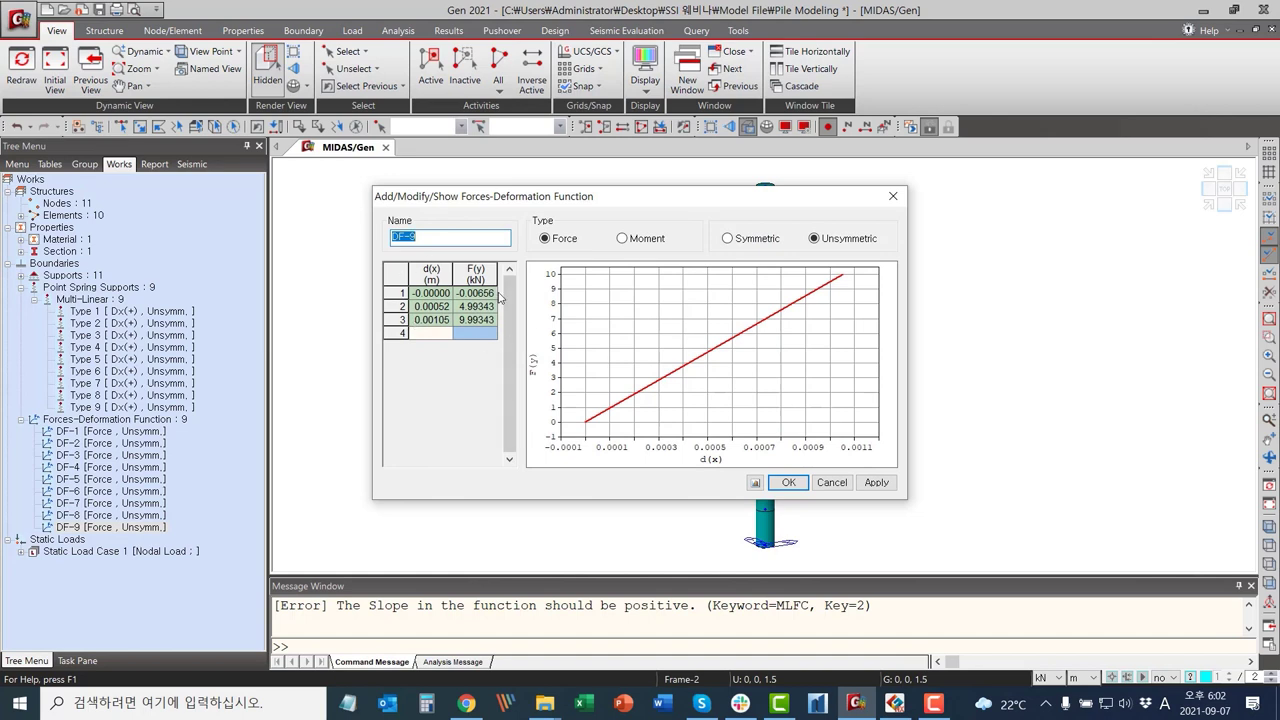
pyautogui.click(893, 196)
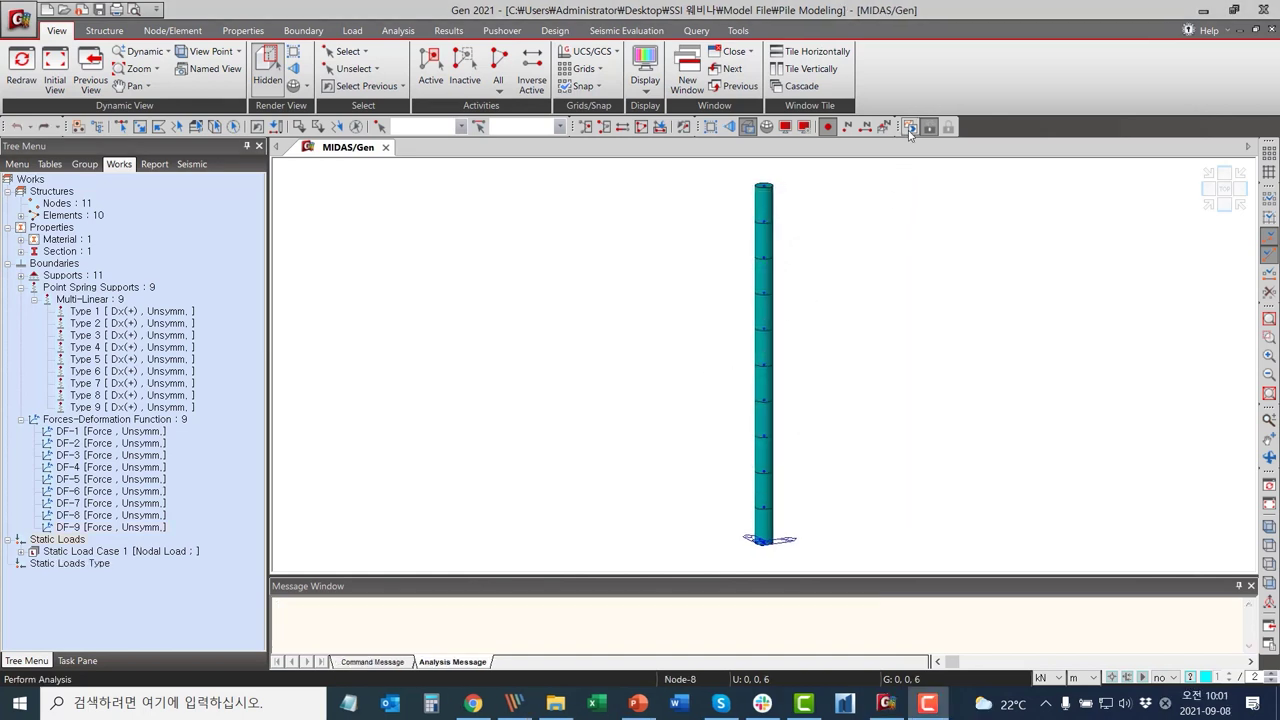
# Run the analysis and start a nodal results export for GTS named Gen to GTS NX, targeting all supported nodes.
pyautogui.click(910, 128)
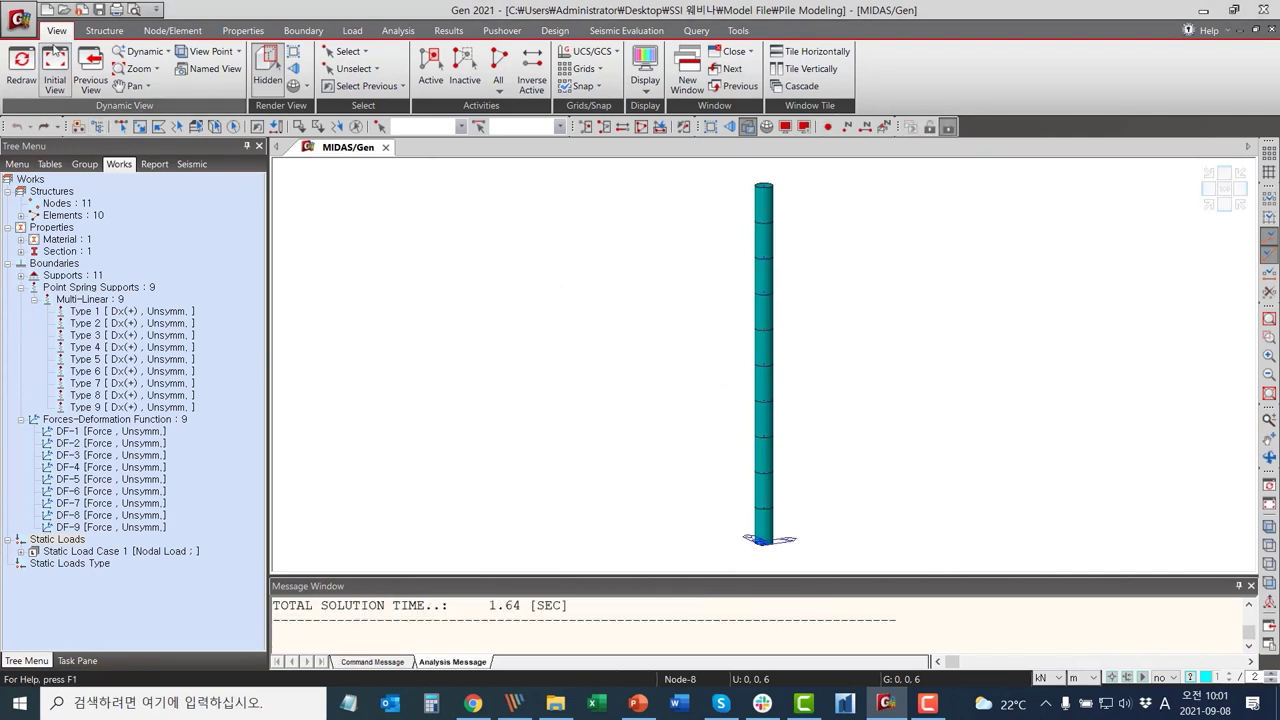
pyautogui.click(24, 20)
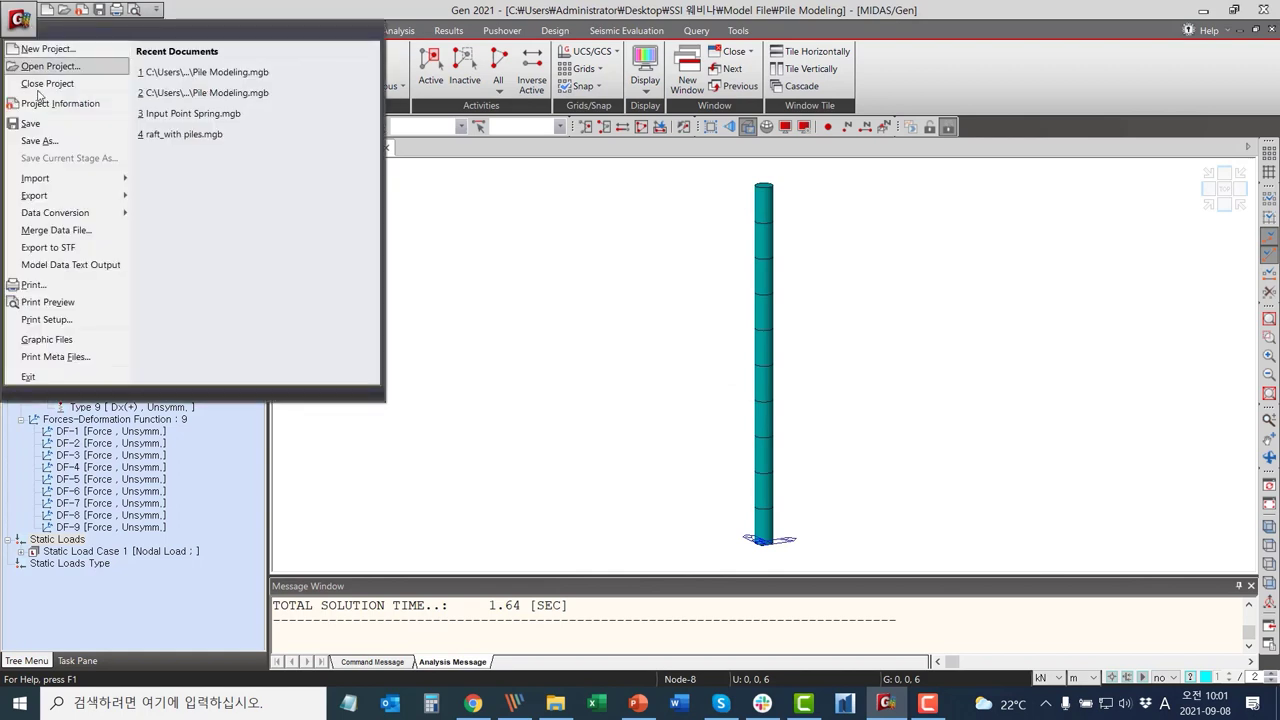
pyautogui.moveTo(70, 198)
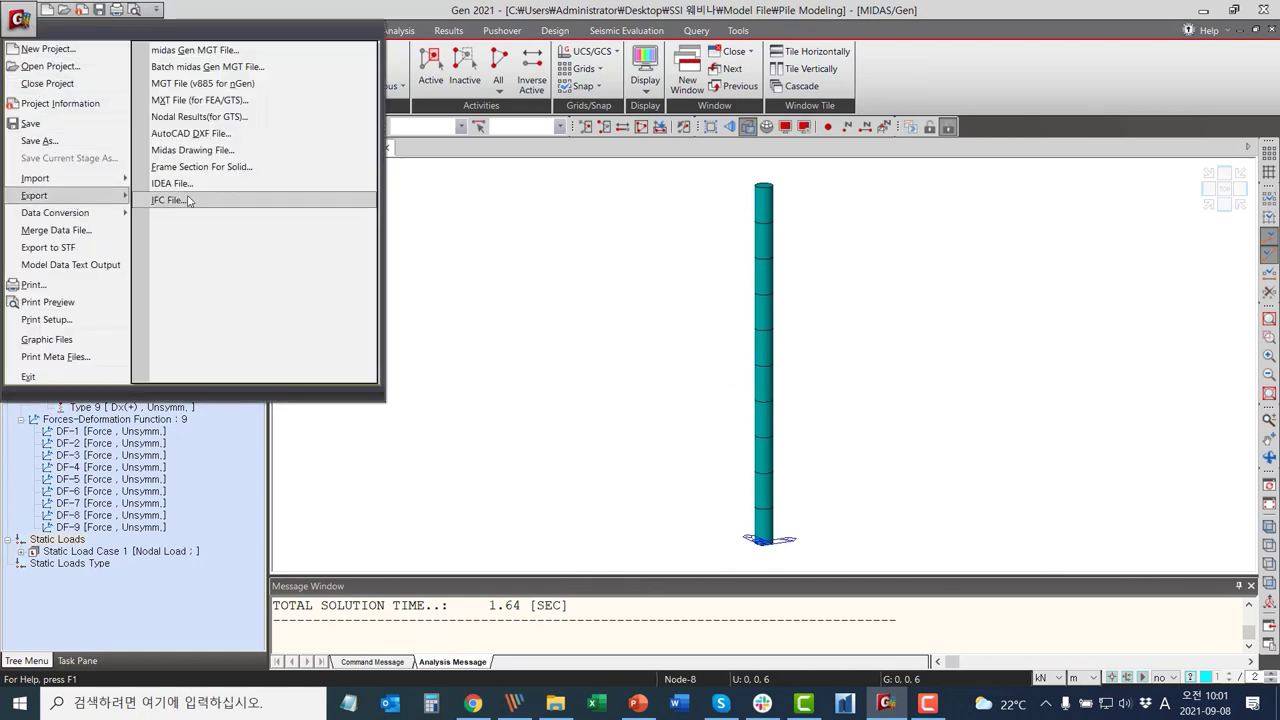
pyautogui.click(253, 121)
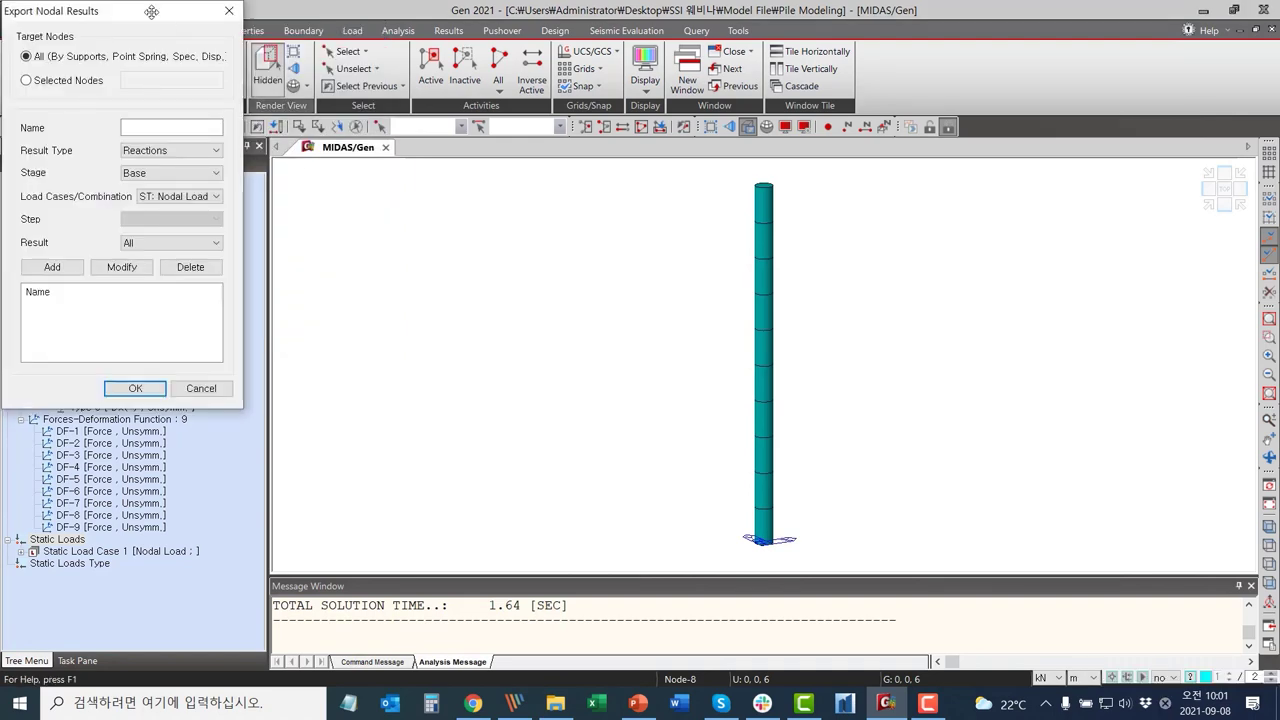
pyautogui.moveTo(153, 25); pyautogui.dragTo(449, 188)
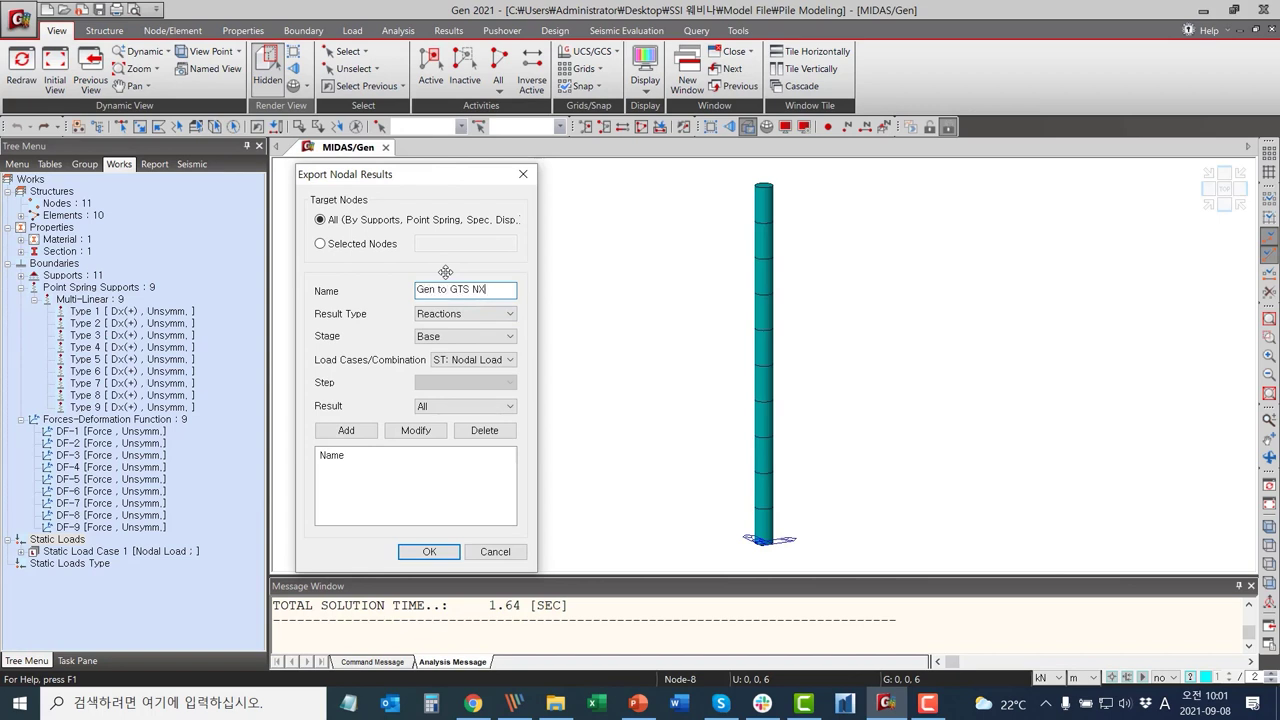
# Add the export entry with result type Displacements, stage Base, load case ST: Nodal Load and result DX.
pyautogui.click(455, 315)
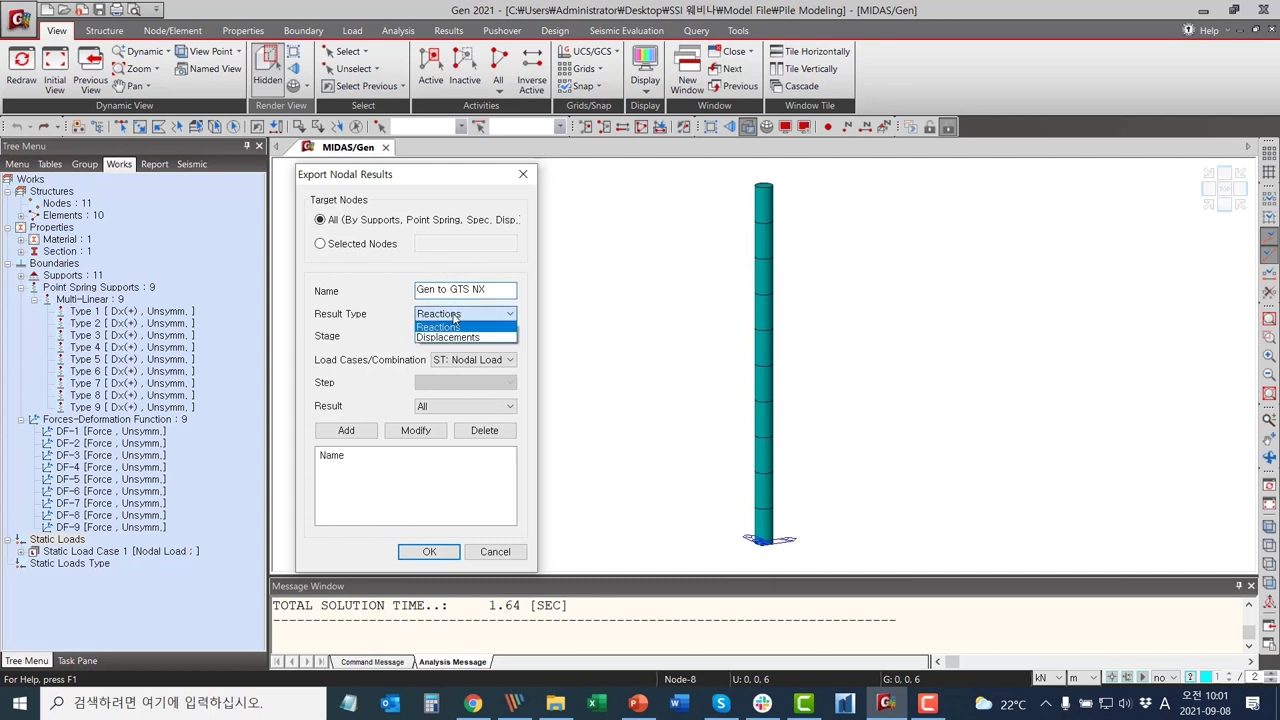
pyautogui.click(455, 337)
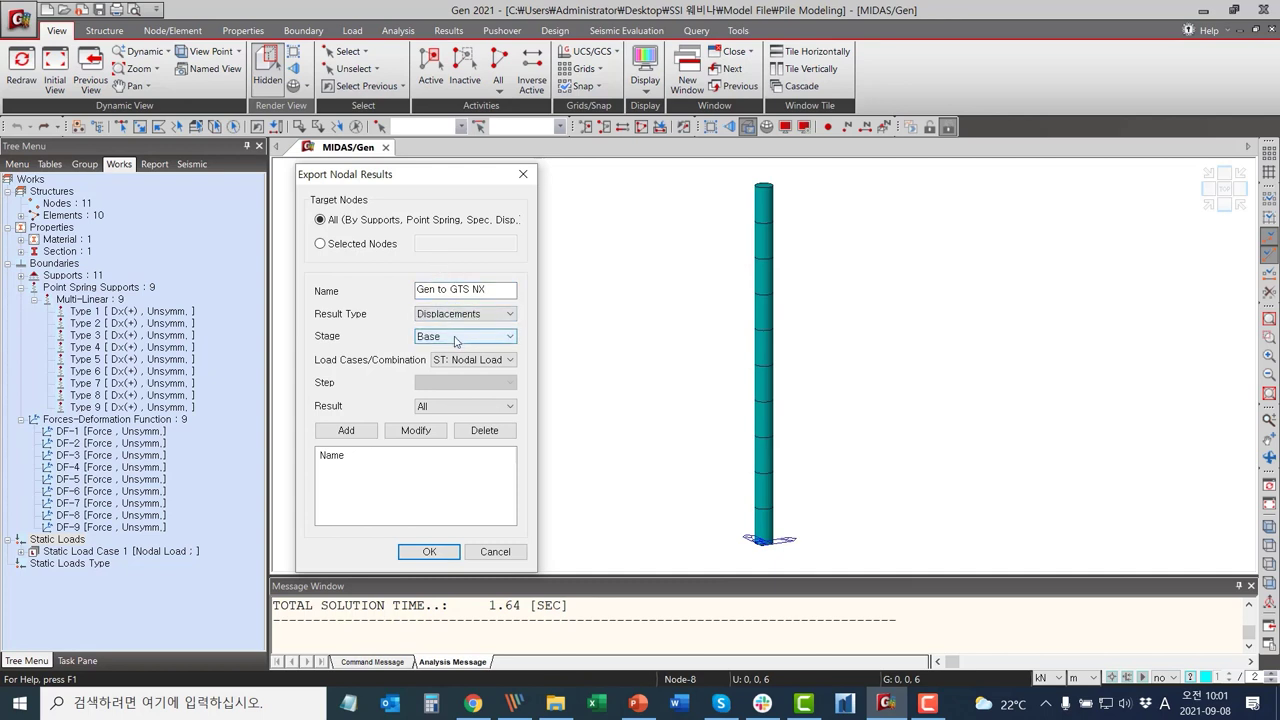
pyautogui.click(455, 338)
pyautogui.click(461, 351)
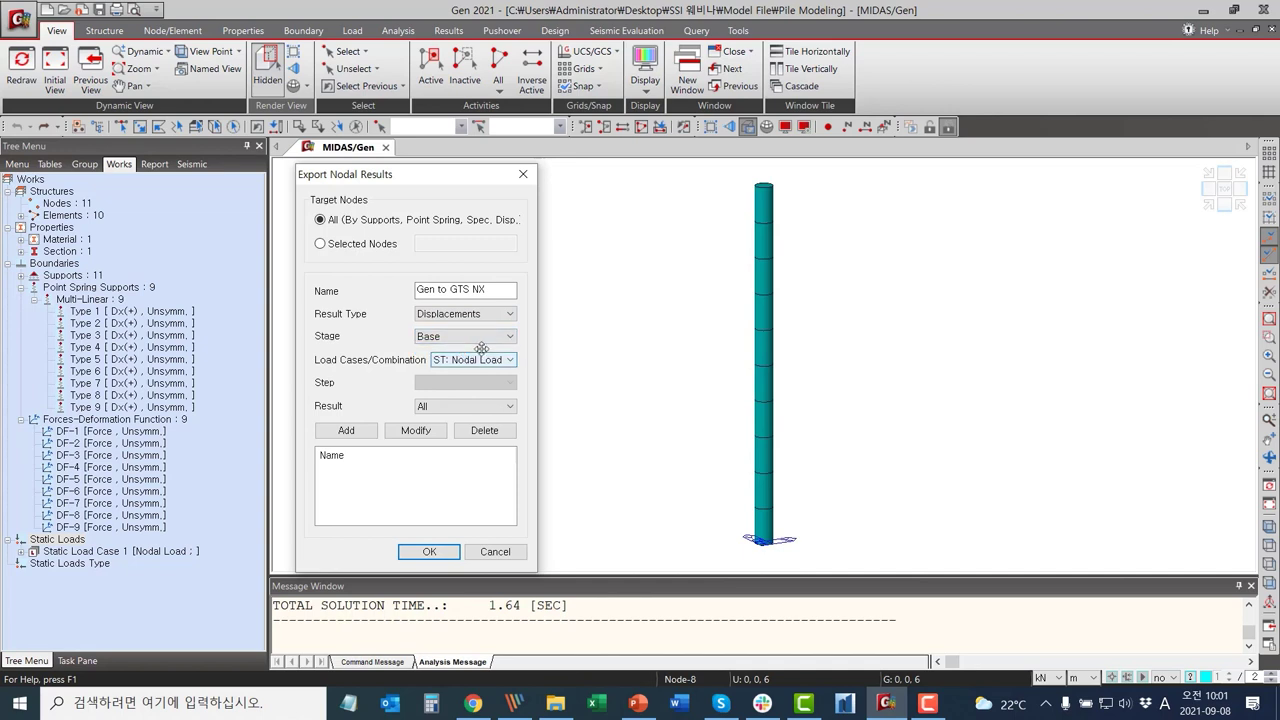
pyautogui.click(491, 407)
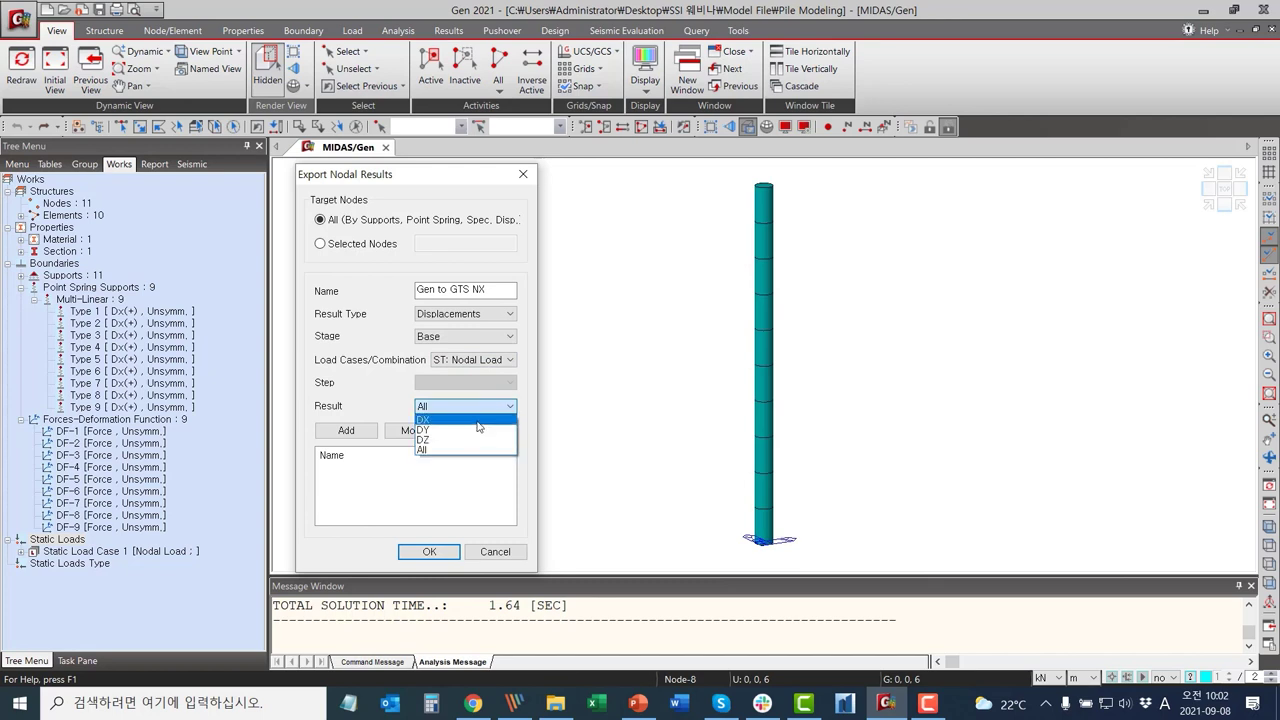
pyautogui.click(478, 420)
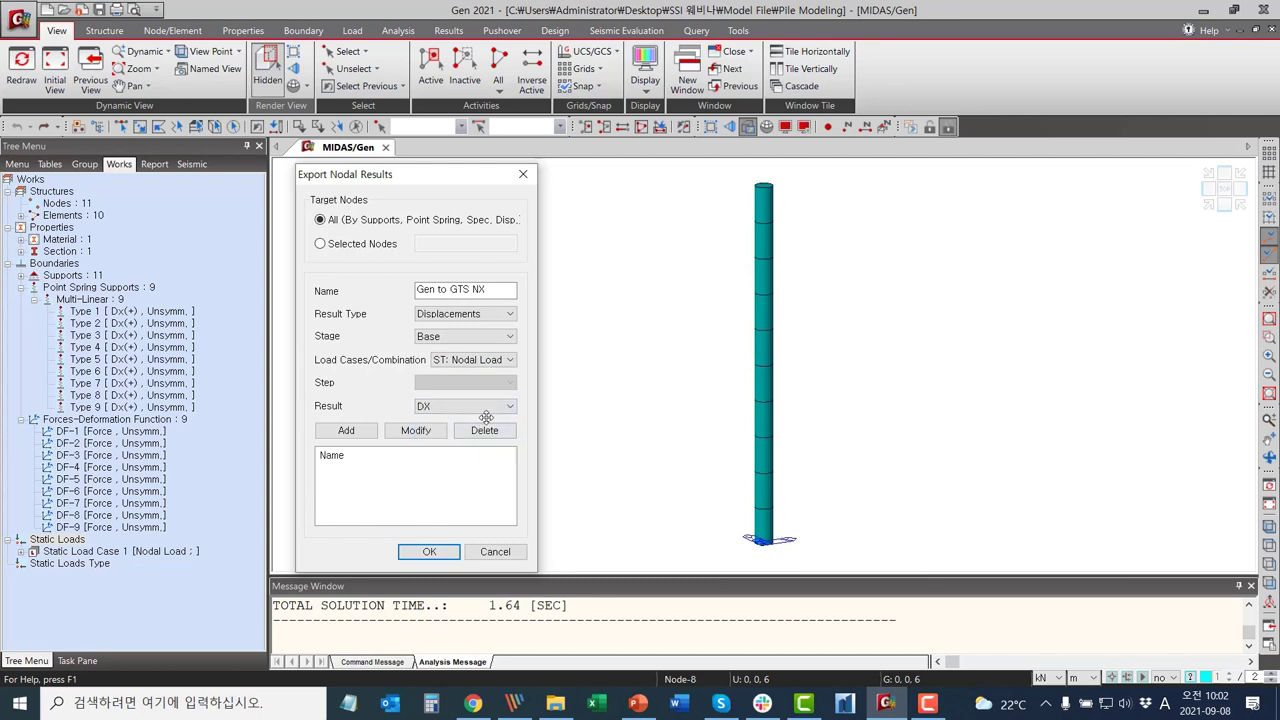
pyautogui.click(356, 434)
# Save the exported nodal displacements as Pile Modeling.txt in the Model File folder.
pyautogui.click(450, 555)
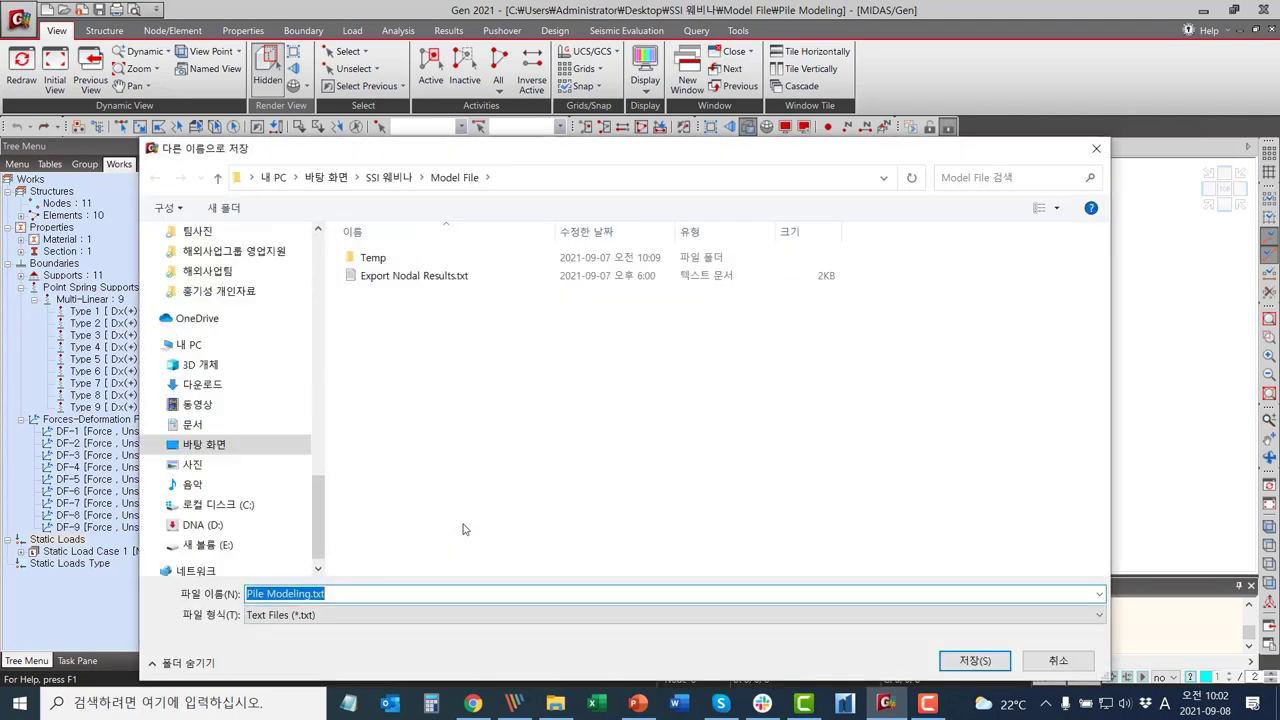
pyautogui.click(444, 461)
pyautogui.click(974, 660)
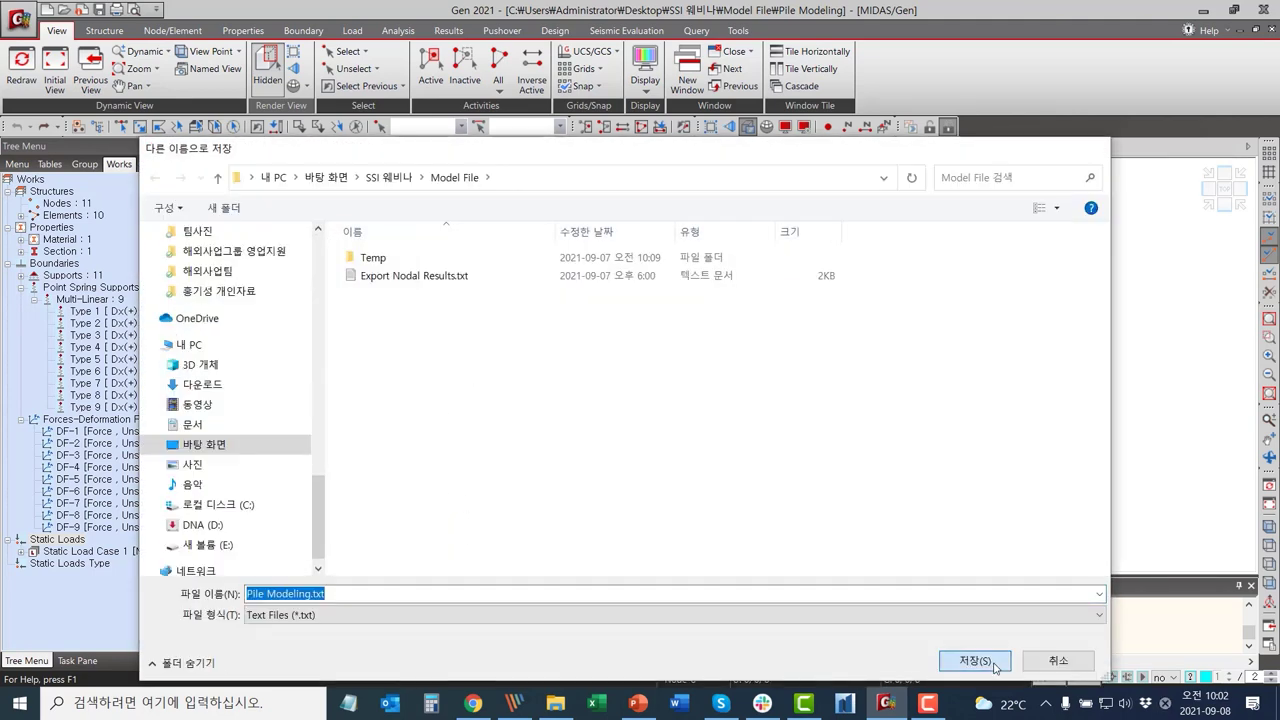
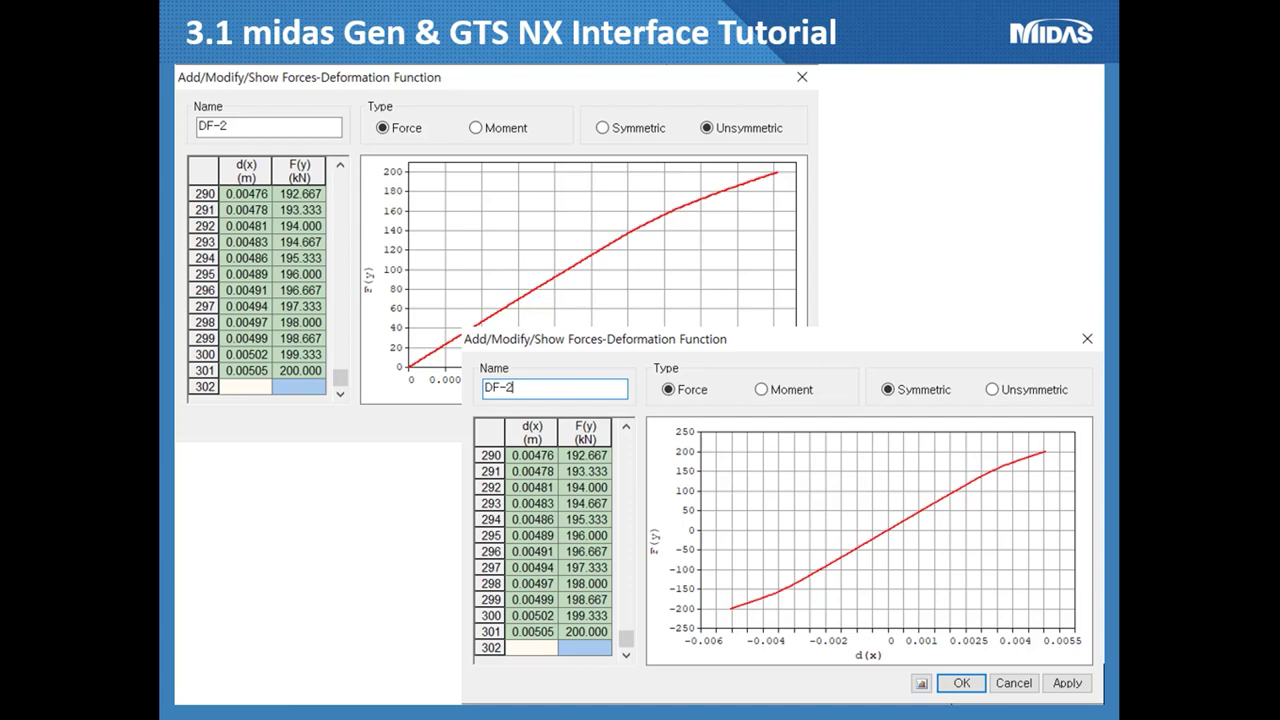
pyautogui.click(883, 522)
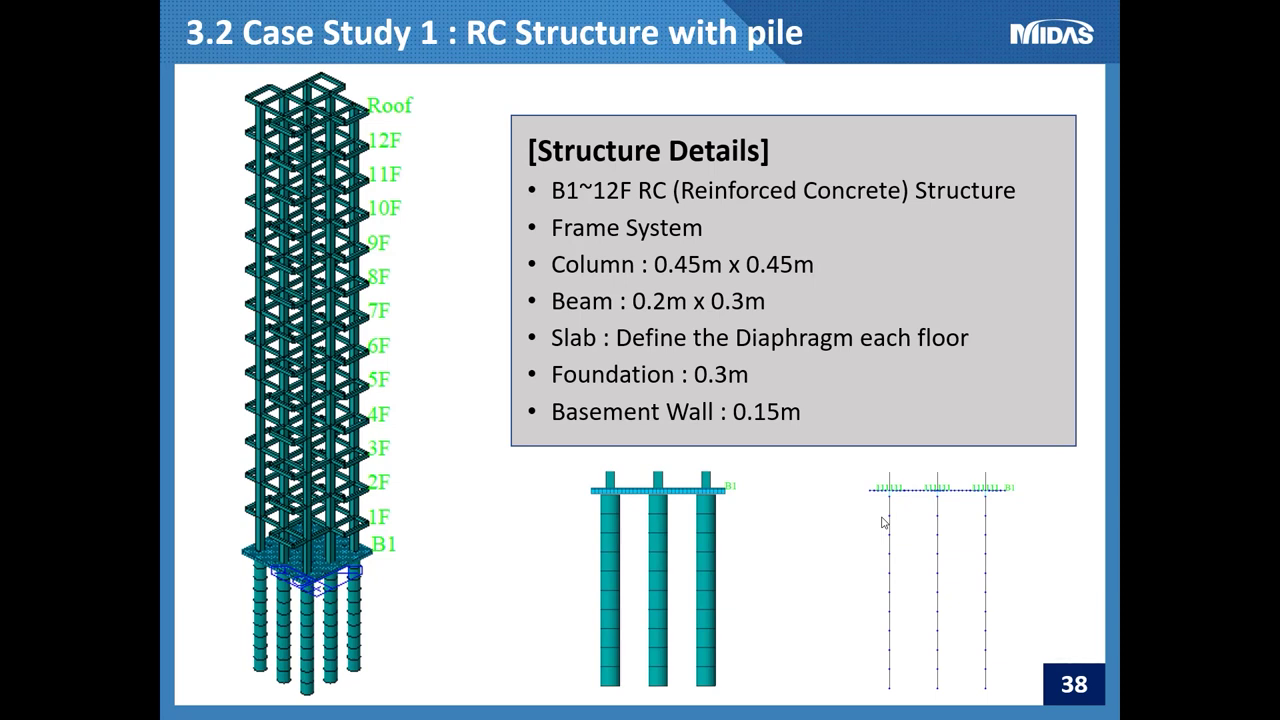
# Switch to the midas Gen model of the RC structure with piles and widen the works tree to read its entries.
pyautogui.hotkey('alt', 'Tab')
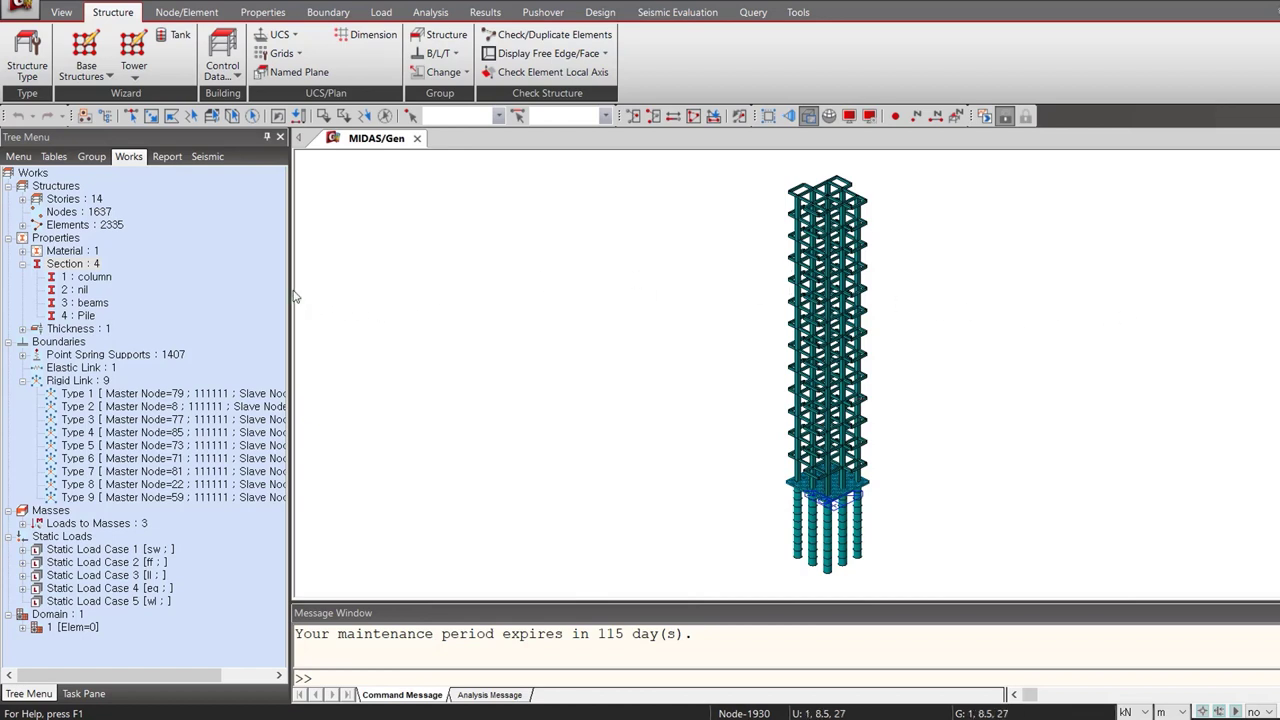
pyautogui.moveTo(291, 294); pyautogui.dragTo(323, 288)
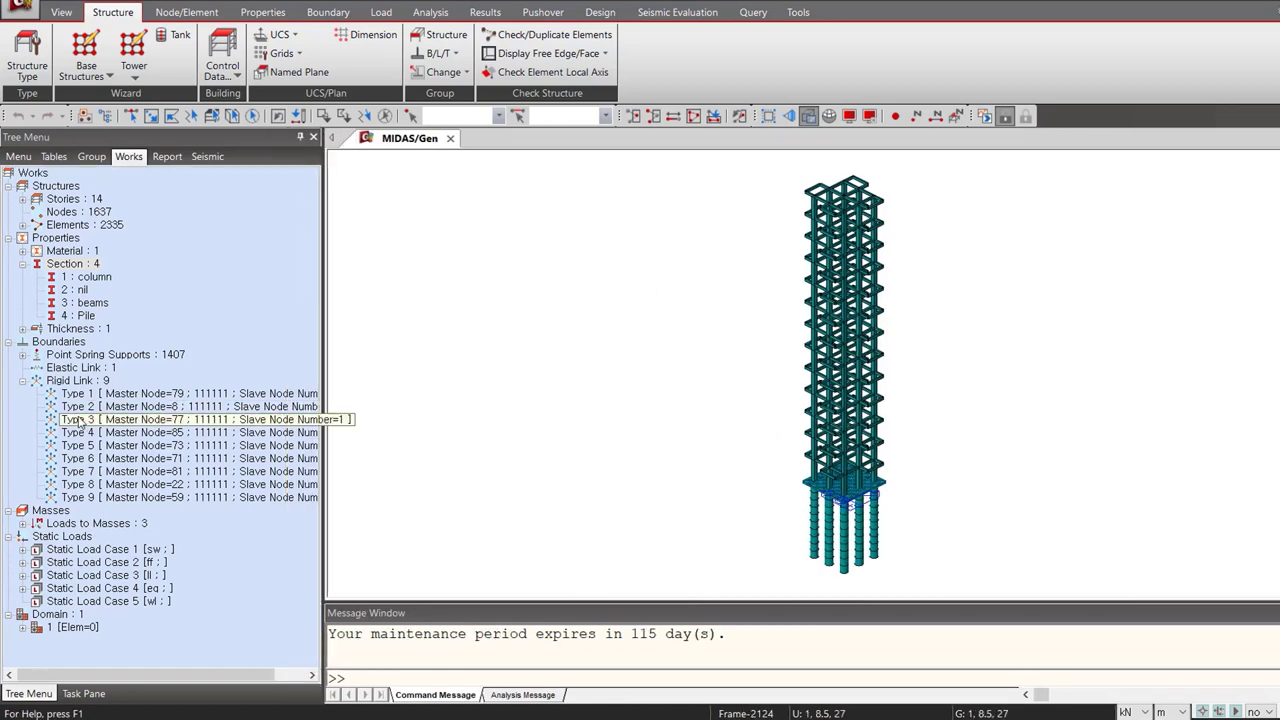
# Expand the Elements entry in the works tree and review the story data table down to the B1 row.
pyautogui.click(23, 226)
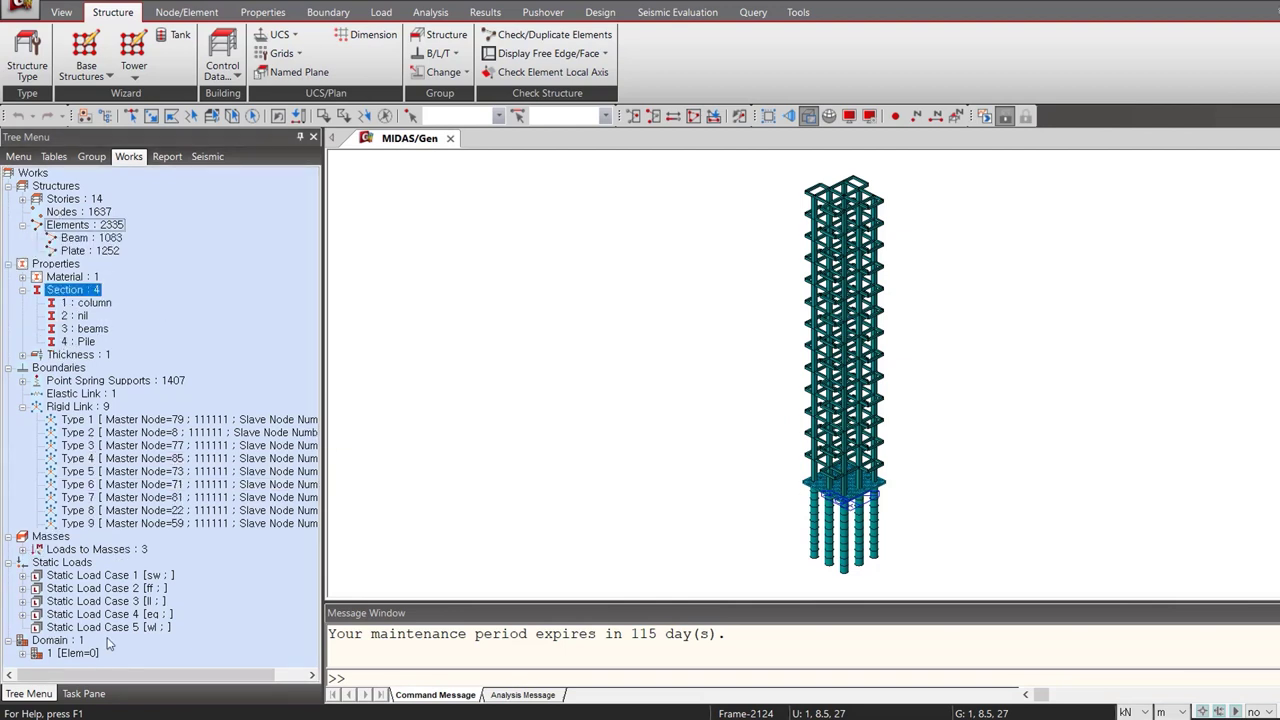
pyautogui.click(528, 263)
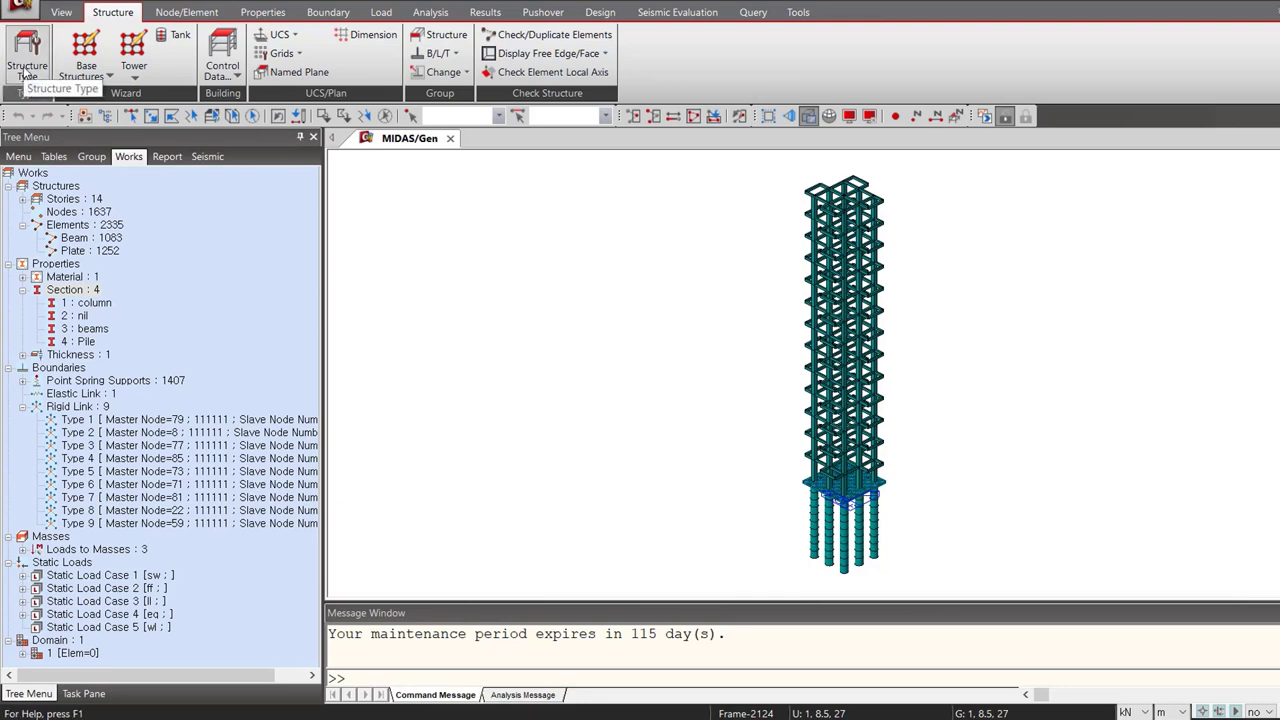
pyautogui.click(222, 62)
pyautogui.click(307, 140)
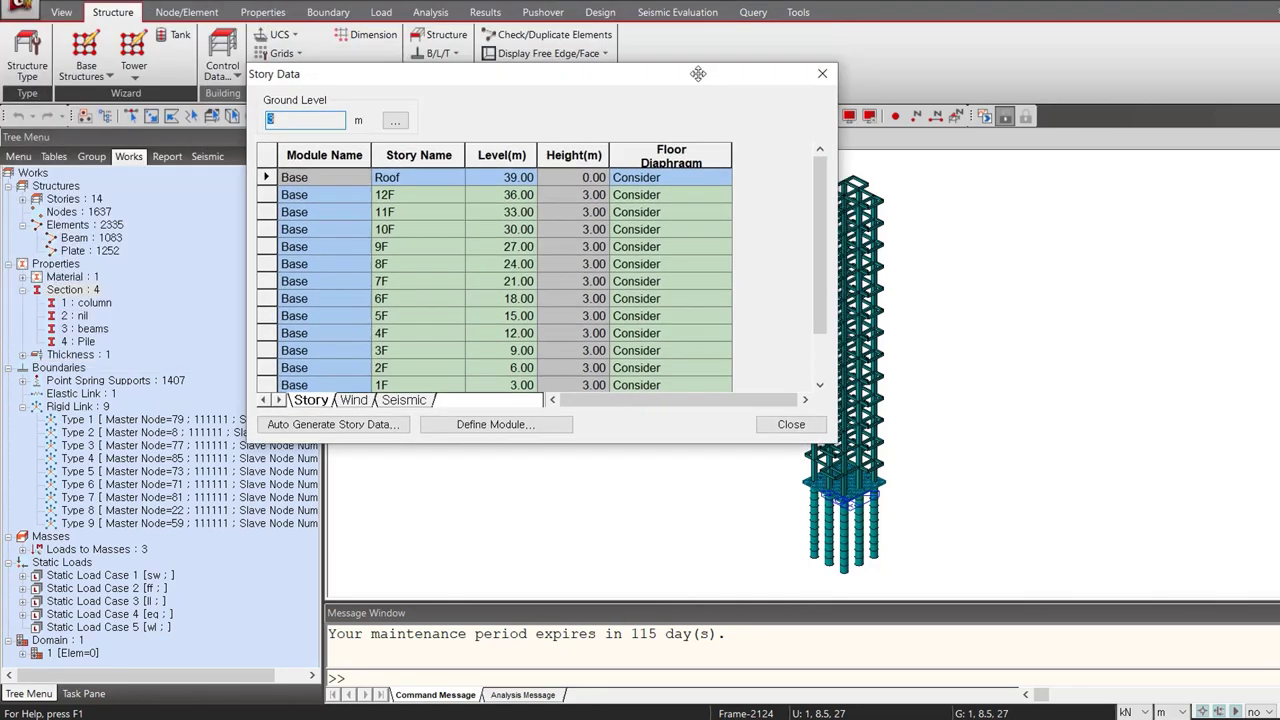
pyautogui.scroll(-1, 774, 307)
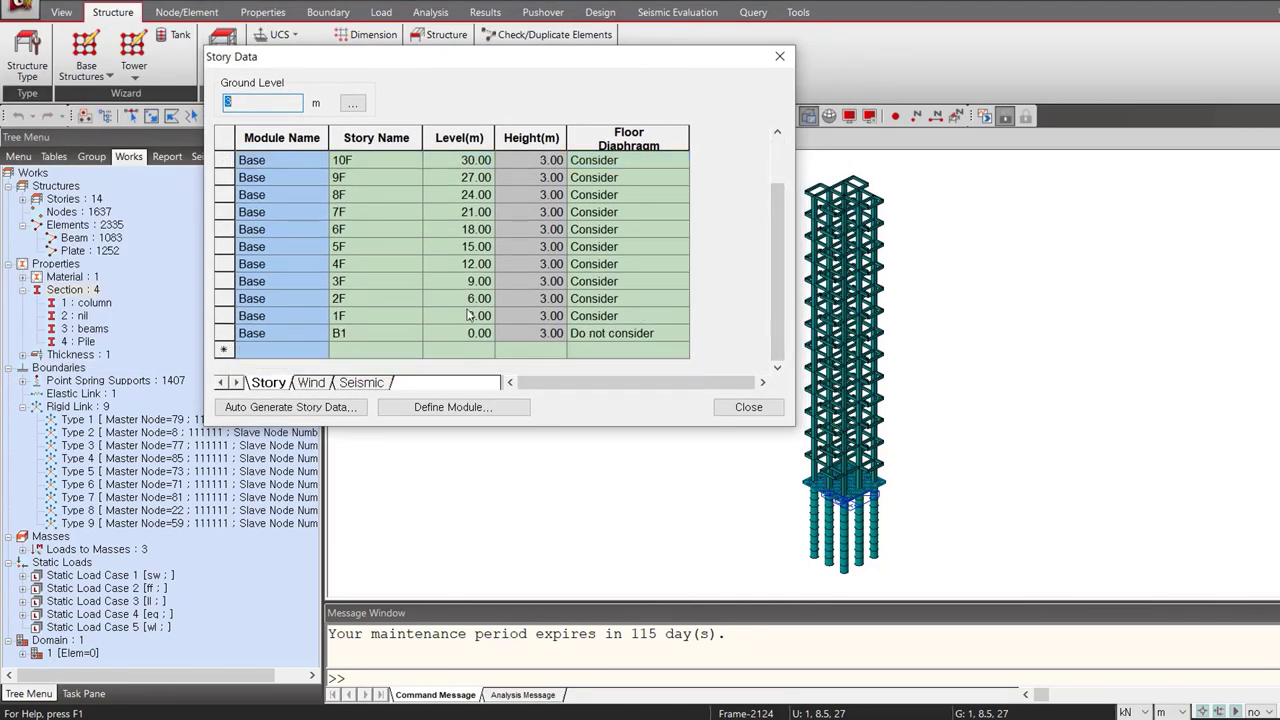
pyautogui.click(778, 58)
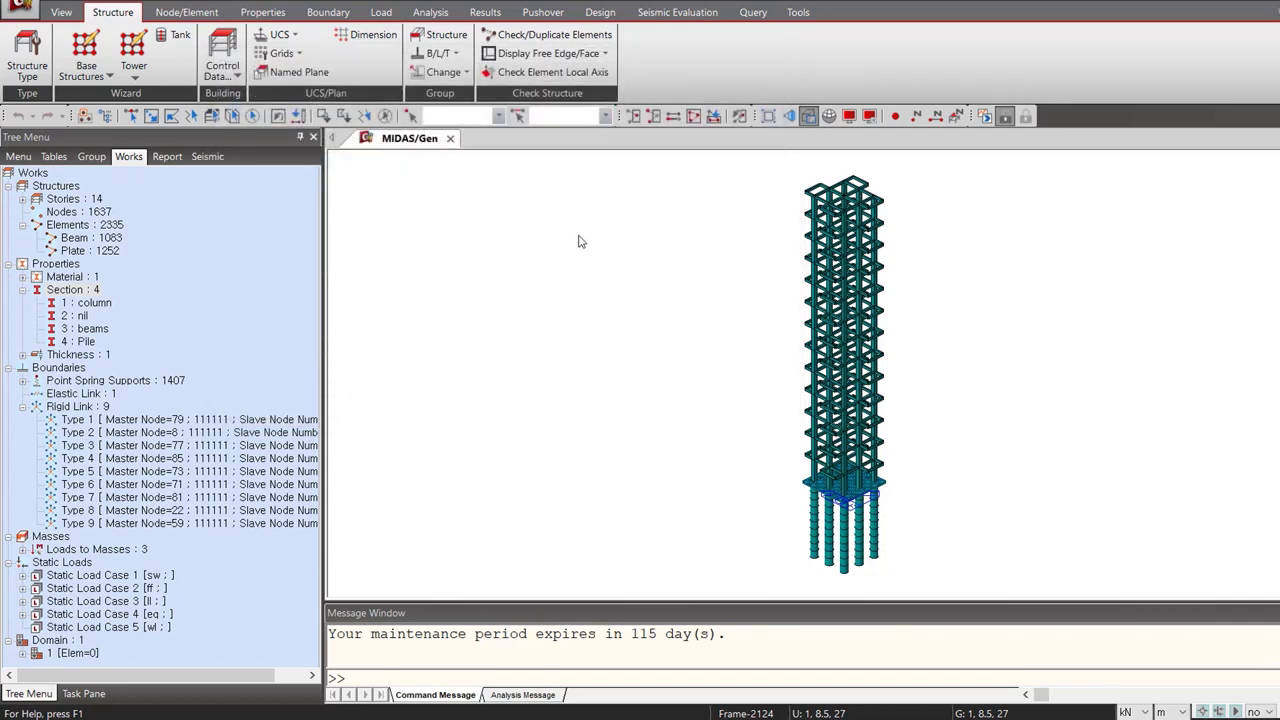
# Export the structure with piles as an MXT file for FEA/GTS.
pyautogui.click(18, 8)
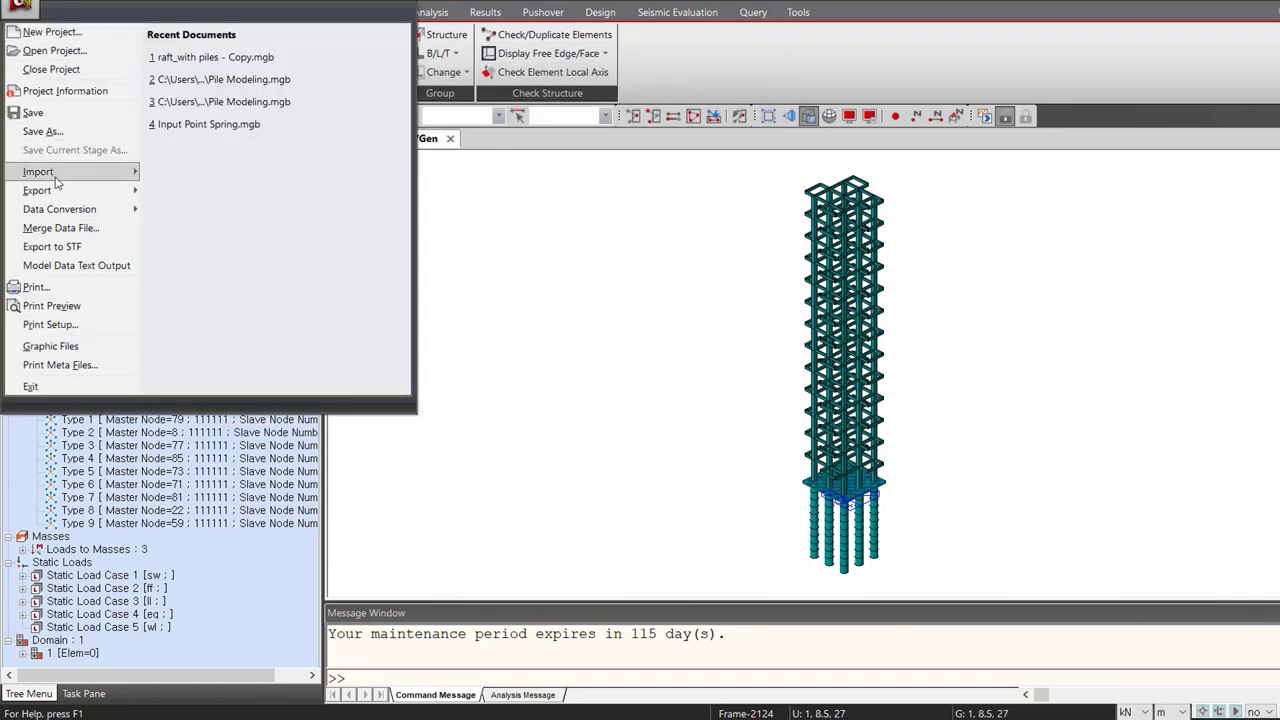
pyautogui.moveTo(62, 192)
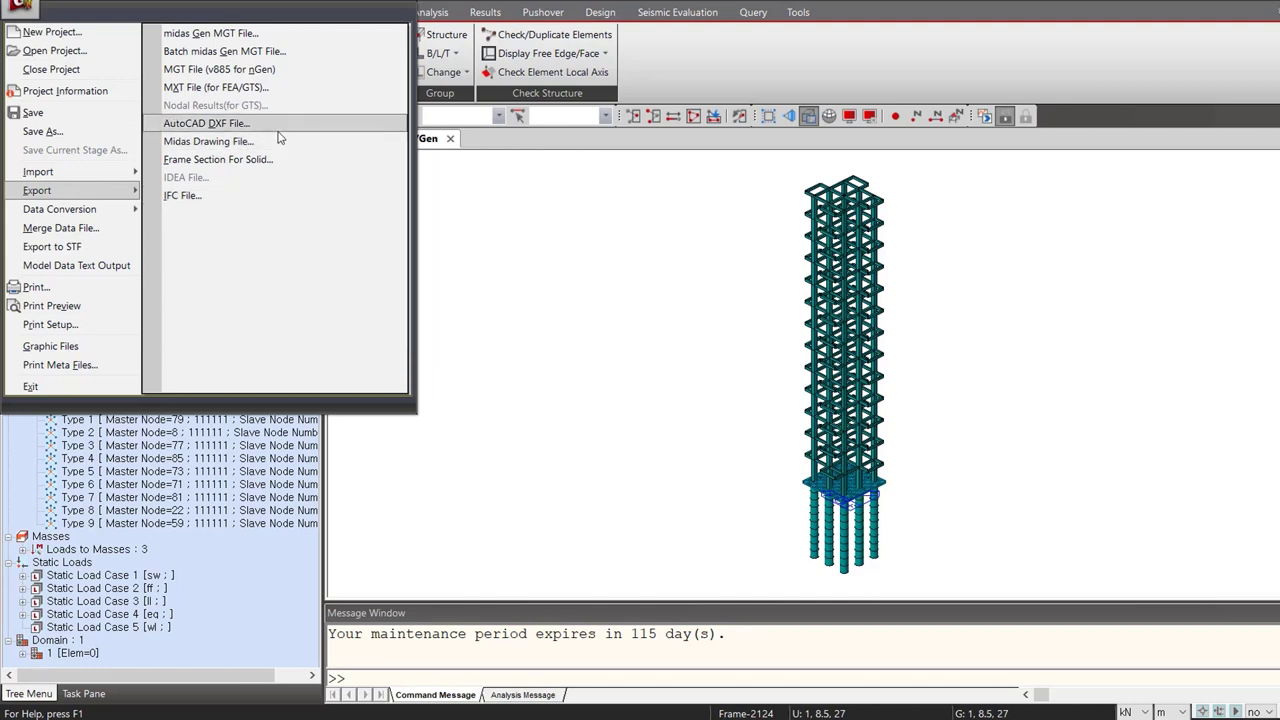
pyautogui.click(275, 88)
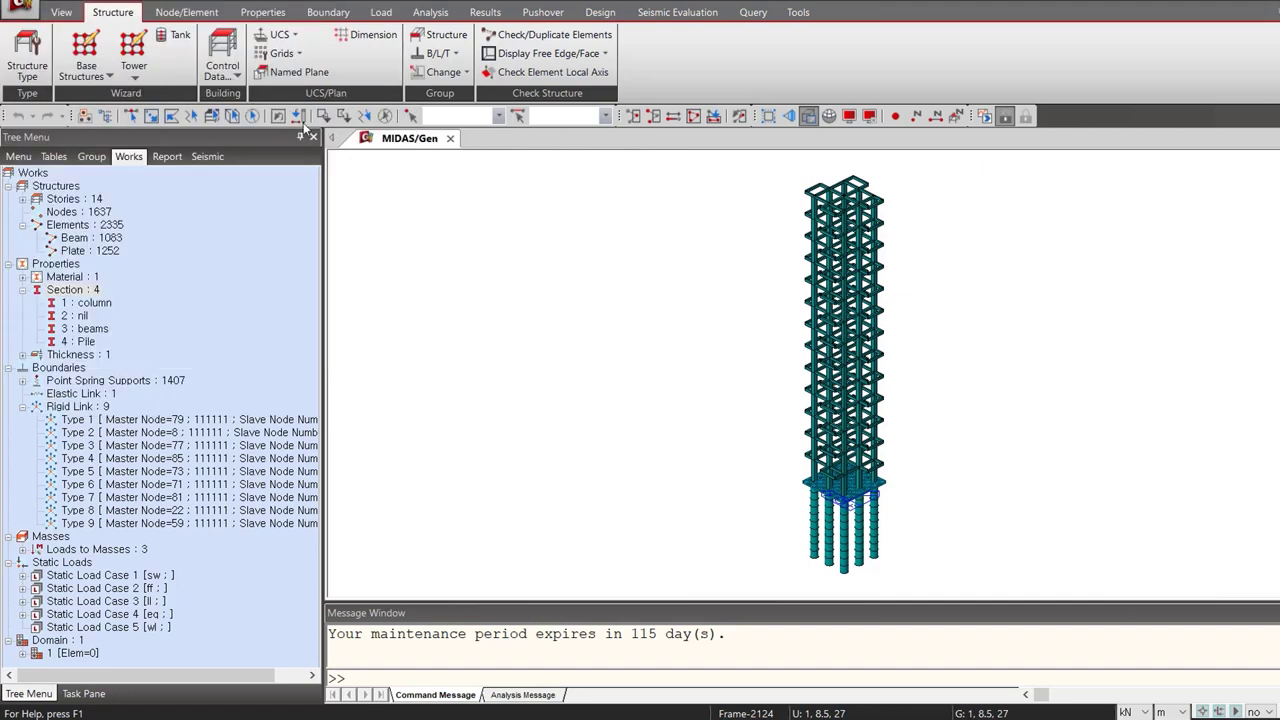
pyautogui.moveTo(624, 183); pyautogui.dragTo(529, 181)
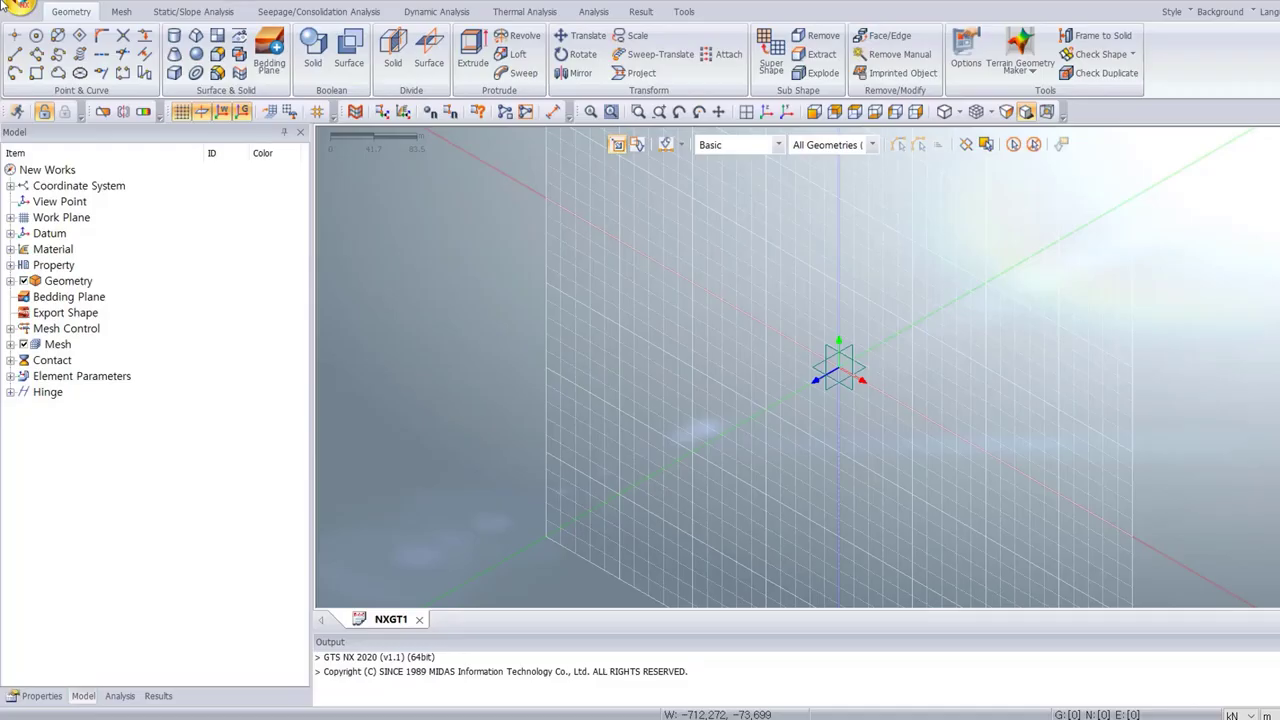
# Switch to GTS NX and import raft_with piles.mxt from the Original GEN Model folder as a midas MXT file.
pyautogui.click(18, 6)
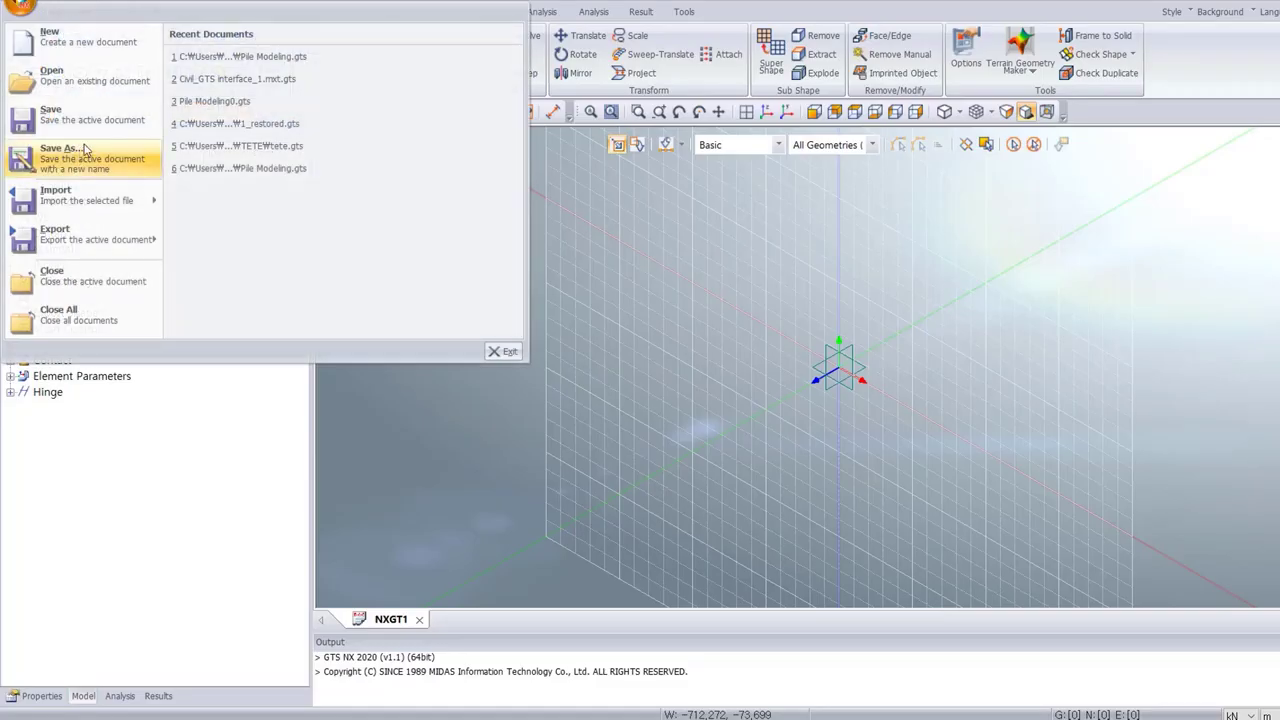
pyautogui.moveTo(86, 201)
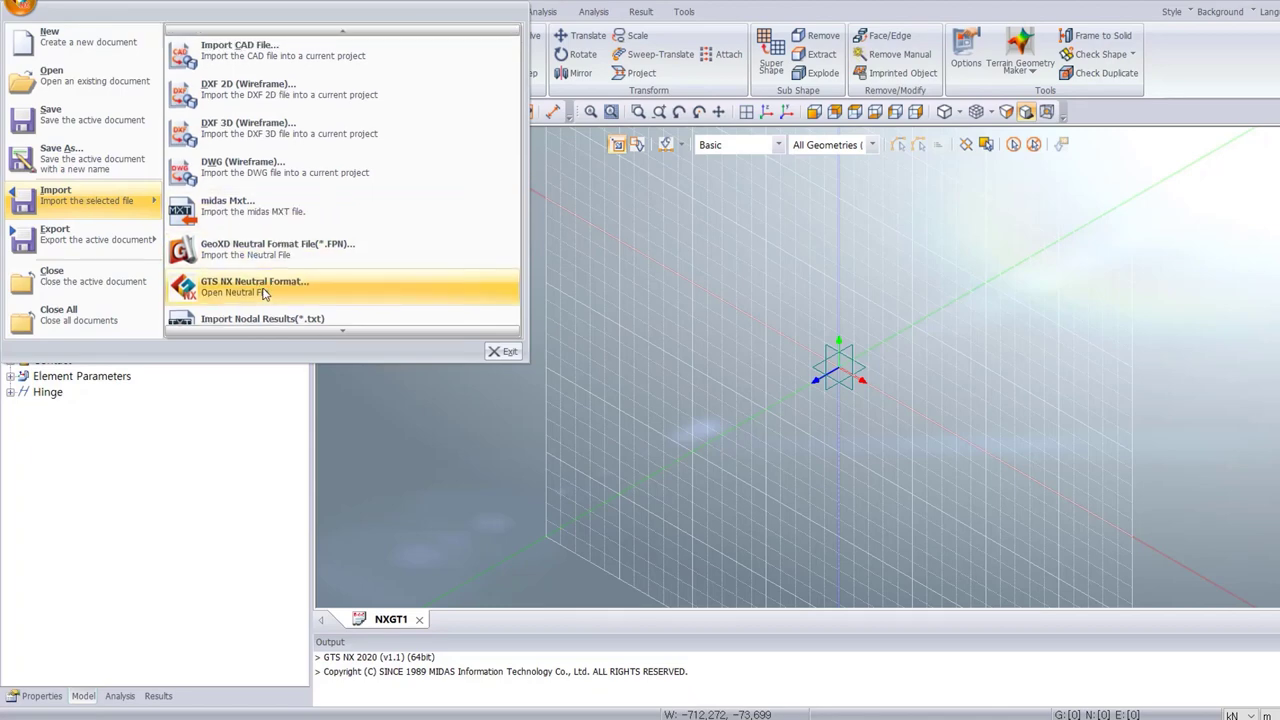
pyautogui.click(266, 210)
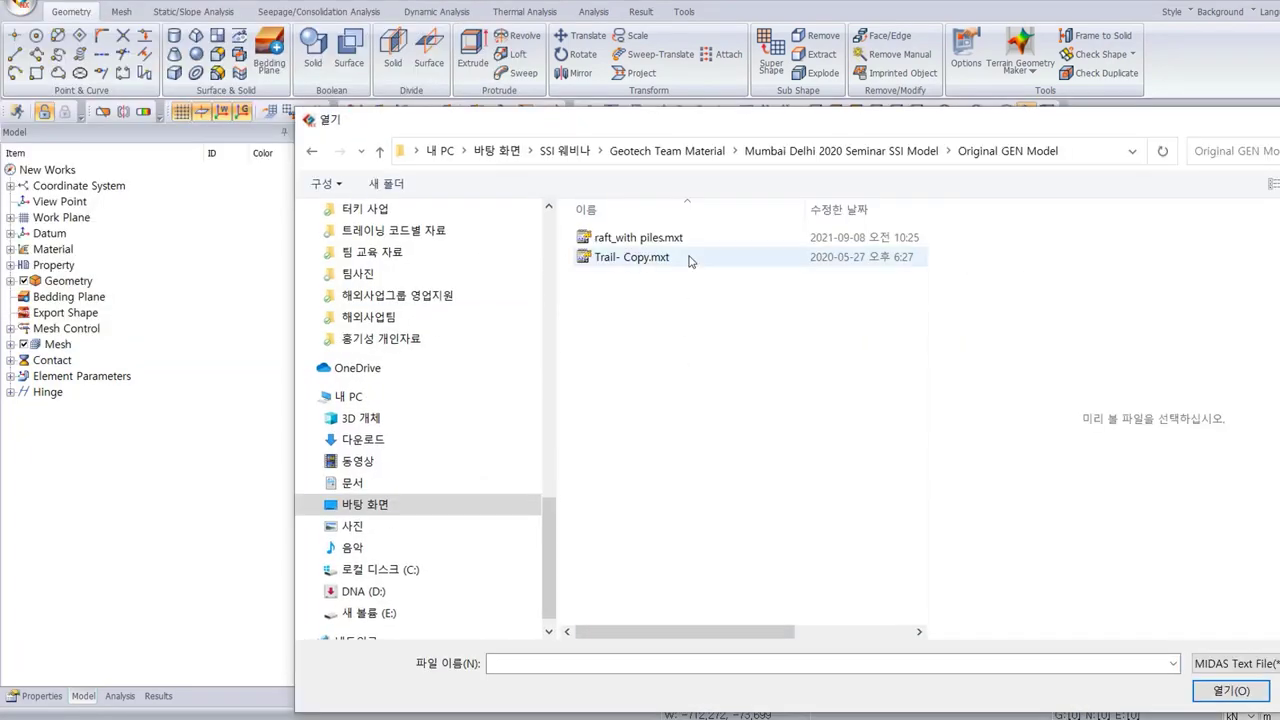
pyautogui.click(688, 240)
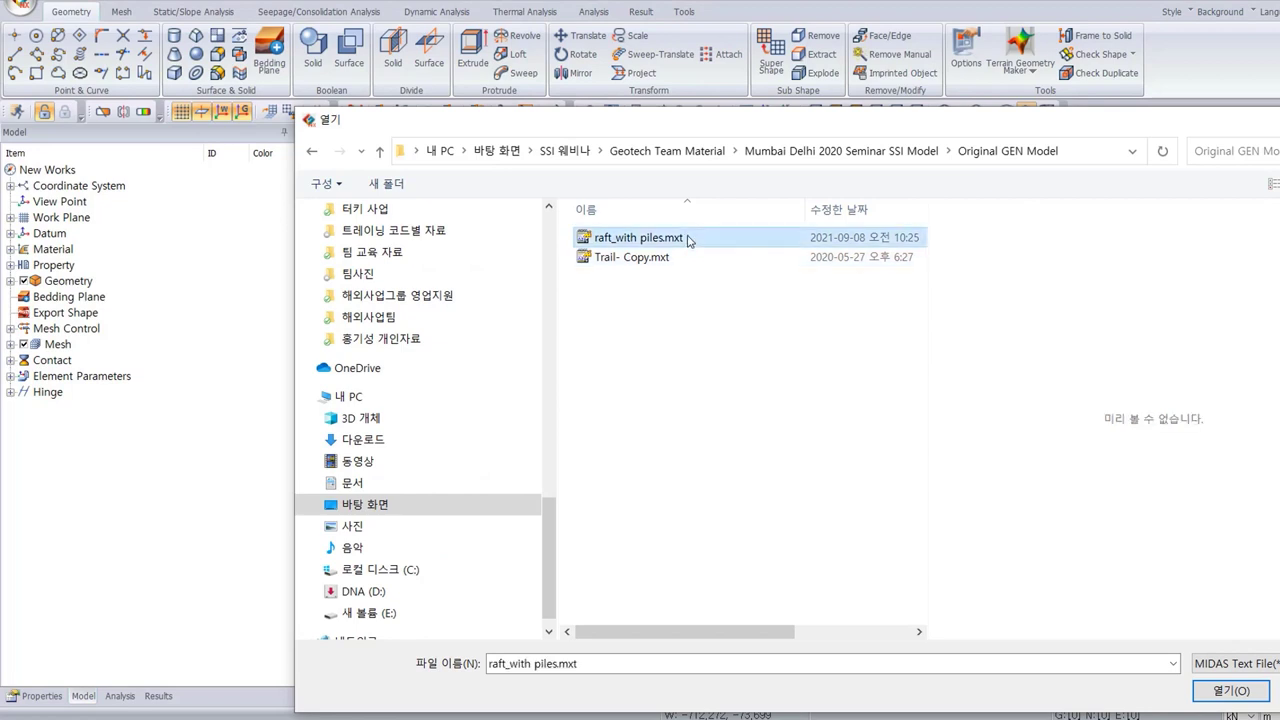
pyautogui.click(1230, 690)
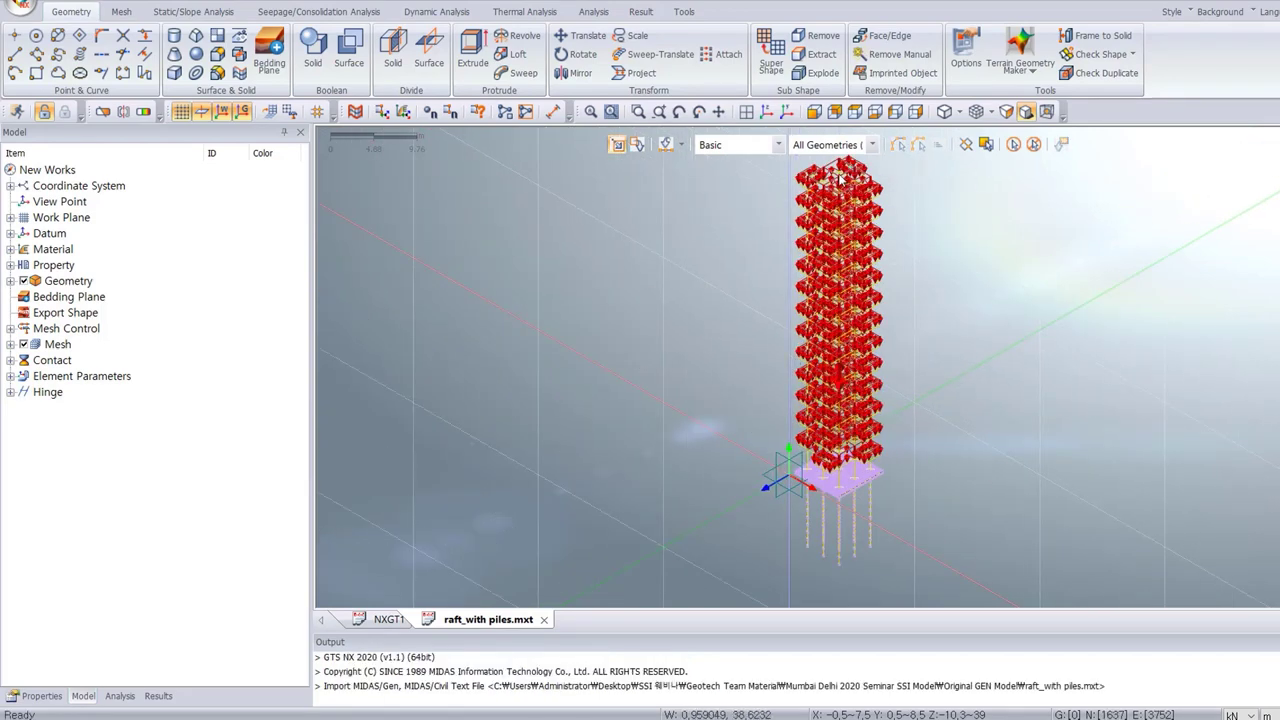
# Inspect the imported tower, raft and piles from a tilted angle and in front view, and restore the isometric view.
pyautogui.scroll(2, 814, 190)
pyautogui.keyDown('ctrl'); pyautogui.moveTo(814, 190); pyautogui.dragTo(909, 293, button='middle'); pyautogui.keyUp('ctrl')
pyautogui.click(909, 290)
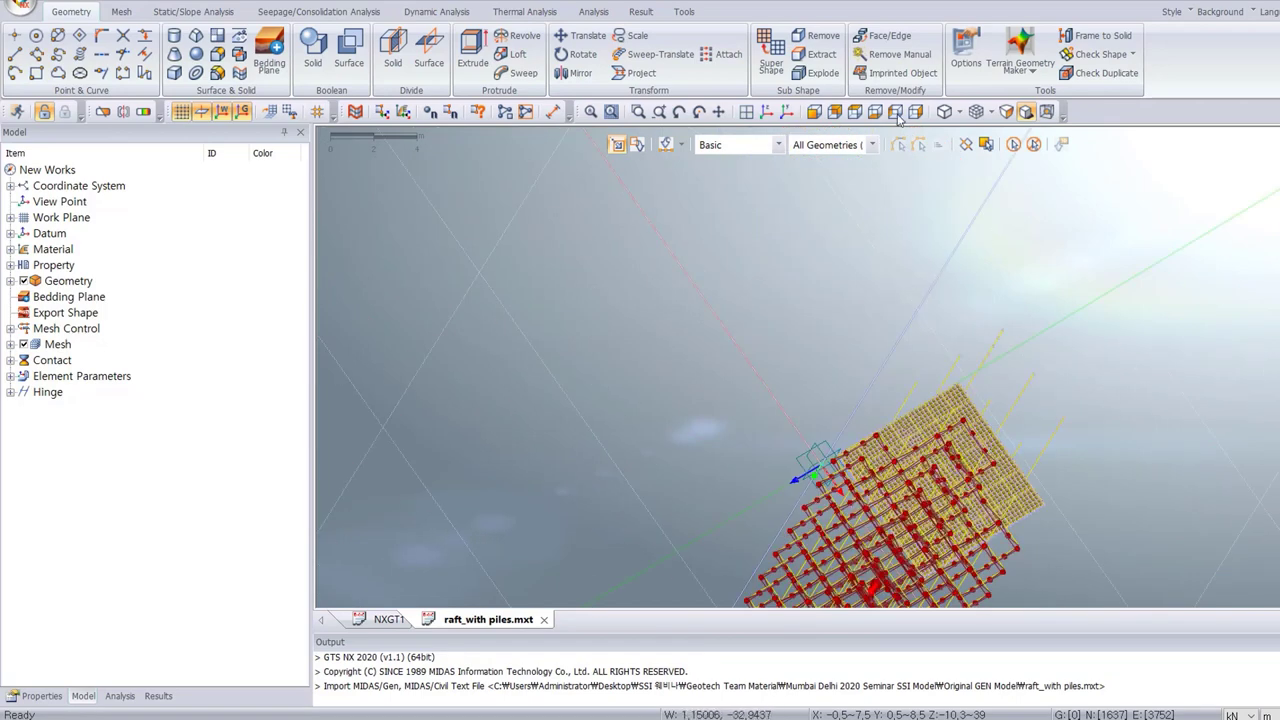
pyautogui.click(836, 112)
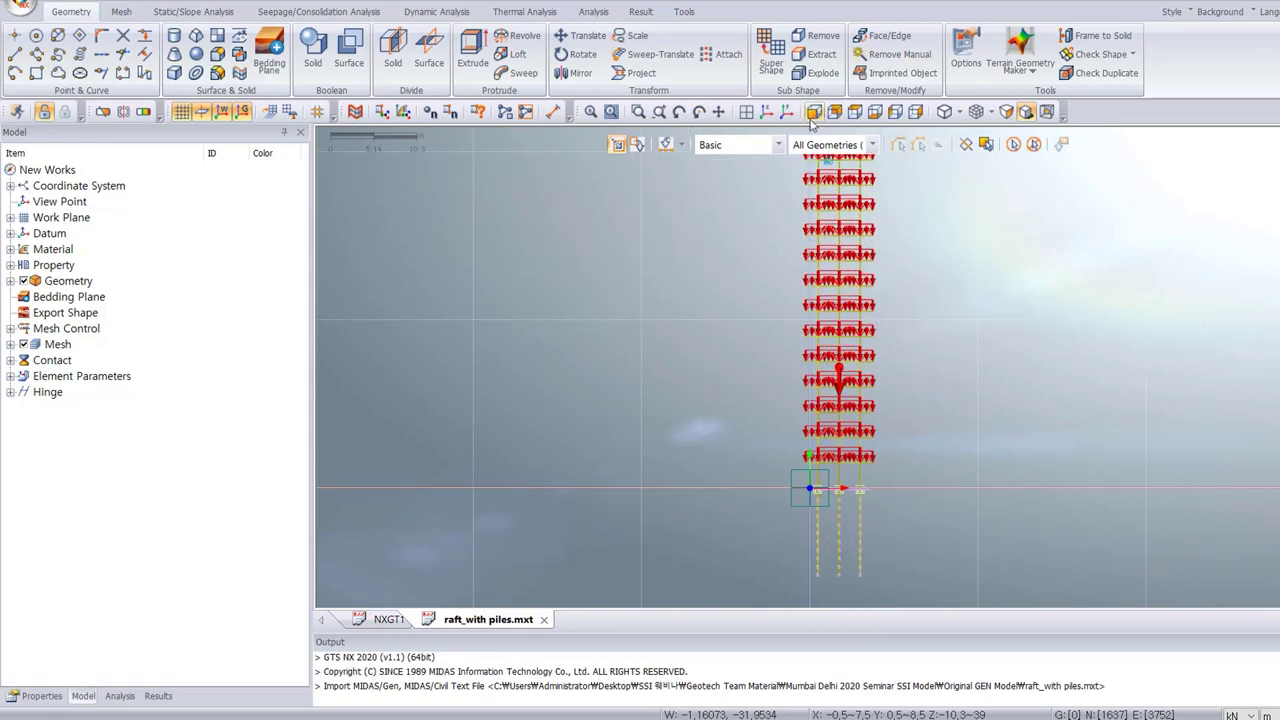
pyautogui.click(765, 113)
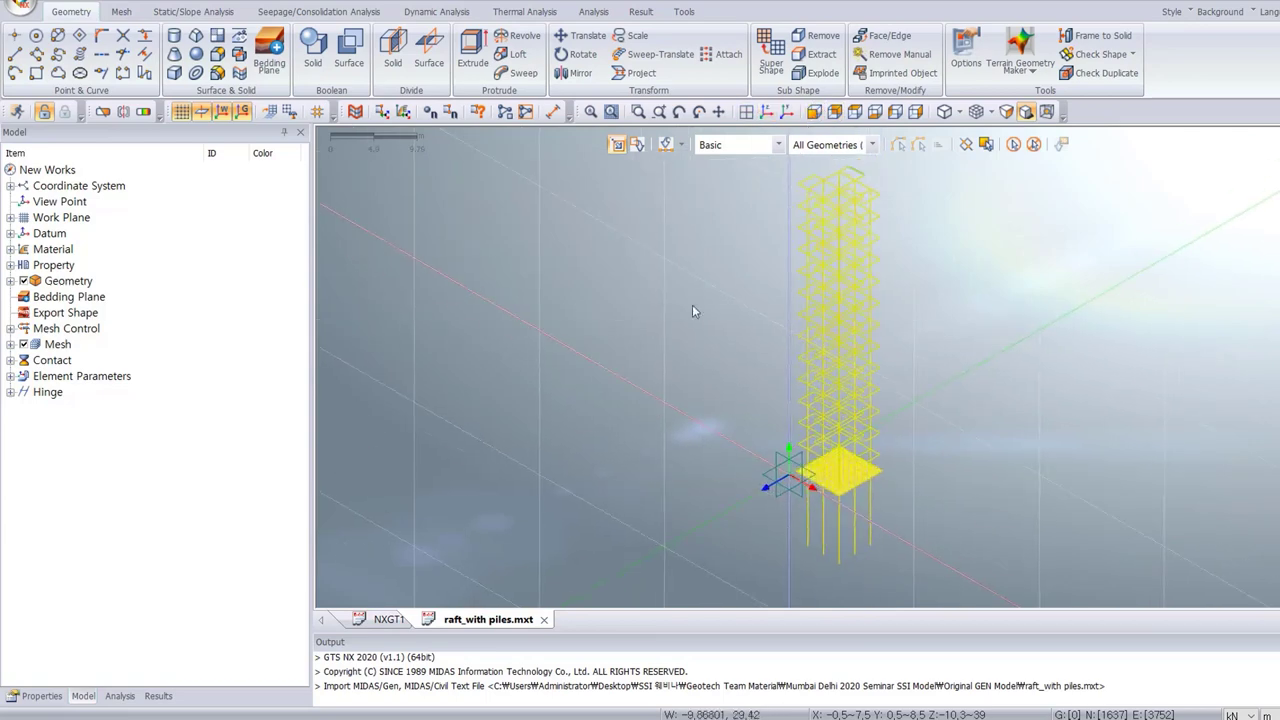
pyautogui.click(168, 416)
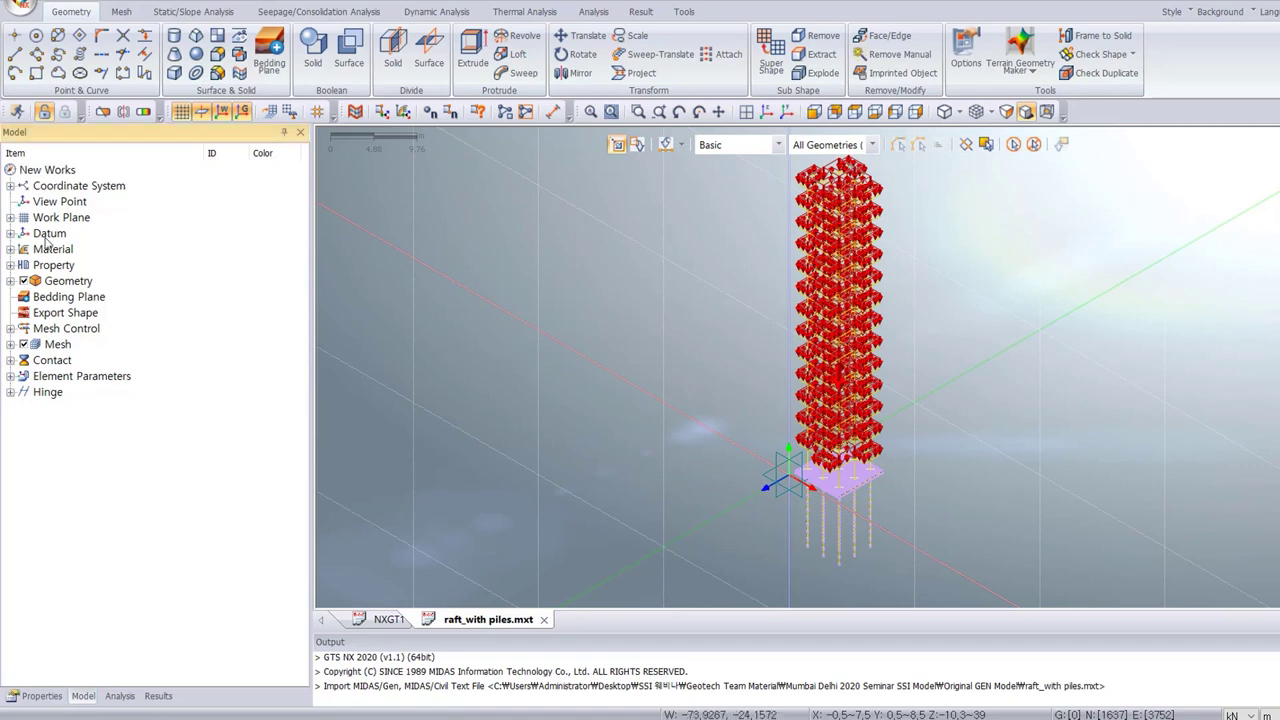
# Review the imported raft model's mesh sets by highlighting Point Spring, Elastic Link and Rigid Link.
pyautogui.click(10, 345)
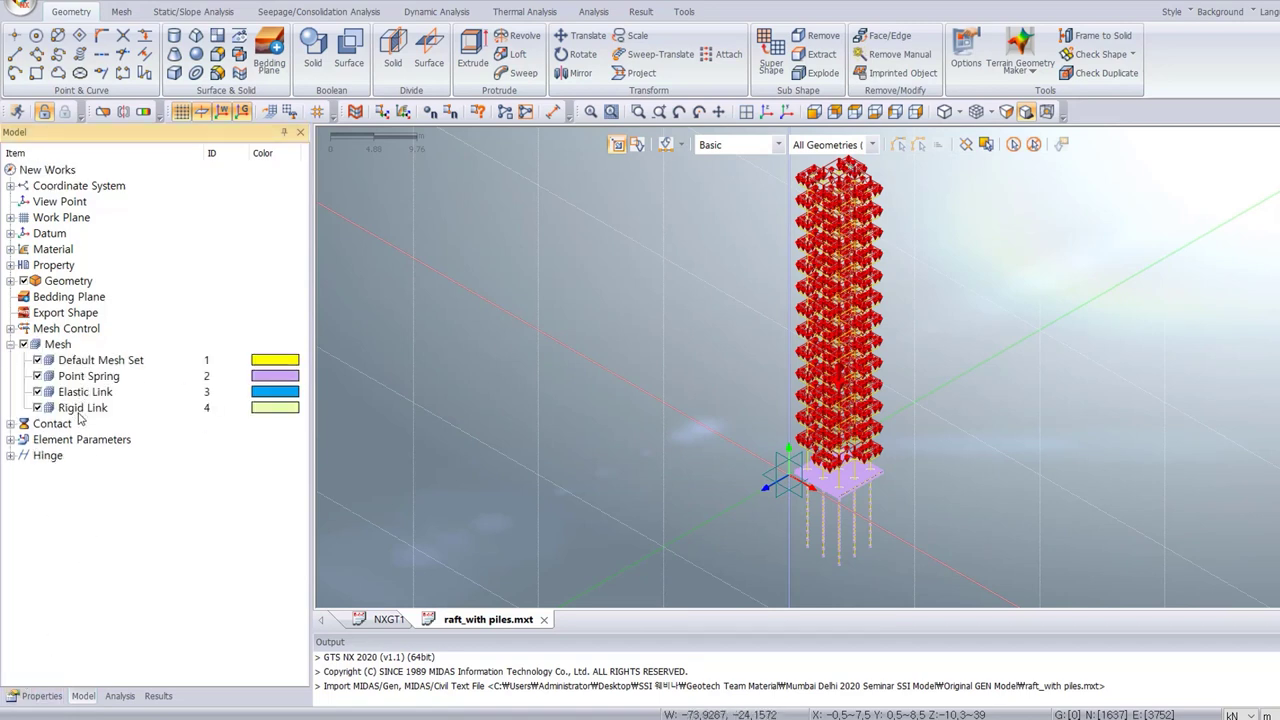
pyautogui.click(63, 378)
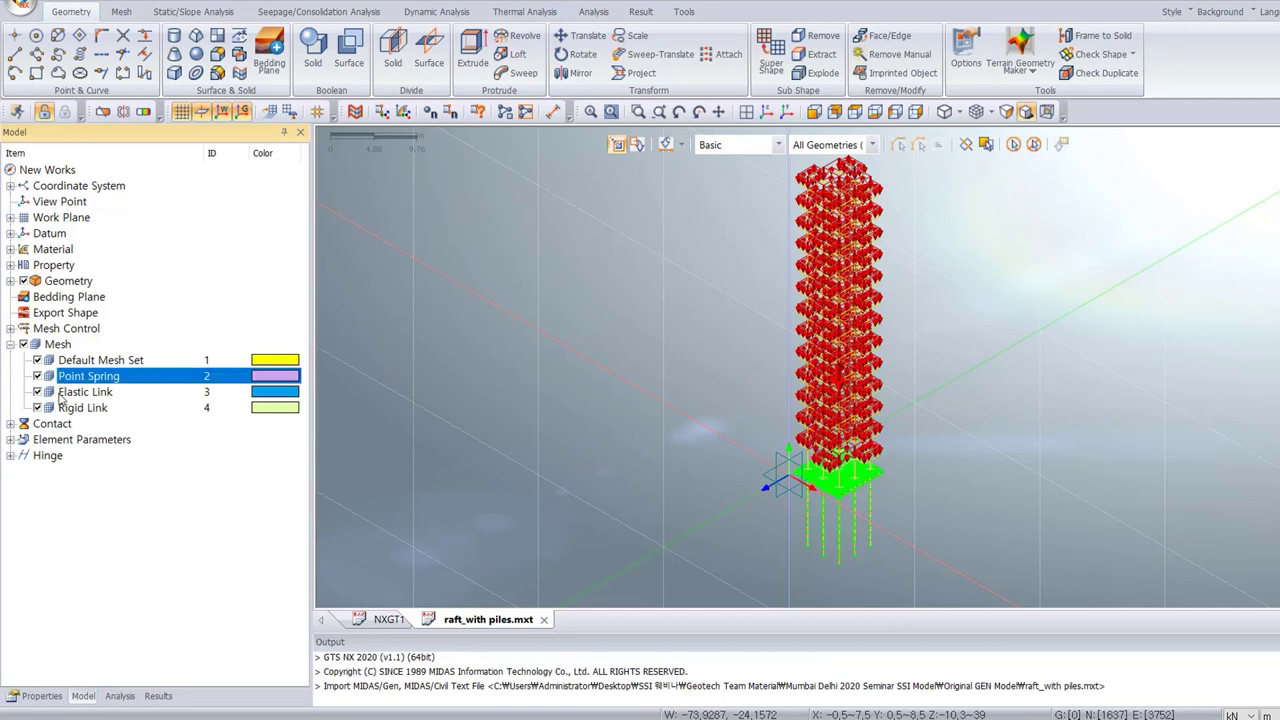
pyautogui.click(62, 394)
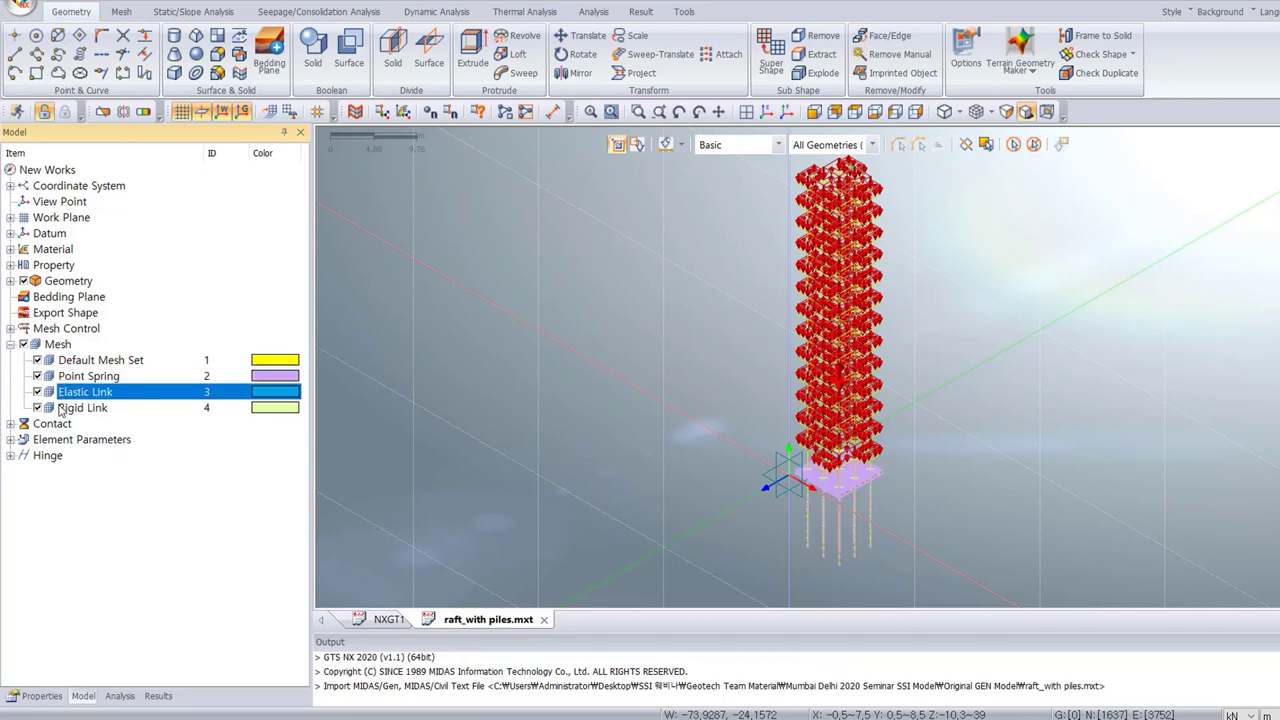
pyautogui.click(75, 409)
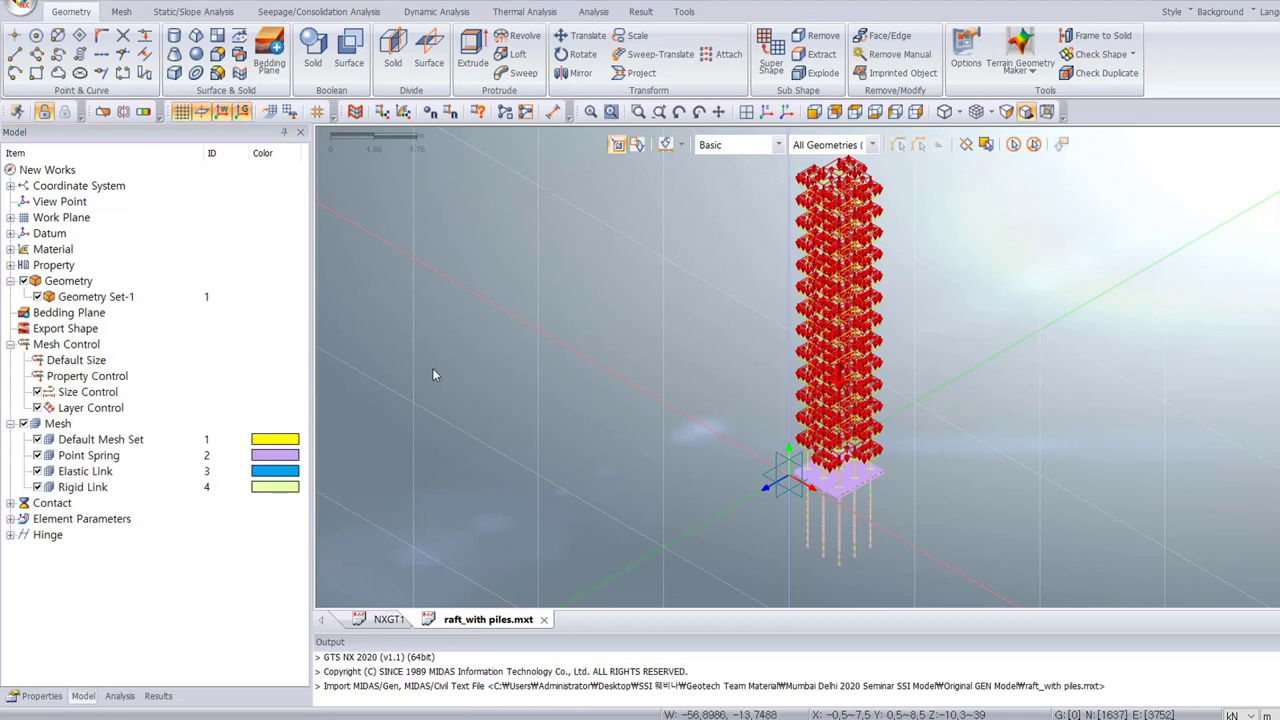
# List the imported static load cases and examine the individual beam loads in the sw case.
pyautogui.click(120, 695)
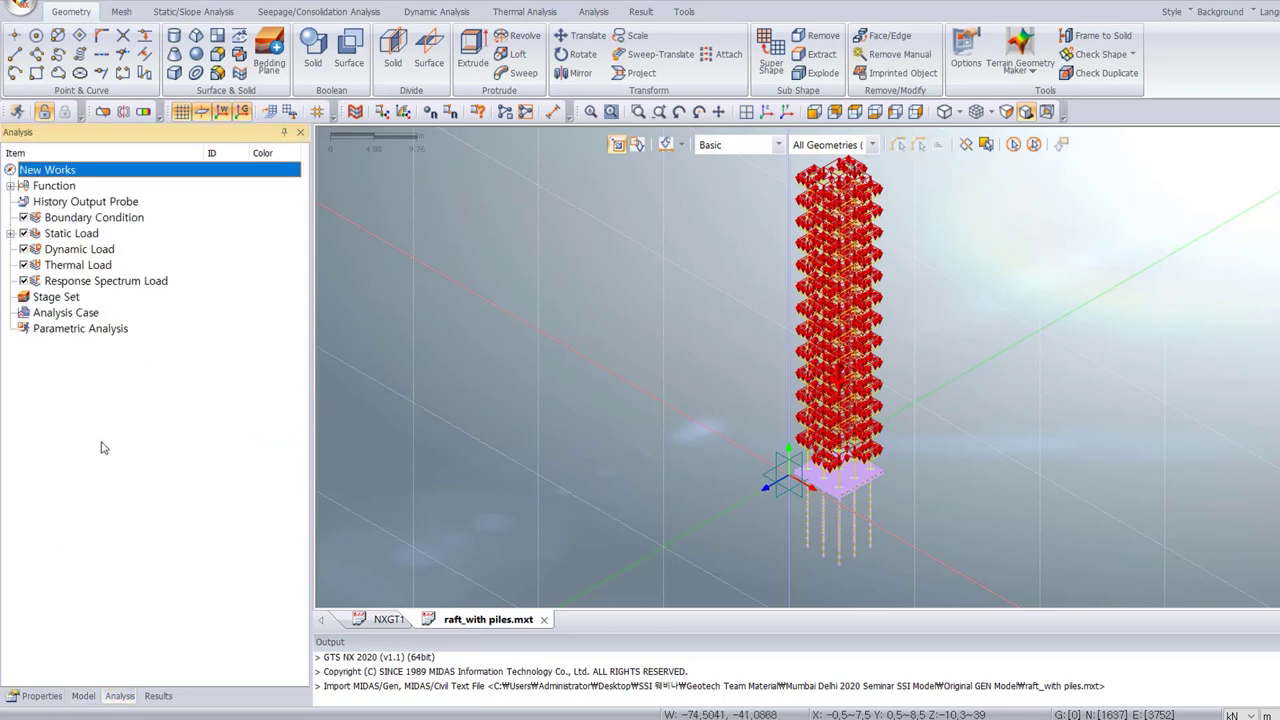
pyautogui.click(10, 233)
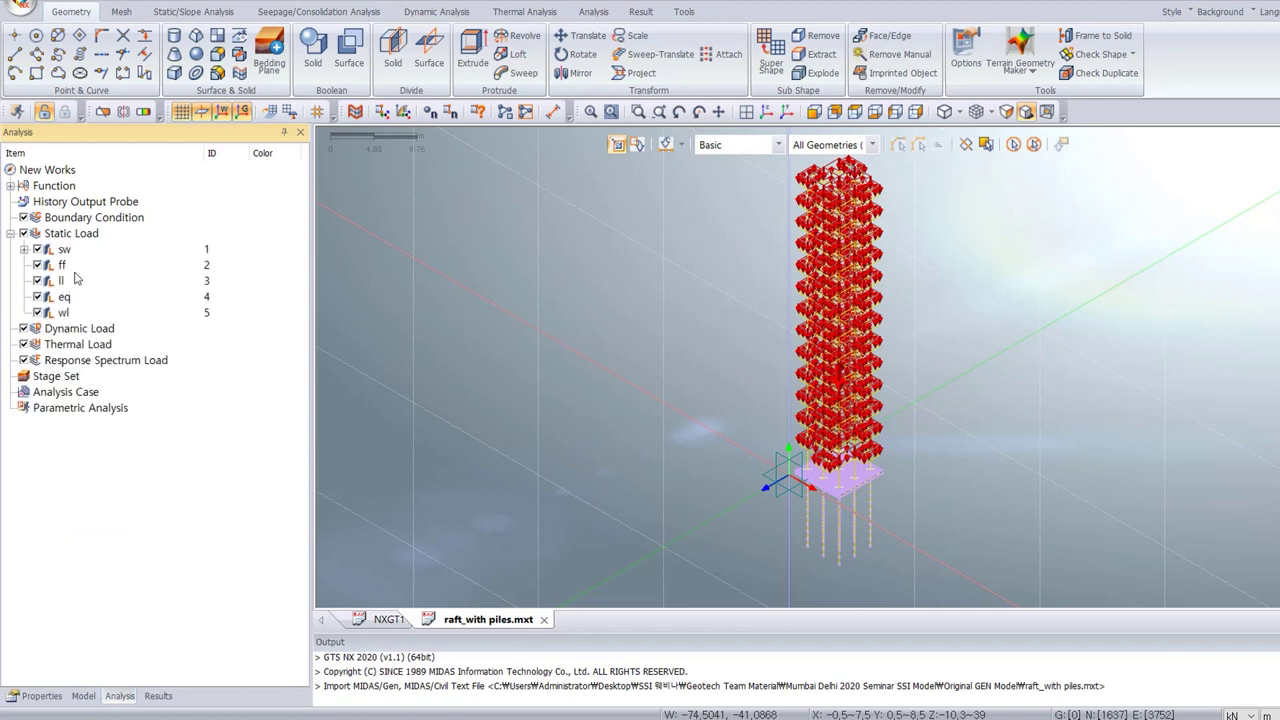
pyautogui.click(24, 249)
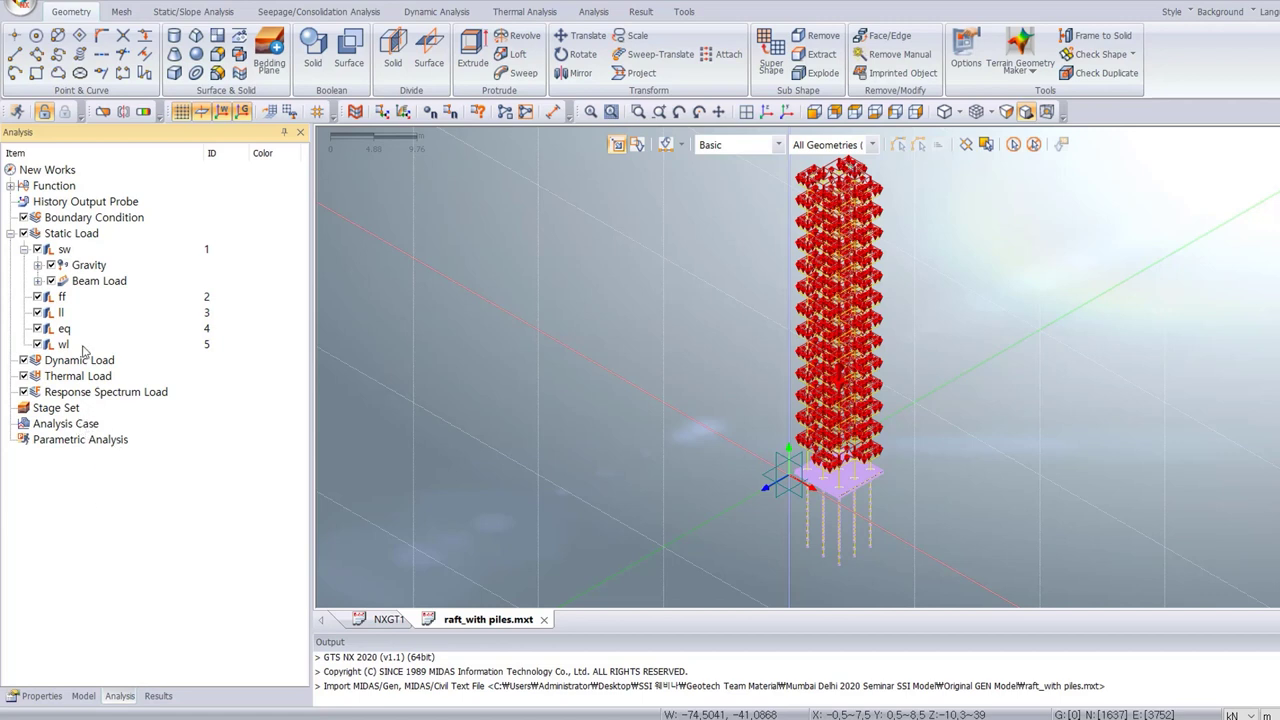
pyautogui.click(37, 283)
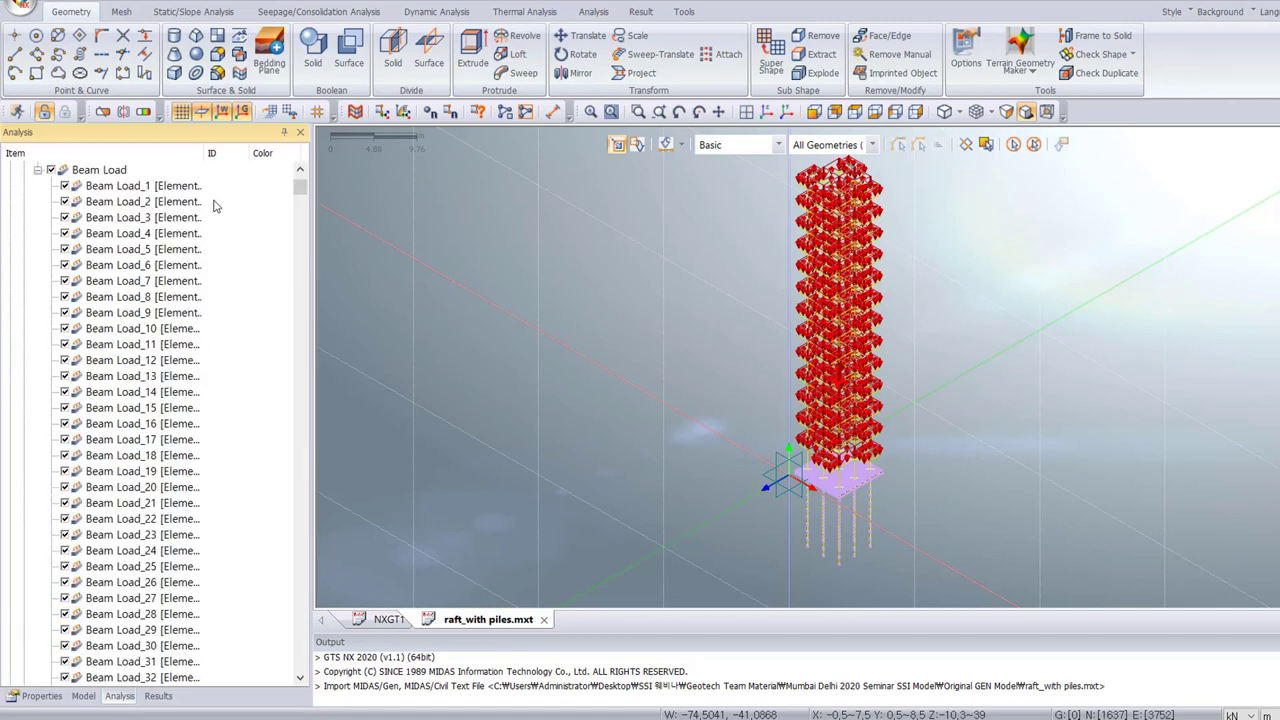
pyautogui.moveTo(201, 153); pyautogui.dragTo(276, 153)
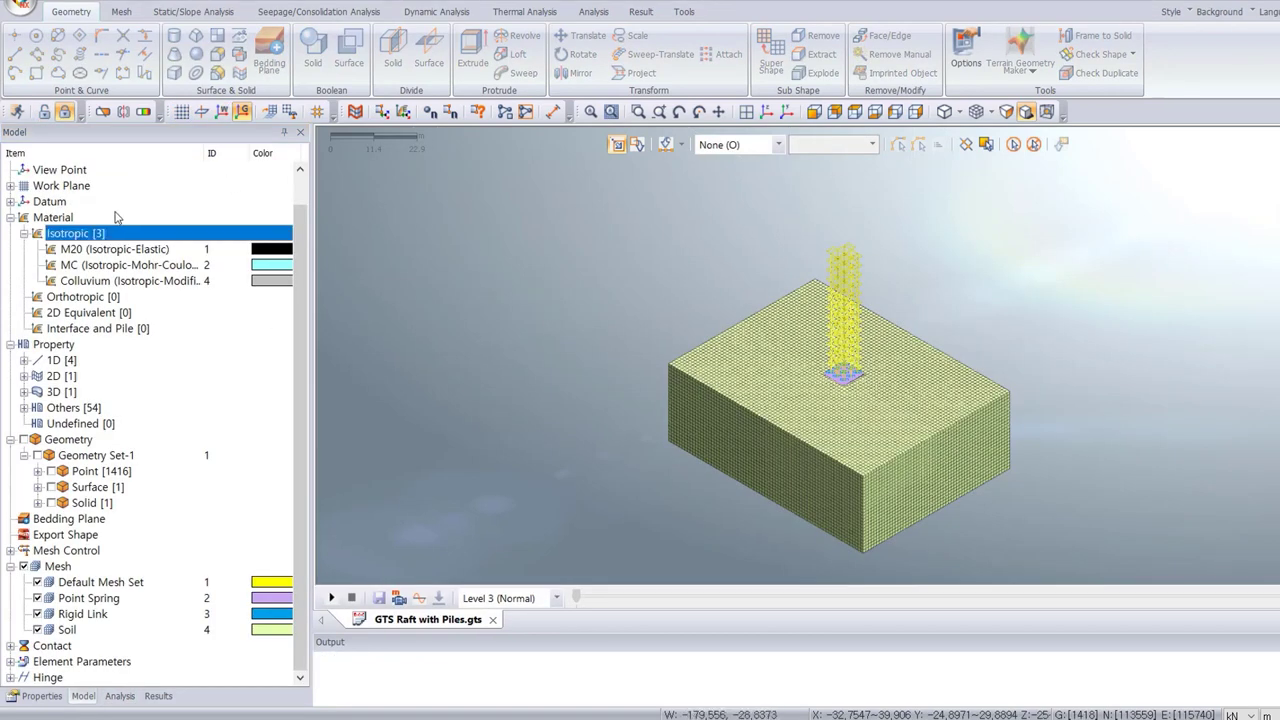
# Review the isotropic materials M20, MC and Colluvium in the GTS Raft with Piles model.
pyautogui.click(55, 218)
pyautogui.click(94, 252)
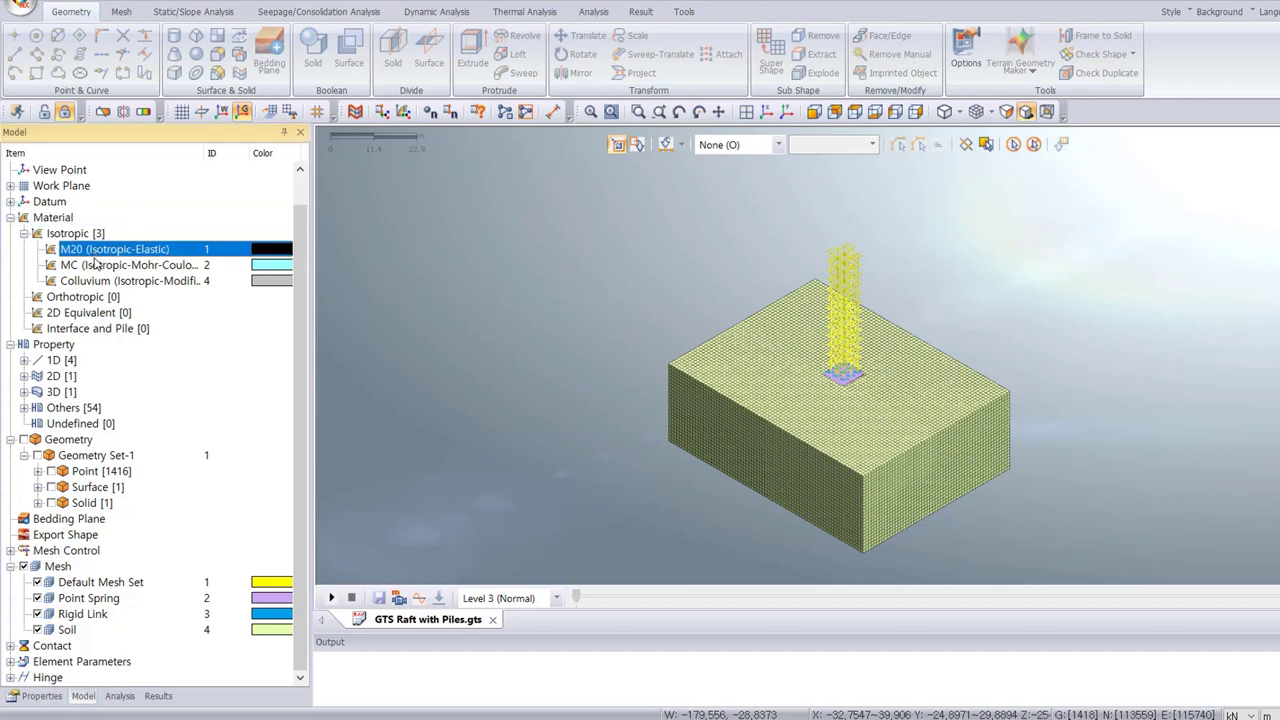
pyautogui.click(103, 266)
pyautogui.click(104, 281)
pyautogui.click(105, 266)
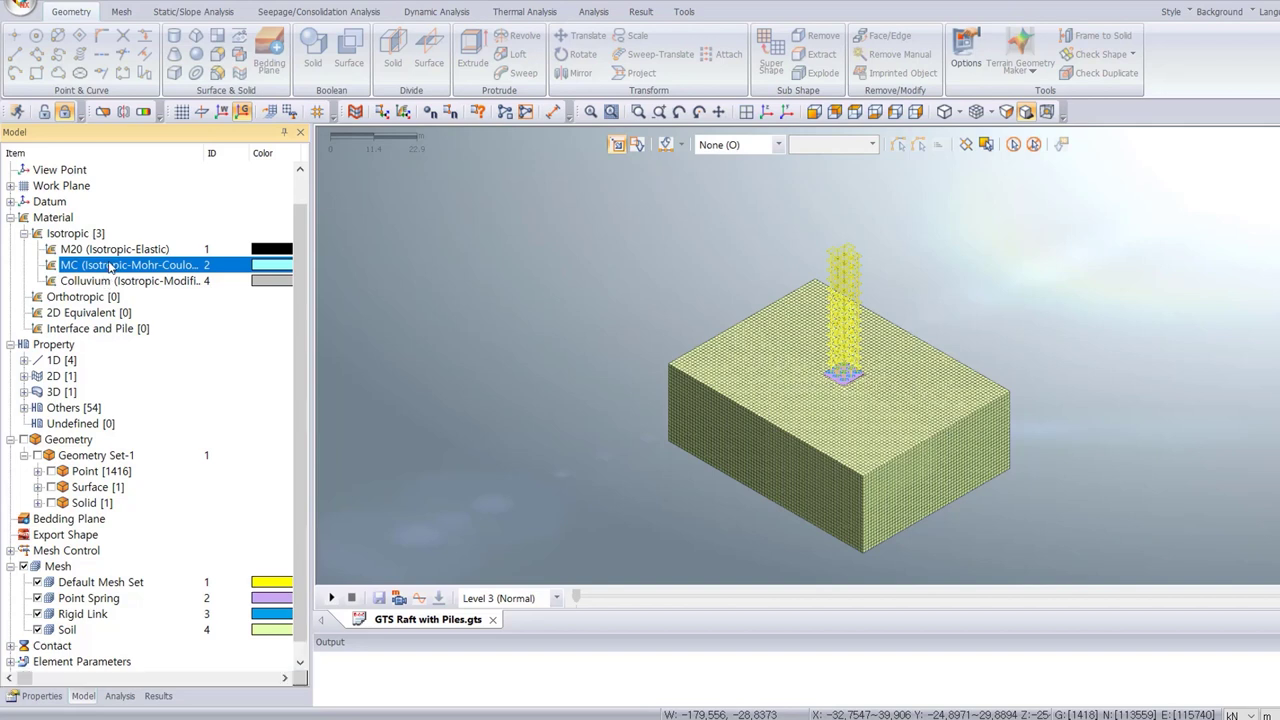
pyautogui.click(112, 281)
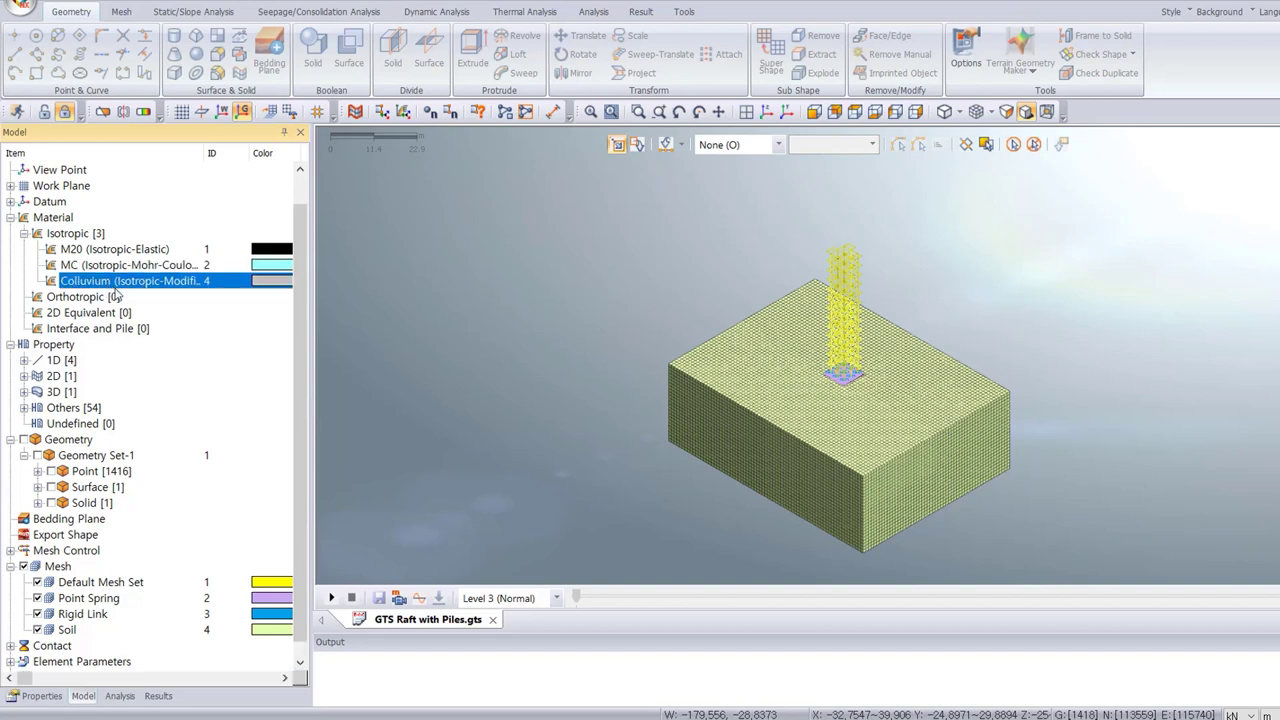
# Examine the 3D, 2D and 1D properties of the model and collapse their lists again.
pyautogui.click(24, 392)
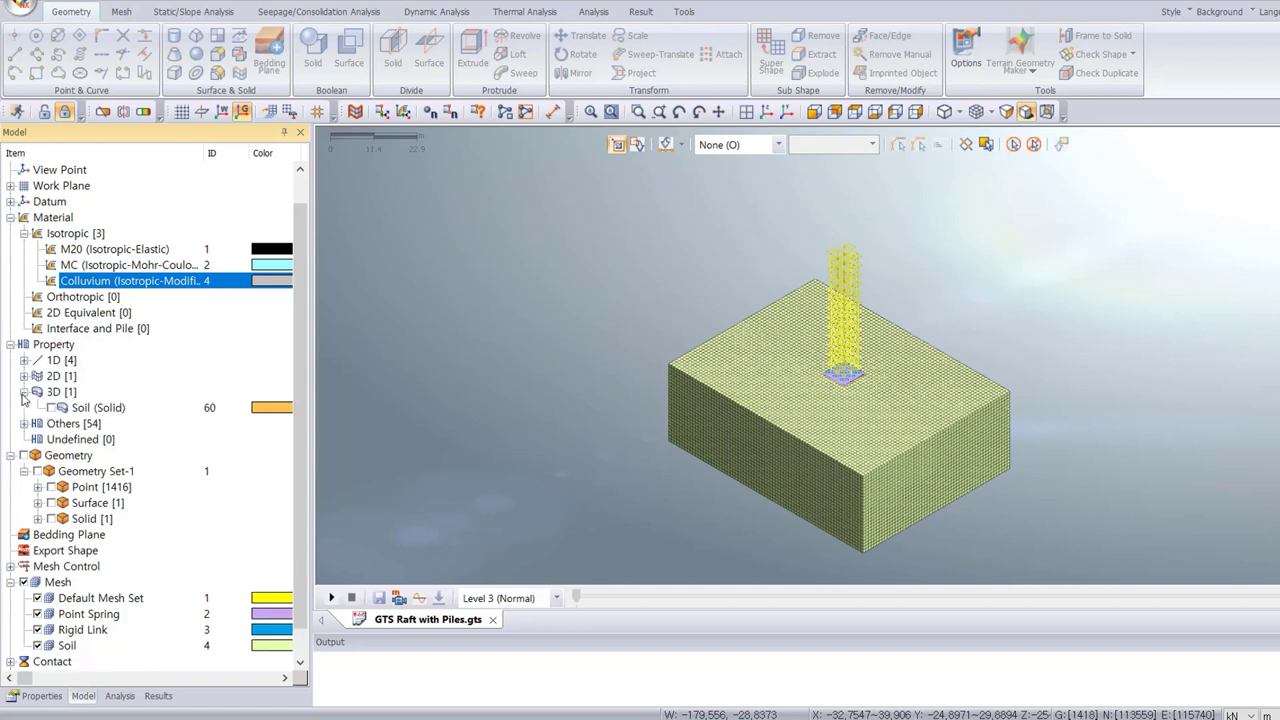
pyautogui.click(24, 376)
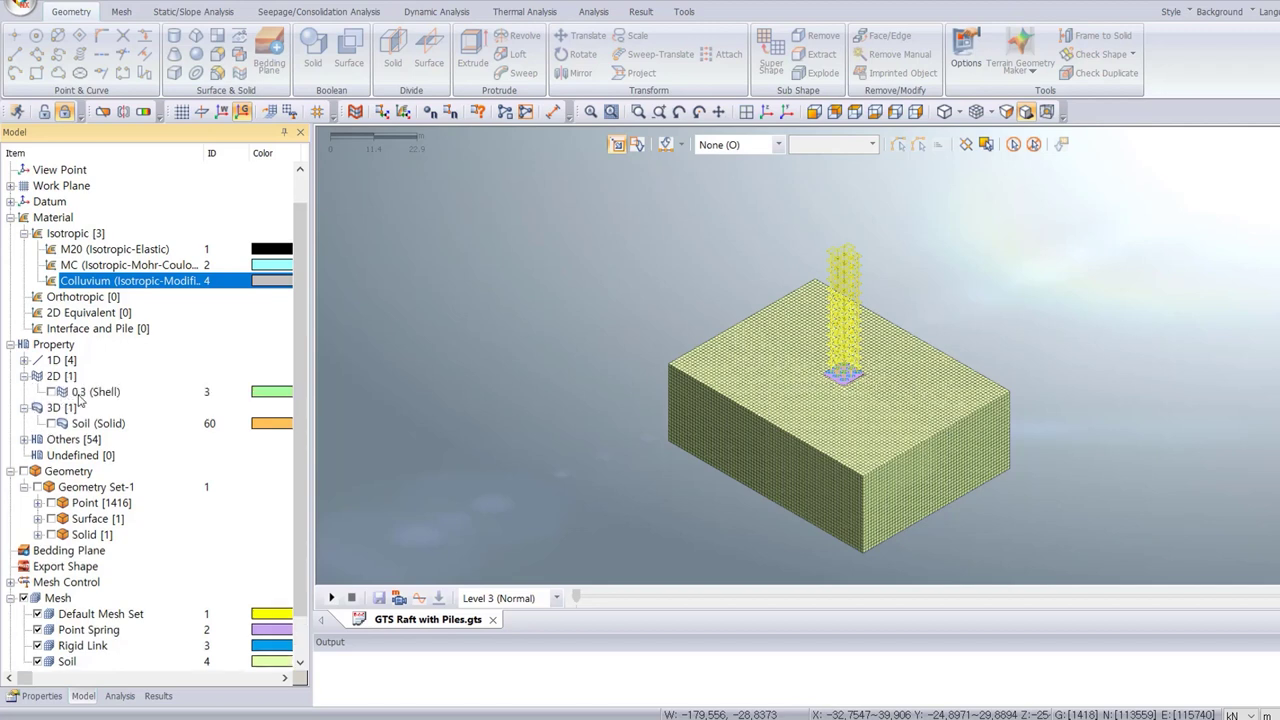
pyautogui.click(24, 360)
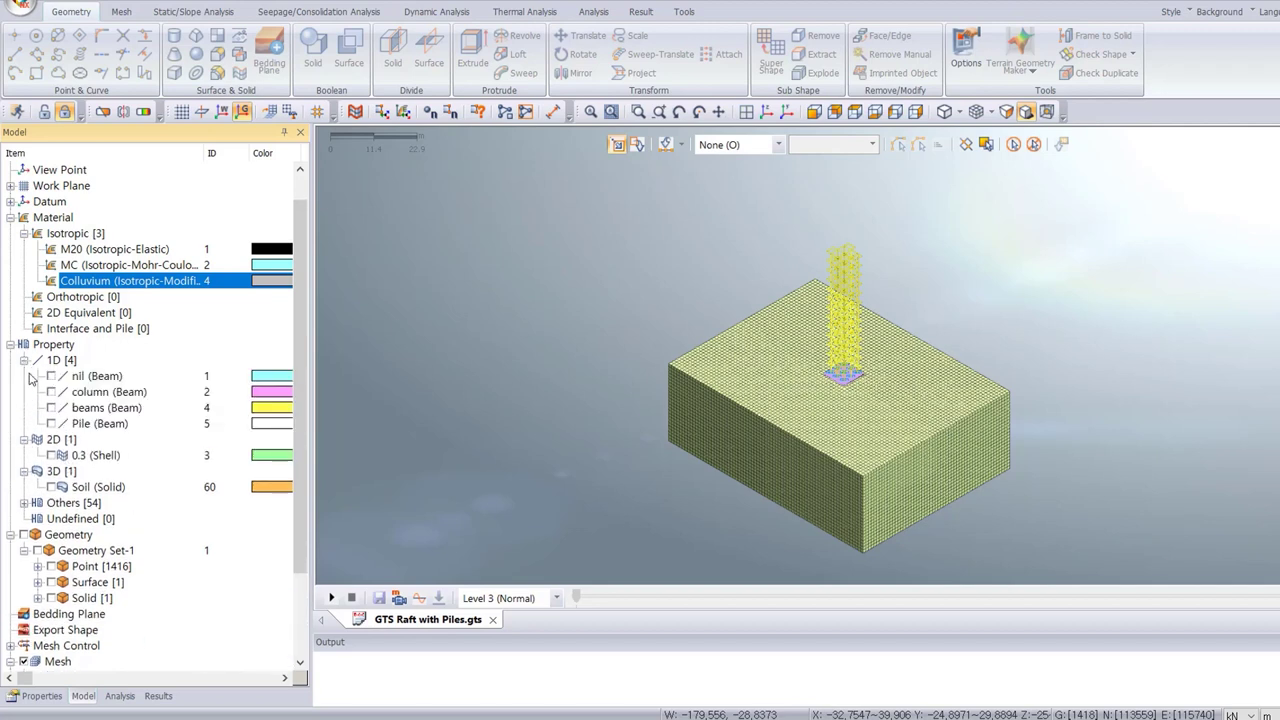
pyautogui.click(24, 360)
pyautogui.click(24, 376)
pyautogui.click(24, 392)
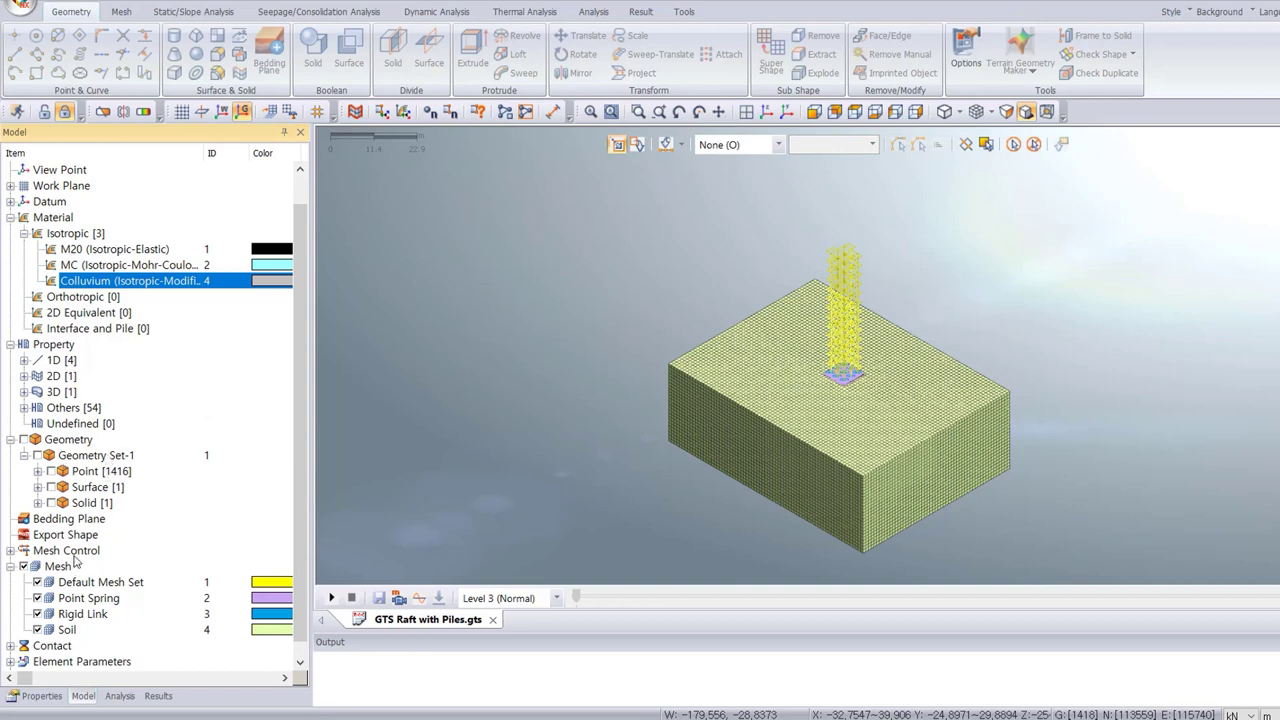
# Highlight the Soil mesh set and hide the Soil, Point Spring, Rigid Link and Default Mesh Set meshes.
pyautogui.scroll(-1, 112, 585)
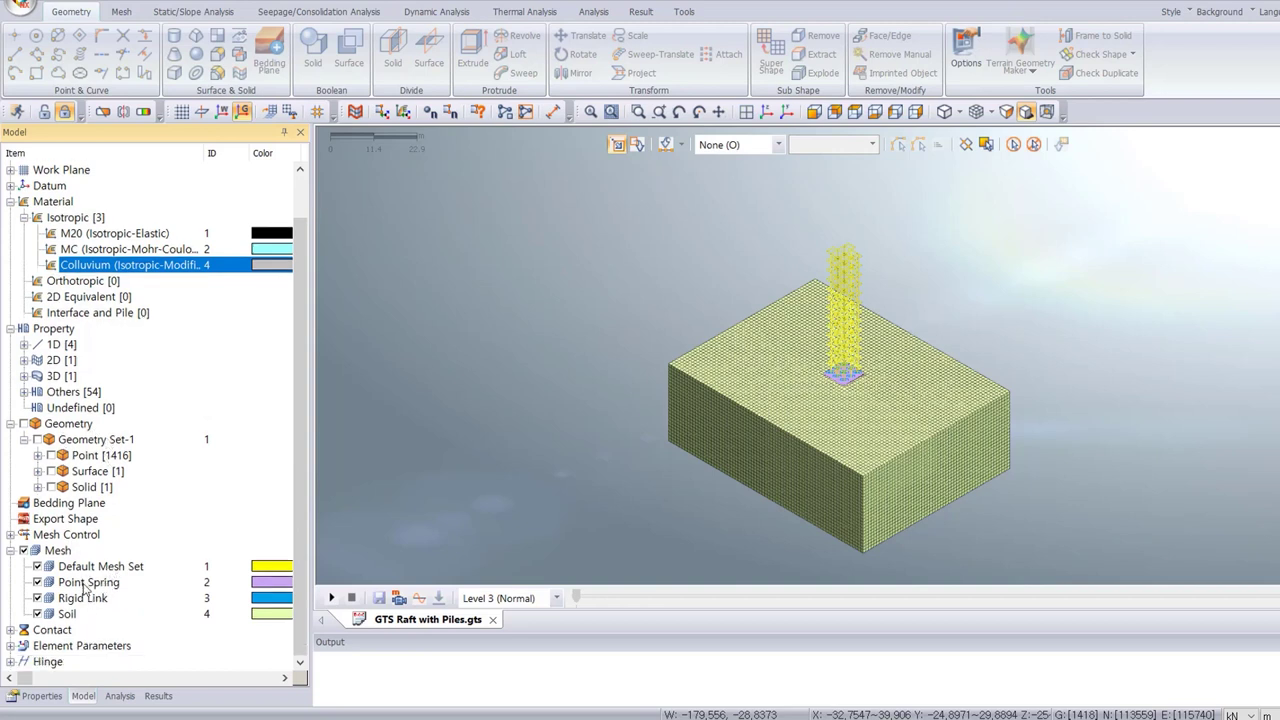
pyautogui.click(79, 616)
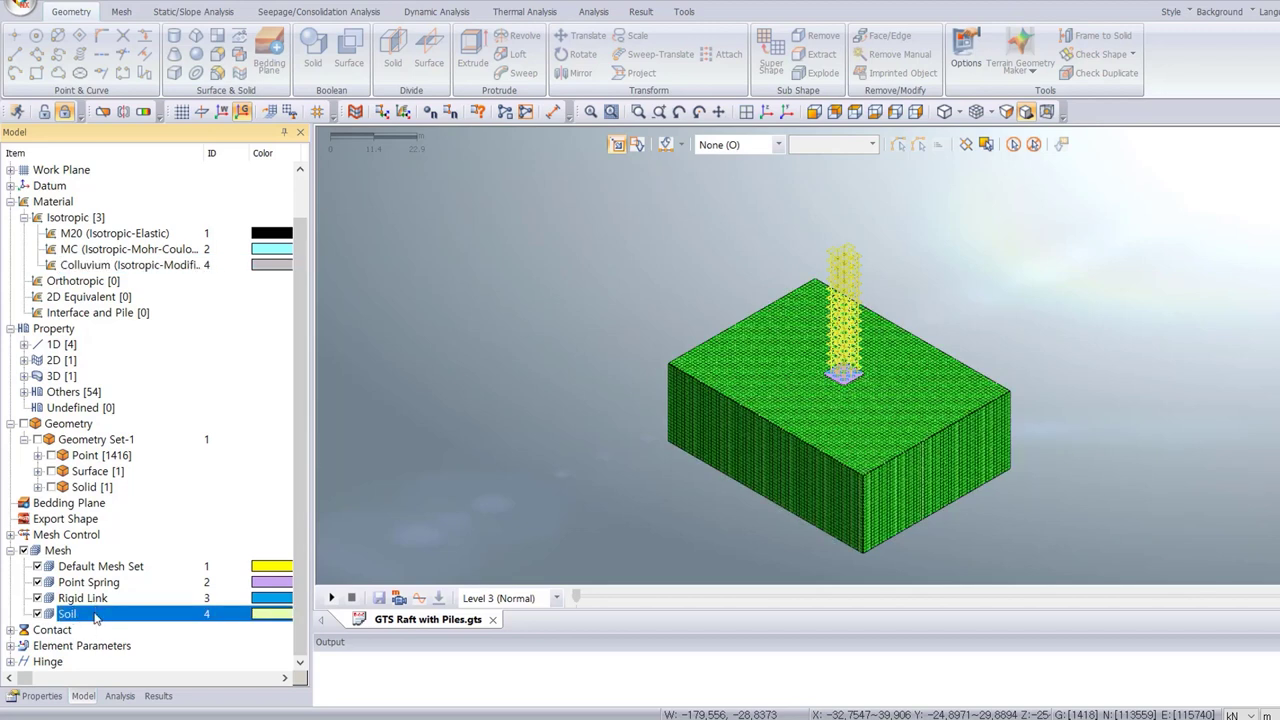
pyautogui.click(38, 614)
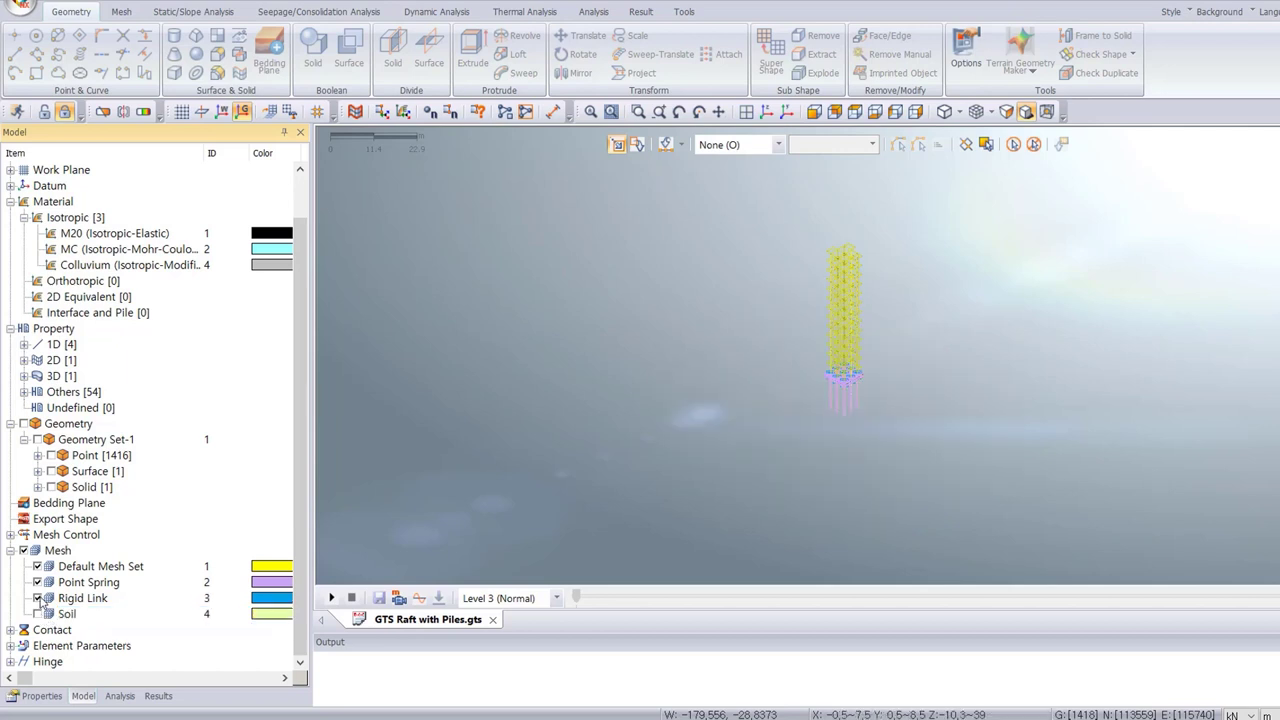
pyautogui.click(38, 582)
pyautogui.click(38, 598)
pyautogui.click(85, 455)
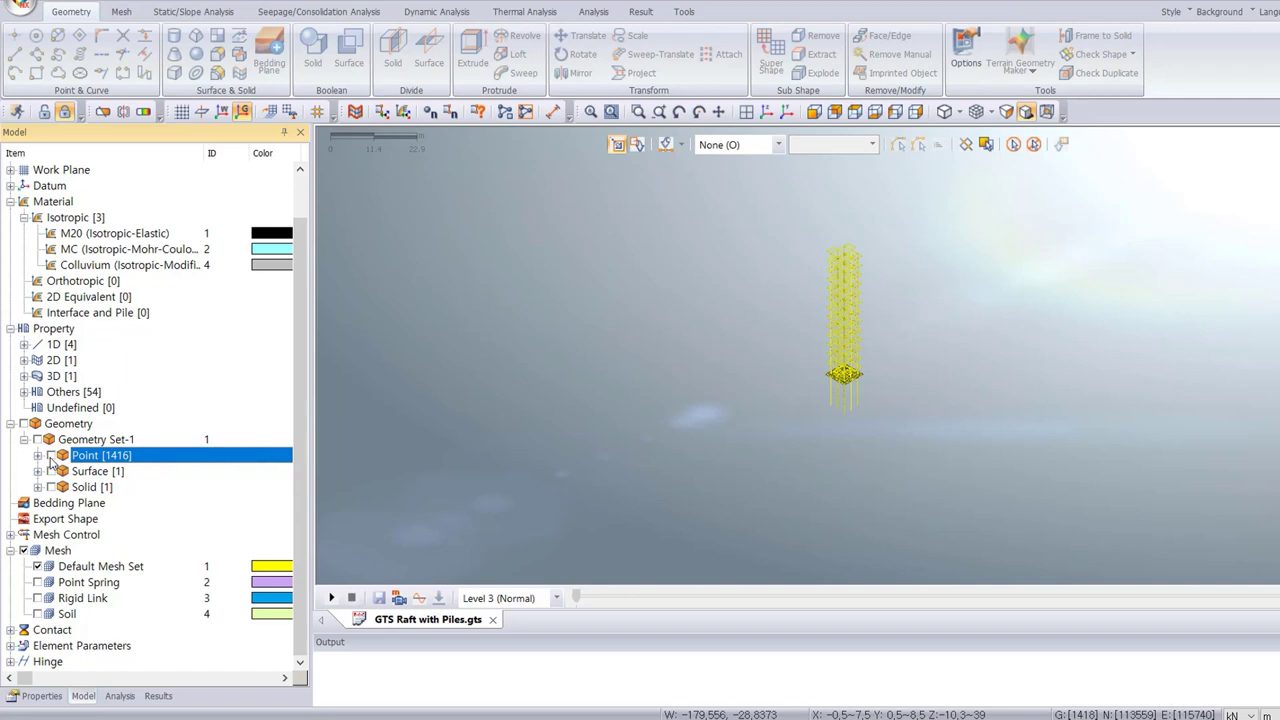
pyautogui.click(37, 566)
# Display the solid soil block, inspect the raft points on its top face and hide the solid.
pyautogui.click(51, 487)
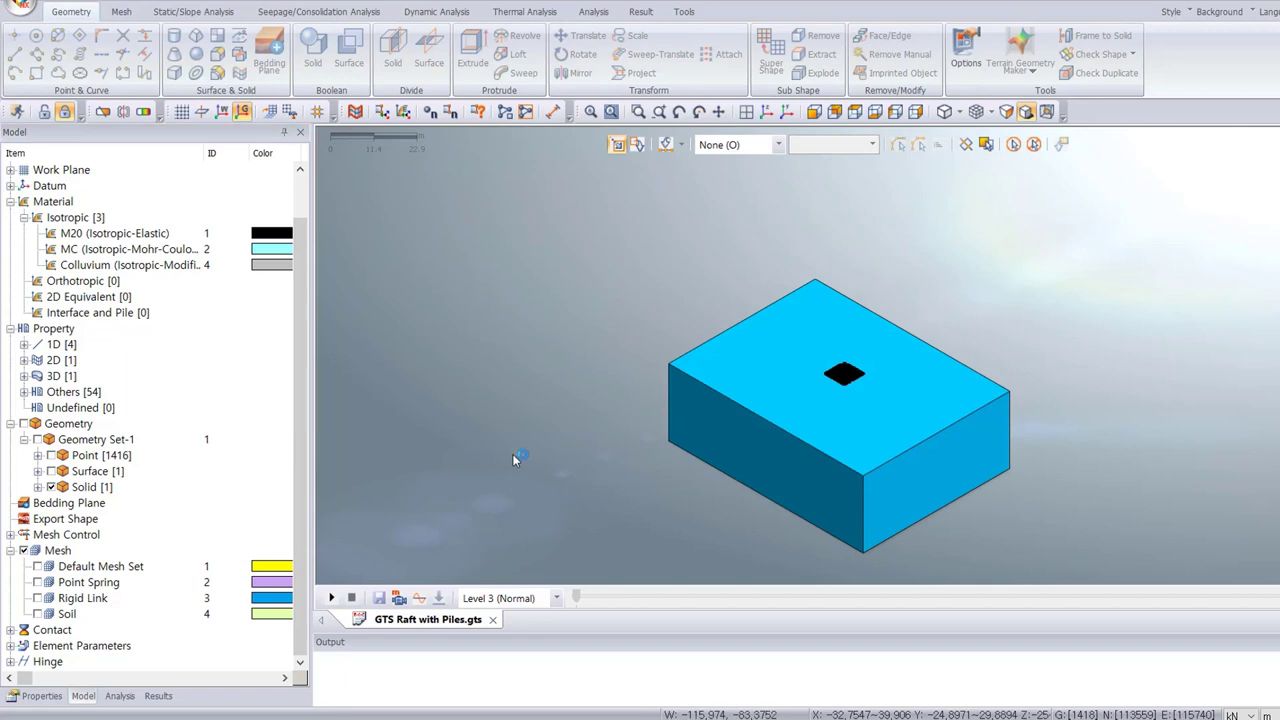
pyautogui.scroll(3, 864, 380)
pyautogui.scroll(5, 864, 380)
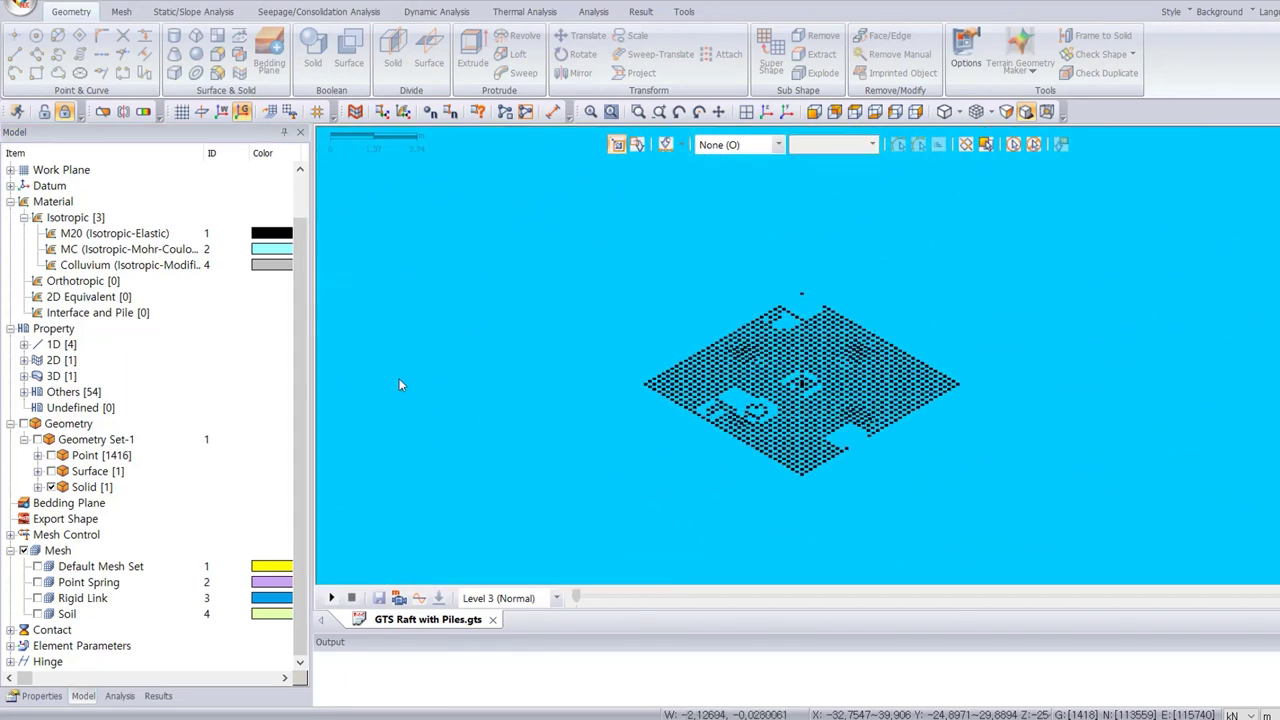
pyautogui.click(51, 487)
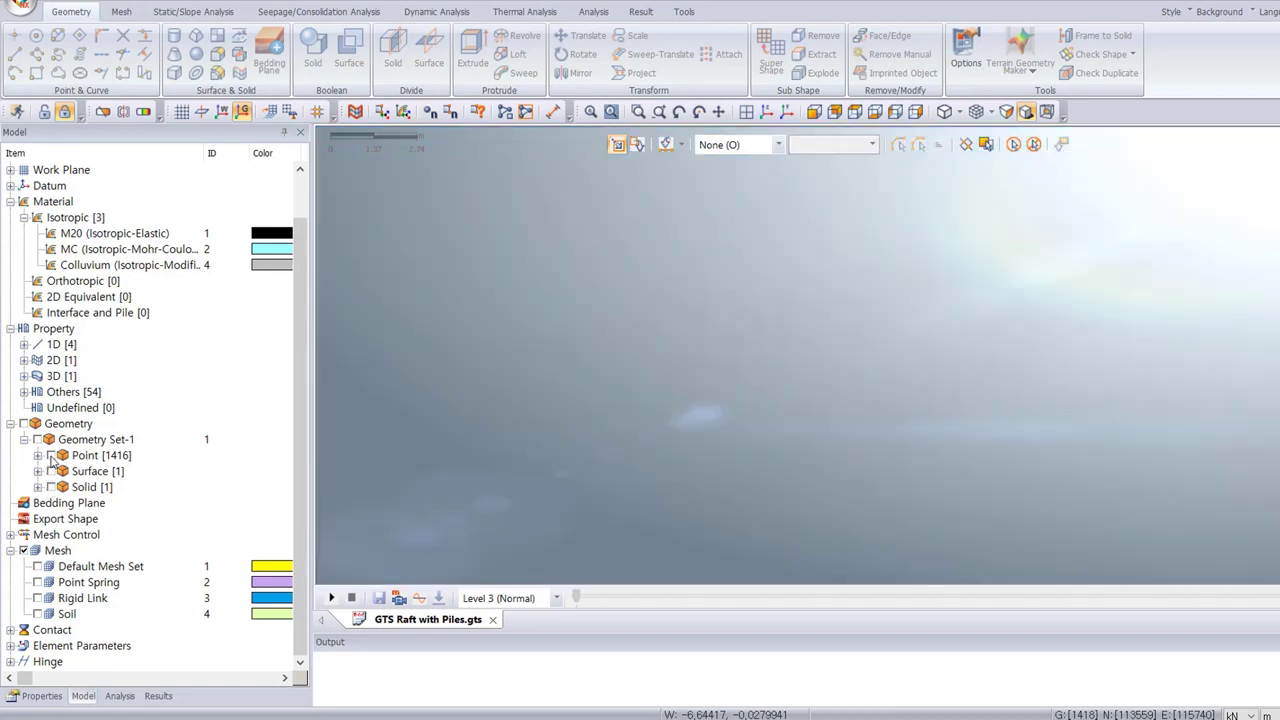
# Display the geometry points and inspect the raft and pile point layout from a lower angle.
pyautogui.click(51, 456)
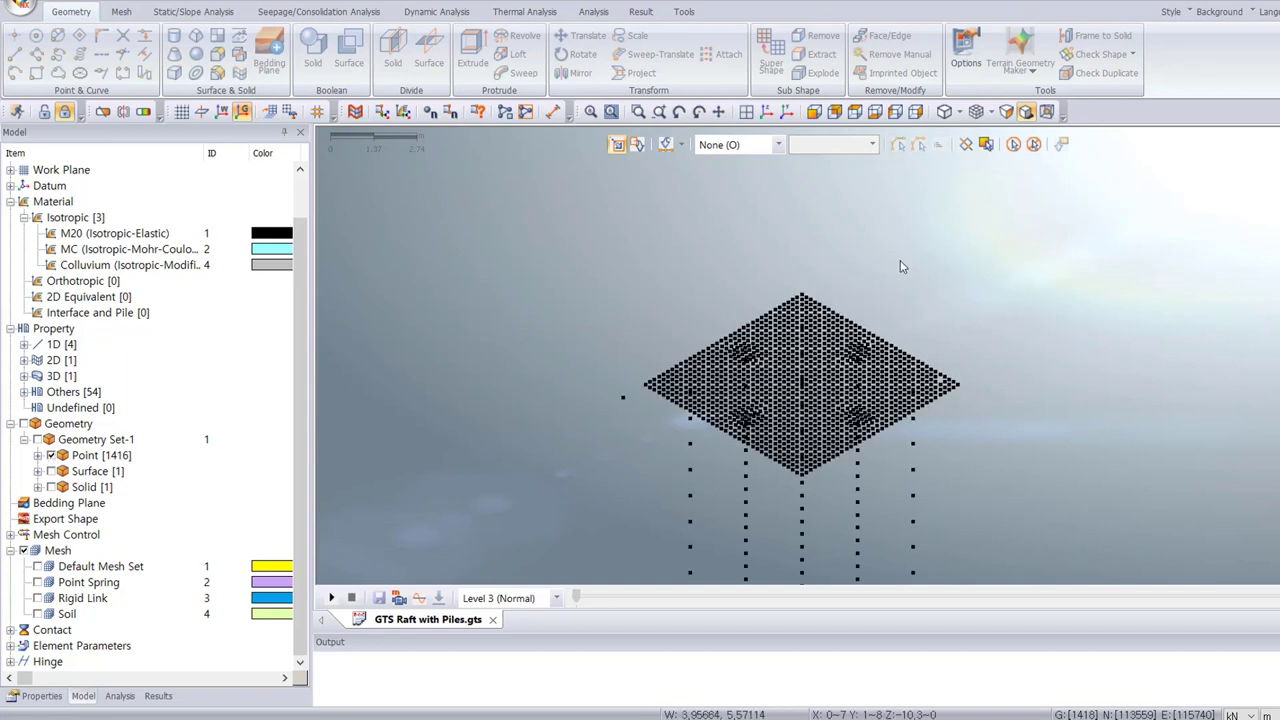
pyautogui.scroll(-2, 1129, 295)
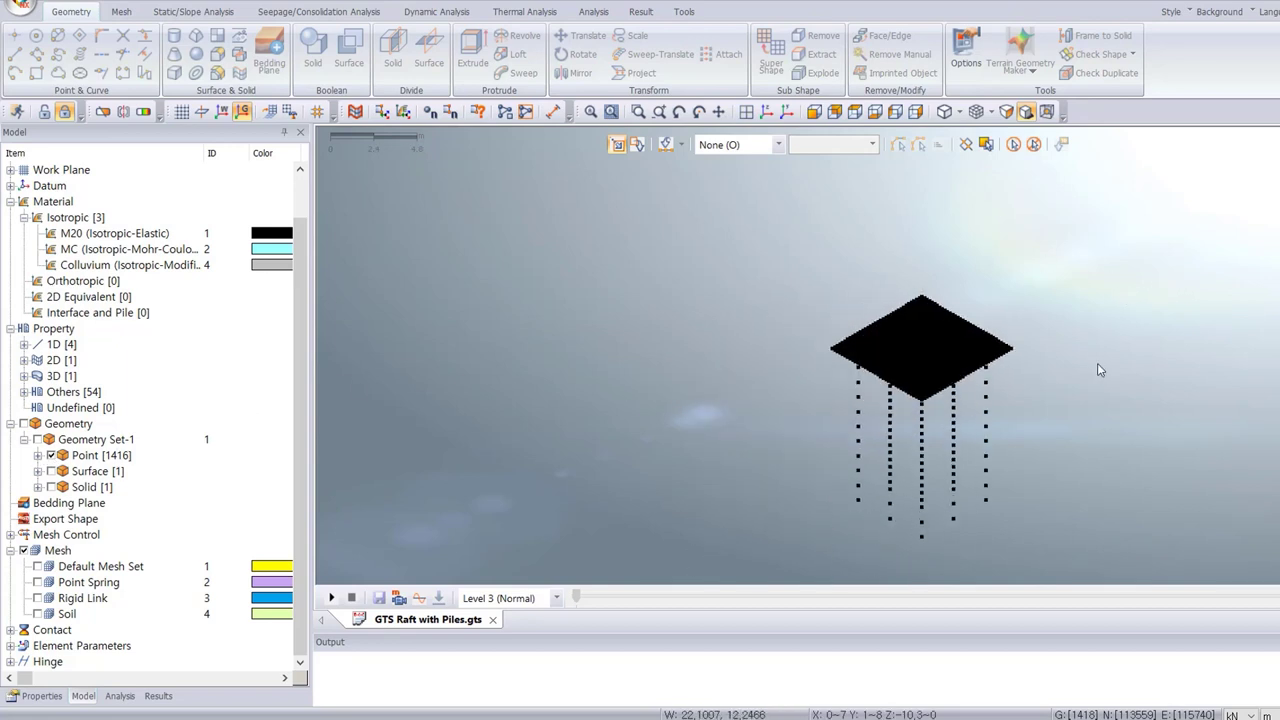
pyautogui.keyDown('ctrl'); pyautogui.moveTo(1008, 467); pyautogui.dragTo(860, 370, button='middle'); pyautogui.keyUp('ctrl')
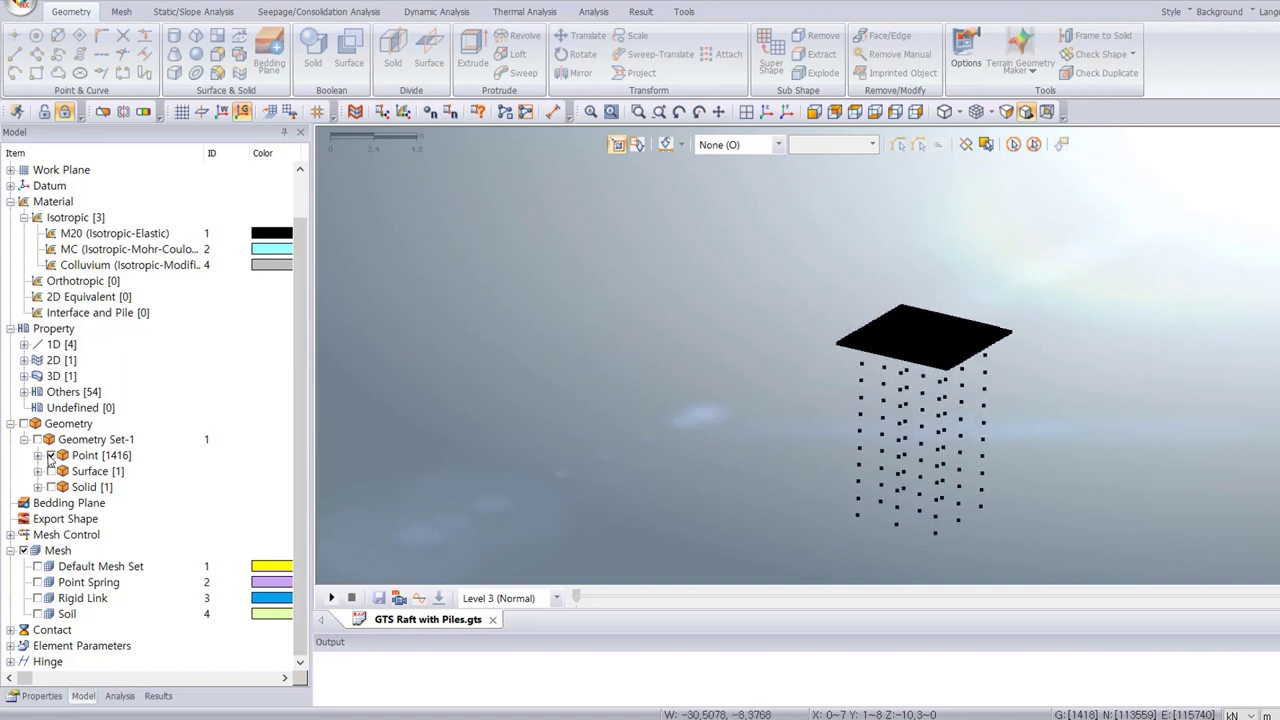
# Inspect the surface geometry around the raft and bring all mesh sets back into view.
pyautogui.click(51, 455)
pyautogui.click(51, 471)
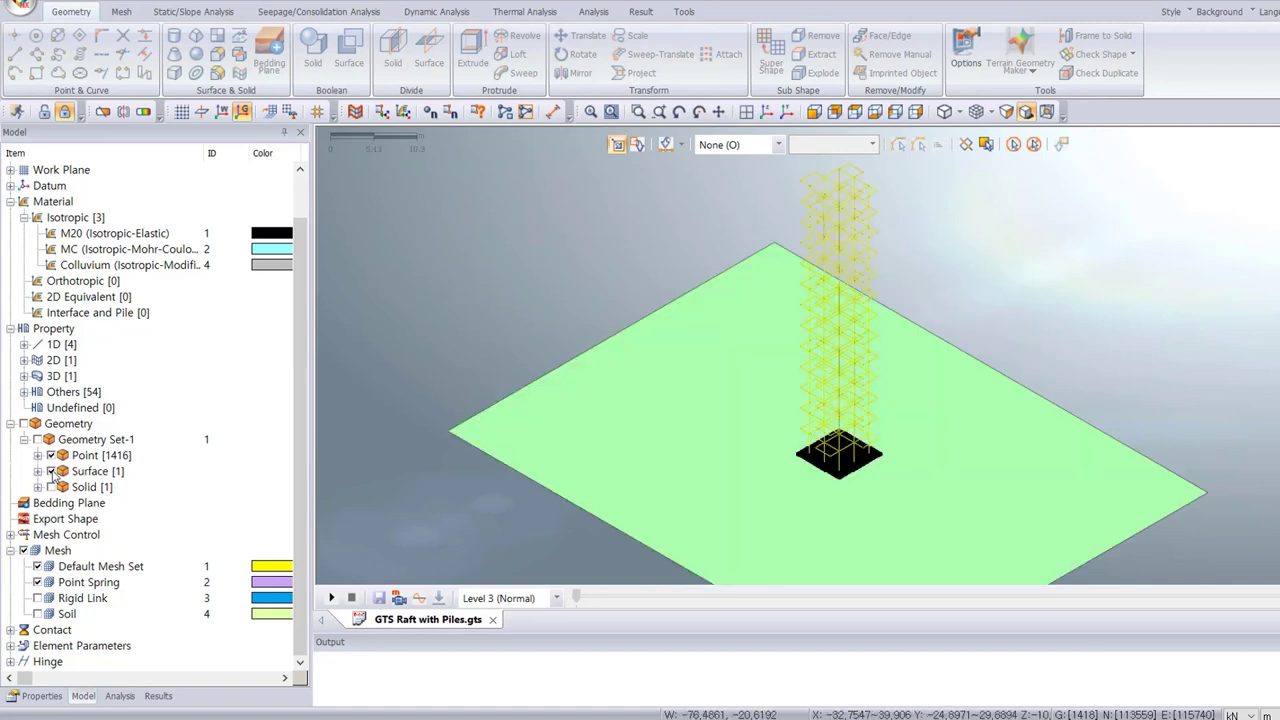
pyautogui.scroll(-3, 1175, 305)
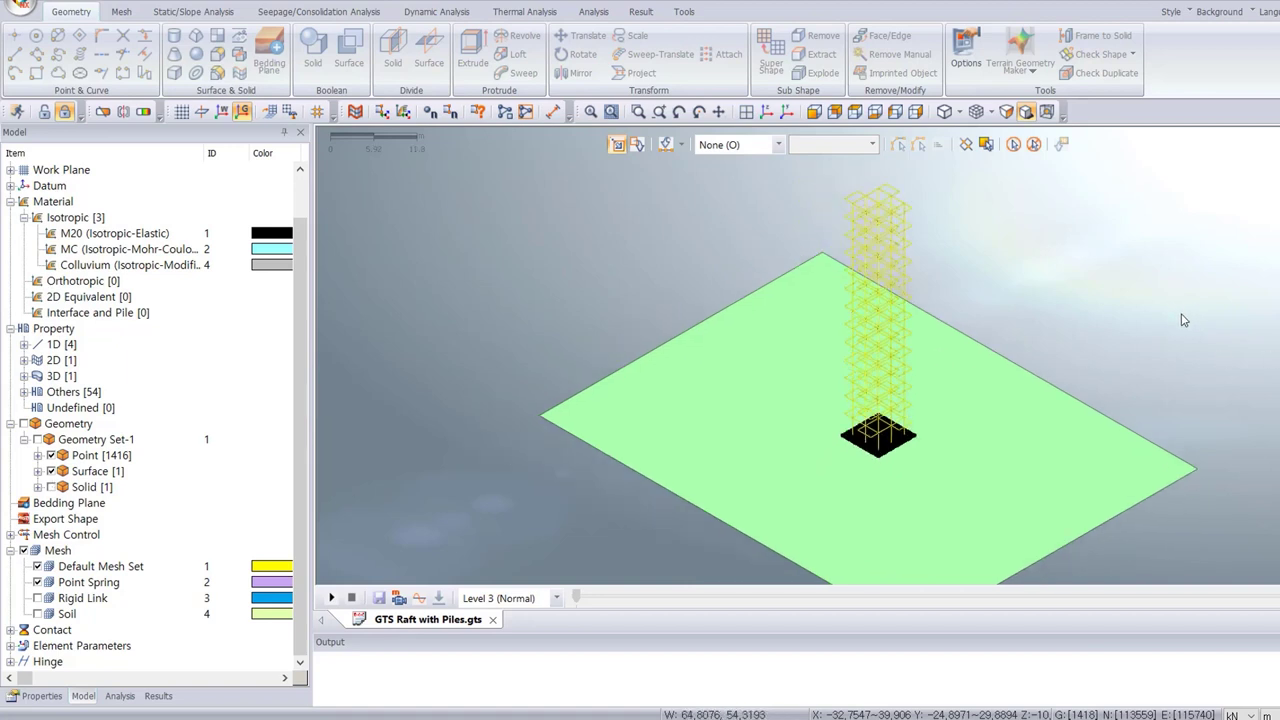
pyautogui.click(51, 487)
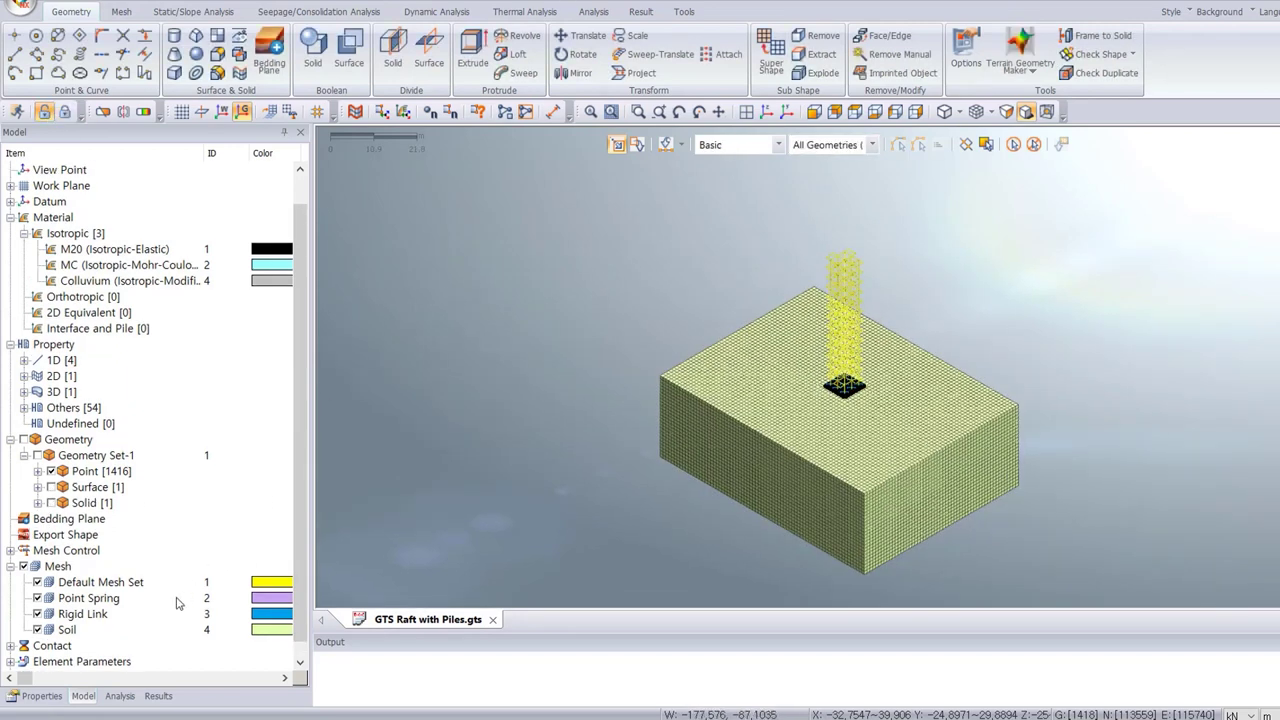
pyautogui.scroll(-1, 173, 595)
# Examine the ground boundary constraints by toggling the display of the boundary conditions on the soil block.
pyautogui.click(120, 696)
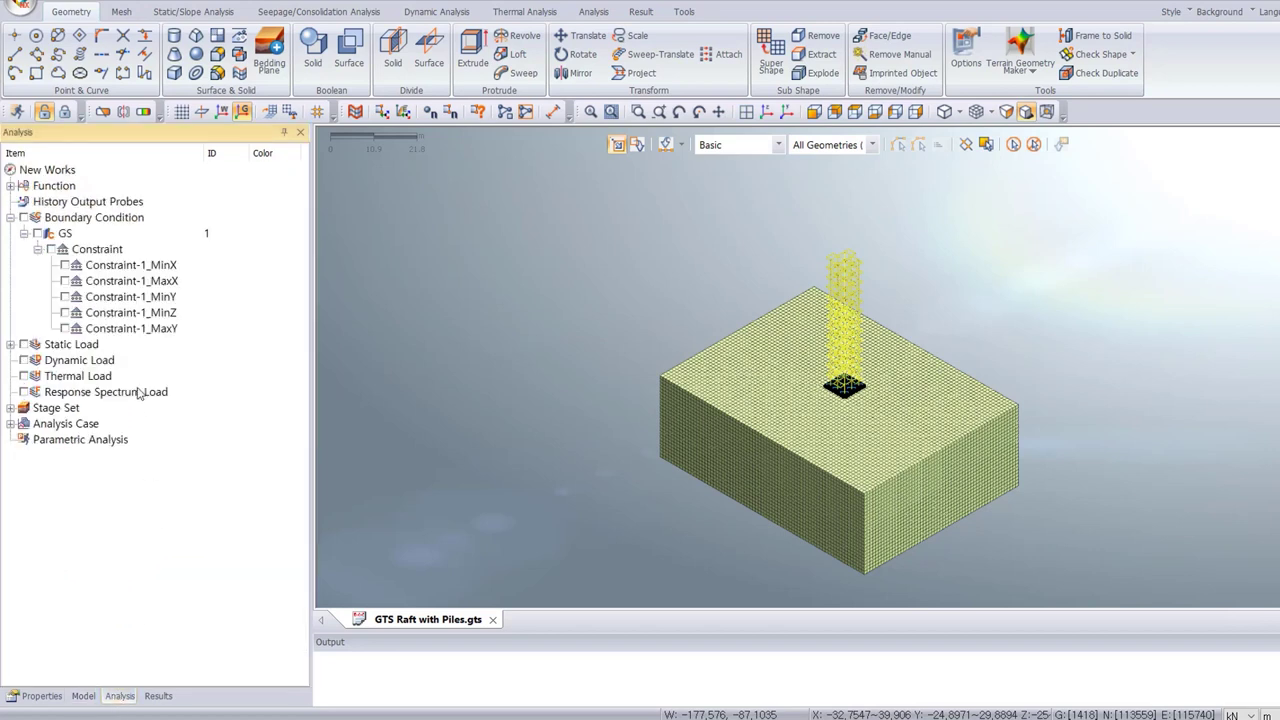
pyautogui.click(24, 218)
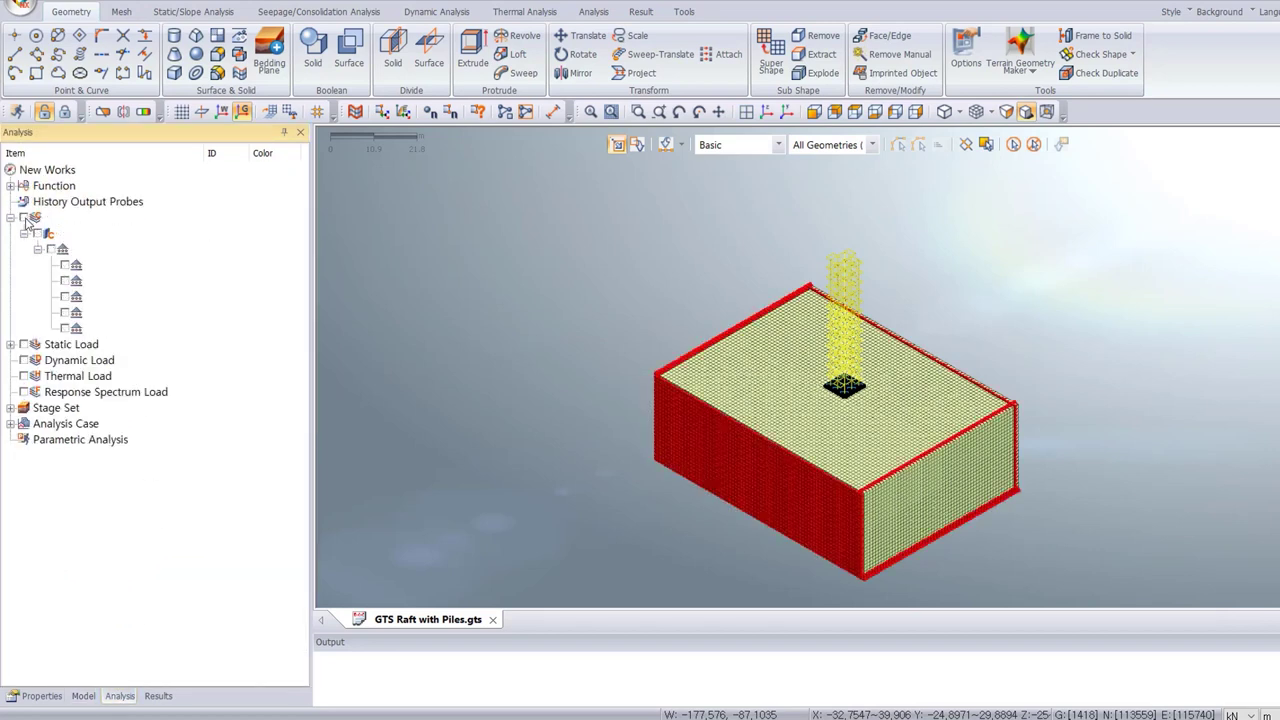
pyautogui.click(24, 218)
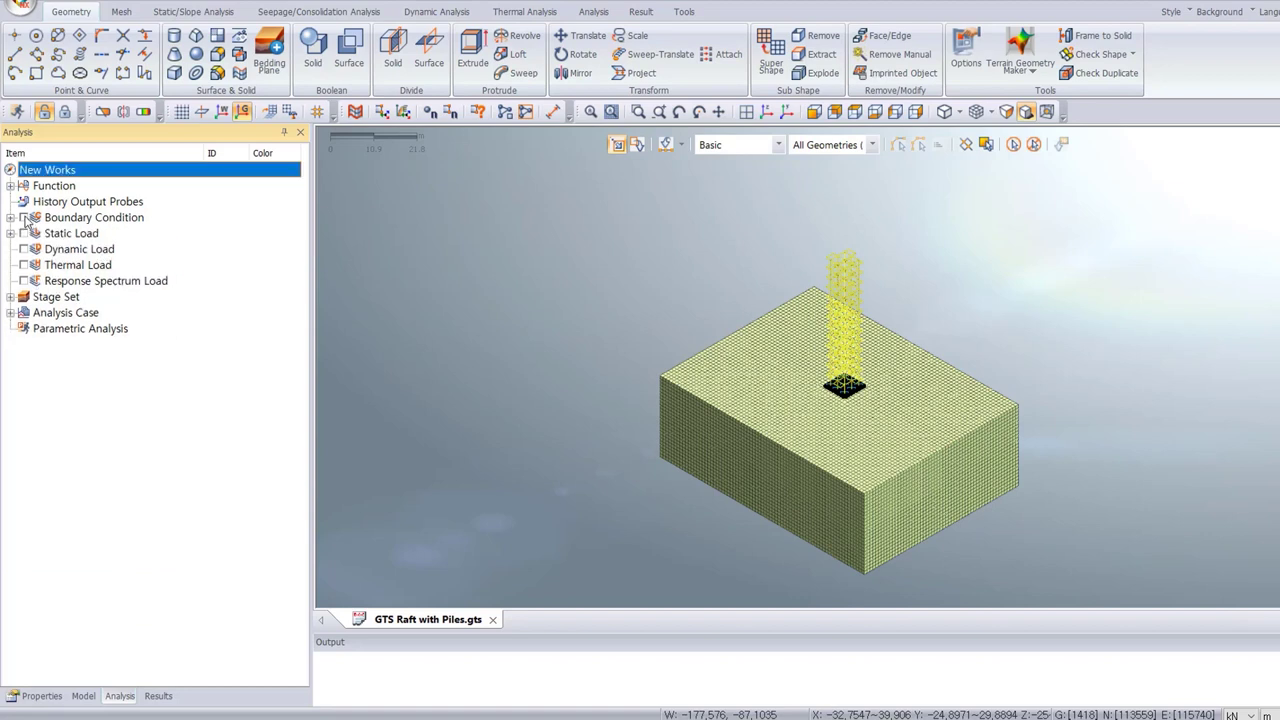
pyautogui.click(25, 218)
pyautogui.click(25, 218)
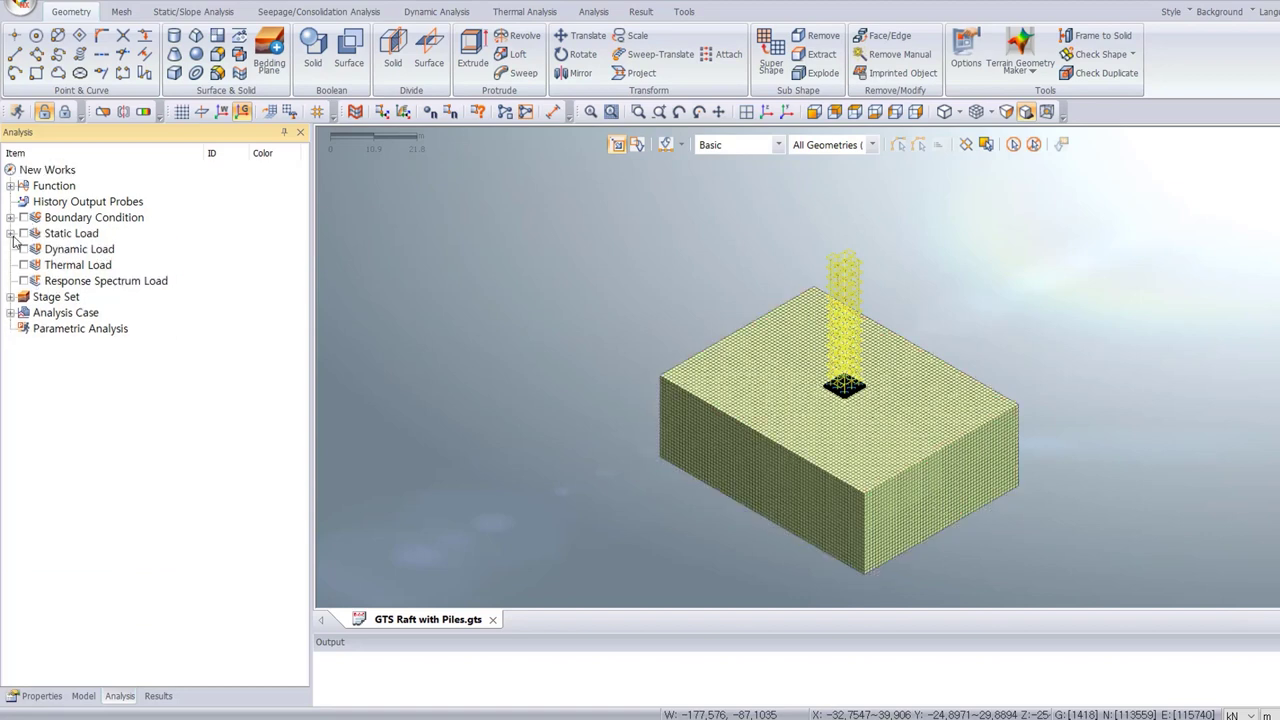
# Examine the imported forces of the Base-CB: gLCB2 static load set by displaying them on the raft and hiding them again.
pyautogui.click(11, 234)
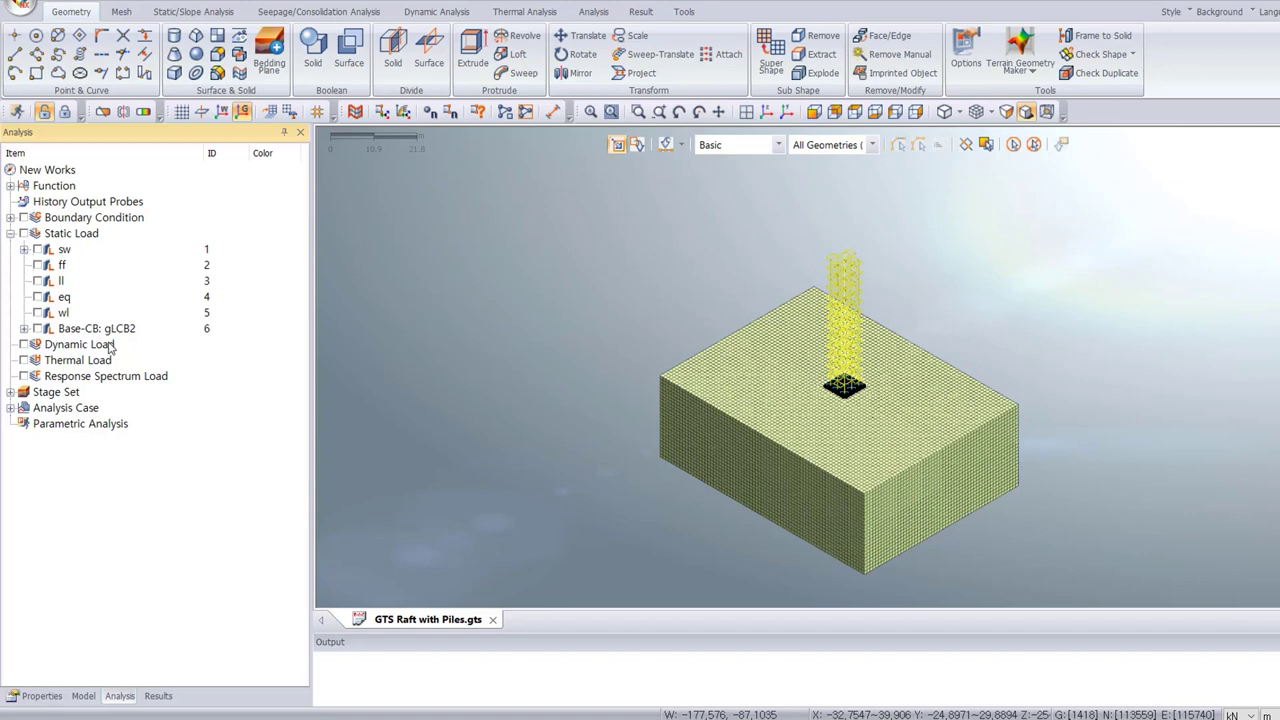
pyautogui.click(24, 328)
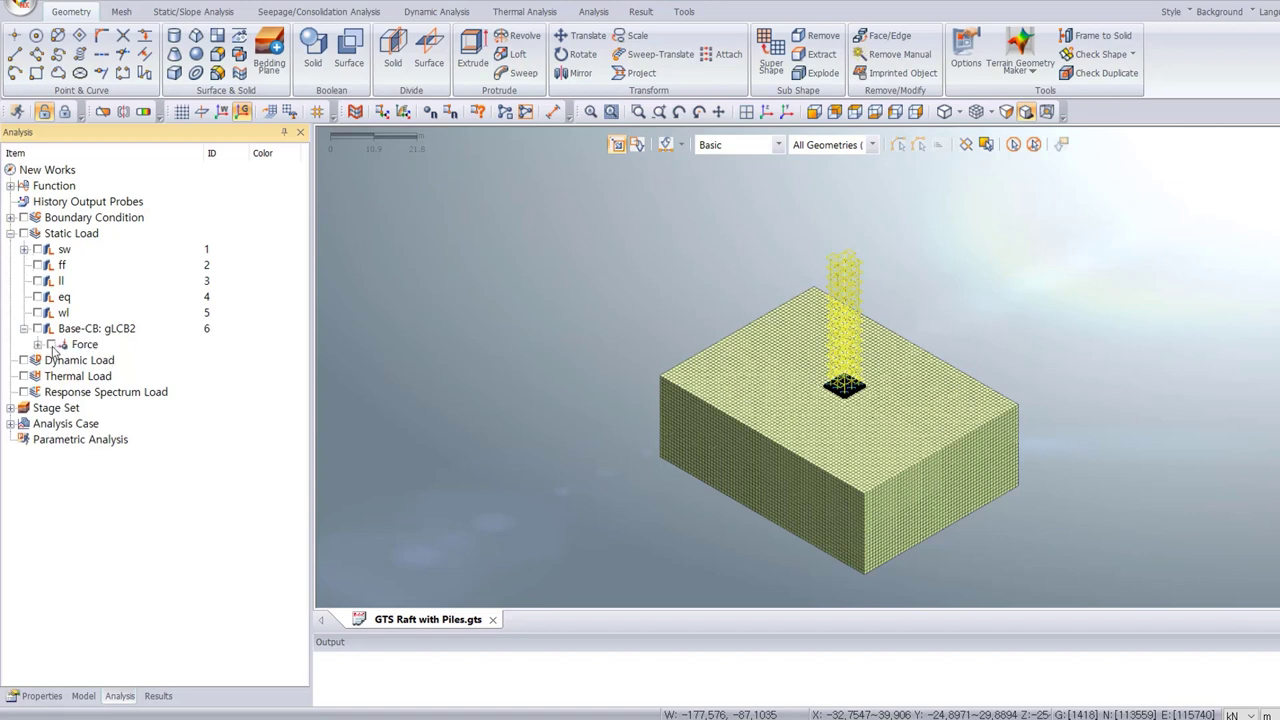
pyautogui.click(51, 344)
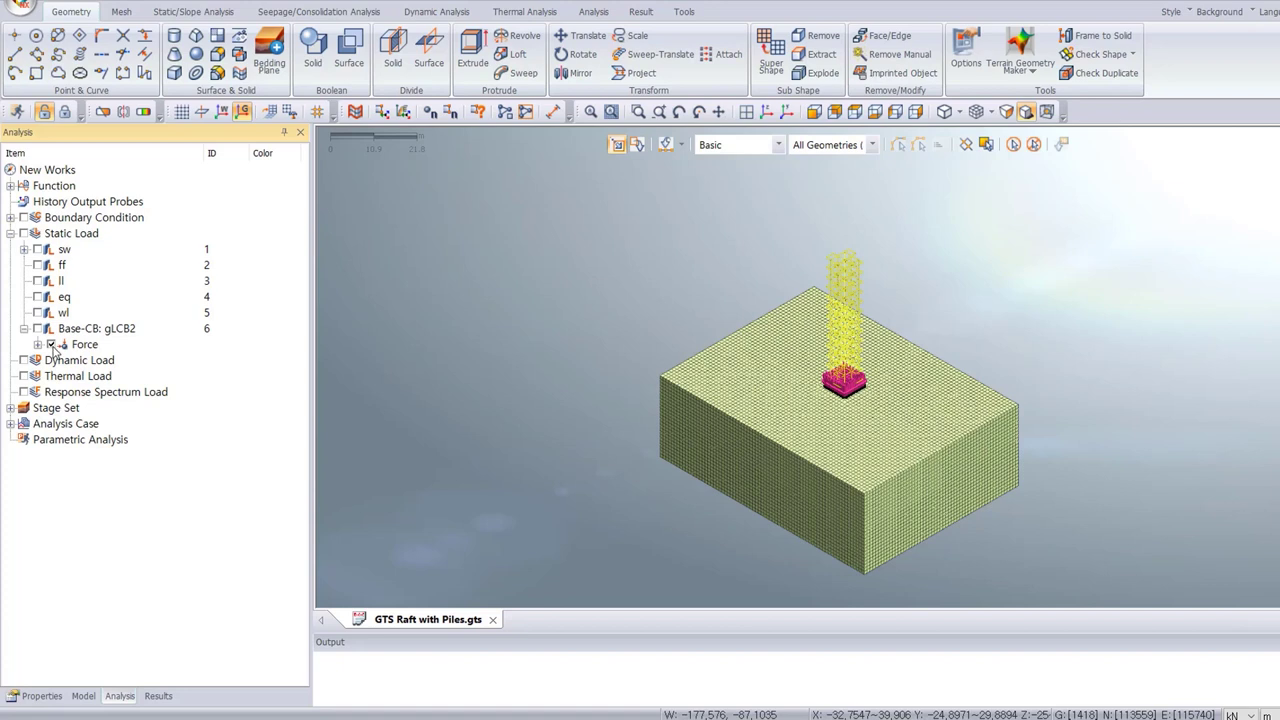
pyautogui.click(37, 344)
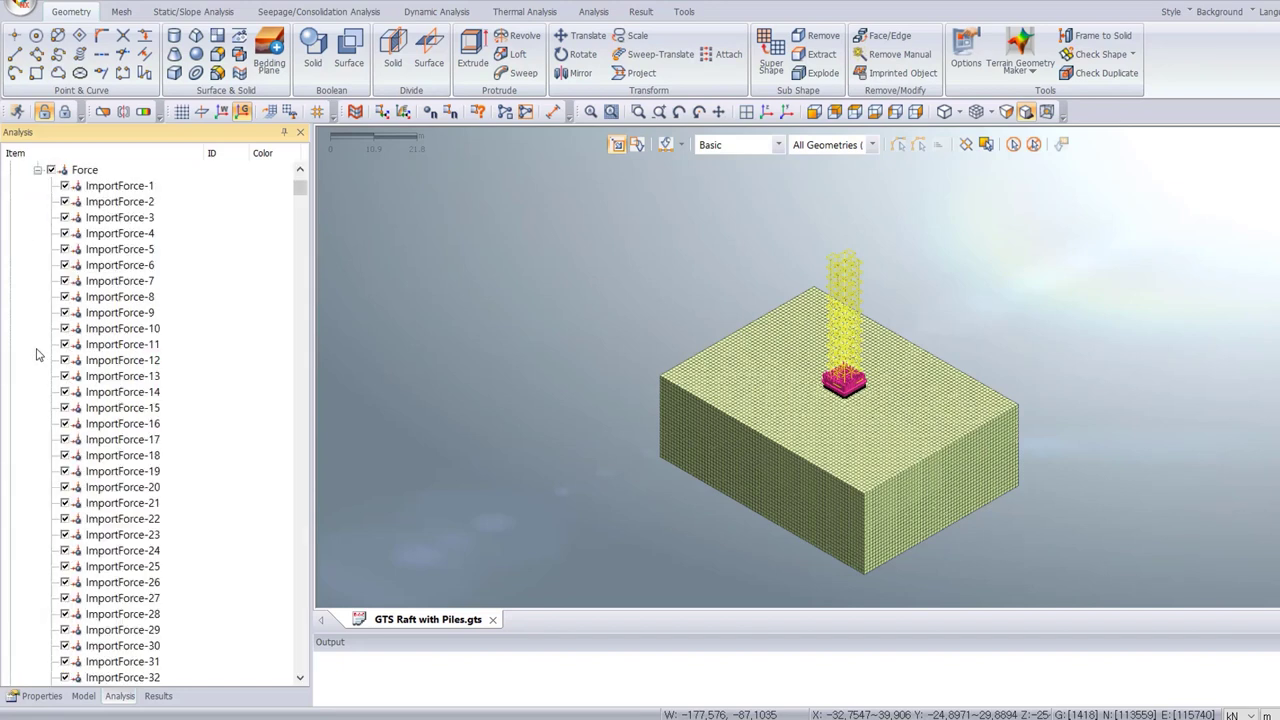
pyautogui.click(37, 171)
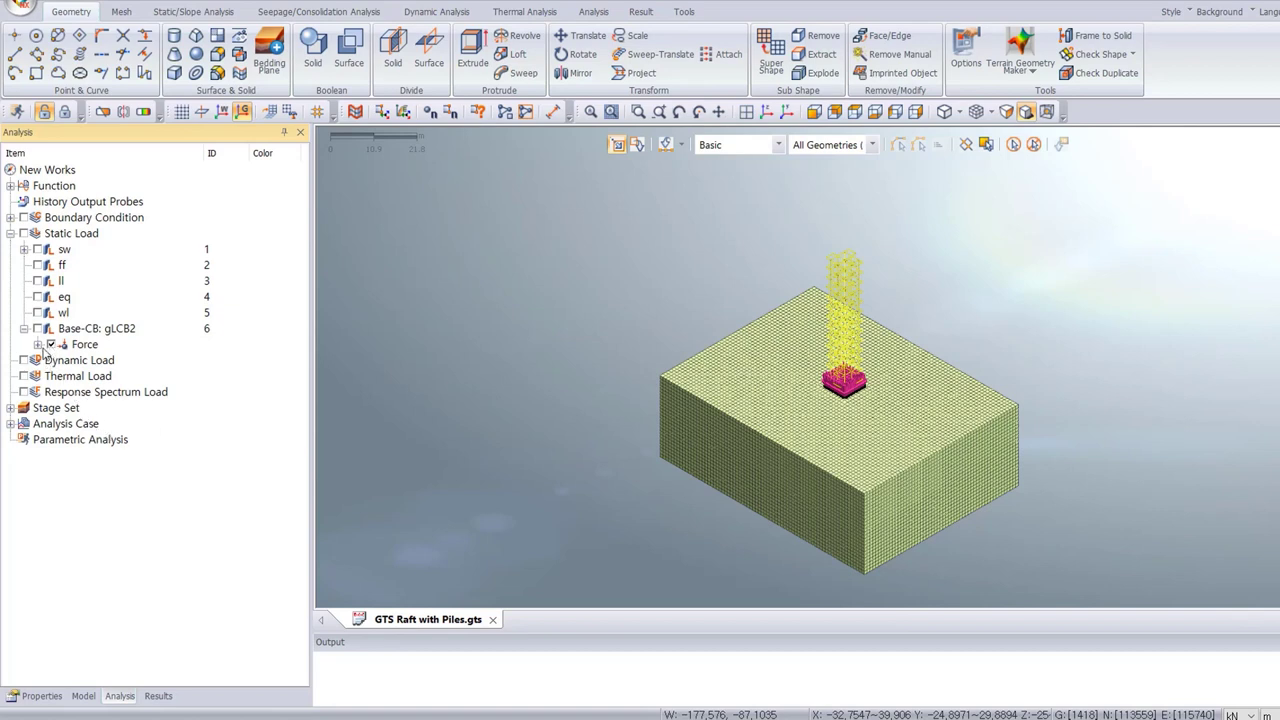
pyautogui.click(51, 344)
pyautogui.click(24, 329)
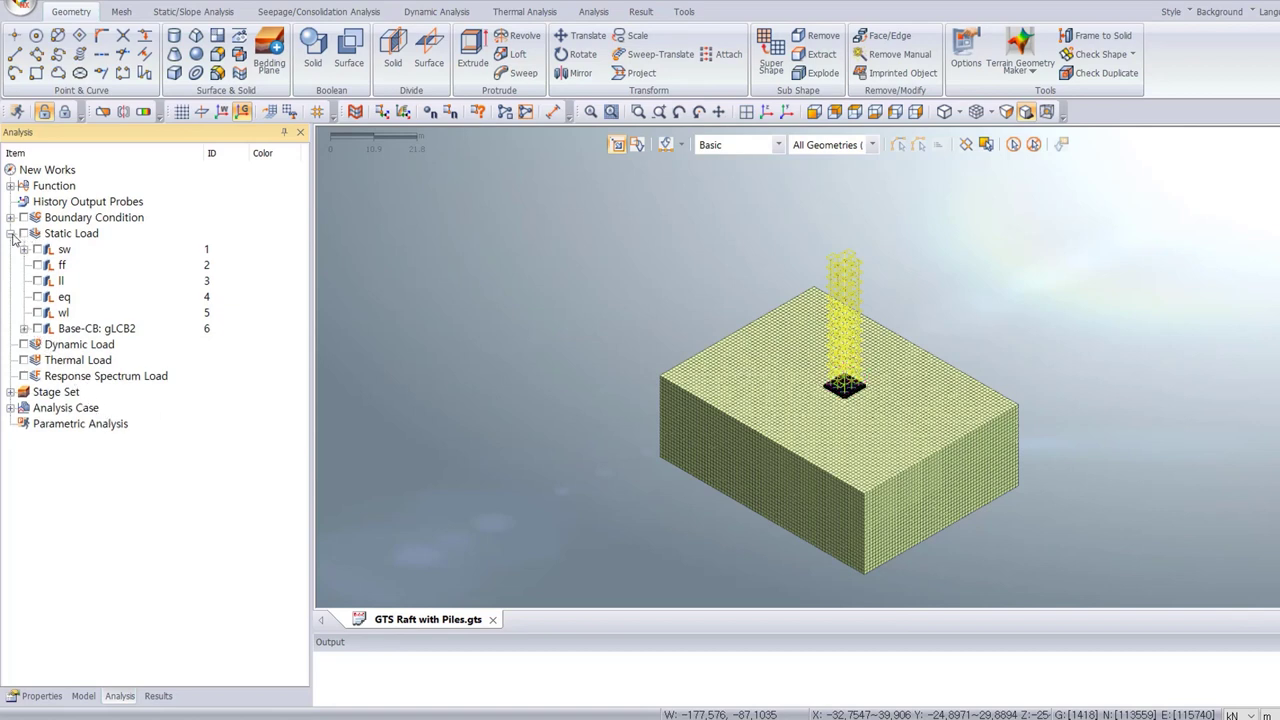
pyautogui.click(10, 233)
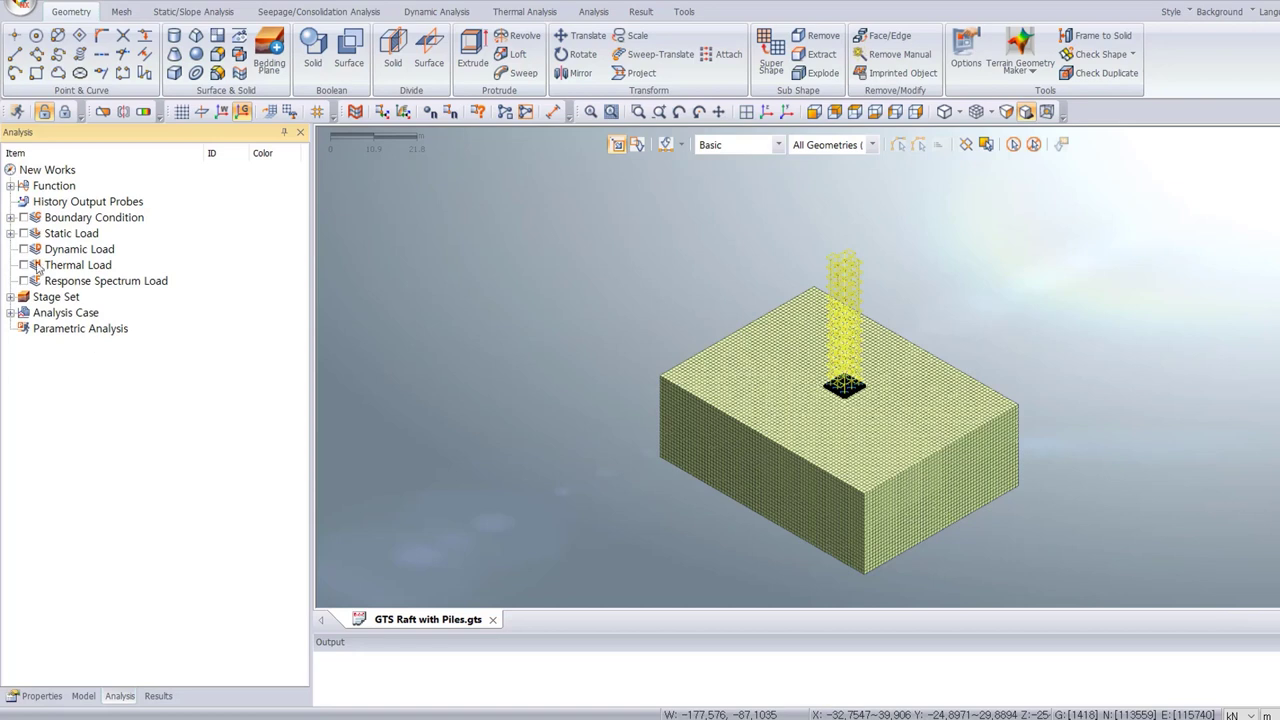
# Toggle the display of all static loads and inspect the SelfWeight gravity load in the sw load set.
pyautogui.click(24, 233)
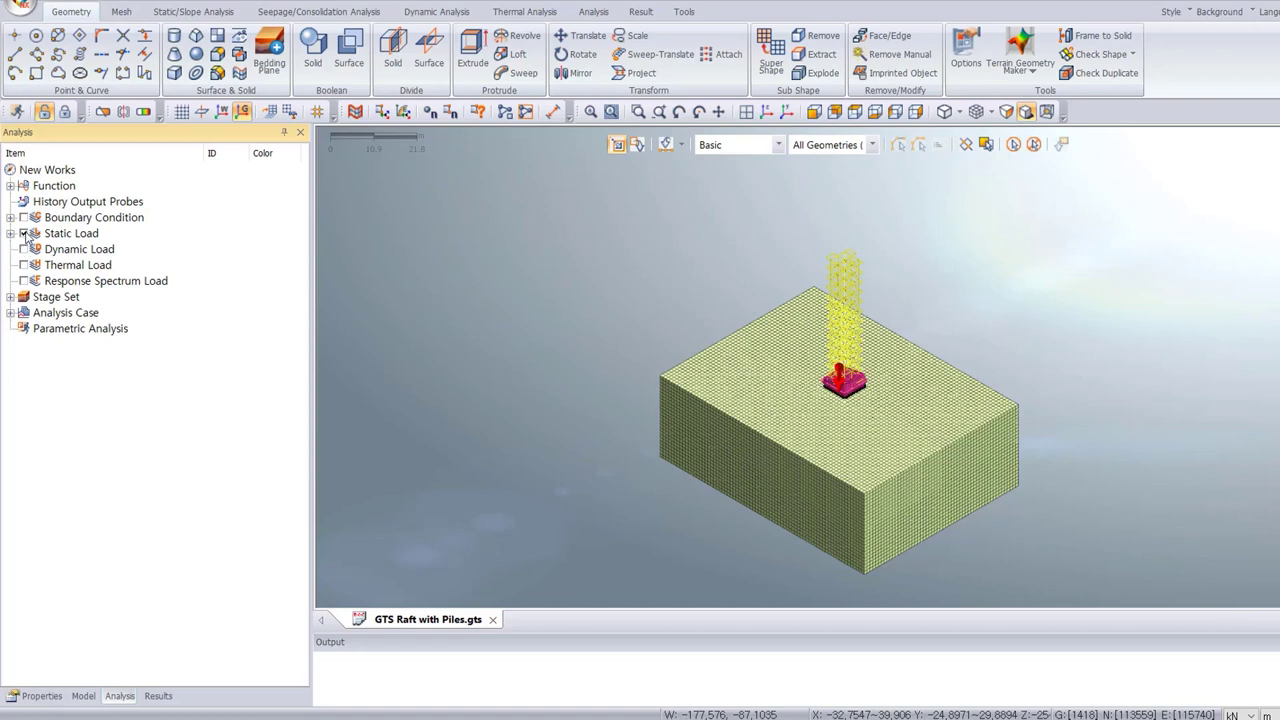
pyautogui.click(24, 233)
pyautogui.click(10, 233)
pyautogui.click(23, 249)
pyautogui.click(37, 265)
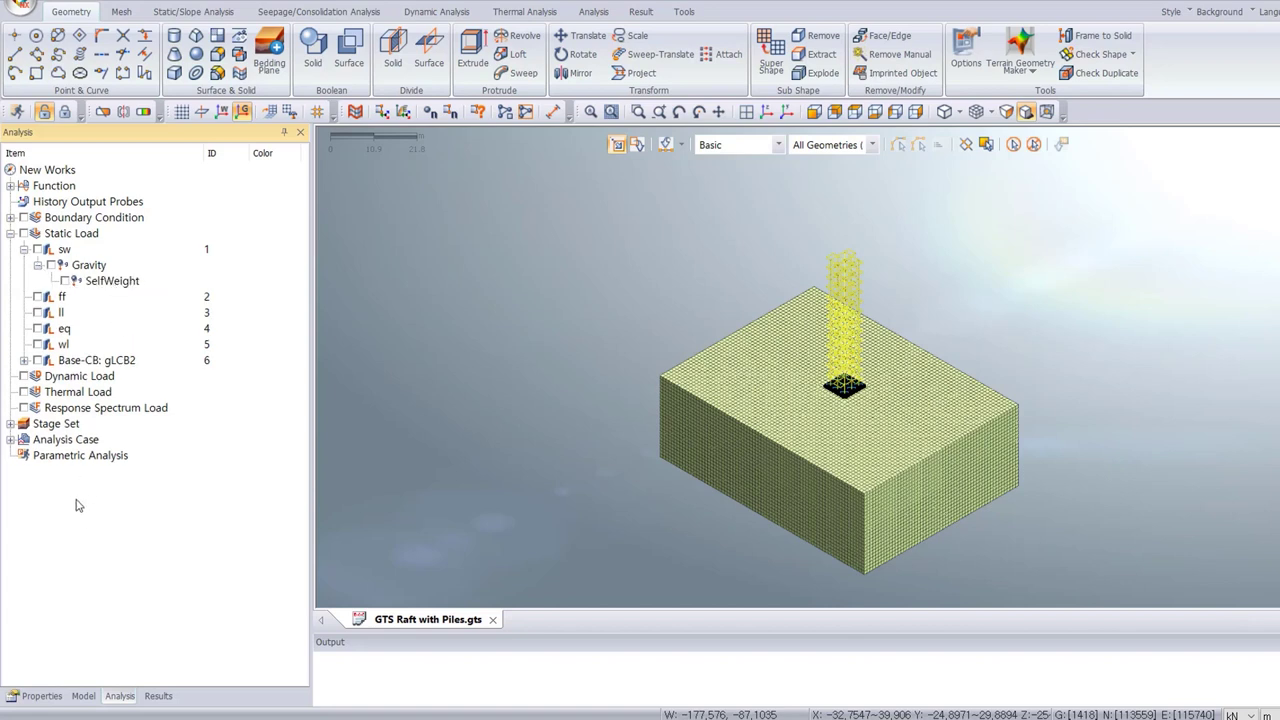
pyautogui.click(24, 250)
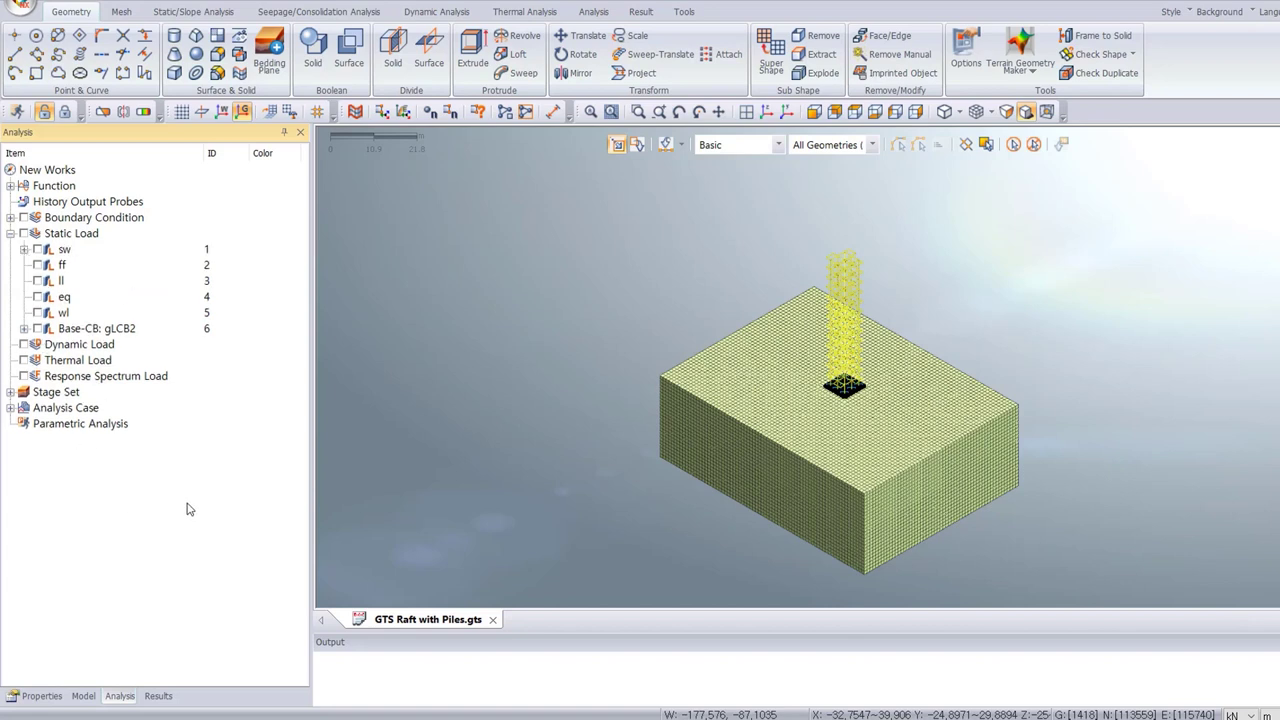
# Inspect the insitu and building stages of Construction Stage Set-1.
pyautogui.click(11, 392)
pyautogui.click(24, 408)
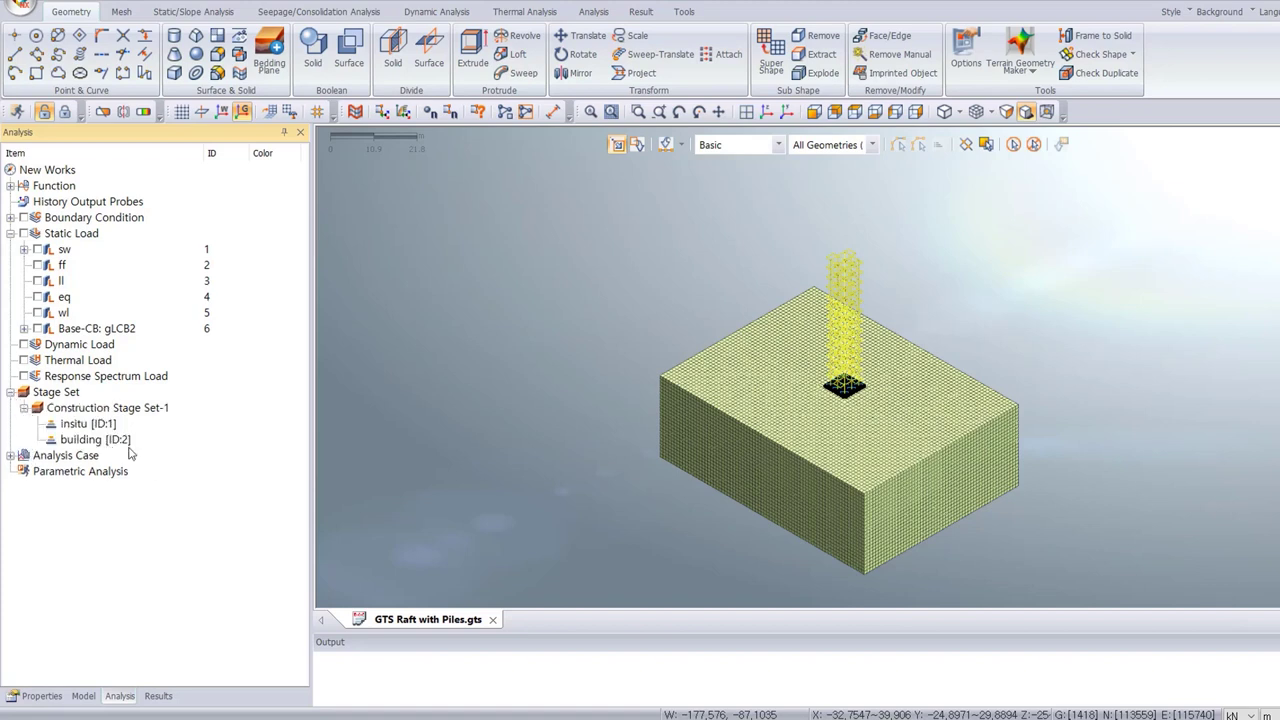
pyautogui.click(116, 426)
pyautogui.click(116, 442)
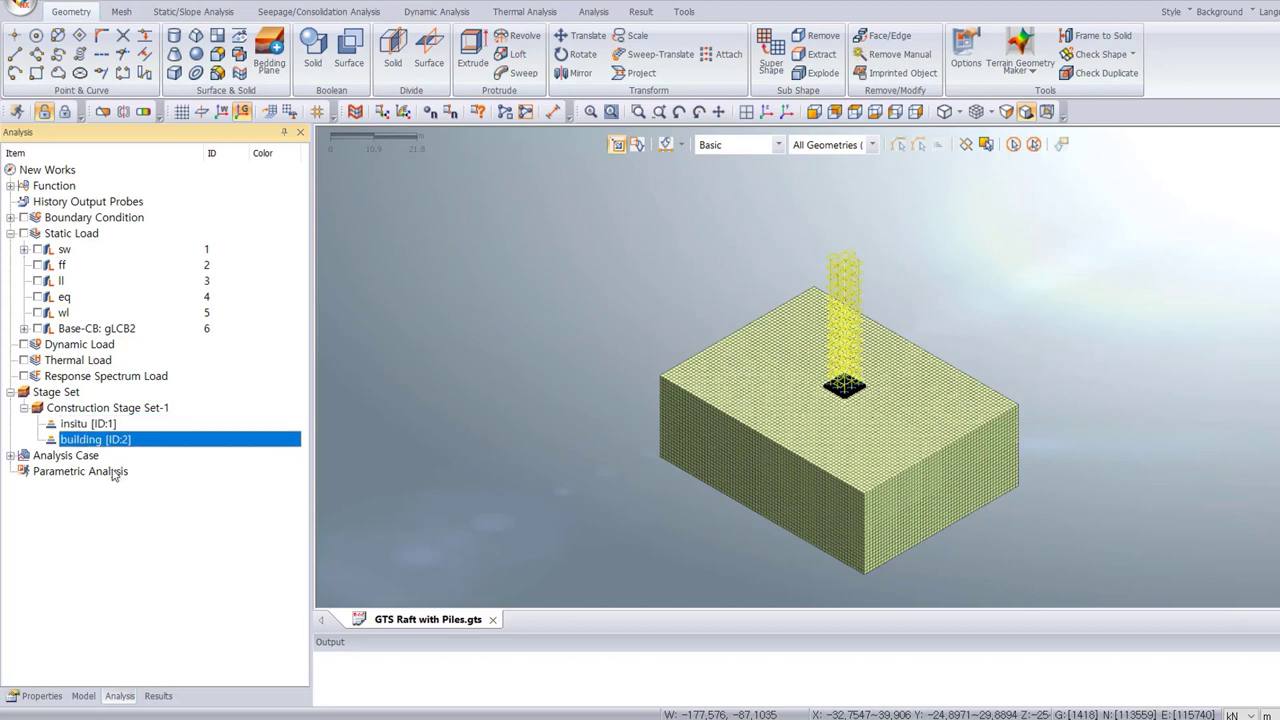
# Inspect the SSI_GLCB2 and SSI_with Soil analysis cases and widen the tree to show their full names.
pyautogui.click(11, 456)
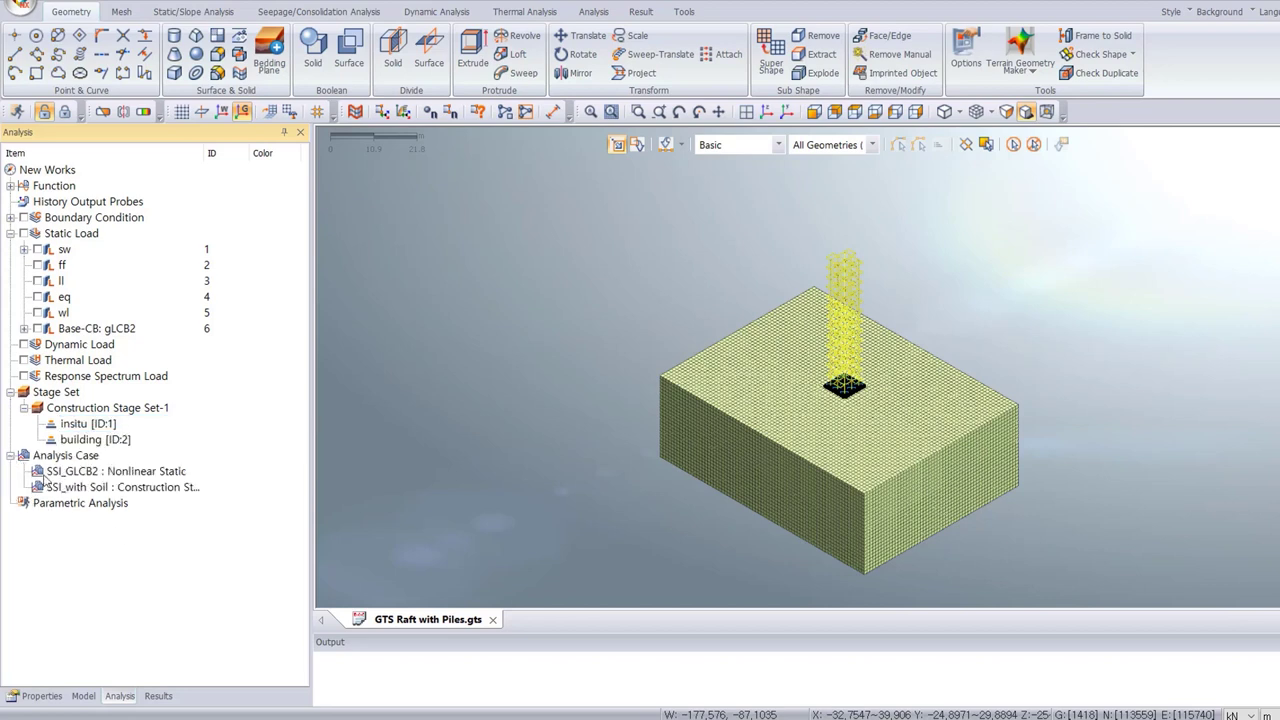
pyautogui.click(110, 477)
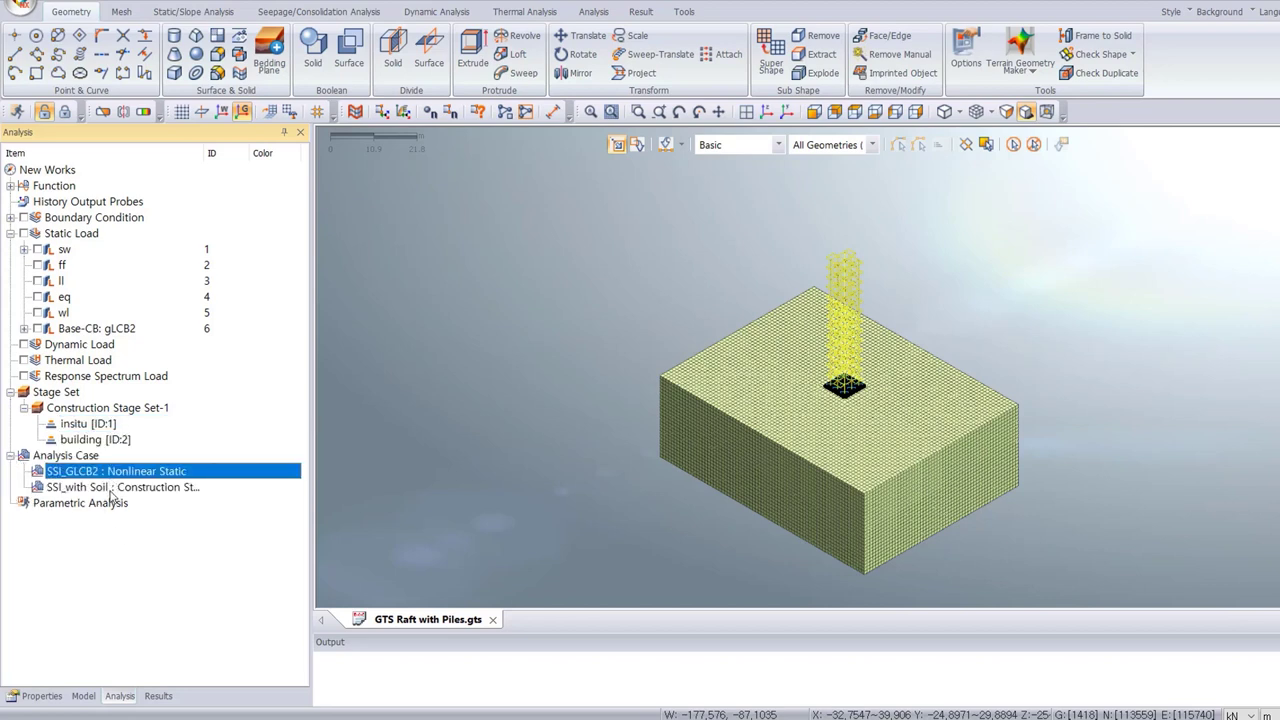
pyautogui.click(112, 488)
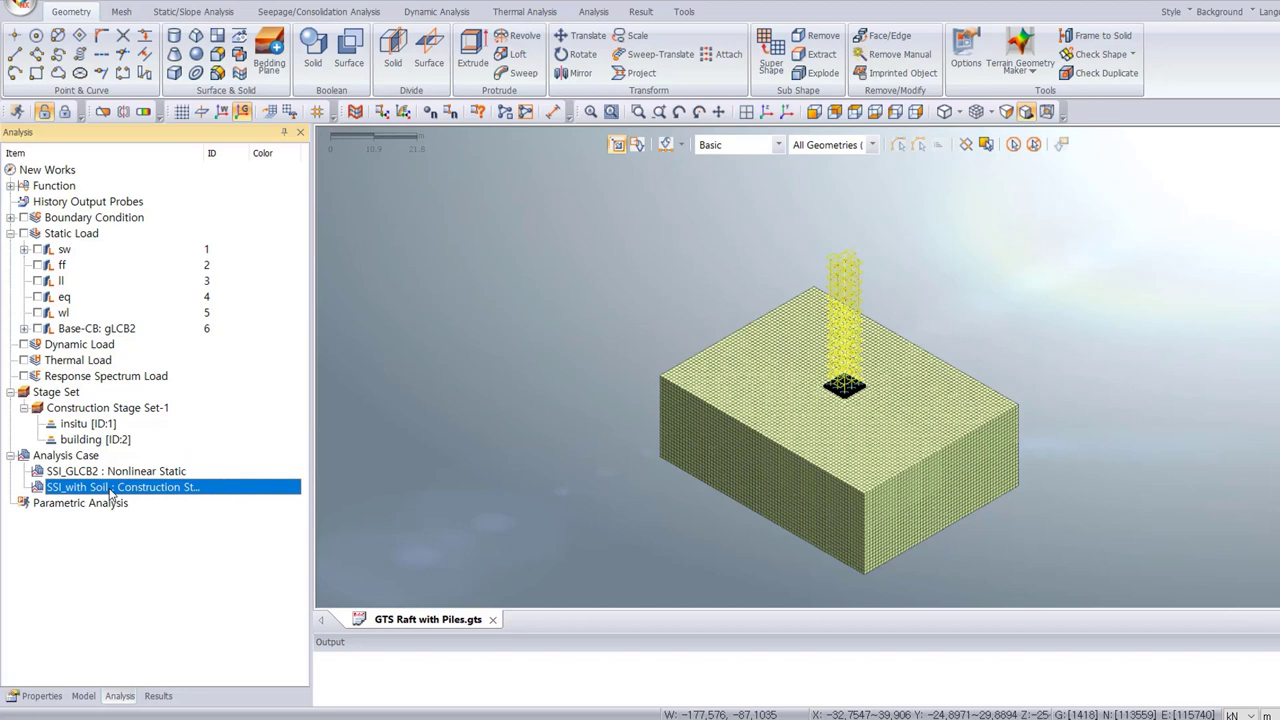
pyautogui.click(113, 476)
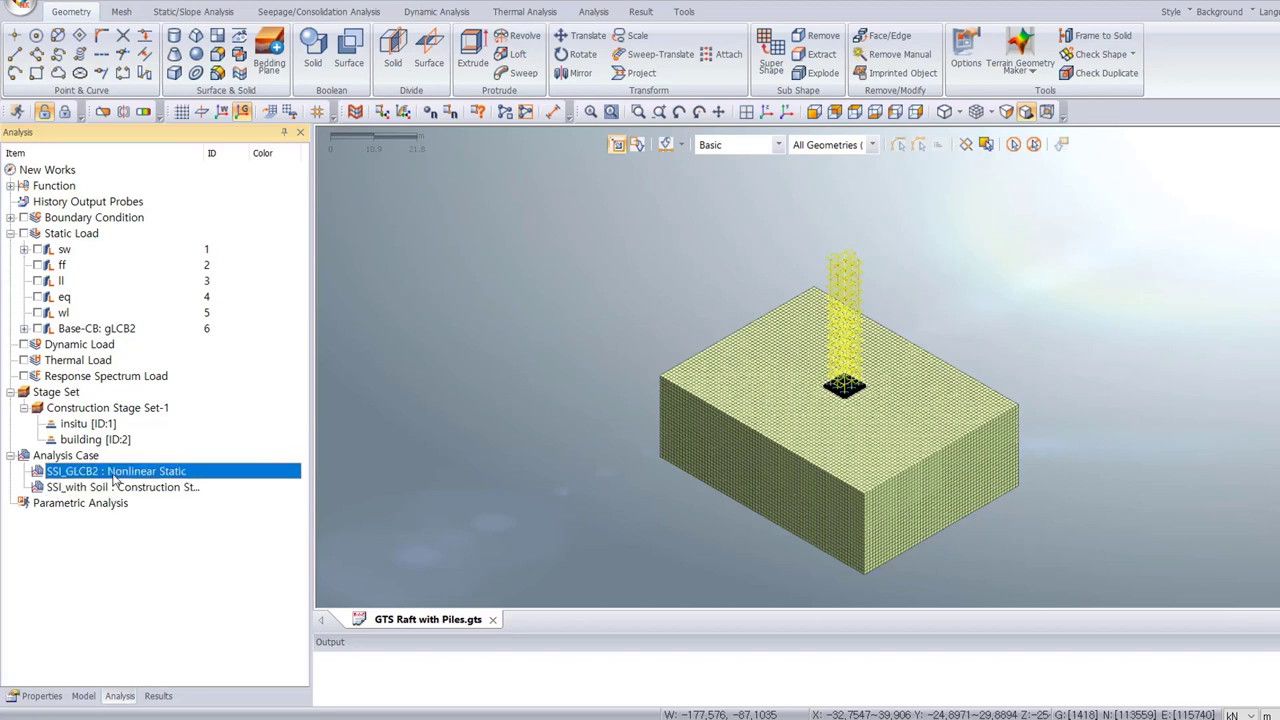
pyautogui.click(115, 488)
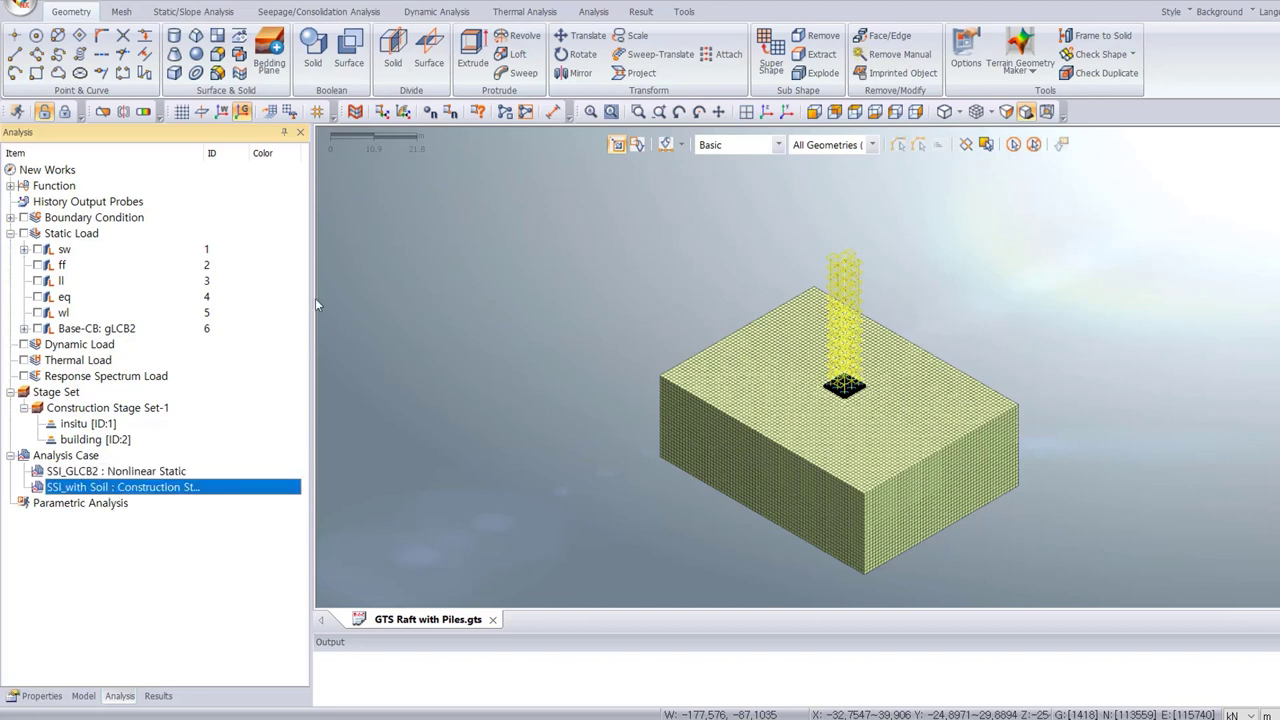
pyautogui.moveTo(313, 300); pyautogui.dragTo(362, 300)
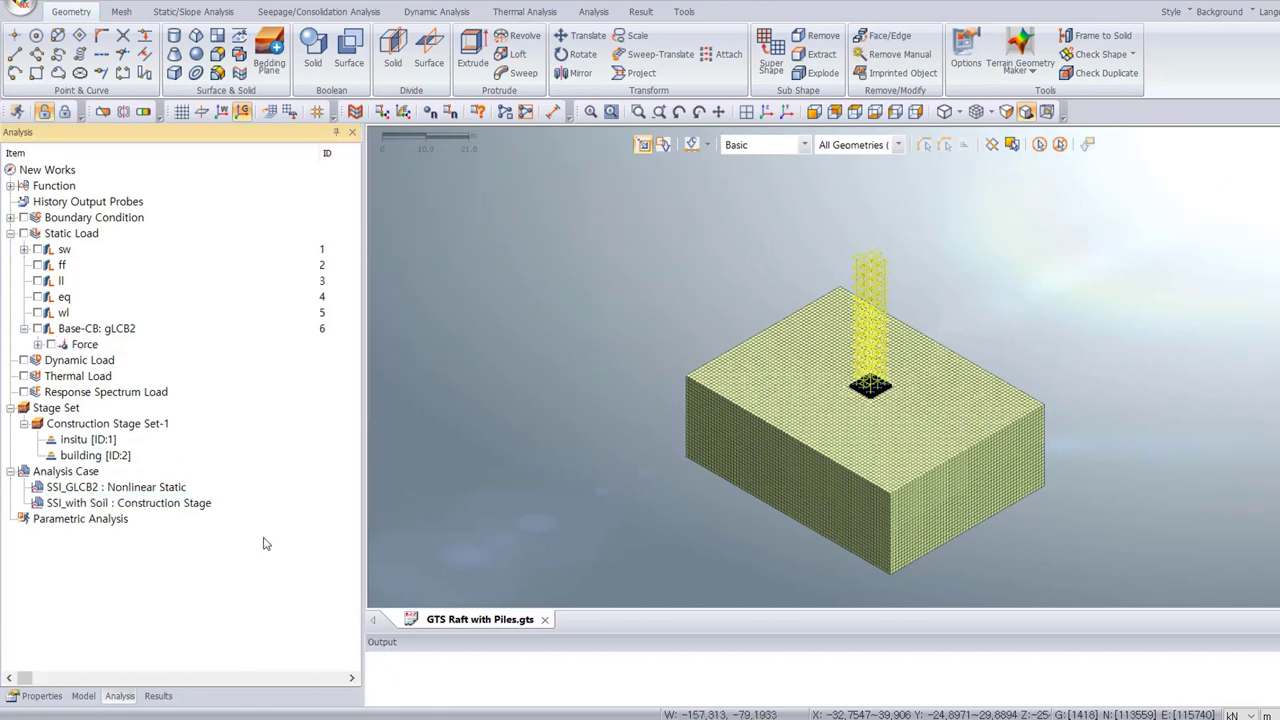
# Review the SSI_with Soil analysis case, including its construction stage set and its general and nonlinear analysis control settings, and close it.
pyautogui.rightClick(203, 506)
pyautogui.click(254, 609)
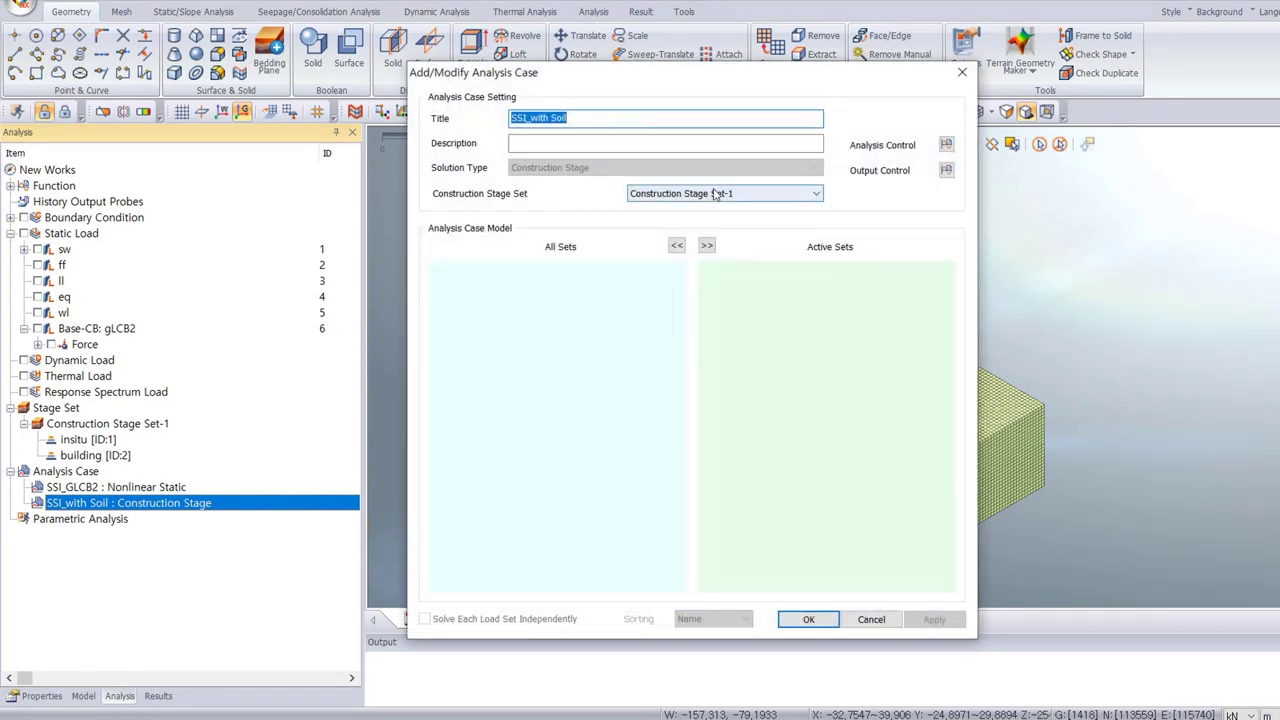
pyautogui.click(798, 197)
pyautogui.click(816, 205)
pyautogui.click(946, 144)
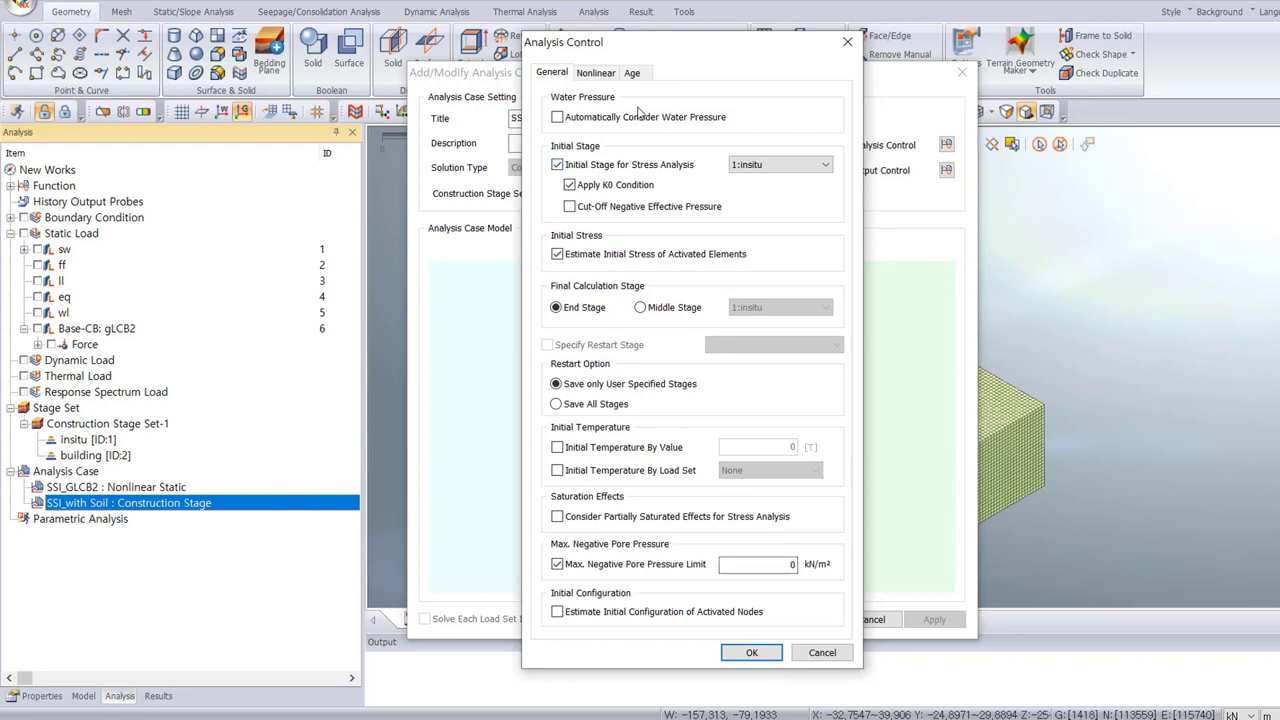
pyautogui.click(600, 74)
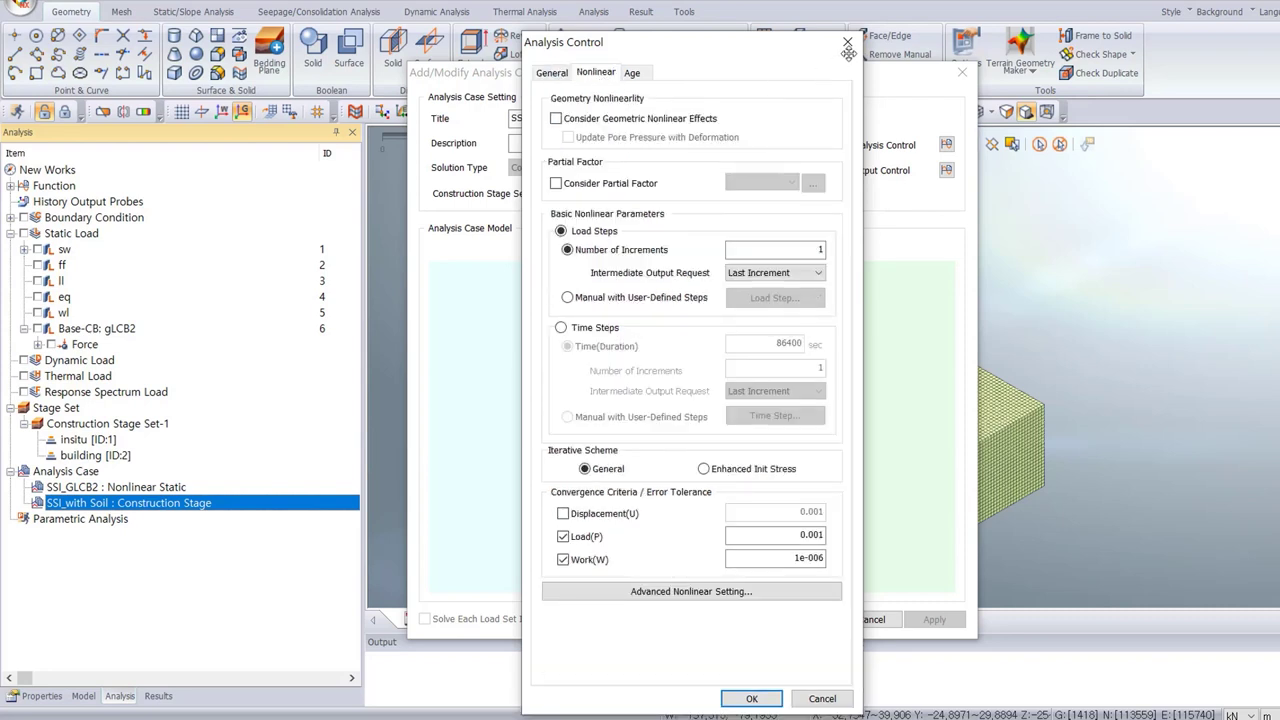
pyautogui.click(928, 58)
pyautogui.click(751, 698)
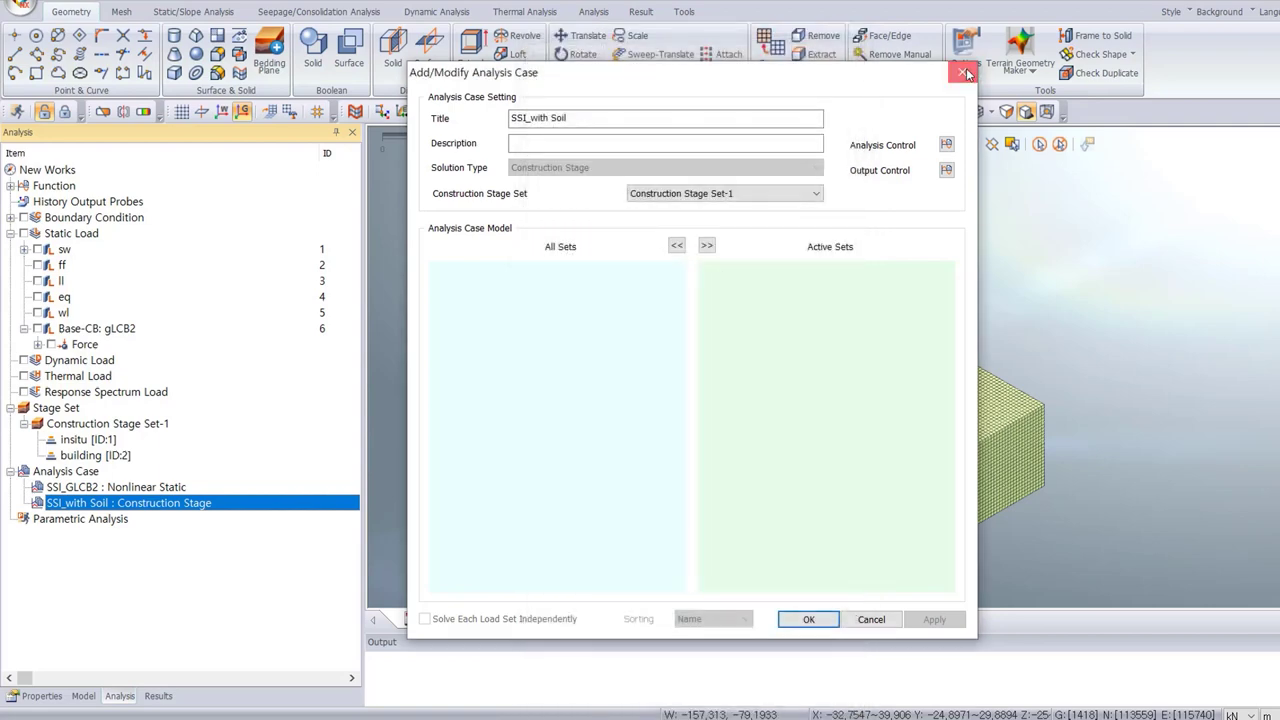
pyautogui.click(814, 697)
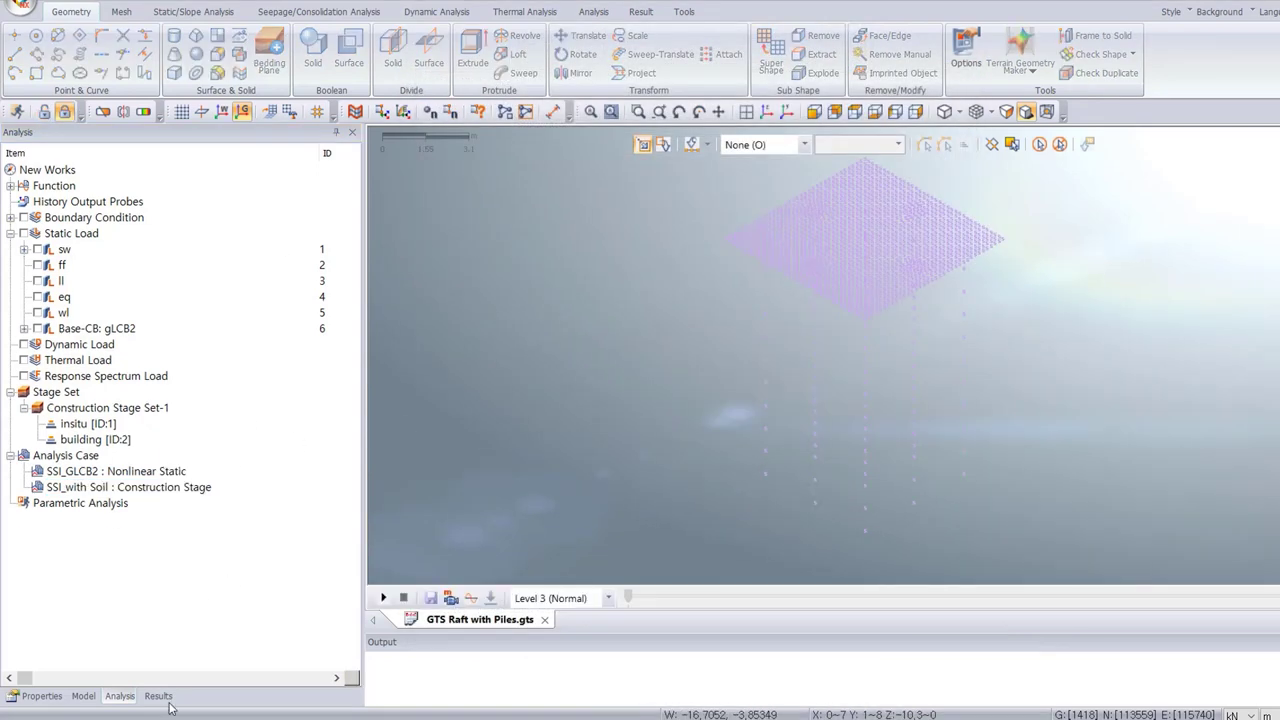
# Look through the SSI_GLCB2 nonlinear static results and the load increments of the building stage in the SSI_with Soil results.
pyautogui.click(166, 700)
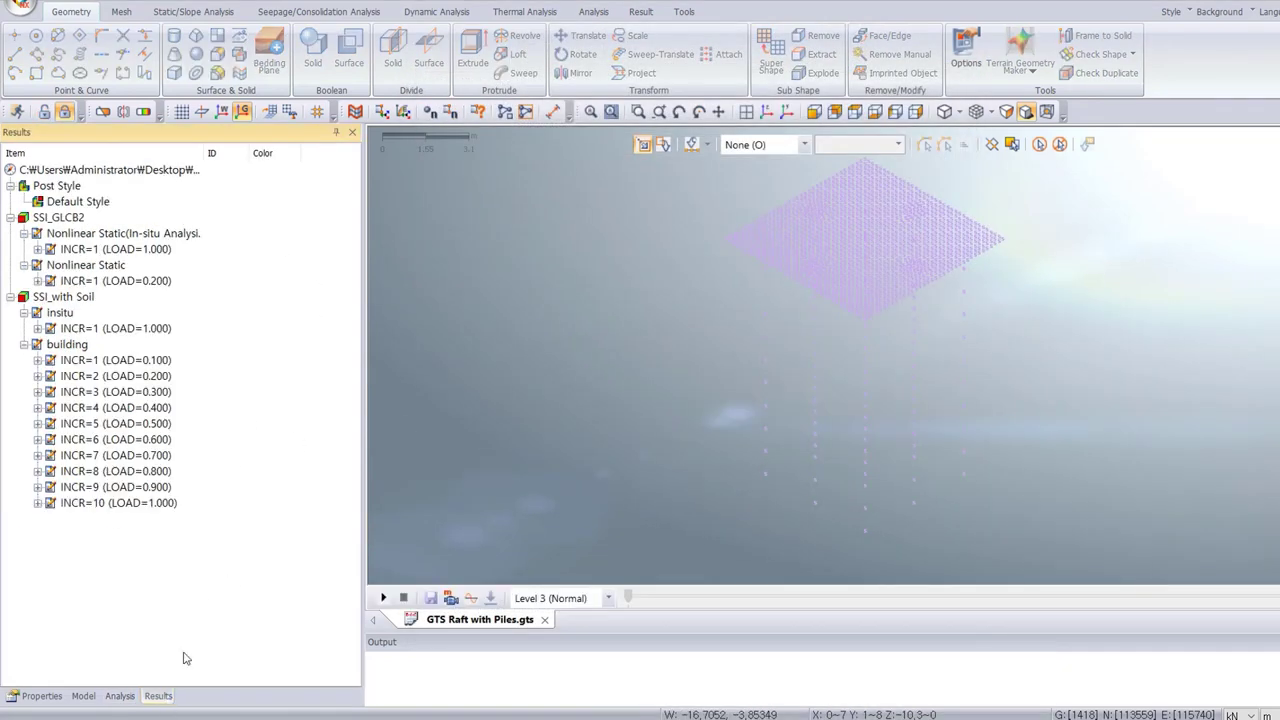
pyautogui.click(258, 381)
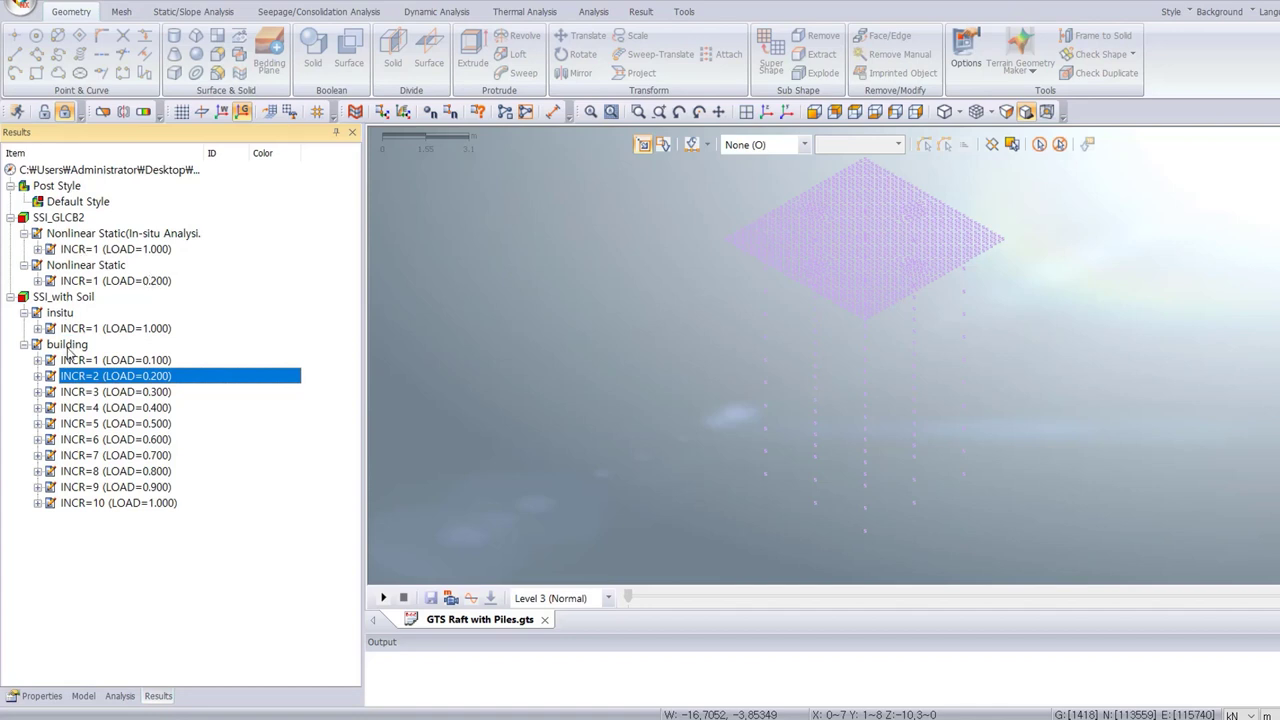
pyautogui.click(67, 219)
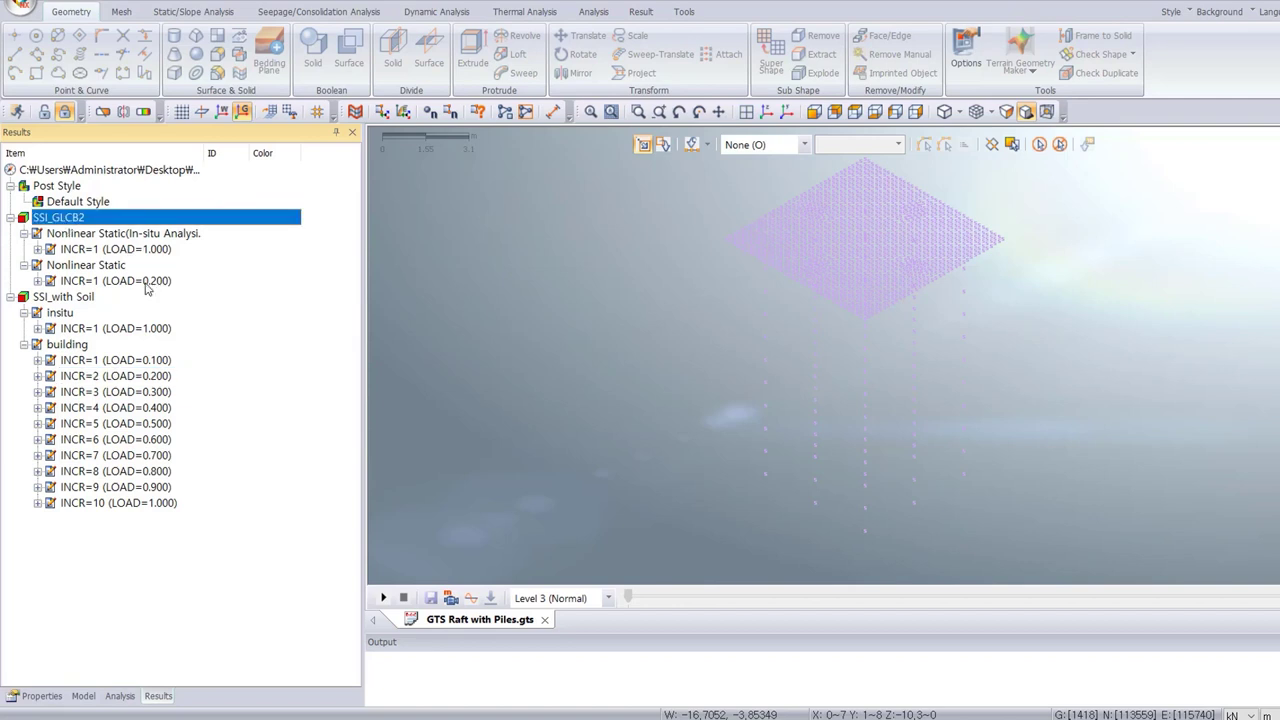
pyautogui.click(145, 284)
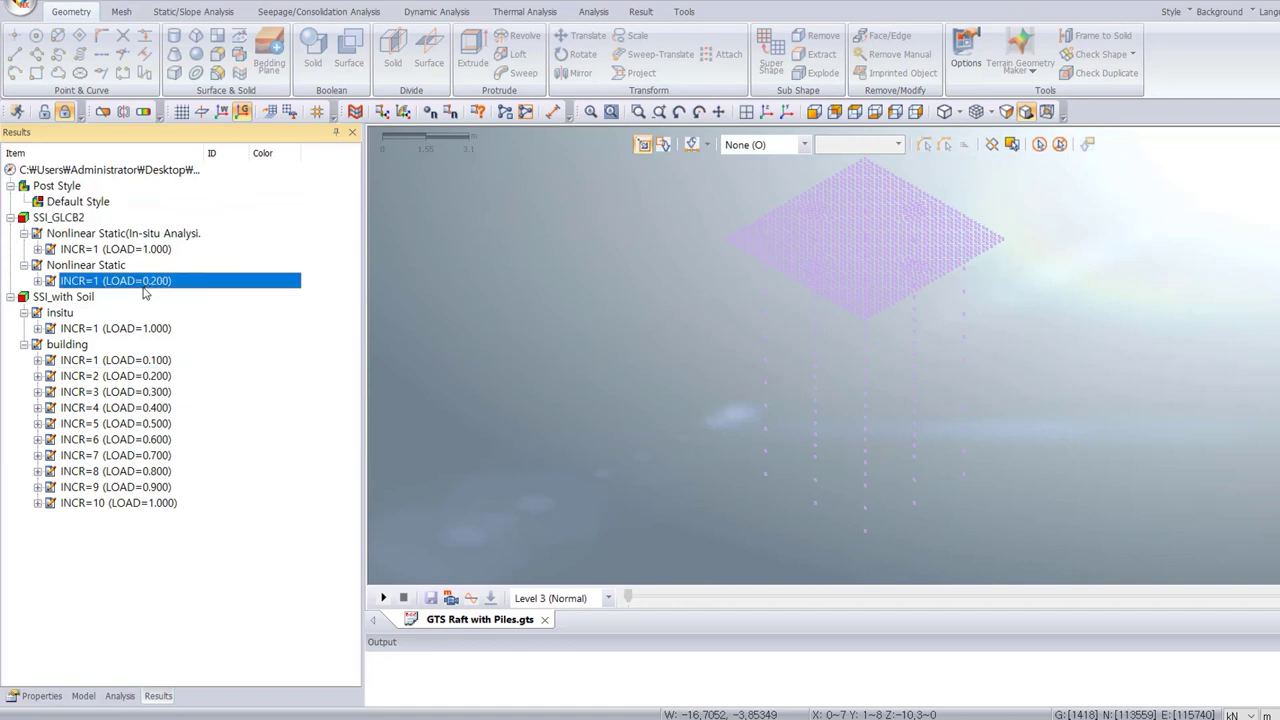
pyautogui.click(37, 282)
pyautogui.click(136, 567)
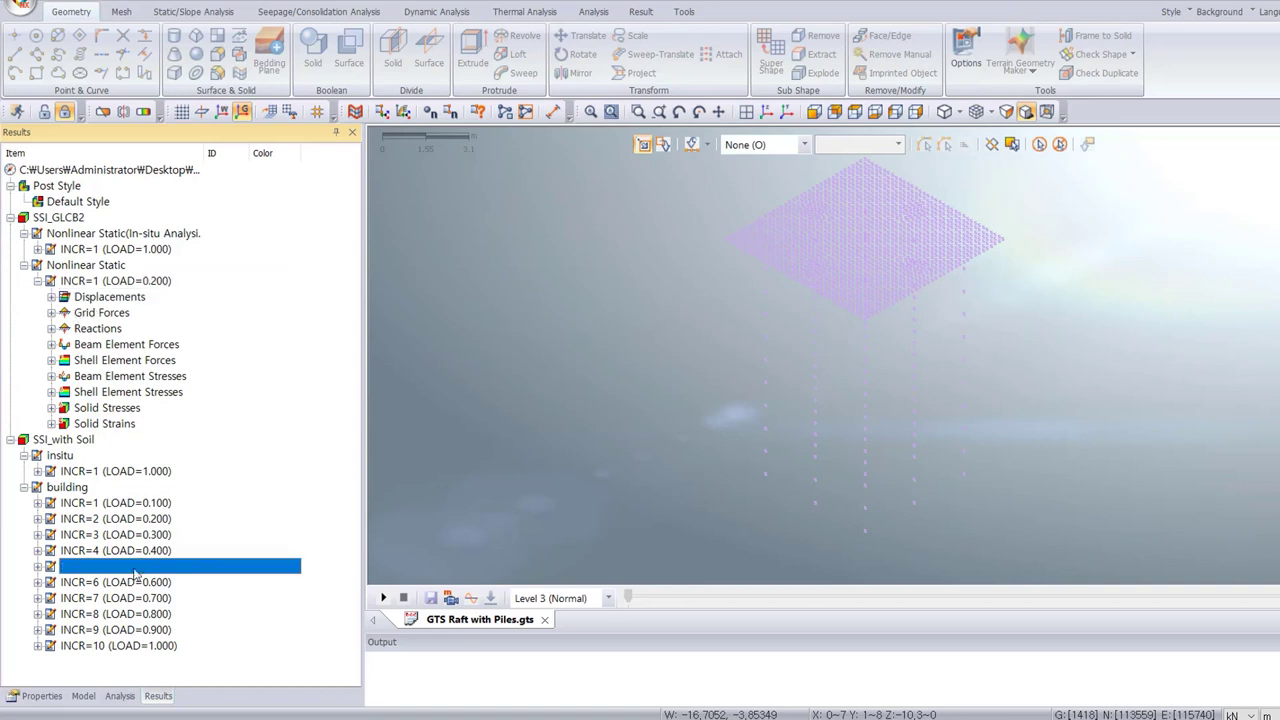
pyautogui.click(128, 505)
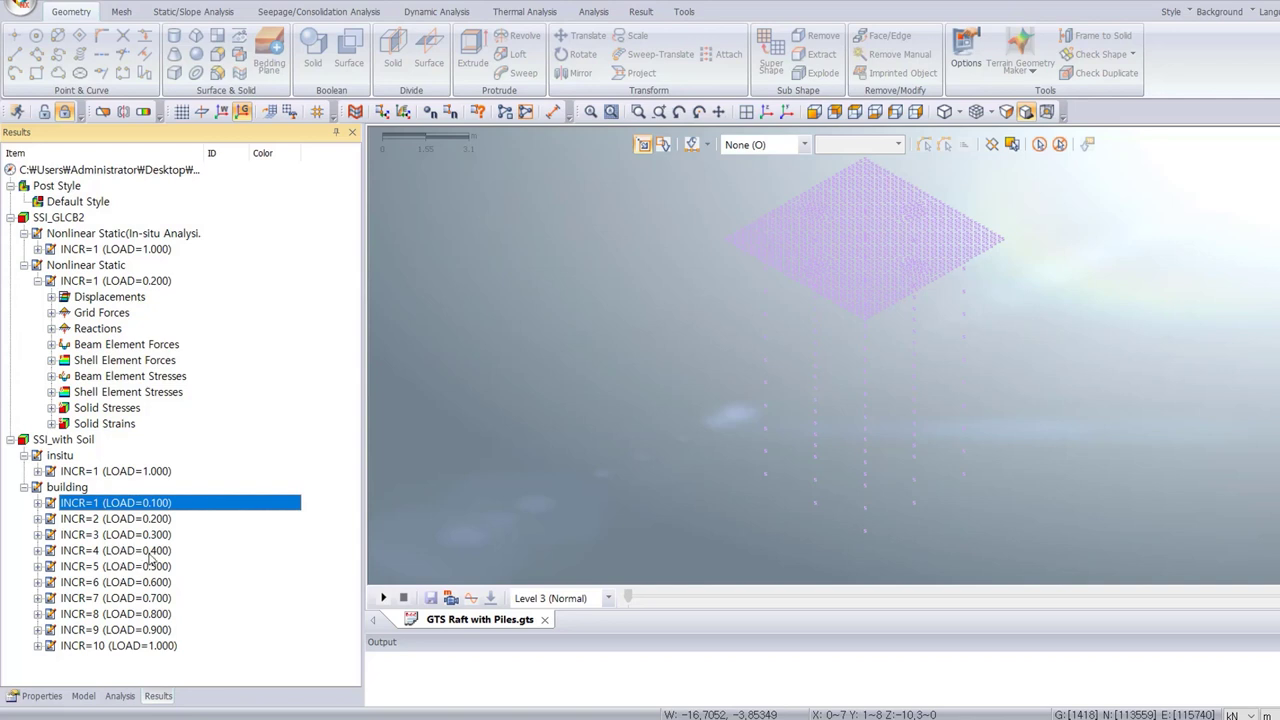
# Display the TX translation contour for the building stage's INCR=10 (LOAD=1.000) result and hide the Default Mesh Set.
pyautogui.click(38, 647)
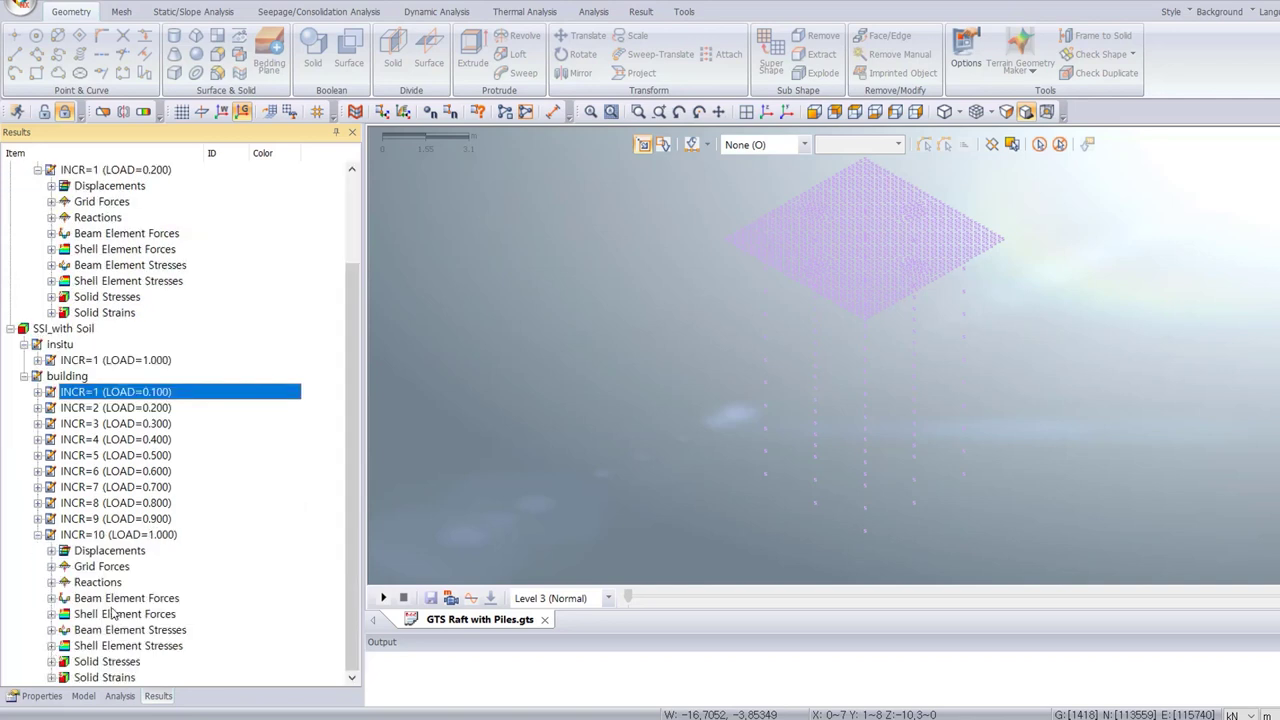
pyautogui.doubleClick(108, 551)
pyautogui.doubleClick(153, 535)
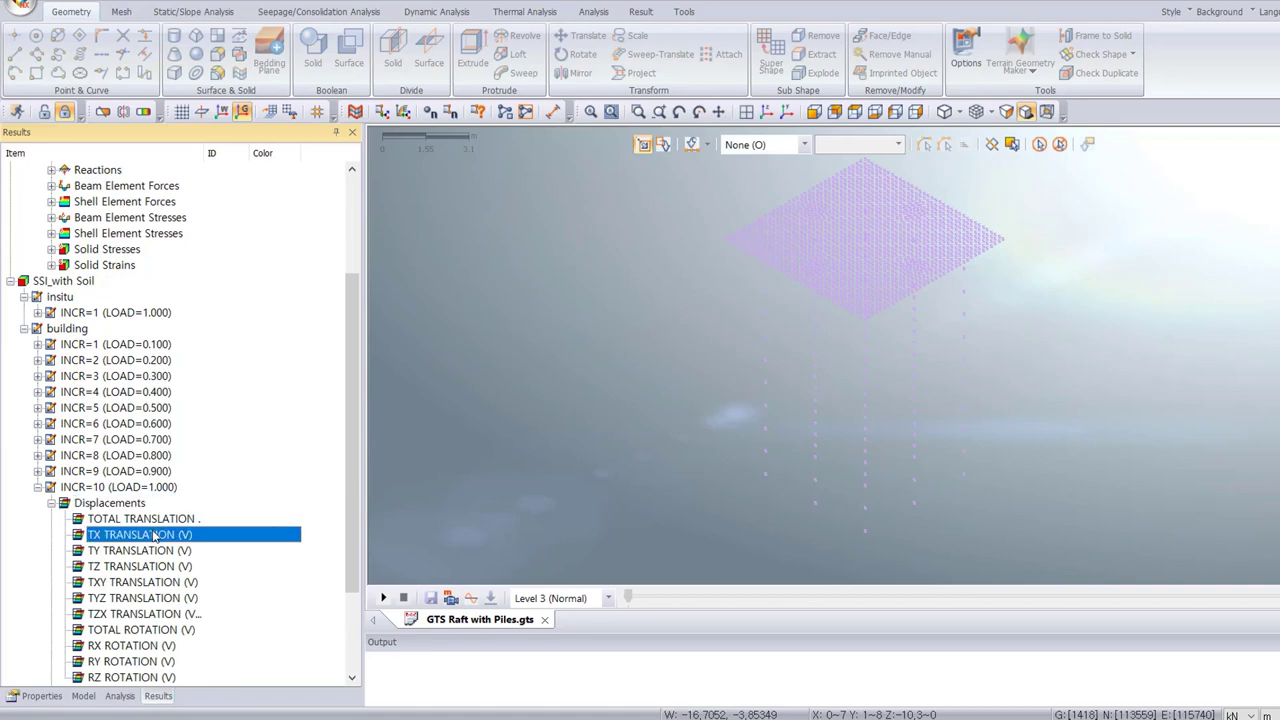
pyautogui.click(38, 583)
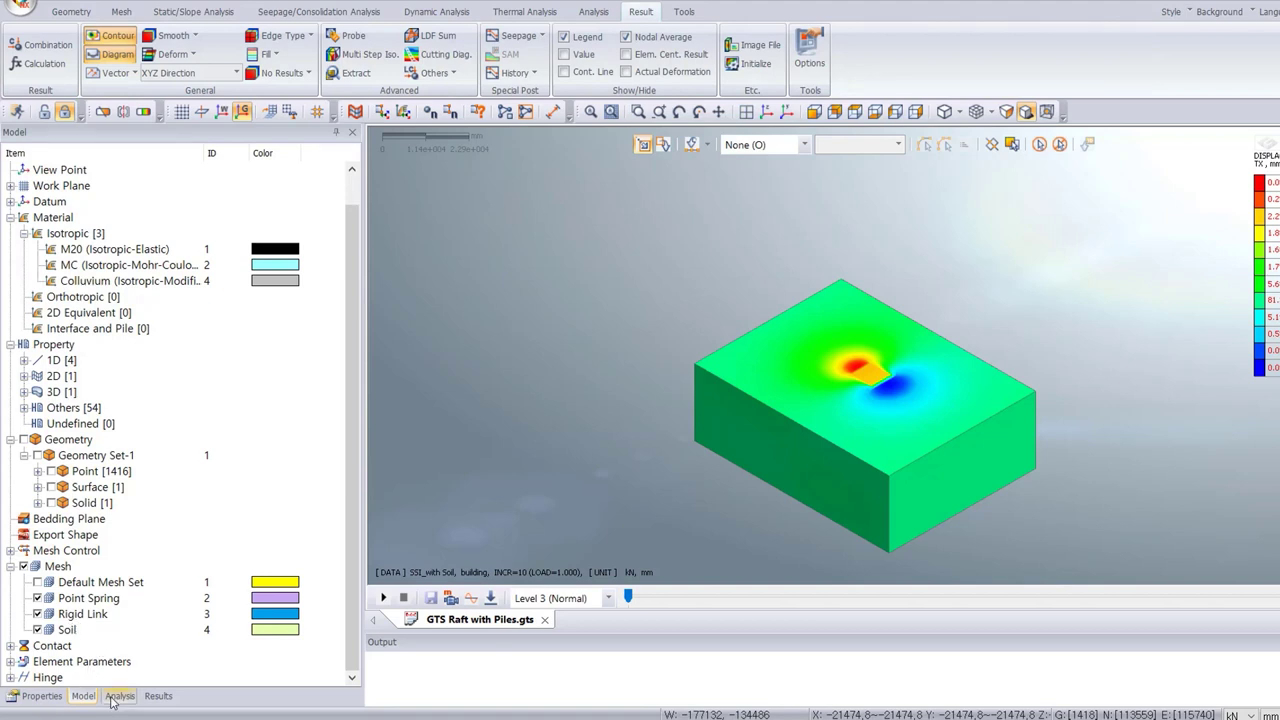
# Display the total translation contour for the building stage's INCR=10 result and select the SSI_with Soil result set.
pyautogui.click(158, 696)
pyautogui.scroll(-3, 143, 570)
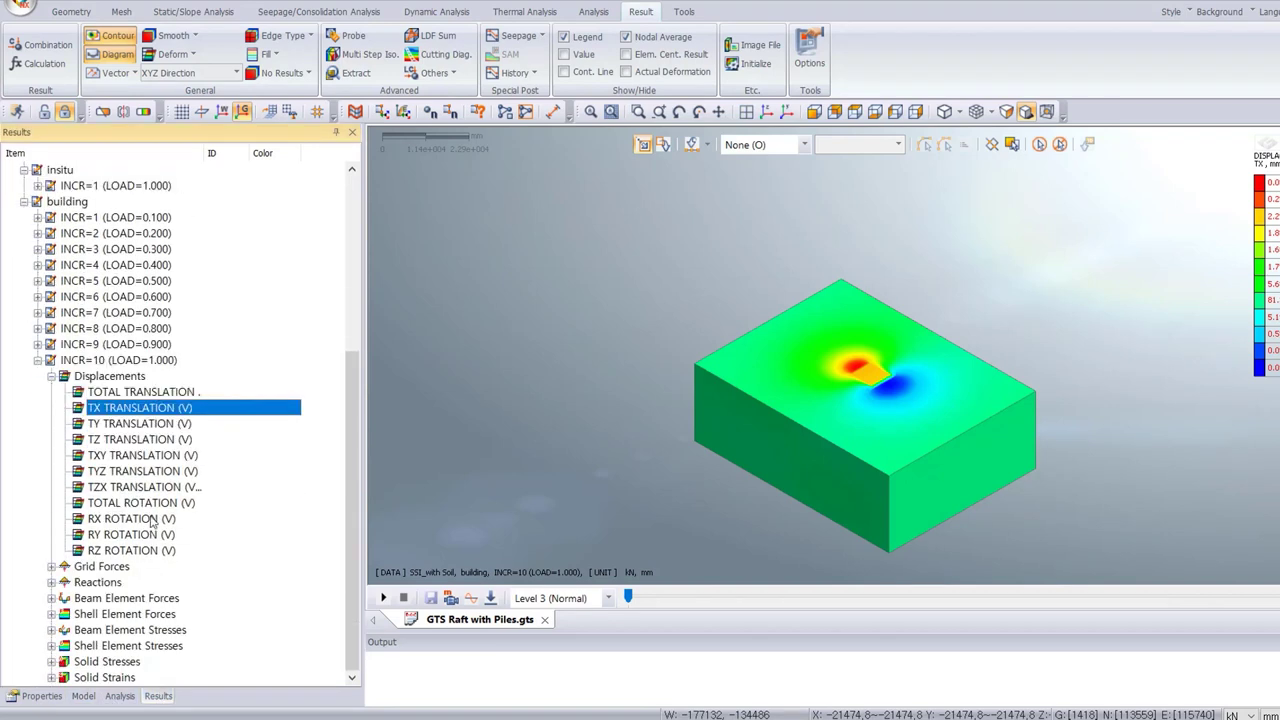
pyautogui.click(163, 393)
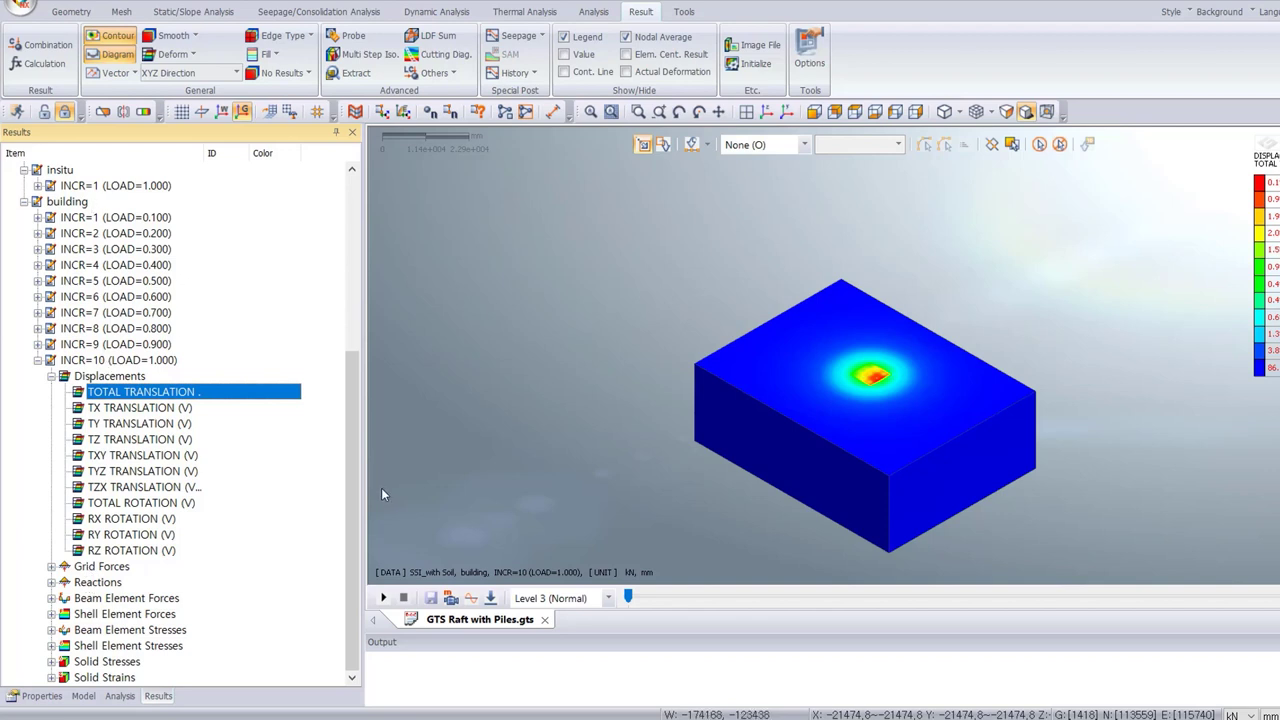
pyautogui.moveTo(355, 460); pyautogui.dragTo(355, 270)
pyautogui.click(63, 440)
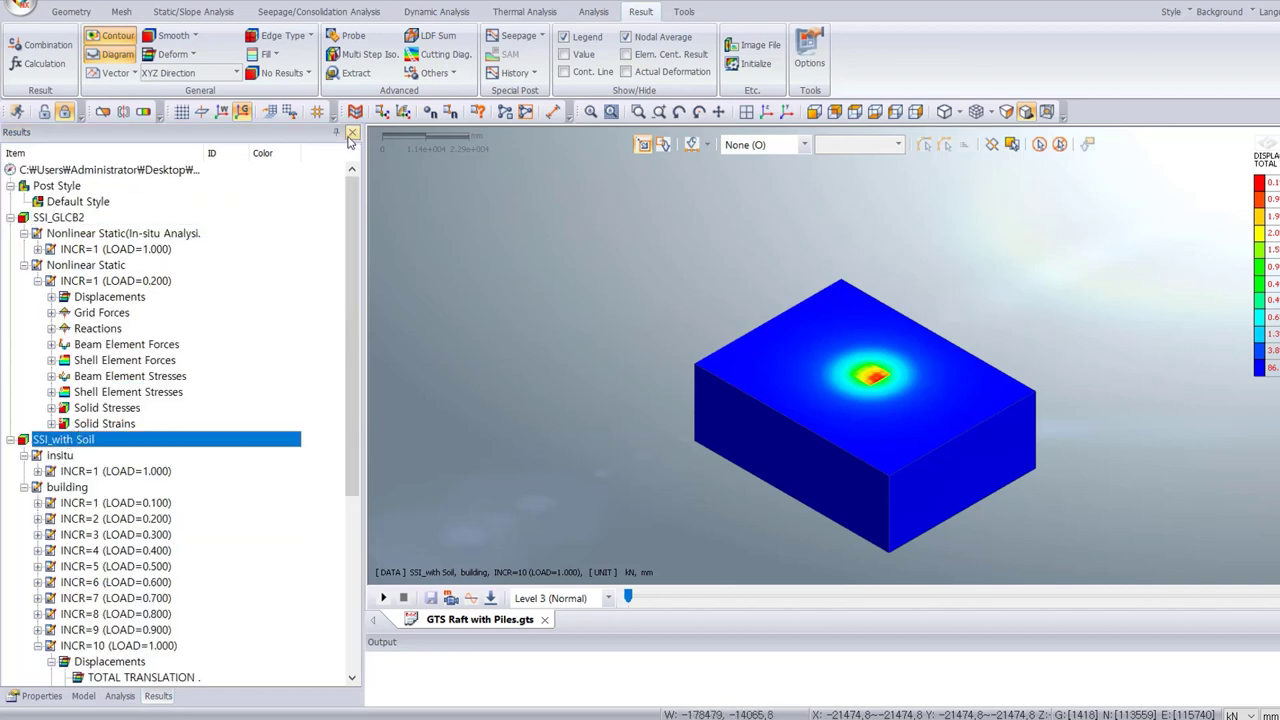
# Start exporting the nodal results to a text file and target the nodes by force from load set Base-CB: gLCB2.
pyautogui.click(22, 5)
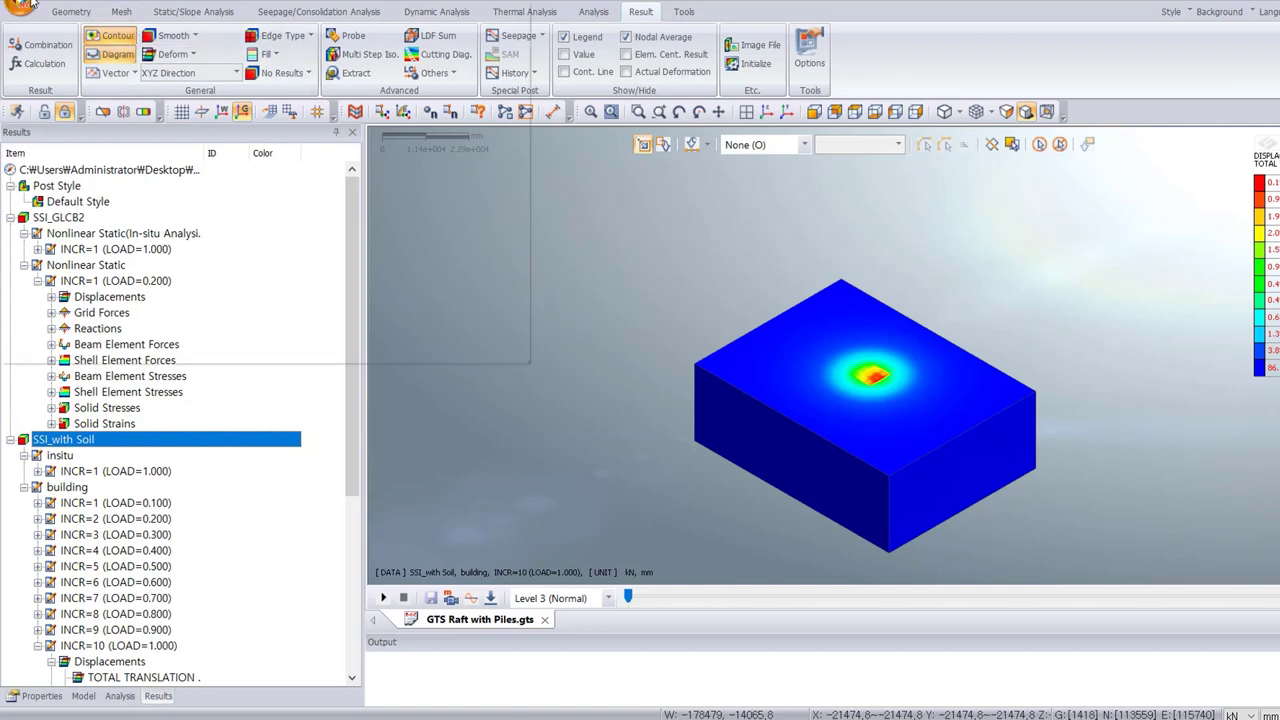
pyautogui.moveTo(126, 239)
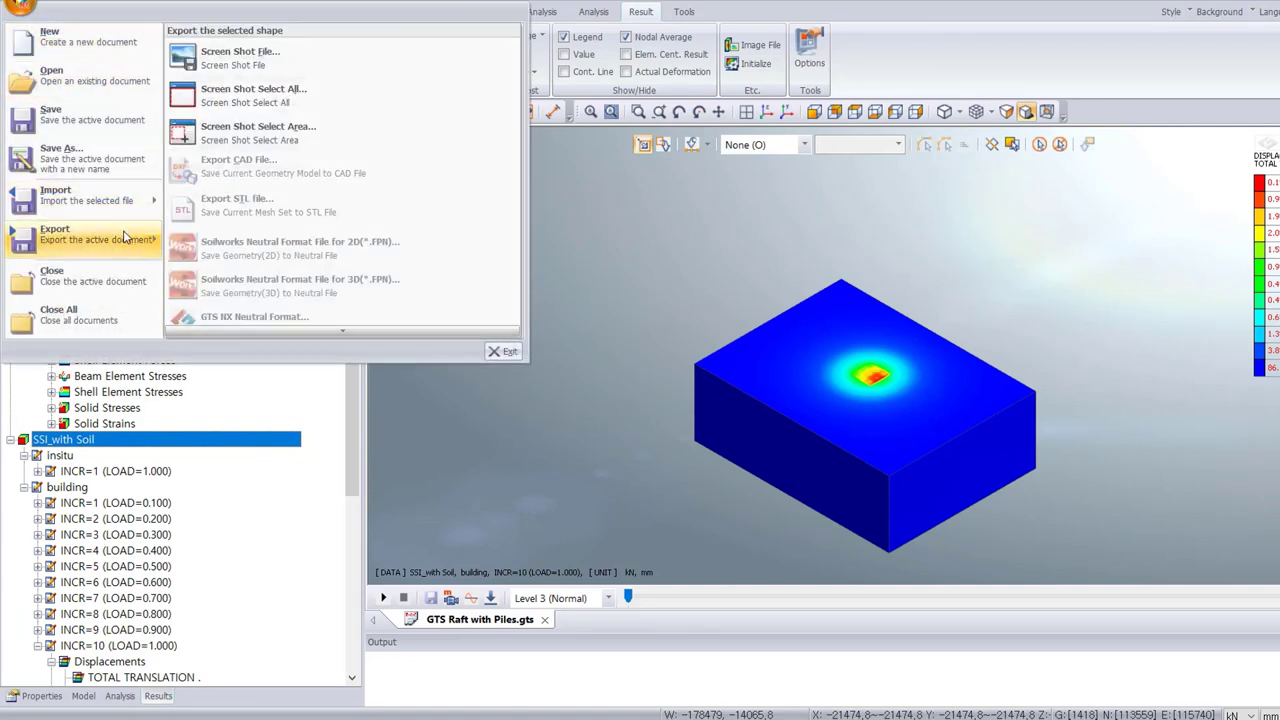
pyautogui.scroll(-3, 290, 244)
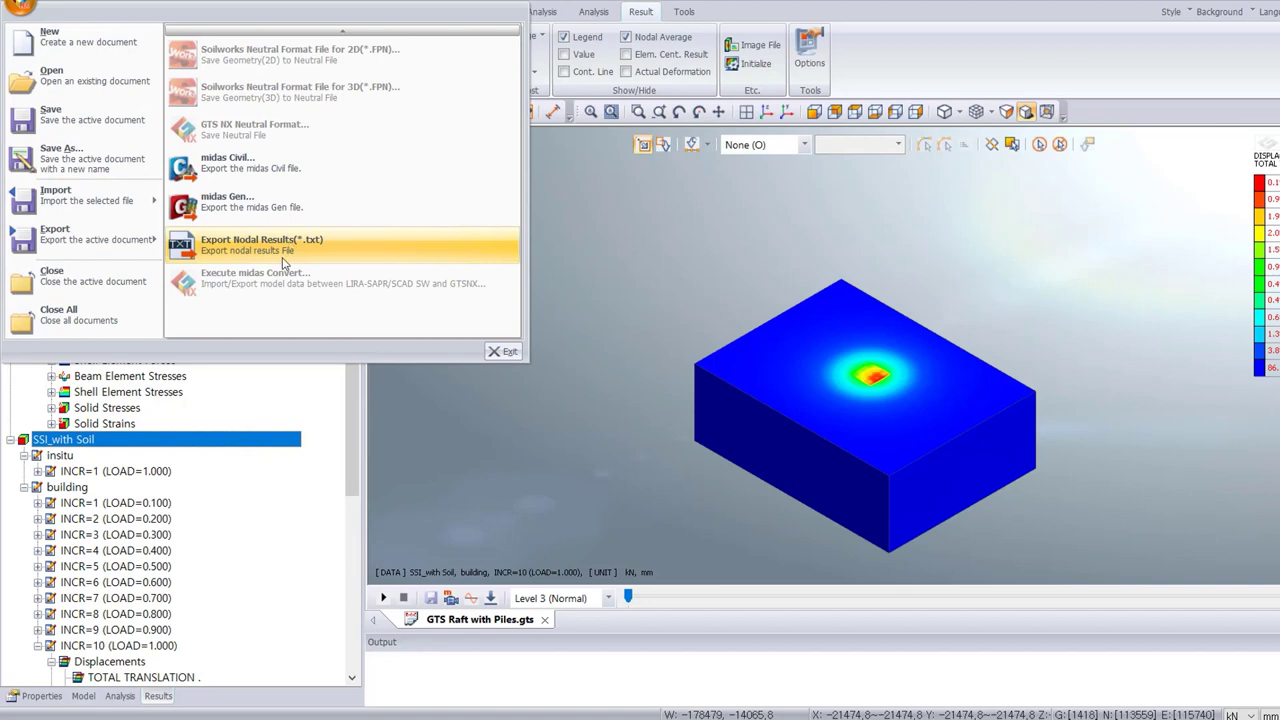
pyautogui.click(287, 250)
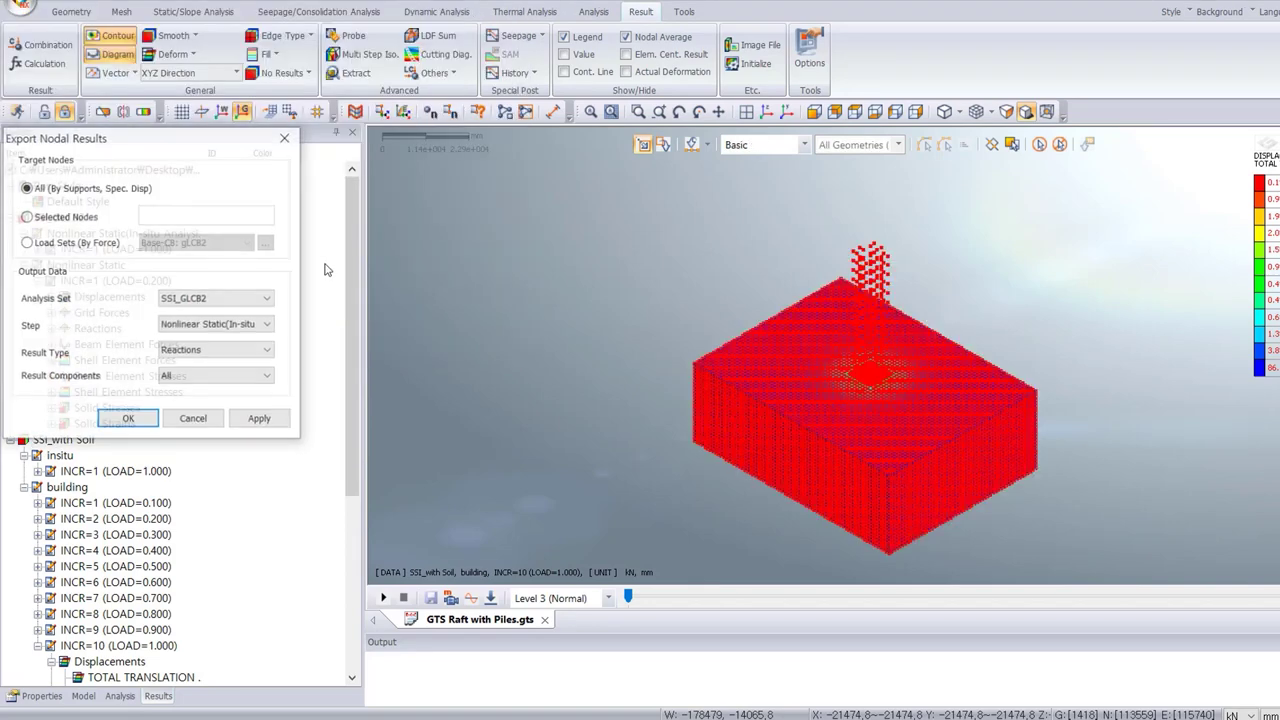
pyautogui.click(90, 246)
pyautogui.click(222, 251)
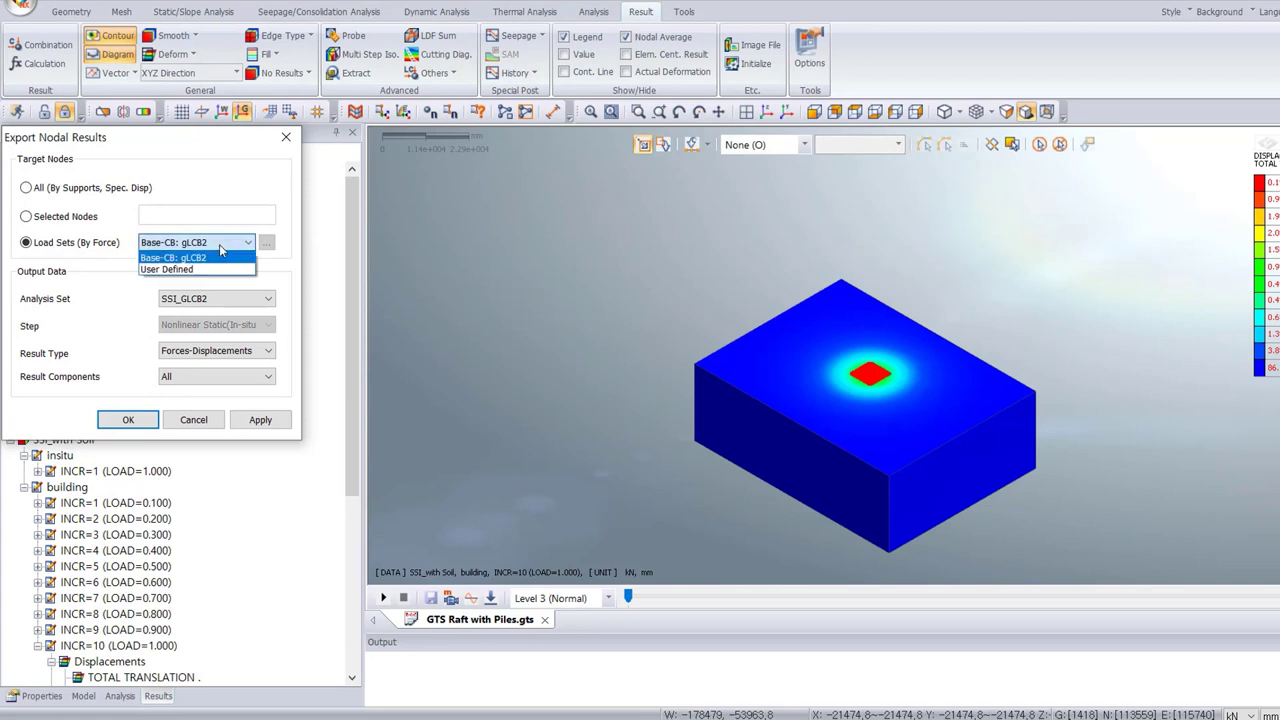
pyautogui.click(221, 250)
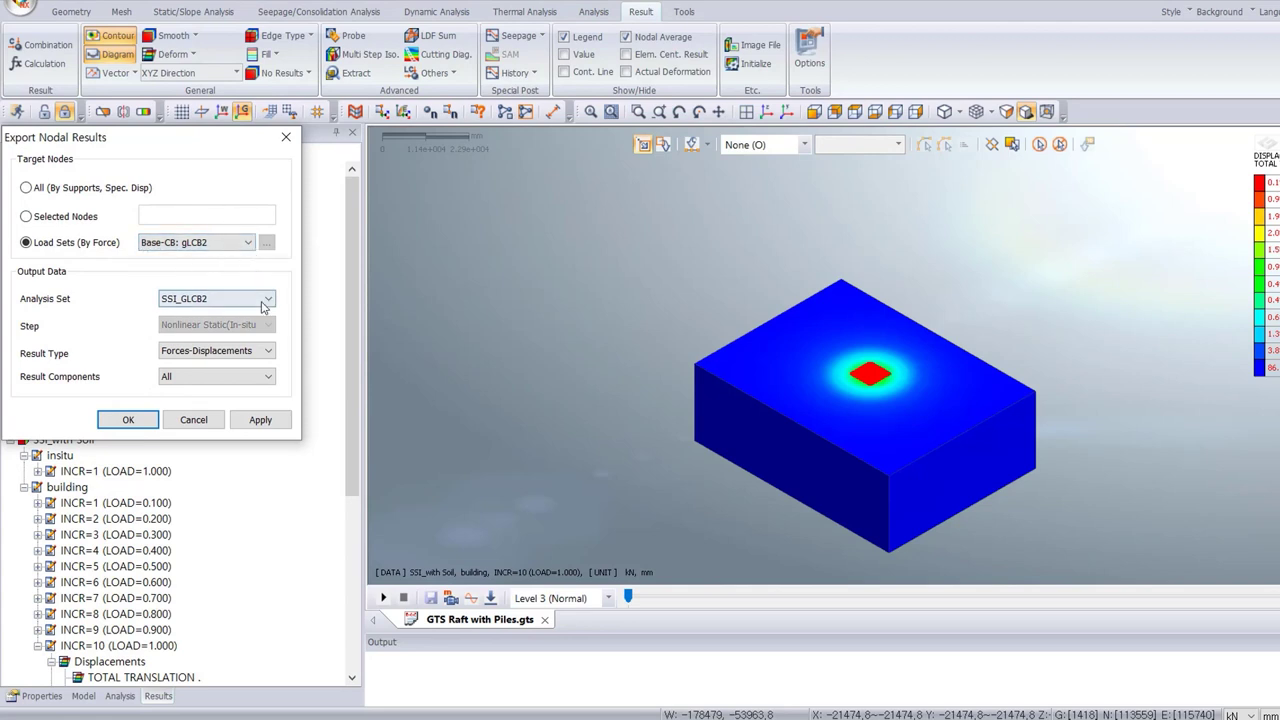
# Set the nodal results export to the SSI_with Soil analysis set with all result components.
pyautogui.moveTo(187, 138); pyautogui.dragTo(537, 227)
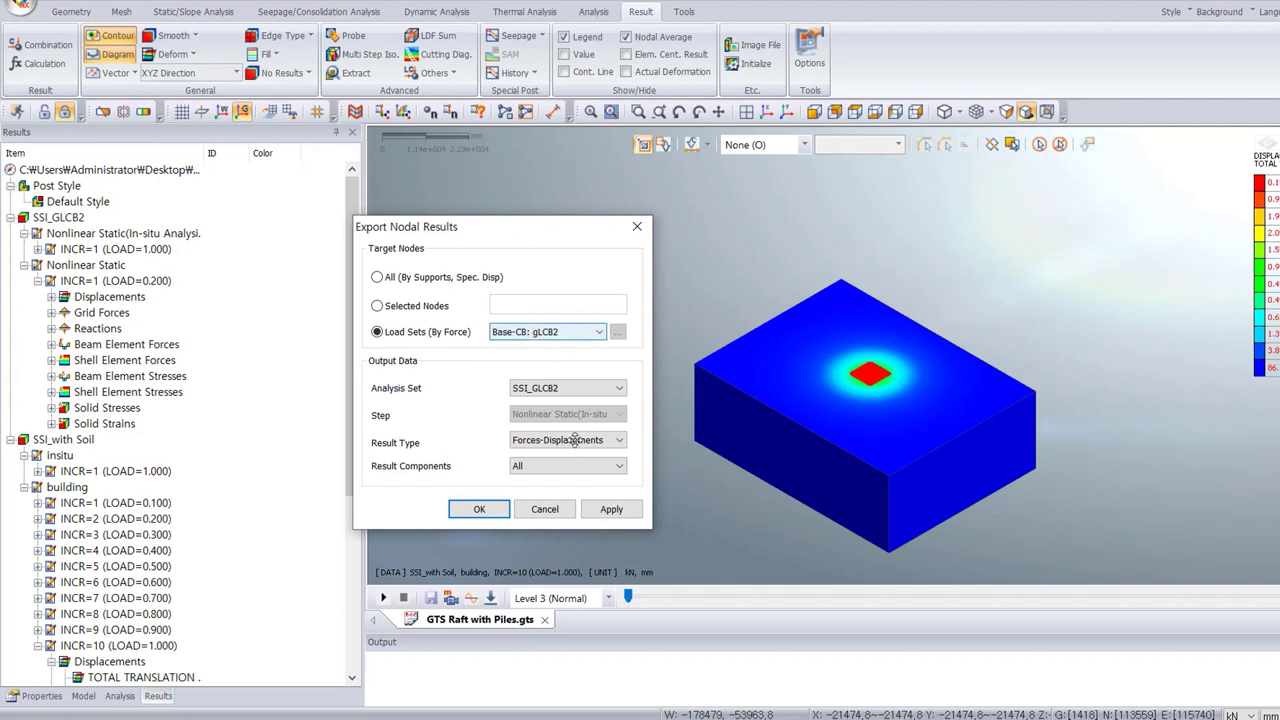
pyautogui.click(601, 392)
pyautogui.click(597, 415)
pyautogui.click(600, 467)
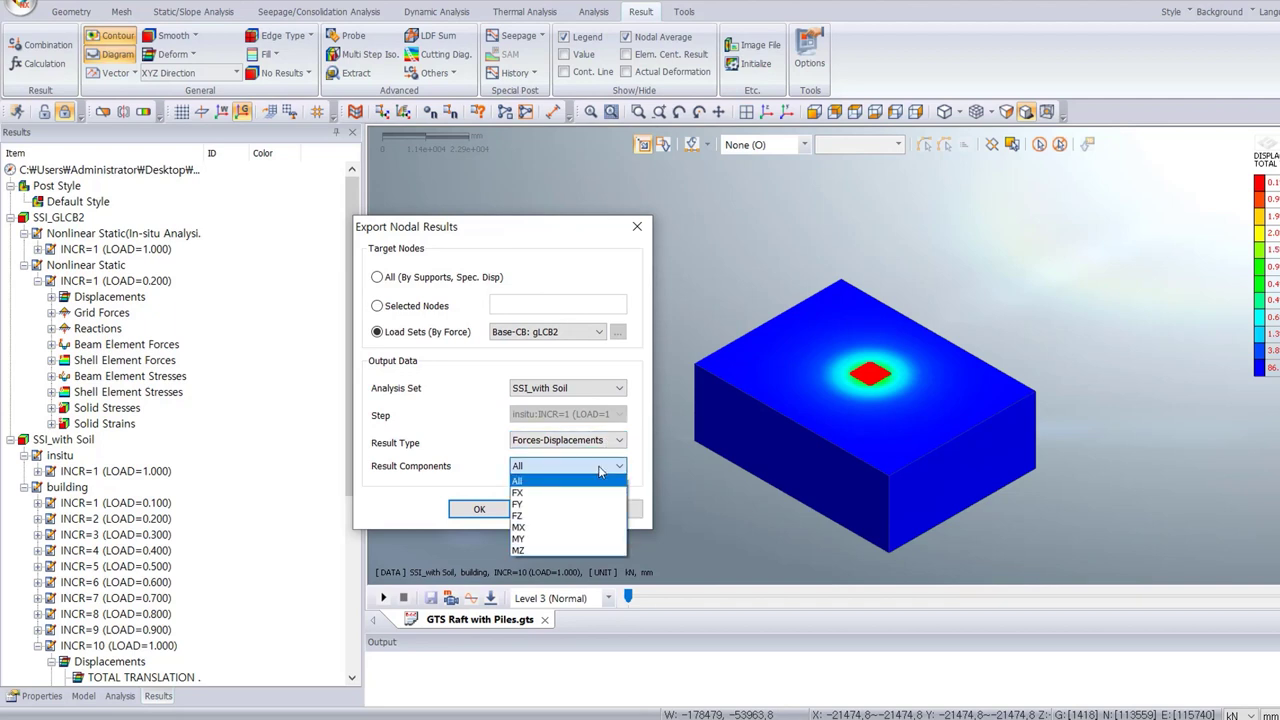
pyautogui.click(588, 480)
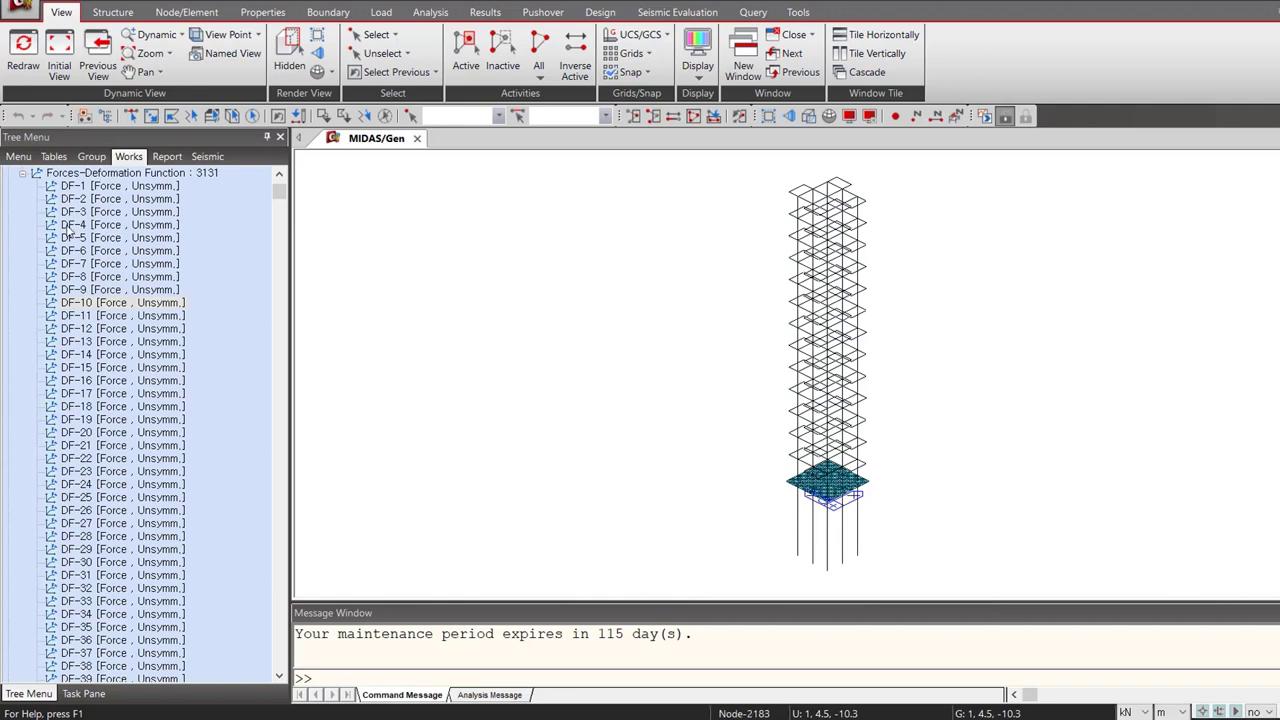
# In midas Gen, collapse the Forces-Deformation Function list and display the Multi-Linear point spring supports on the model.
pyautogui.click(89, 212)
pyautogui.scroll(2, 95, 220)
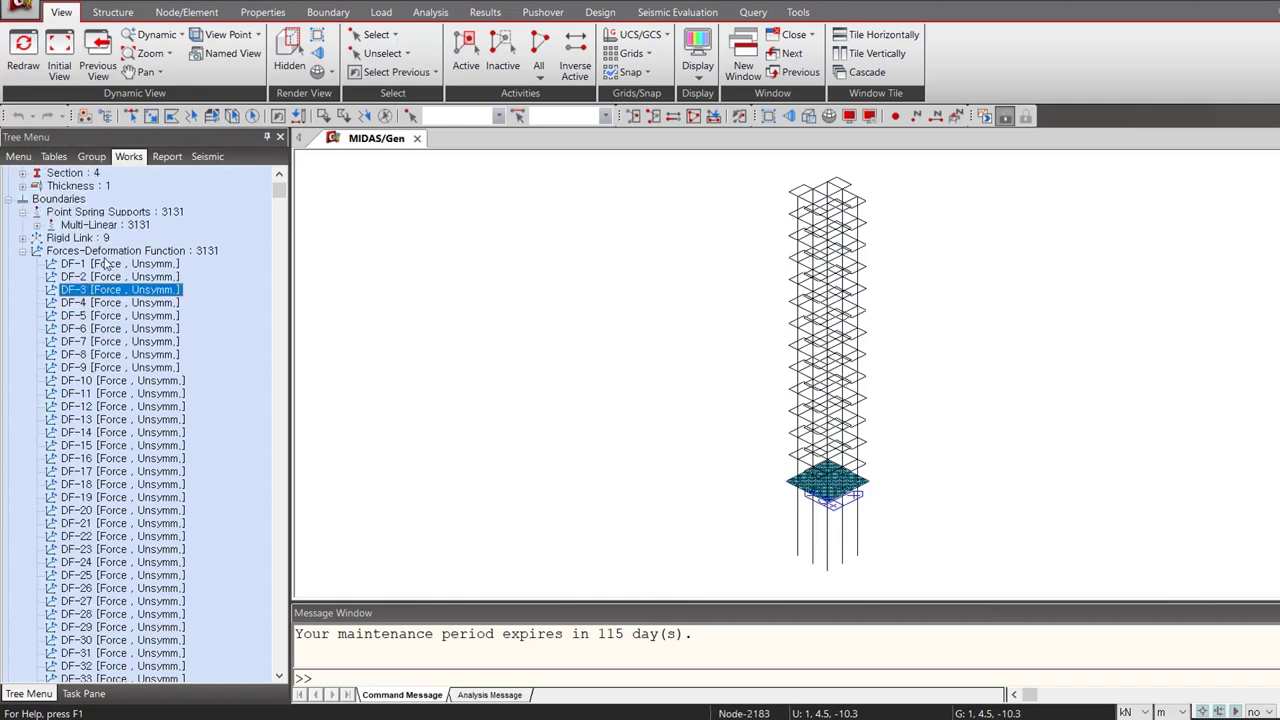
pyautogui.click(22, 251)
pyautogui.click(70, 226)
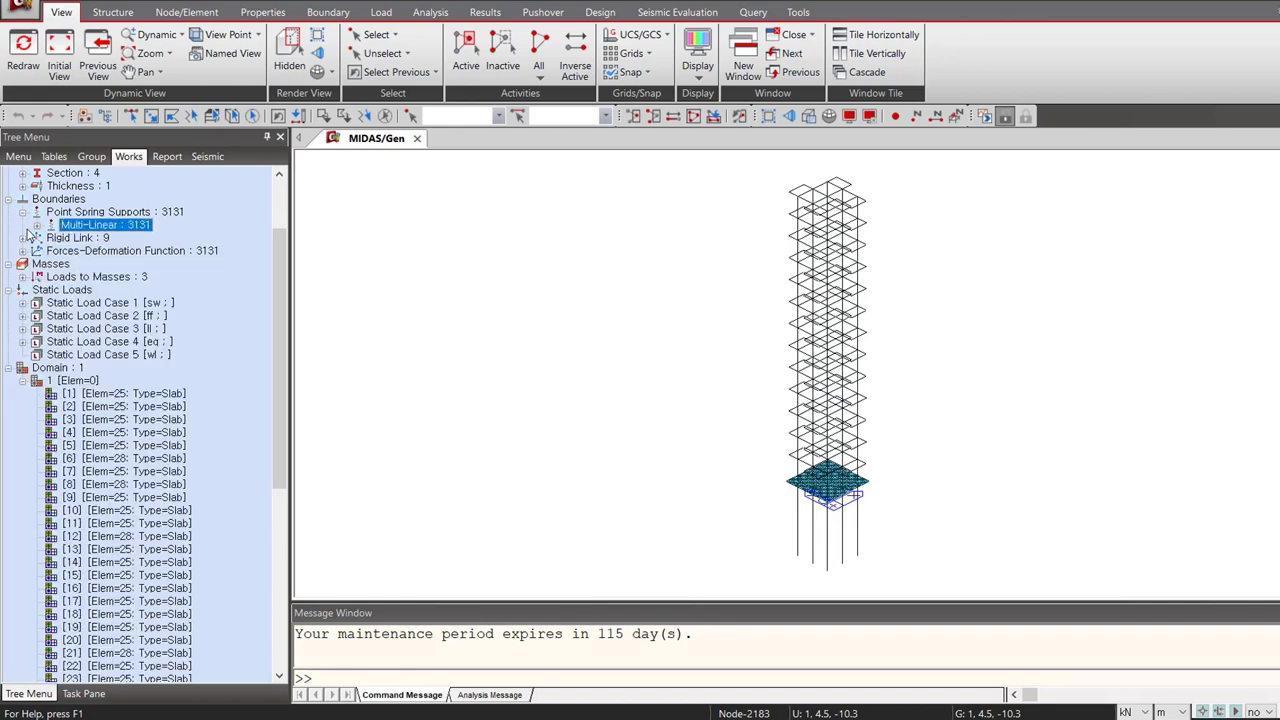
pyautogui.click(37, 225)
pyautogui.click(110, 212)
pyautogui.rightClick(110, 212)
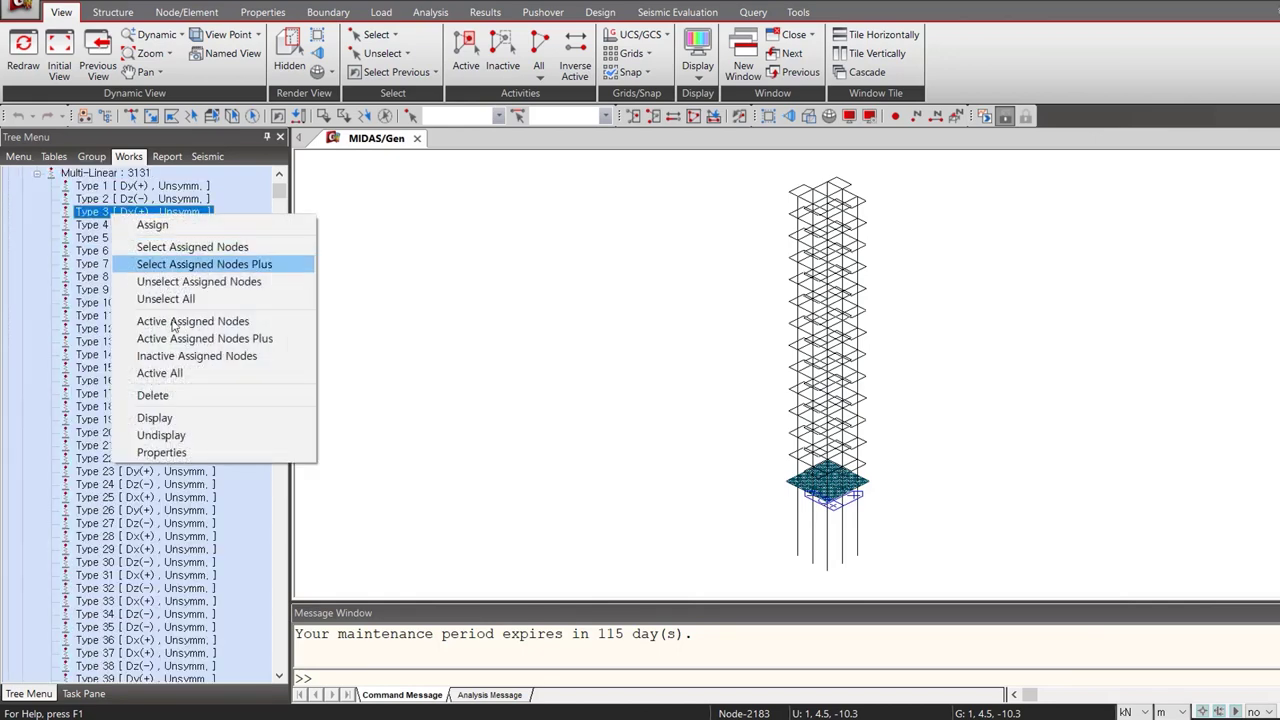
pyautogui.click(194, 417)
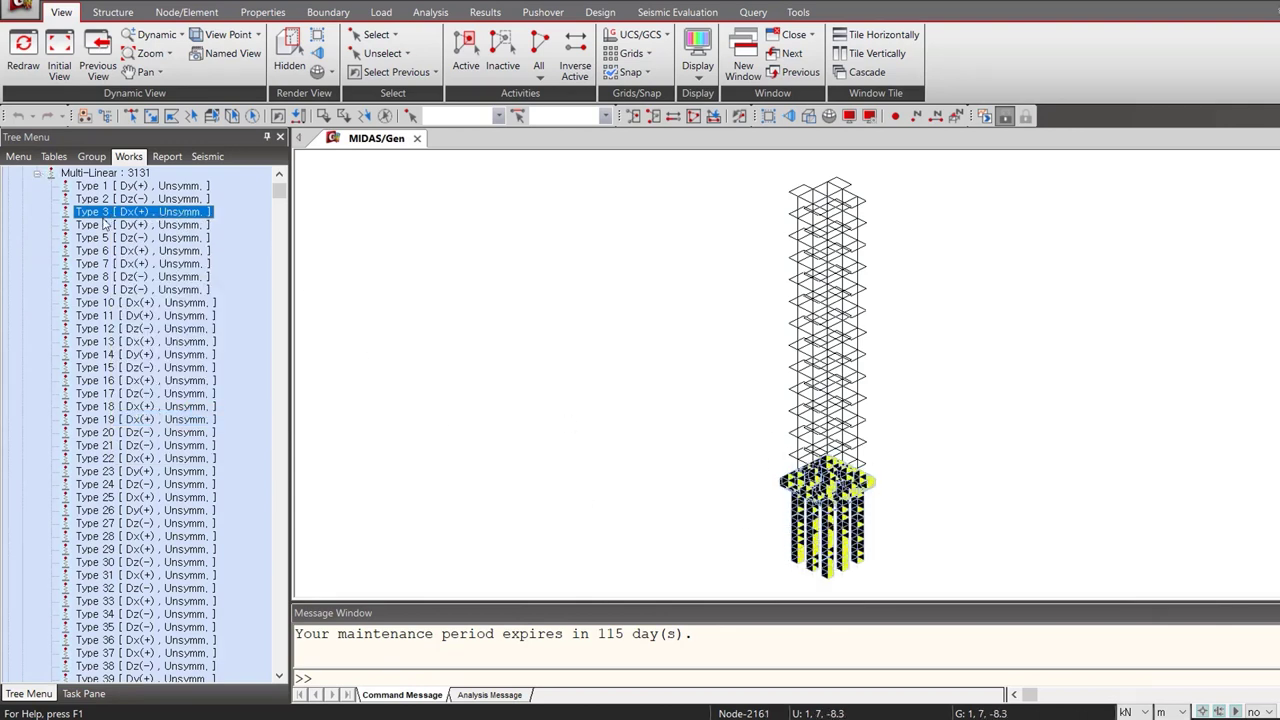
# Step through the multi-linear point spring supports from Type 1 to Type 6.
pyautogui.click(137, 189)
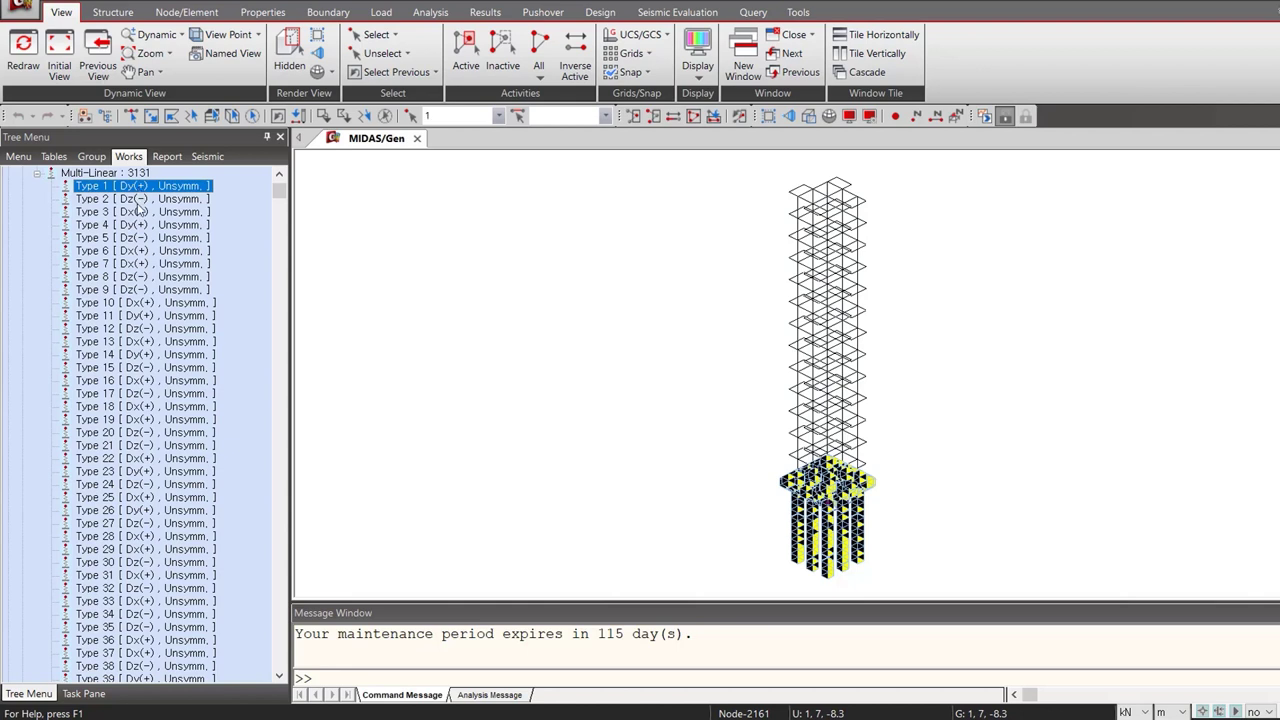
pyautogui.click(140, 200)
pyautogui.click(143, 212)
pyautogui.click(145, 226)
pyautogui.click(147, 238)
pyautogui.click(149, 251)
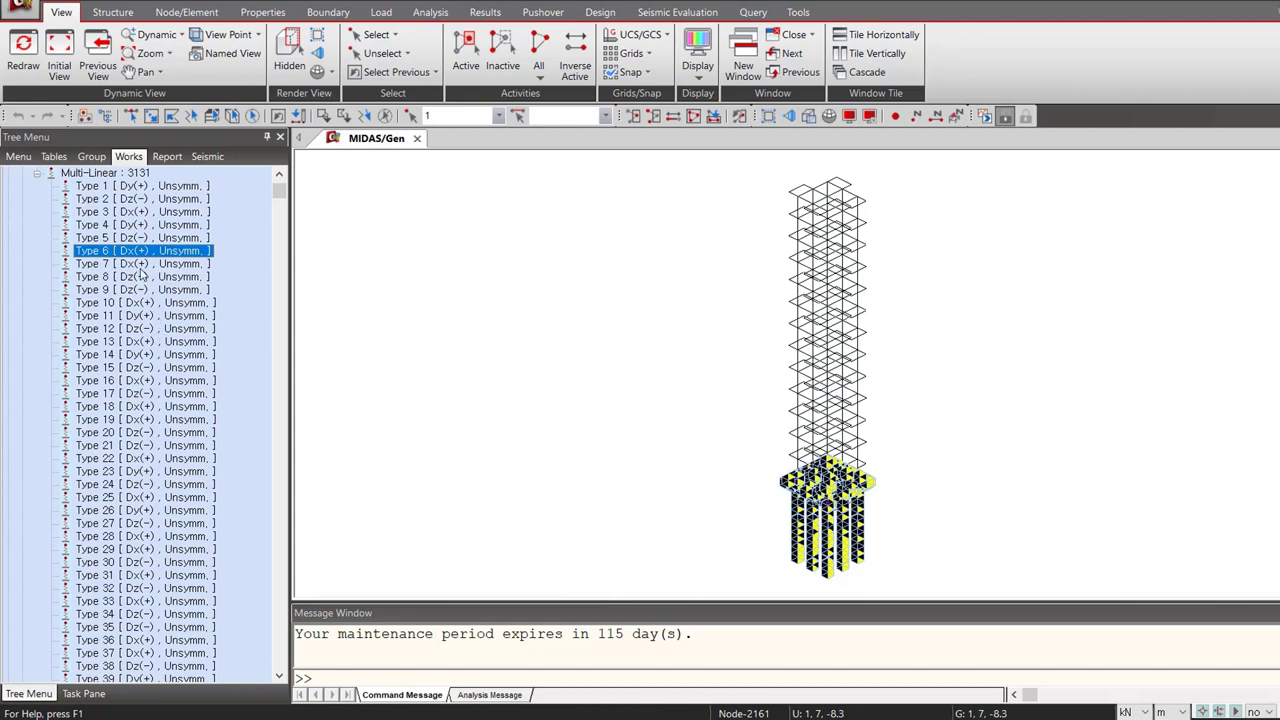
# Turn on the hidden rendering of the model and look through the available import file formats.
pyautogui.hotkey('ctrl', 'h')
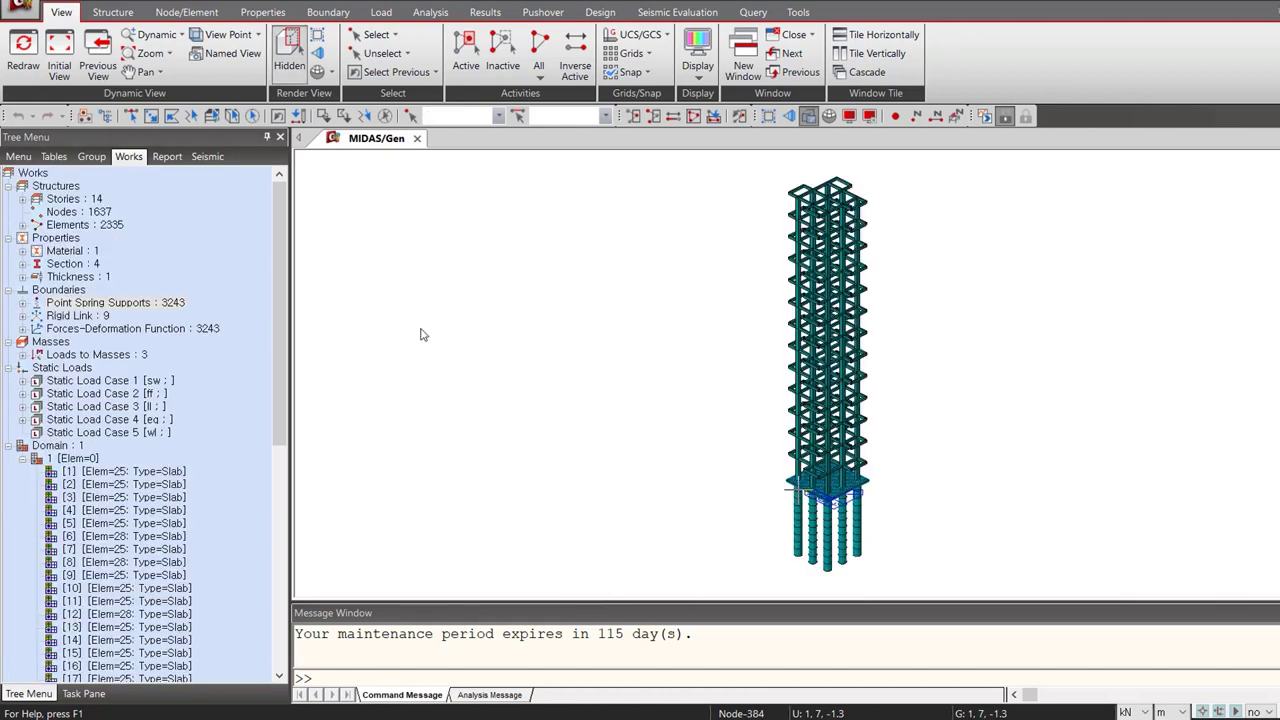
pyautogui.click(20, 8)
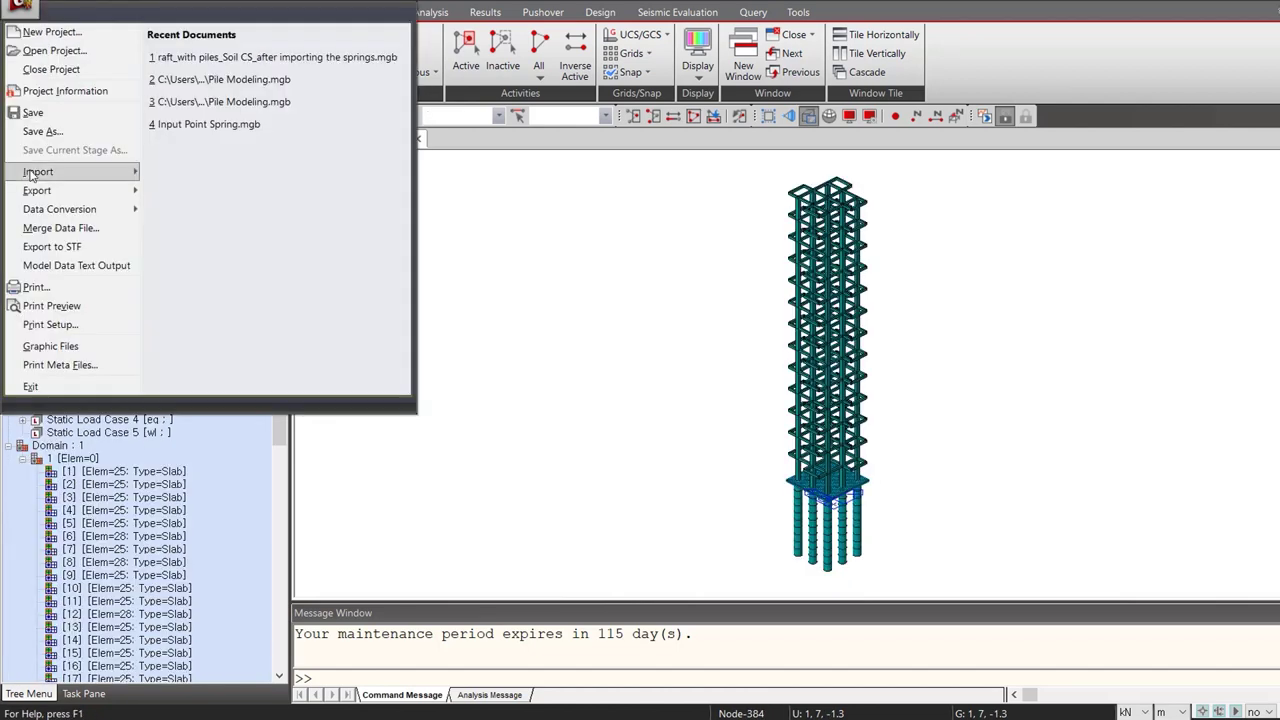
pyautogui.moveTo(34, 172)
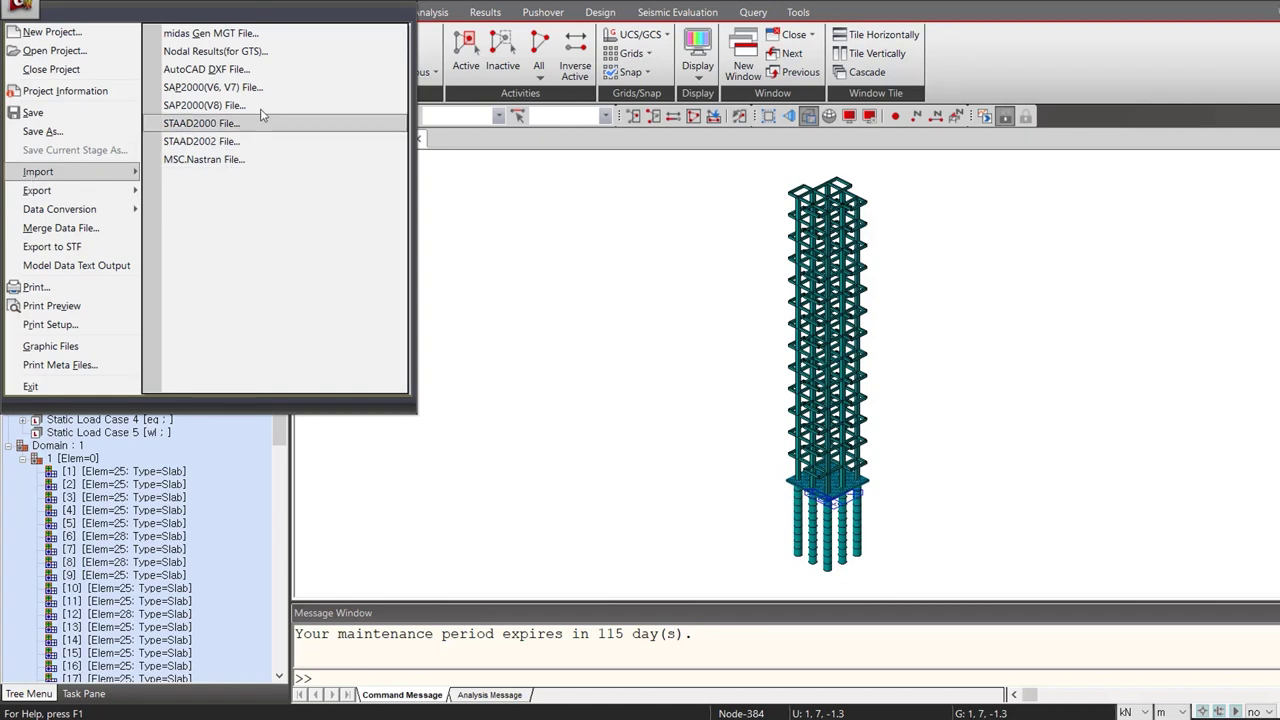
pyautogui.click(612, 292)
# Examine the multi-linear types under Point Spring Supports and open the properties of the Type 2 spring.
pyautogui.click(168, 304)
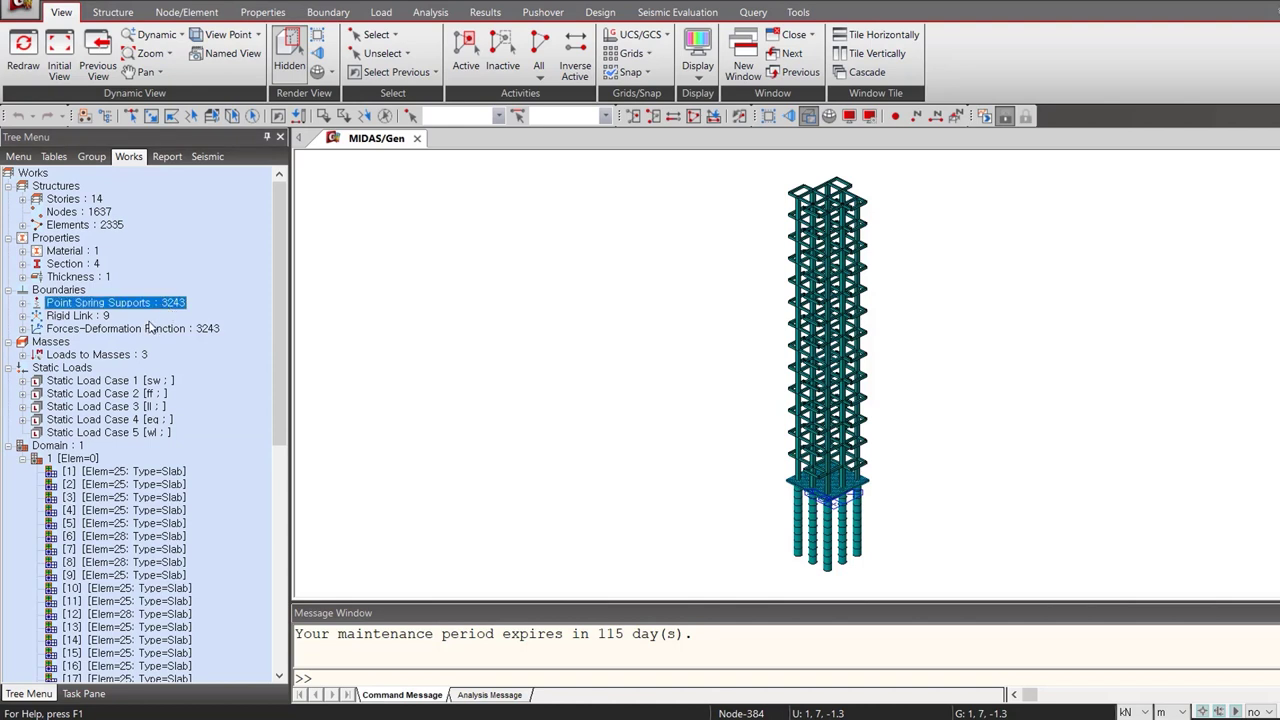
pyautogui.click(23, 302)
pyautogui.click(90, 316)
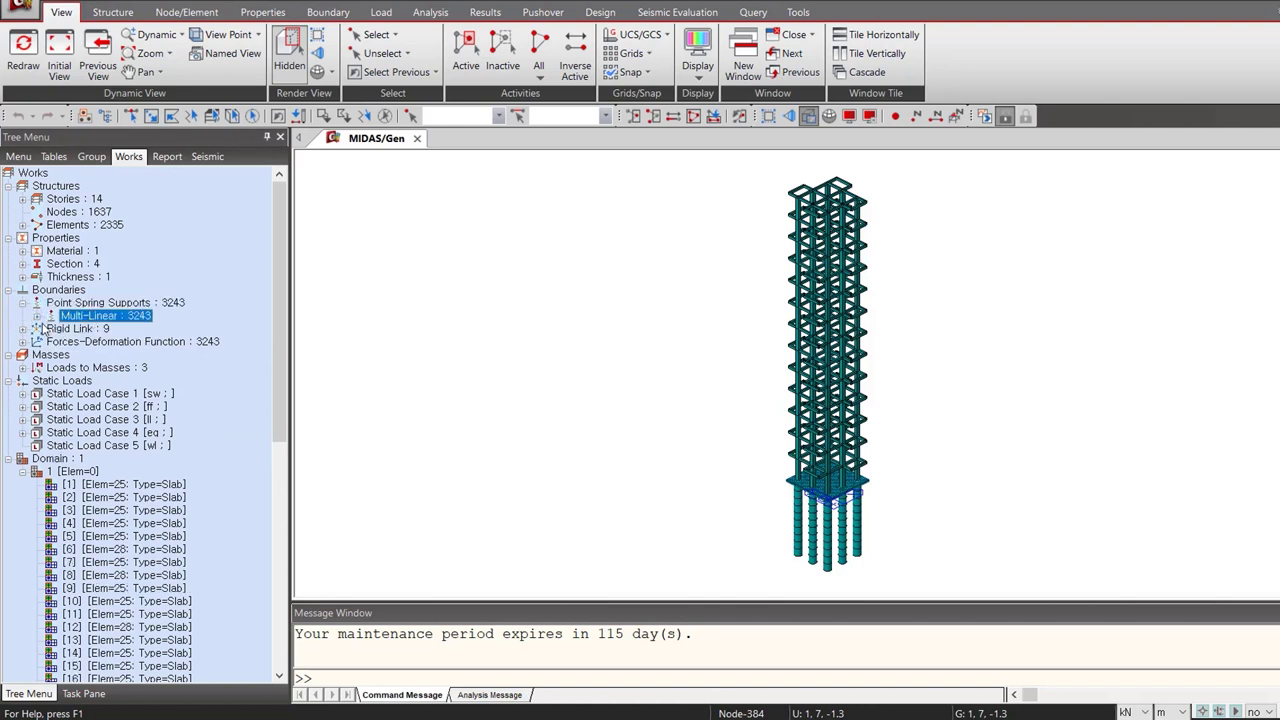
pyautogui.click(37, 316)
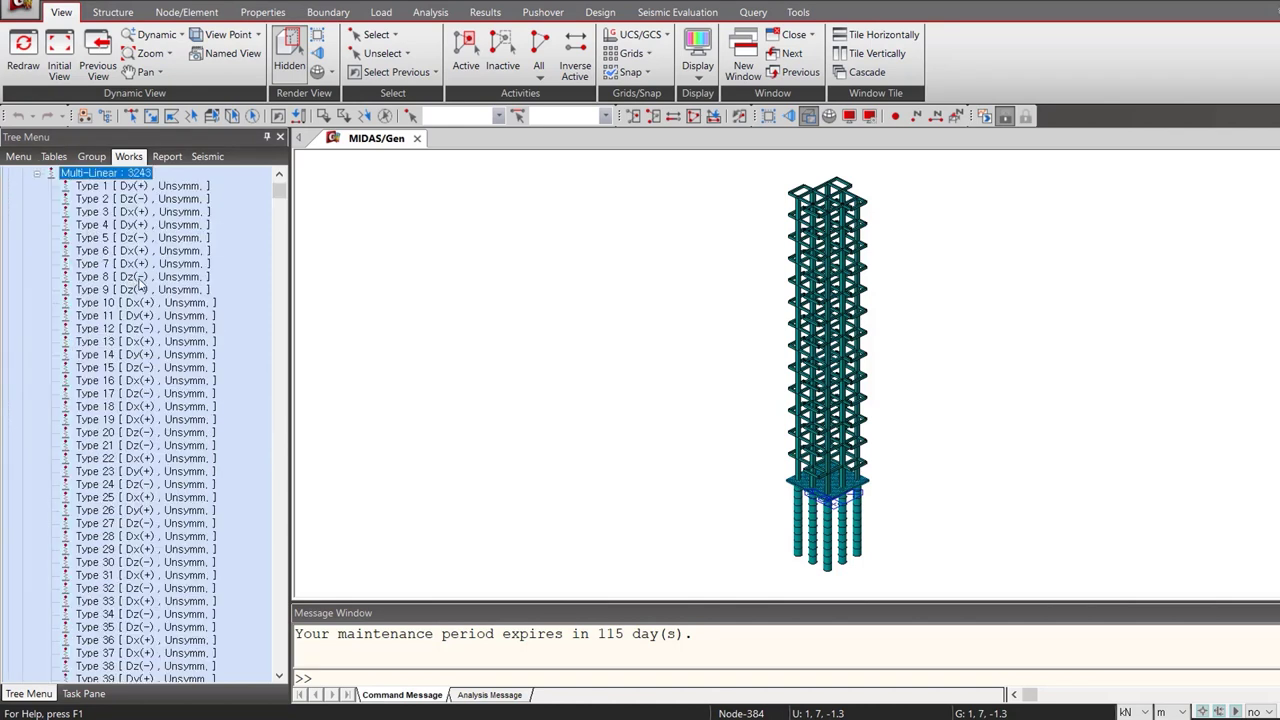
pyautogui.scroll(4, 140, 288)
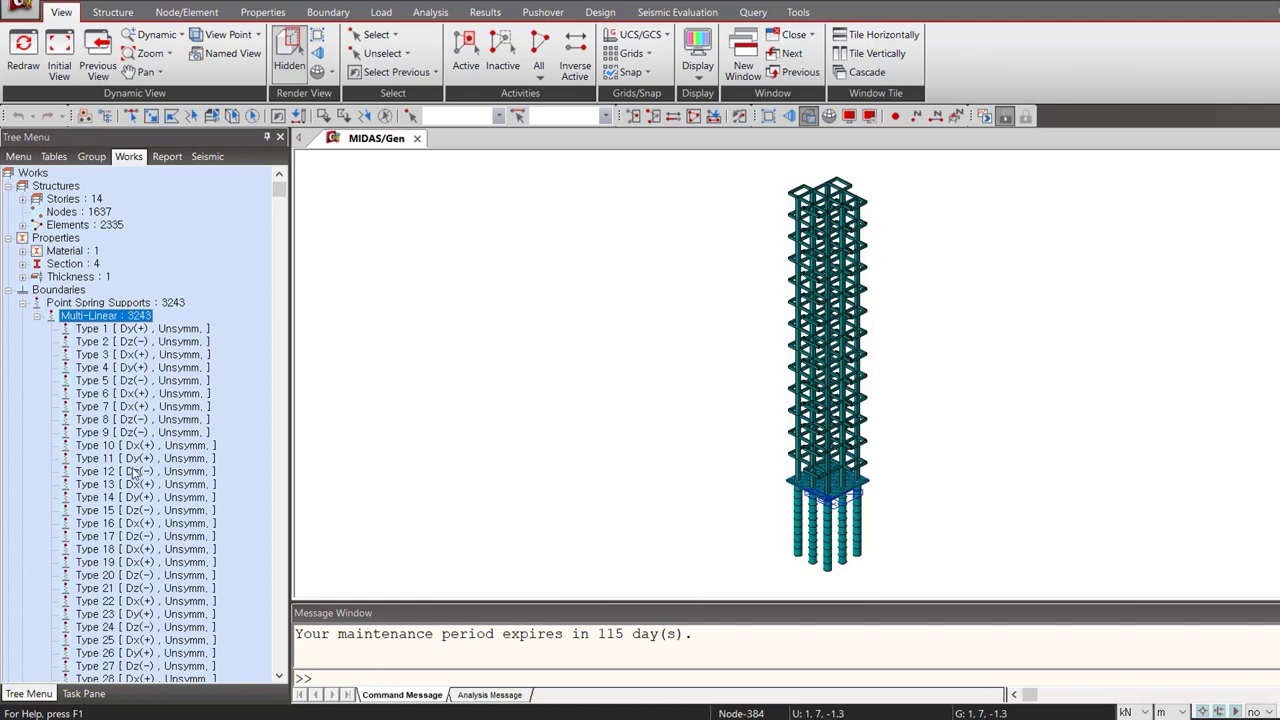
pyautogui.click(110, 343)
pyautogui.rightClick(108, 343)
pyautogui.click(190, 577)
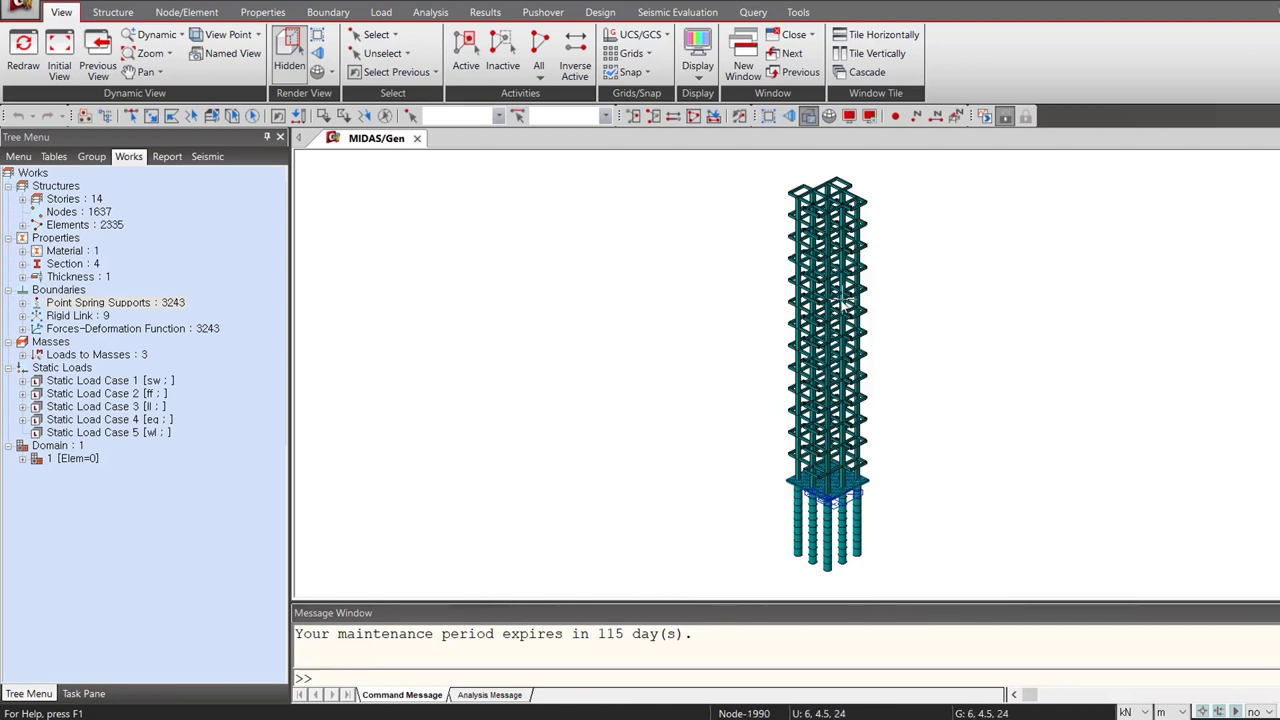
# Run the analysis of the spring-supported model and go to the export formats for GTS.
pyautogui.moveTo(845, 303)
pyautogui.click(985, 116)
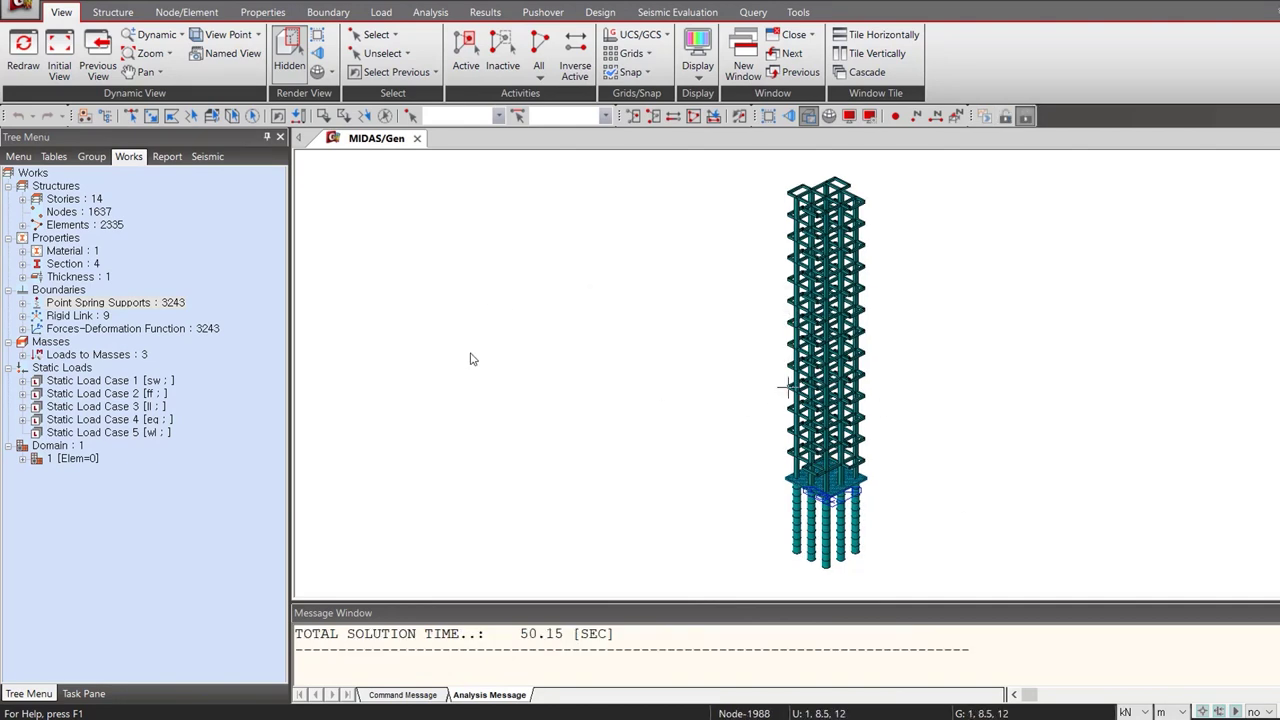
pyautogui.click(22, 5)
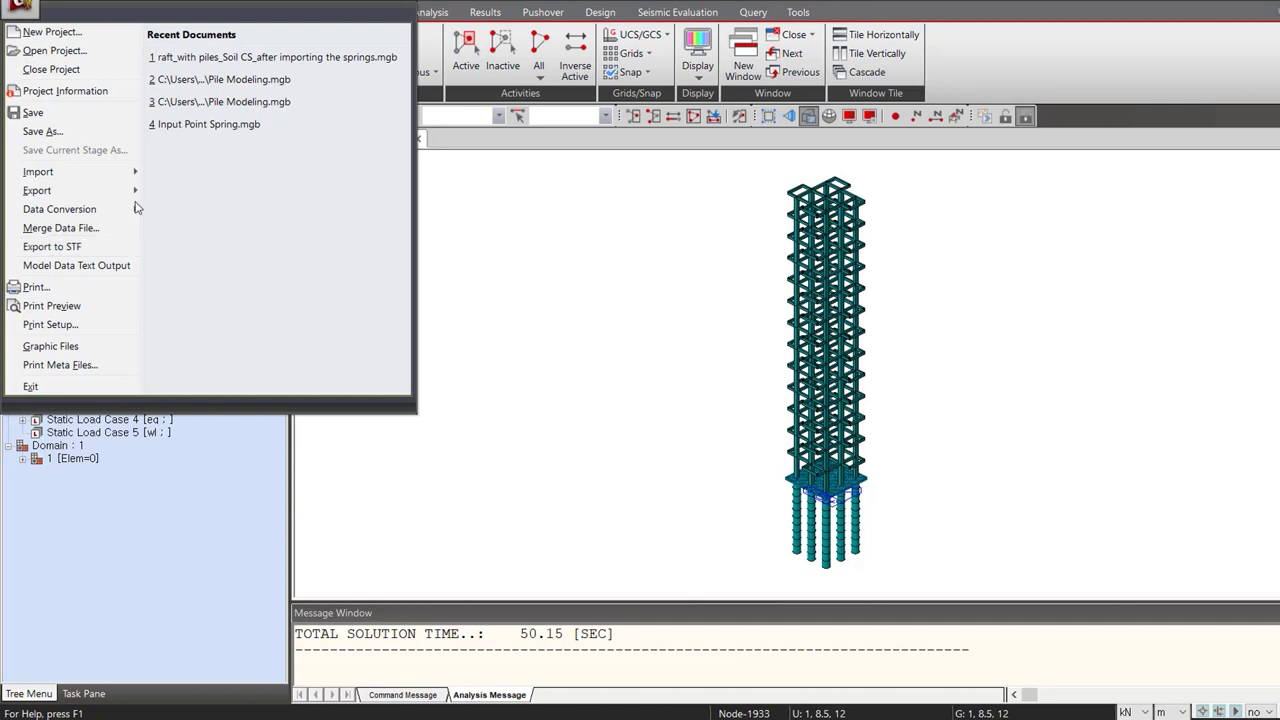
pyautogui.moveTo(137, 192)
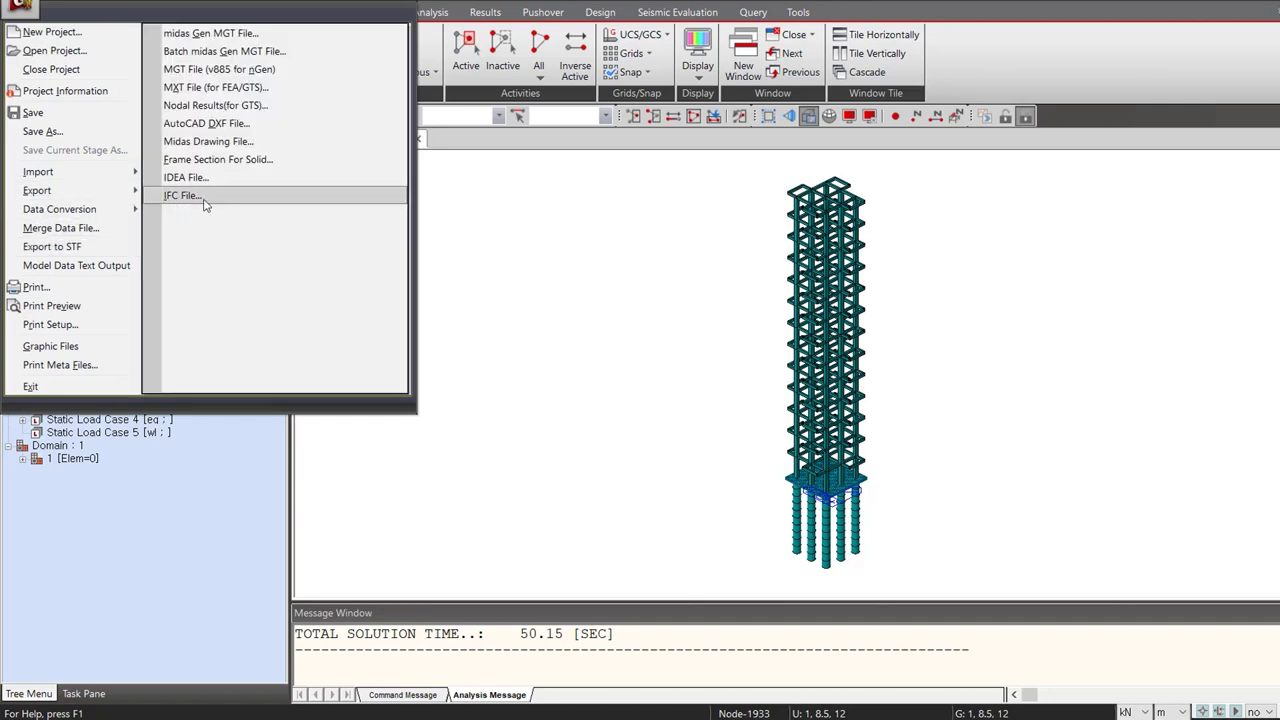
pyautogui.click(249, 87)
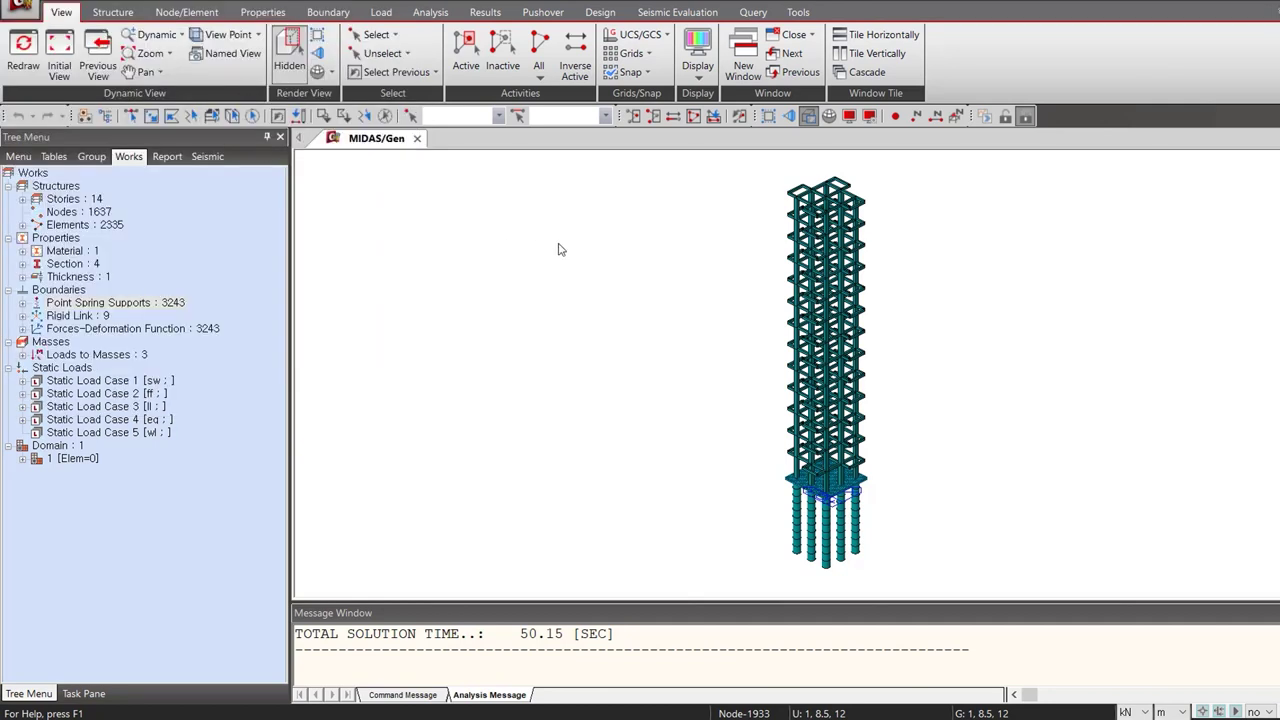
pyautogui.click(948, 508)
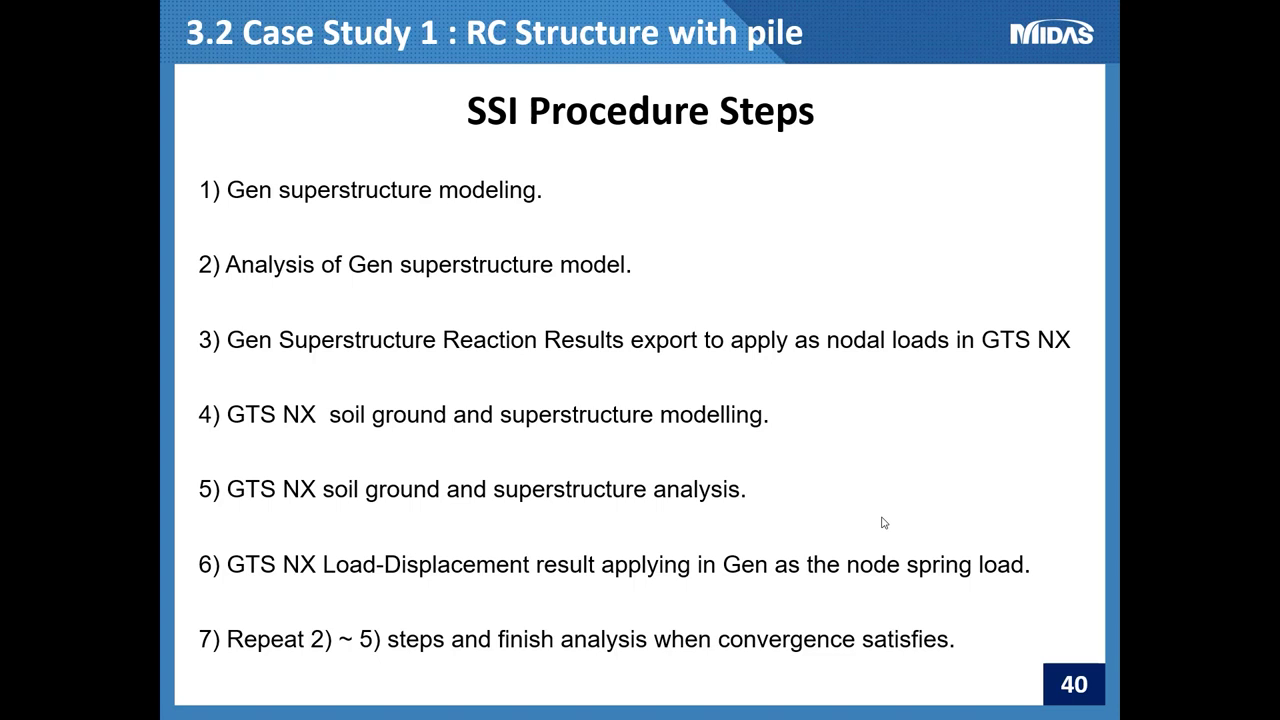
pyautogui.click(883, 522)
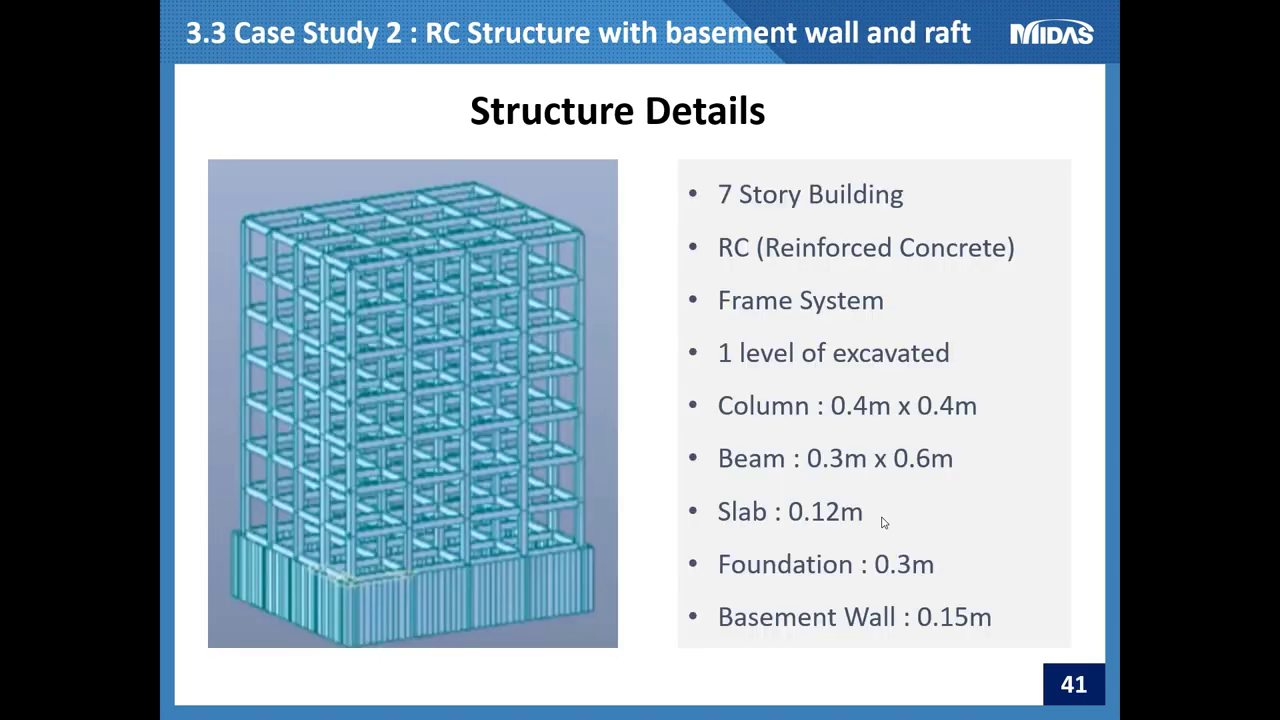
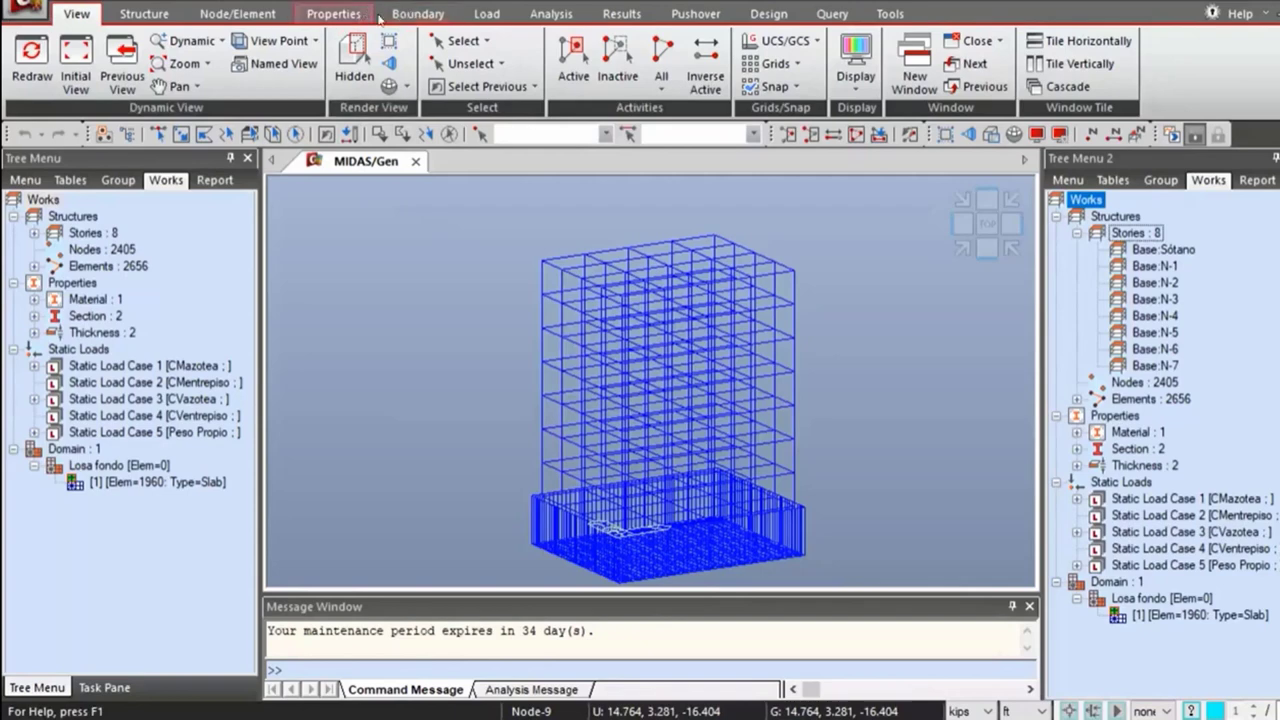
# Start a surface spring support definition converted to nodal point springs, and check the available element types while keeping Planar.
pyautogui.click(415, 13)
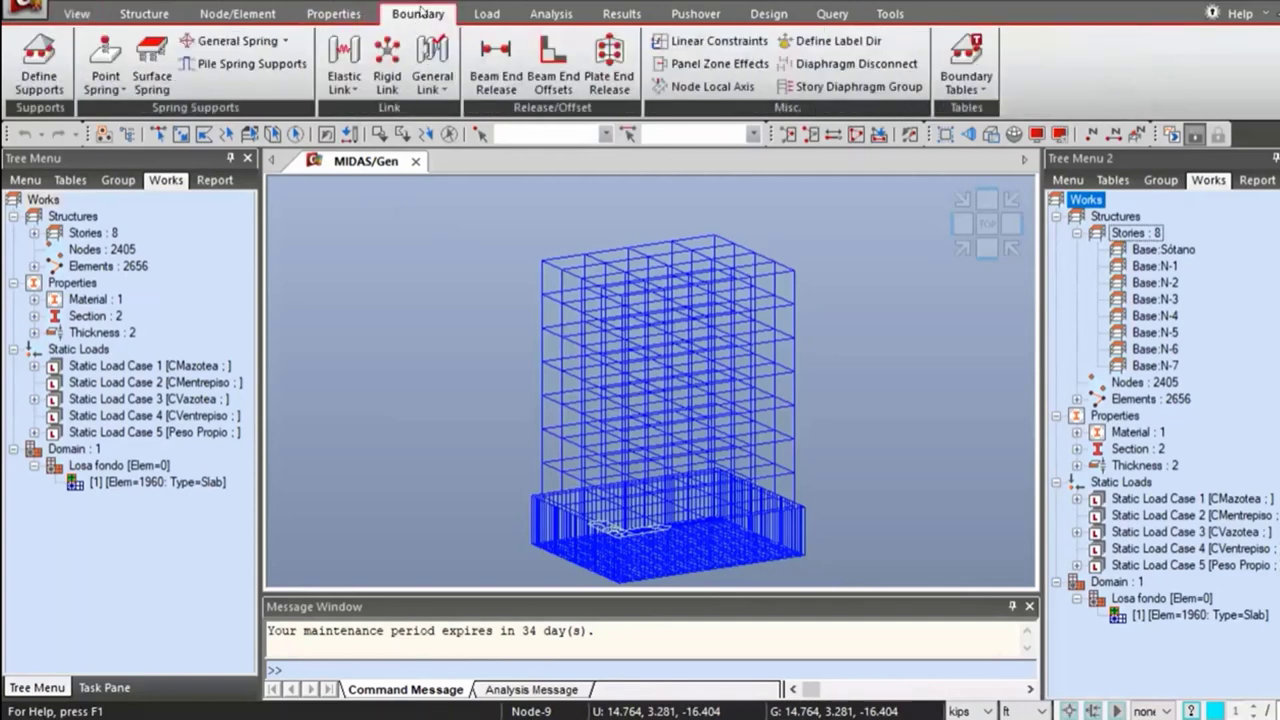
pyautogui.click(153, 80)
pyautogui.scroll(-1, 147, 340)
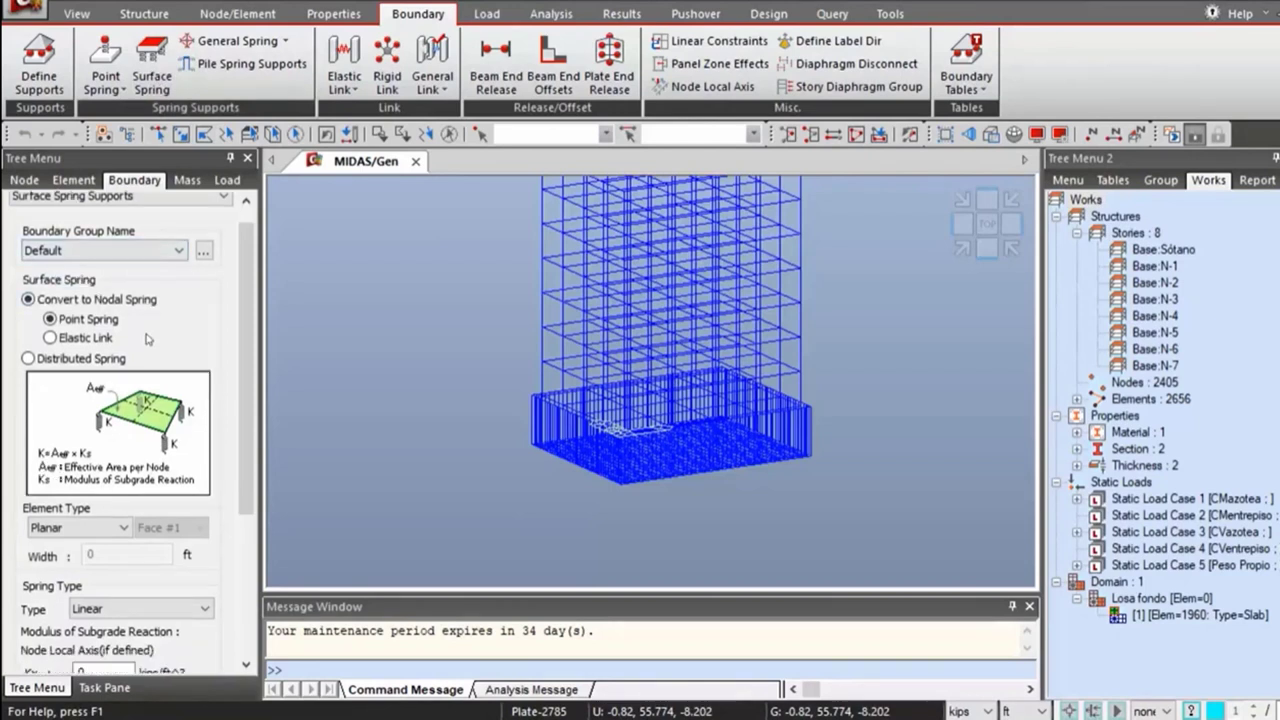
pyautogui.scroll(-1, 147, 334)
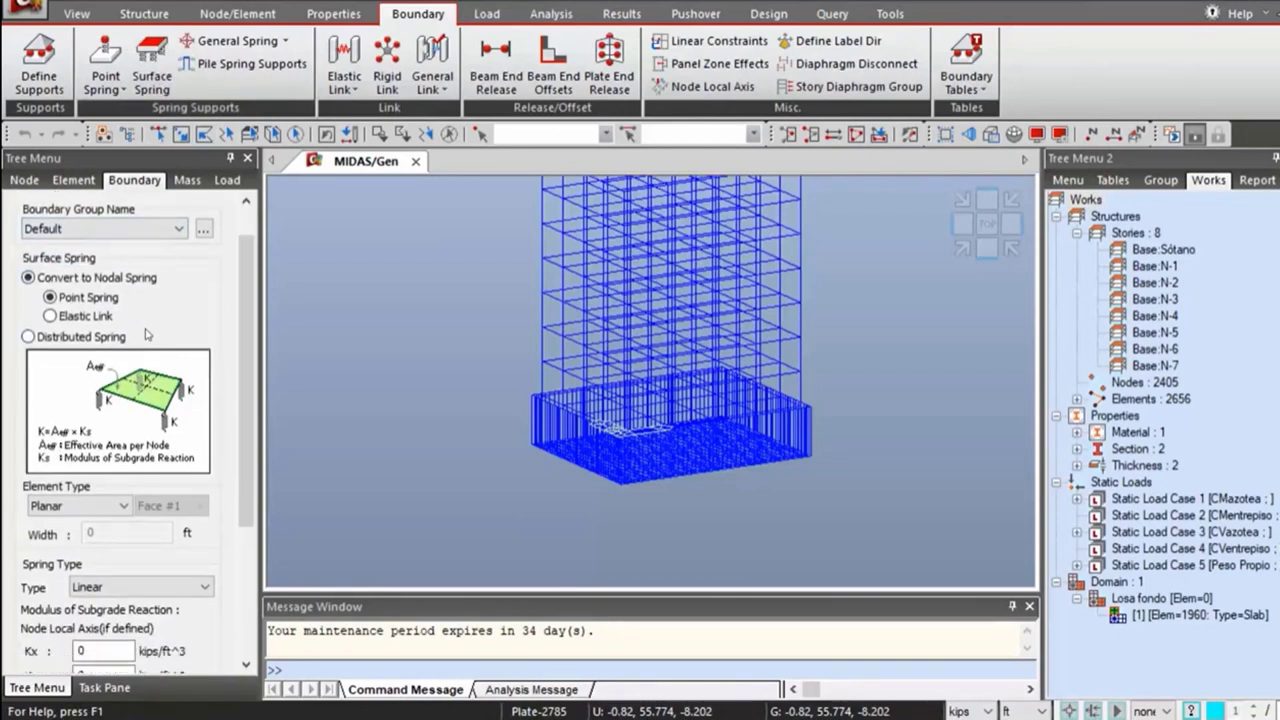
pyautogui.scroll(-1, 127, 298)
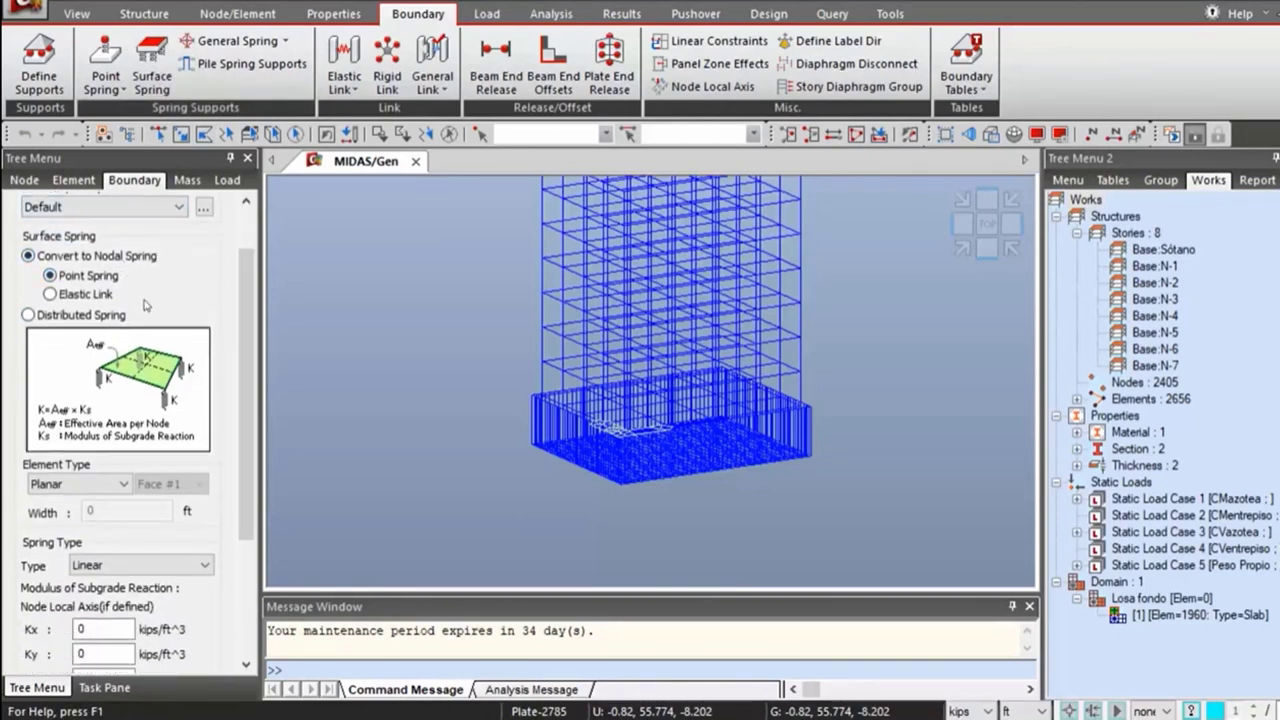
pyautogui.scroll(-2, 161, 336)
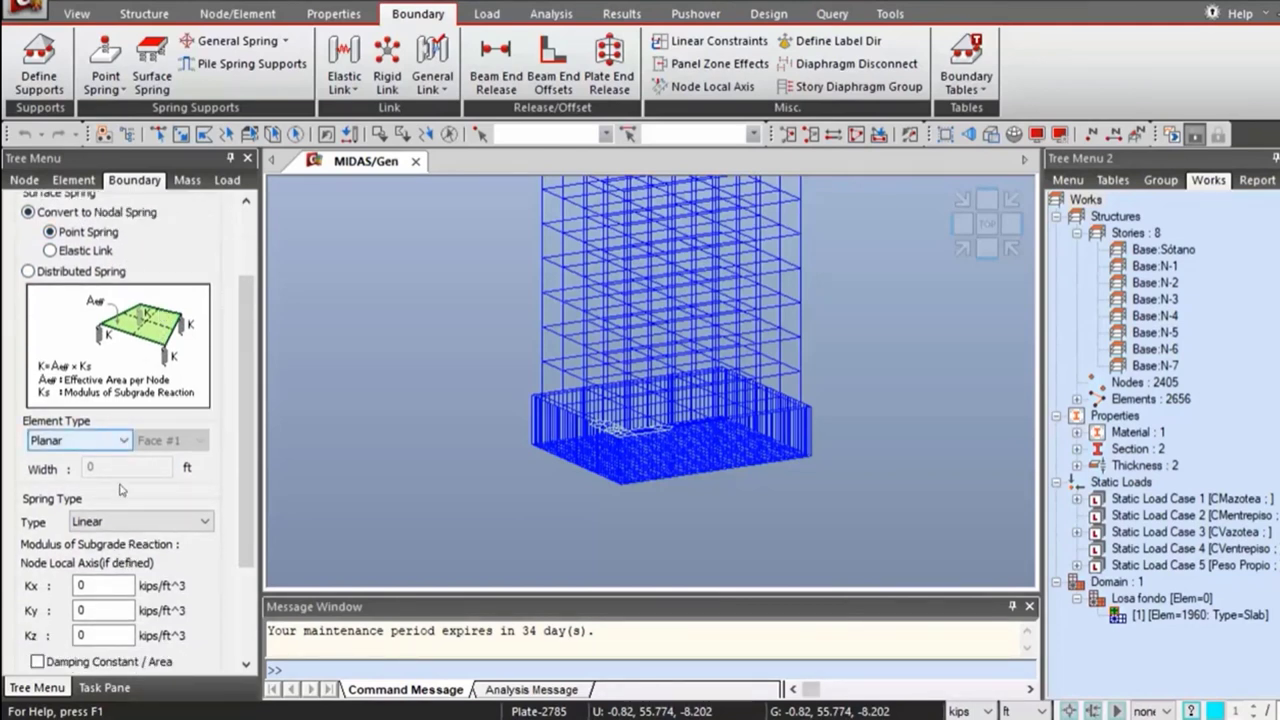
pyautogui.click(100, 446)
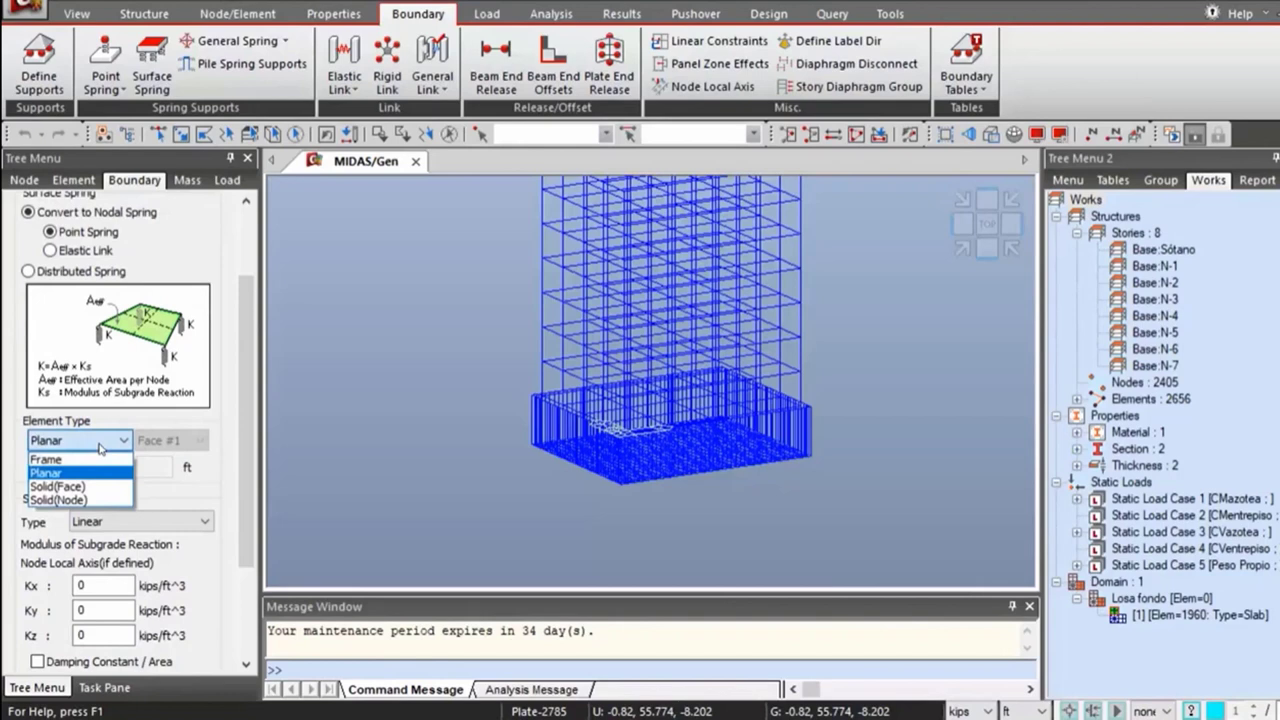
pyautogui.click(20, 438)
pyautogui.scroll(-2, 20, 440)
# Define the surface spring as Comp.-only in direction UCS-z(-) with a modulus of subgrade reaction of 50 kips/ft^3.
pyautogui.click(124, 477)
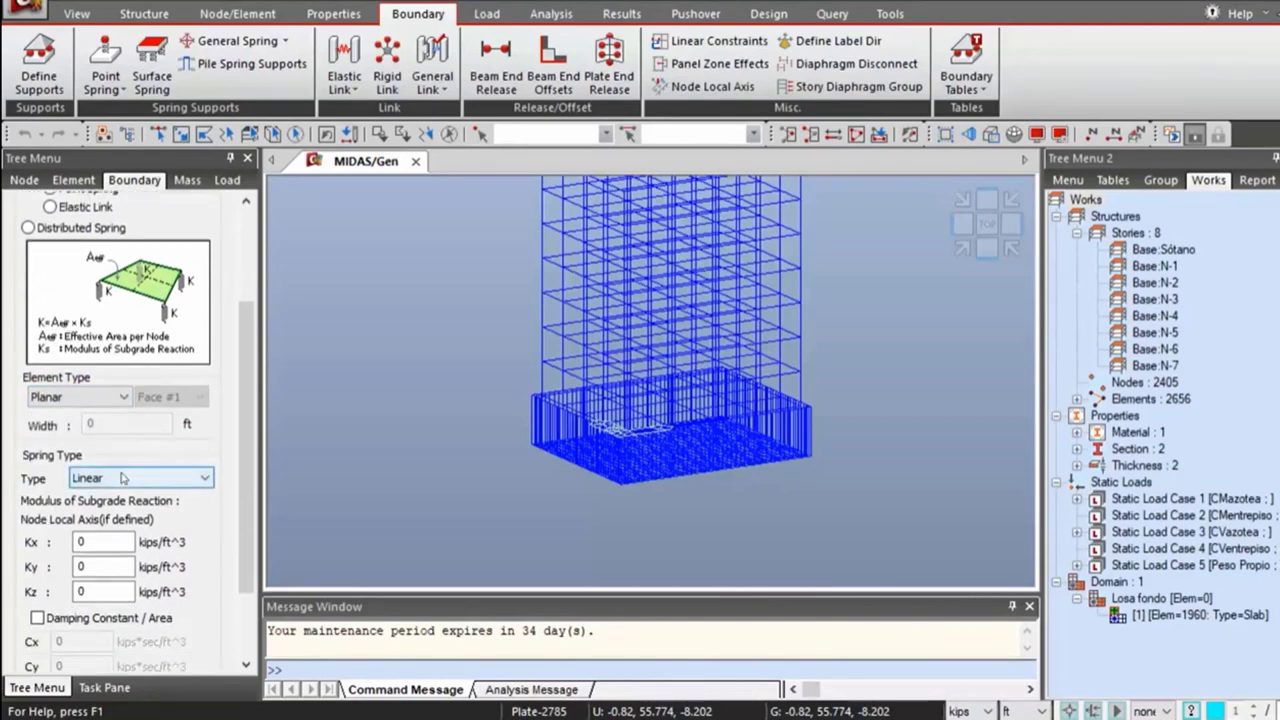
pyautogui.scroll(-1, 124, 475)
pyautogui.click(124, 477)
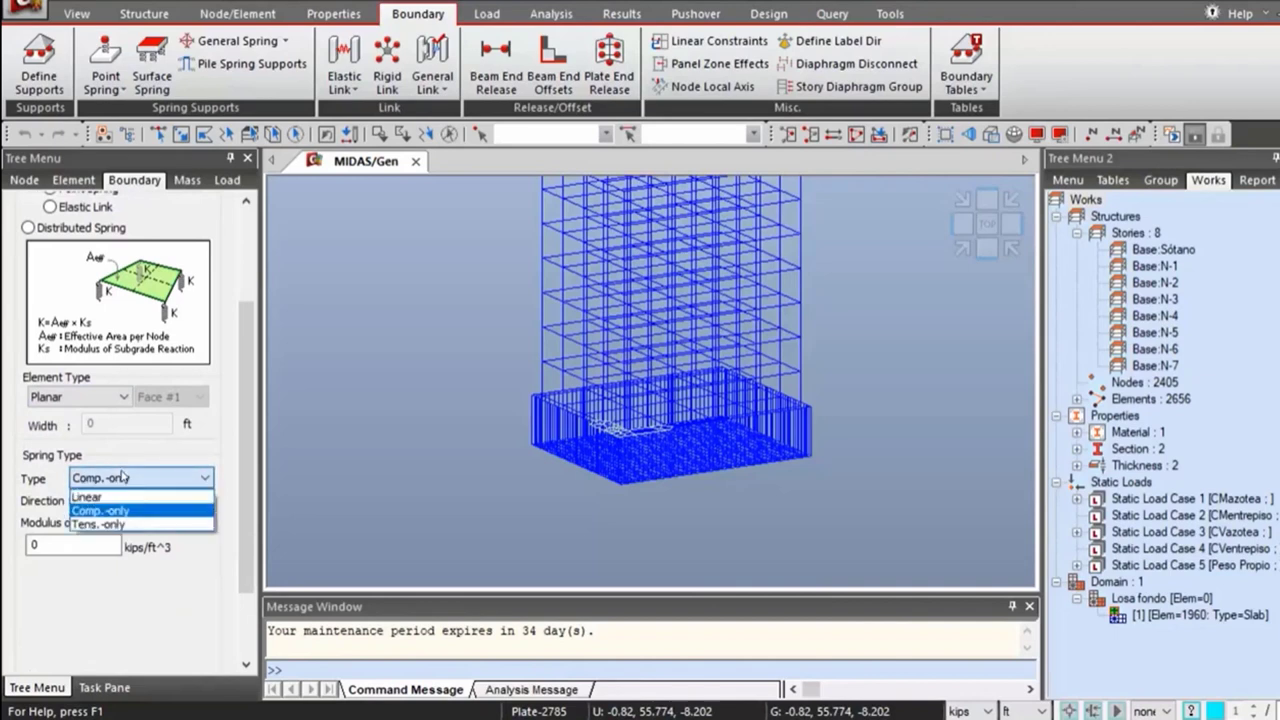
pyautogui.click(178, 451)
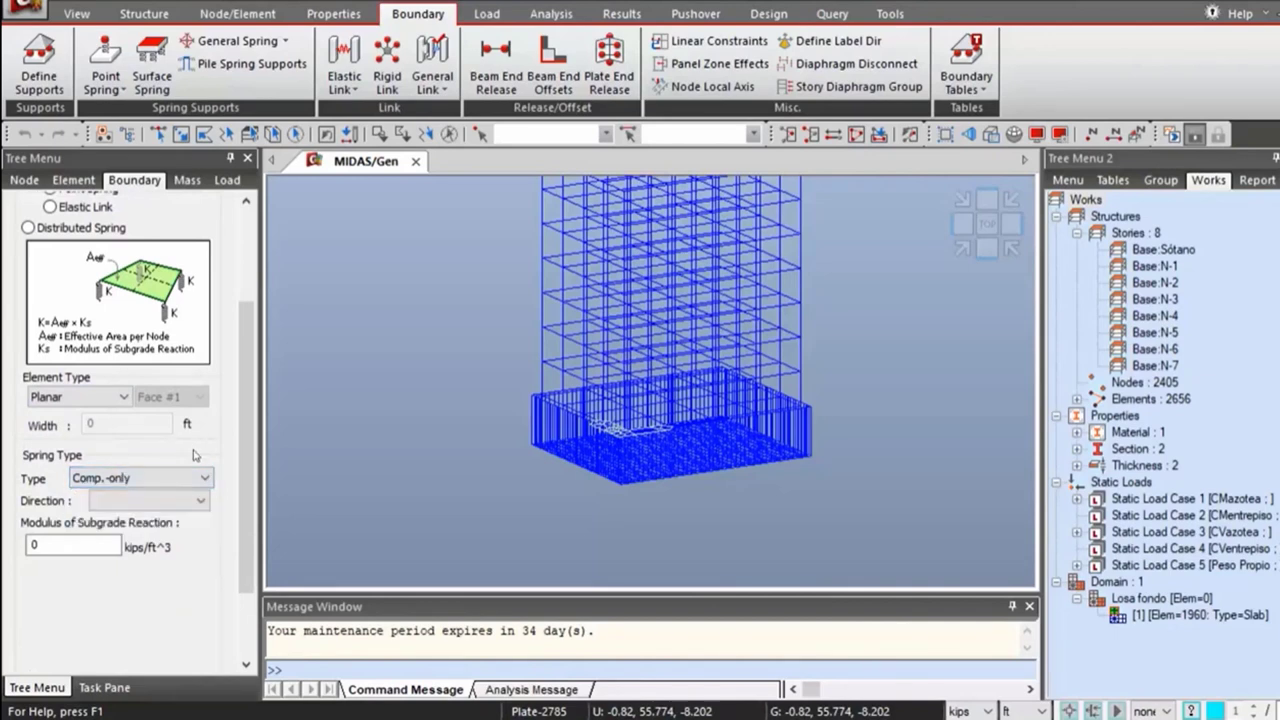
pyautogui.click(118, 498)
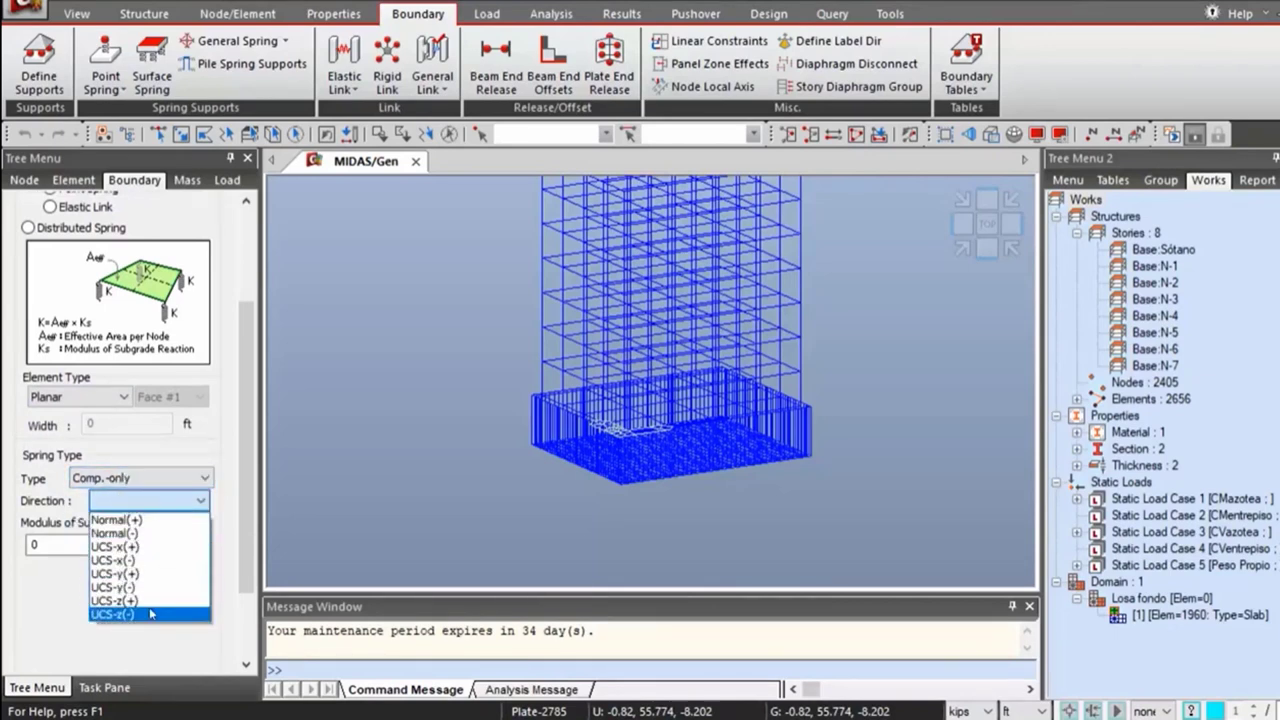
pyautogui.click(117, 614)
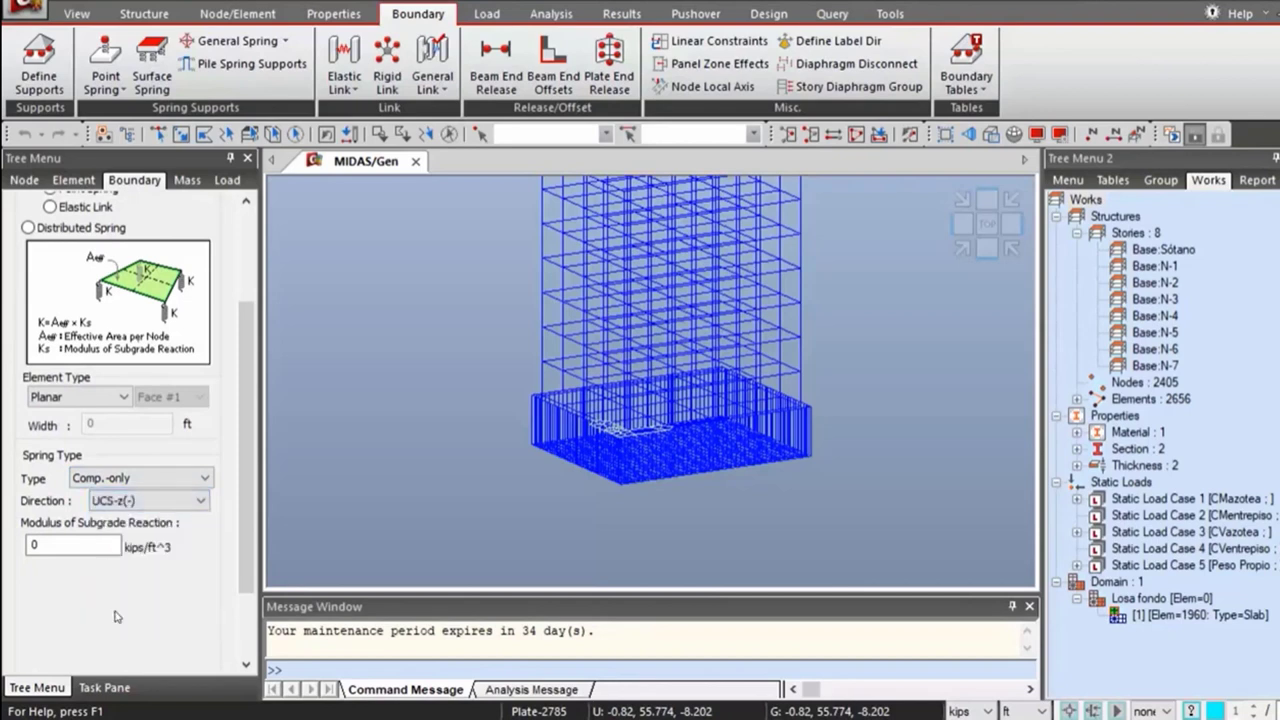
pyautogui.doubleClick(96, 548)
pyautogui.write('50')
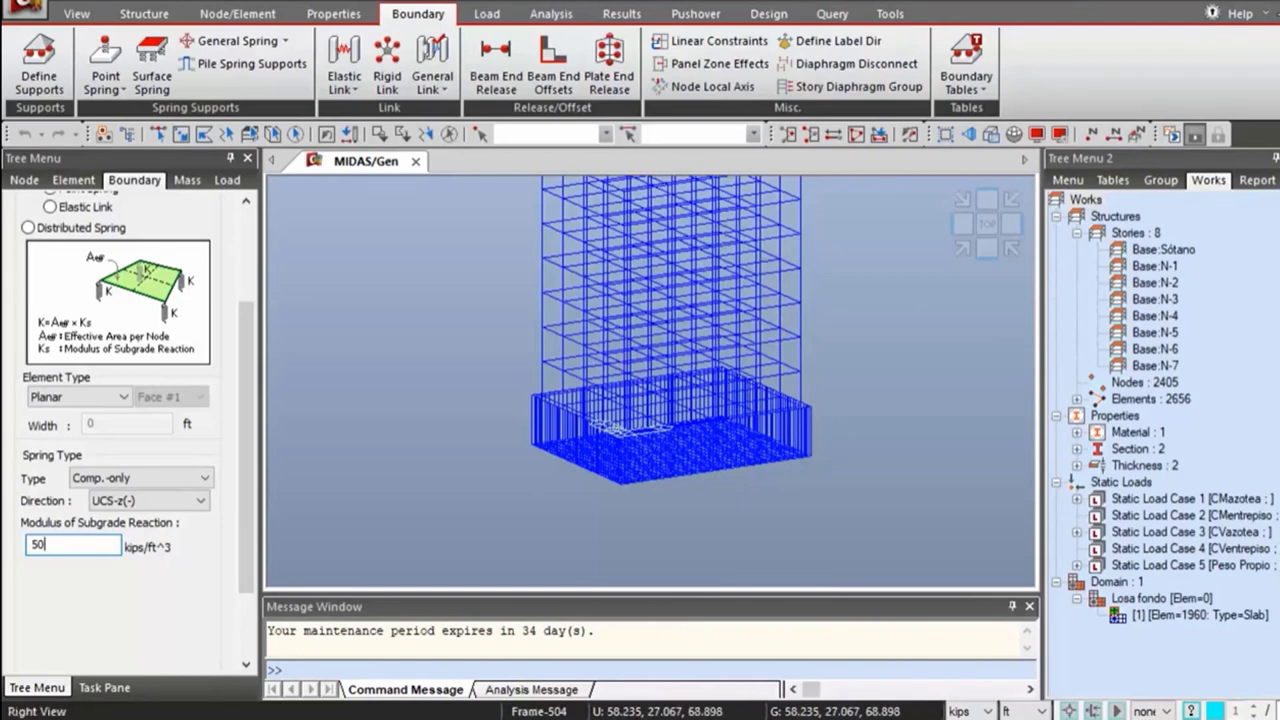
# Select the whole base slab in the right view of the building and apply the surface springs to it.
pyautogui.click(1010, 224)
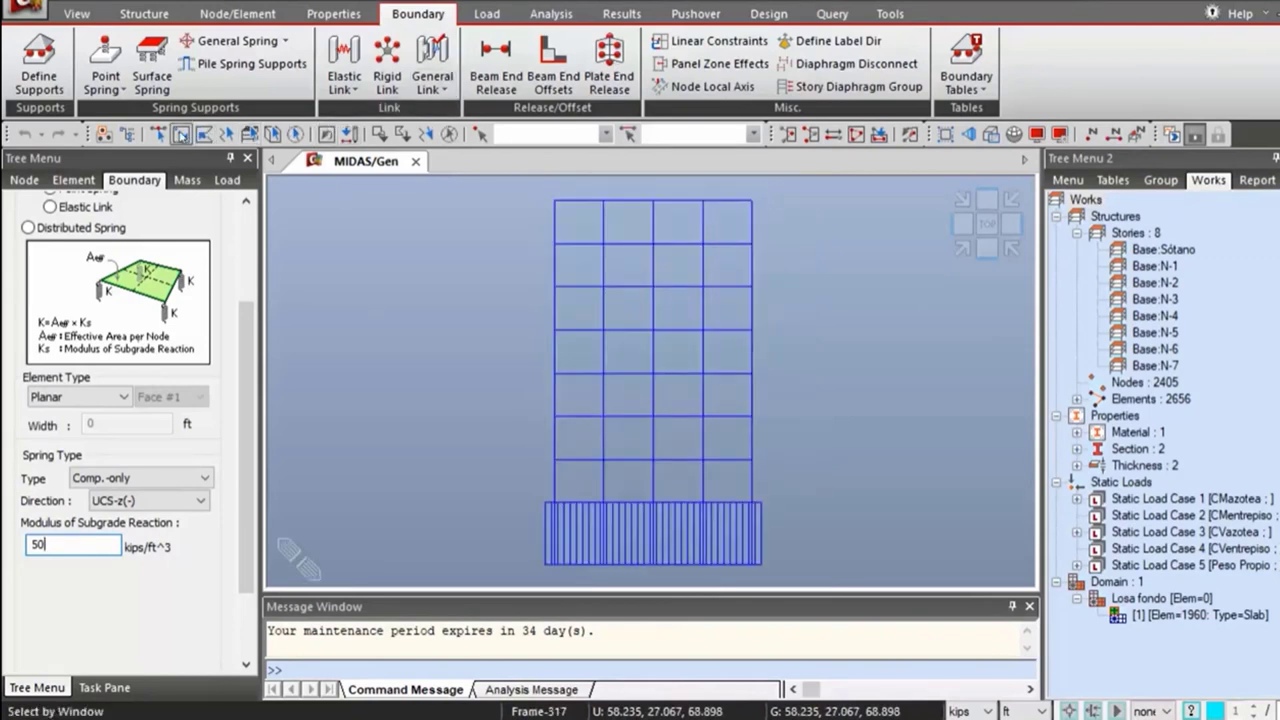
pyautogui.click(158, 133)
pyautogui.moveTo(518, 554); pyautogui.dragTo(790, 569)
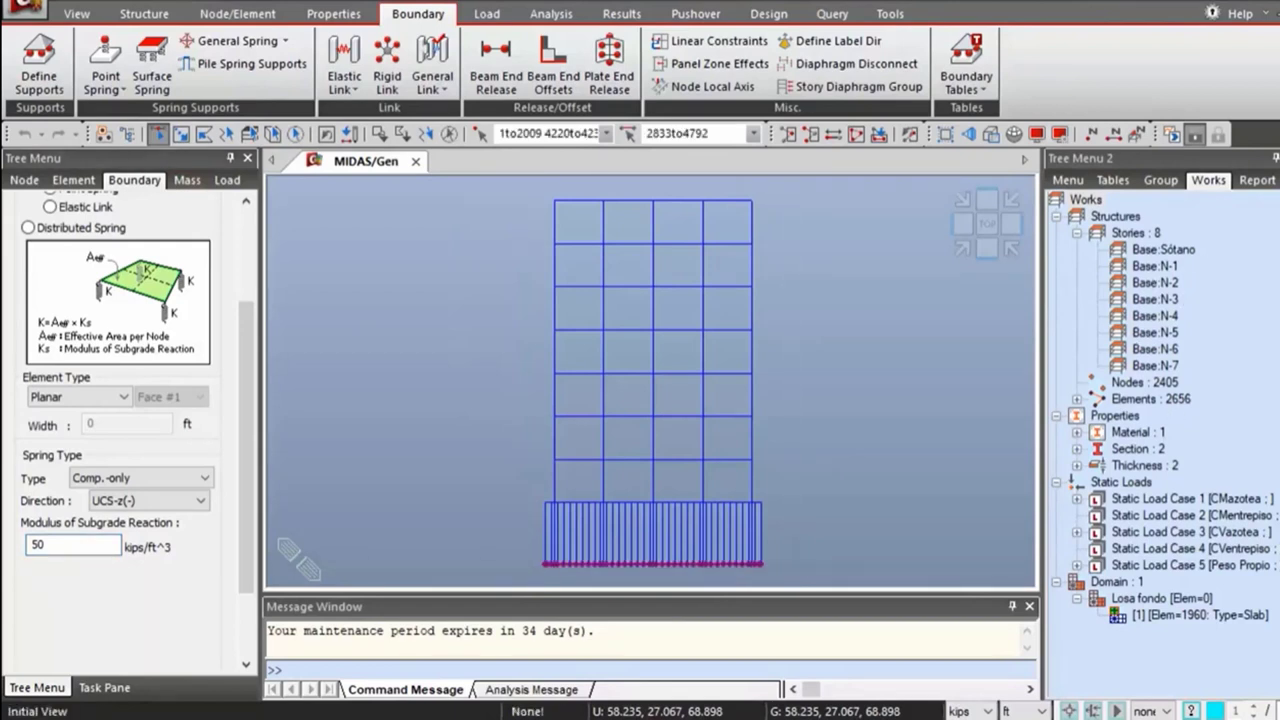
pyautogui.click(990, 133)
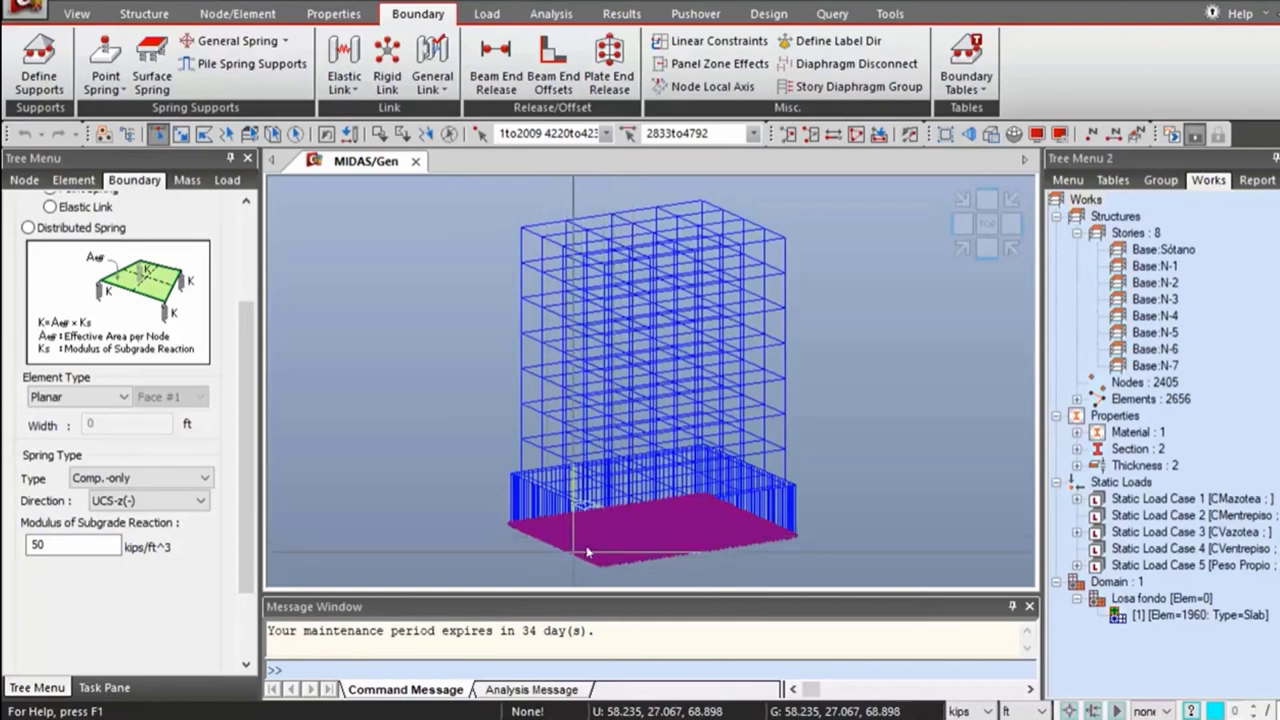
pyautogui.scroll(-3, 257, 575)
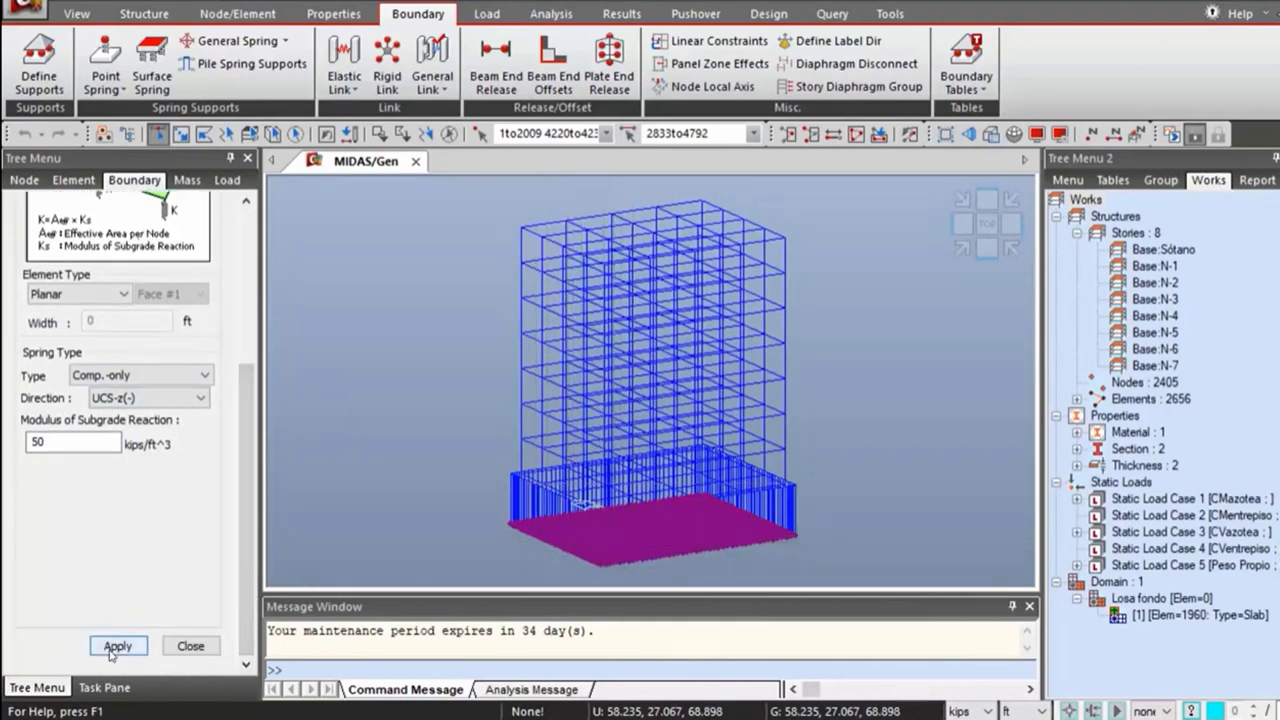
pyautogui.click(114, 648)
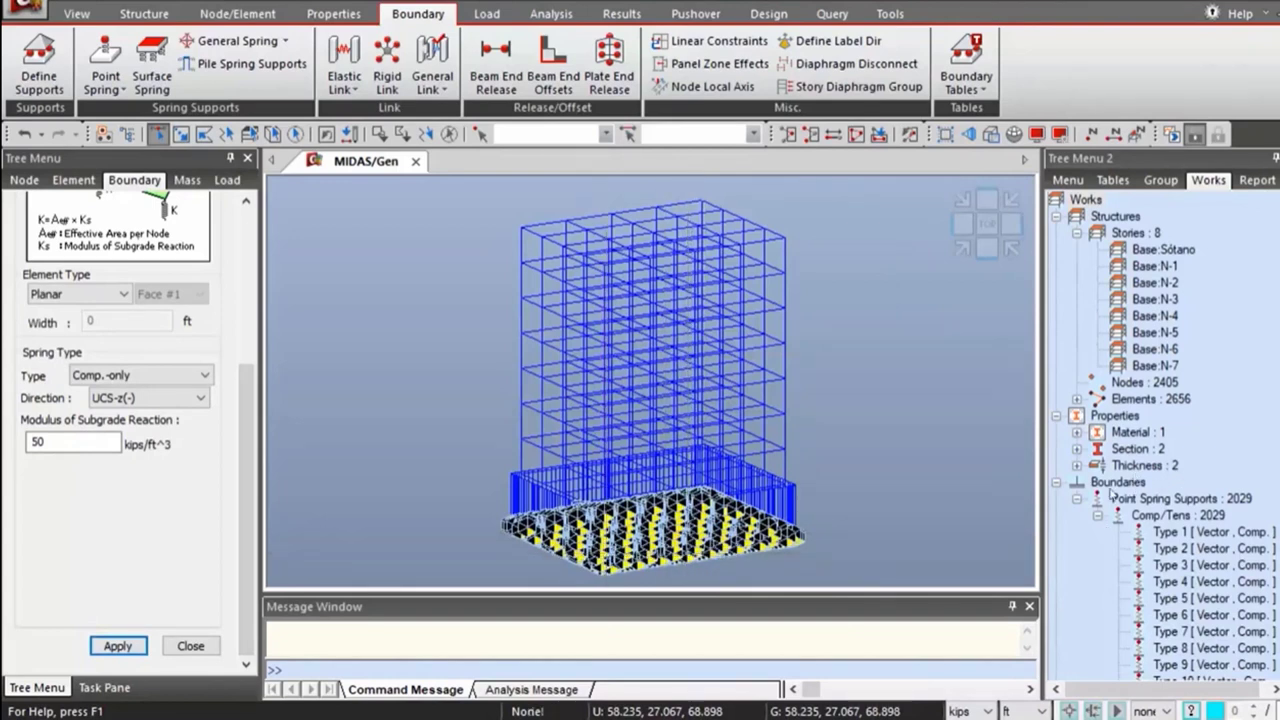
# Look through the spring types under Boundaries and open the table of the Point Spring Supports.
pyautogui.scroll(-2, 1111, 495)
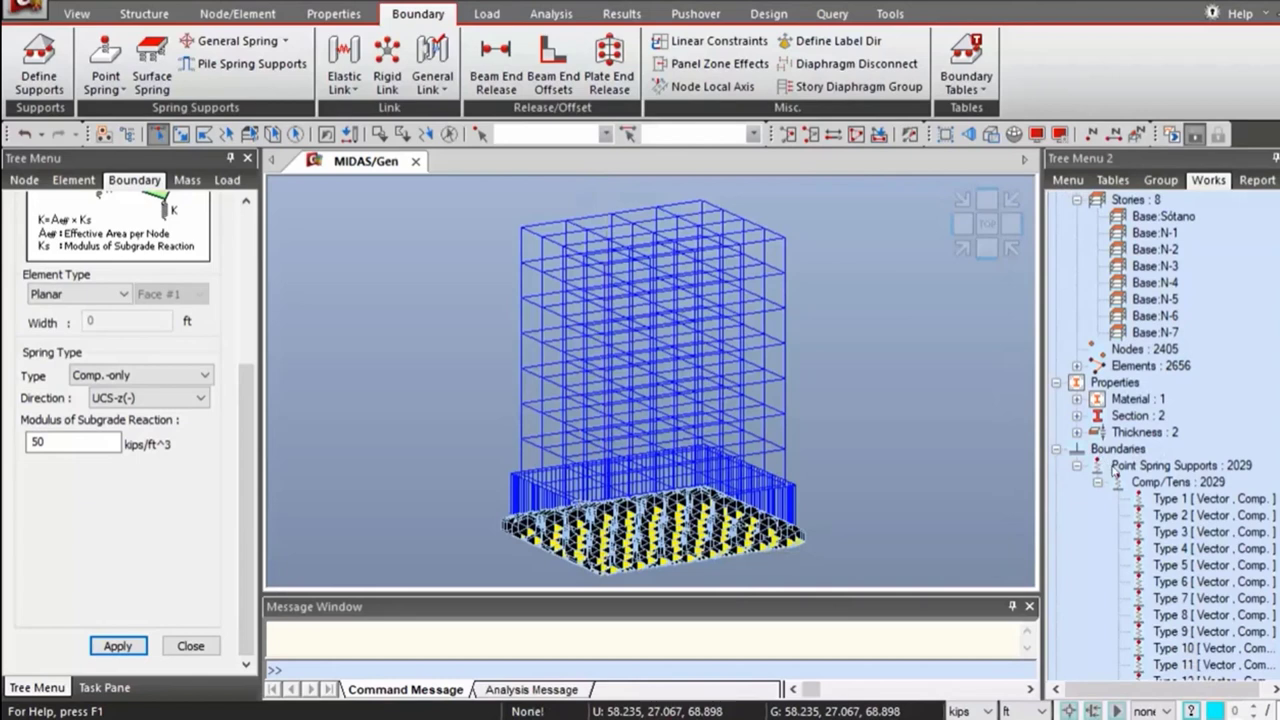
pyautogui.scroll(-4, 1127, 488)
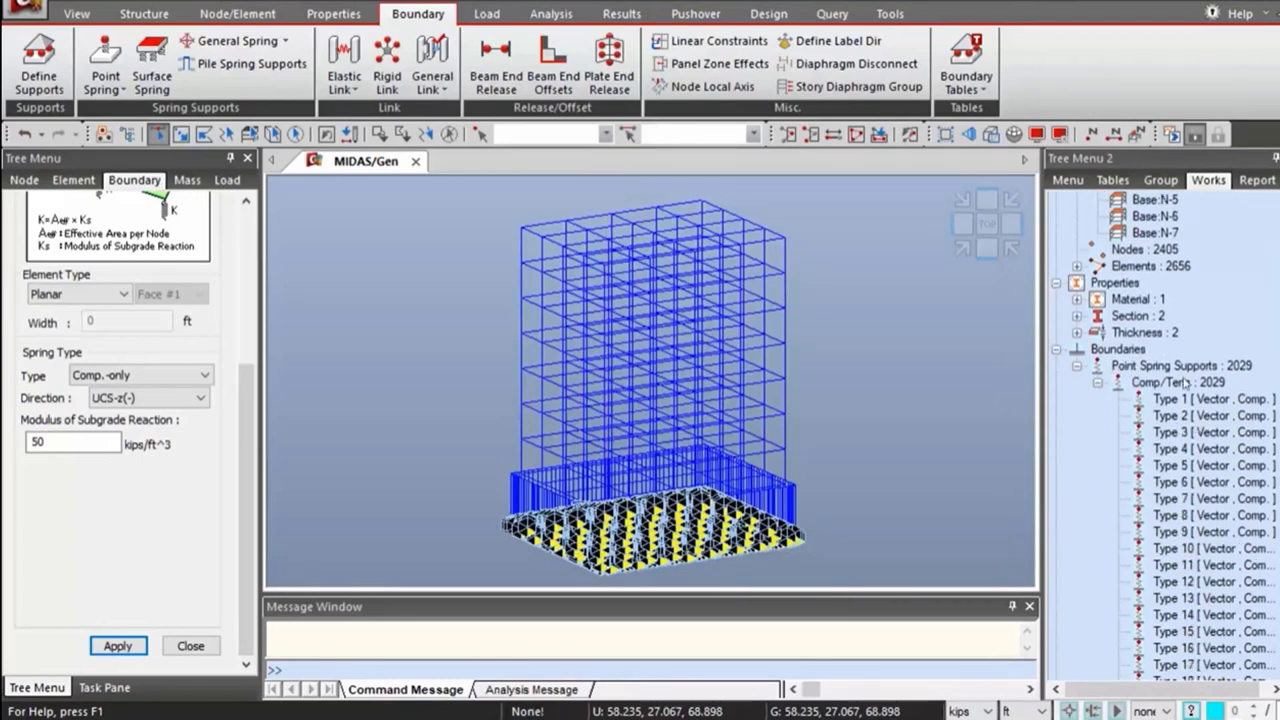
pyautogui.scroll(-3, 1183, 384)
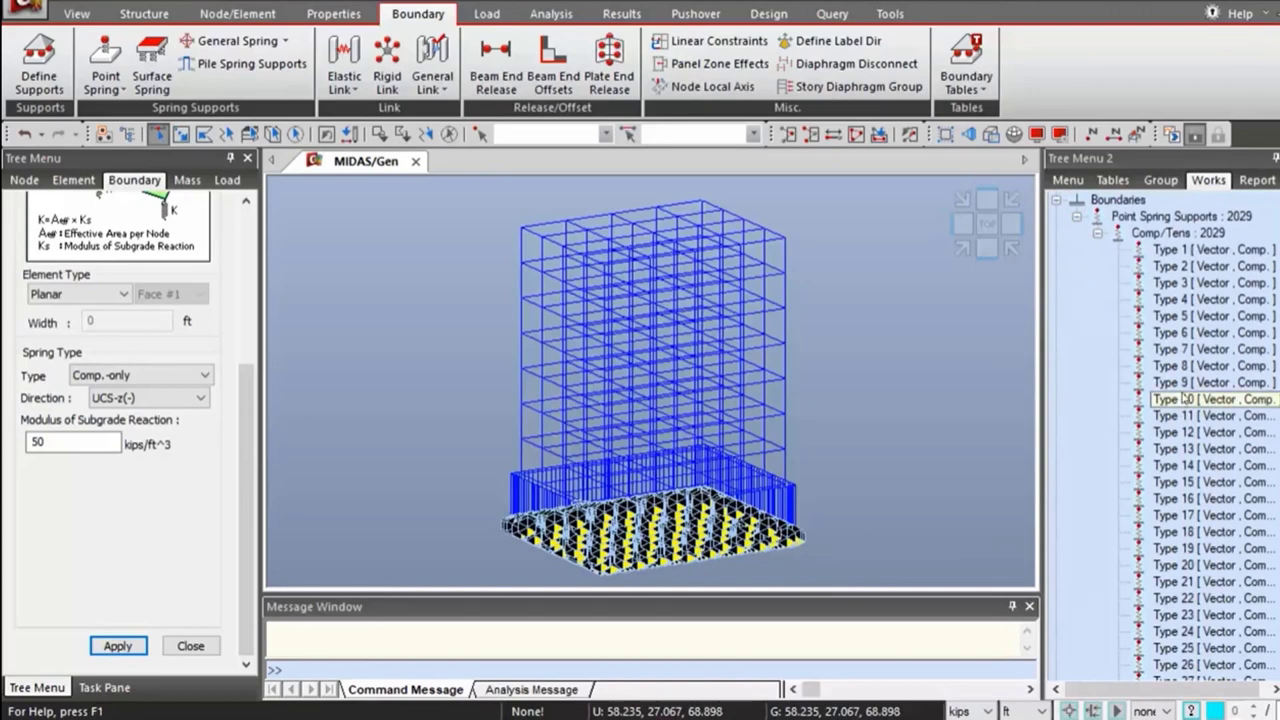
pyautogui.scroll(1, 1178, 320)
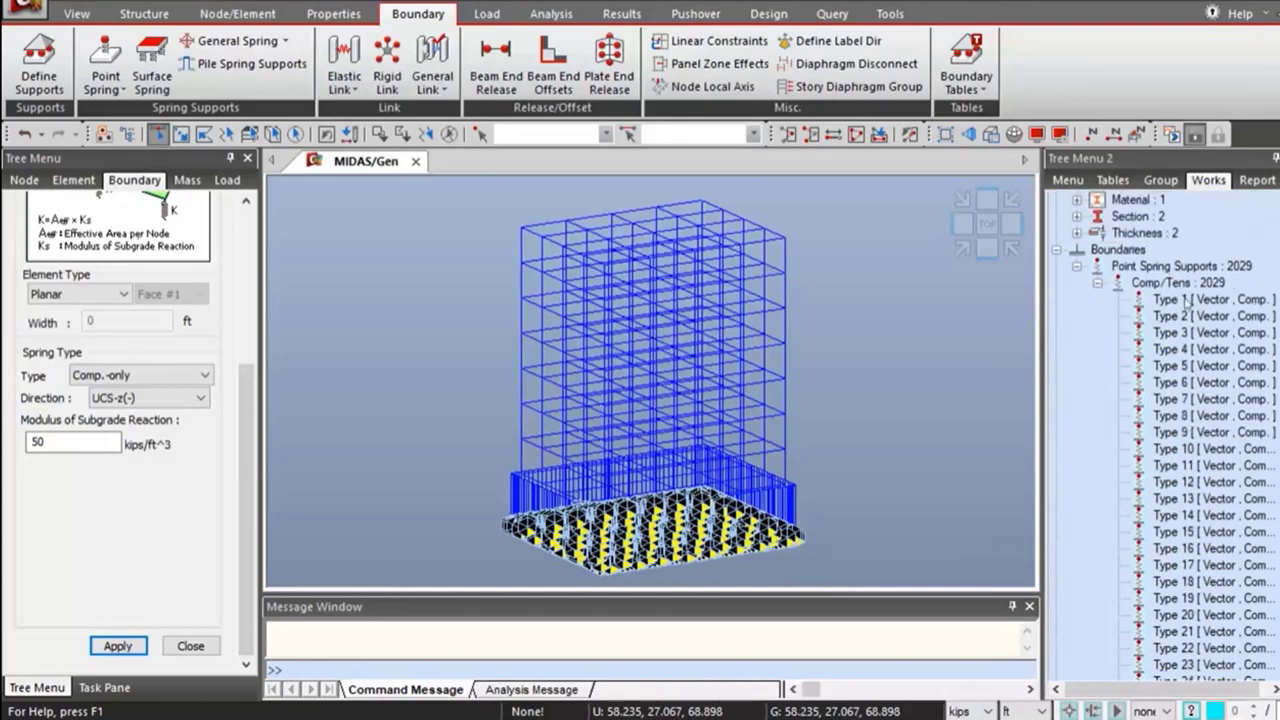
pyautogui.rightClick(1186, 300)
pyautogui.press('Escape')
pyautogui.rightClick(1181, 266)
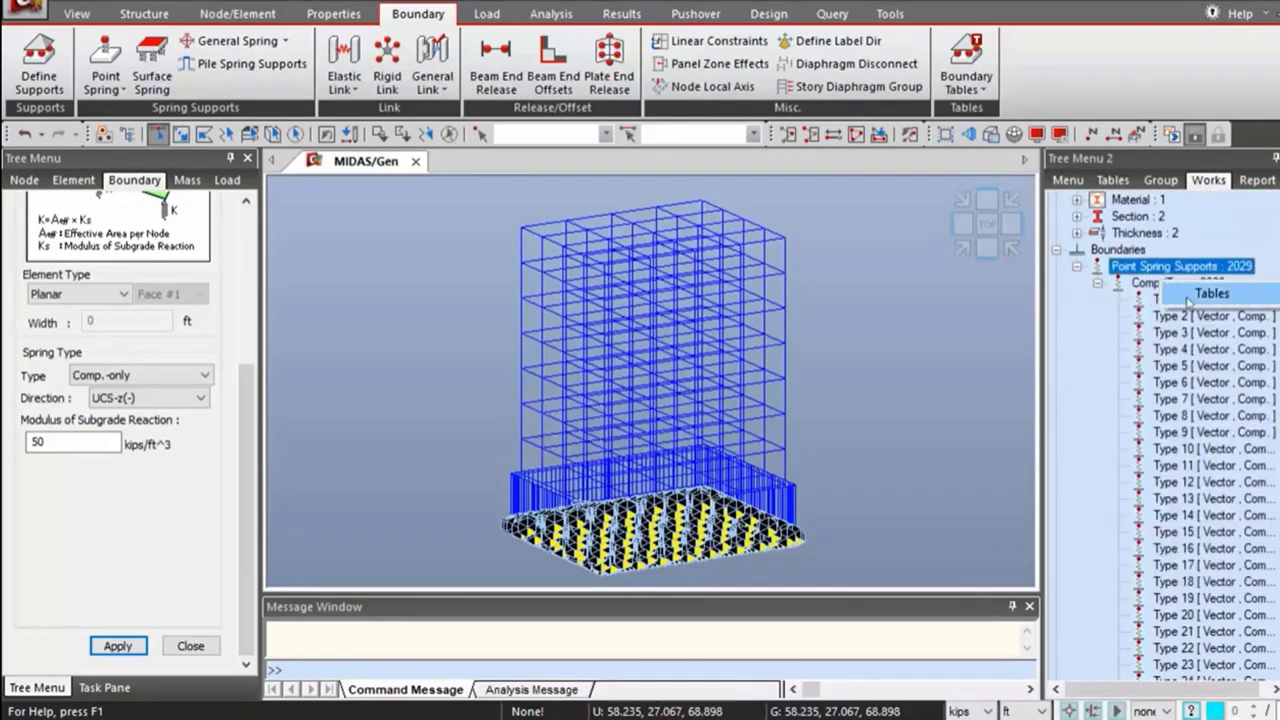
pyautogui.click(1205, 294)
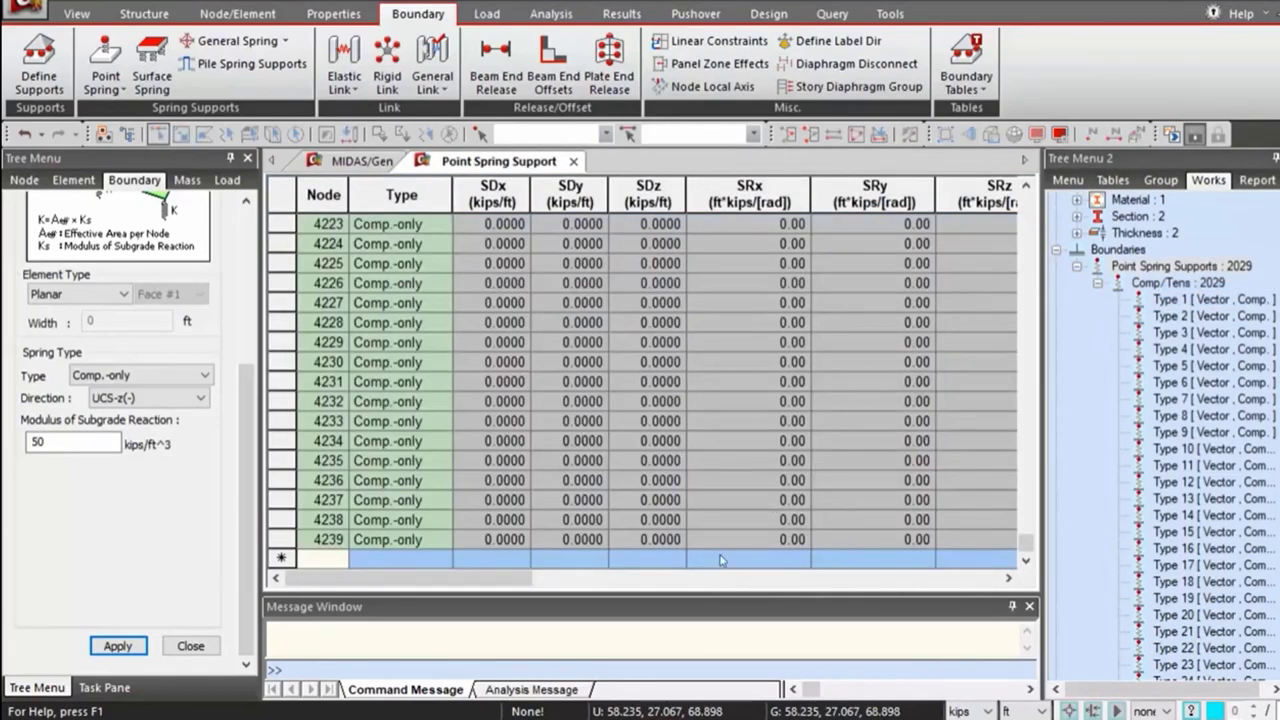
# Examine the stiffness and direction columns of the point spring table, close the surface spring definition and return to the model view.
pyautogui.moveTo(473, 577); pyautogui.dragTo(918, 575)
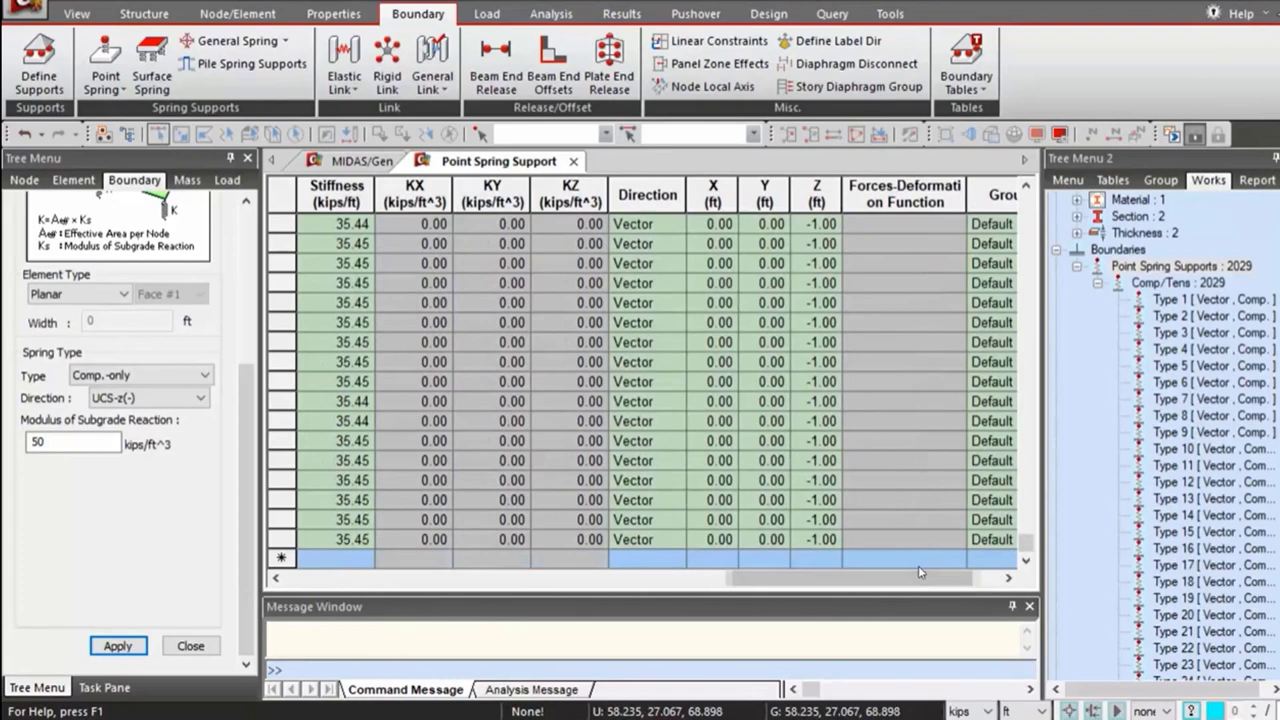
pyautogui.click(814, 561)
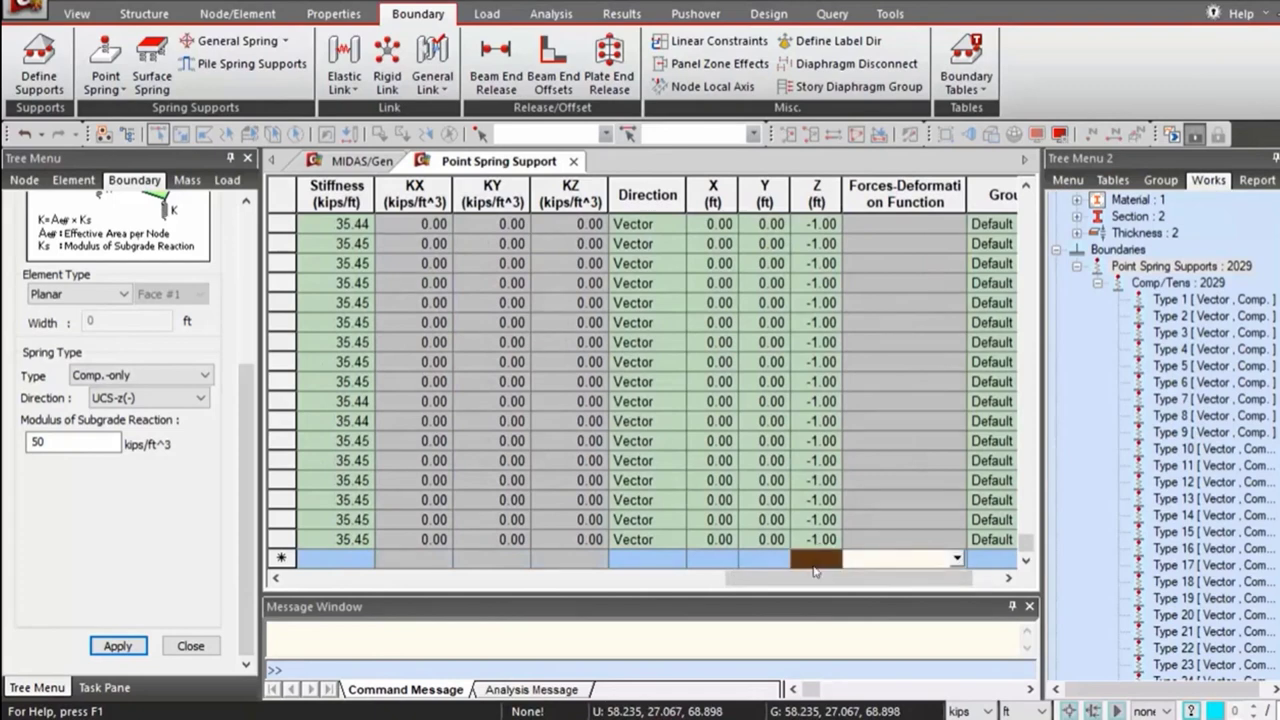
pyautogui.moveTo(814, 571); pyautogui.dragTo(732, 575)
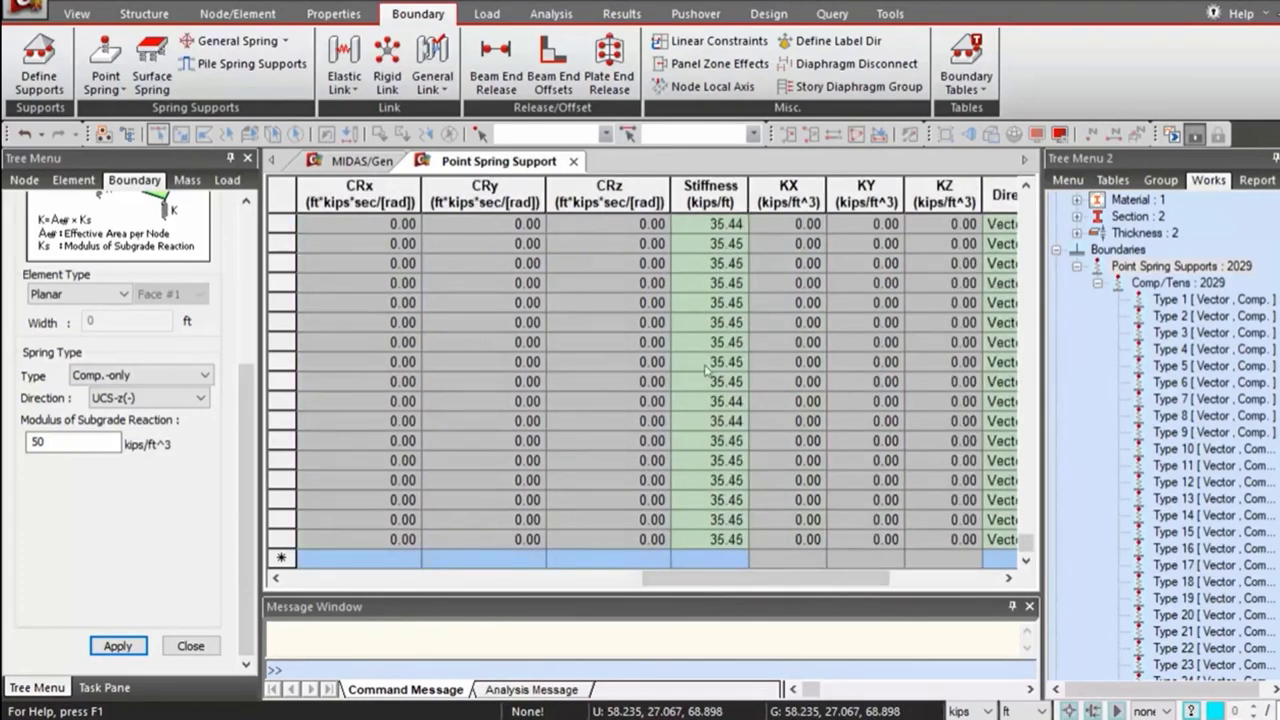
pyautogui.scroll(10, 732, 440)
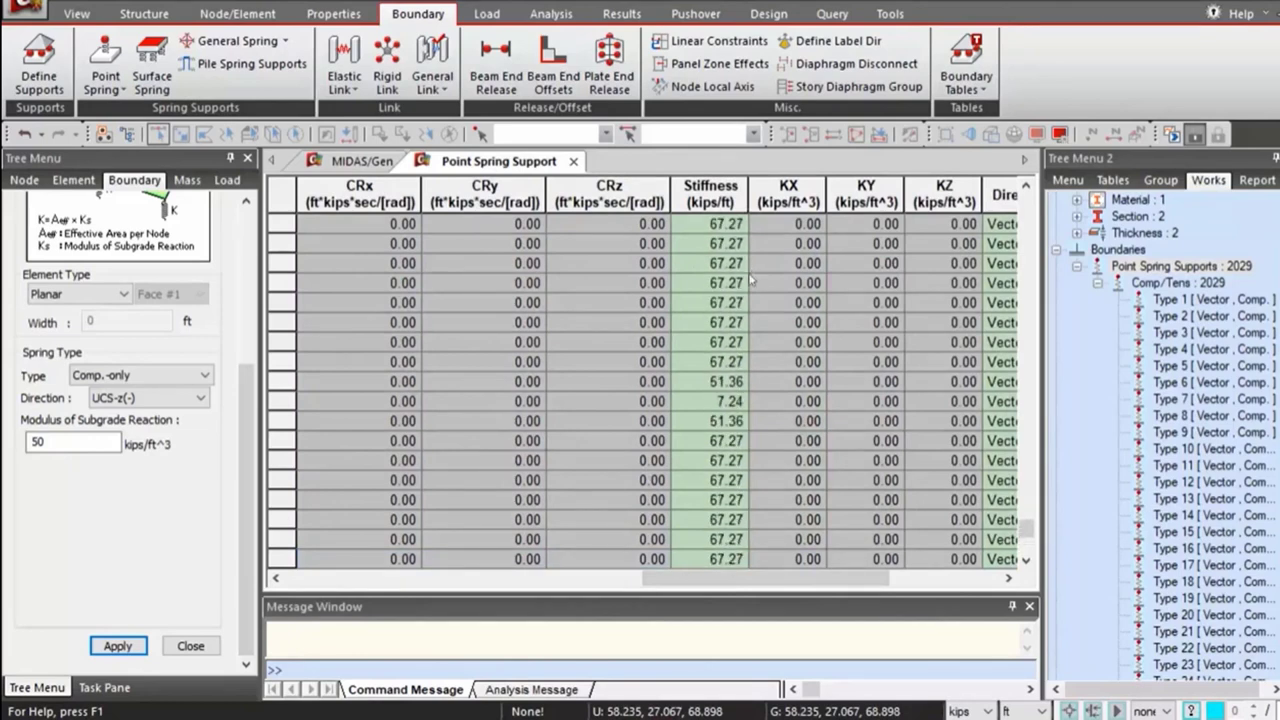
pyautogui.moveTo(1025, 518); pyautogui.dragTo(1025, 225)
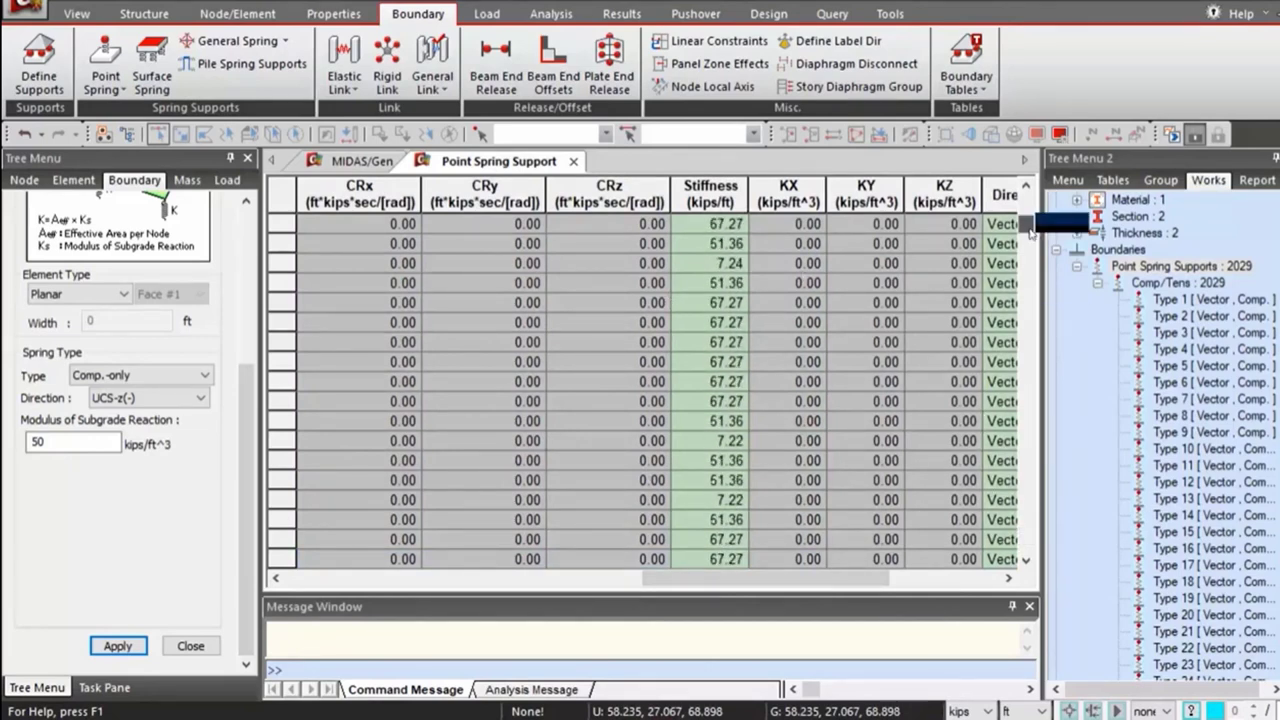
pyautogui.click(340, 579)
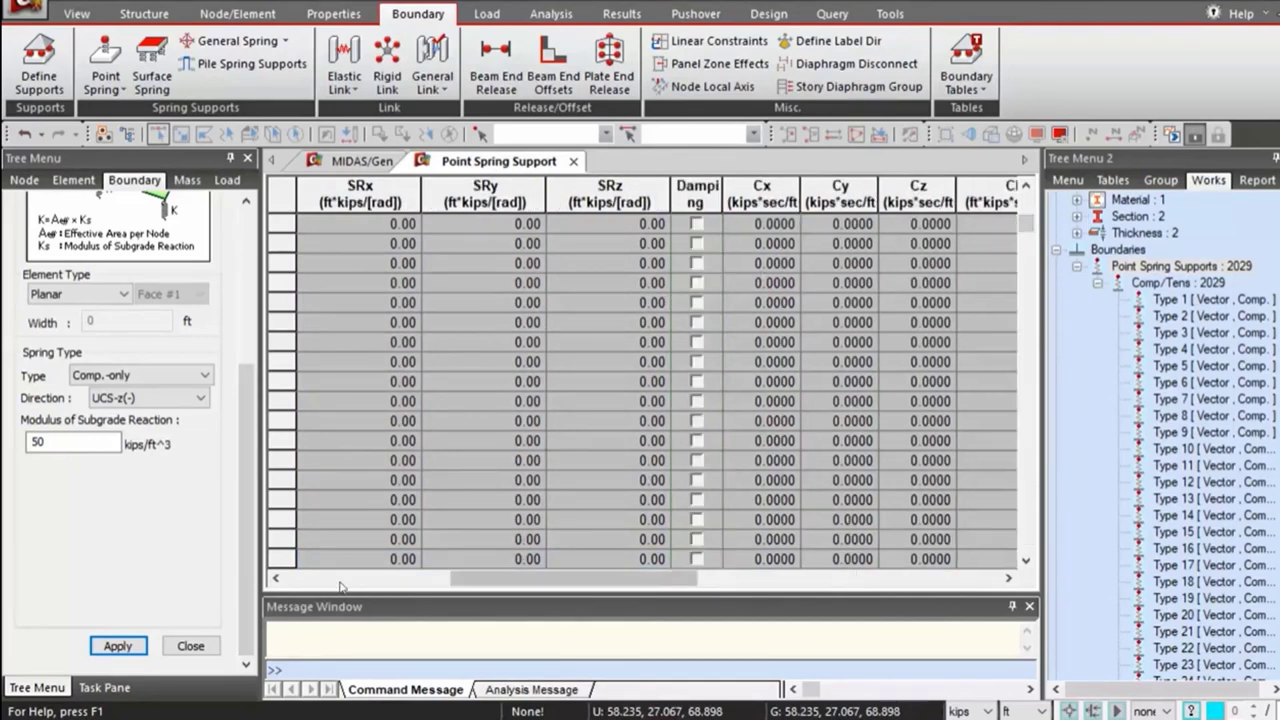
pyautogui.click(190, 645)
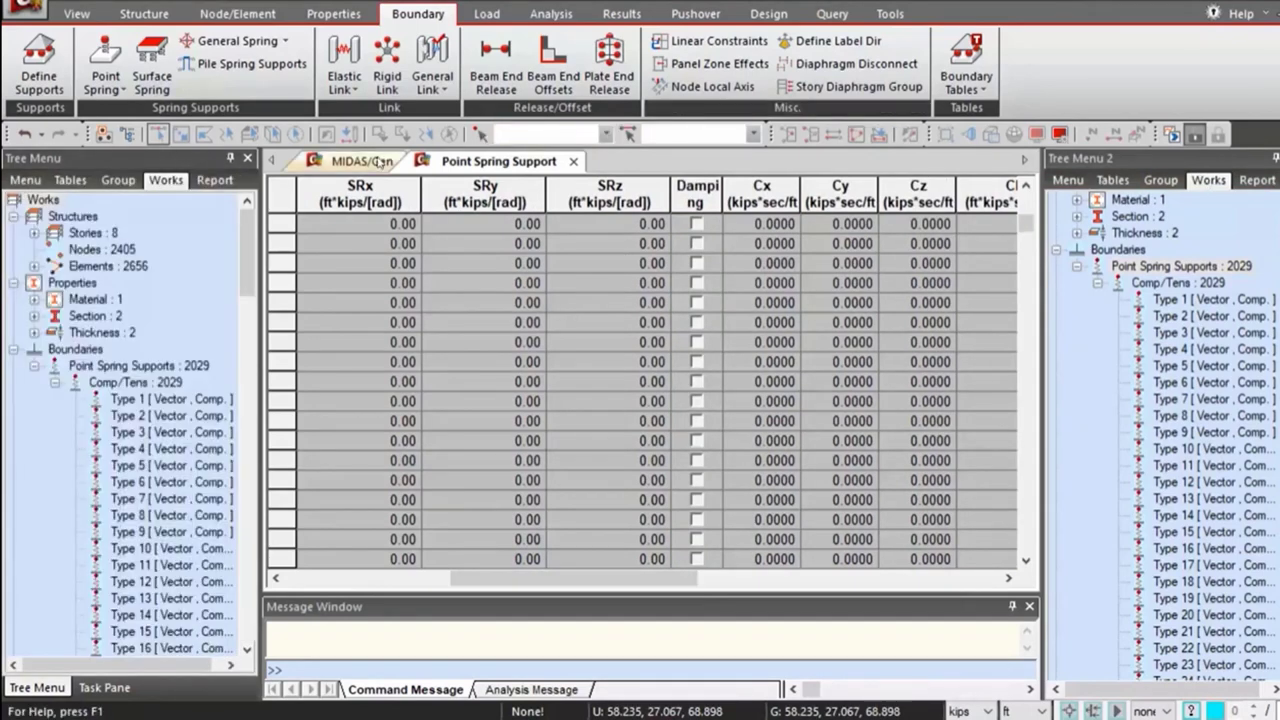
pyautogui.click(378, 163)
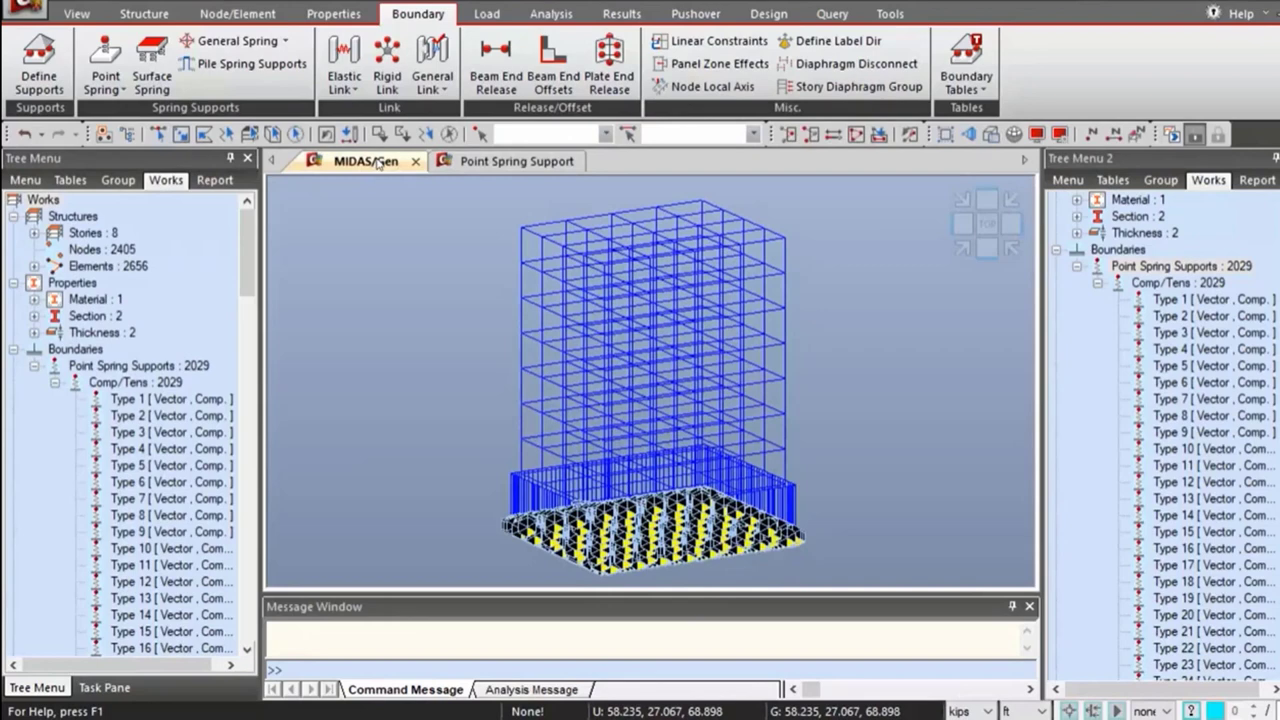
# Open the nodal supports definition and replace it with the point spring supports definition.
pyautogui.click(41, 71)
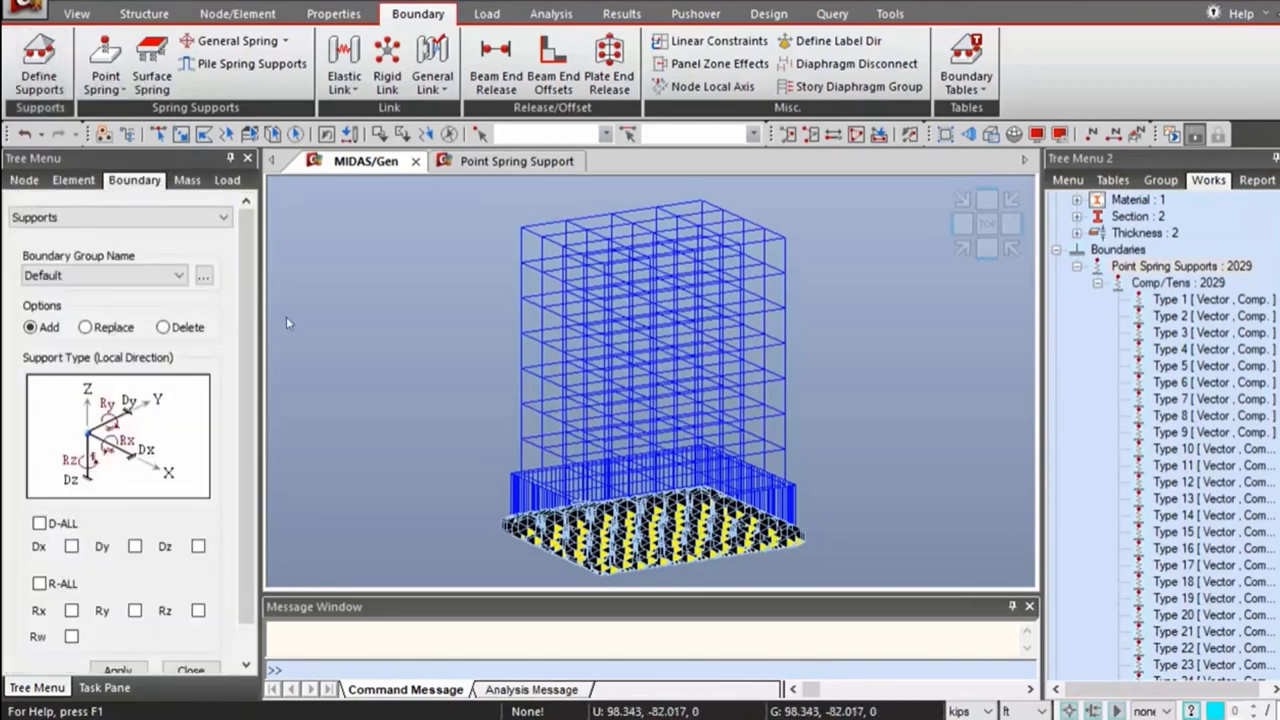
pyautogui.scroll(-1, 241, 448)
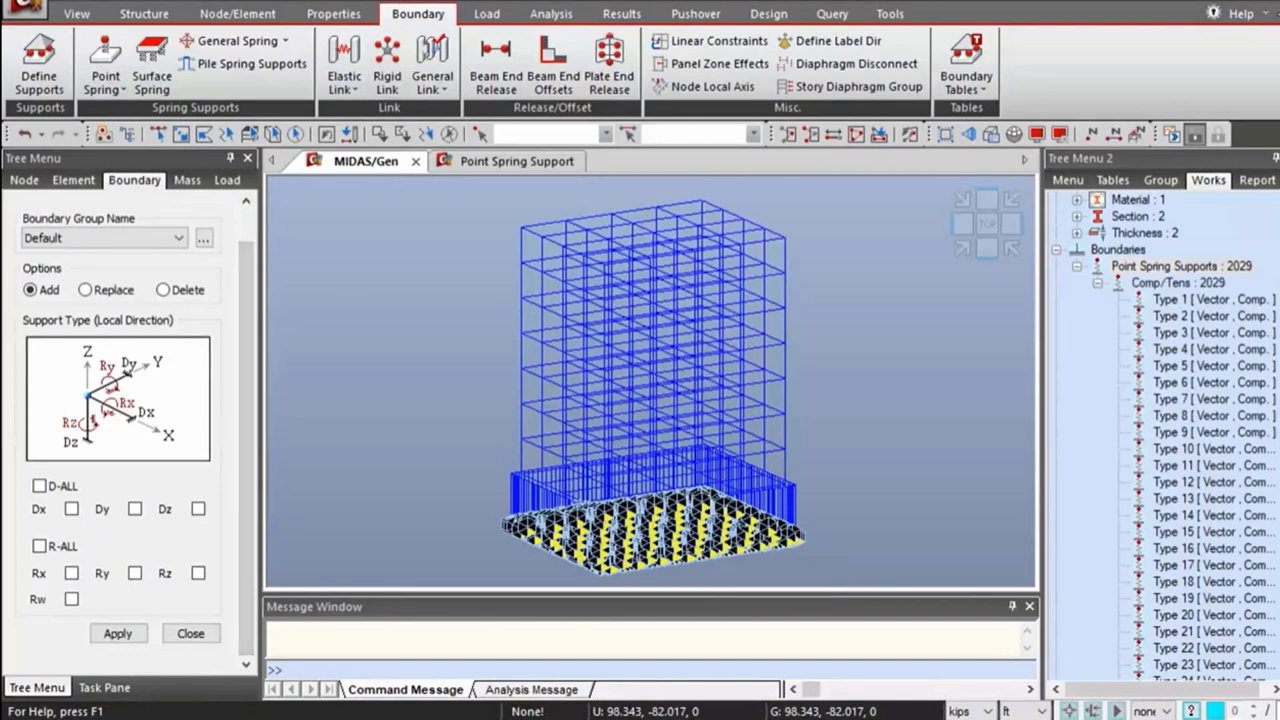
pyautogui.click(117, 85)
pyautogui.click(112, 62)
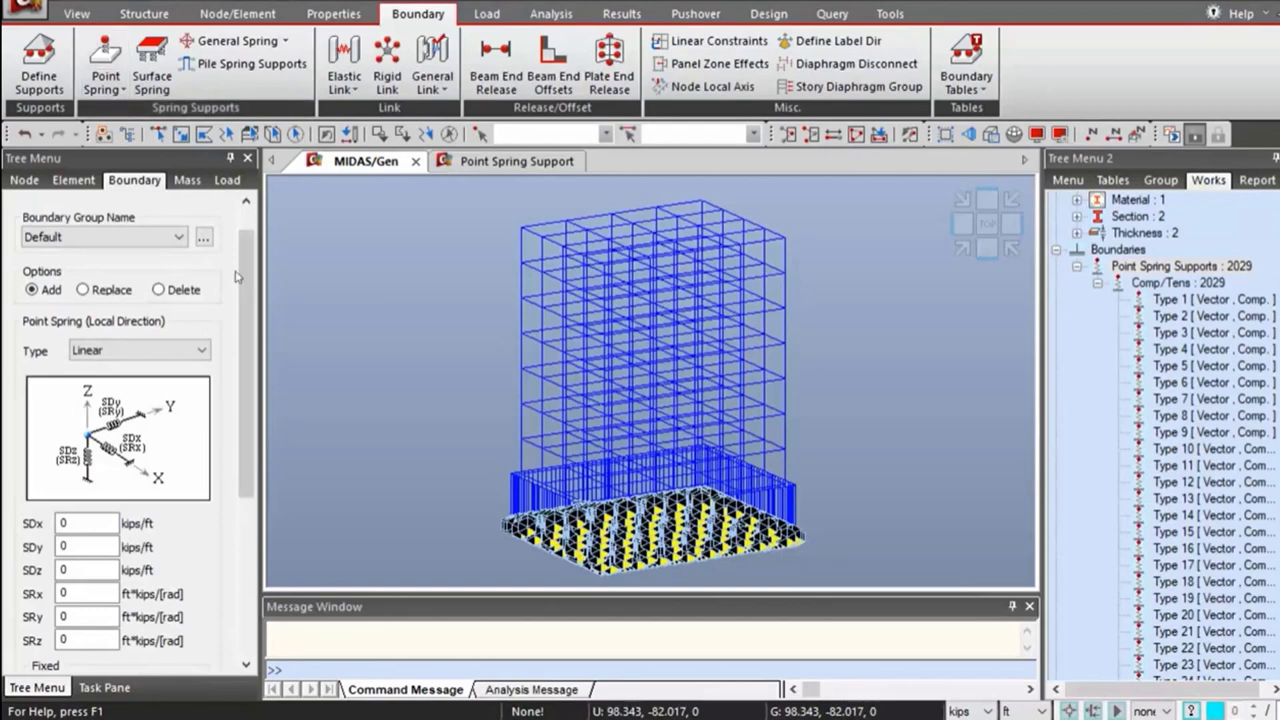
# Look through the stiffness, fixity and damping settings and the available types of the point spring definition, returning to Linear.
pyautogui.scroll(-5, 246, 290)
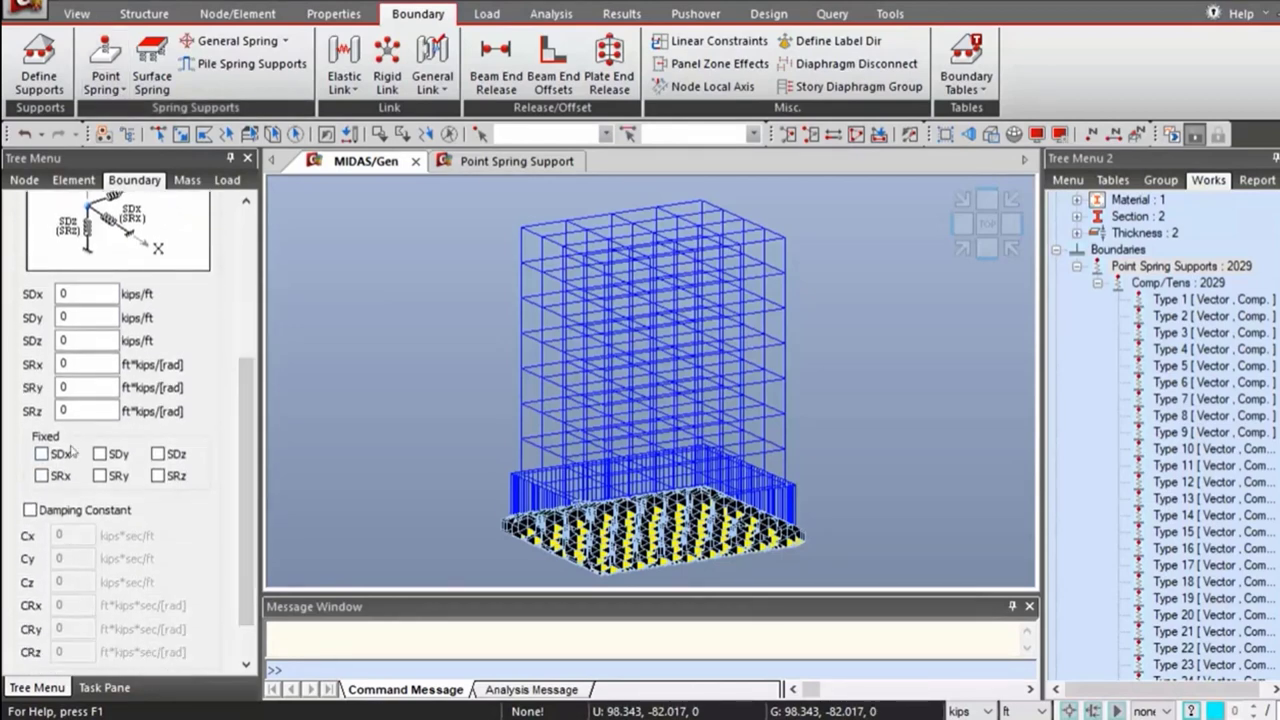
pyautogui.scroll(4, 62, 418)
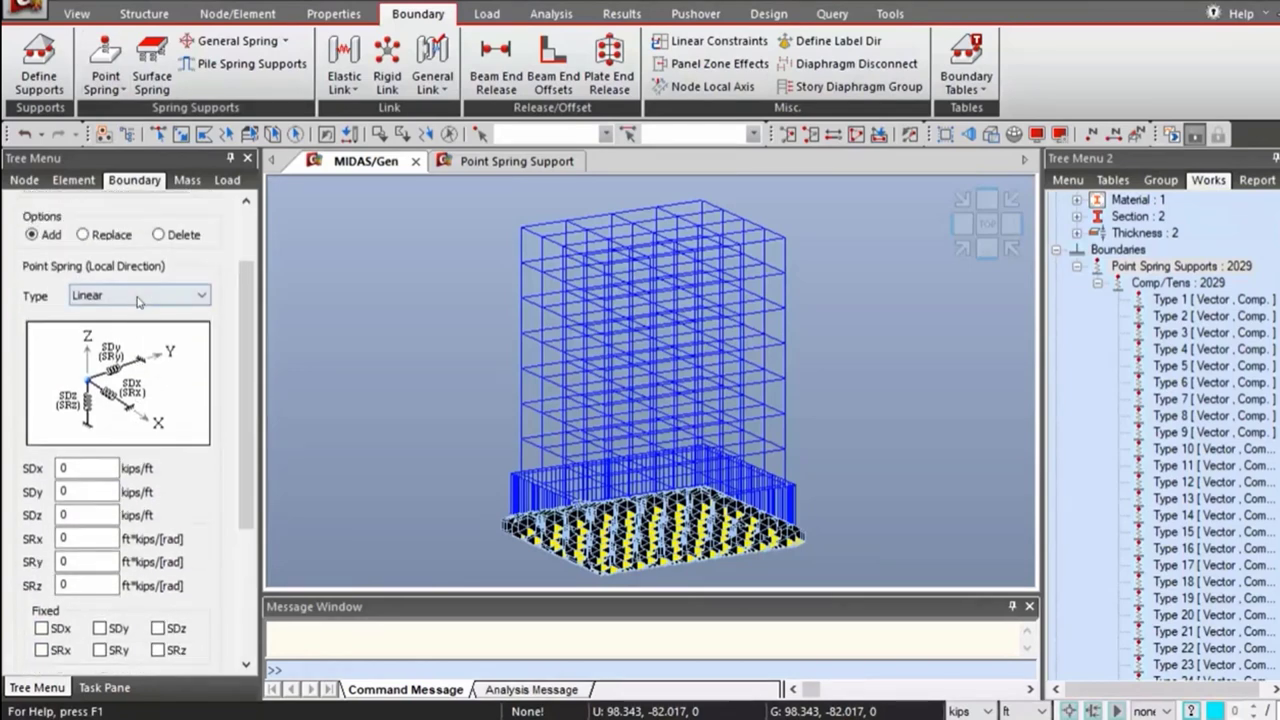
pyautogui.click(138, 297)
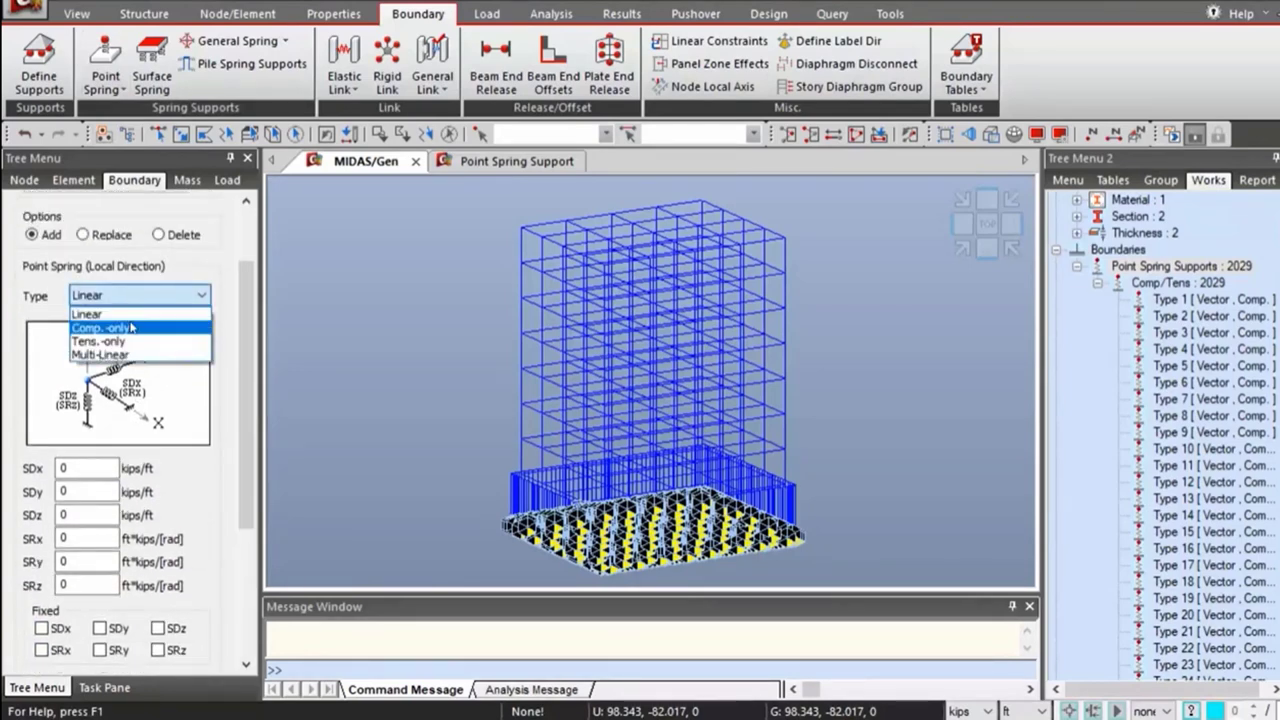
pyautogui.click(133, 276)
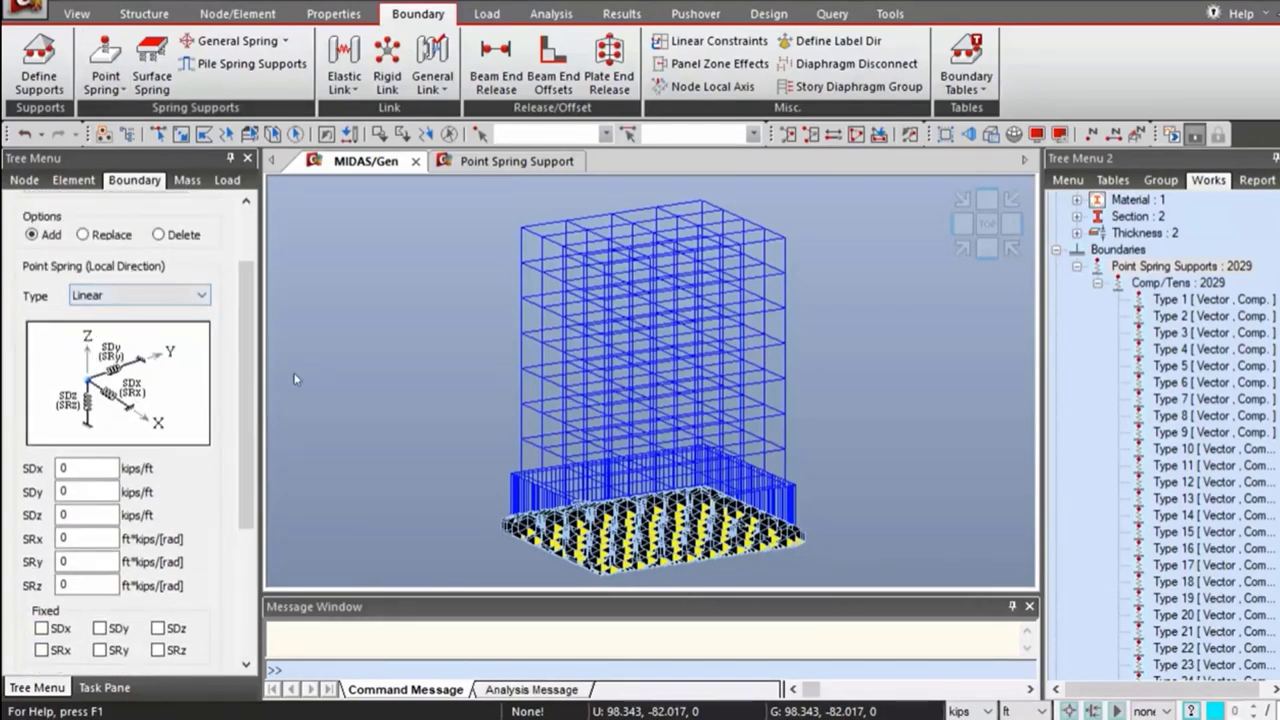
pyautogui.scroll(1, 123, 314)
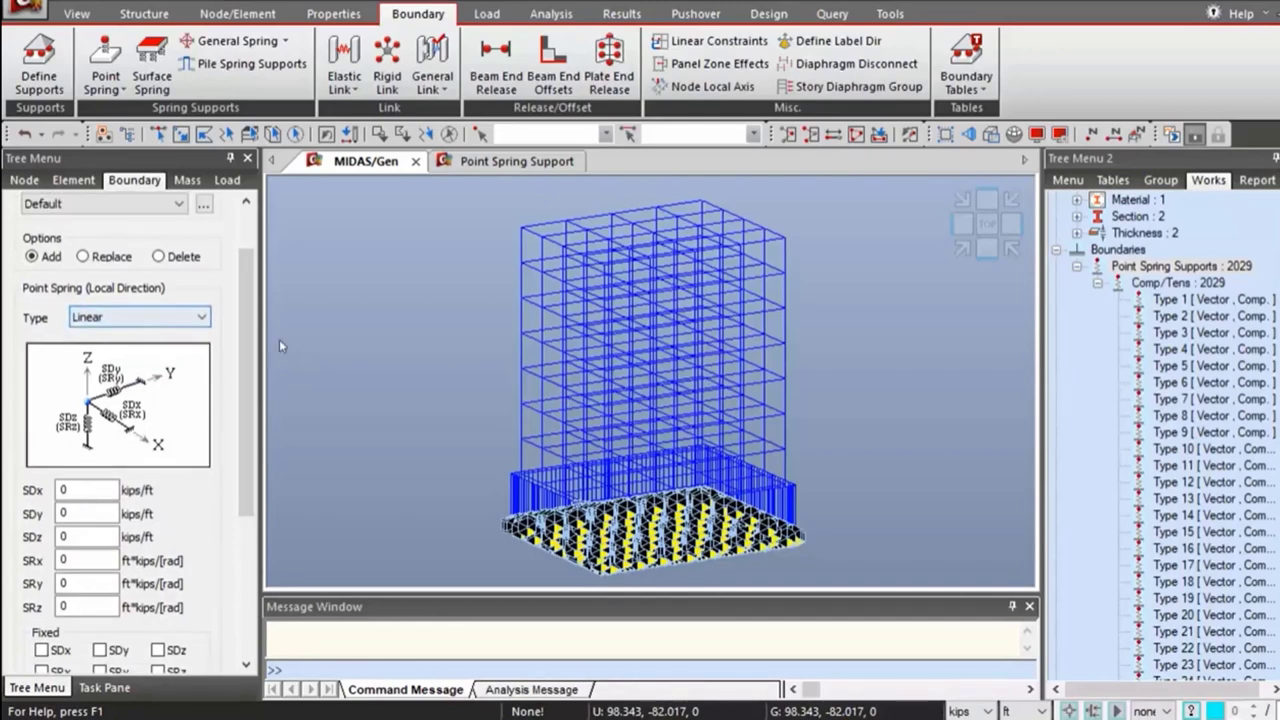
pyautogui.scroll(3, 250, 298)
pyautogui.scroll(-1, 250, 308)
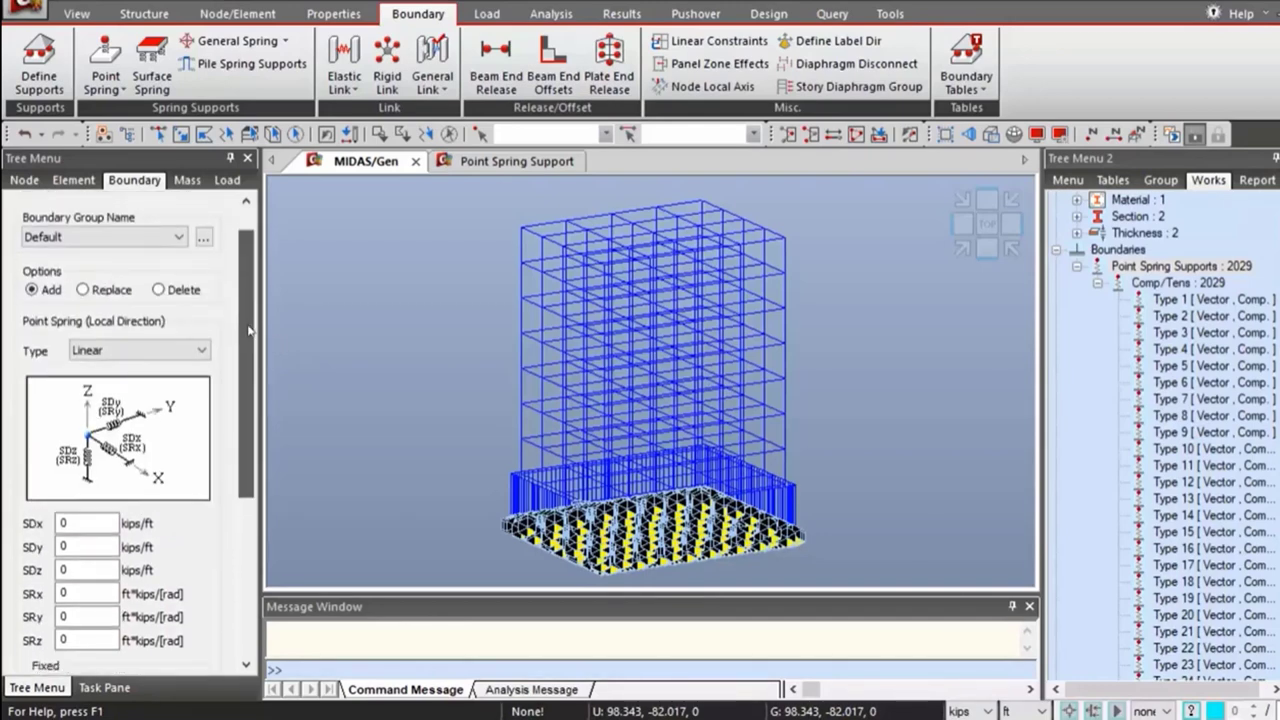
pyautogui.scroll(-1, 76, 538)
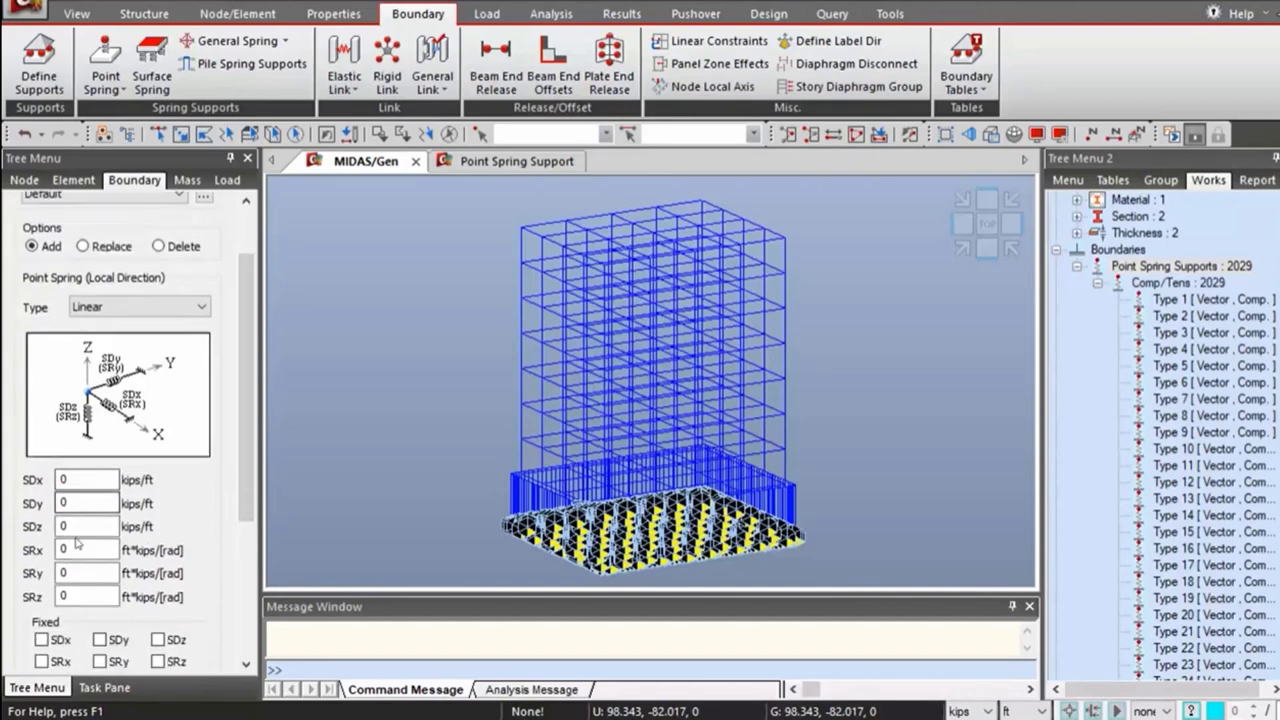
pyautogui.scroll(2, 120, 420)
pyautogui.click(131, 371)
pyautogui.scroll(-1, 131, 377)
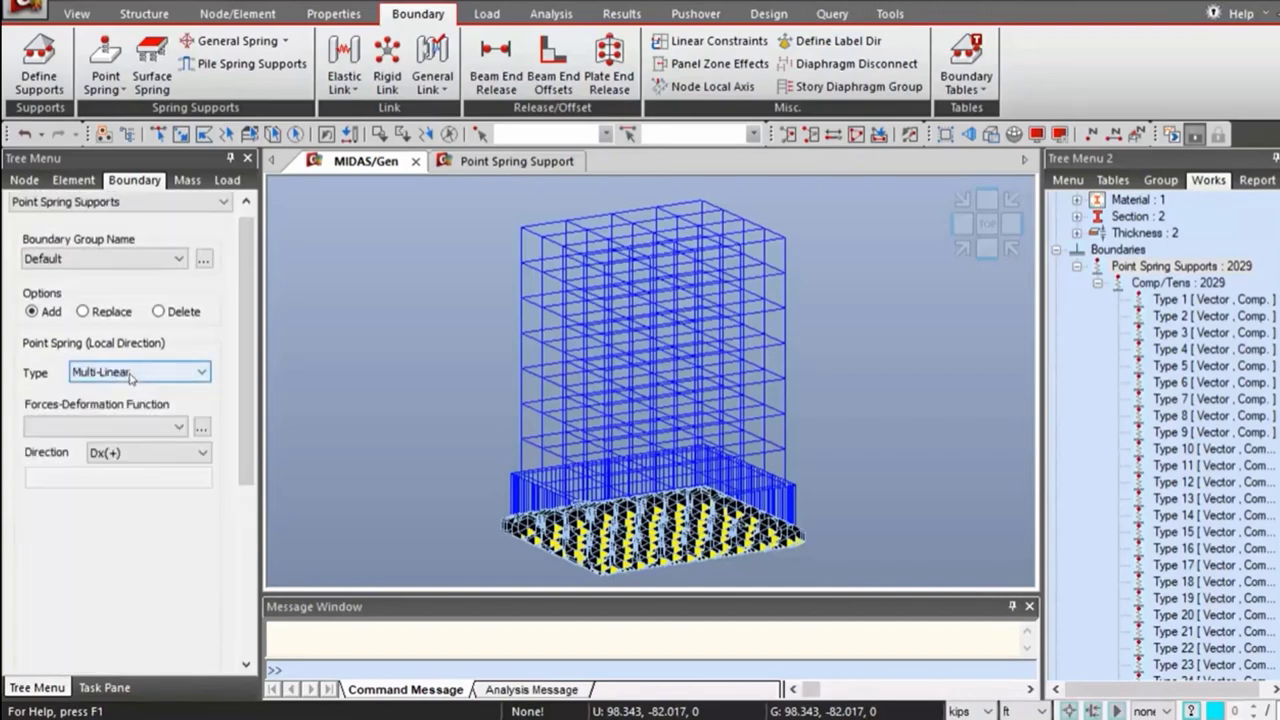
pyautogui.click(131, 372)
pyautogui.click(100, 387)
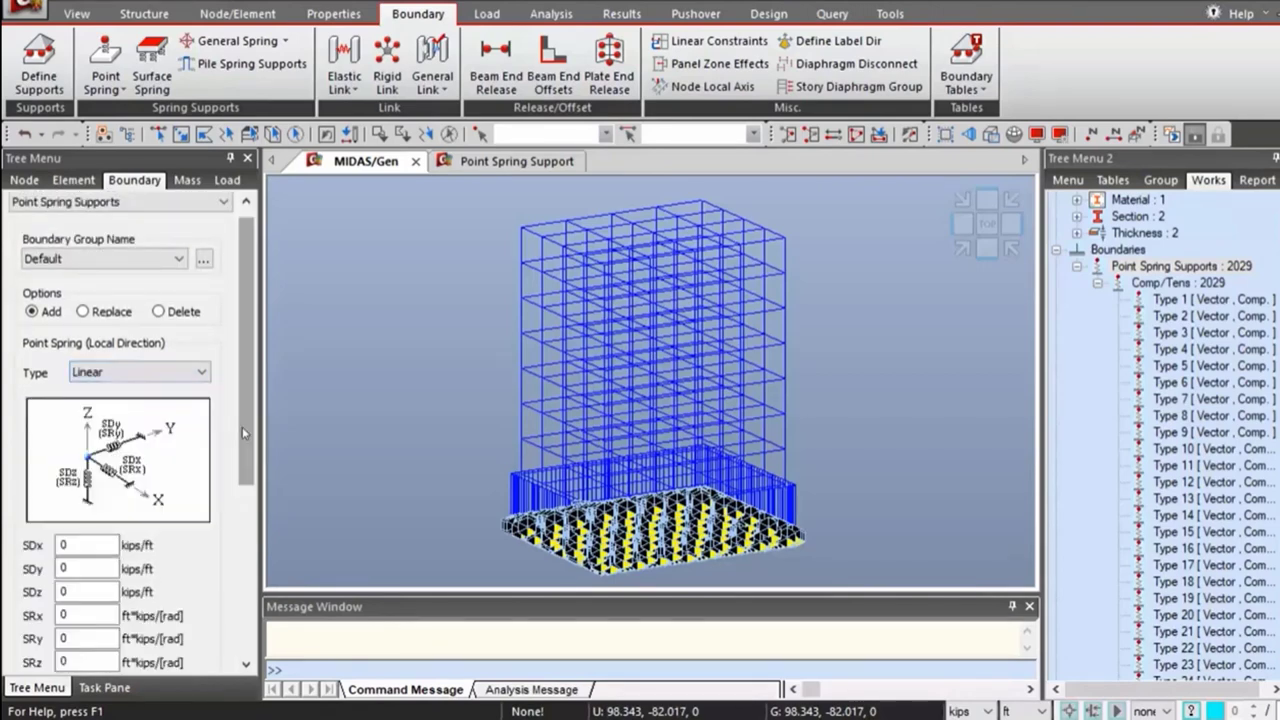
# Fix SDx, SDy, SRx, SRy and SRz for the linear point spring, leaving SDz free.
pyautogui.scroll(-4, 242, 426)
pyautogui.click(58, 540)
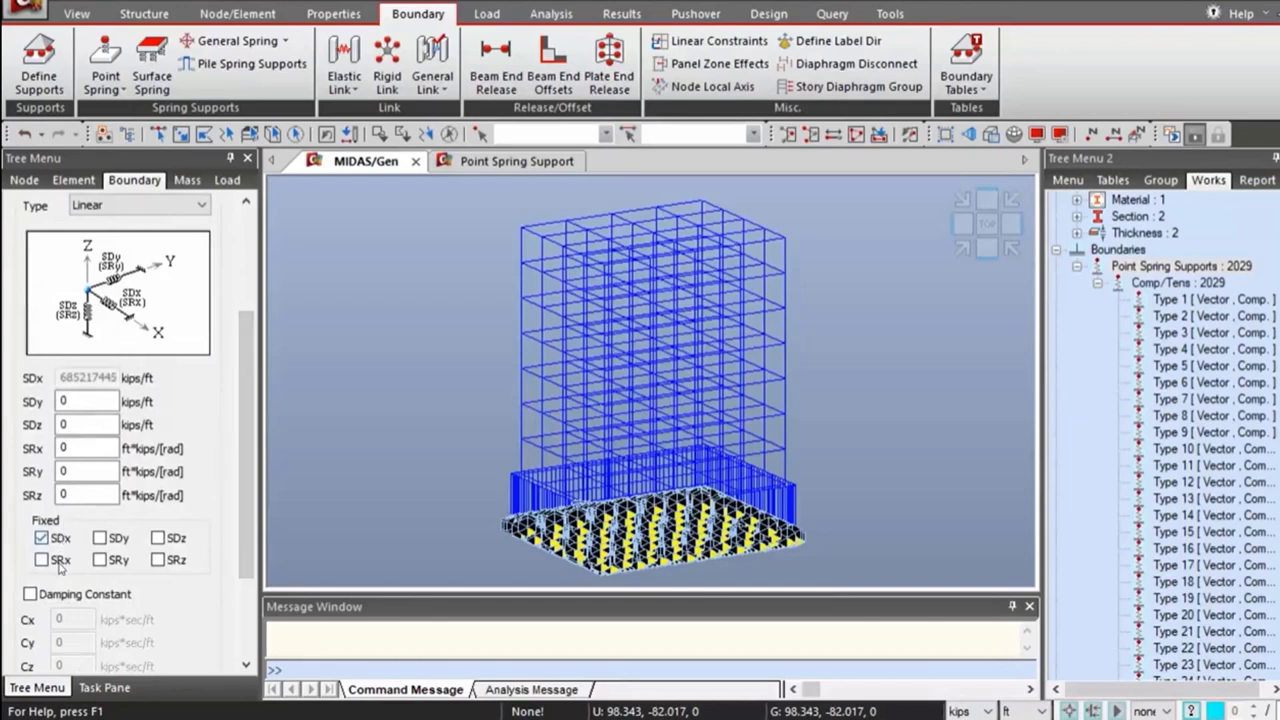
pyautogui.click(46, 560)
pyautogui.click(101, 538)
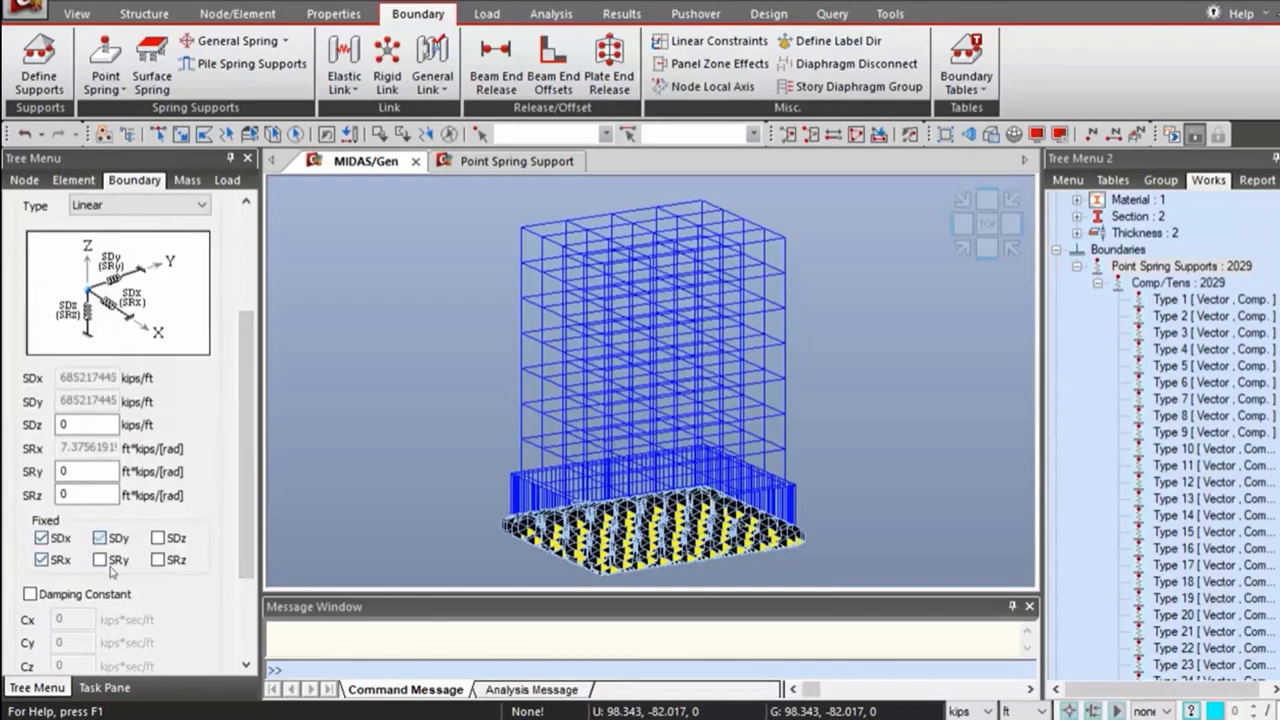
pyautogui.click(108, 561)
pyautogui.click(174, 562)
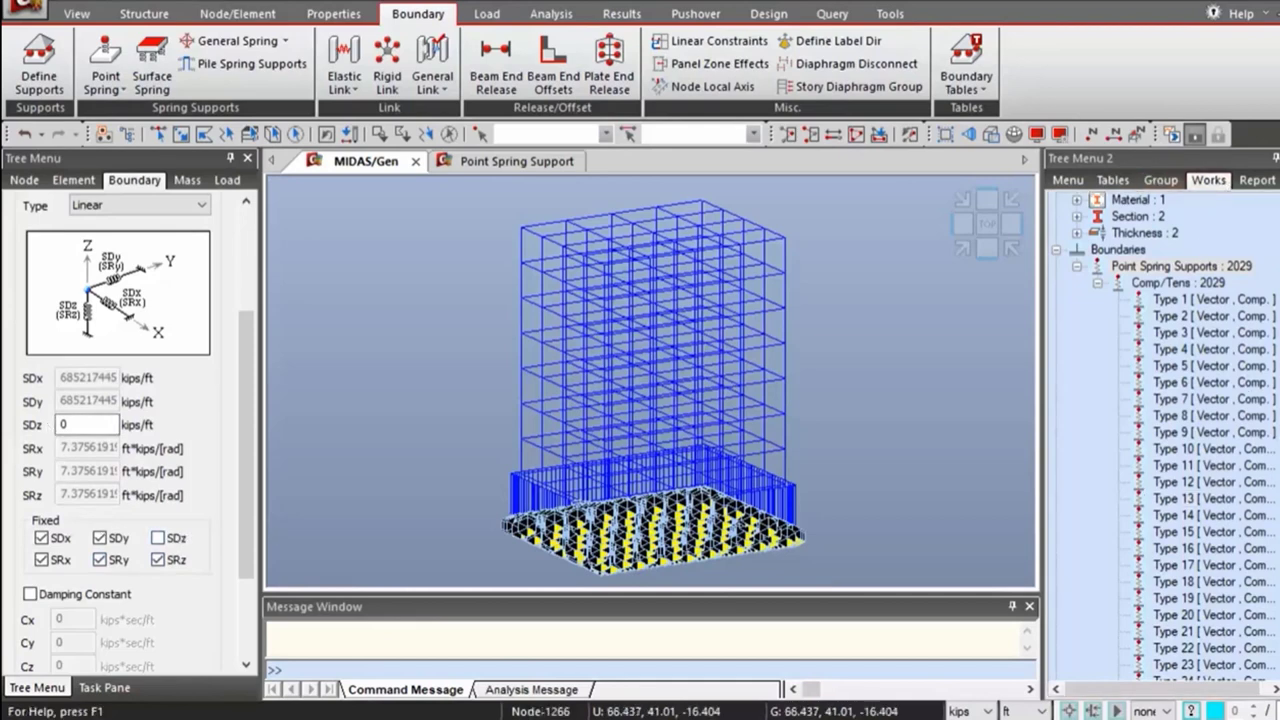
# Select the whole base slab in the right view, apply the linear point springs to its nodes and close the definition.
pyautogui.click(1012, 222)
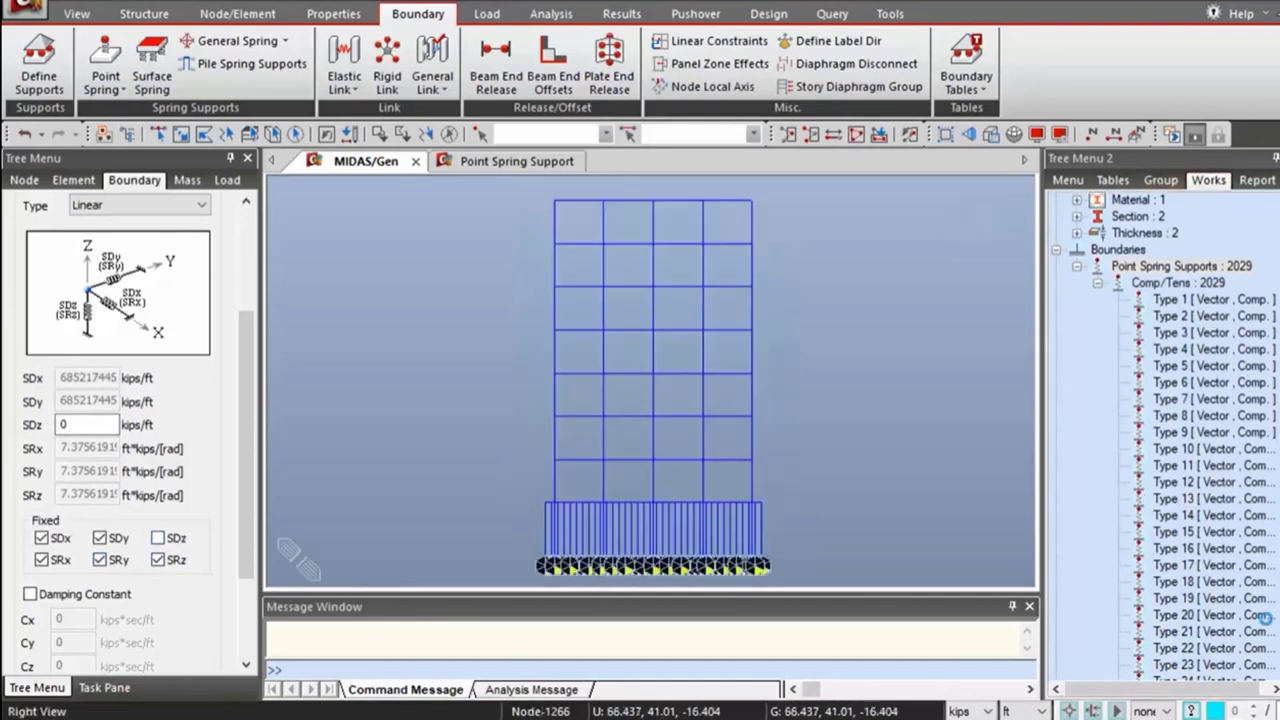
pyautogui.click(158, 134)
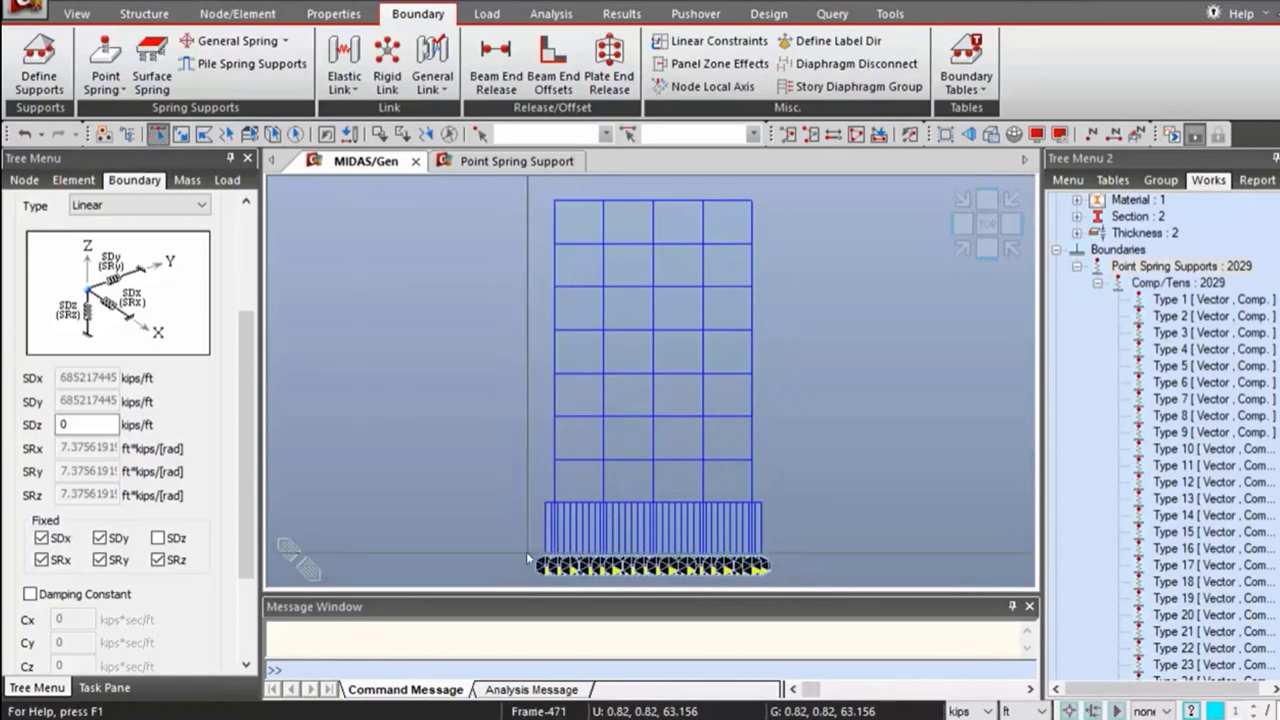
pyautogui.moveTo(528, 558); pyautogui.dragTo(905, 505)
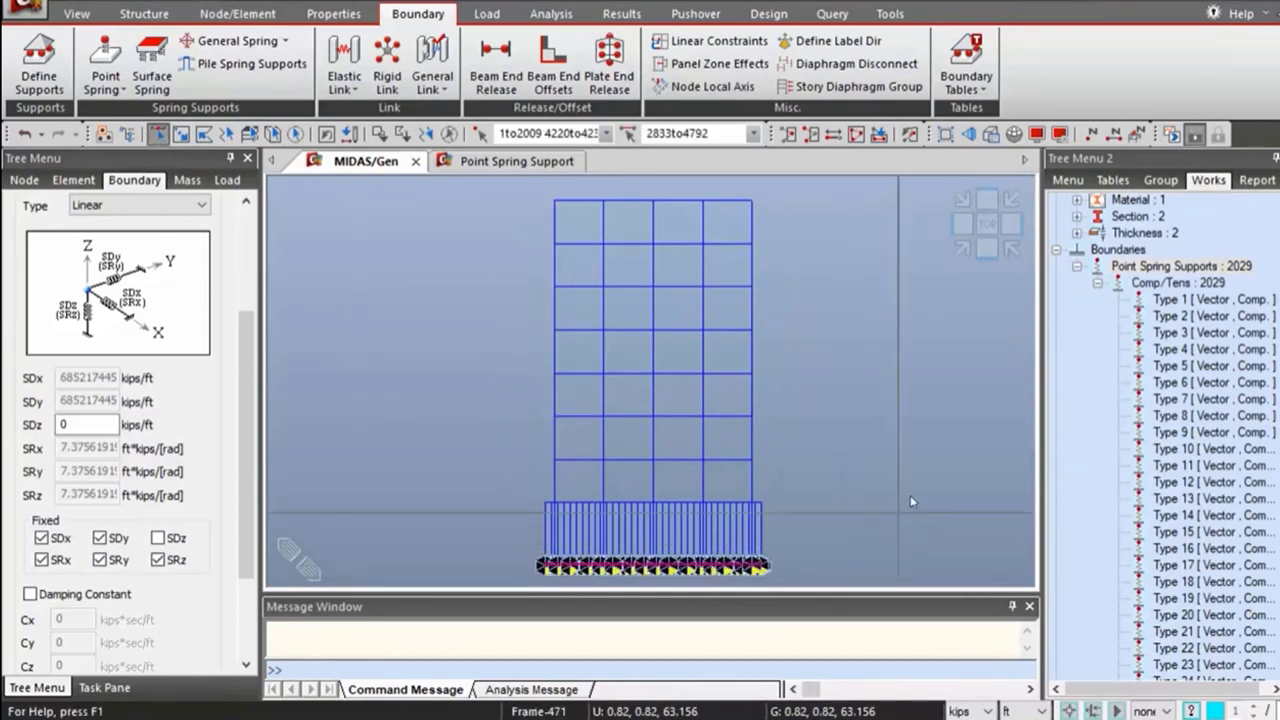
pyautogui.click(1014, 134)
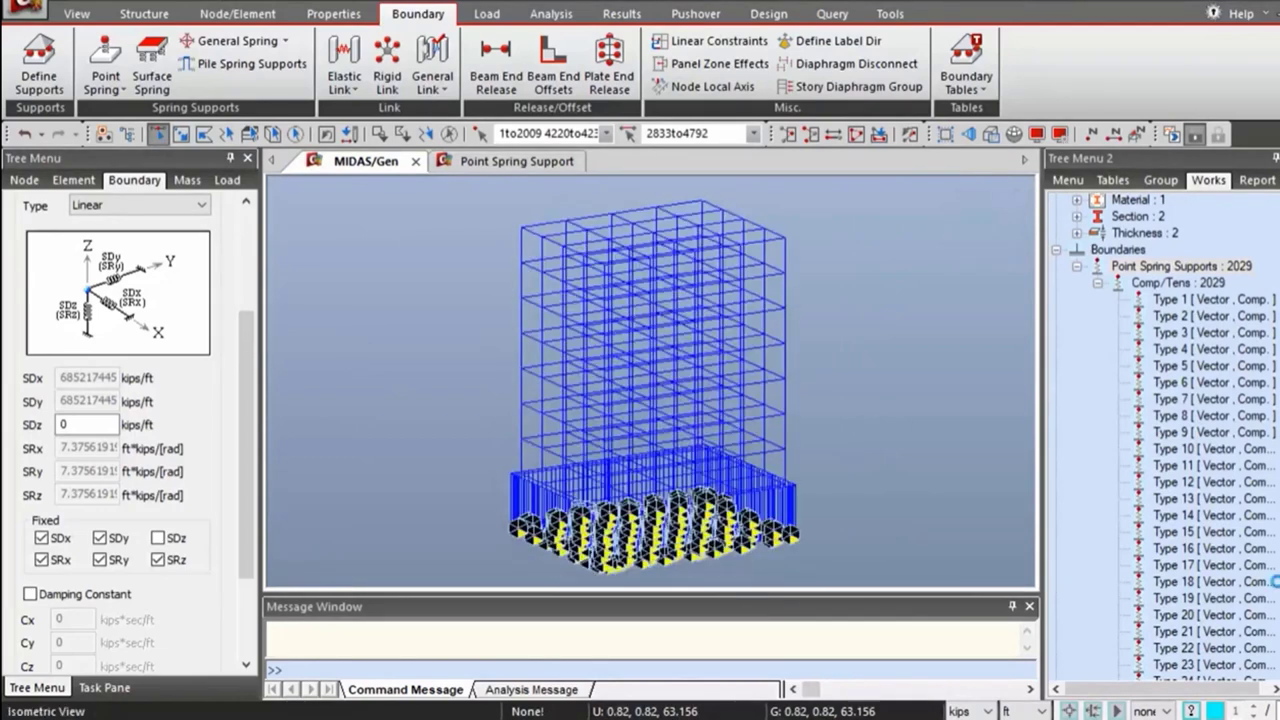
pyautogui.moveTo(248, 566); pyautogui.dragTo(248, 648)
pyautogui.click(118, 636)
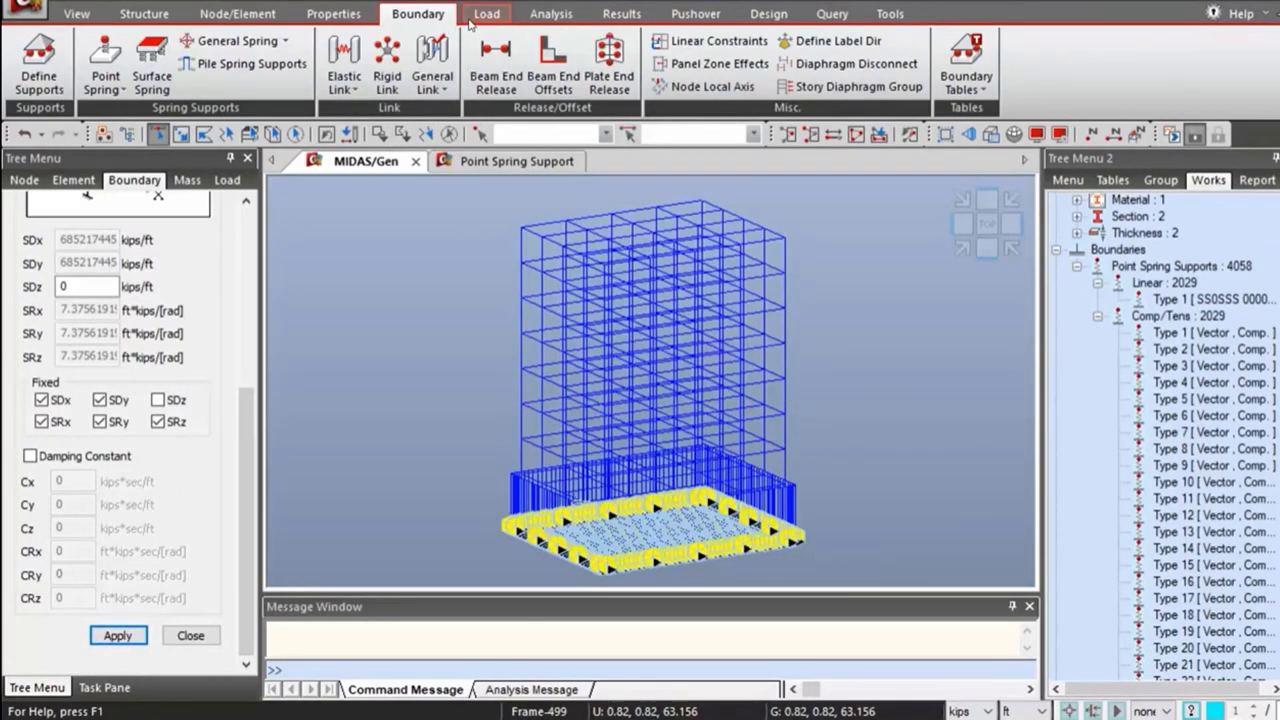
pyautogui.click(486, 14)
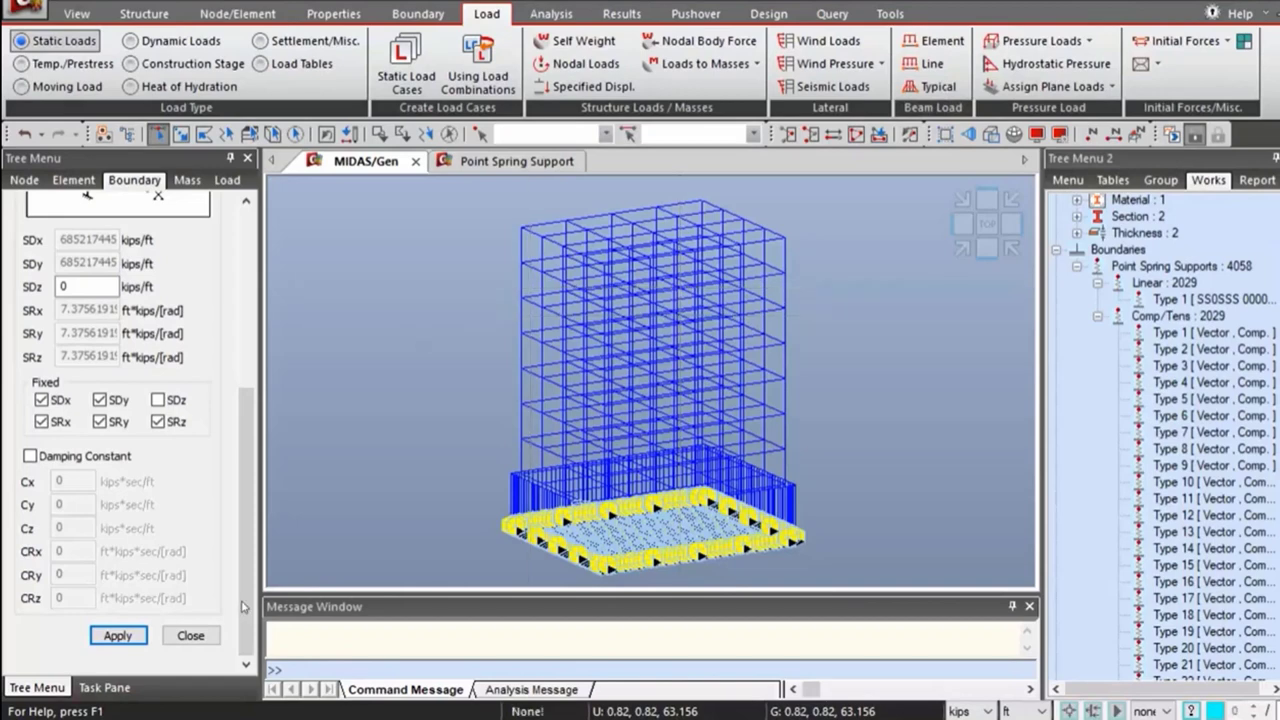
pyautogui.click(190, 636)
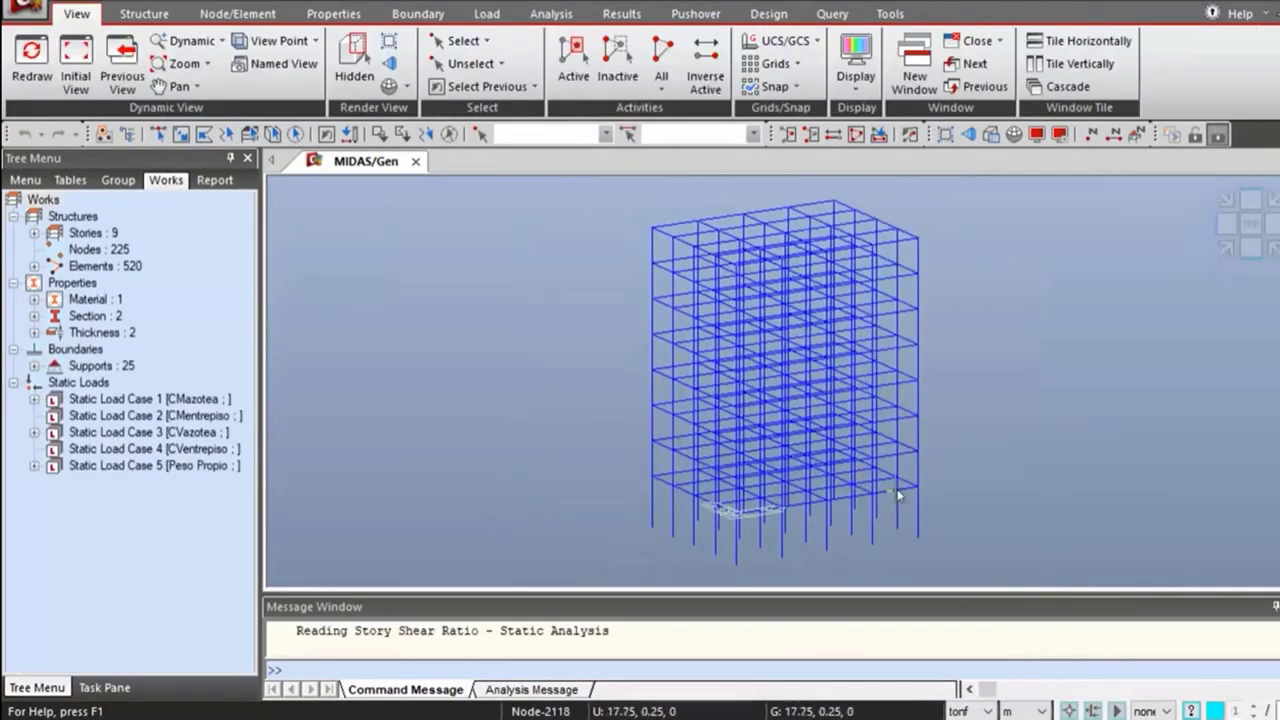
# Display the Type 1 supports at the column bases of the building model without raft, and hide them again.
pyautogui.click(418, 13)
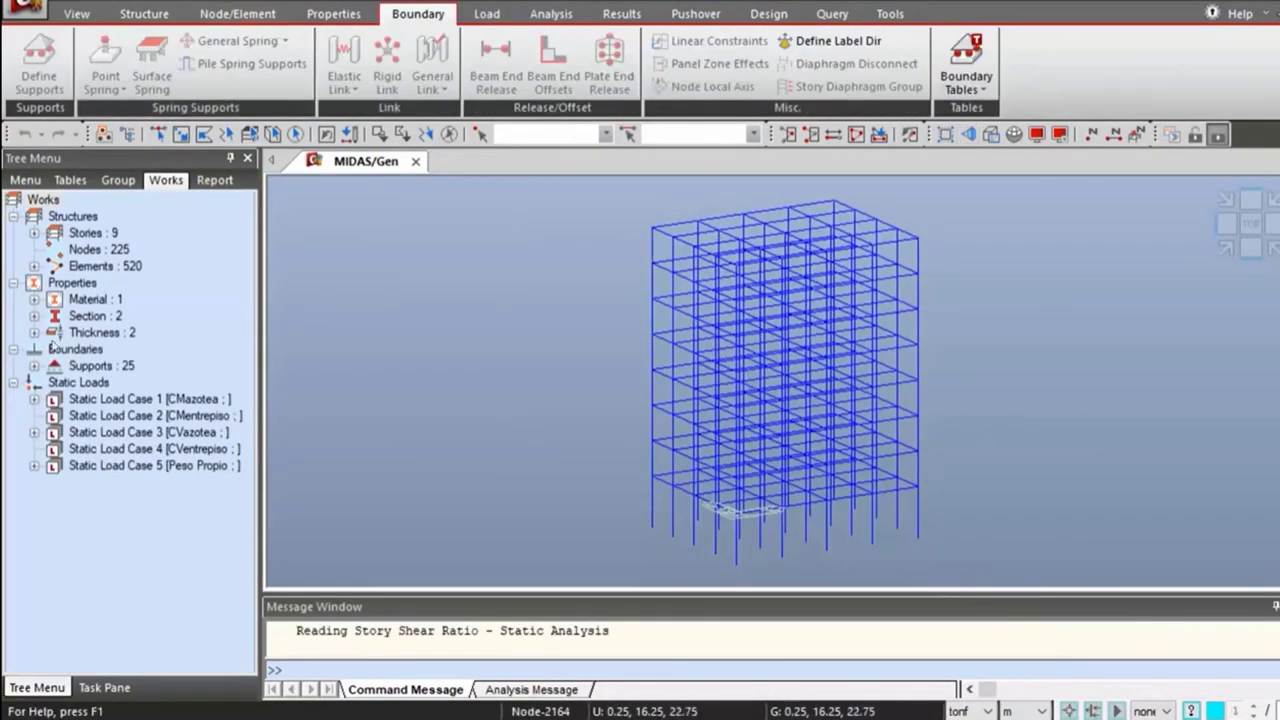
pyautogui.click(34, 366)
pyautogui.click(102, 386)
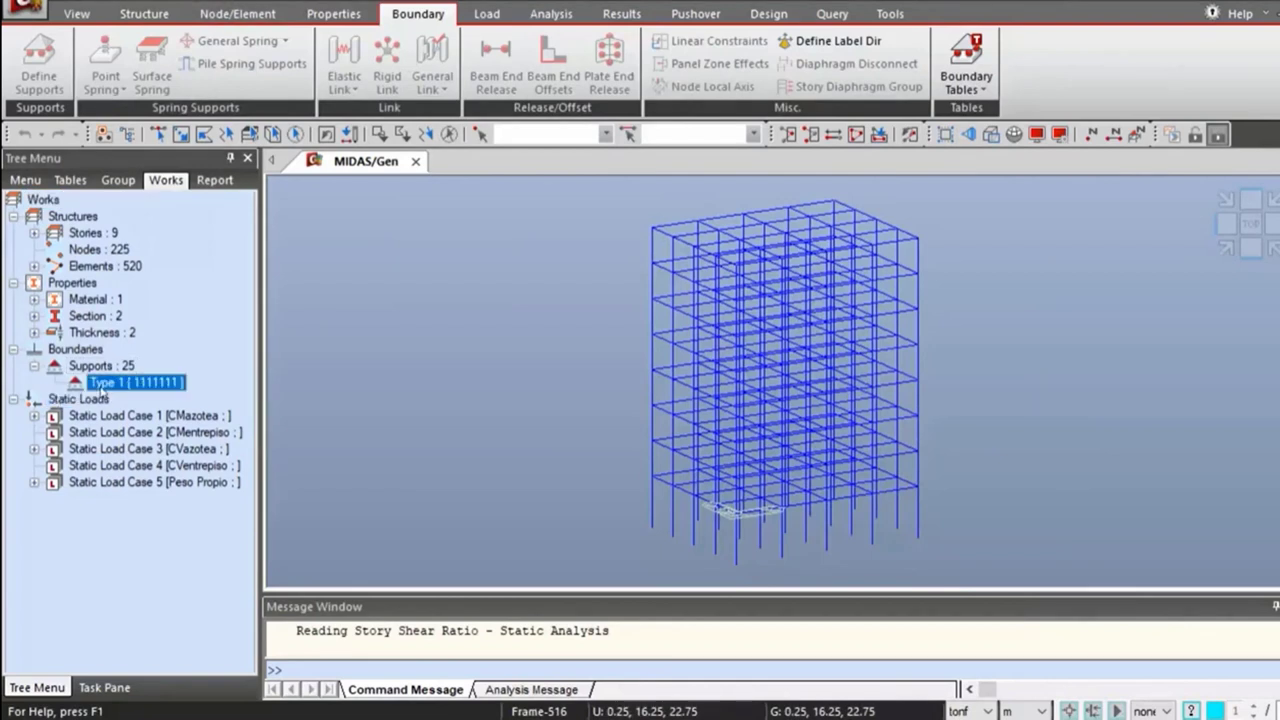
pyautogui.rightClick(106, 383)
pyautogui.click(160, 650)
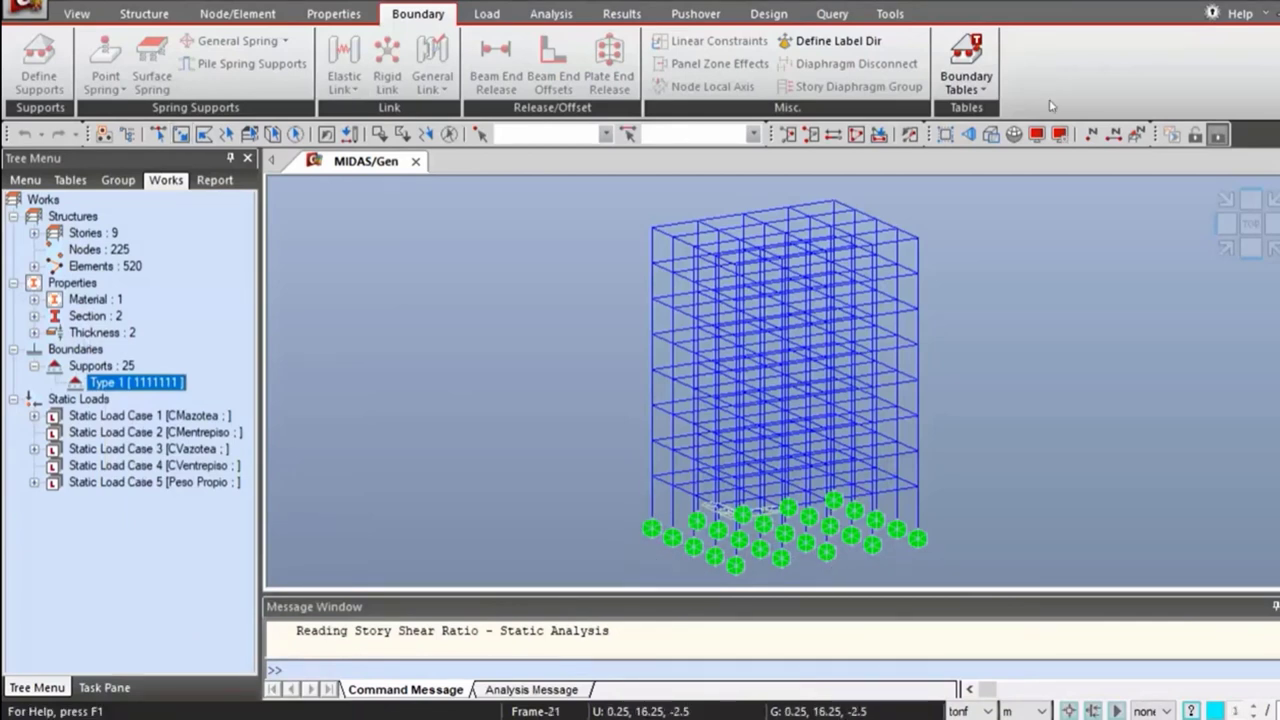
pyautogui.rightClick(165, 400)
pyautogui.rightClick(141, 384)
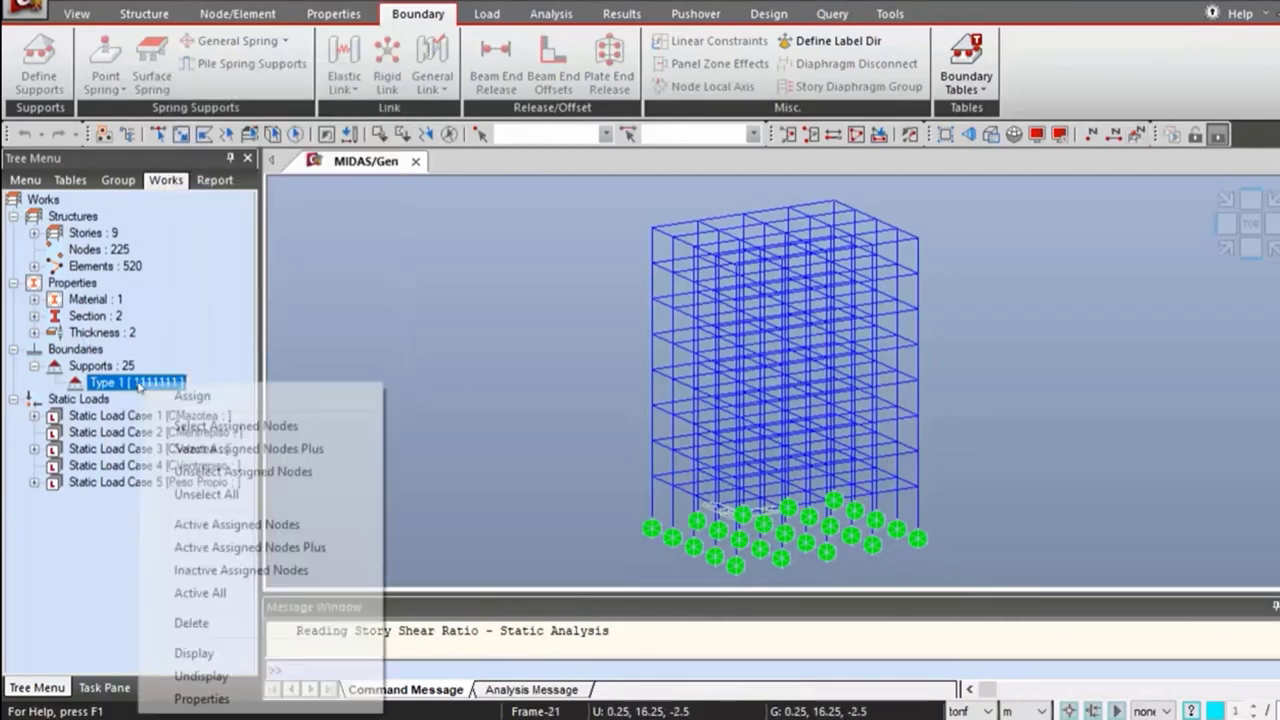
pyautogui.click(201, 676)
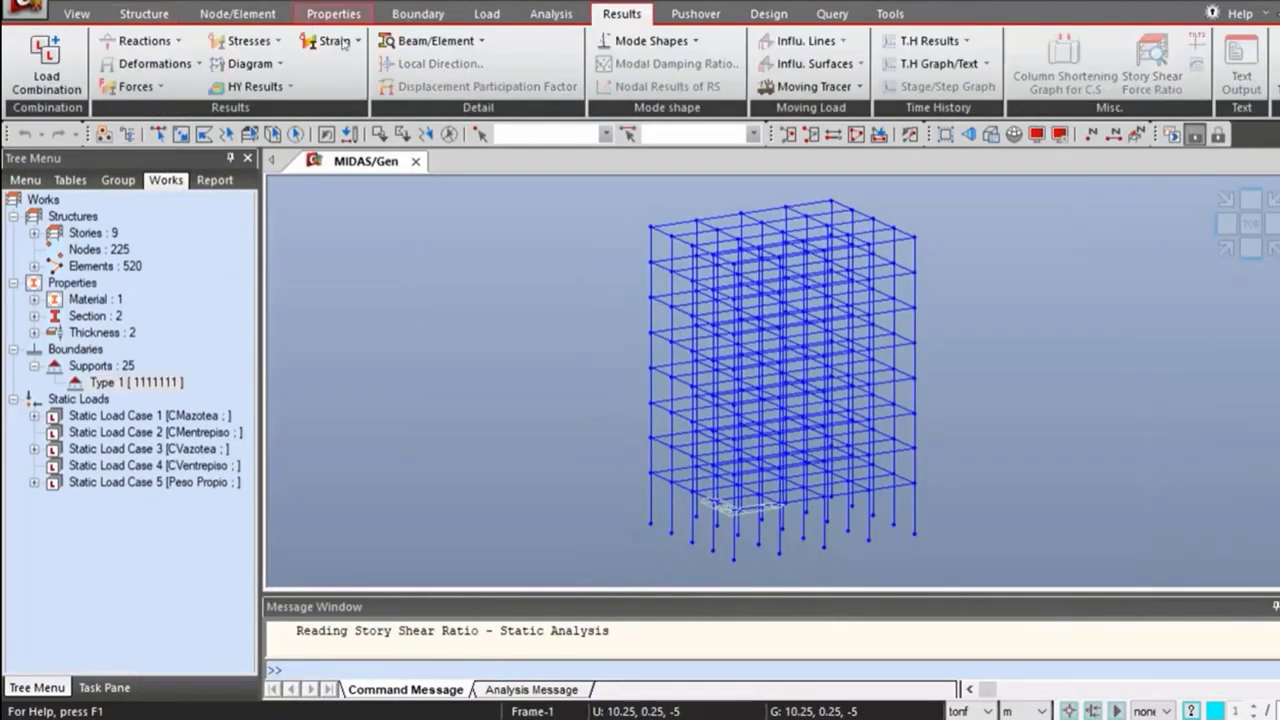
# Export the building model without raft as an MXT file for FEA/GTS and open it in the text editor.
pyautogui.hotkey('alt', 'f')
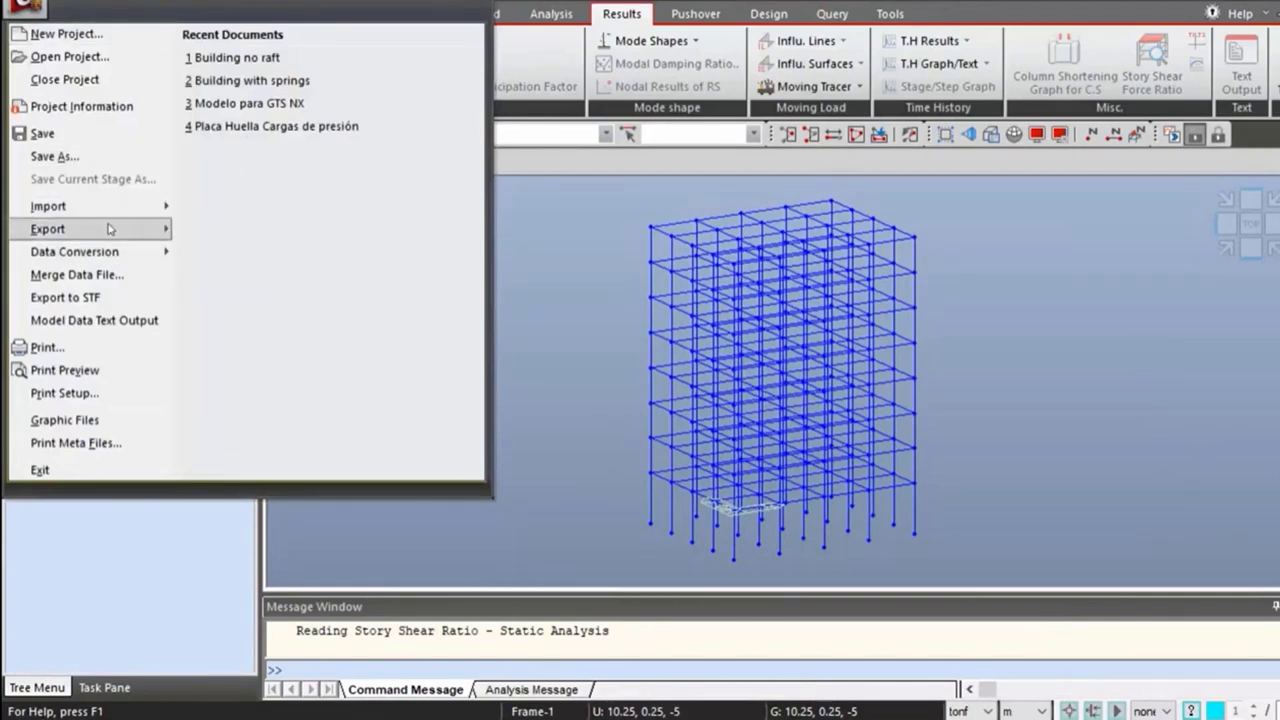
pyautogui.moveTo(110, 236)
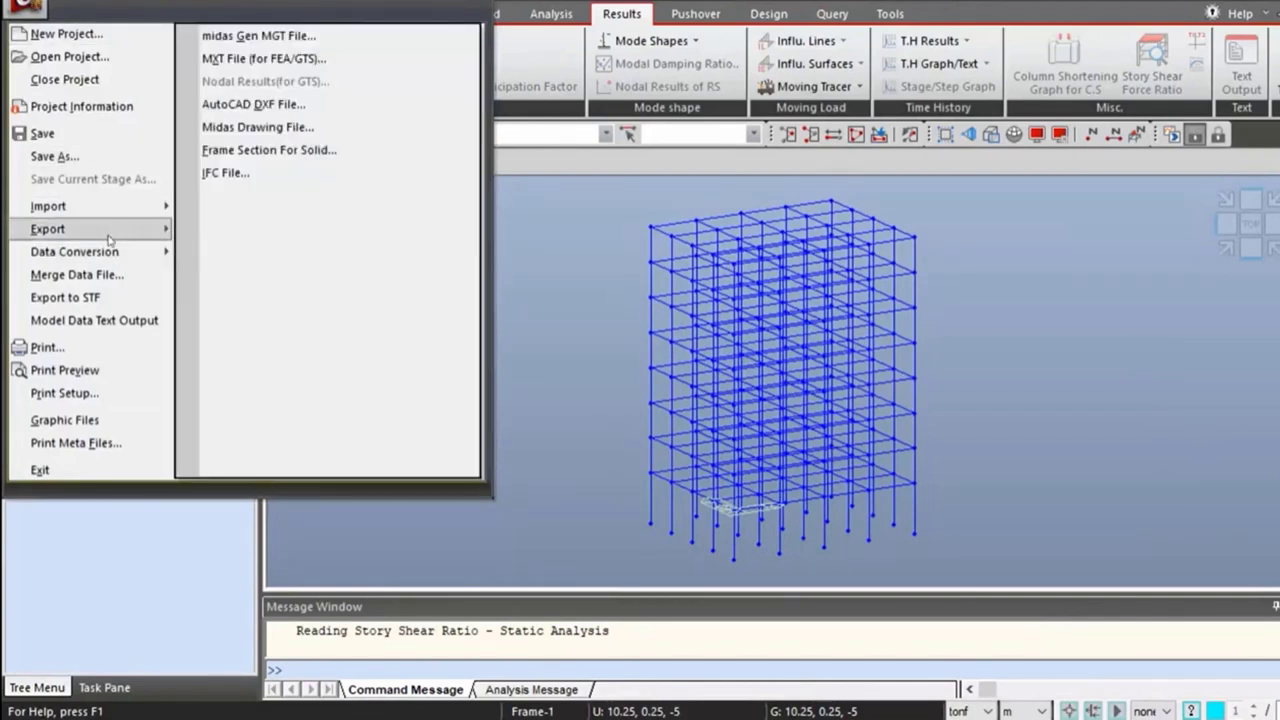
pyautogui.click(314, 59)
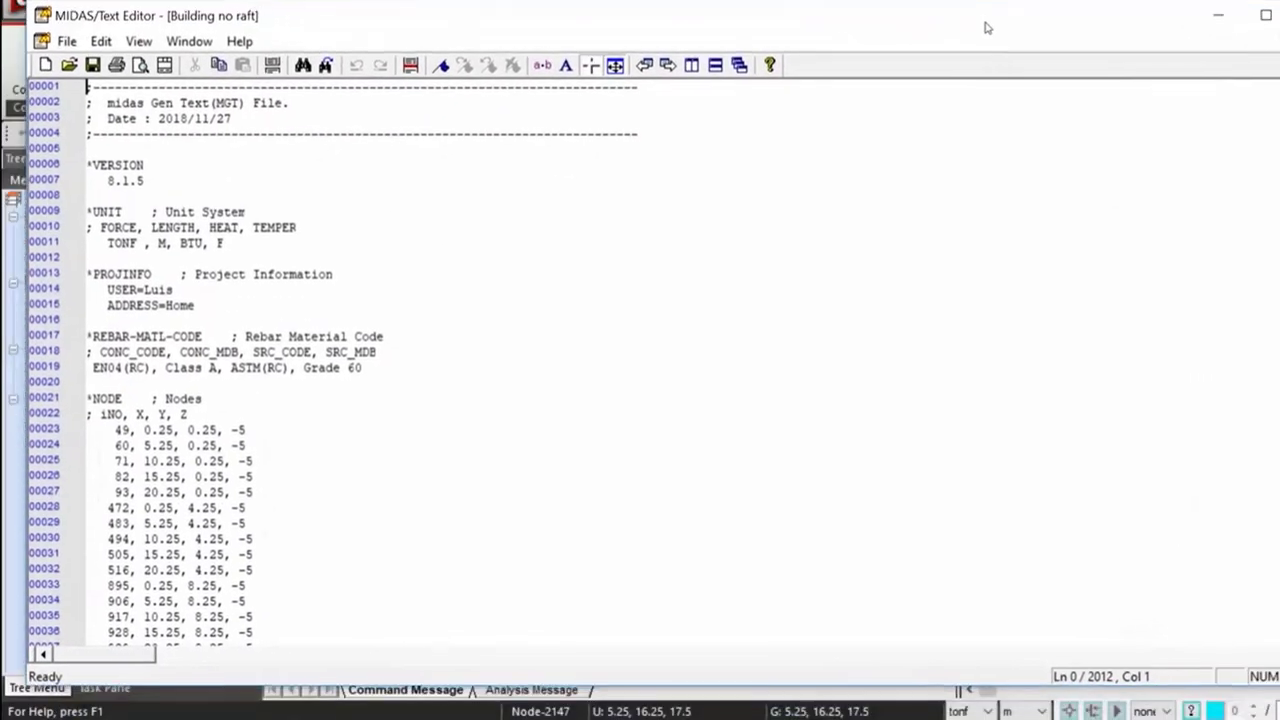
# Examine the node coordinates and the beam element list in the exported text file.
pyautogui.scroll(-11, 380, 231)
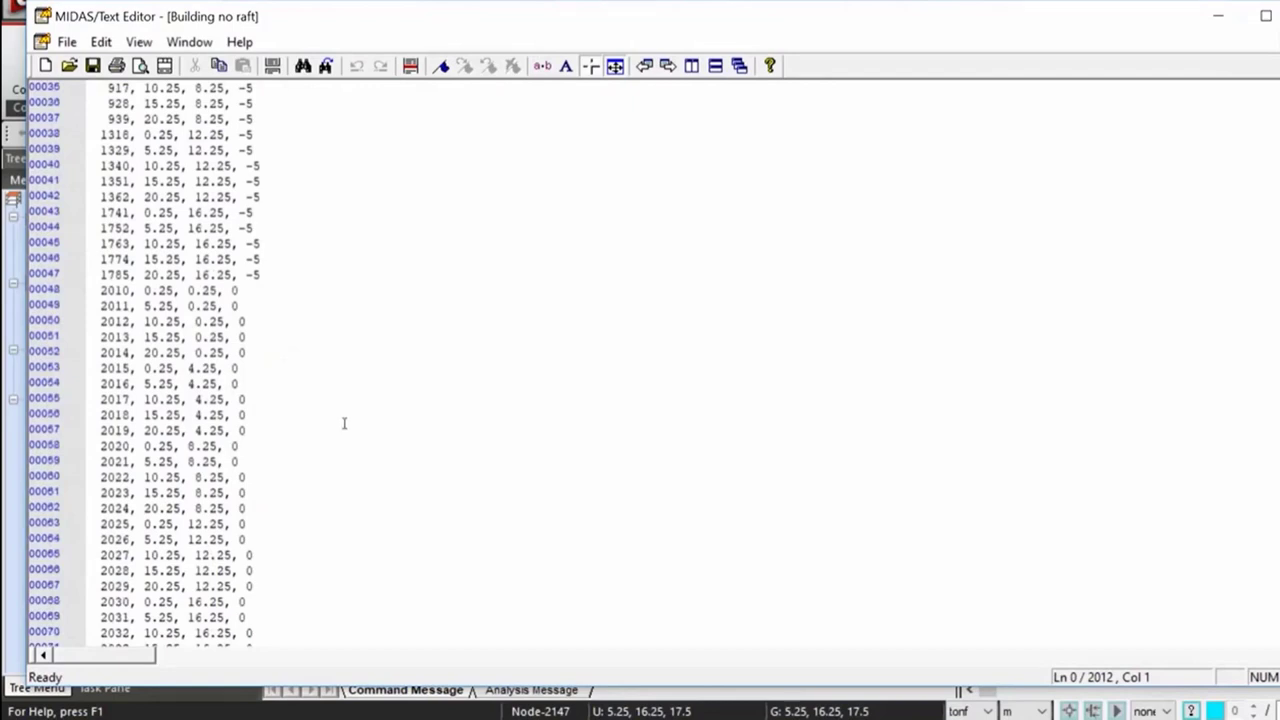
pyautogui.scroll(-20, 344, 423)
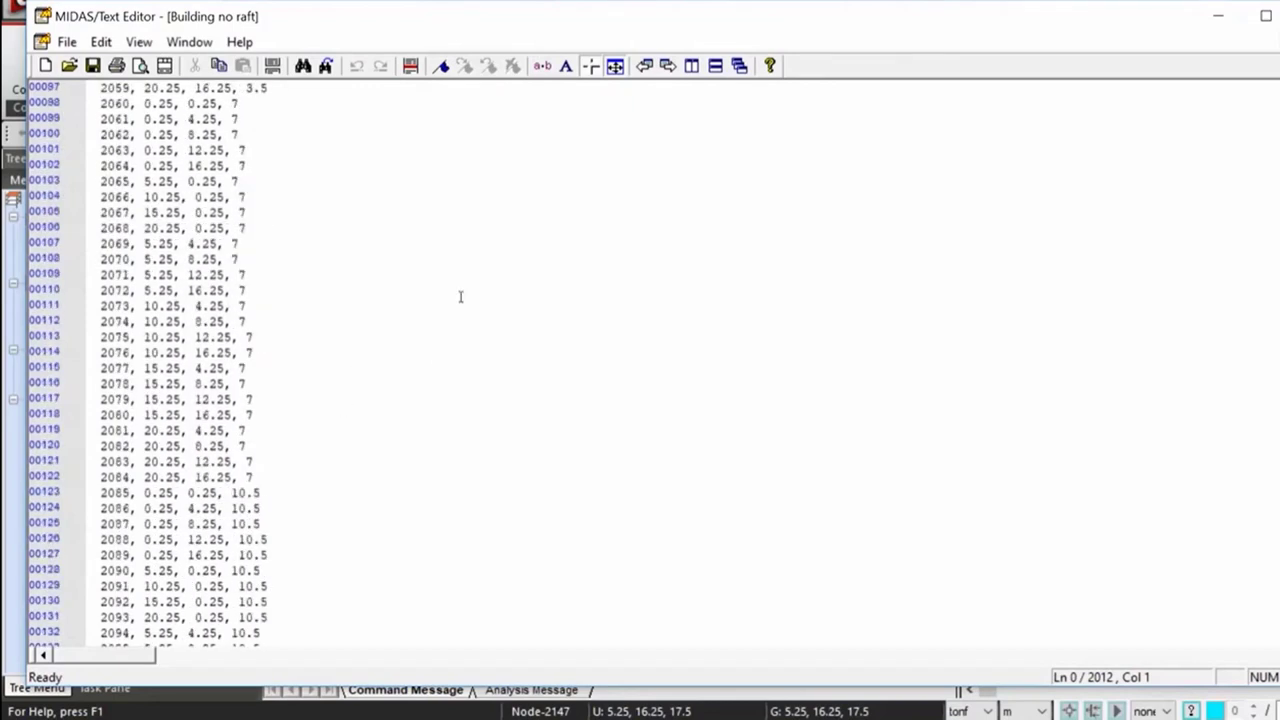
pyautogui.scroll(-20, 450, 590)
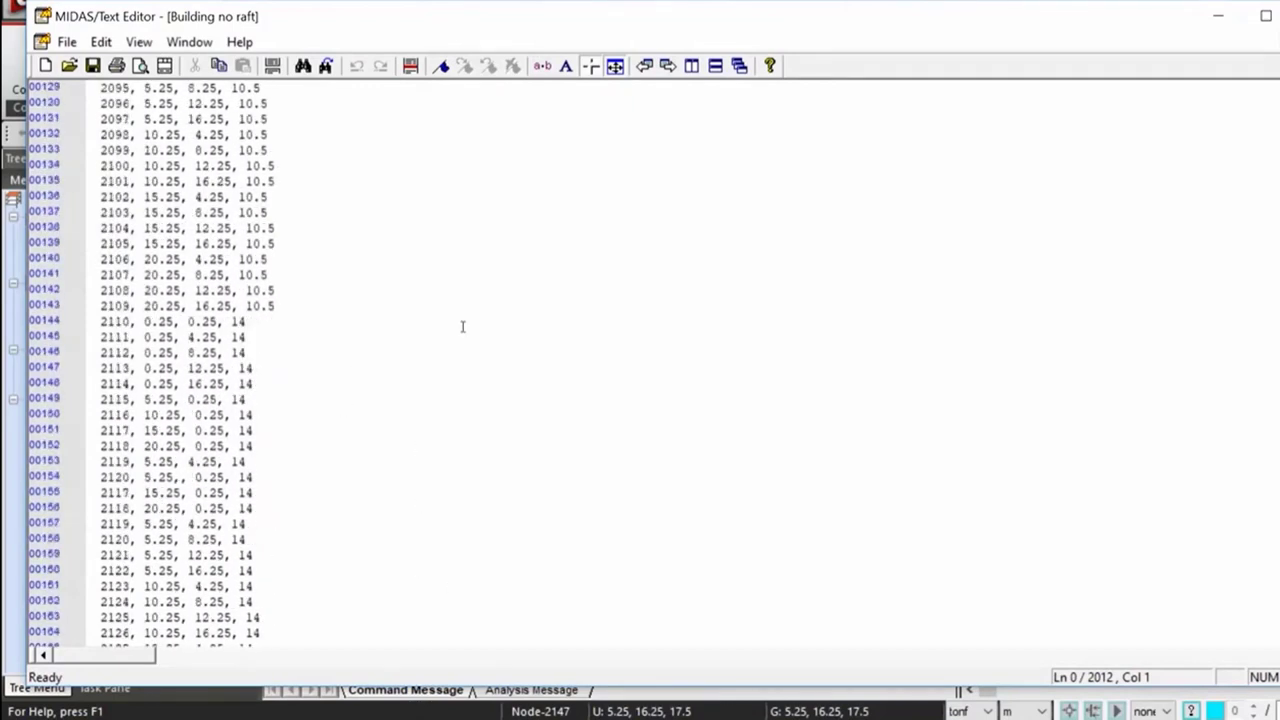
pyautogui.scroll(-14, 440, 345)
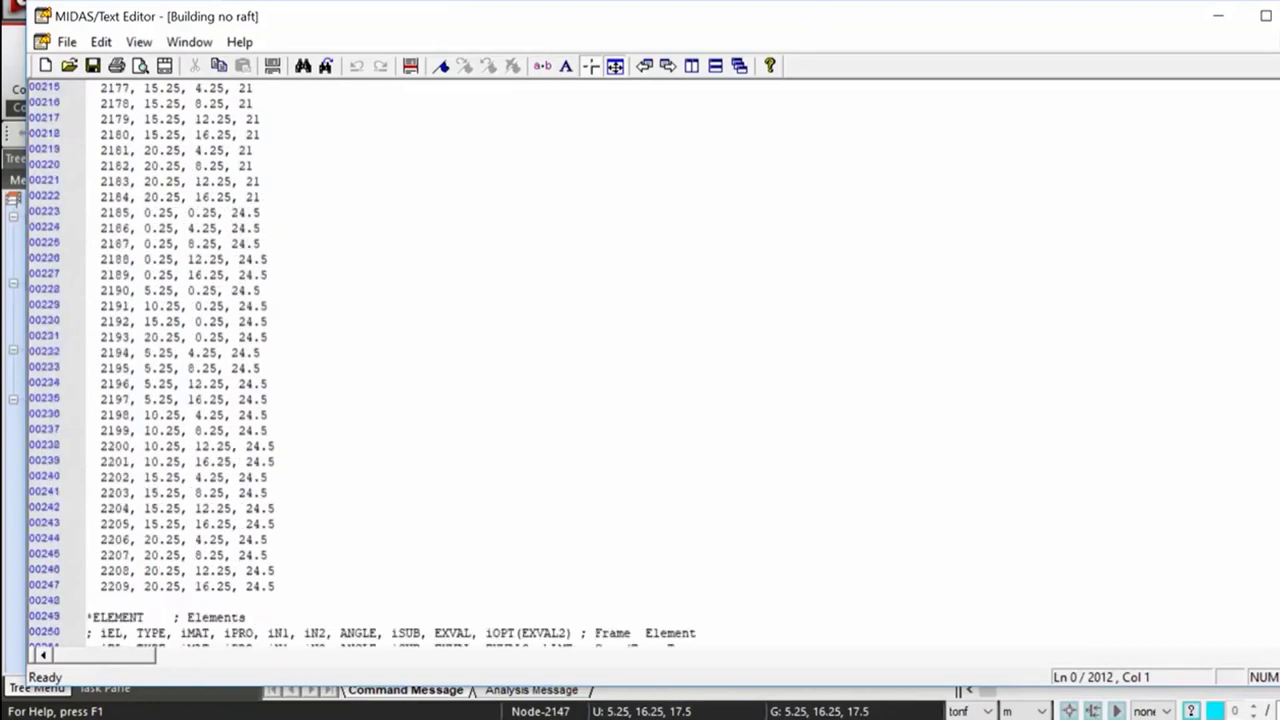
pyautogui.scroll(-20, 640, 360)
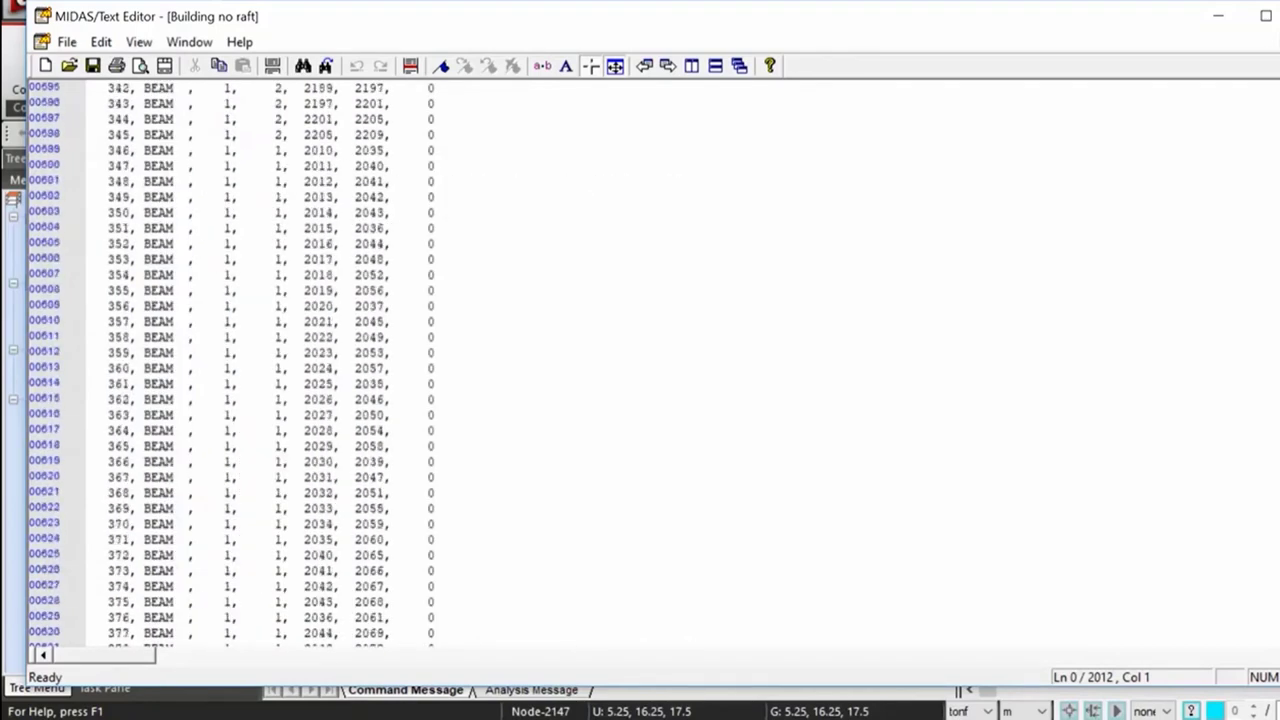
# Examine the beam load entries in the exported text file through the end of the CVazotea load case, and leave the text editor.
pyautogui.scroll(-20, 1270, 434)
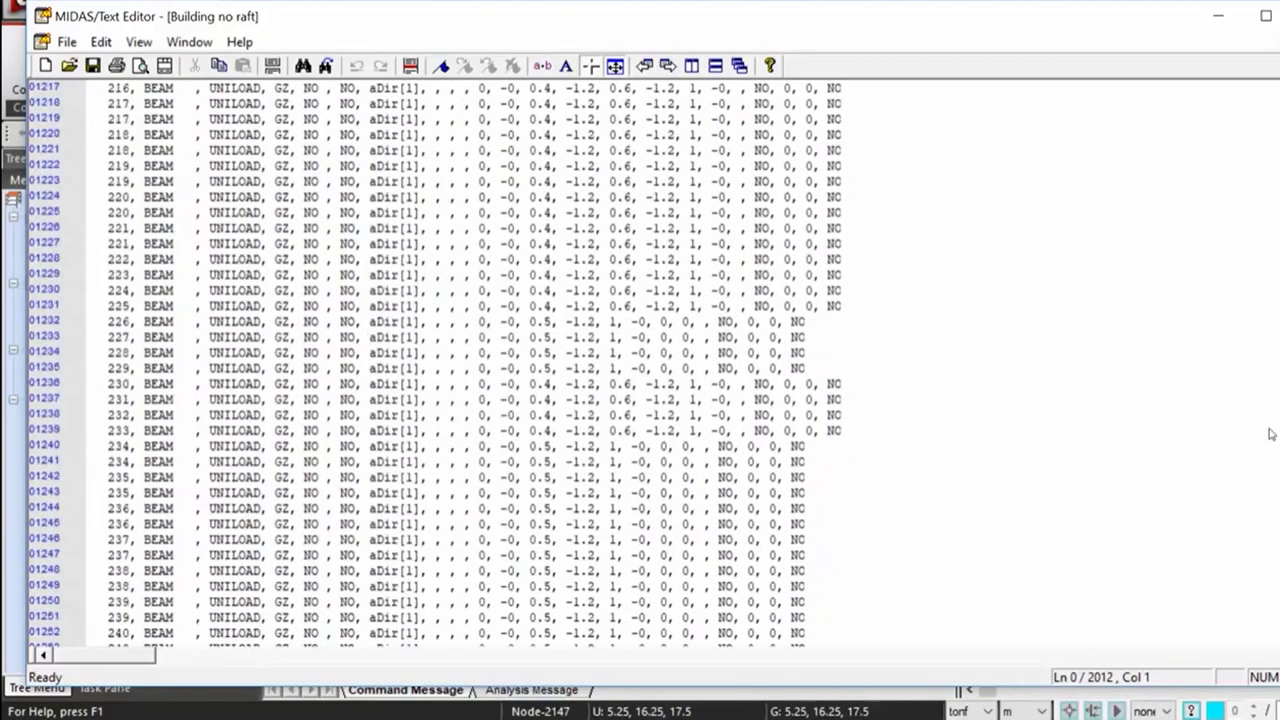
pyautogui.scroll(-20, 1270, 434)
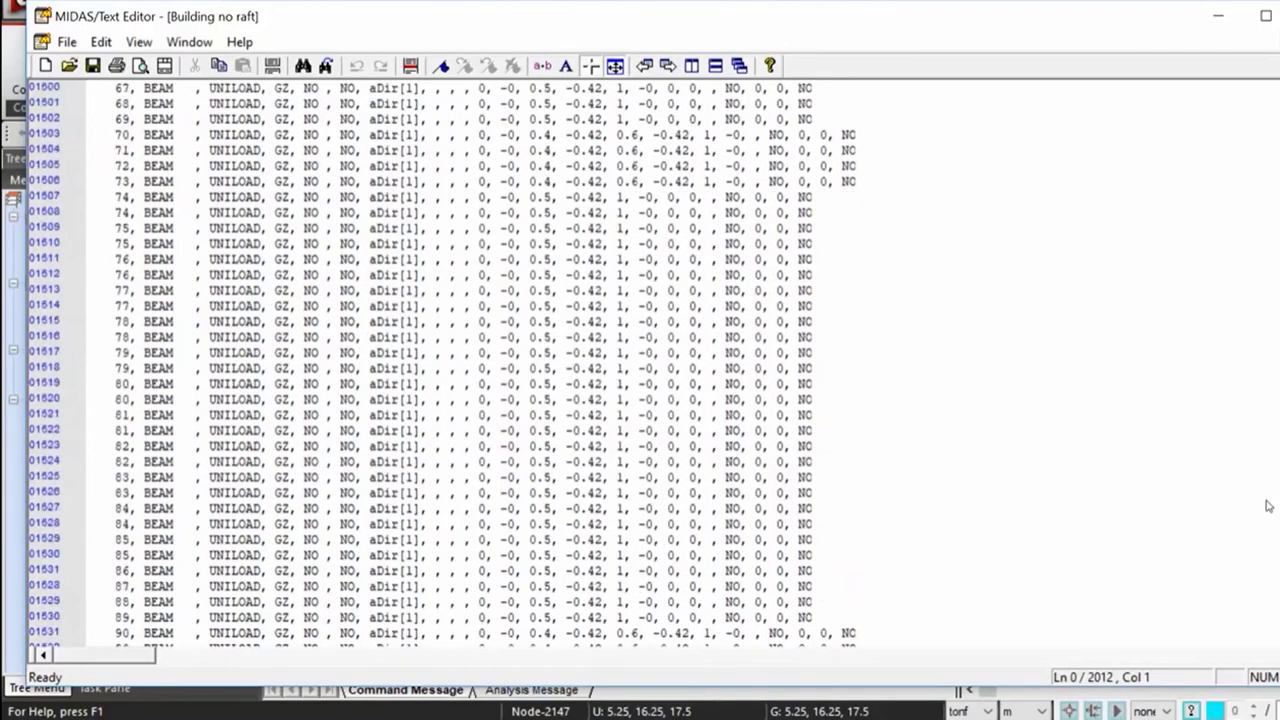
pyautogui.scroll(-20, 1270, 506)
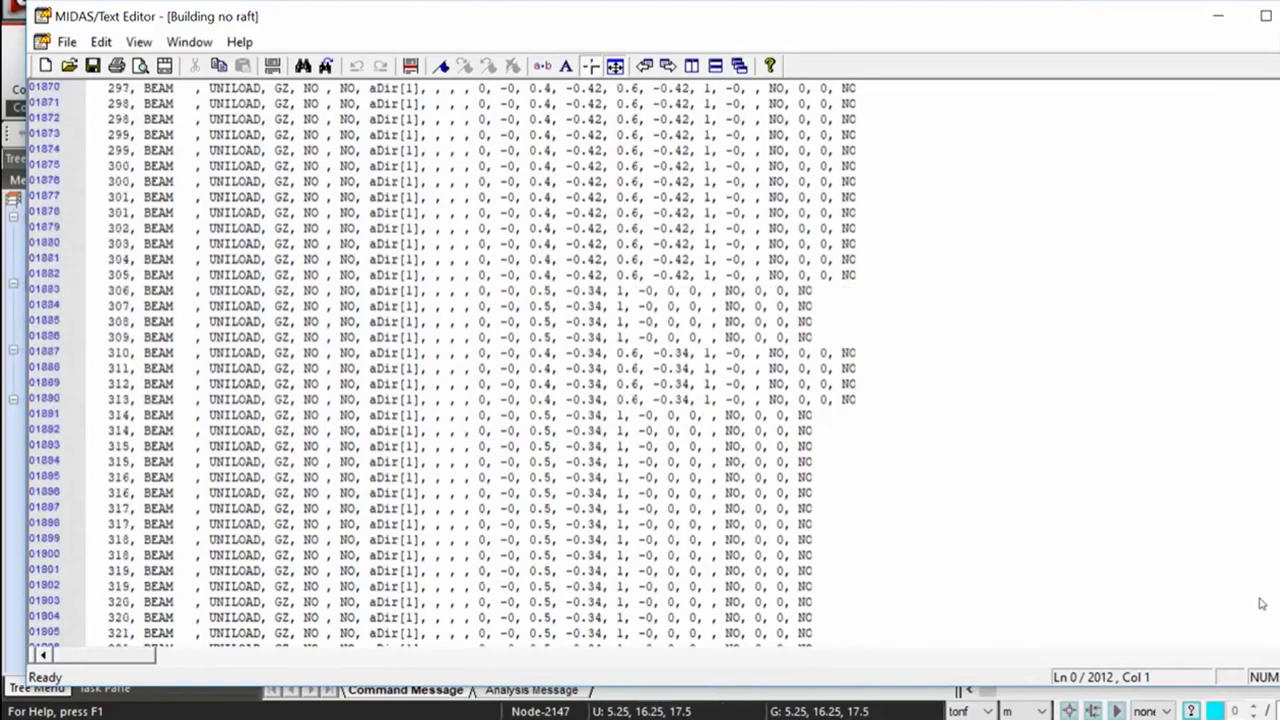
pyautogui.scroll(-20, 1262, 604)
pyautogui.scroll(20, 709, 170)
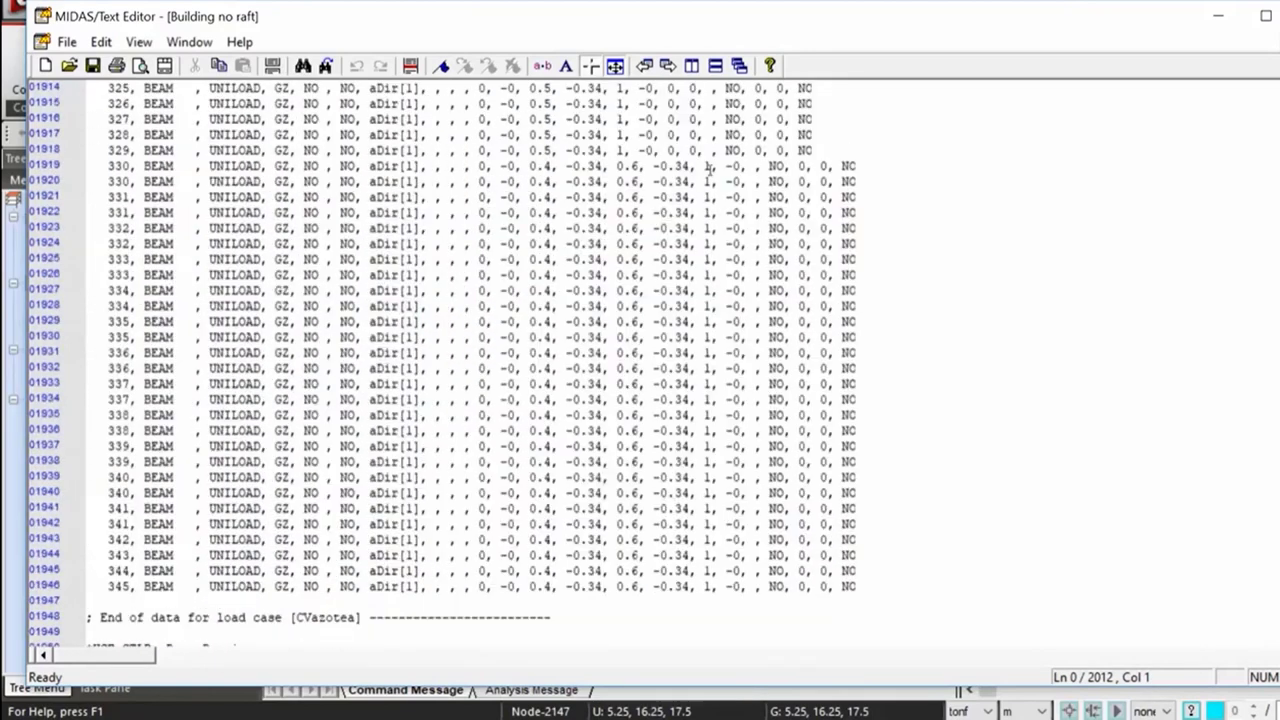
pyautogui.click(1272, 16)
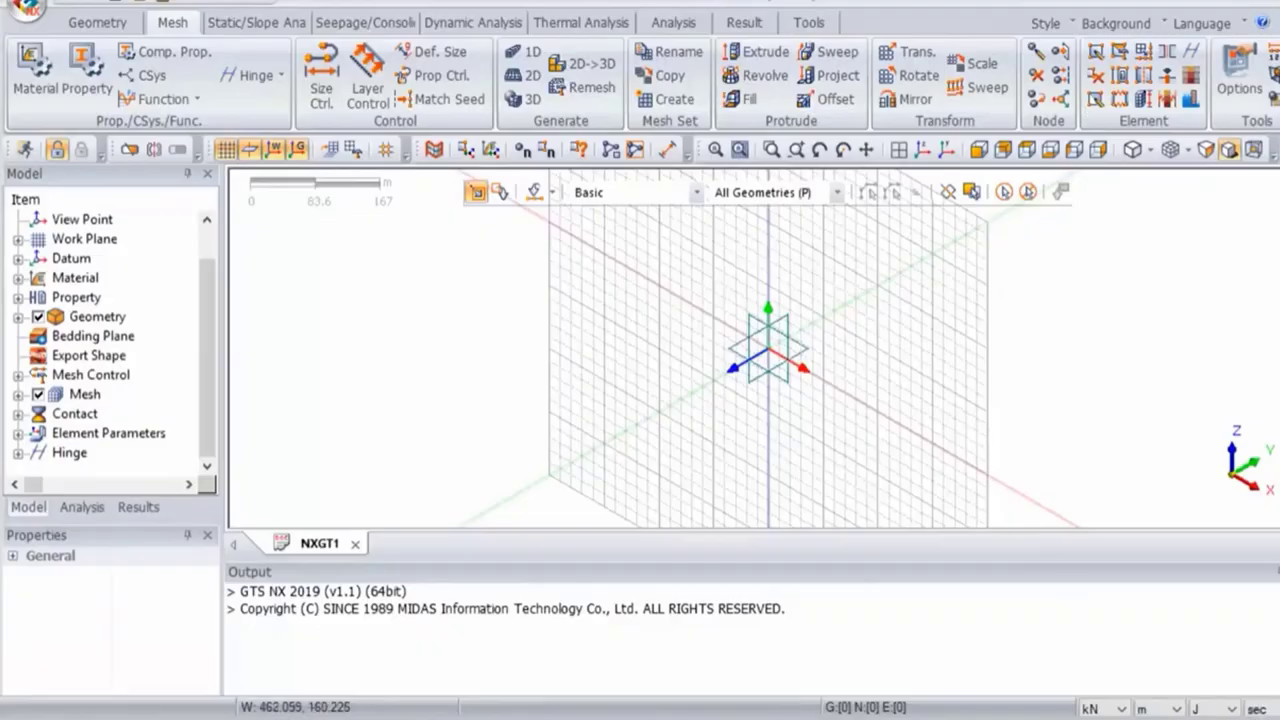
# In GTS NX, import the midas MXT file "Building export to GTS NX" from the Files to share folder.
pyautogui.click(24, 9)
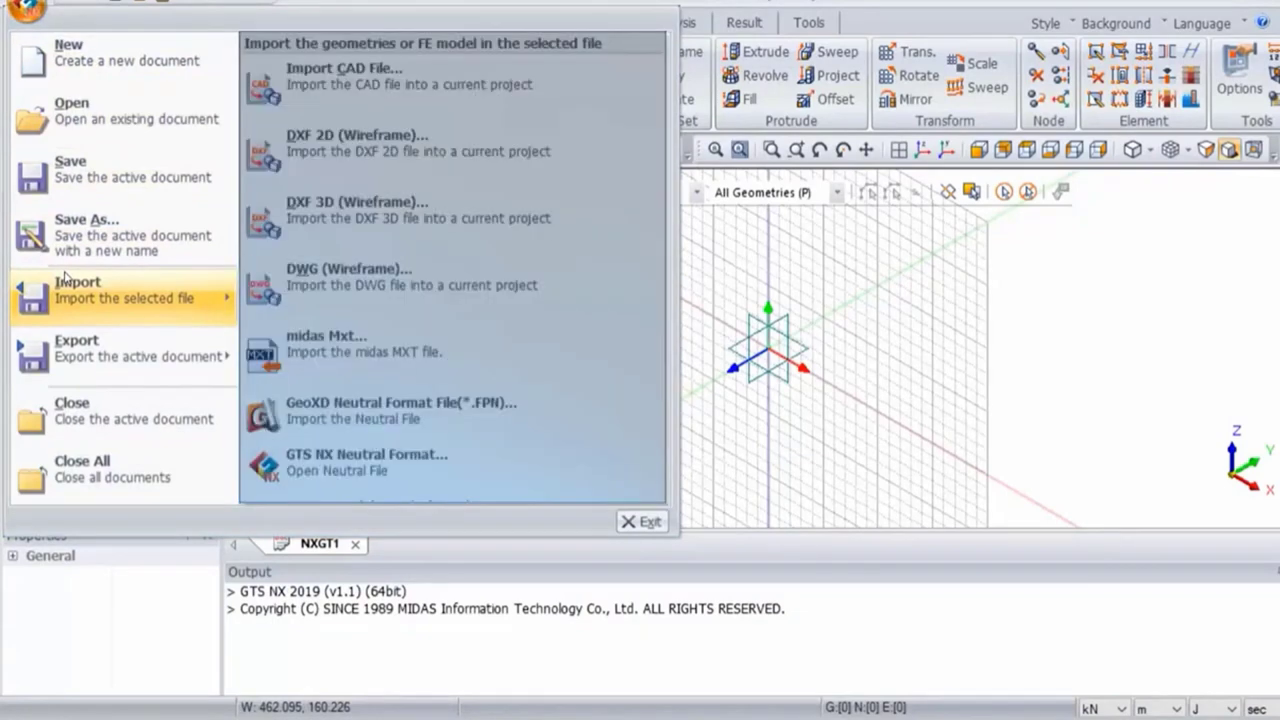
pyautogui.moveTo(65, 278)
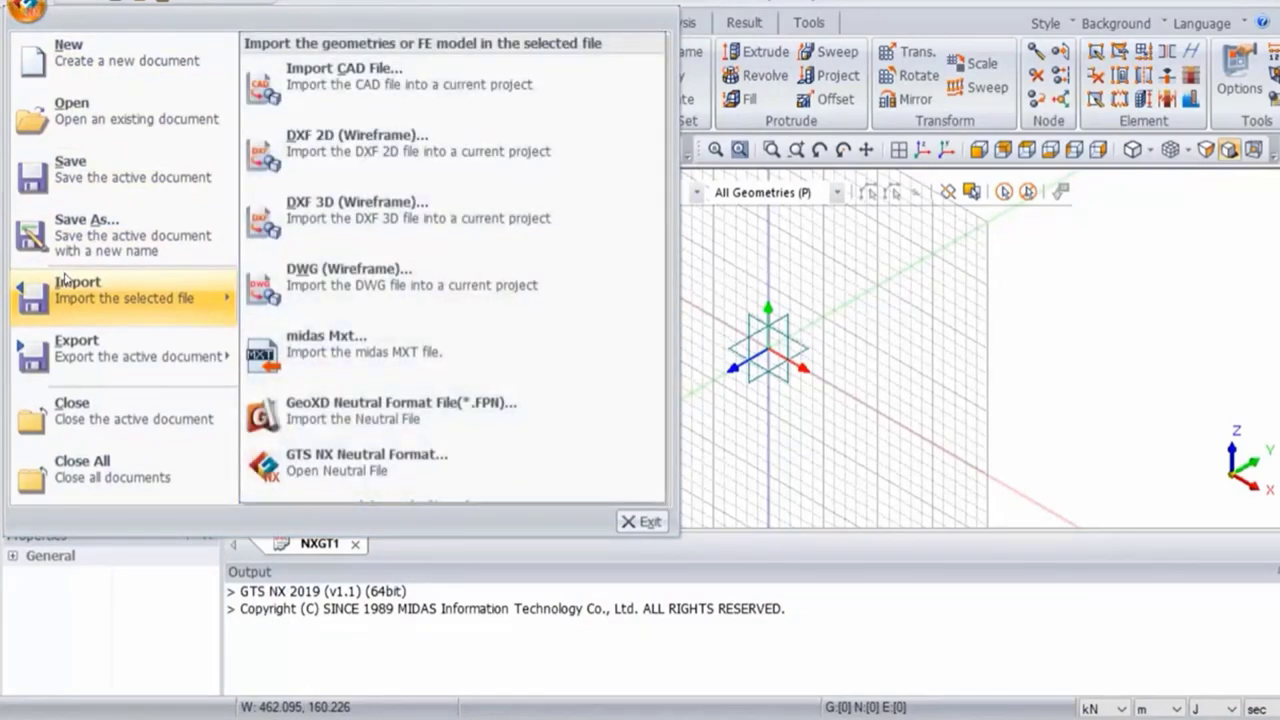
pyautogui.click(369, 355)
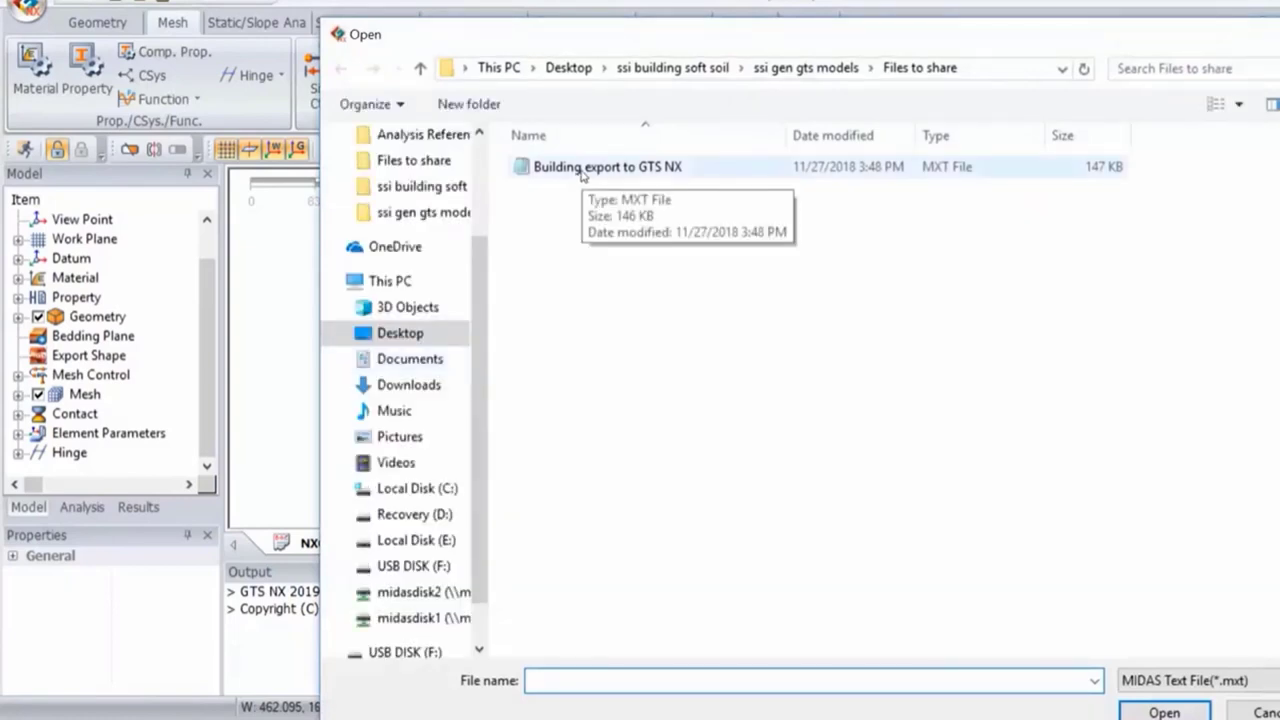
pyautogui.click(583, 168)
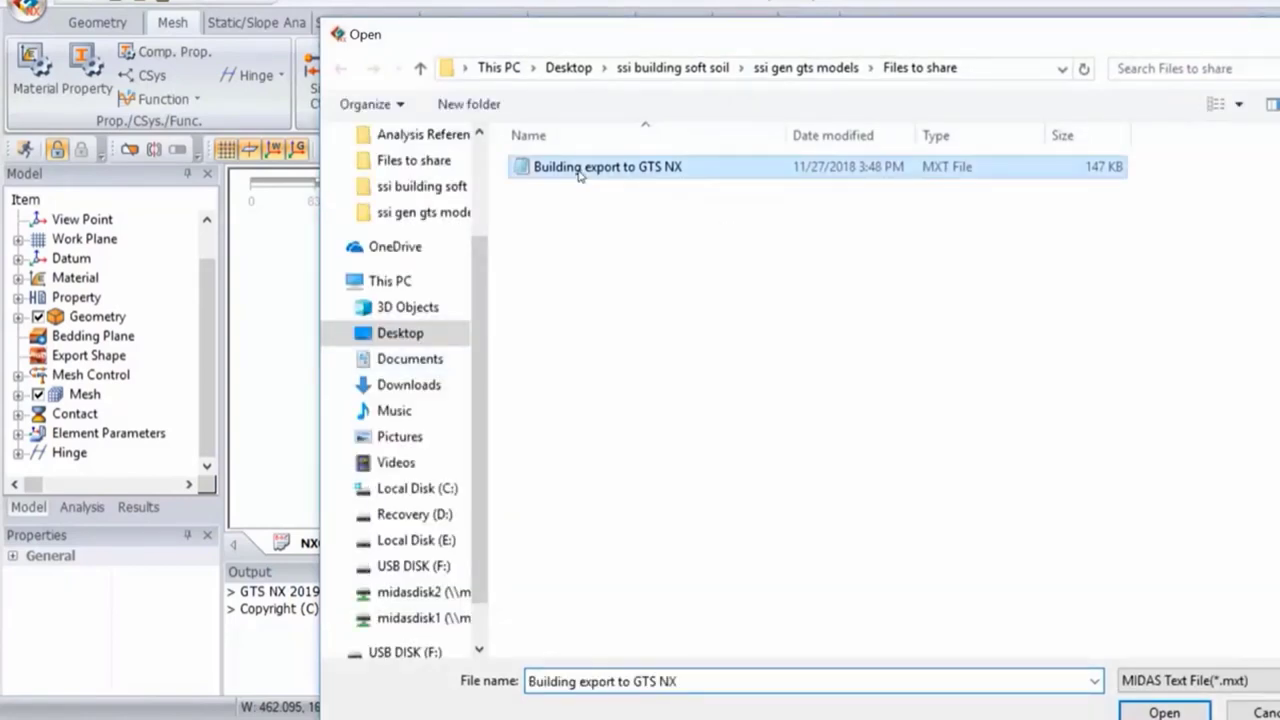
pyautogui.click(1164, 711)
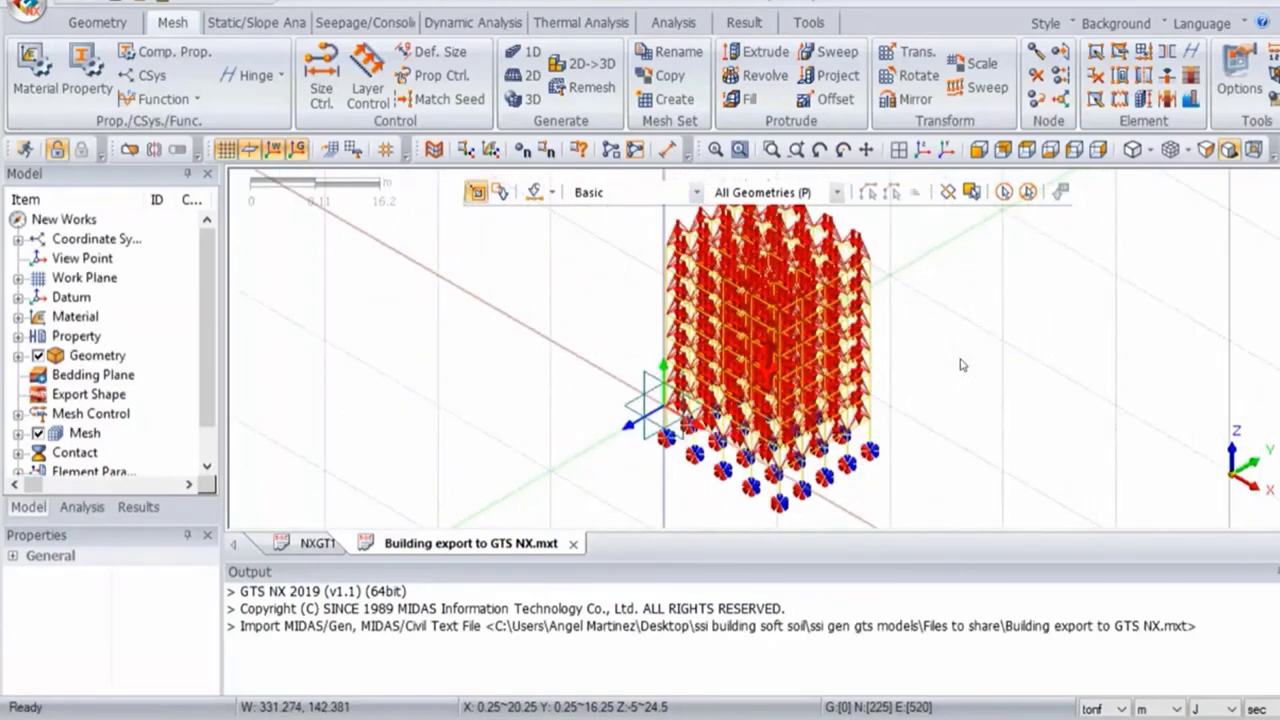
# Delete the imported constraints at the column bases from boundary condition set 1.
pyautogui.scroll(1, 798, 343)
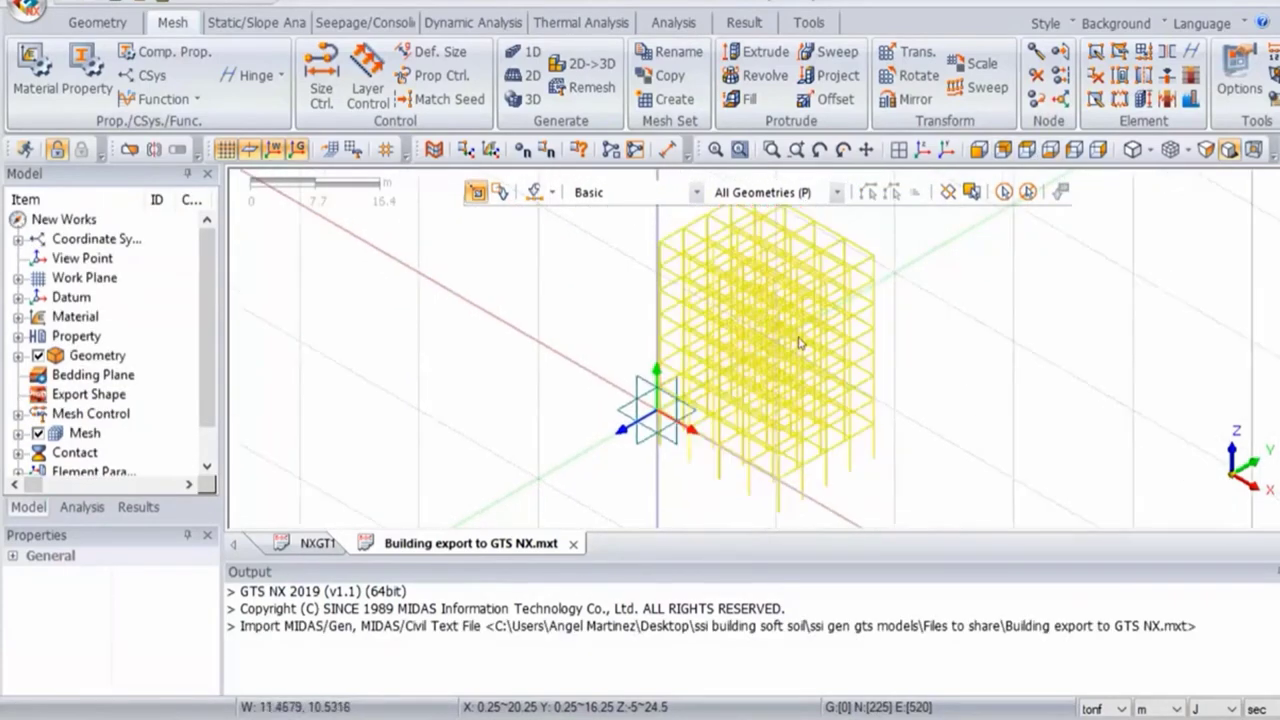
pyautogui.moveTo(798, 343); pyautogui.dragTo(790, 245, button='middle')
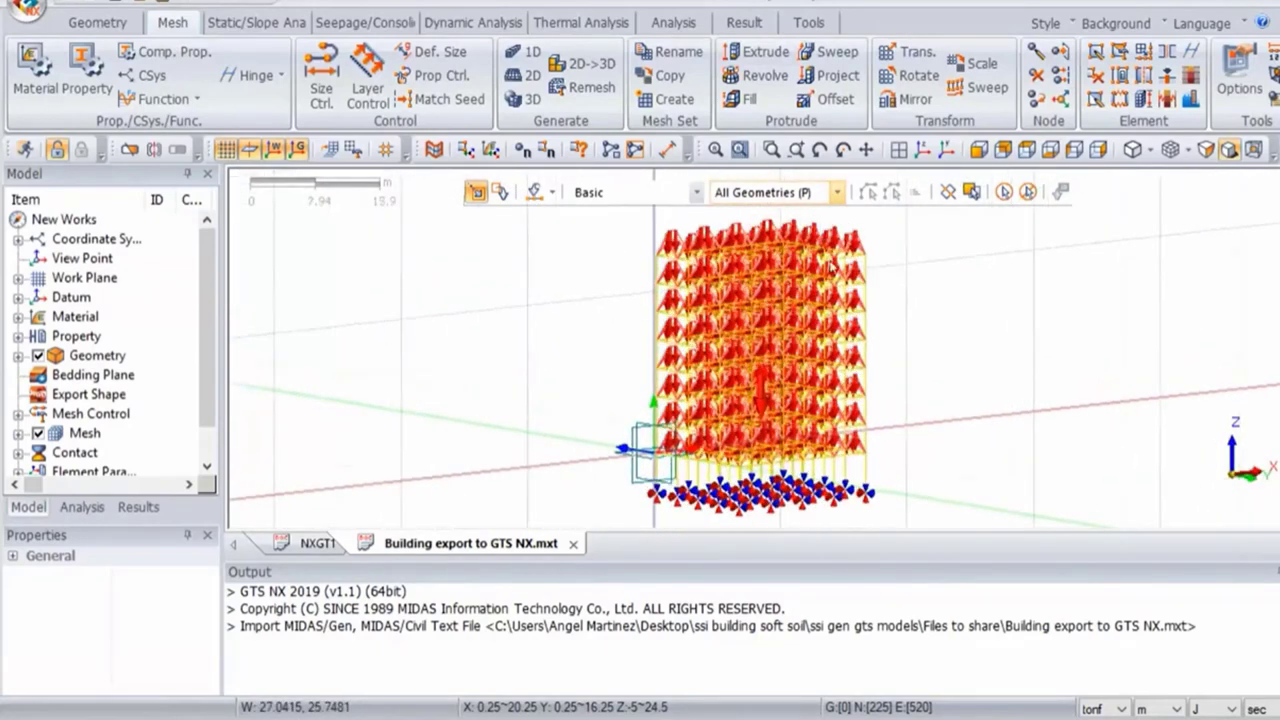
pyautogui.moveTo(760, 480); pyautogui.dragTo(741, 536, button='middle')
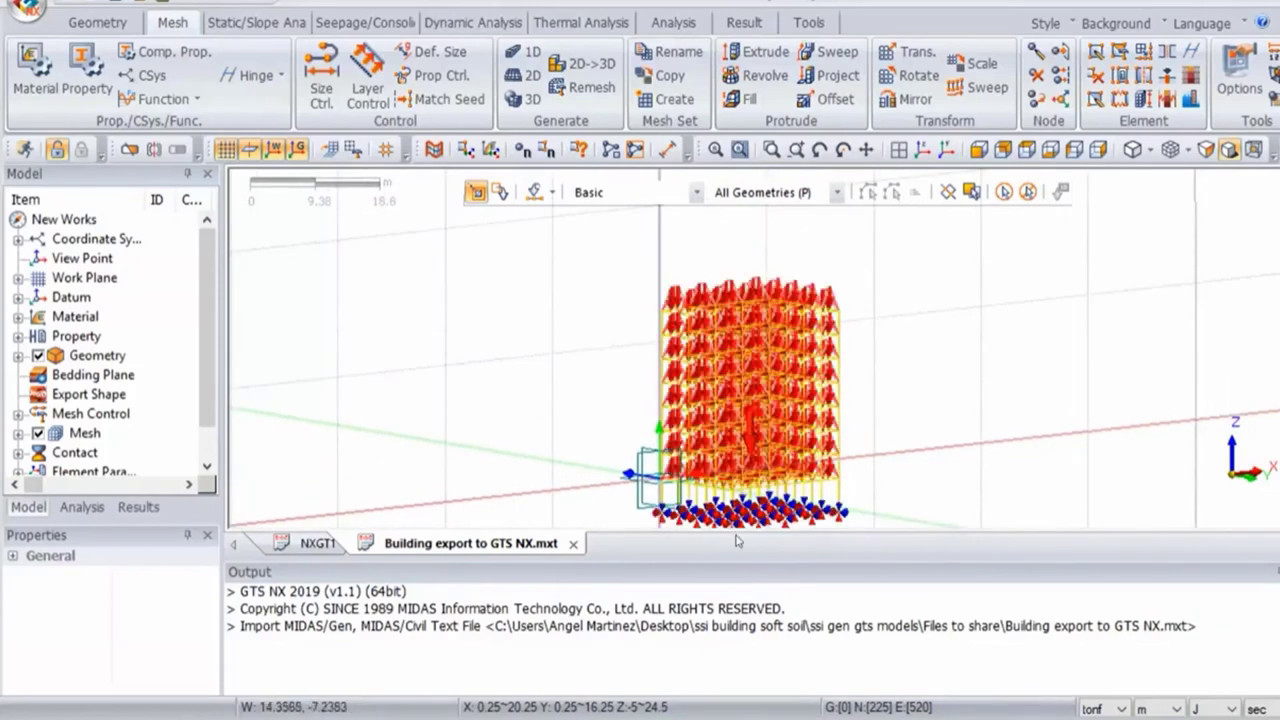
pyautogui.click(82, 507)
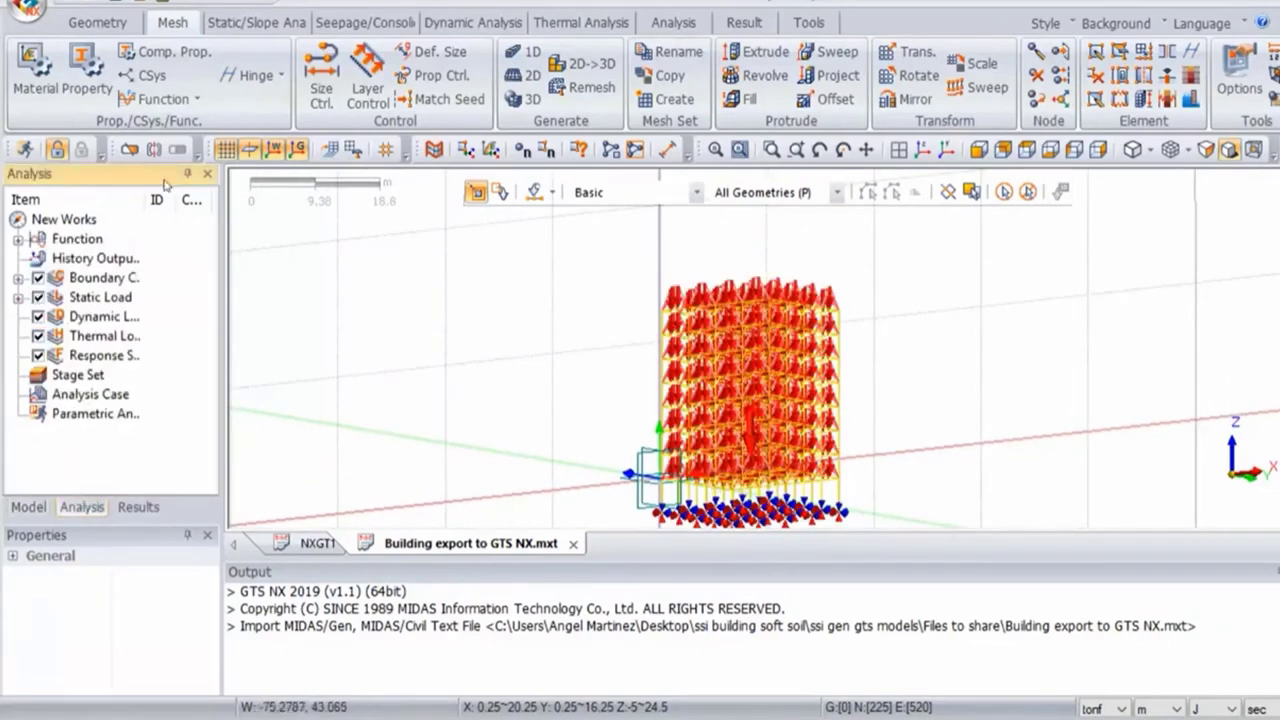
pyautogui.click(18, 277)
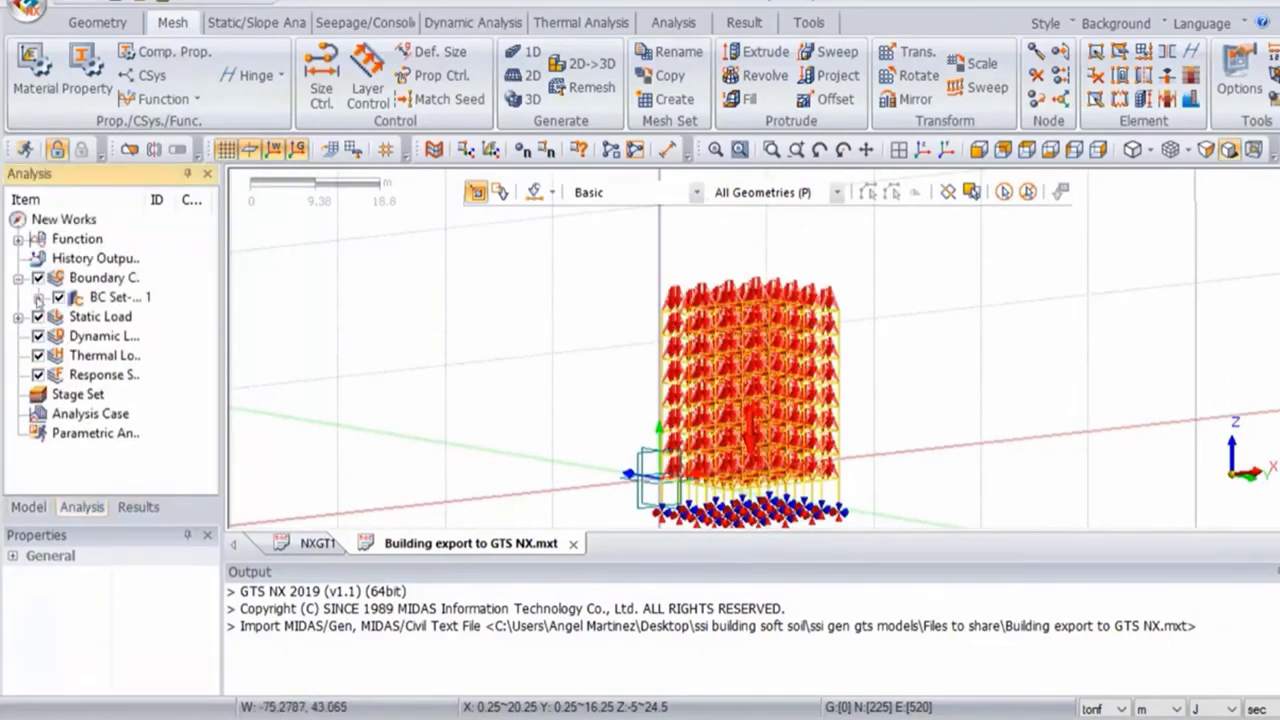
pyautogui.click(38, 297)
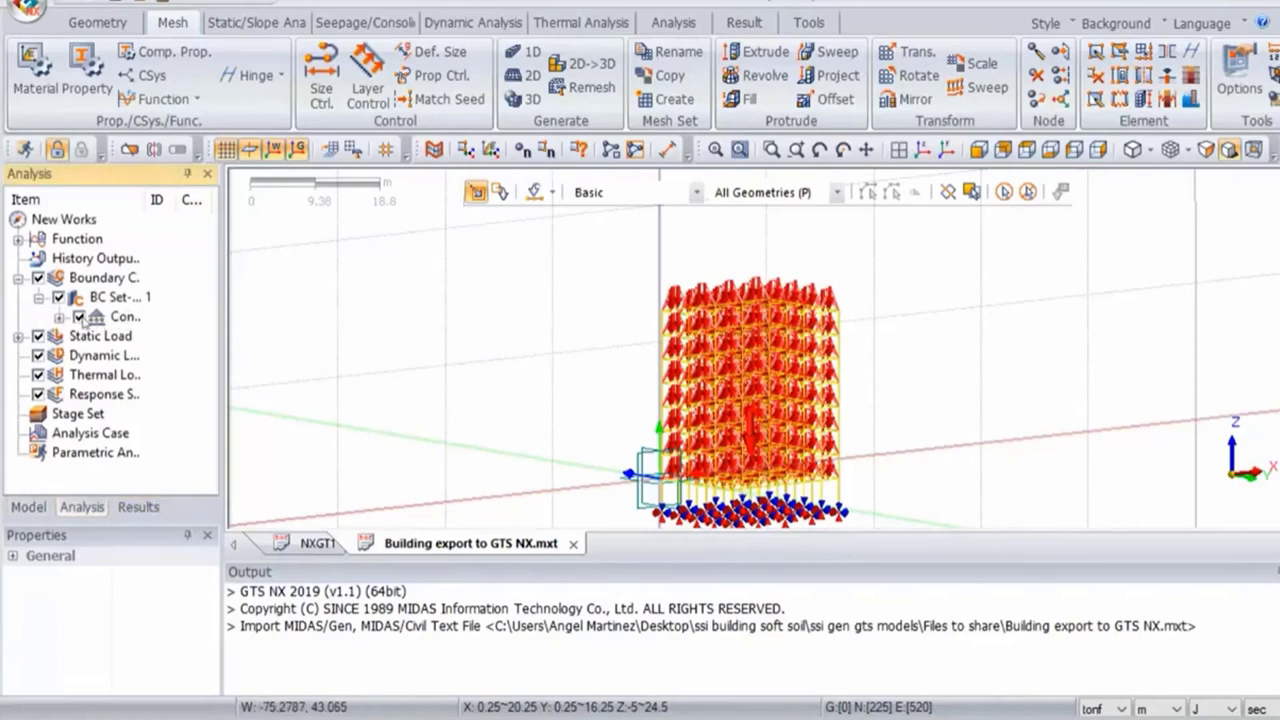
pyautogui.click(79, 317)
pyautogui.click(79, 317)
pyautogui.click(124, 317)
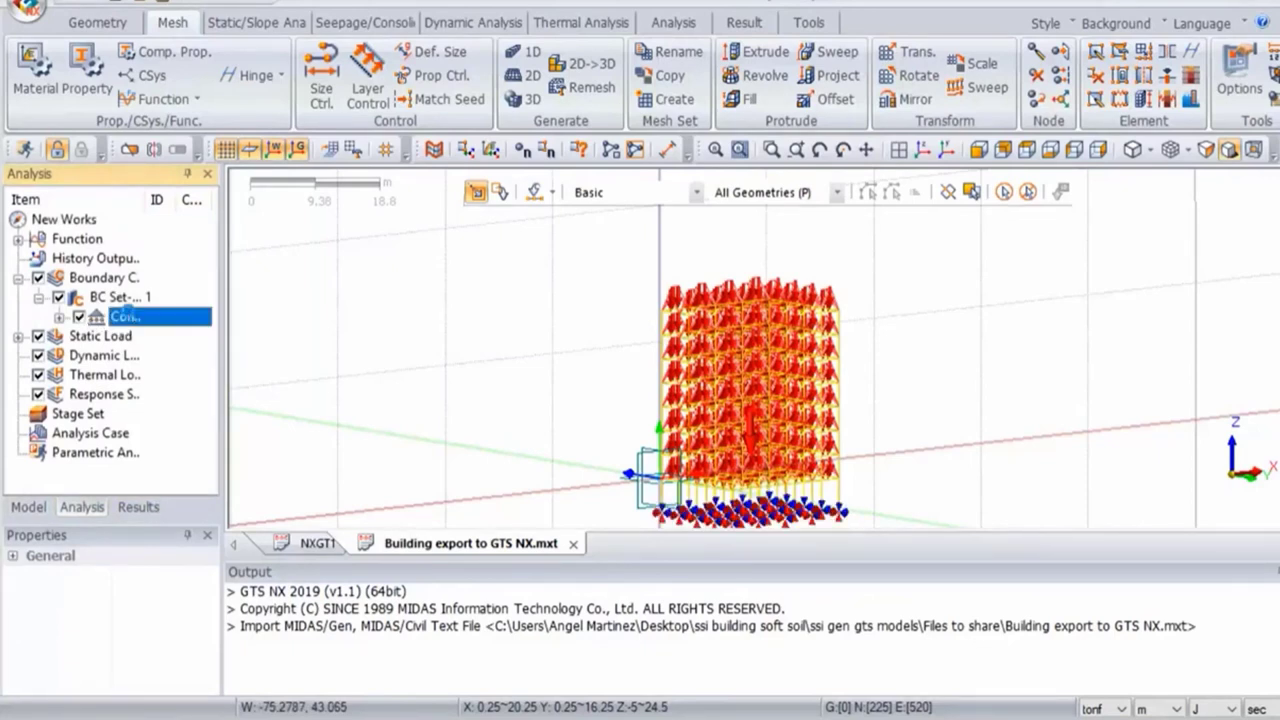
pyautogui.press('Delete')
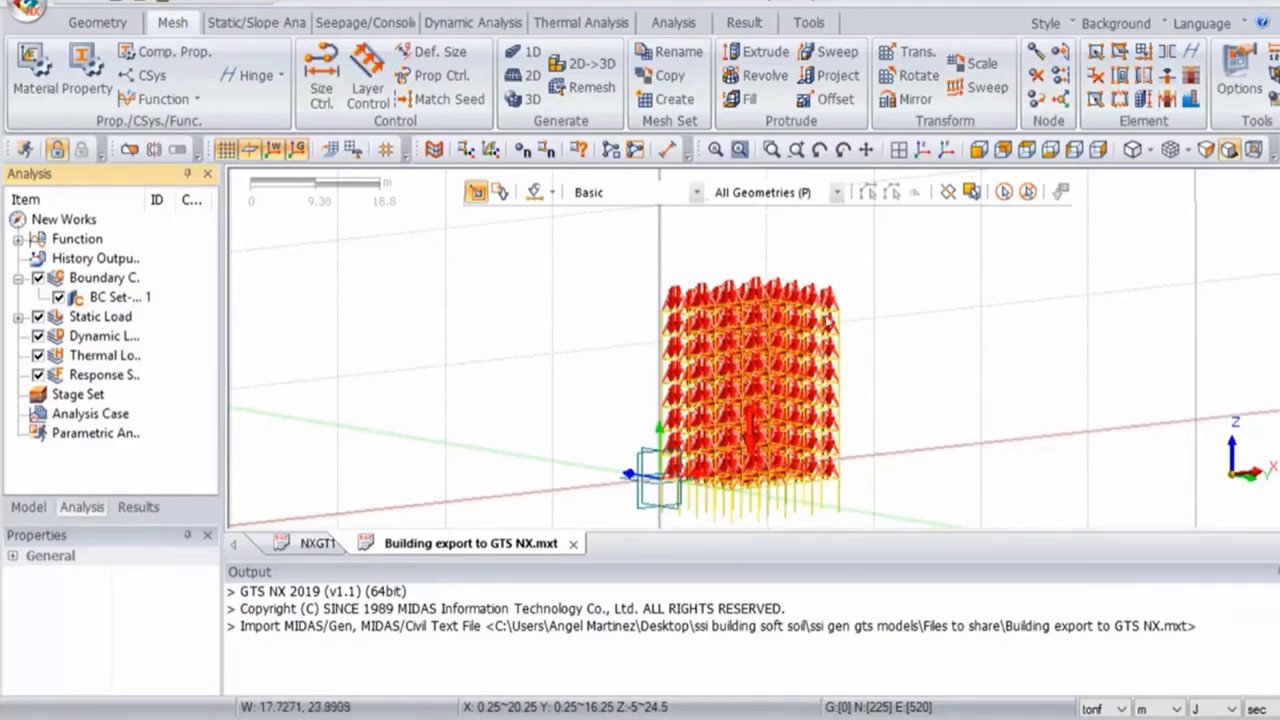
# Toggle the display of static load sets 1 and 3, leaving set 3 hidden and the beam loads of set 1 shown.
pyautogui.click(19, 317)
pyautogui.click(58, 336)
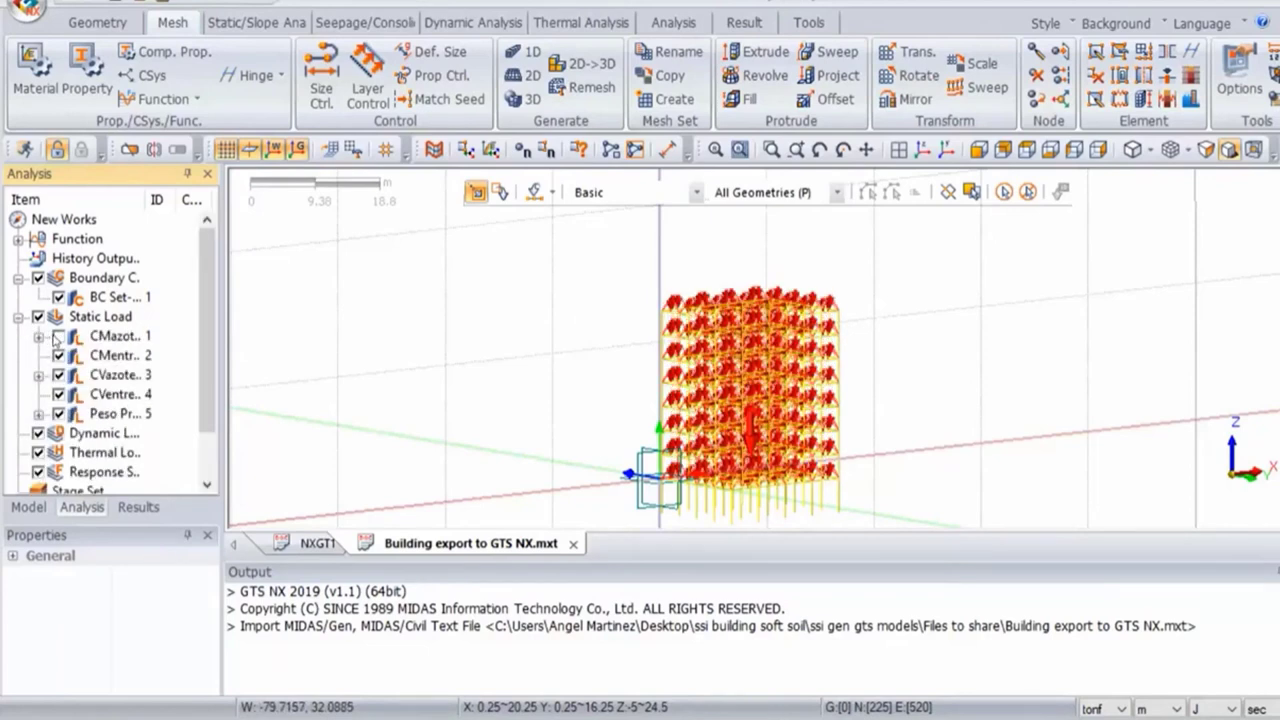
pyautogui.click(58, 375)
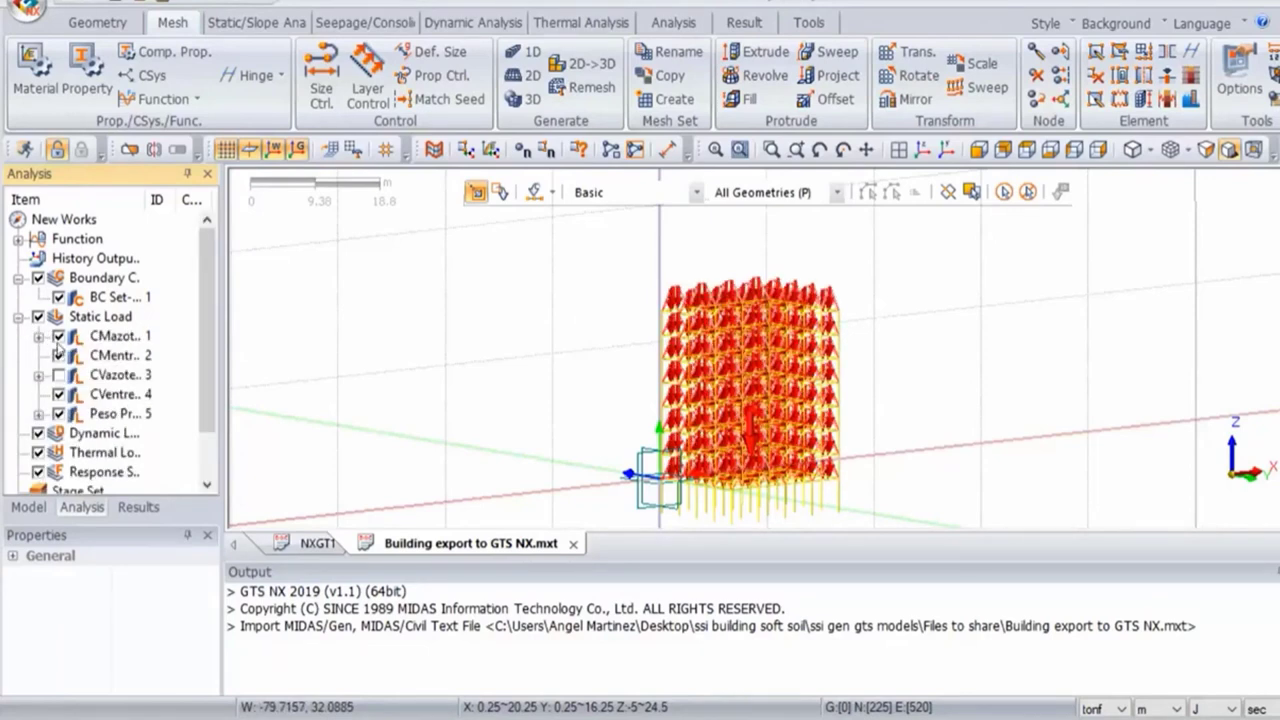
pyautogui.click(58, 413)
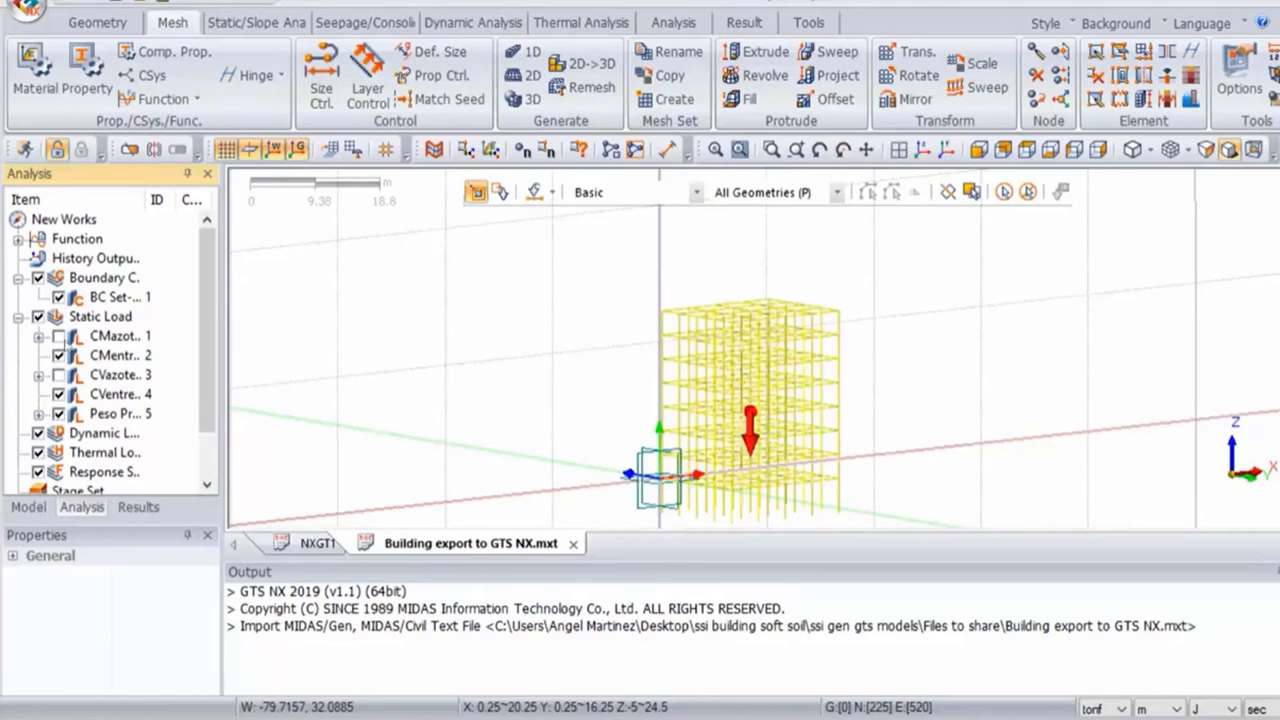
pyautogui.click(60, 338)
pyautogui.scroll(1, 730, 289)
pyautogui.scroll(5, 730, 289)
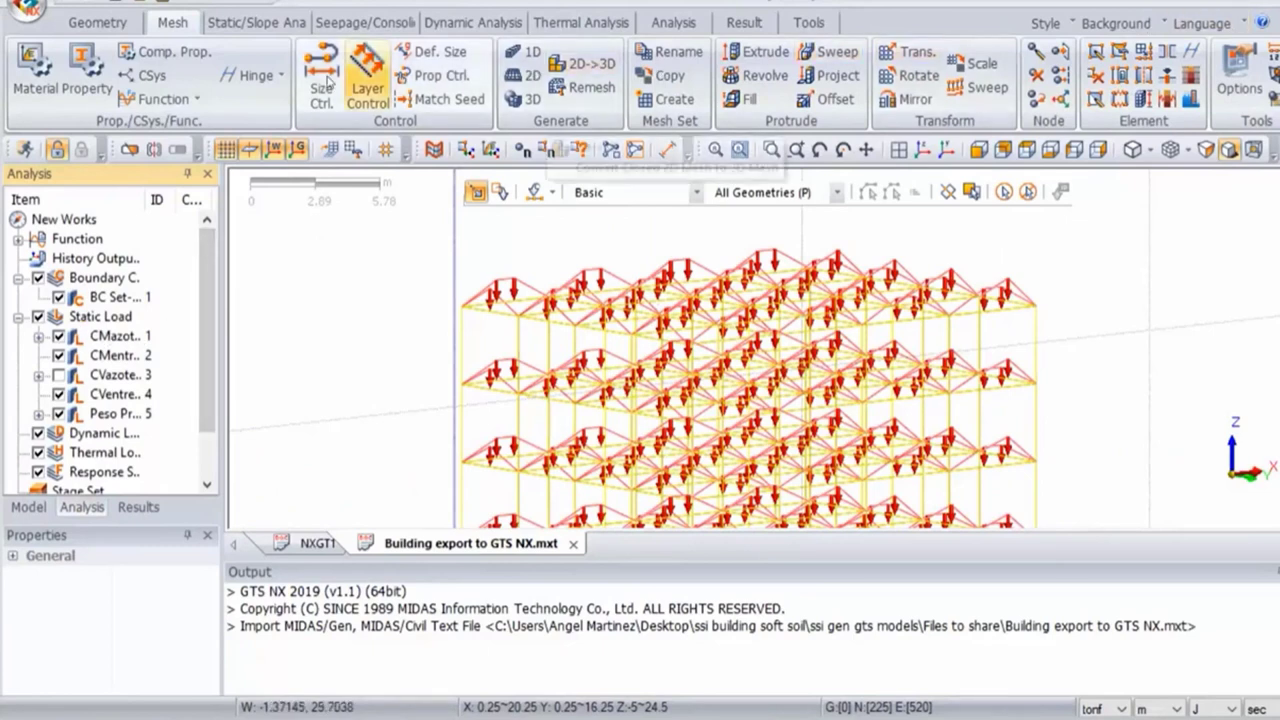
# View the line beam load definition and close it without adding a load.
pyautogui.click(256, 22)
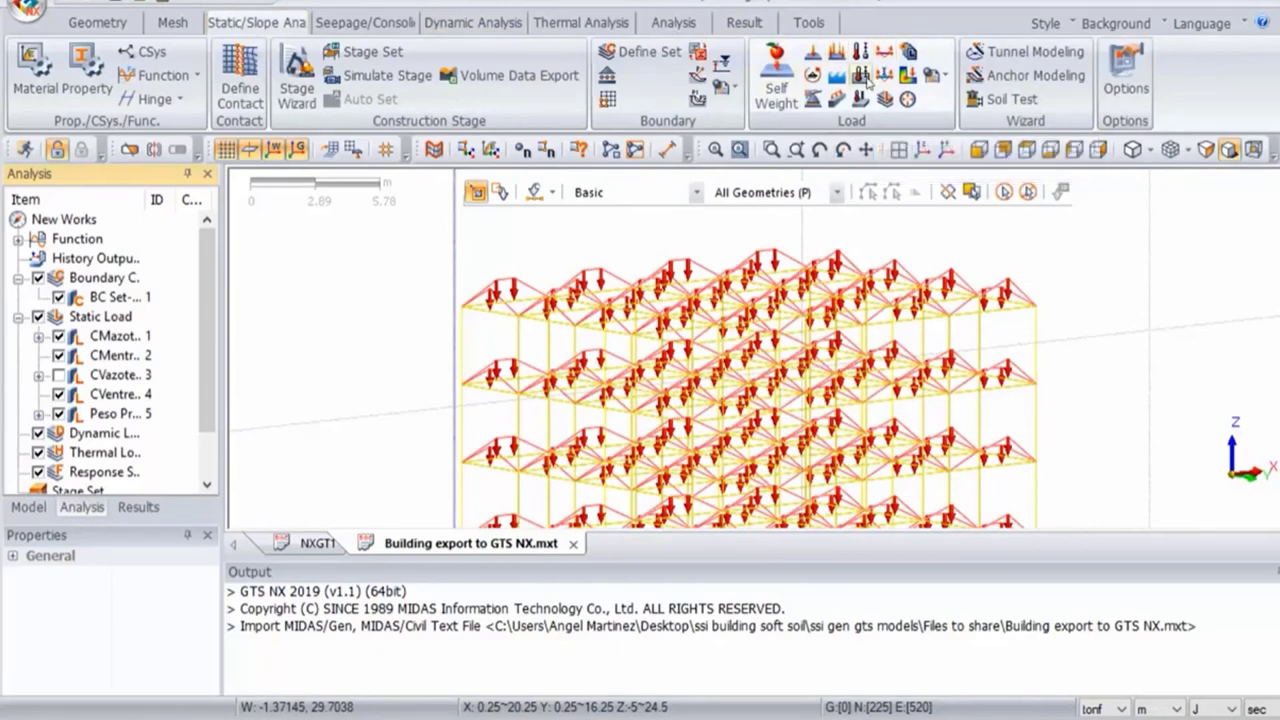
pyautogui.click(838, 98)
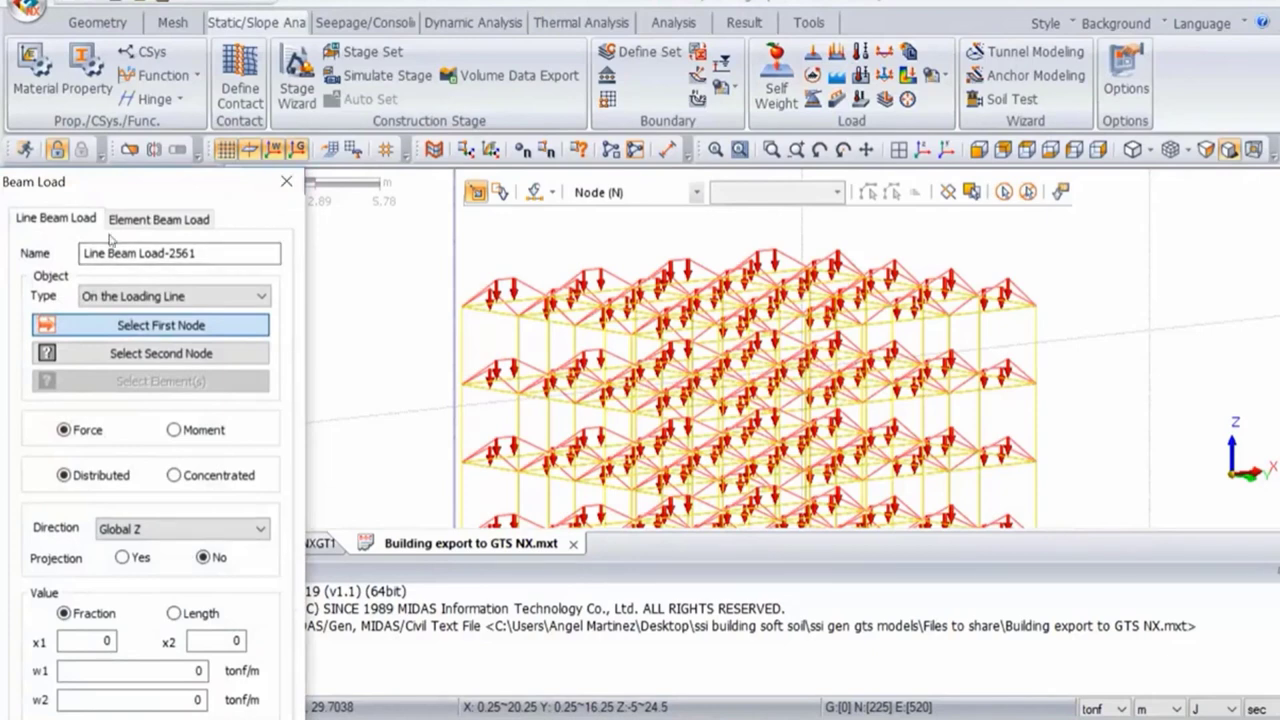
pyautogui.click(286, 182)
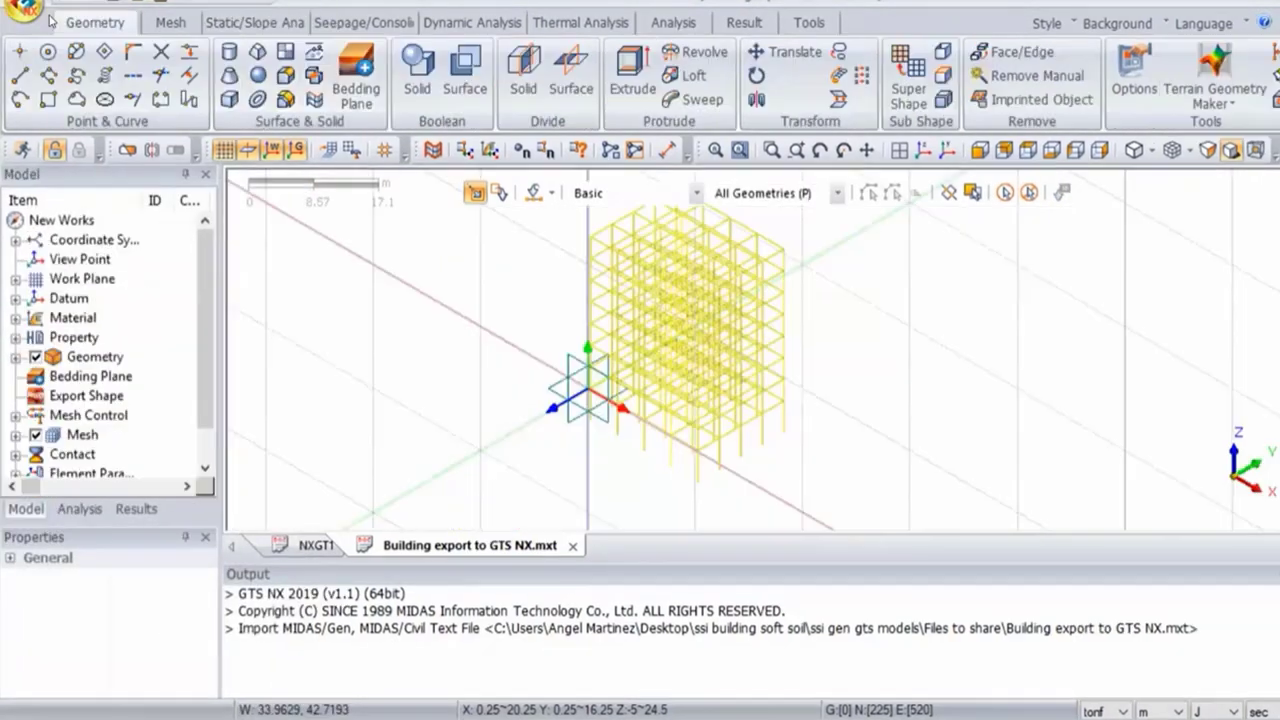
# Import the Parasolid CAD file "3D Ground" from the Files to share folder into the building model, with metres as length unit.
pyautogui.click(22, 12)
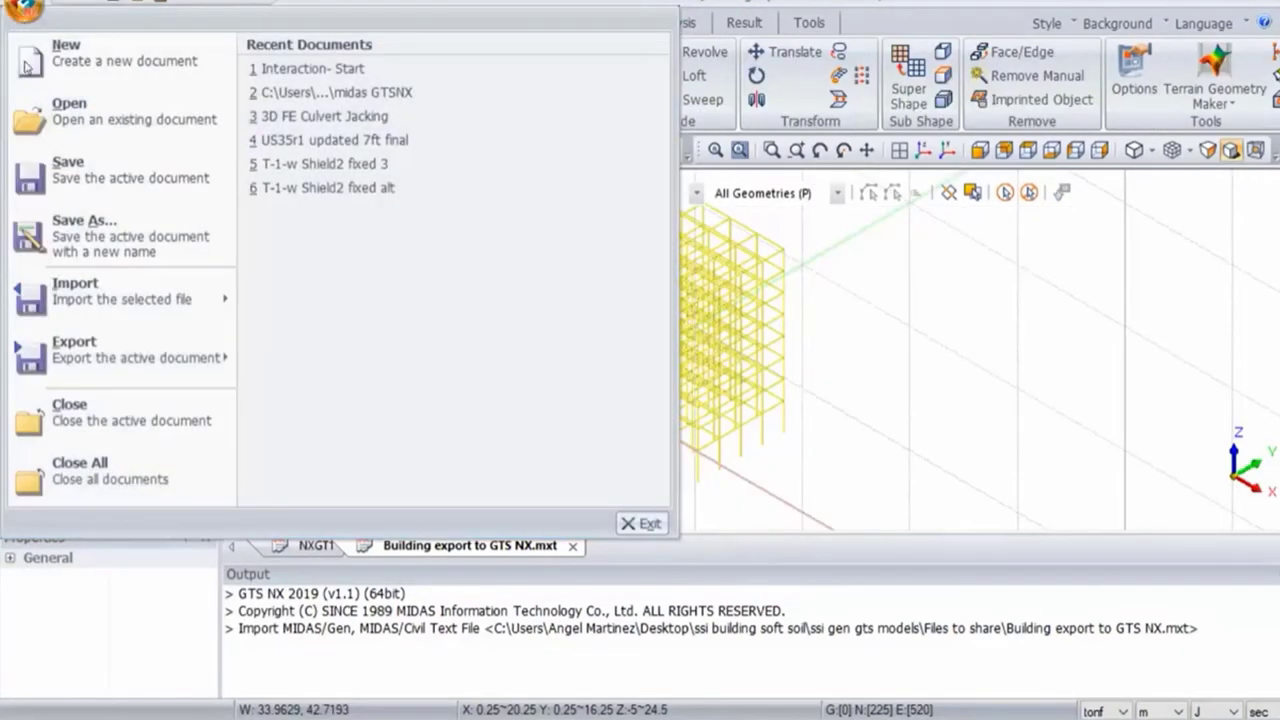
pyautogui.moveTo(100, 285)
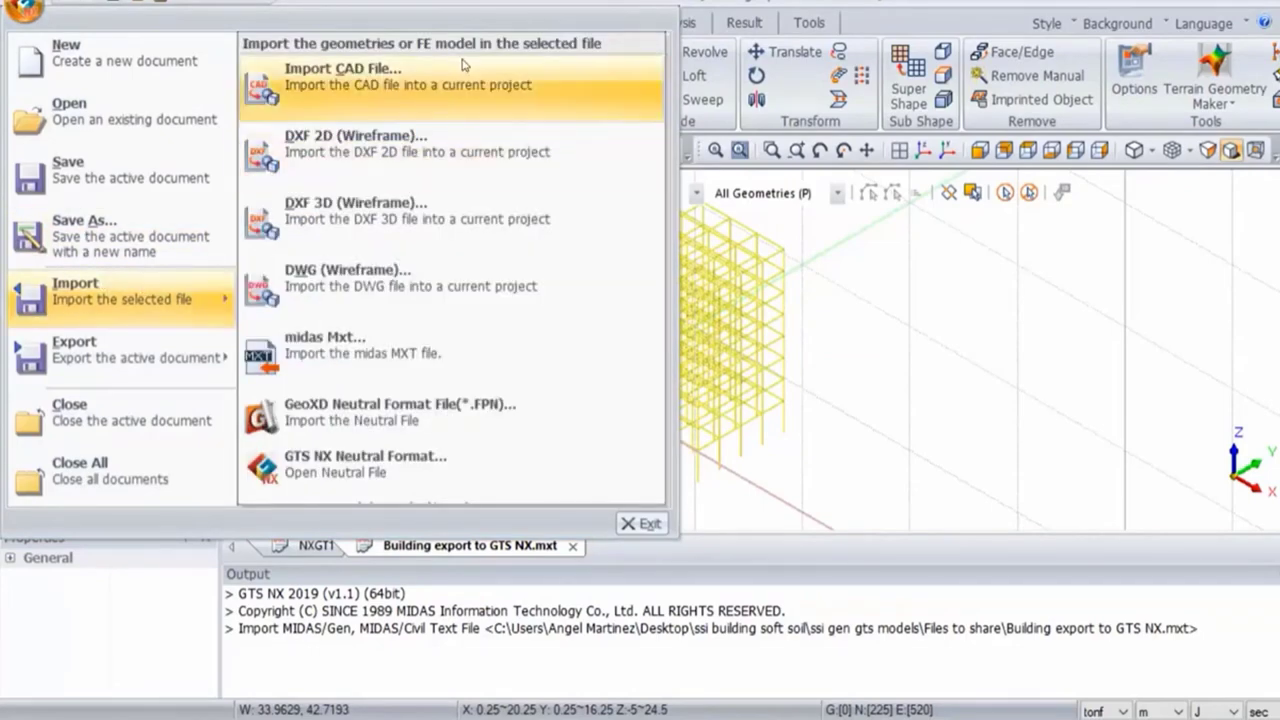
pyautogui.click(430, 76)
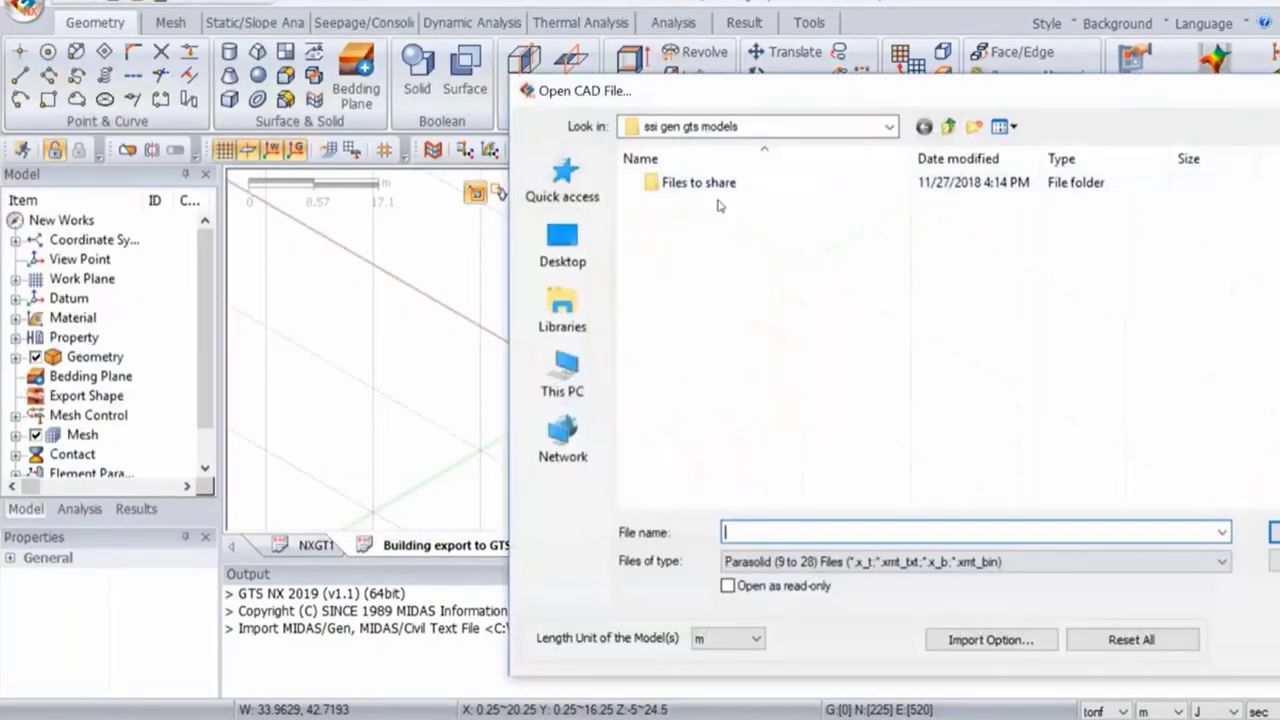
pyautogui.doubleClick(700, 182)
pyautogui.doubleClick(705, 183)
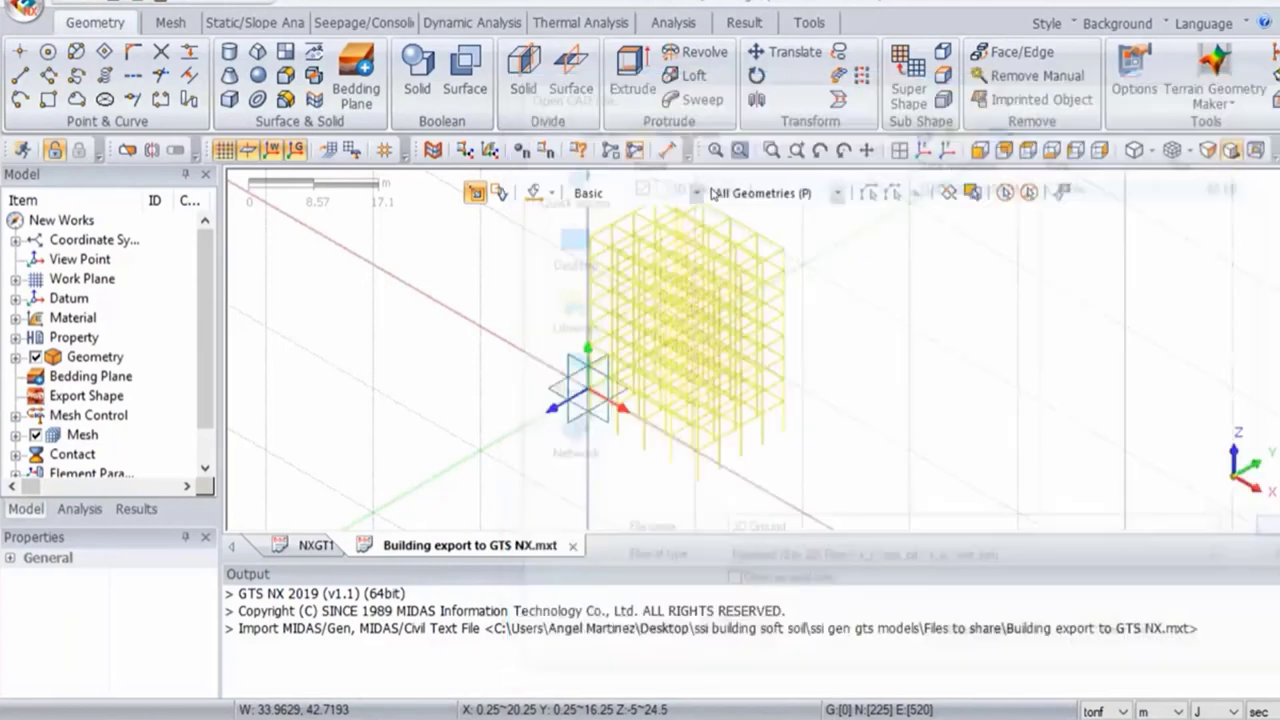
# Shrink the output pane to enlarge the model view, and examine the building's position on the imported ground block.
pyautogui.scroll(4, 795, 300)
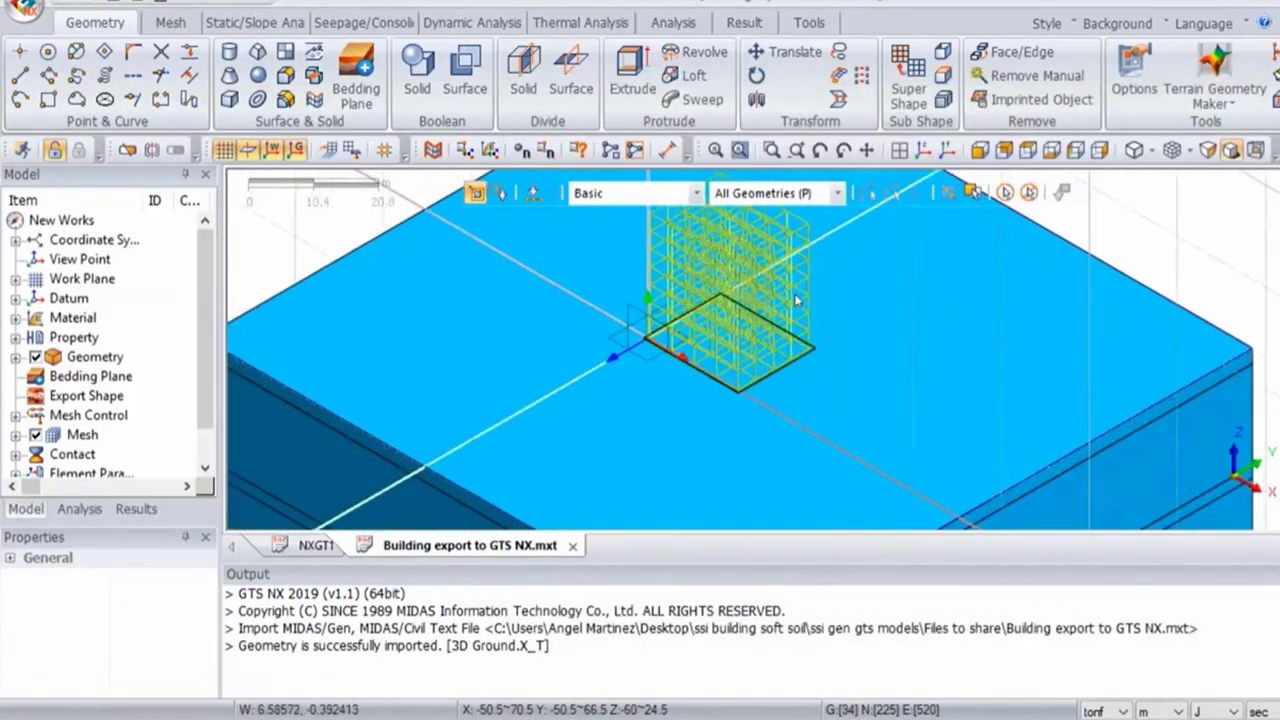
pyautogui.scroll(-3, 1016, 336)
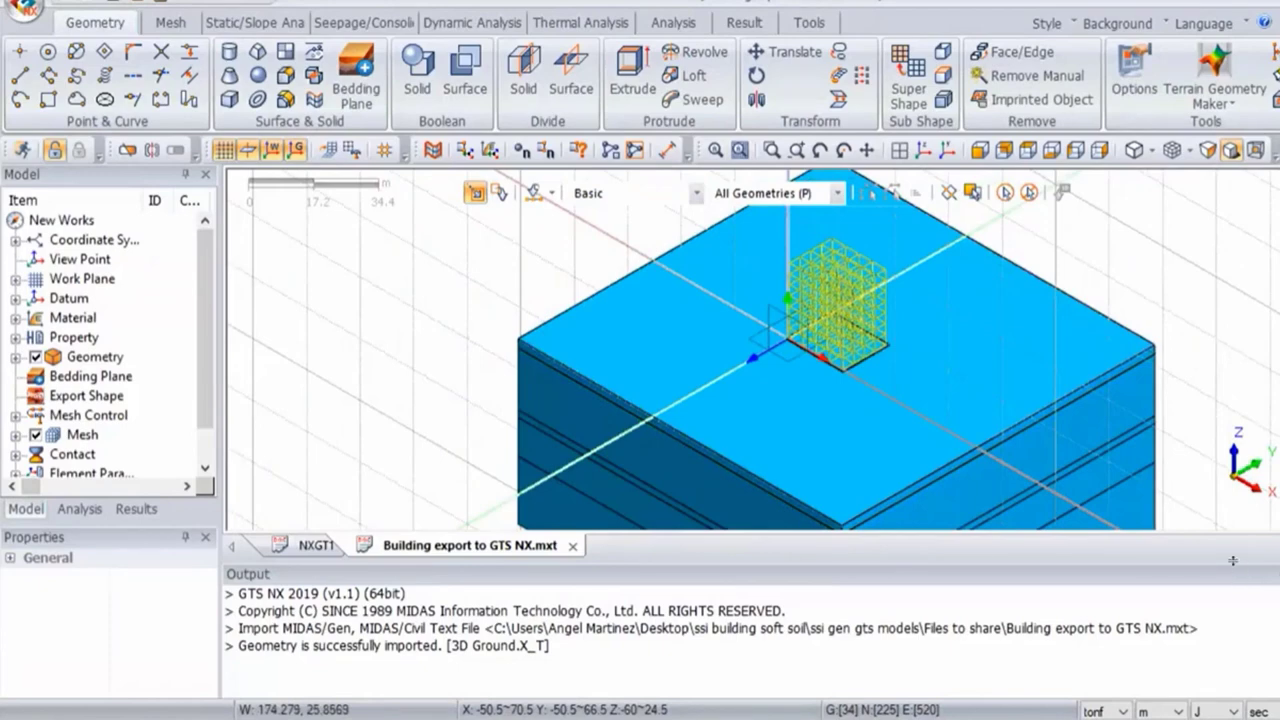
pyautogui.moveTo(1233, 560); pyautogui.dragTo(1233, 656)
pyautogui.scroll(-1, 791, 406)
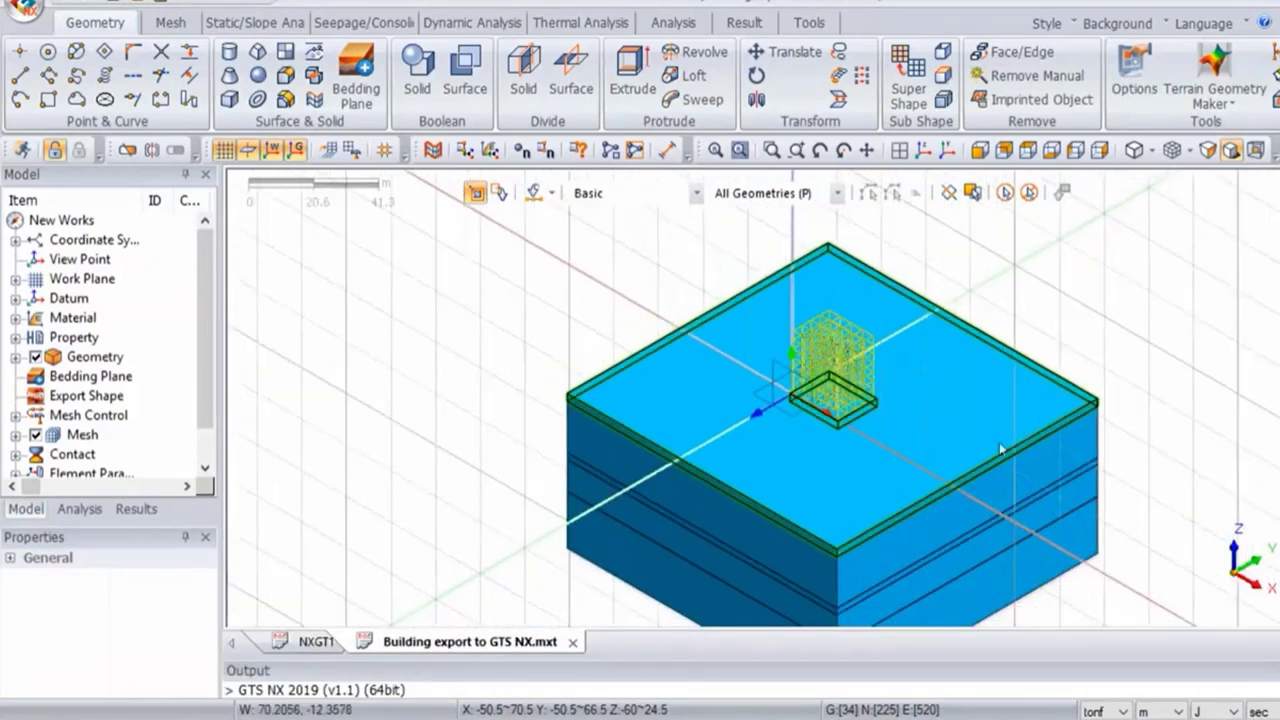
pyautogui.scroll(6, 850, 410)
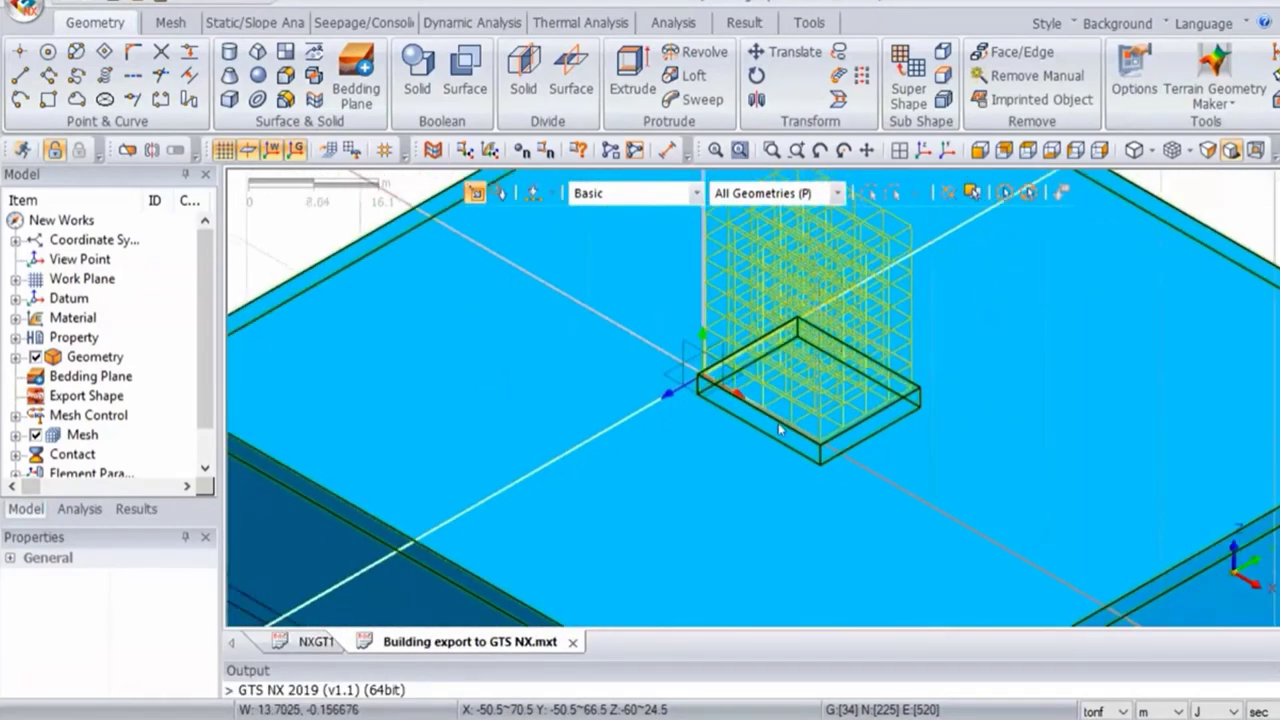
pyautogui.scroll(-6, 781, 428)
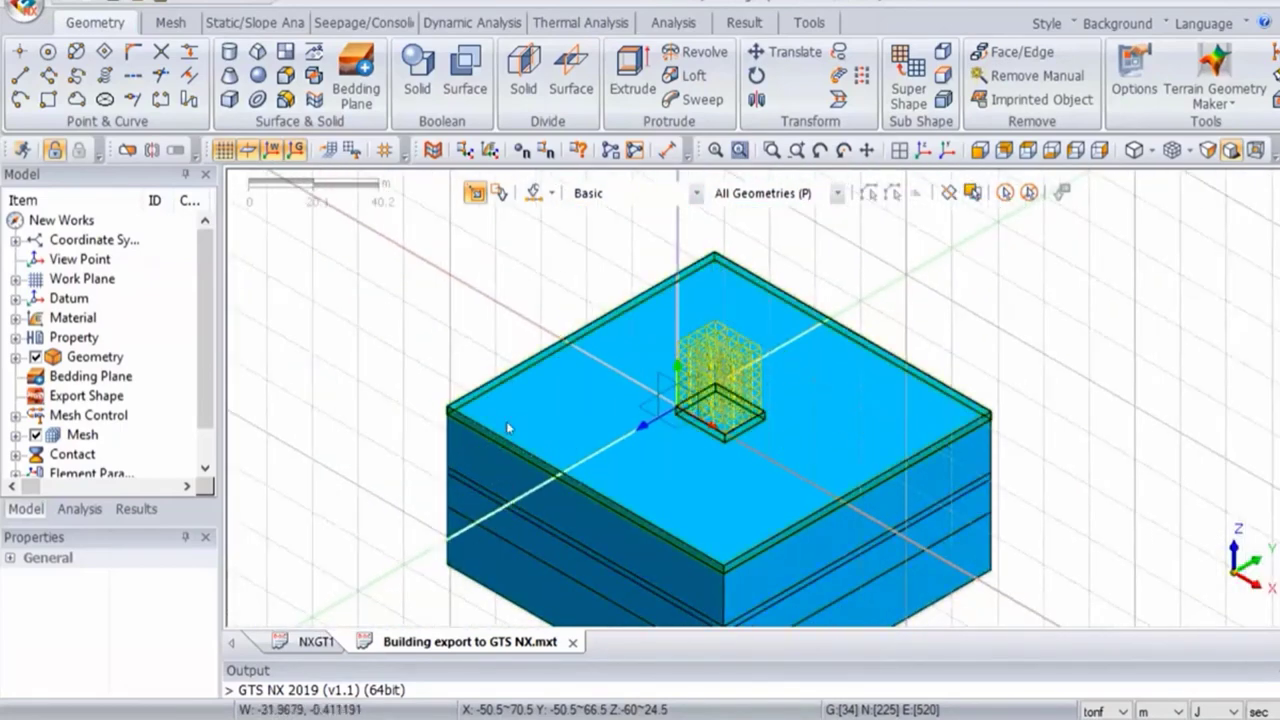
# Hide all imported ground solids except solid 34, the block directly beneath the building.
pyautogui.click(15, 356)
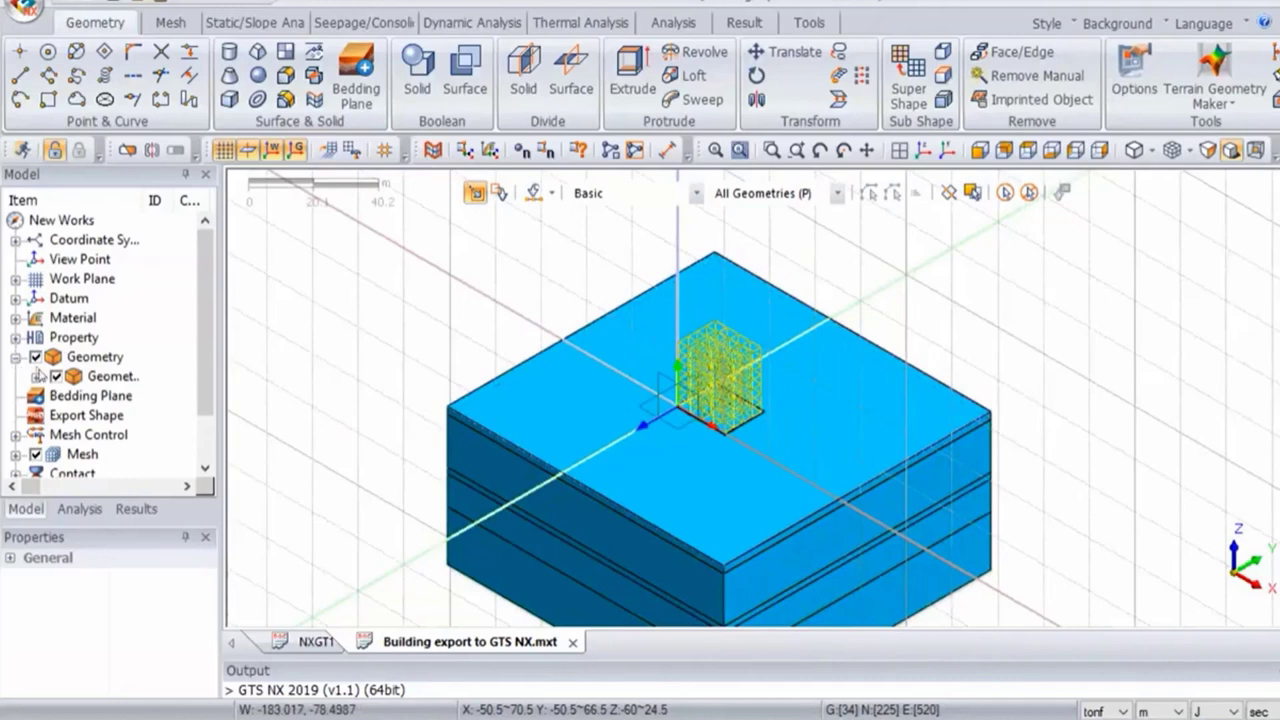
pyautogui.scroll(-1, 47, 285)
pyautogui.click(37, 317)
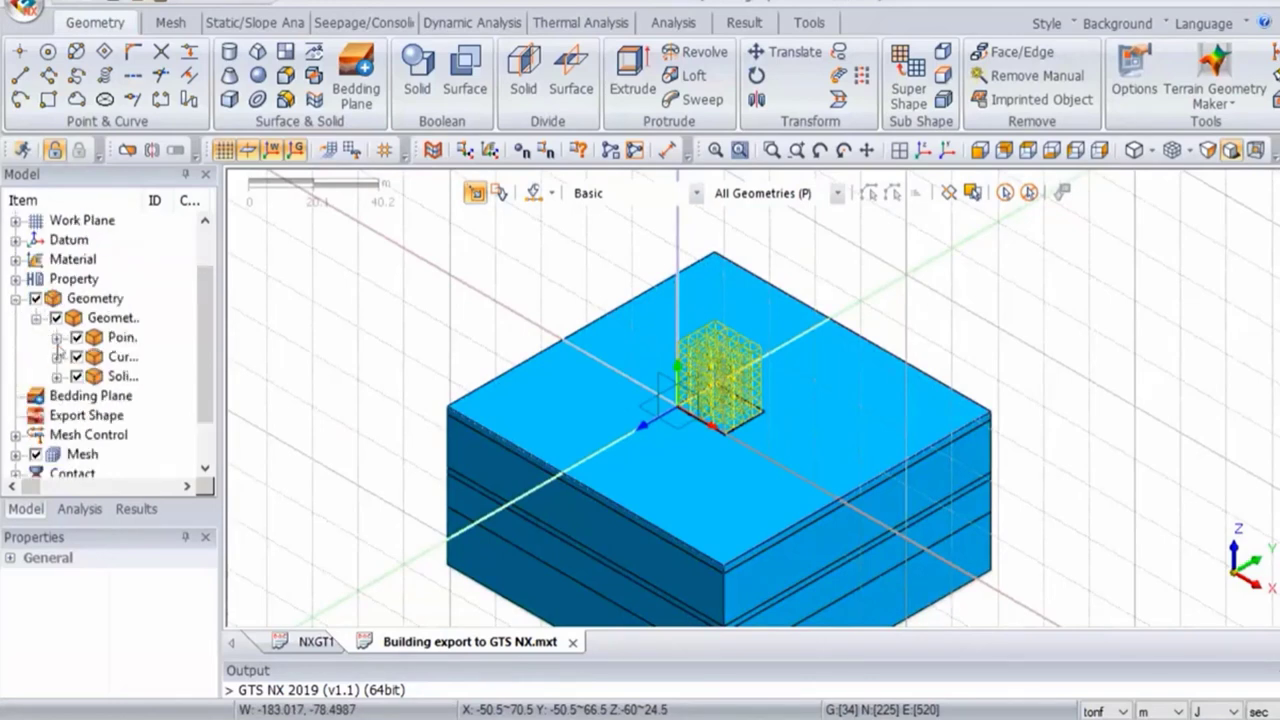
pyautogui.click(58, 375)
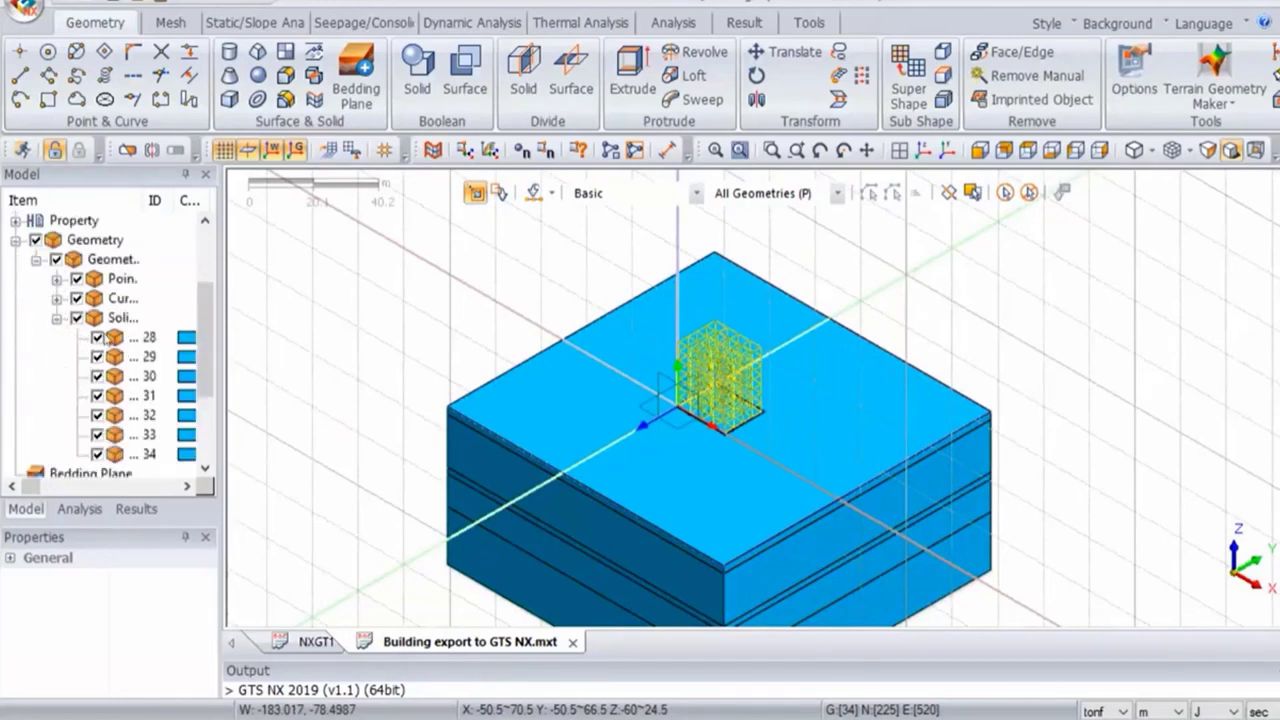
pyautogui.click(78, 320)
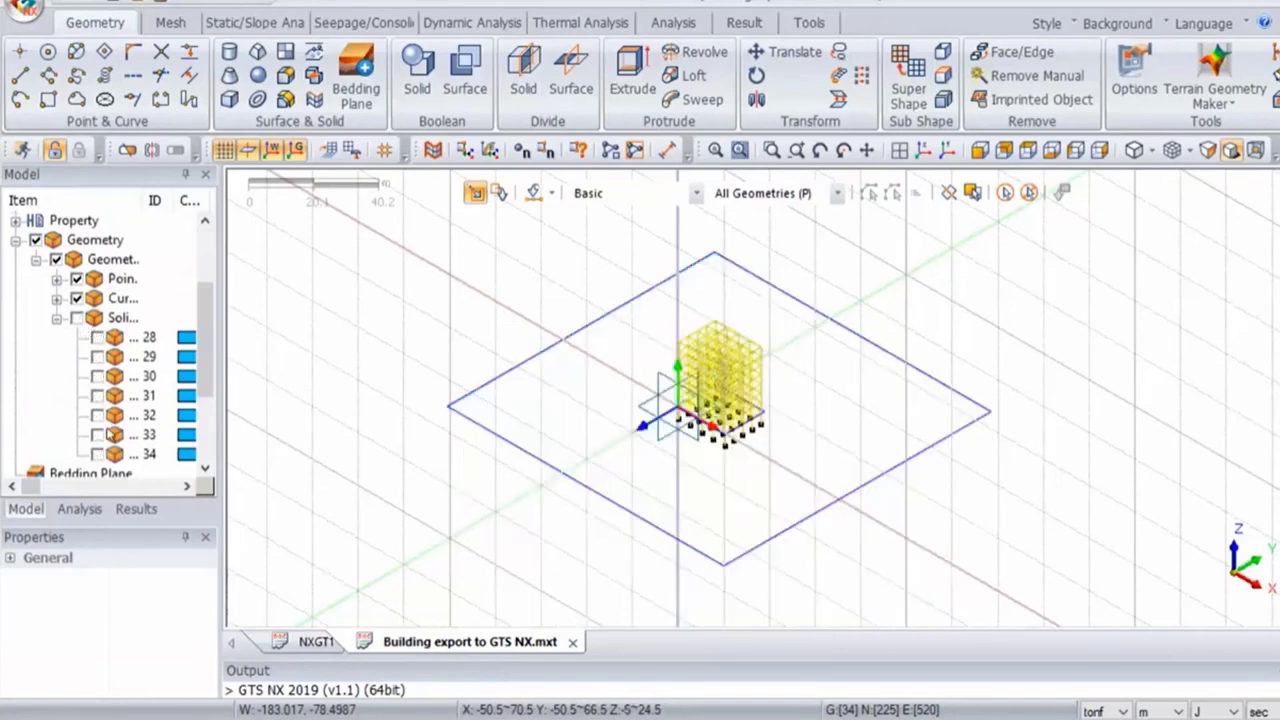
pyautogui.click(98, 435)
pyautogui.click(98, 435)
pyautogui.click(98, 456)
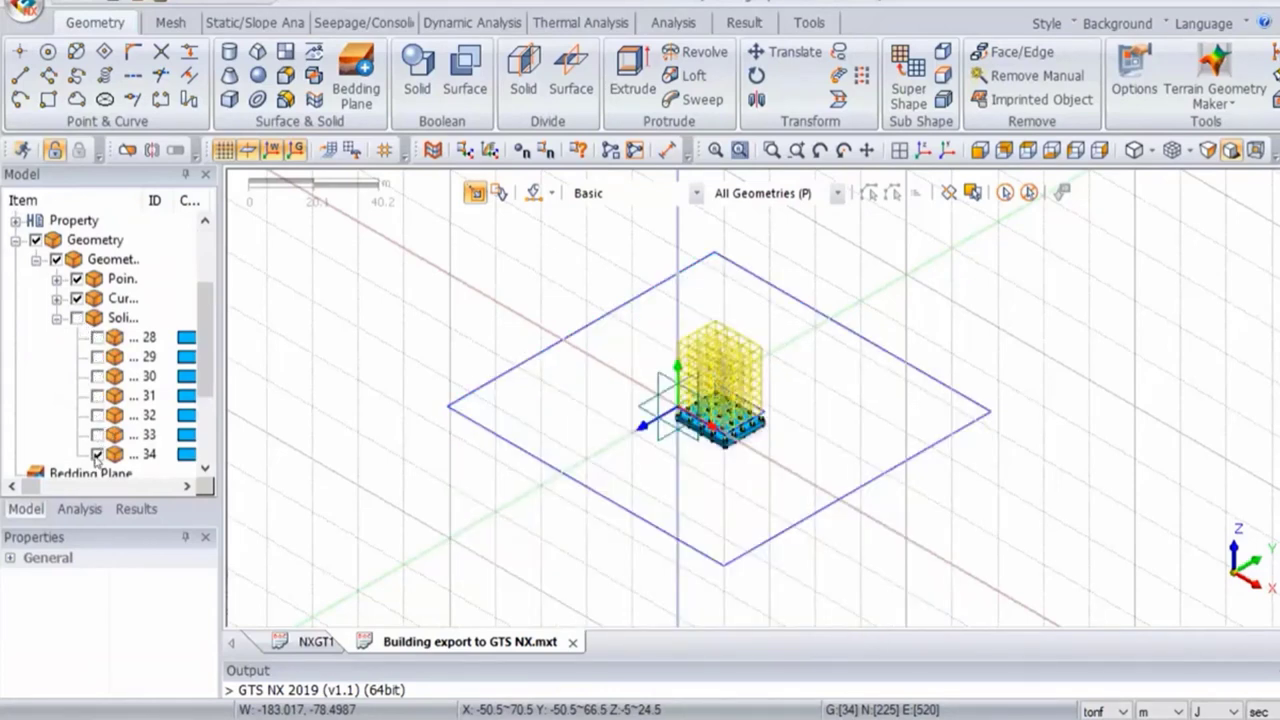
# Examine the column base points on solid 34's upper face, hiding the building mesh briefly and showing it again.
pyautogui.scroll(2, 771, 355)
pyautogui.scroll(5, 741, 441)
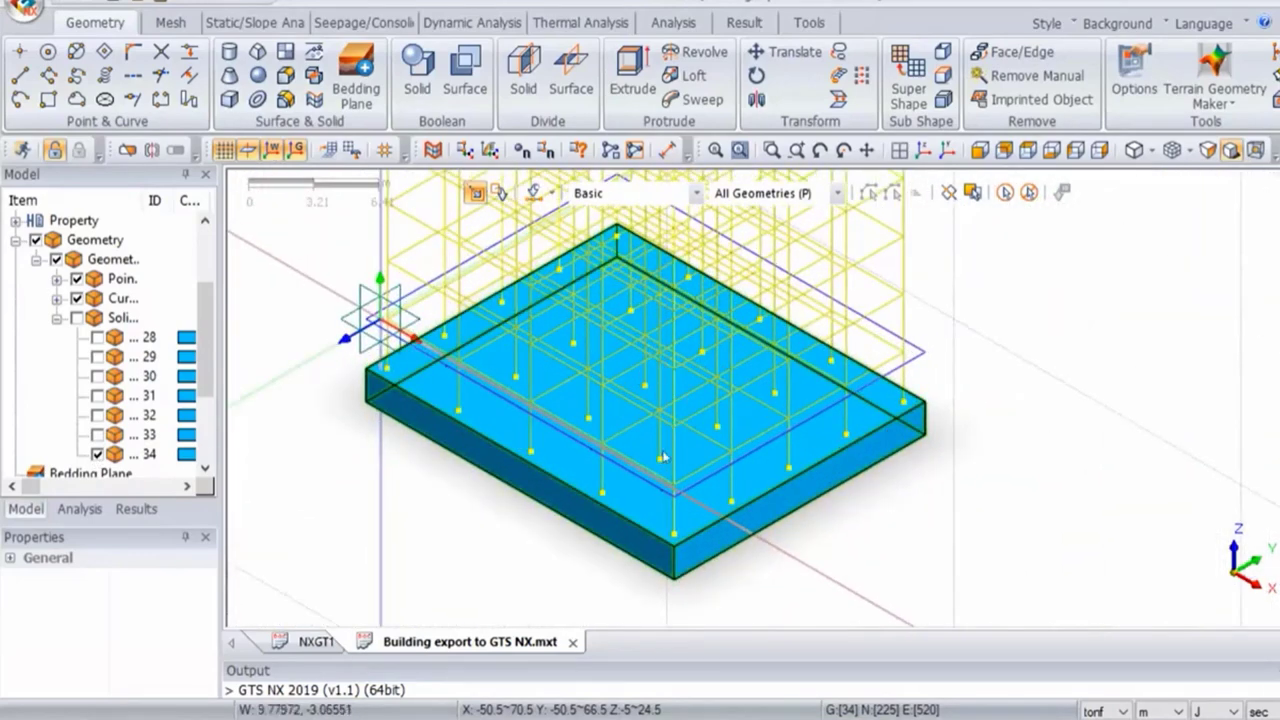
pyautogui.scroll(-2, 855, 515)
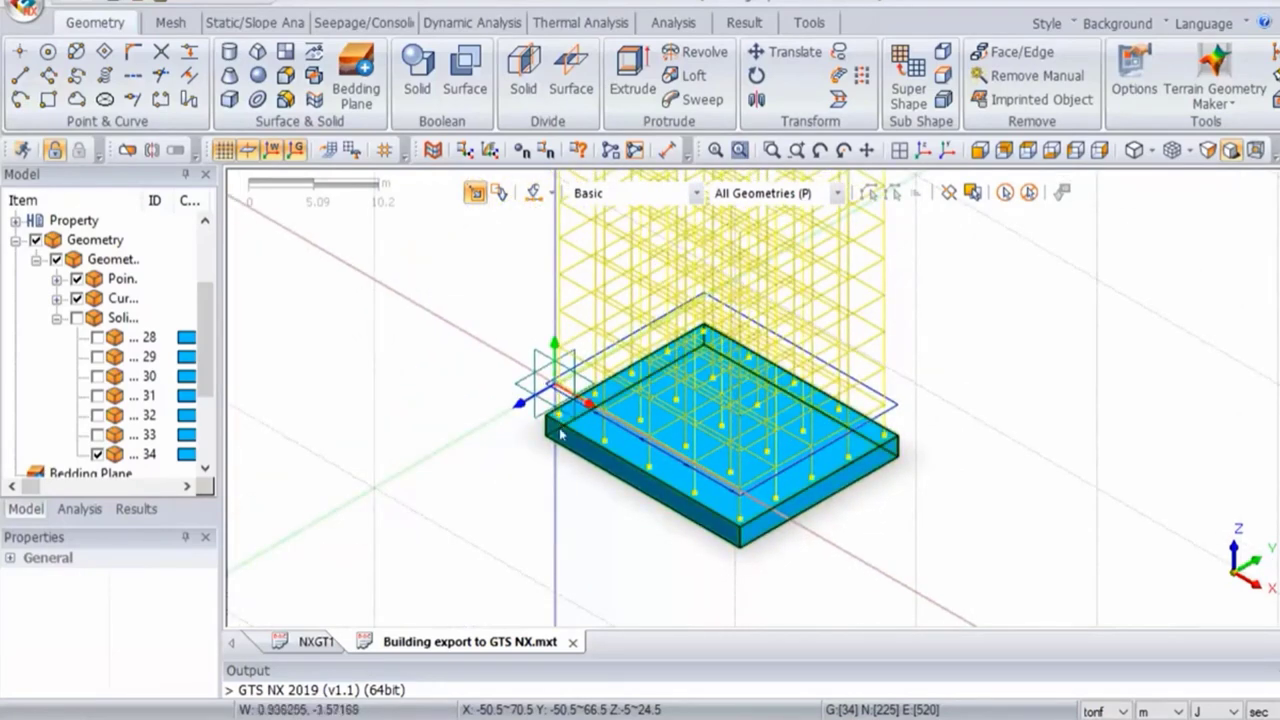
pyautogui.scroll(-6, 878, 296)
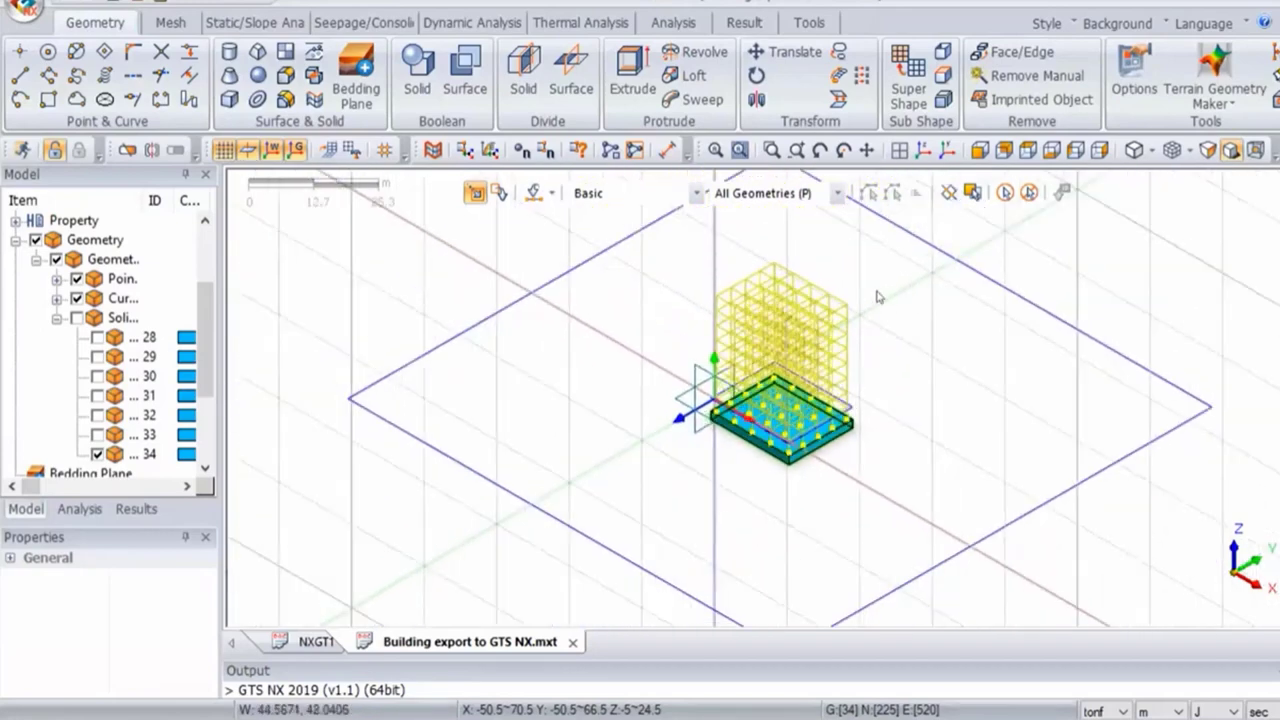
pyautogui.scroll(7, 800, 430)
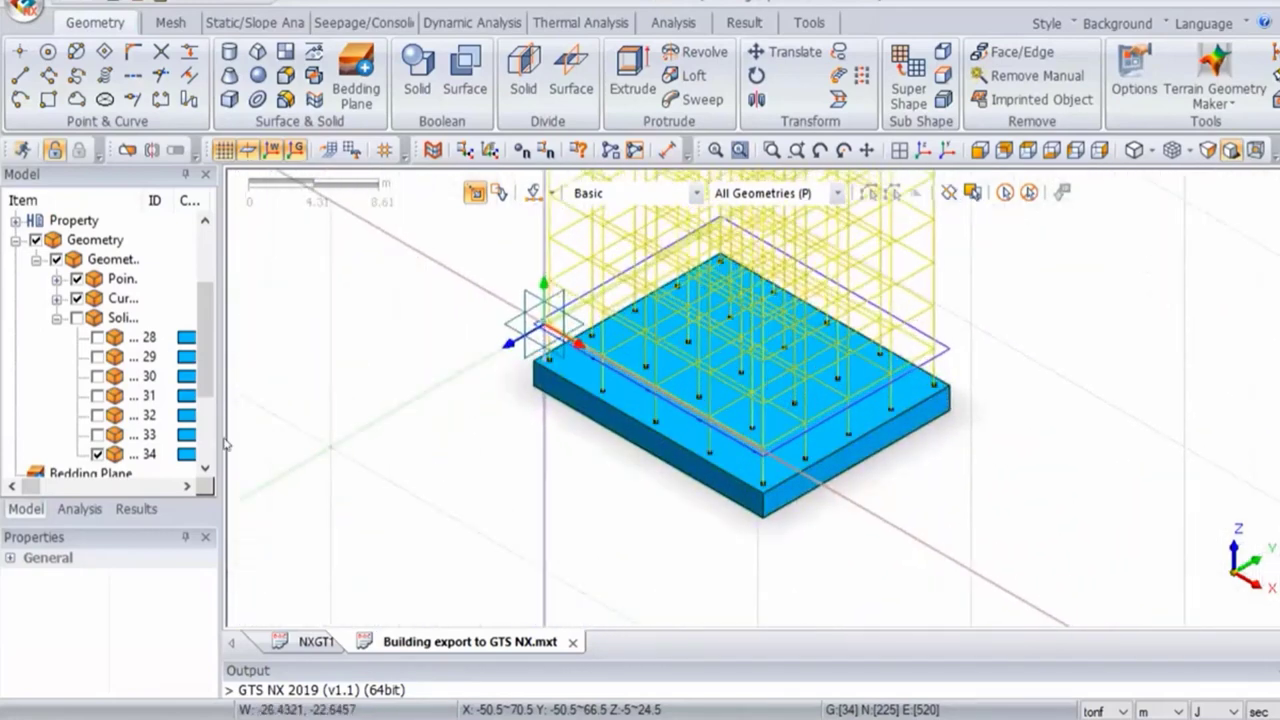
pyautogui.scroll(-2, 75, 345)
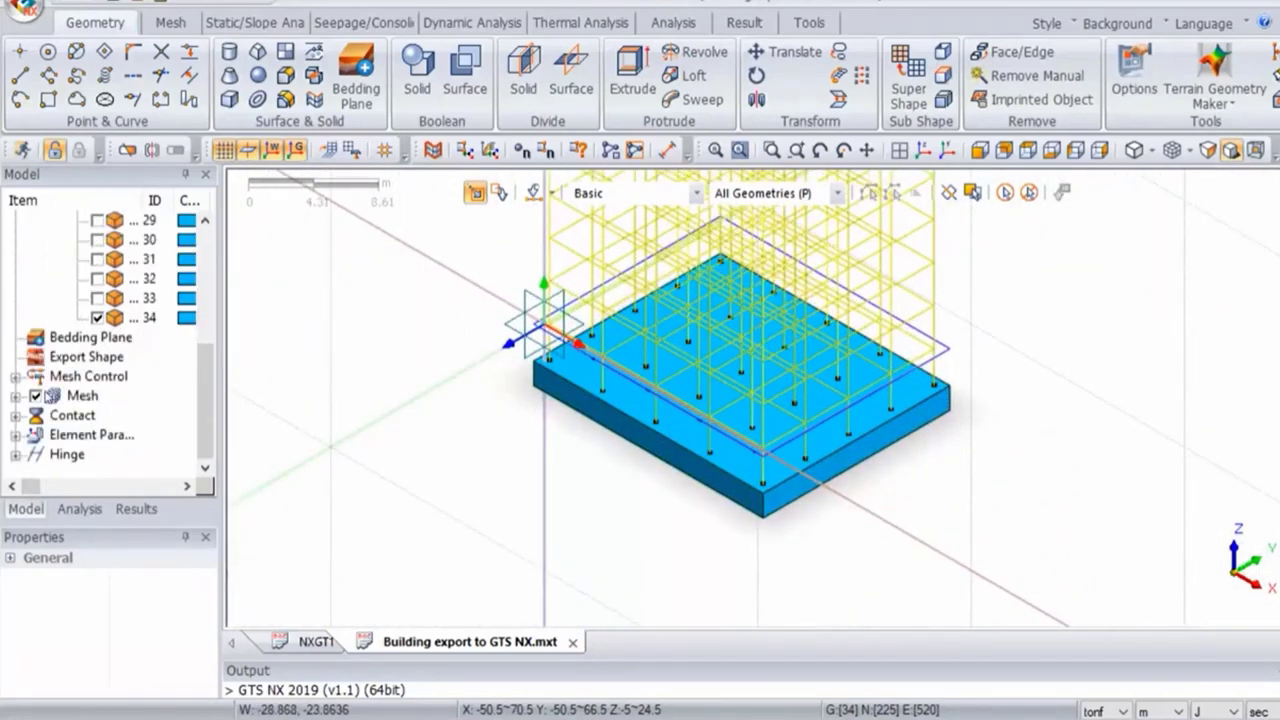
pyautogui.click(35, 396)
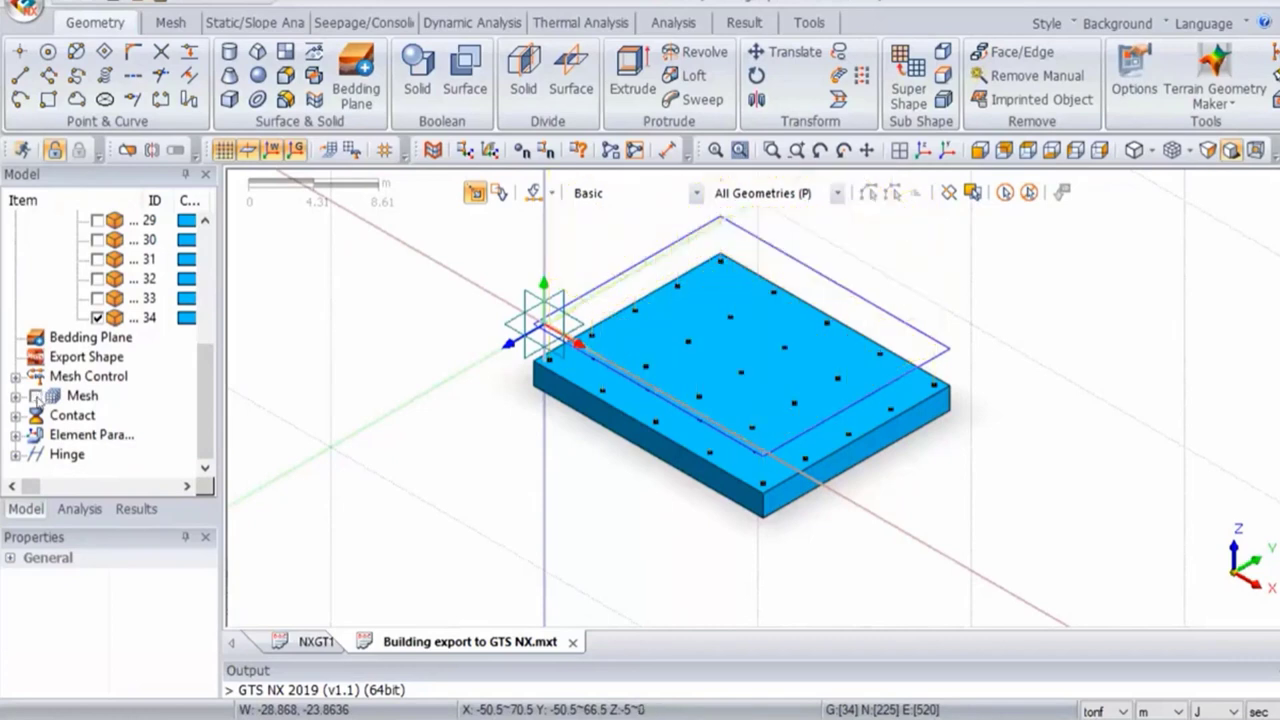
pyautogui.click(35, 396)
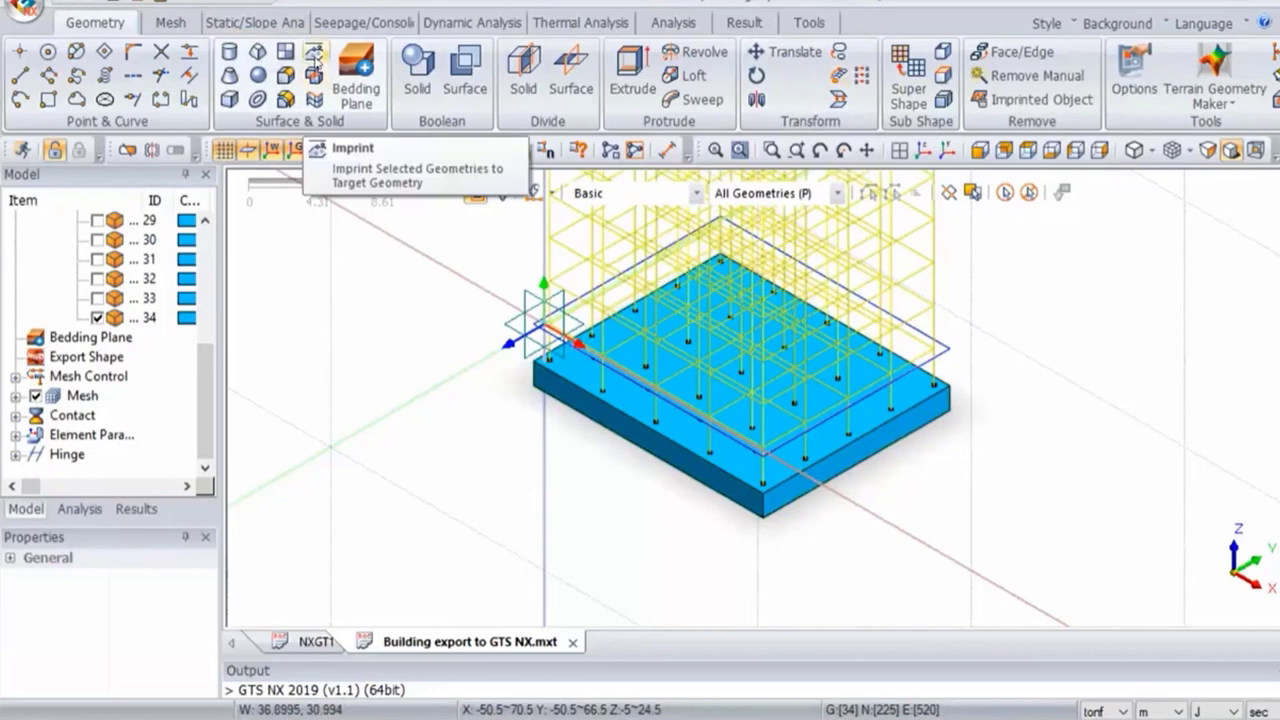
# View the Imprint options for points and close them without imprinting anything.
pyautogui.click(315, 55)
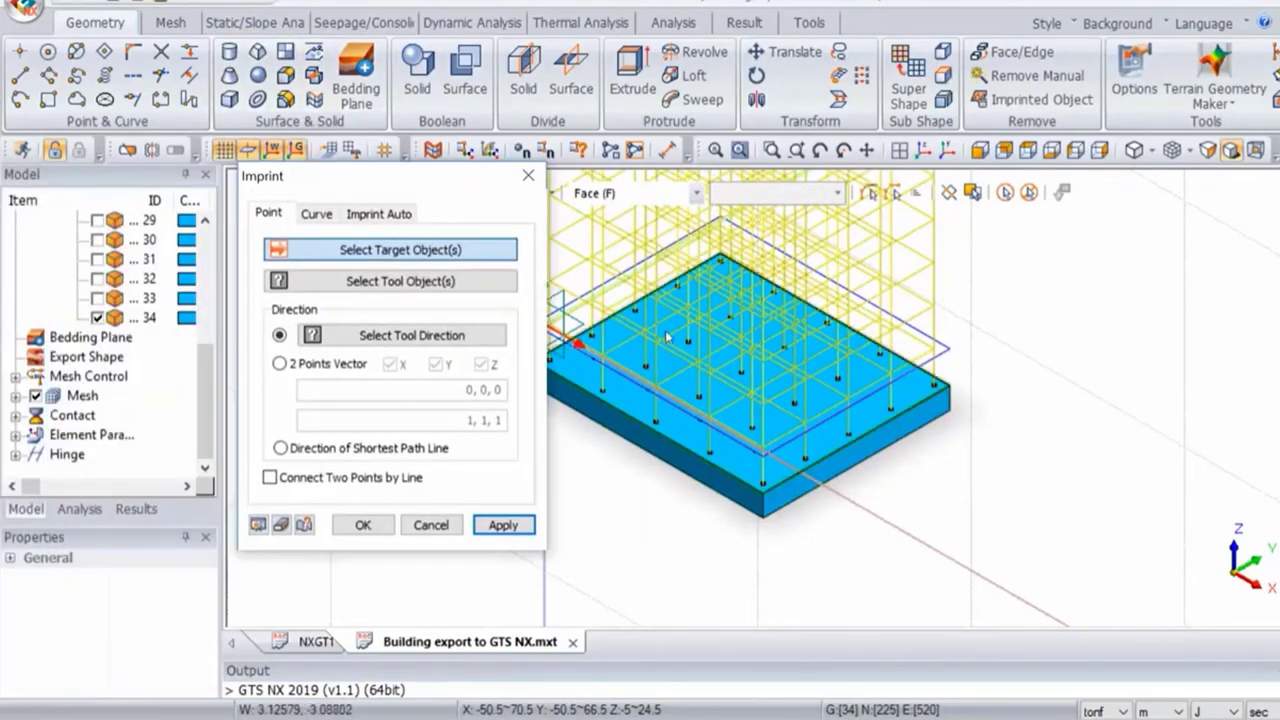
pyautogui.click(528, 175)
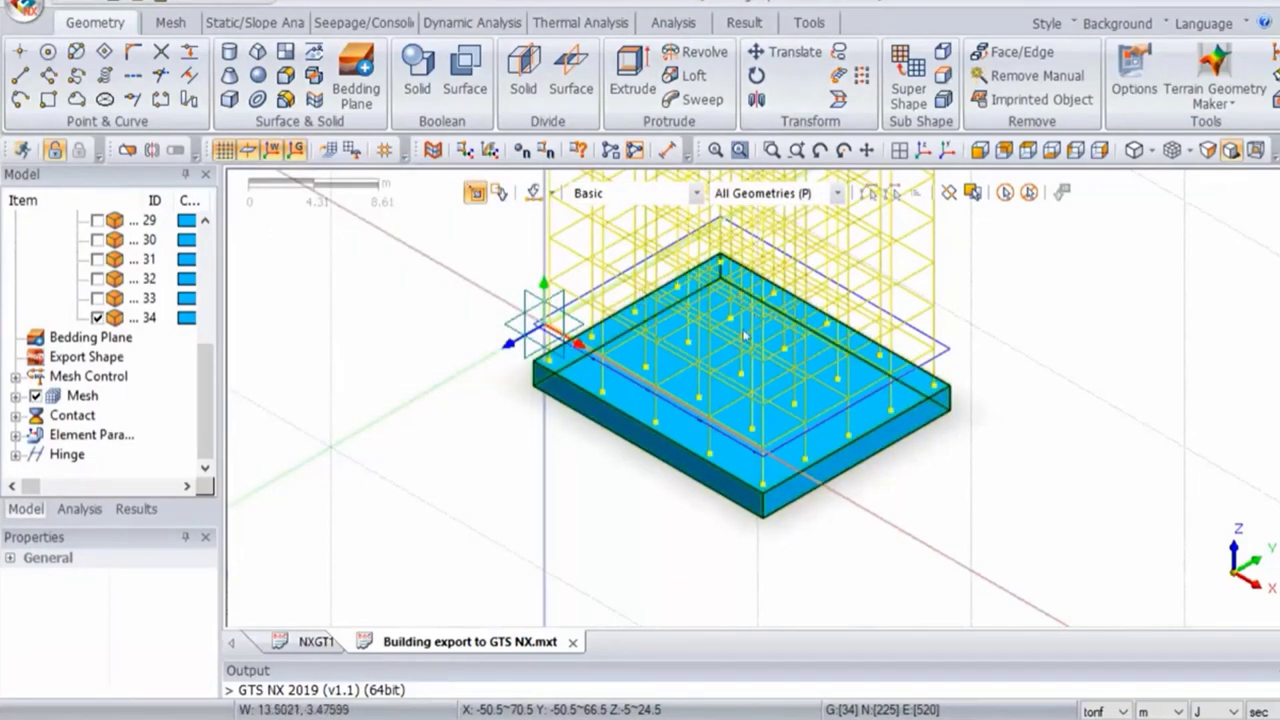
# Display all the imported ground solids, 28 to 34, together with the building.
pyautogui.scroll(4, 132, 342)
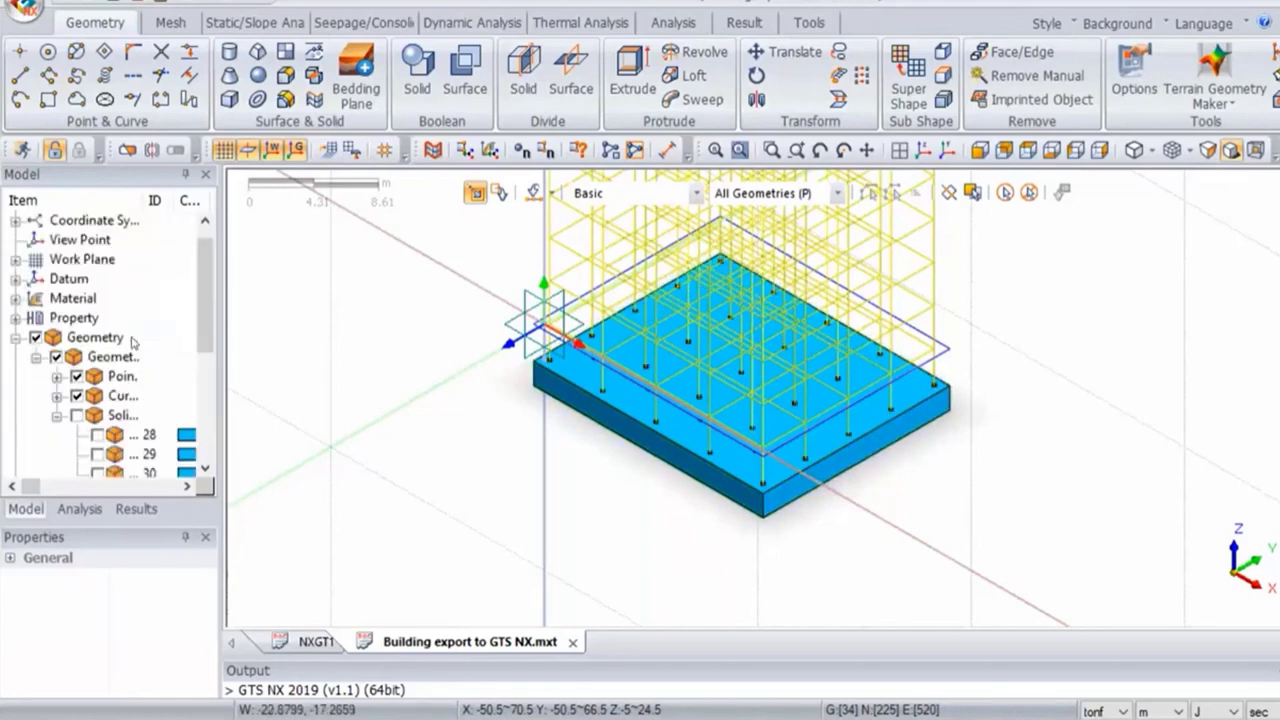
pyautogui.scroll(-2, 132, 342)
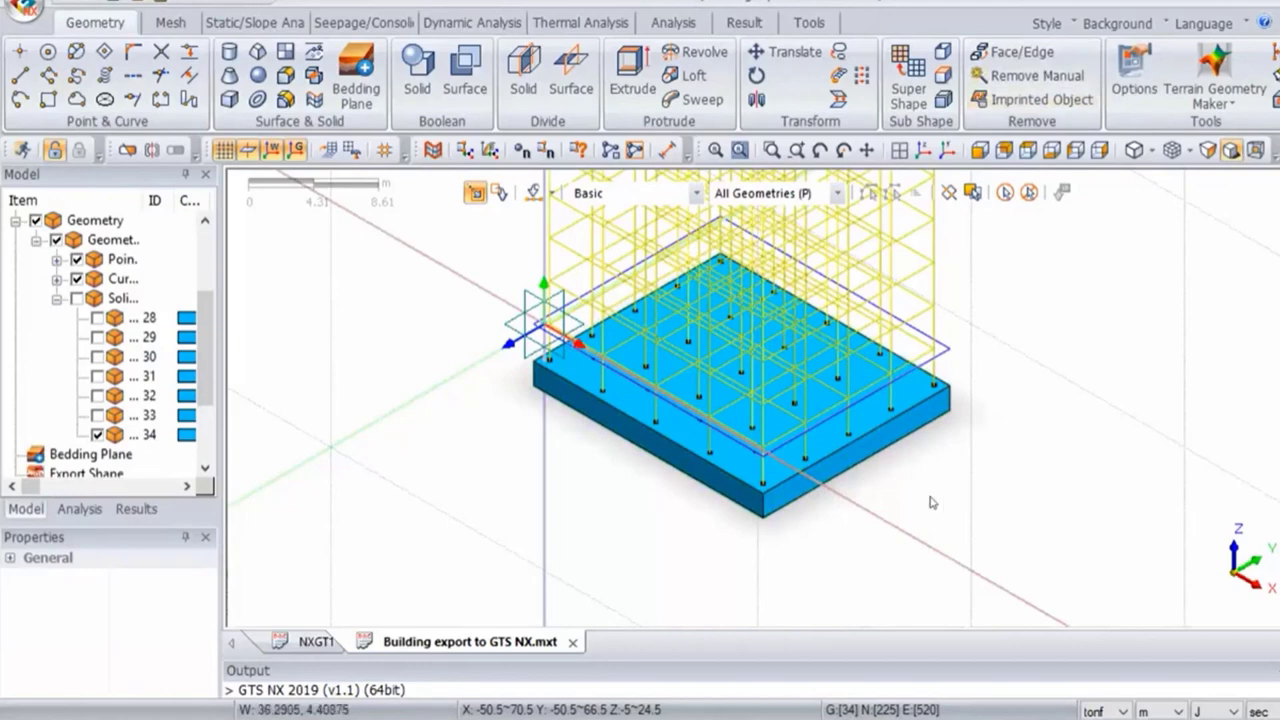
pyautogui.scroll(-3, 930, 503)
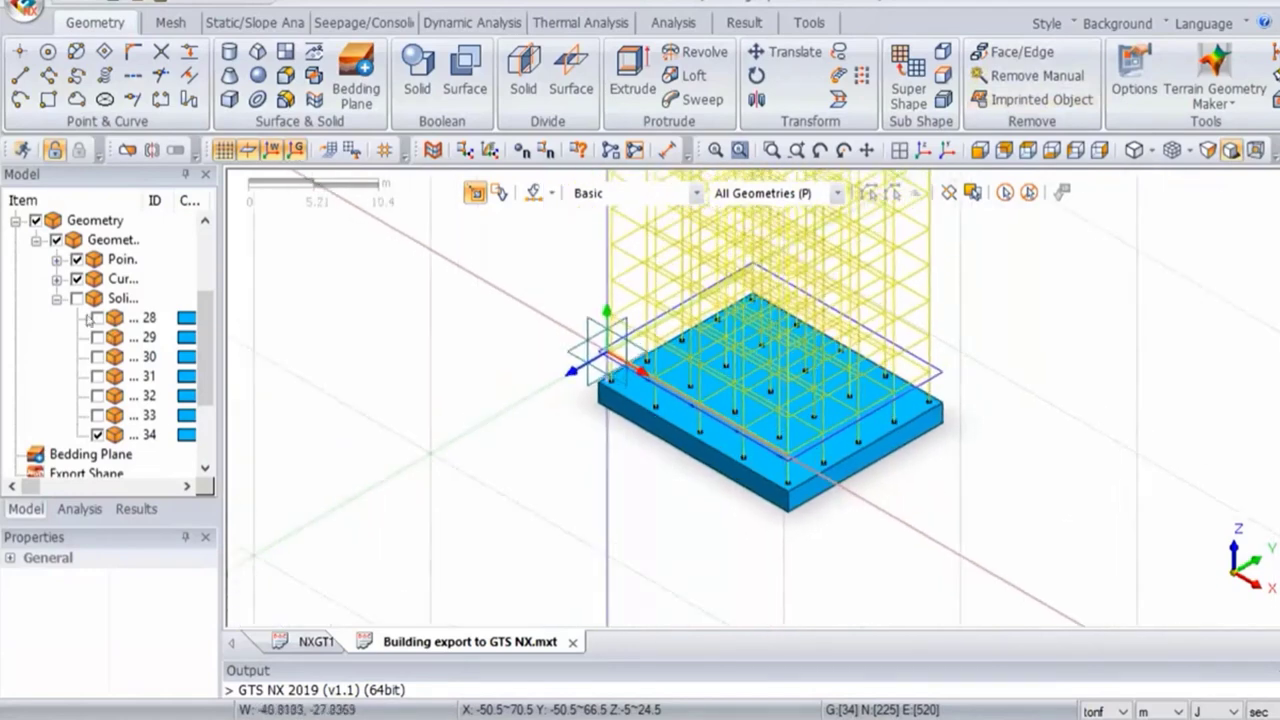
pyautogui.click(76, 298)
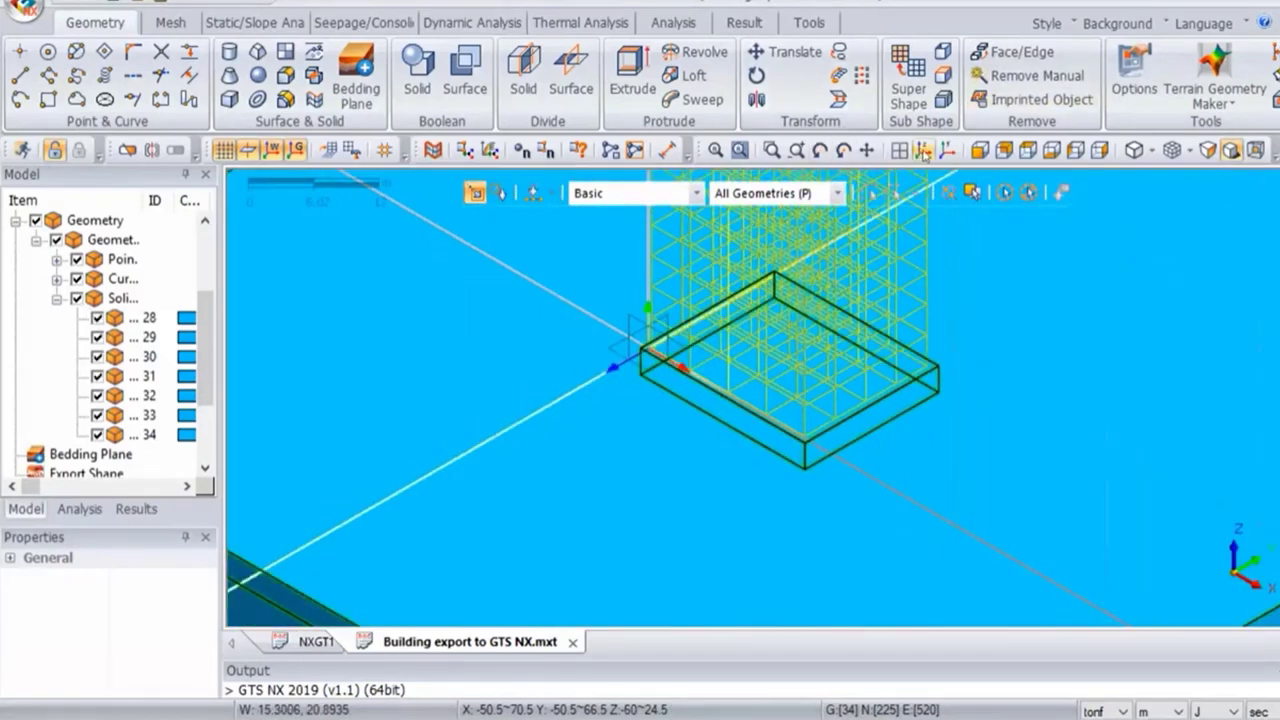
pyautogui.click(924, 150)
pyautogui.scroll(4, 977, 277)
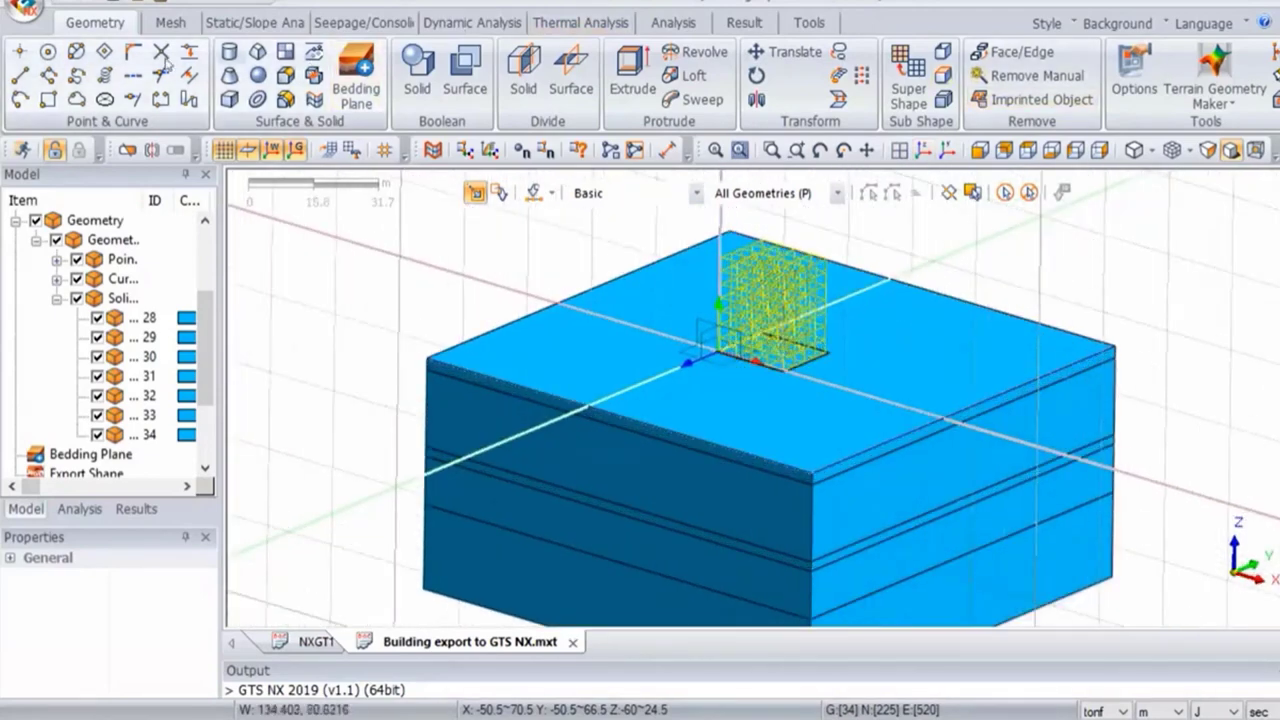
pyautogui.click(184, 22)
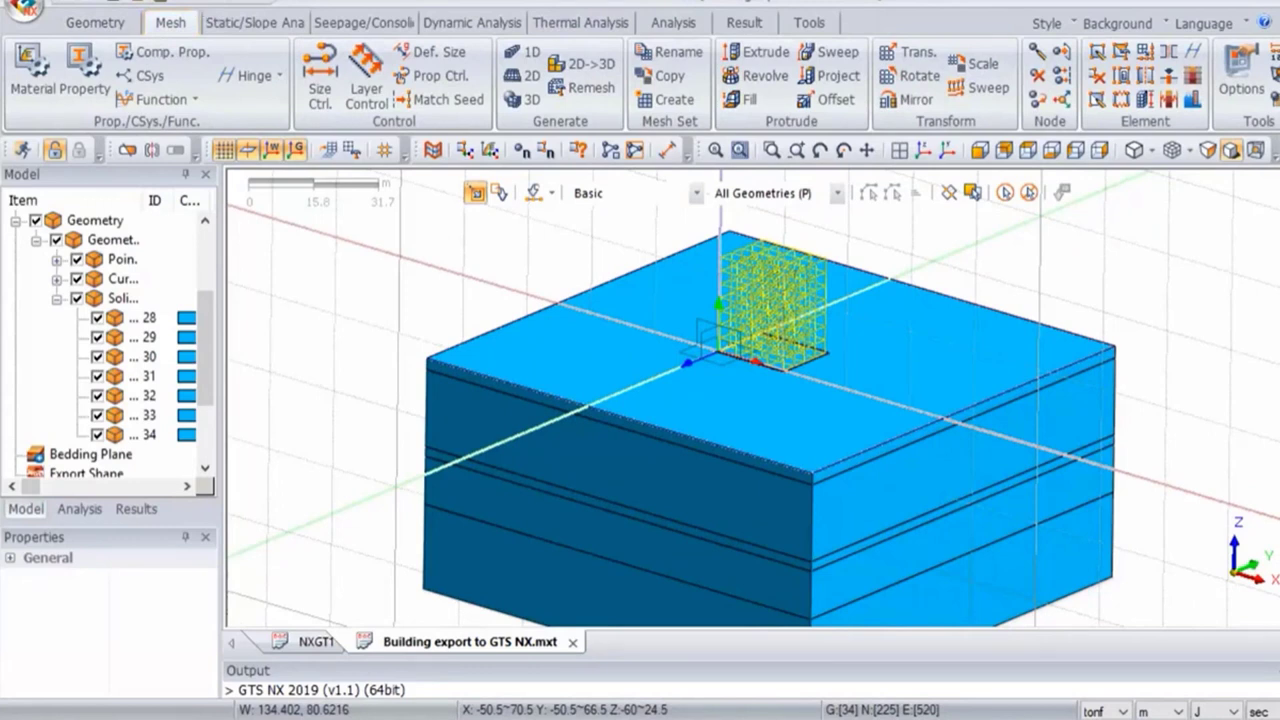
pyautogui.click(95, 22)
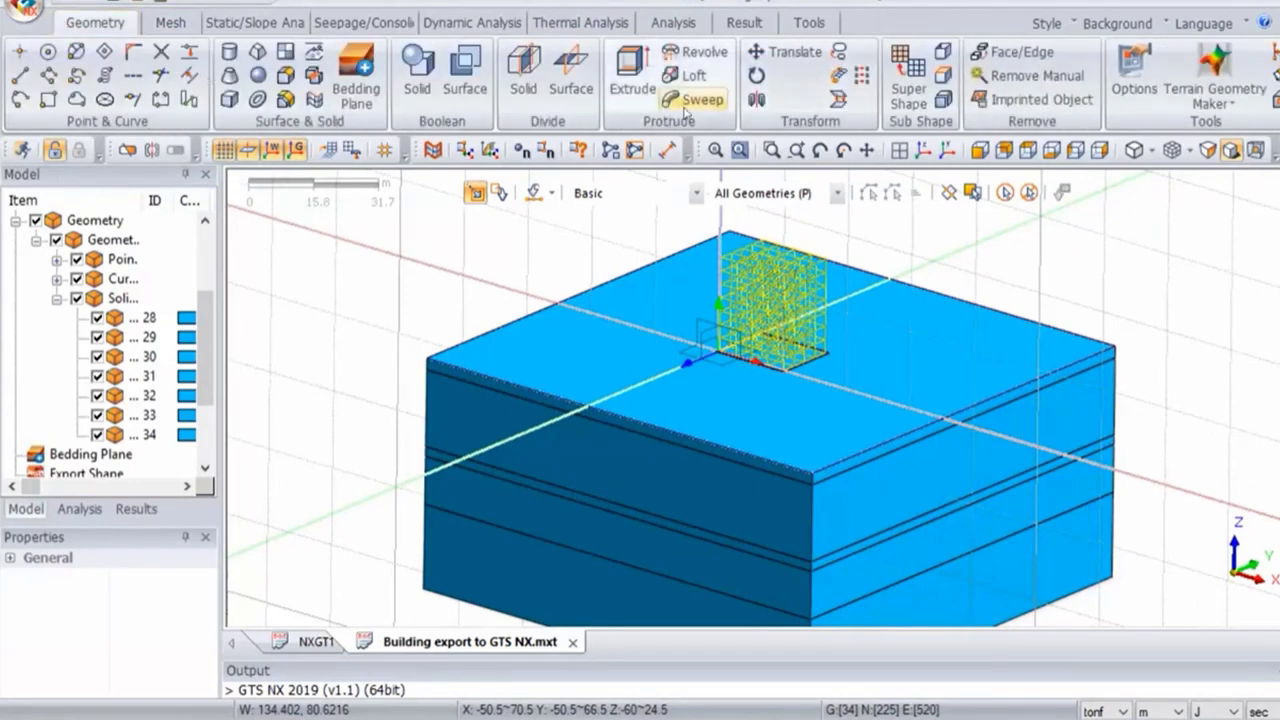